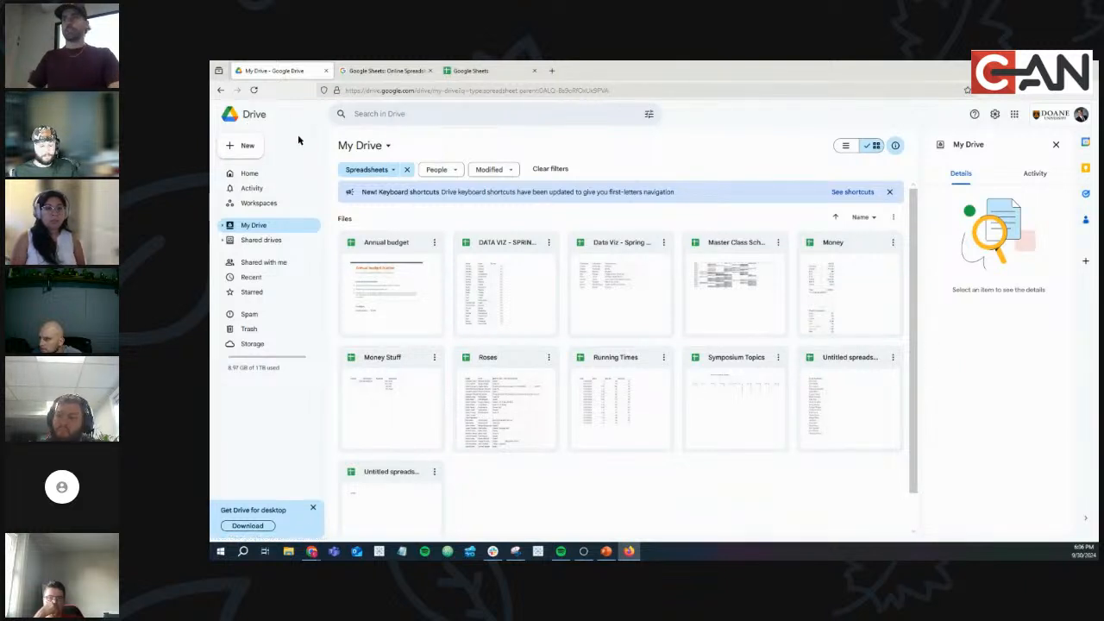
# Create a new blank Google Sheets spreadsheet from Google Drive's New menu.
pyautogui.click(248, 147)
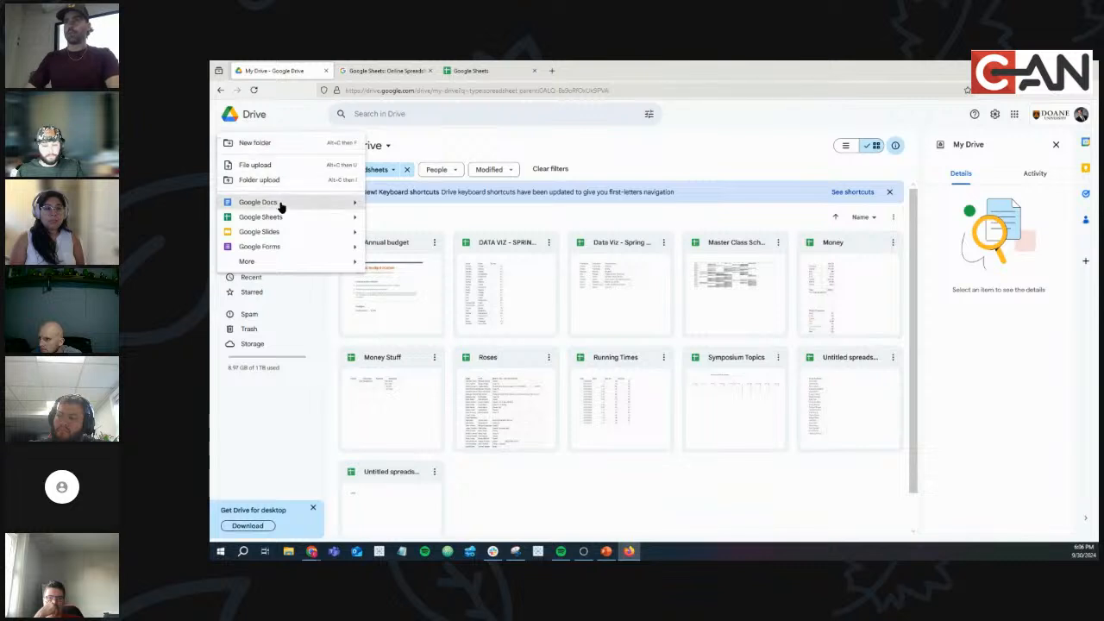
pyautogui.click(278, 217)
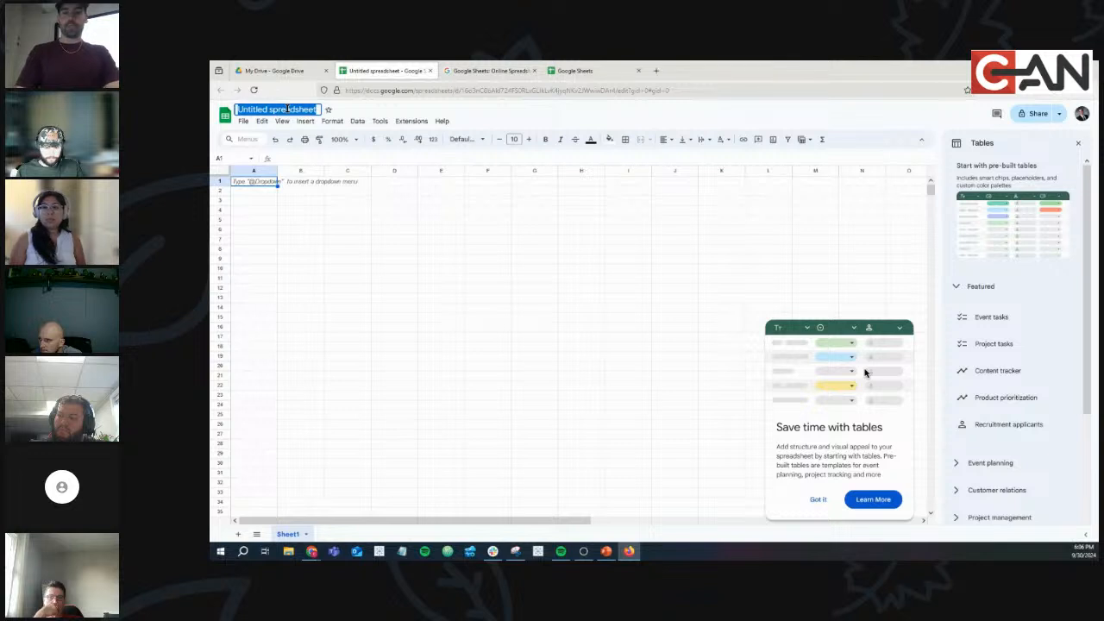
# Title the spreadsheet 'ODSA - FALL 2024 - Night #5' and enter headers Name, Favorite Chart, Score in A1:C1.
pyautogui.write('ODSA -')
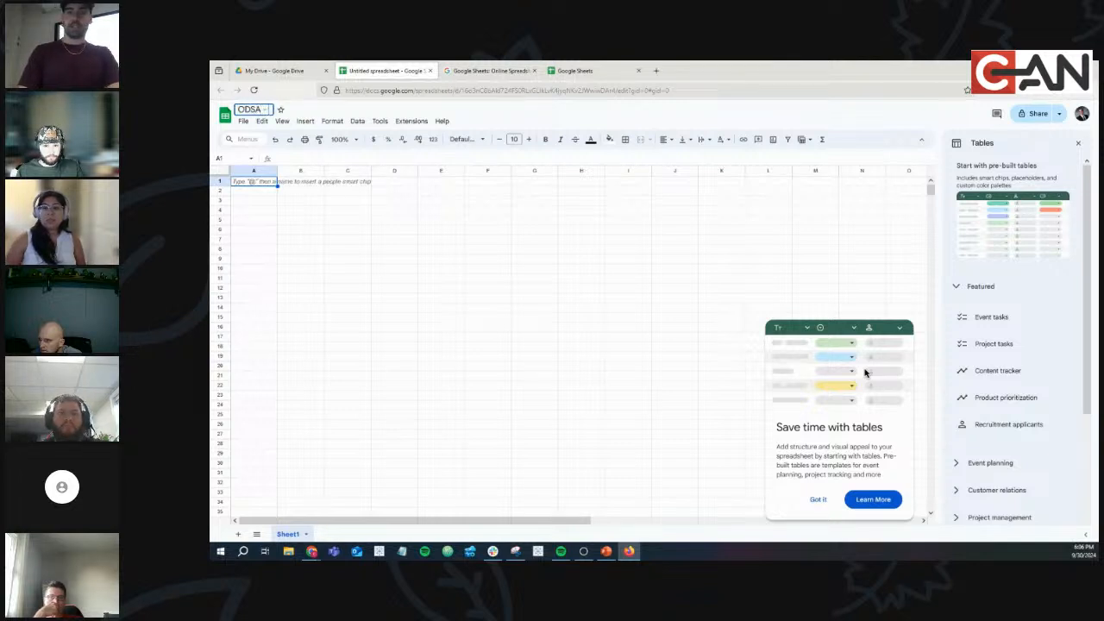
pyautogui.write(' FALL 2024')
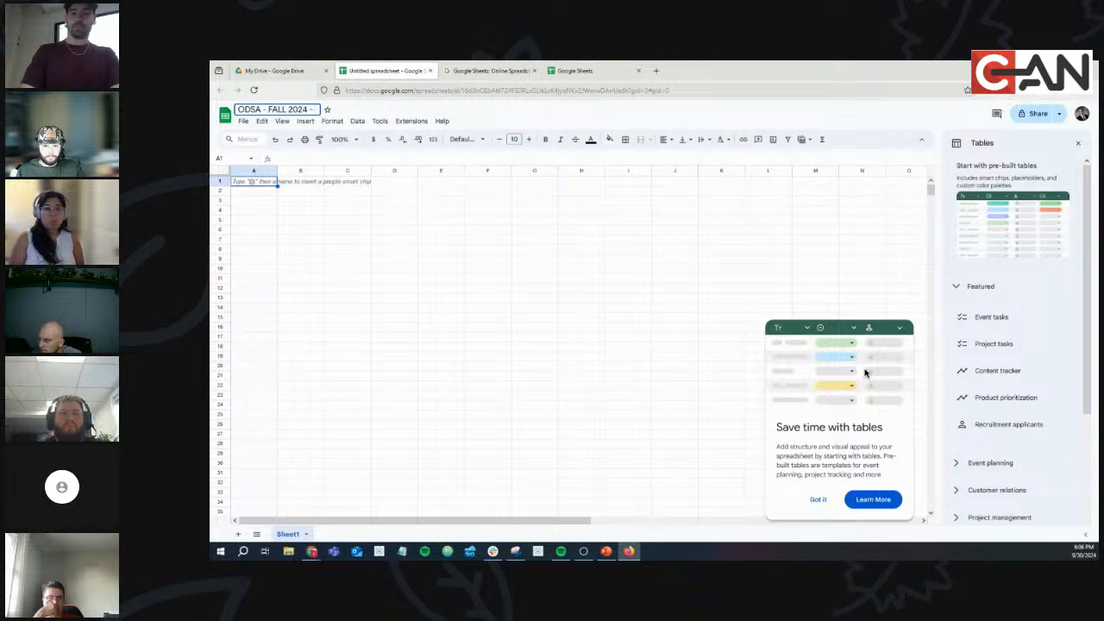
pyautogui.write(' - Night #5')
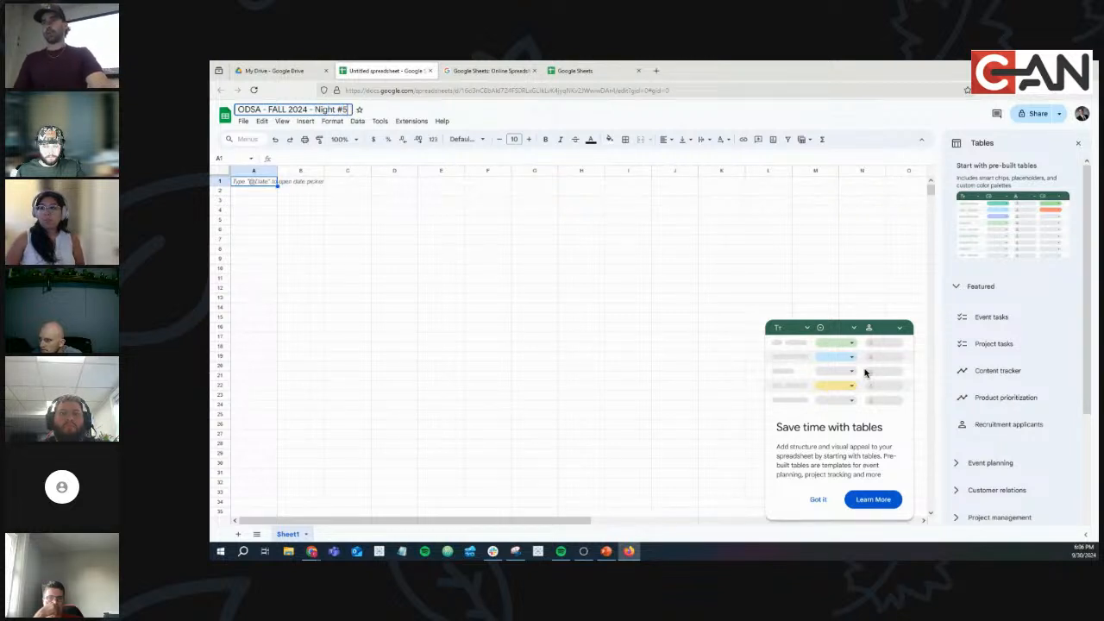
pyautogui.press('Return')
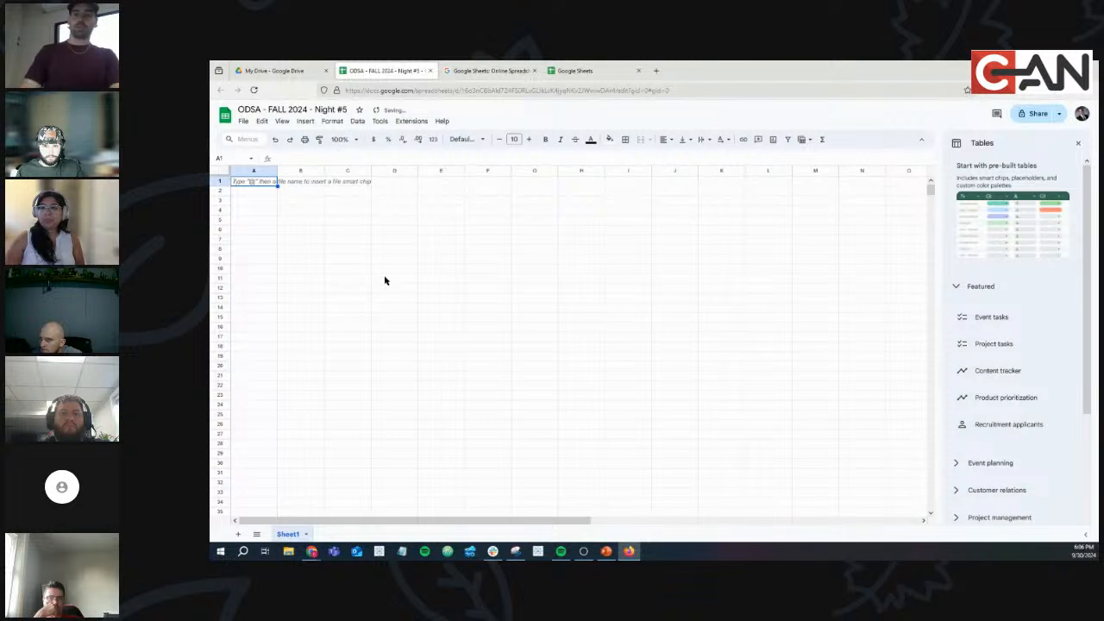
pyautogui.write('Name')
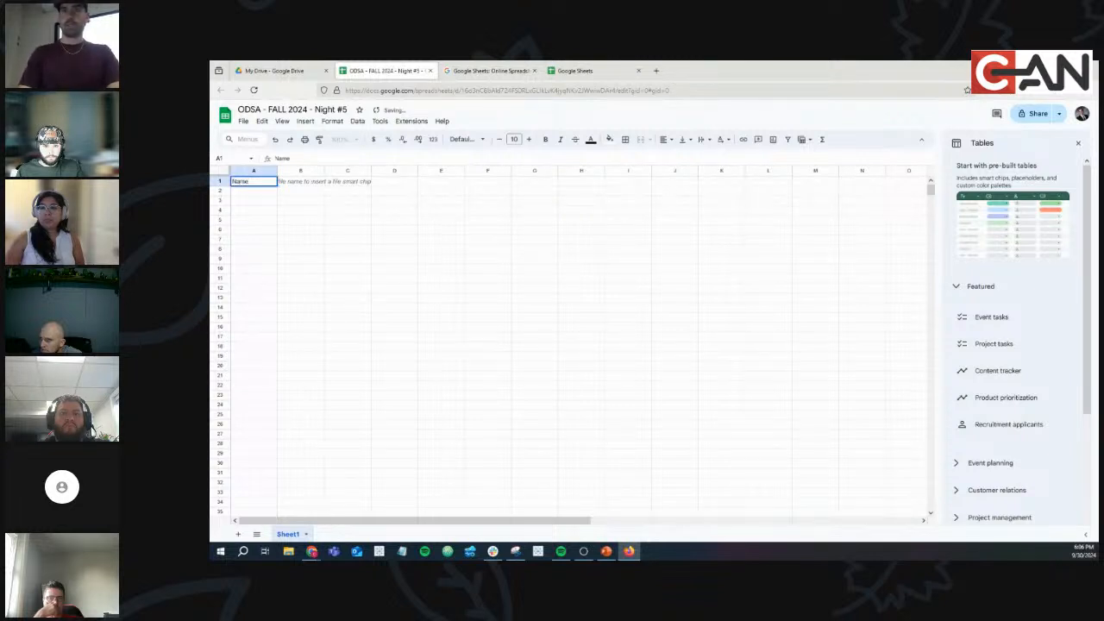
pyautogui.press('Tab')
pyautogui.write('FA')
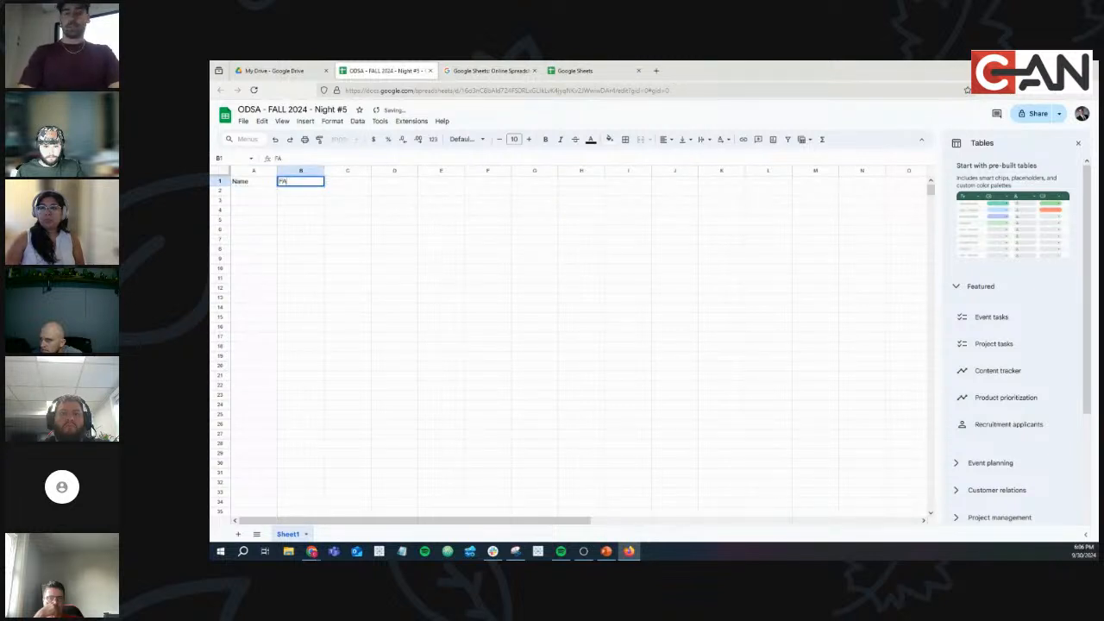
pyautogui.write('vorite')
pyautogui.press('BackSpace')
pyautogui.press('BackSpace')
pyautogui.press('BackSpace')
pyautogui.press('BackSpace')
pyautogui.press('BackSpace')
pyautogui.press('BackSpace')
pyautogui.press('BackSpace')
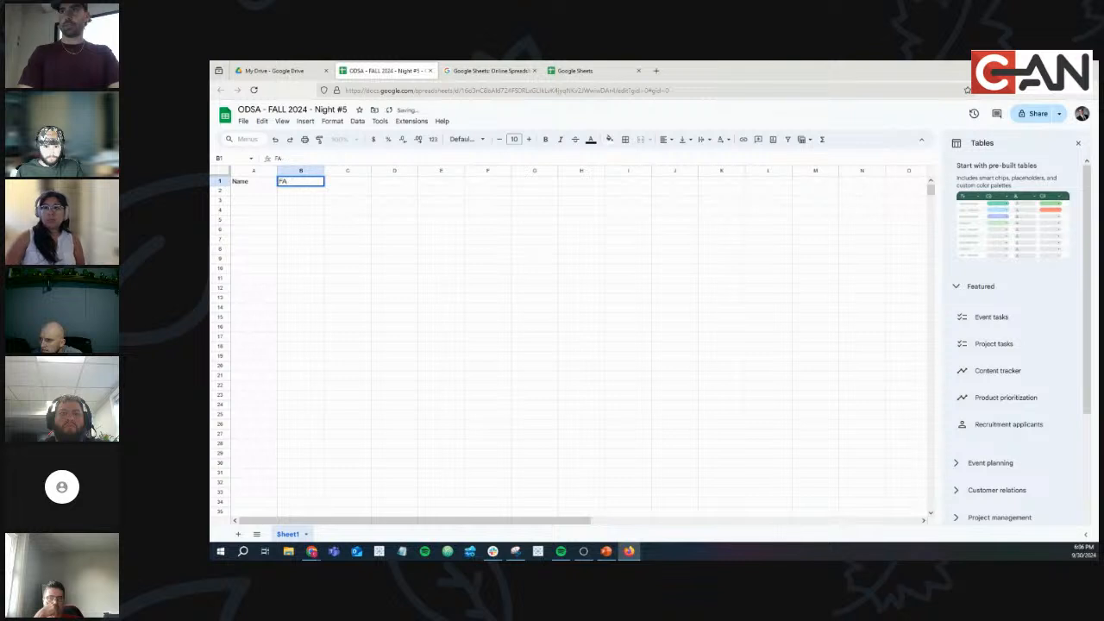
pyautogui.write('avor')
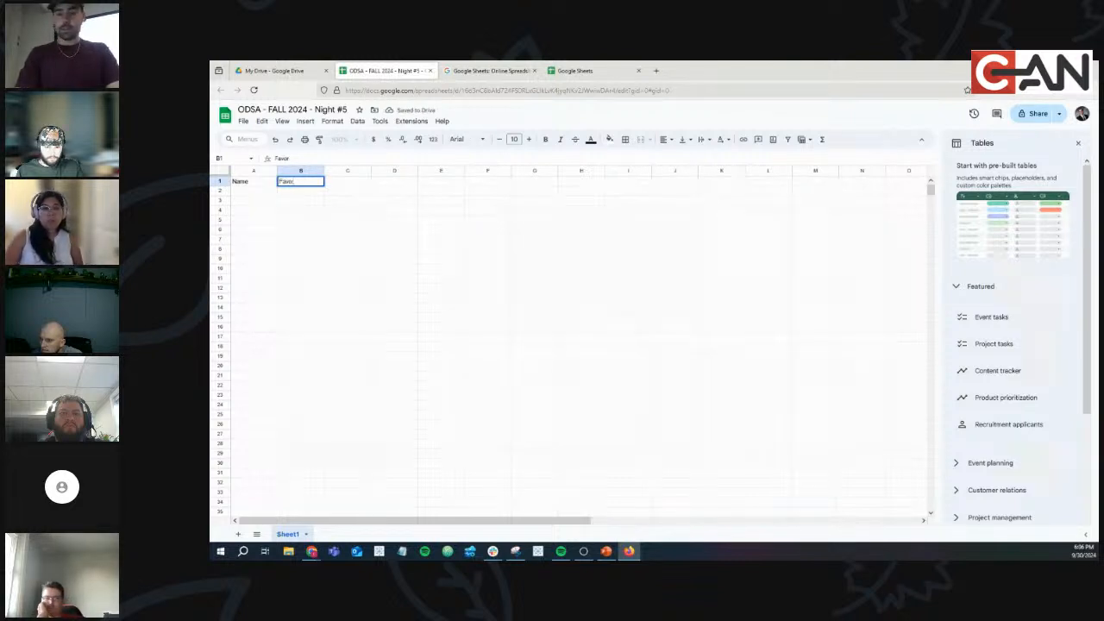
pyautogui.write('ite Chart')
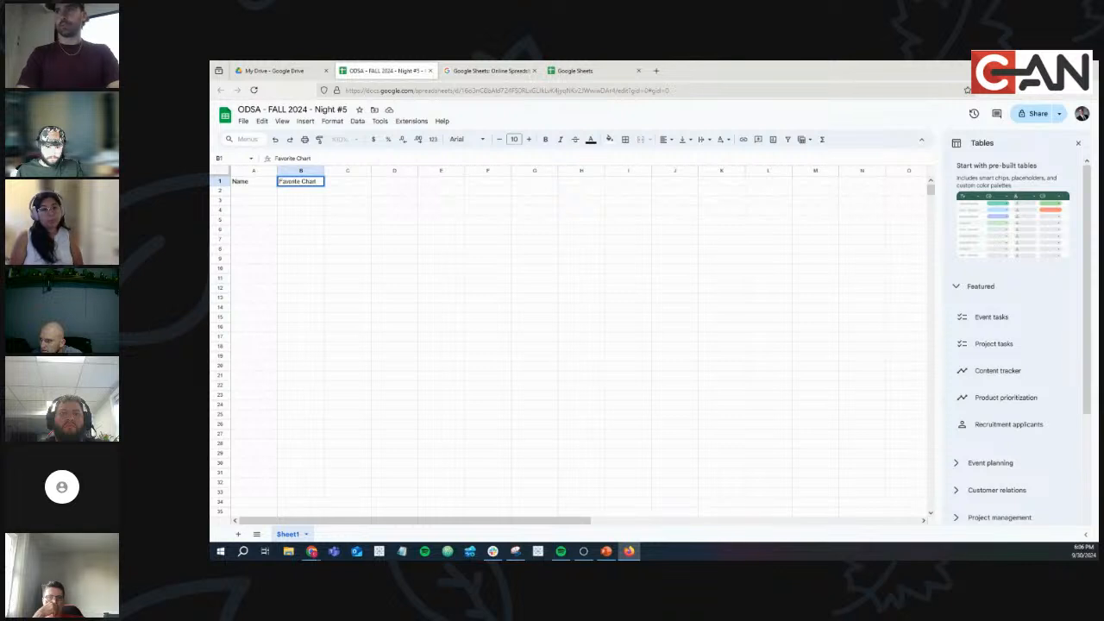
pyautogui.press('Tab')
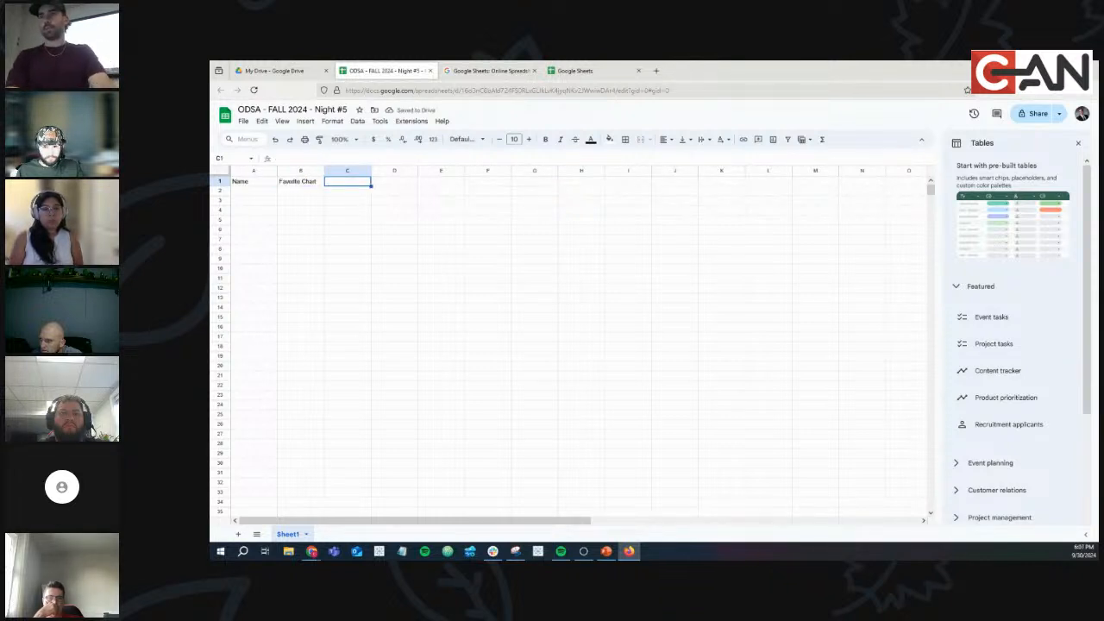
pyautogui.write('Score')
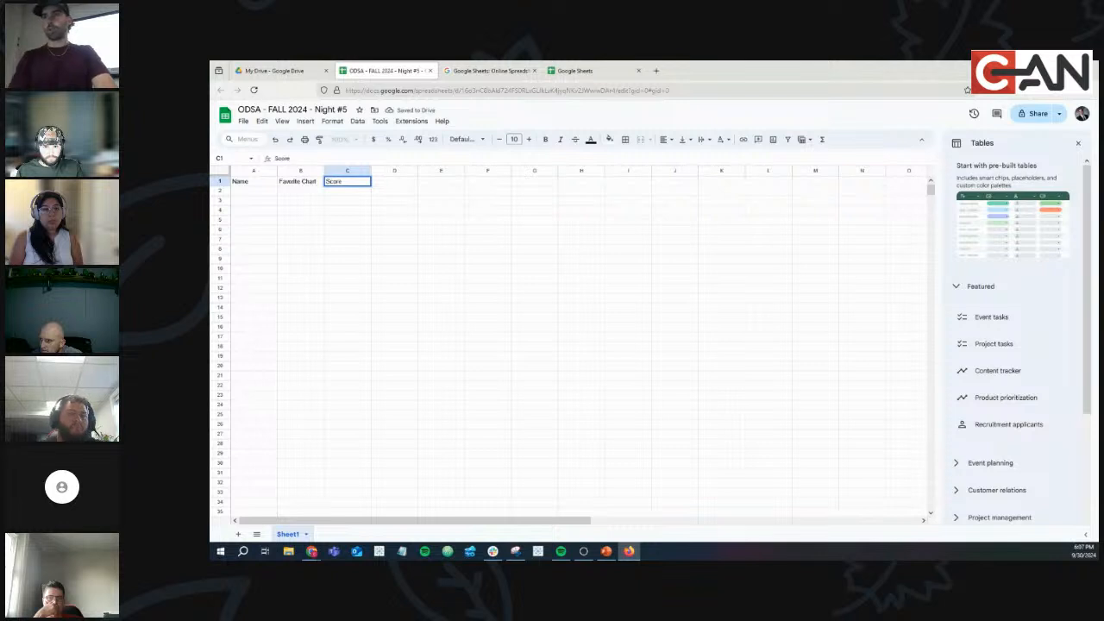
pyautogui.press('Return')
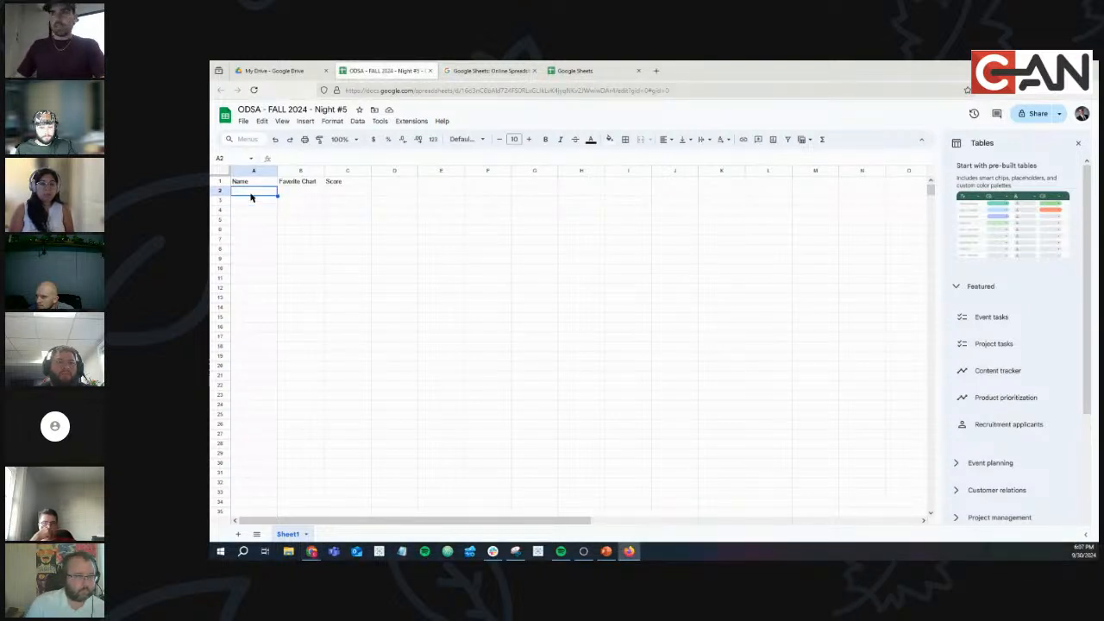
# Paste the participant names under Name and add Charley below them.
pyautogui.click(366, 280)
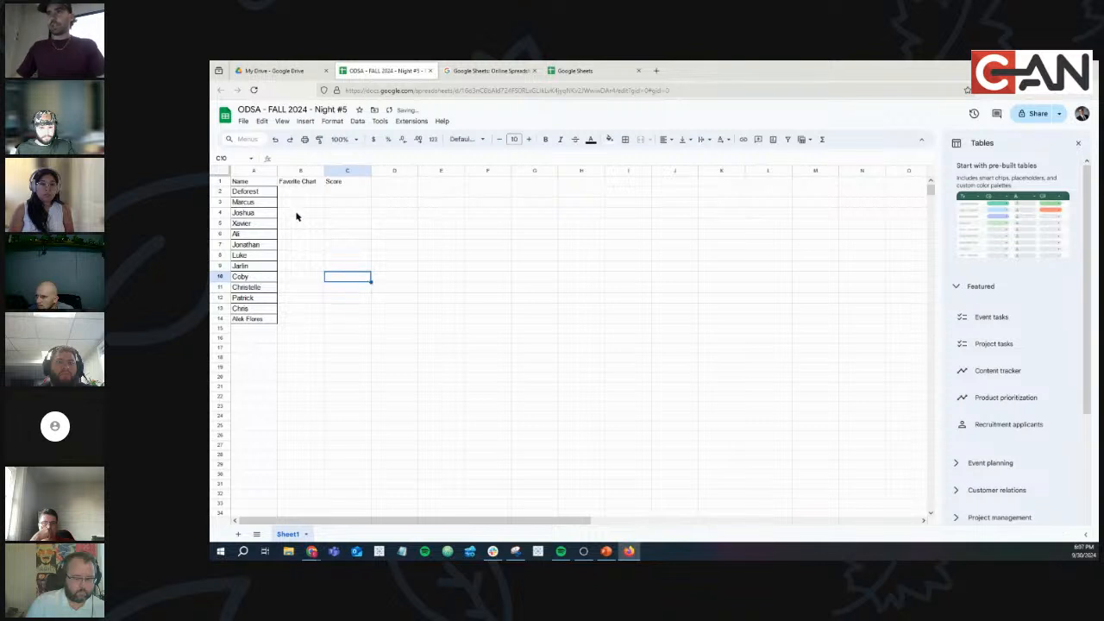
pyautogui.click(245, 329)
pyautogui.write('Charley')
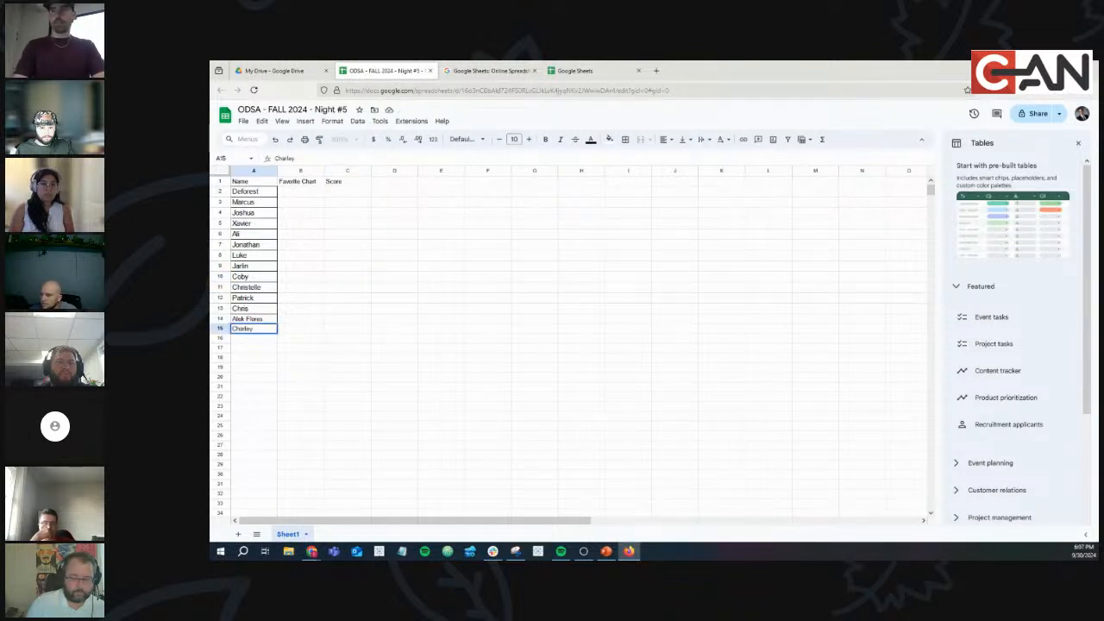
pyautogui.press('Tab')
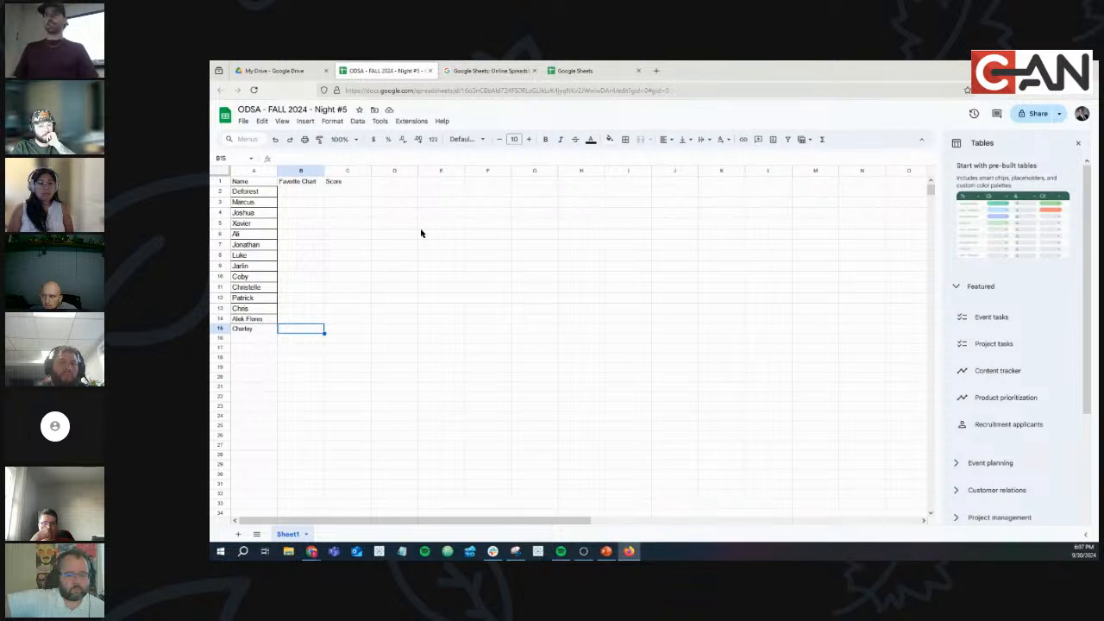
# Add an Options header in cell D1.
pyautogui.click(382, 182)
pyautogui.write('o')
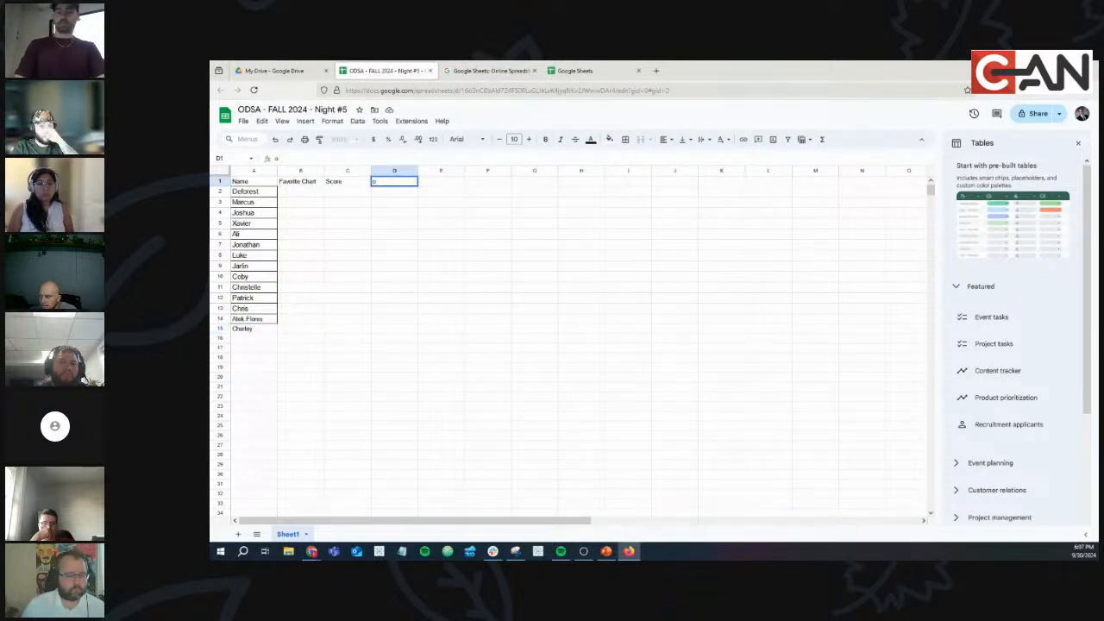
pyautogui.press('Tab')
pyautogui.press('Left')
pyautogui.write('Options')
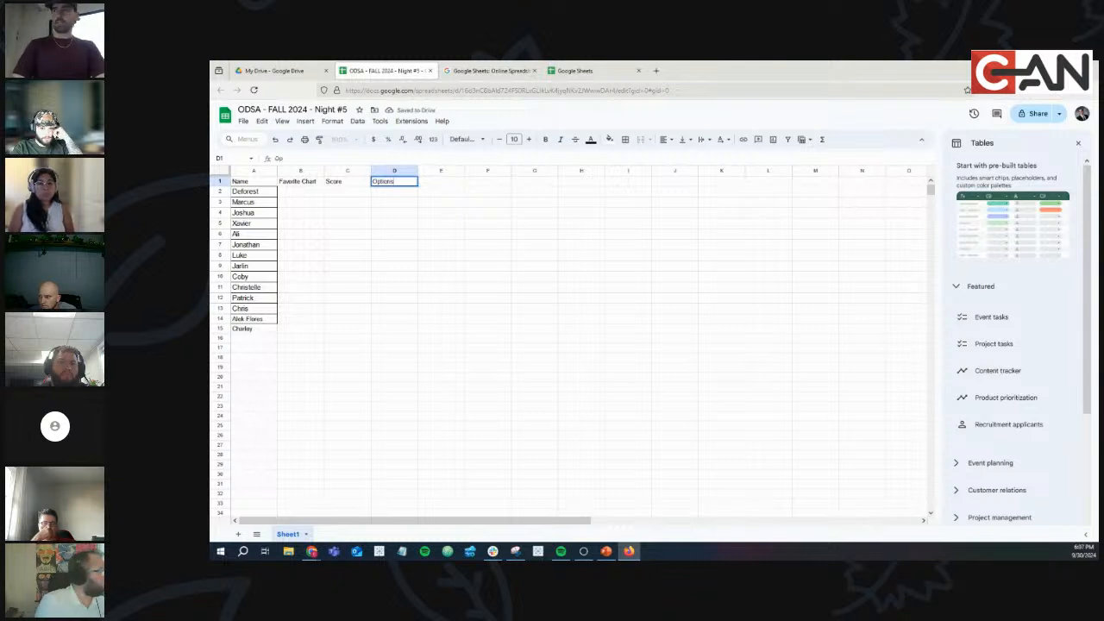
pyautogui.press('Tab')
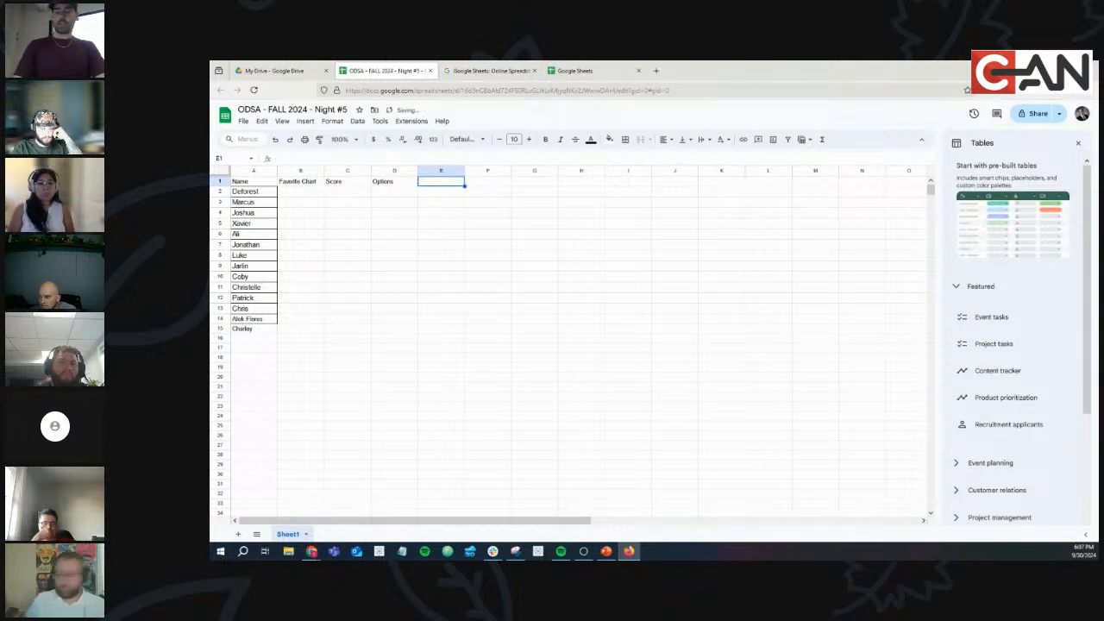
# List the chart options Bar, Line and Pie under the Options header.
pyautogui.press('Down')
pyautogui.press('Left')
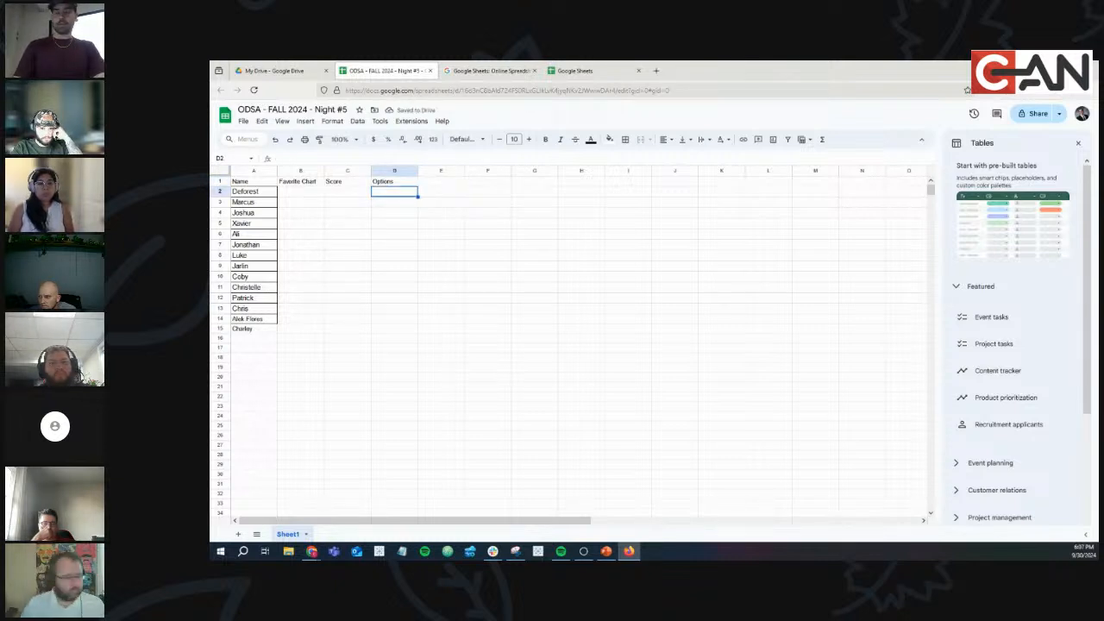
pyautogui.write('Pie')
pyautogui.press('BackSpace')
pyautogui.press('BackSpace')
pyautogui.press('BackSpace')
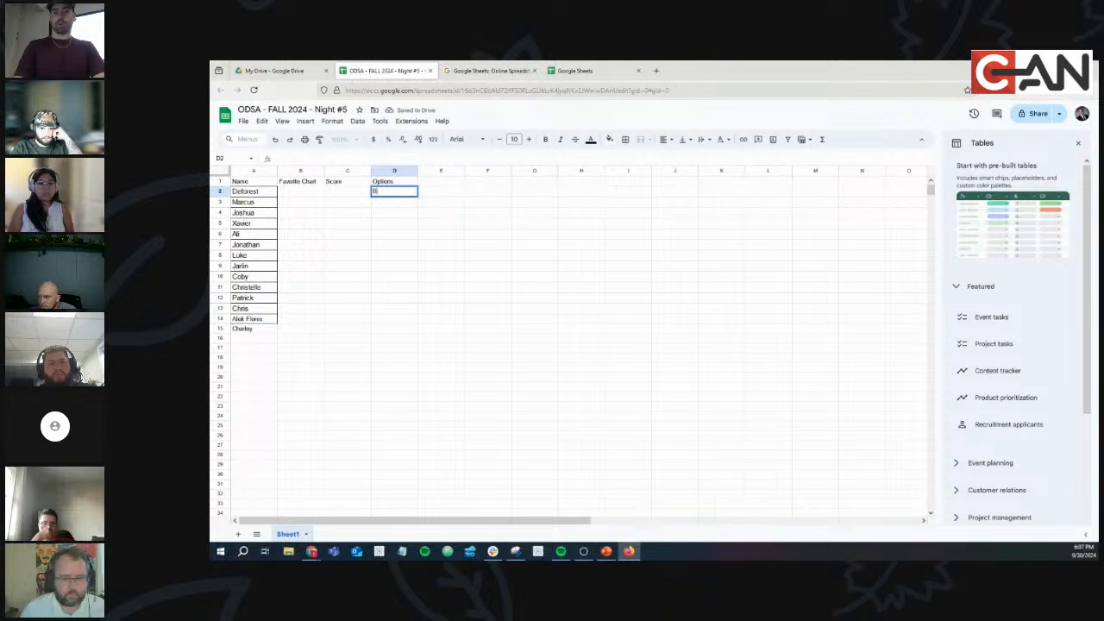
pyautogui.write('Bar')
pyautogui.press('Return')
pyautogui.write('L')
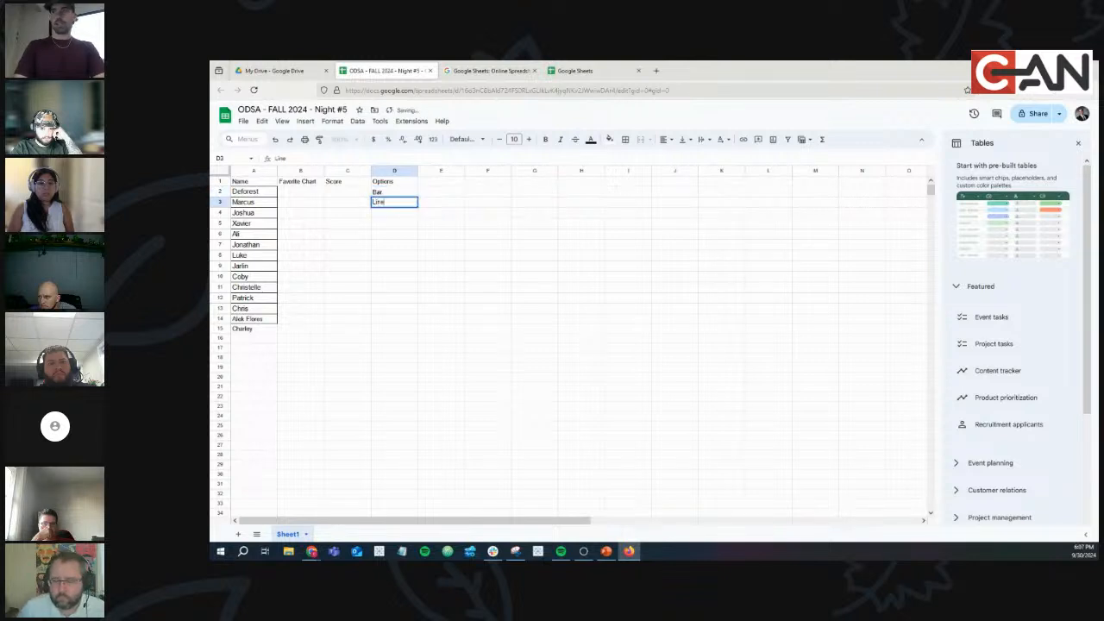
pyautogui.write('ine')
pyautogui.press('Return')
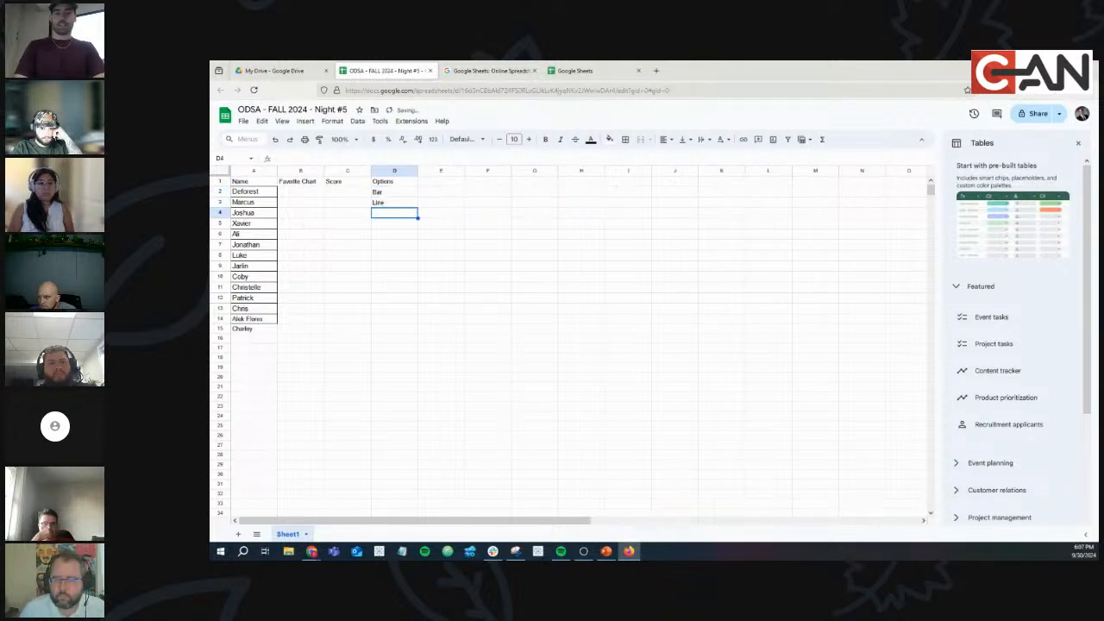
pyautogui.write('pie')
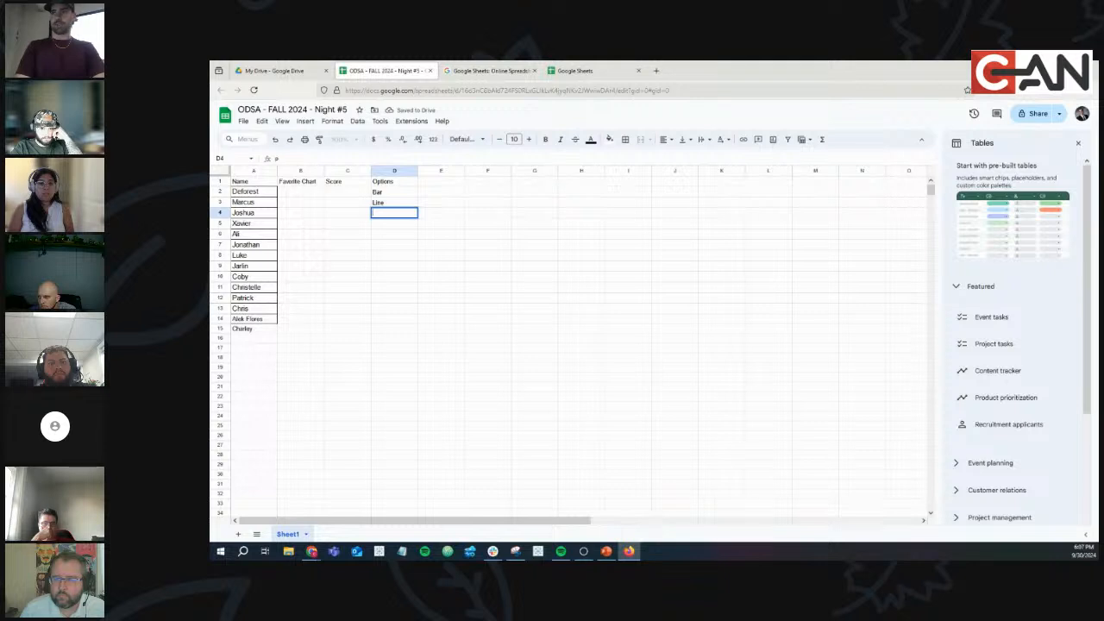
pyautogui.press('Return')
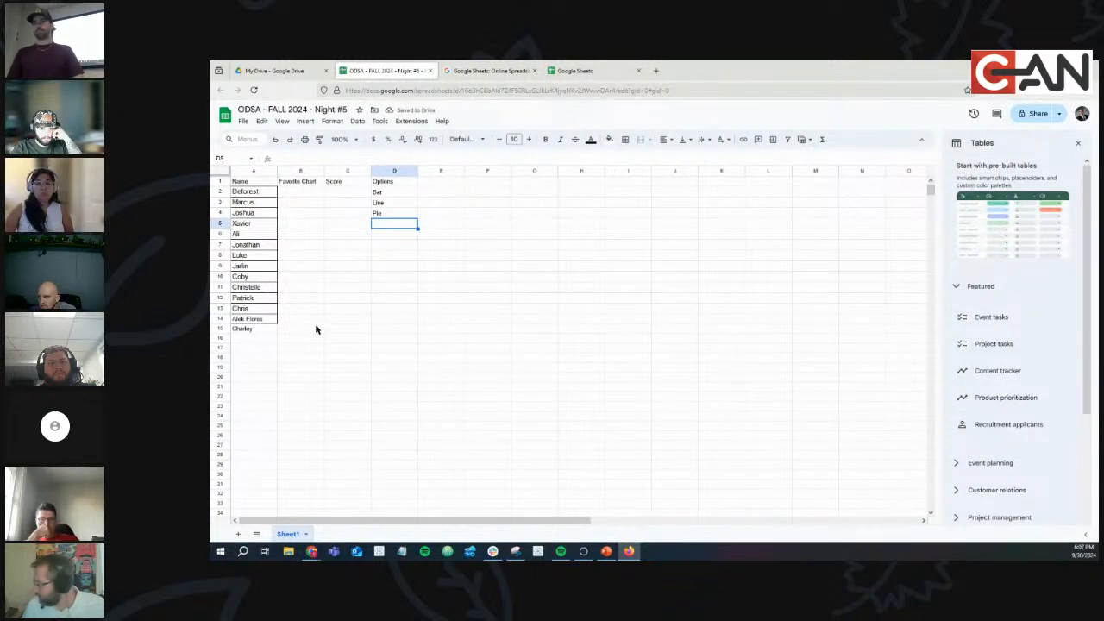
pyautogui.click(294, 331)
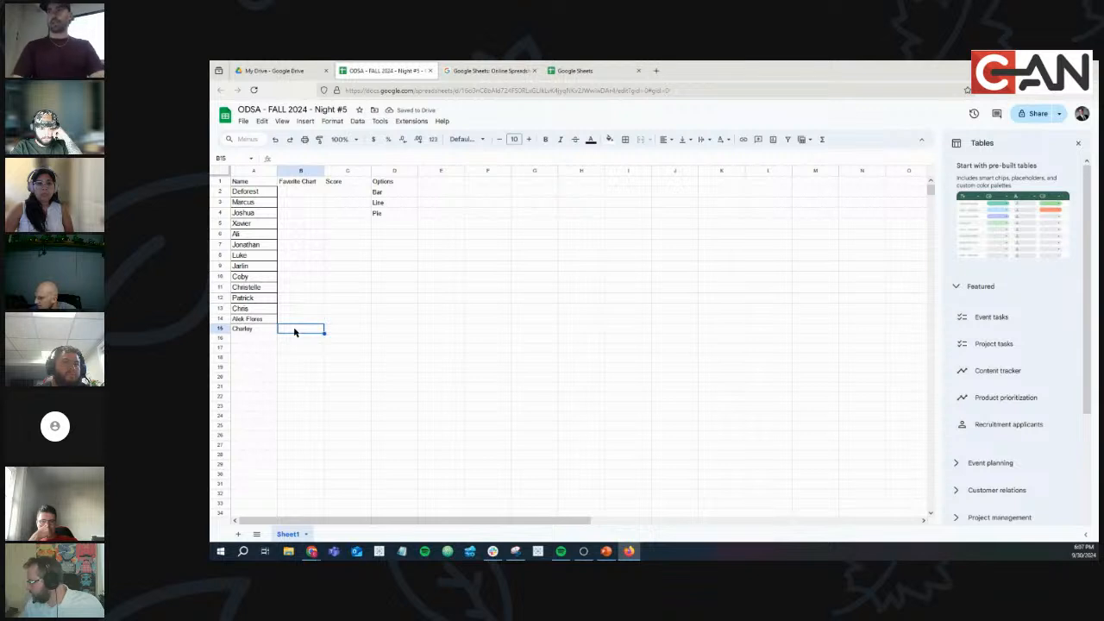
# Enter Bar as the Favorite Chart in row 15.
pyautogui.write('Bar')
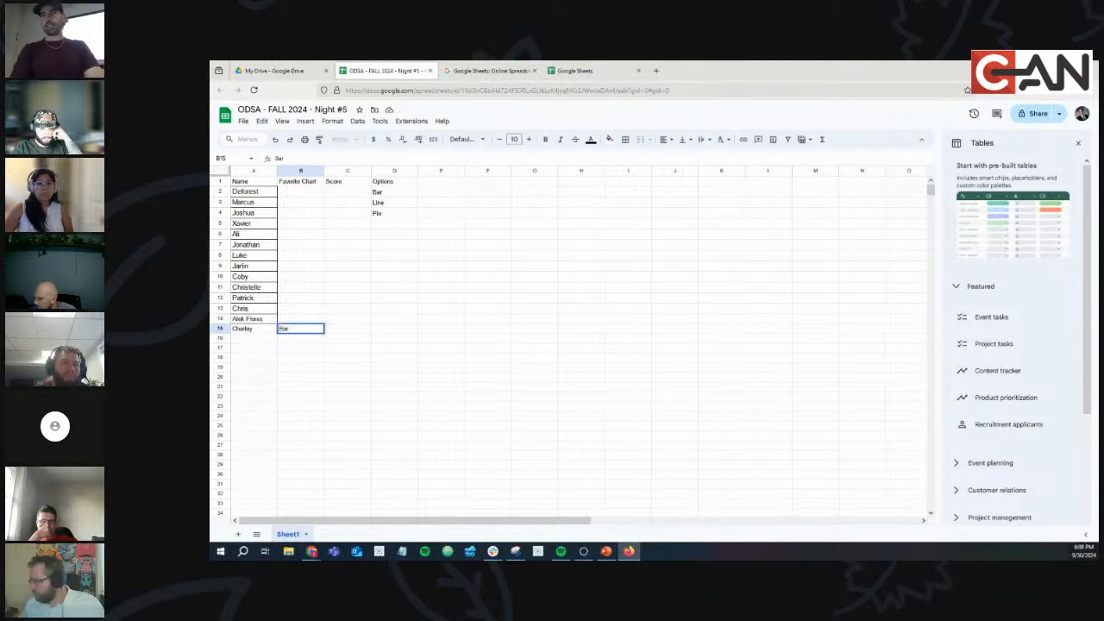
pyautogui.press('Tab')
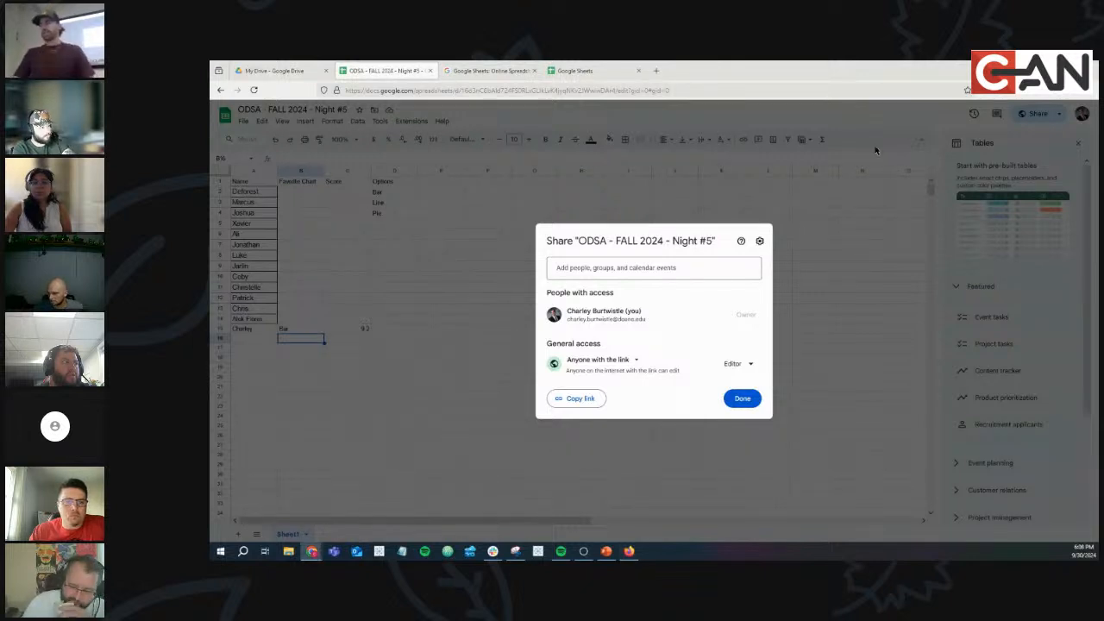
# Close the Share dialog with Done.
pyautogui.click(757, 399)
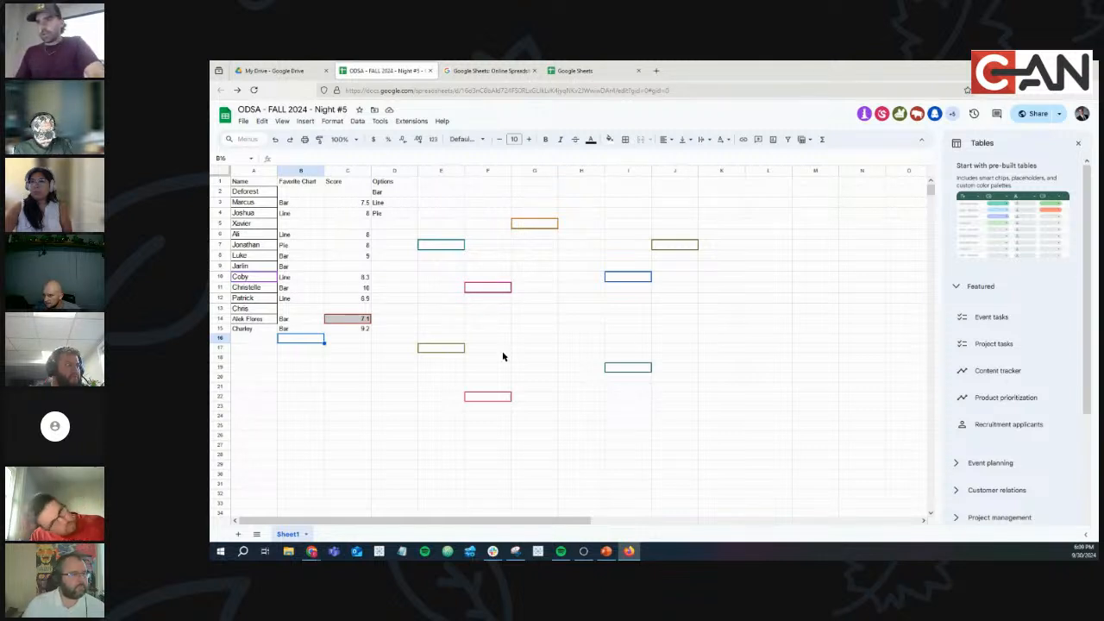
# Review a few survey responses, then switch to the Tableau Public start page.
pyautogui.click(361, 268)
pyautogui.click(409, 302)
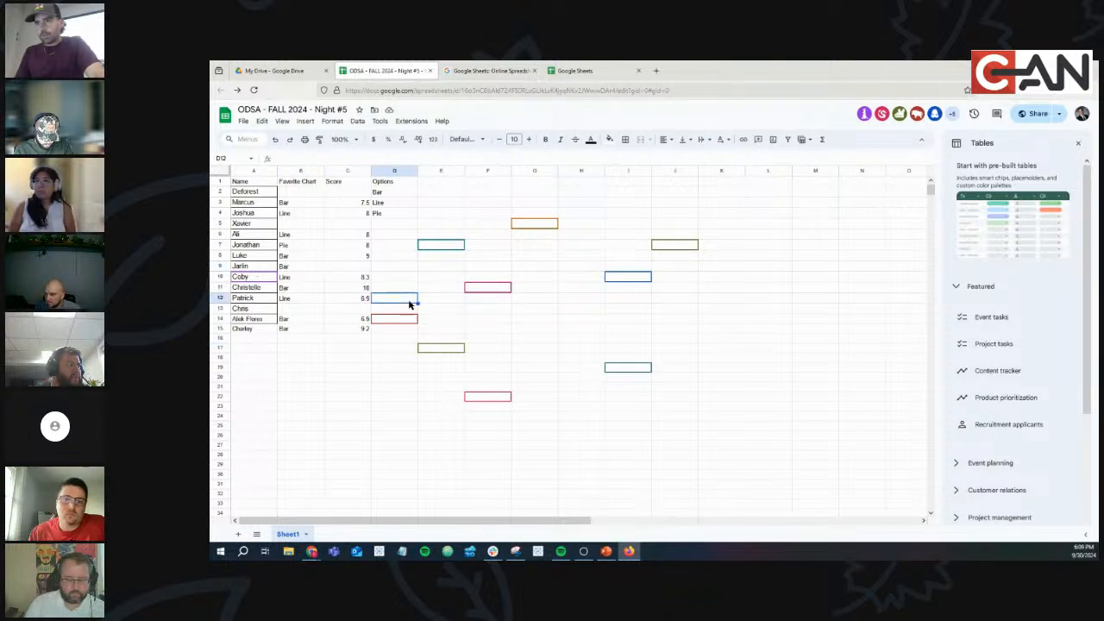
pyautogui.click(283, 309)
pyautogui.click(406, 417)
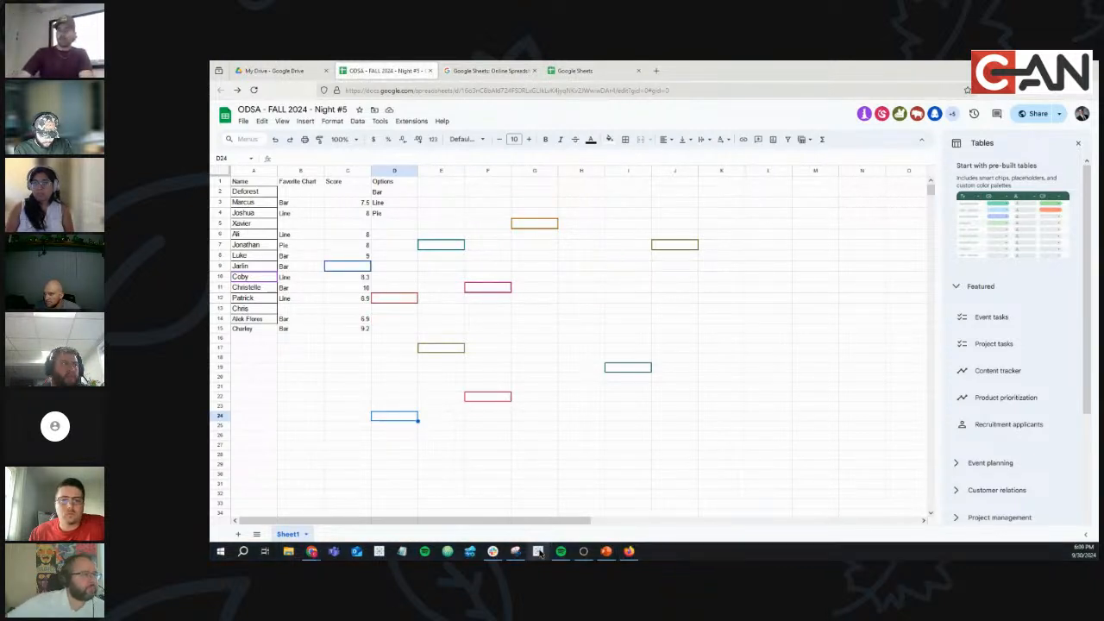
pyautogui.click(538, 552)
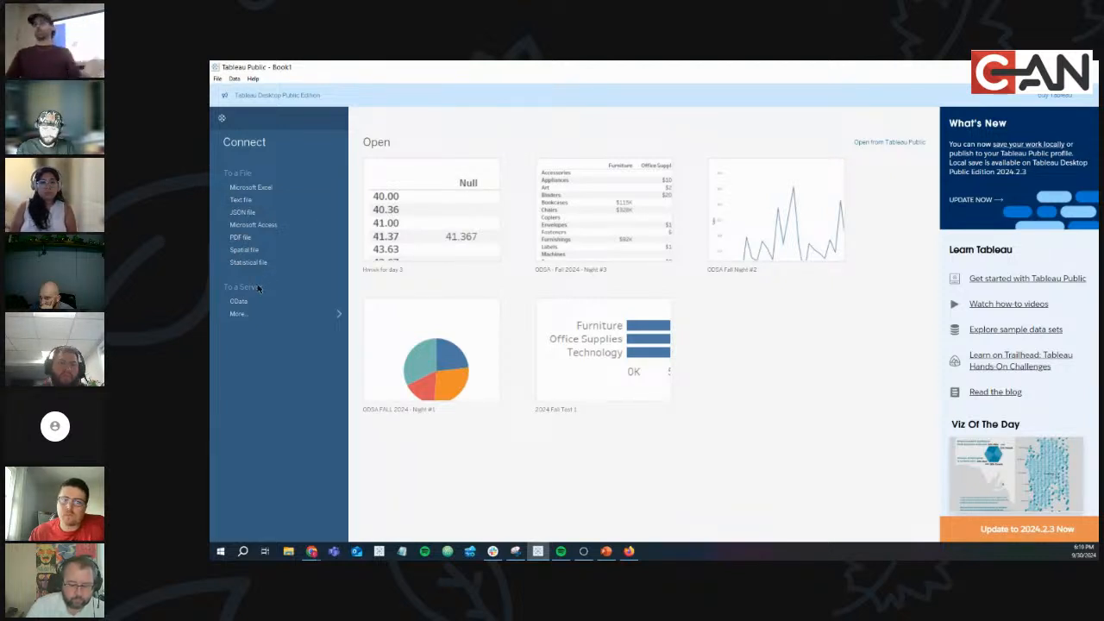
# Pick the Google Drive connector from Tableau's full server connector list, closing the extra Tableau window.
pyautogui.click(337, 315)
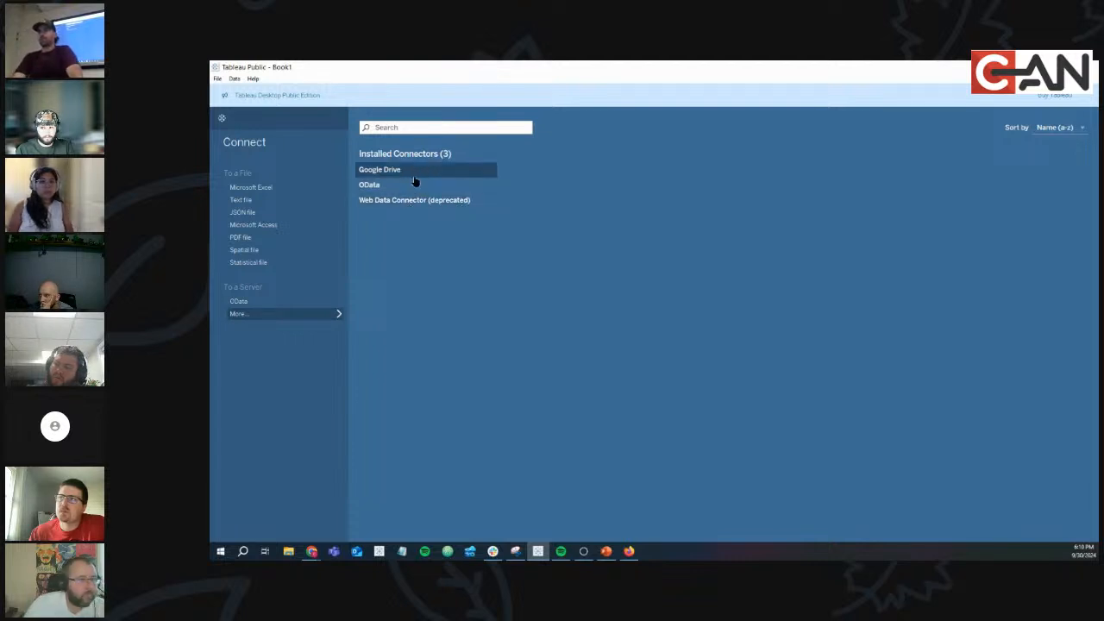
pyautogui.click(379, 552)
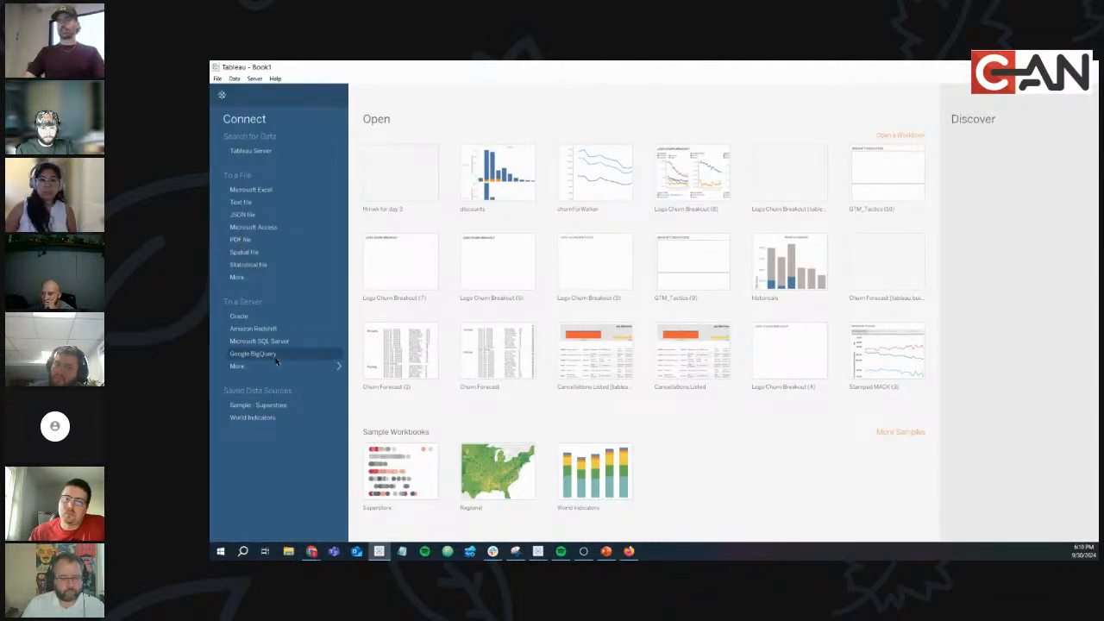
pyautogui.click(276, 369)
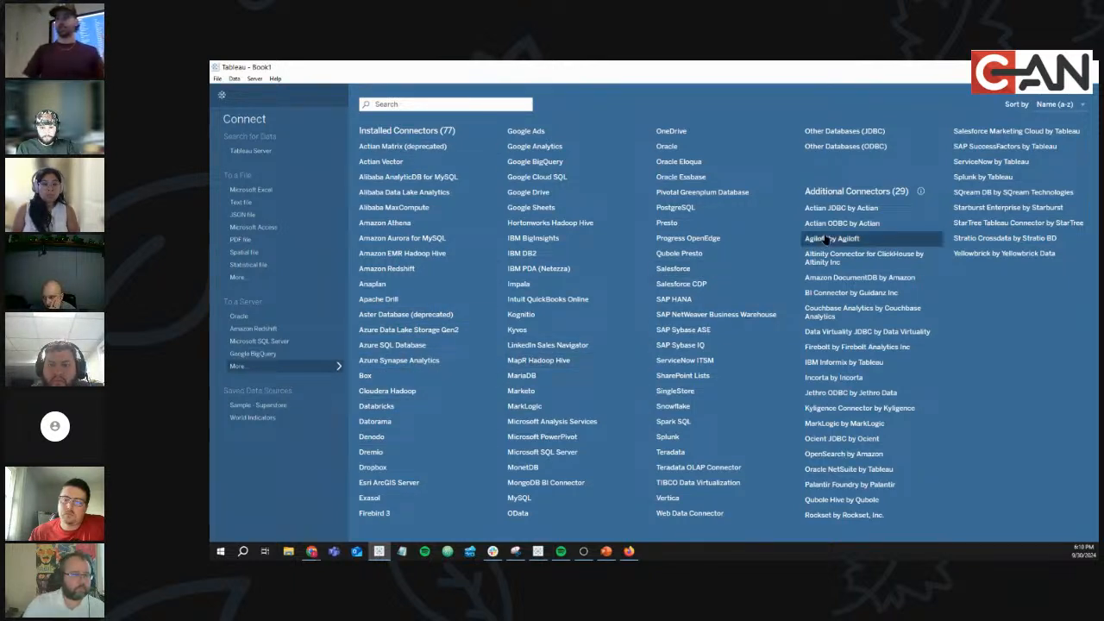
pyautogui.click(1089, 67)
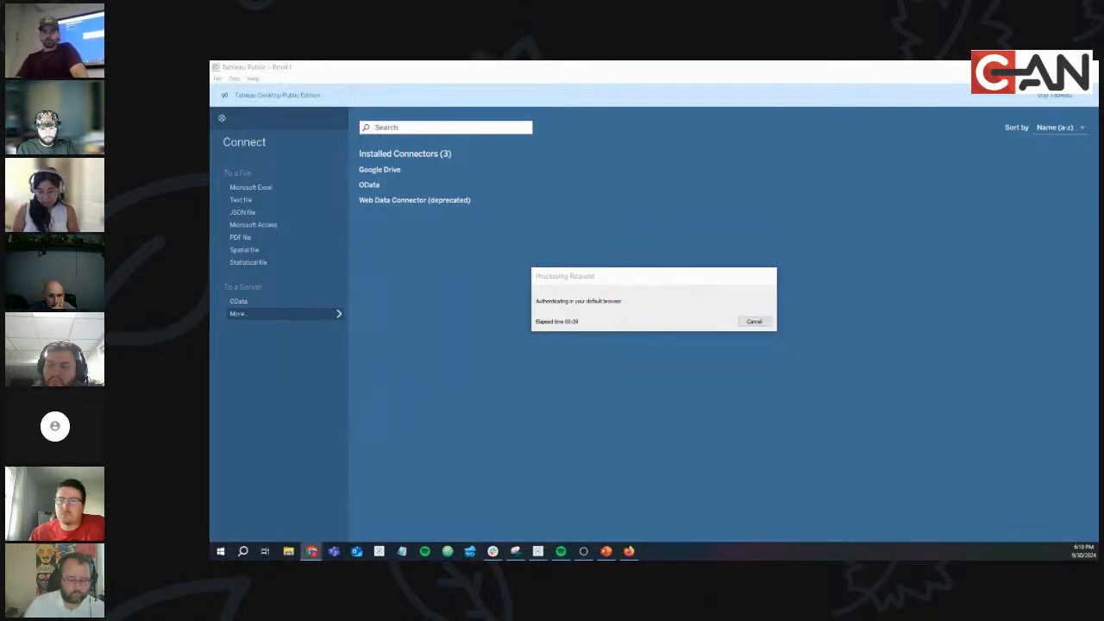
pyautogui.moveTo(280, 215); pyautogui.dragTo(535, 62)
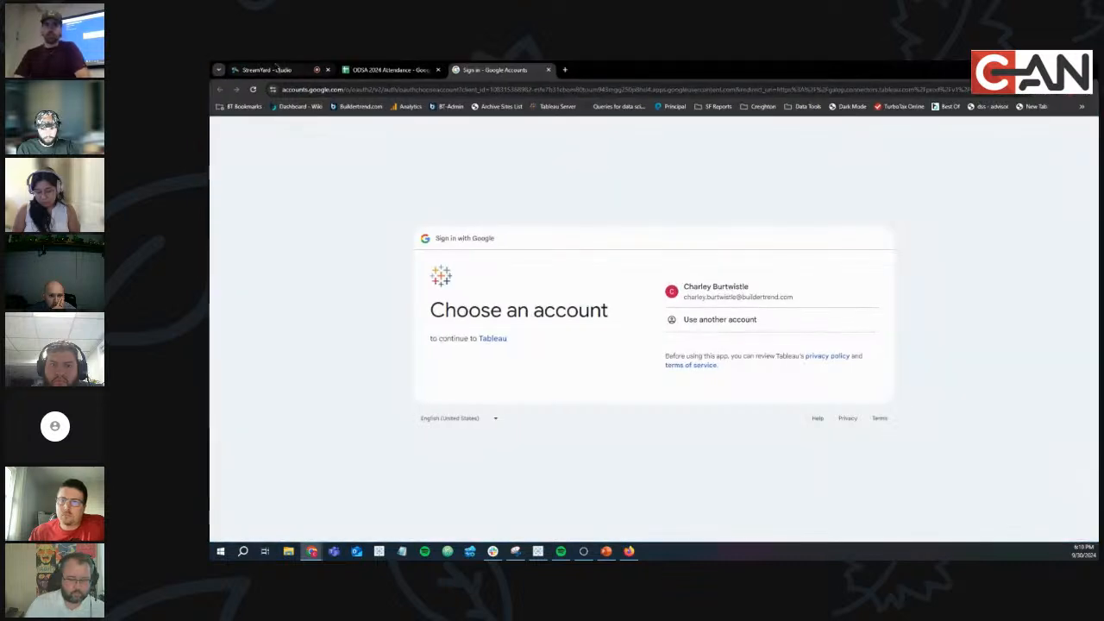
# Sign in with a different Google account by entering the school e-mail address.
pyautogui.click(275, 70)
pyautogui.moveTo(275, 70); pyautogui.dragTo(209, 283)
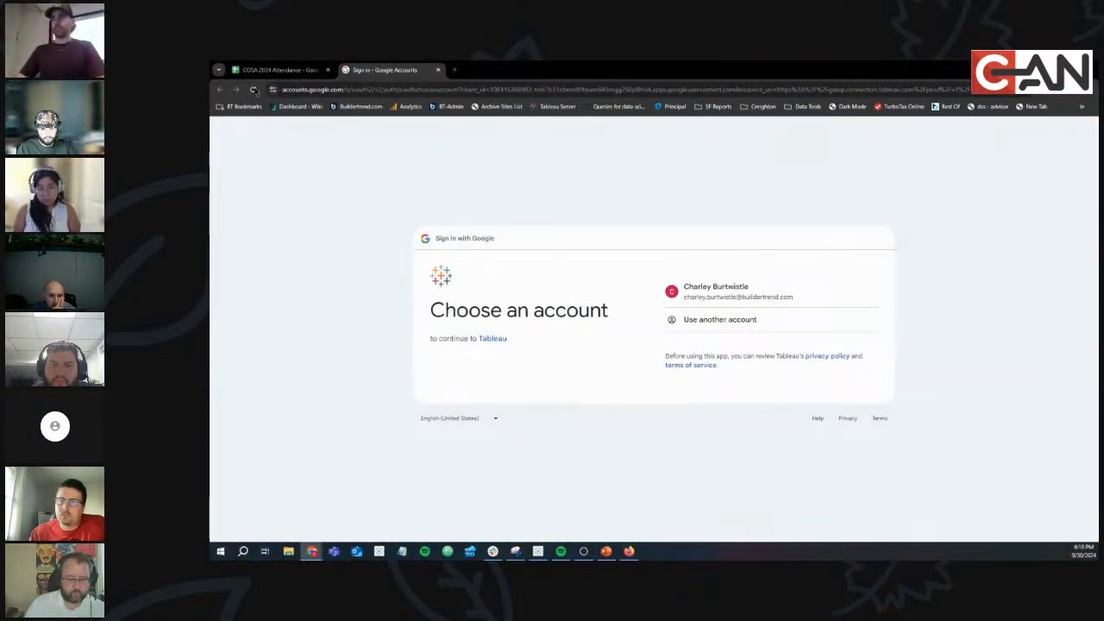
pyautogui.click(707, 320)
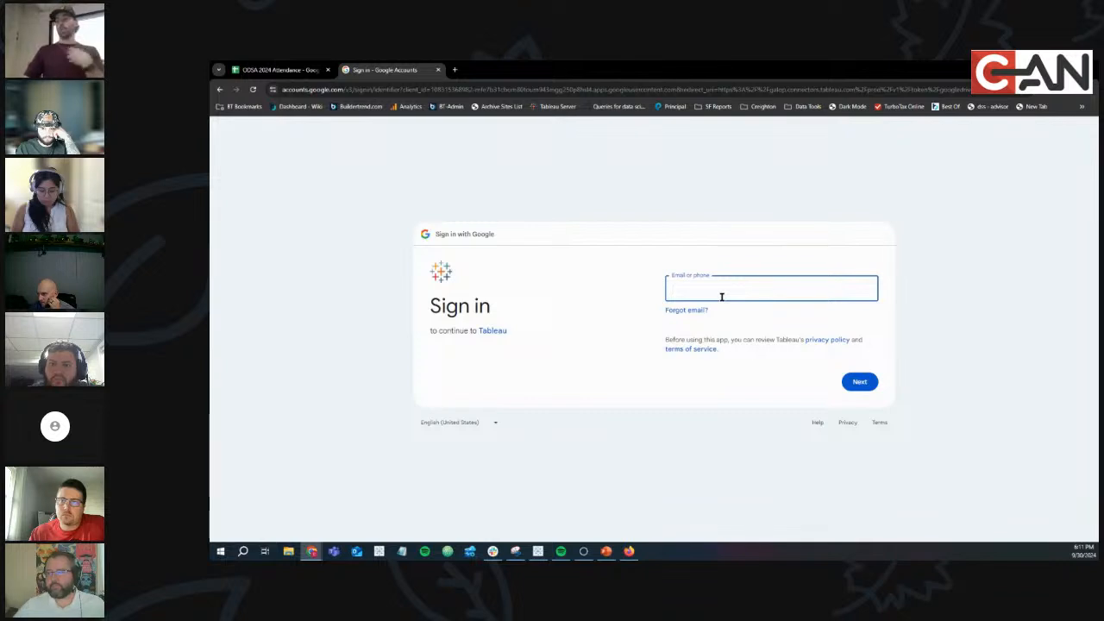
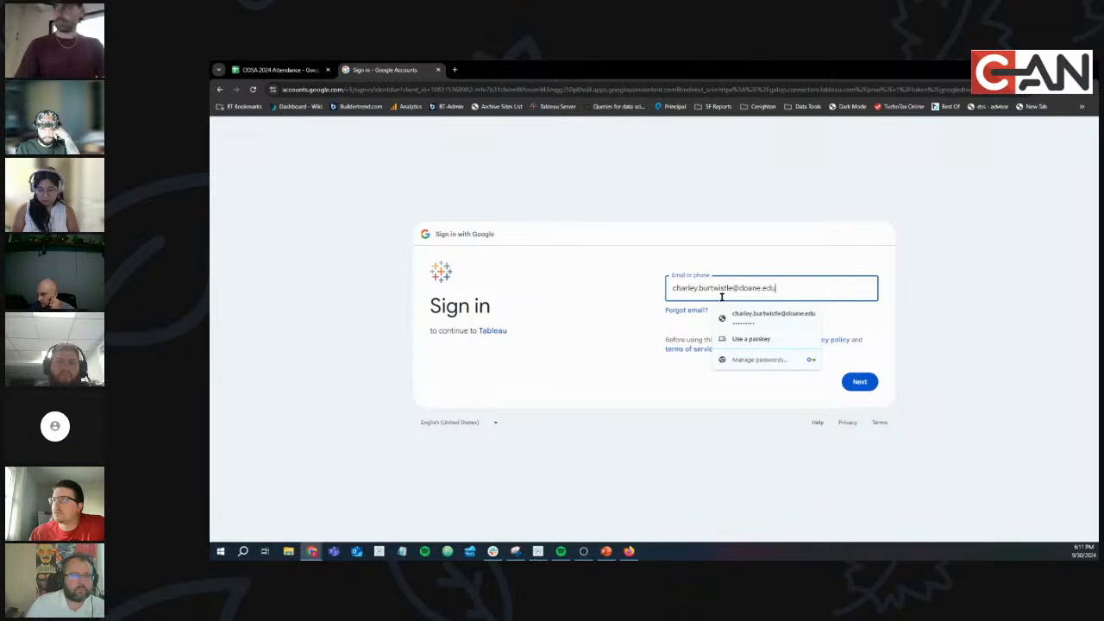
pyautogui.click(858, 381)
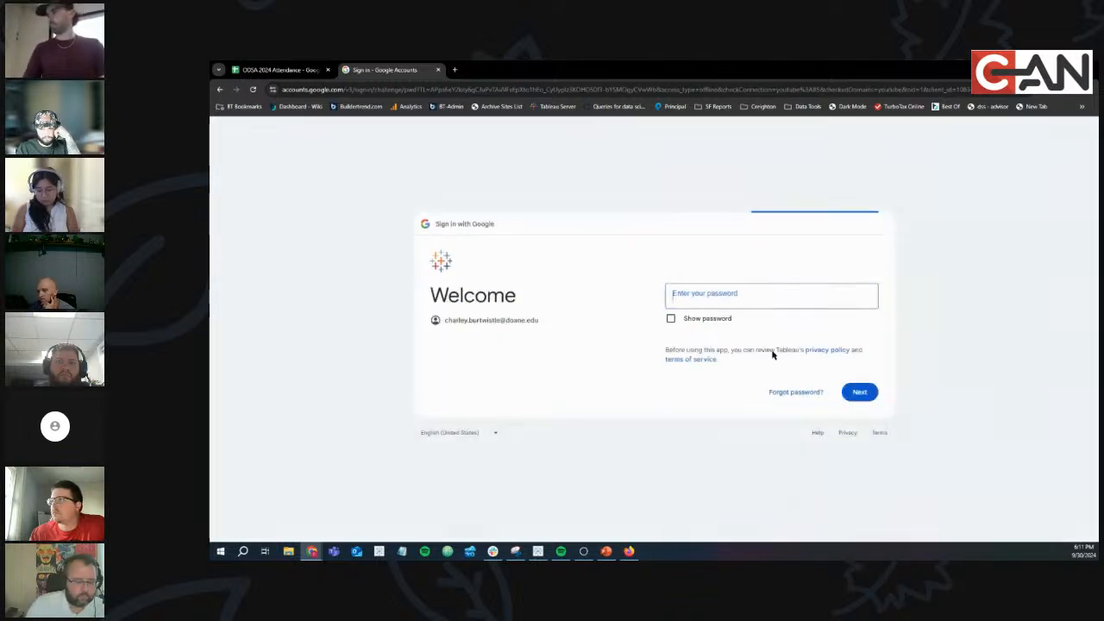
# Enter the account password and allow Tableau access to the Google account.
pyautogui.doubleClick(719, 295)
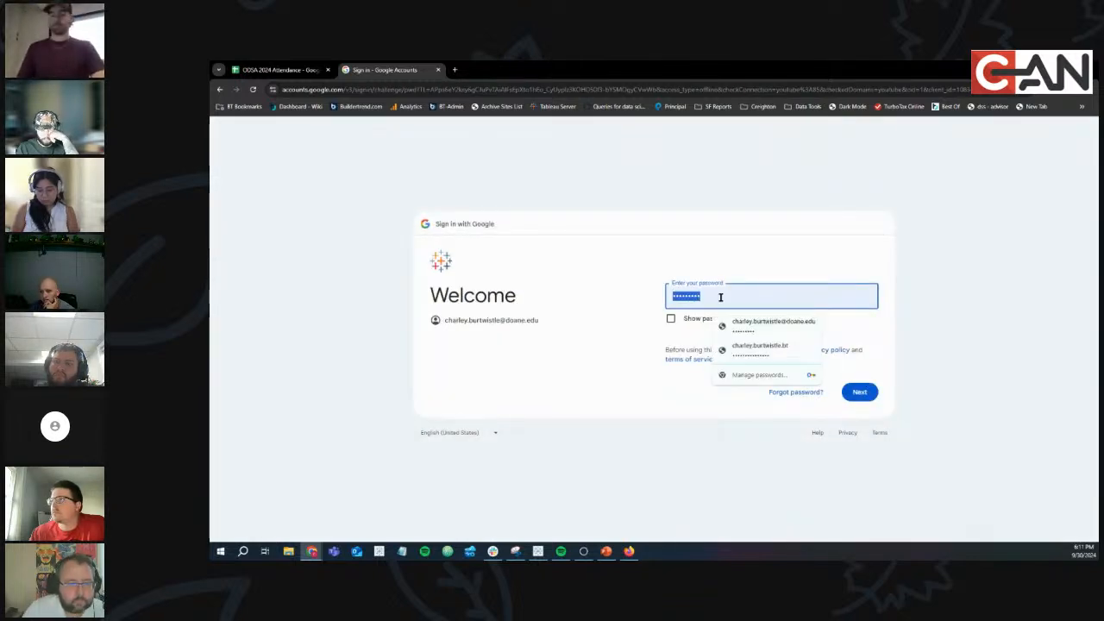
pyautogui.write('•••••••')
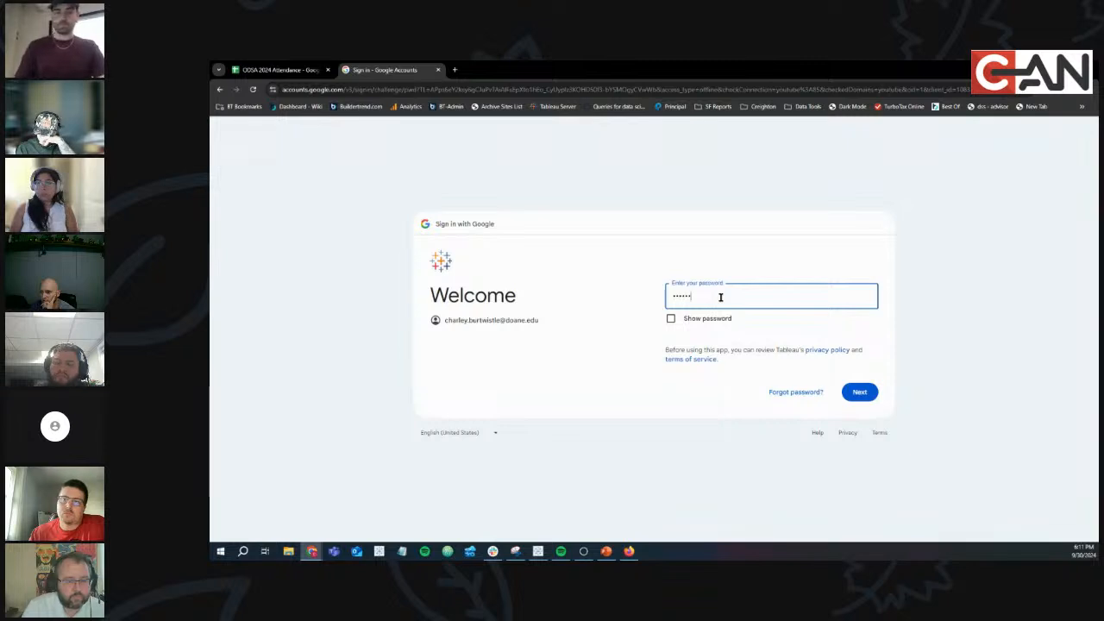
pyautogui.write('••')
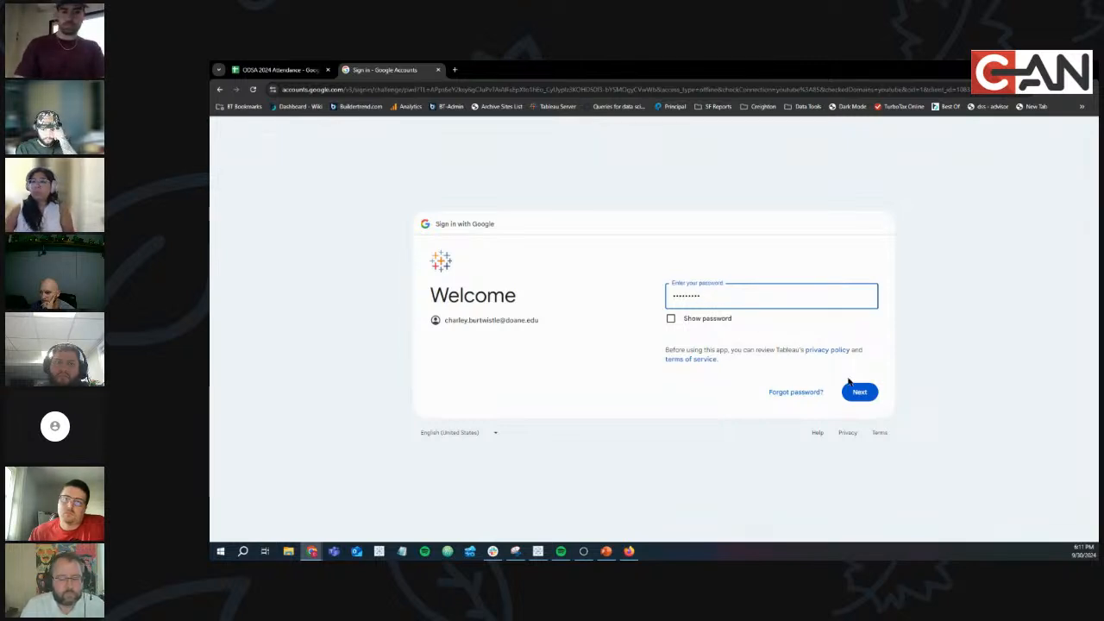
pyautogui.click(857, 392)
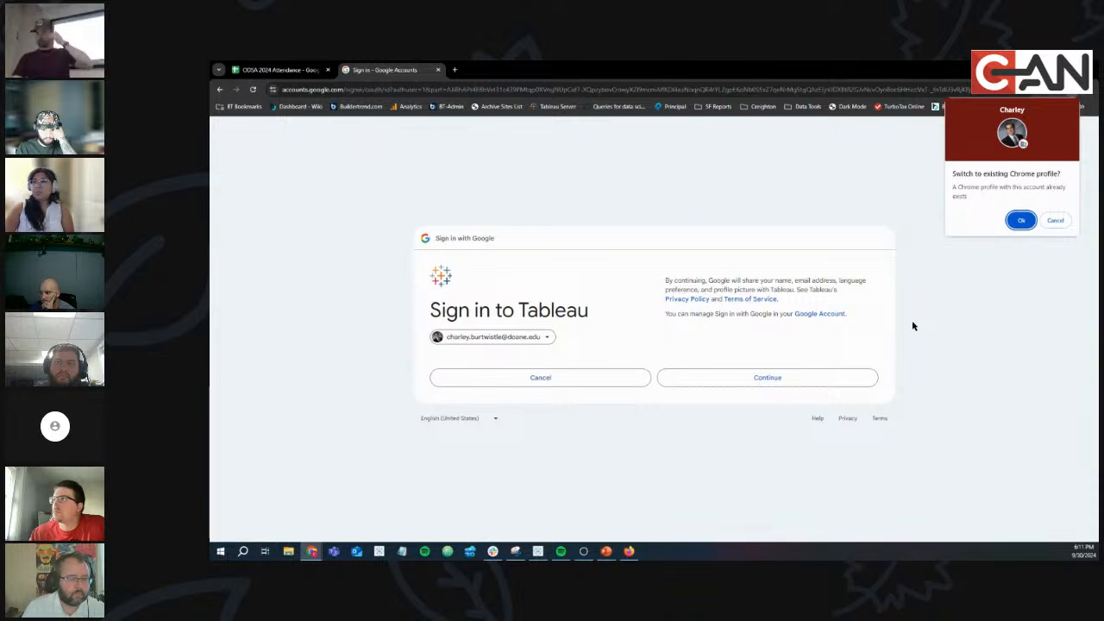
pyautogui.click(795, 384)
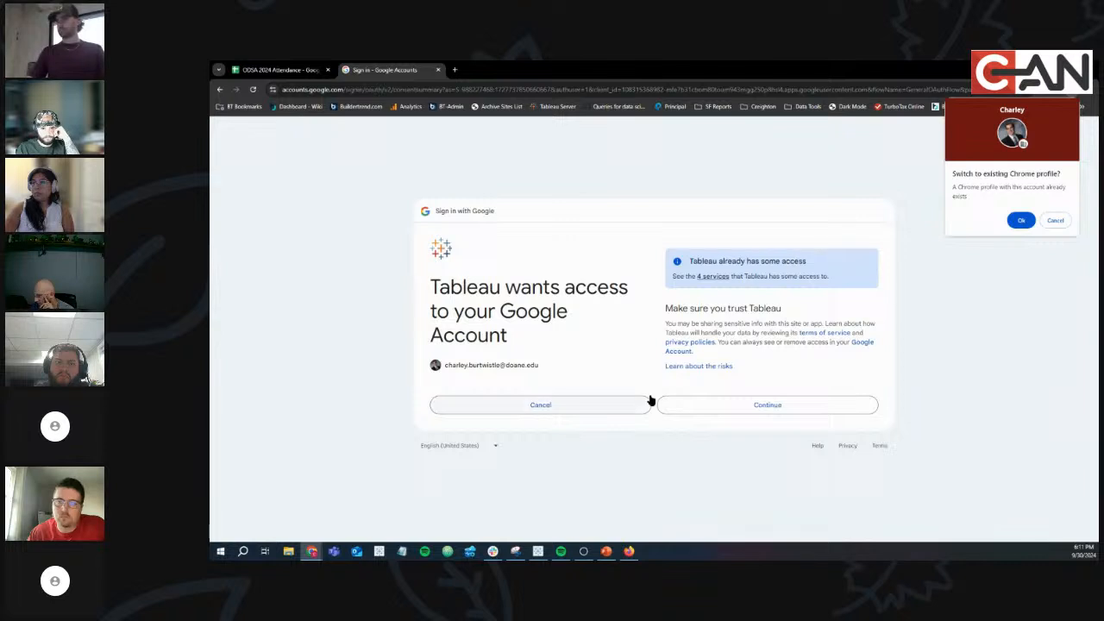
pyautogui.click(744, 405)
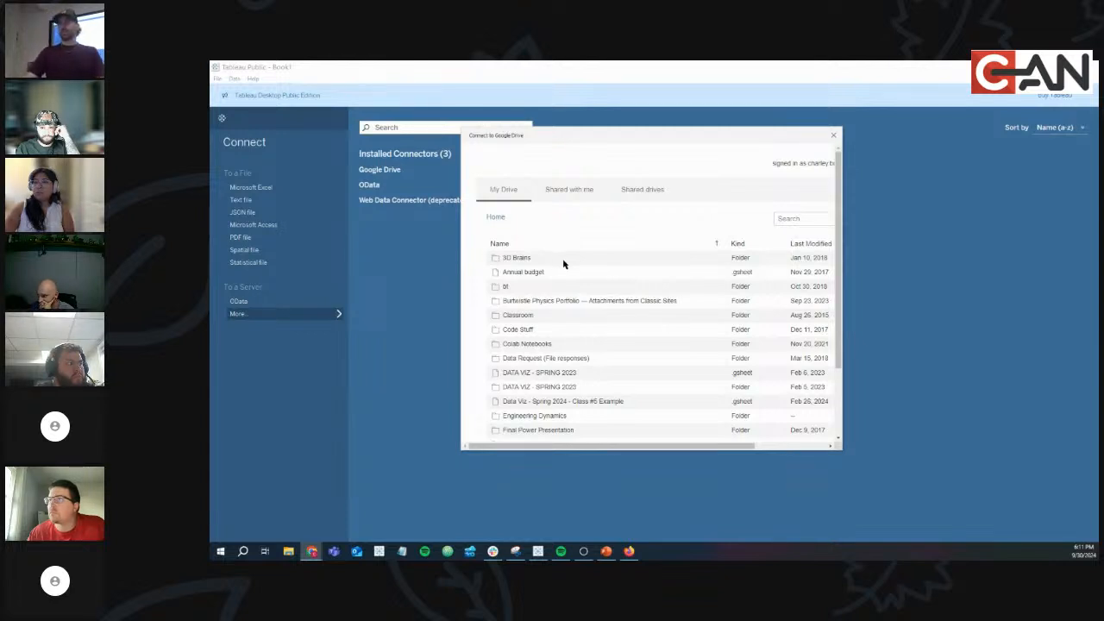
# Scroll through the My Drive file list in the Connect to Google Drive dialog.
pyautogui.scroll(-10, 592, 300)
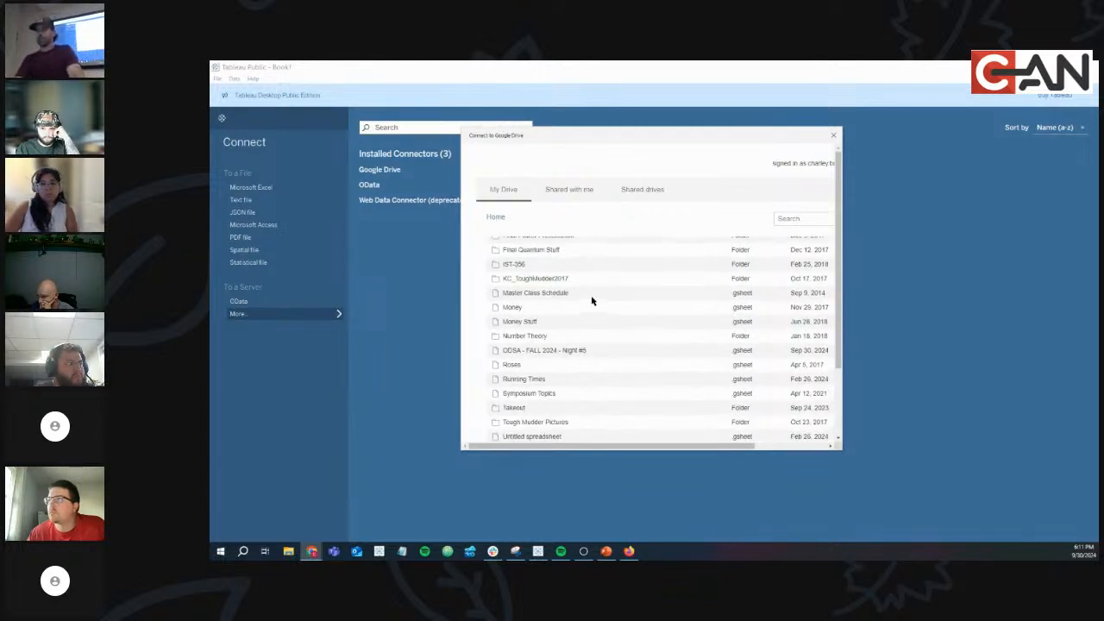
pyautogui.scroll(10, 592, 300)
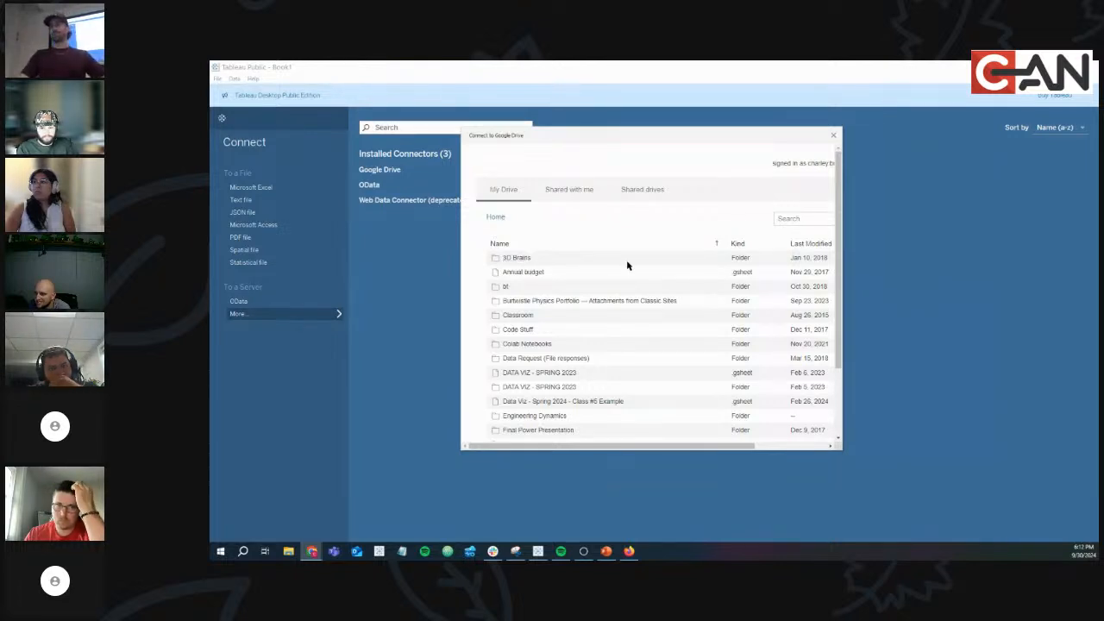
# Find and connect to the 'ODSA - FALL 2024 - Night #5' spreadsheet in My Drive.
pyautogui.scroll(-1, 604, 283)
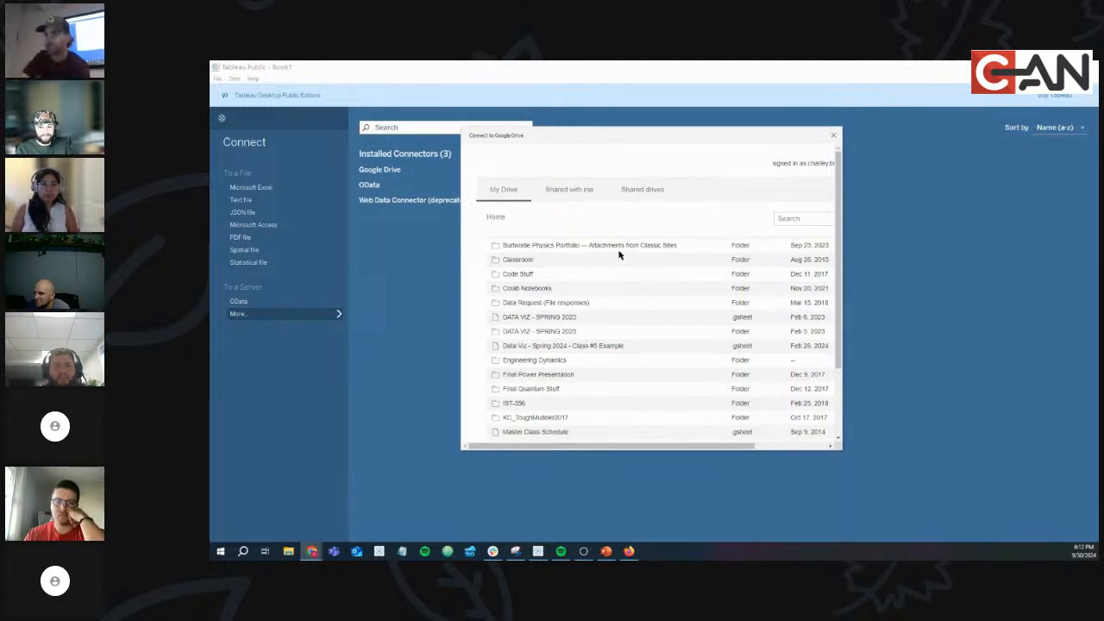
pyautogui.scroll(-5, 603, 276)
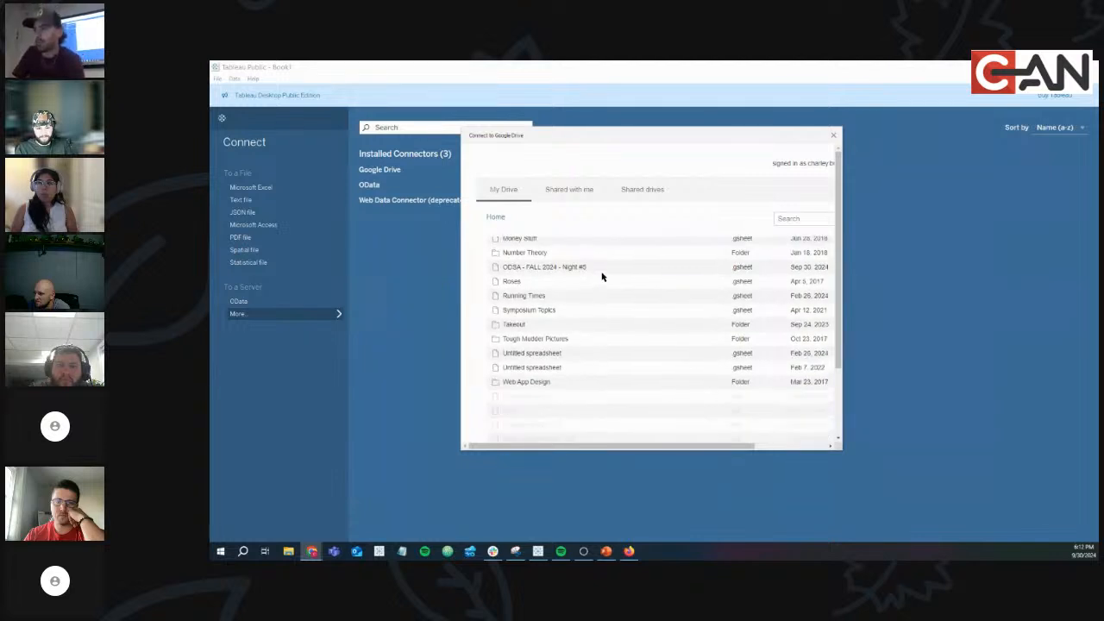
pyautogui.scroll(-5, 604, 277)
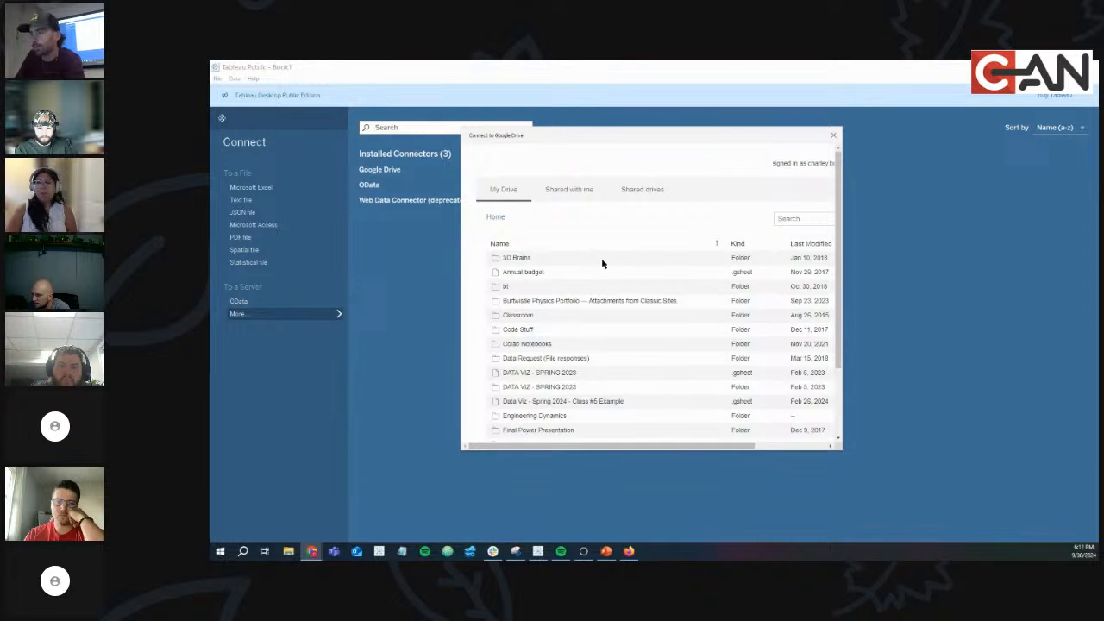
pyautogui.scroll(-10, 602, 263)
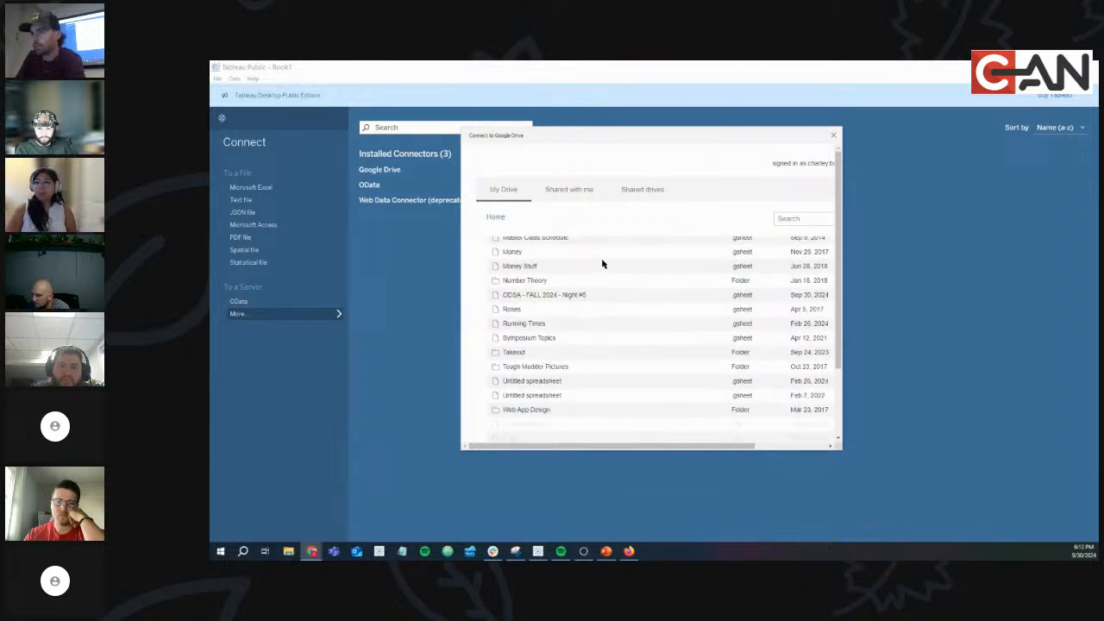
pyautogui.click(540, 295)
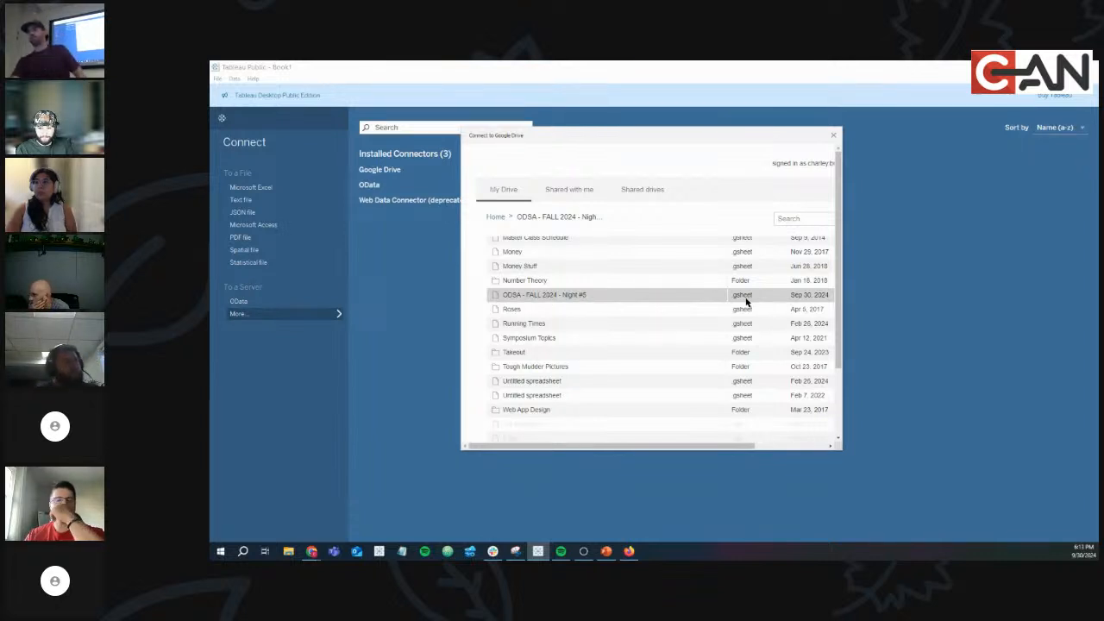
pyautogui.doubleClick(628, 301)
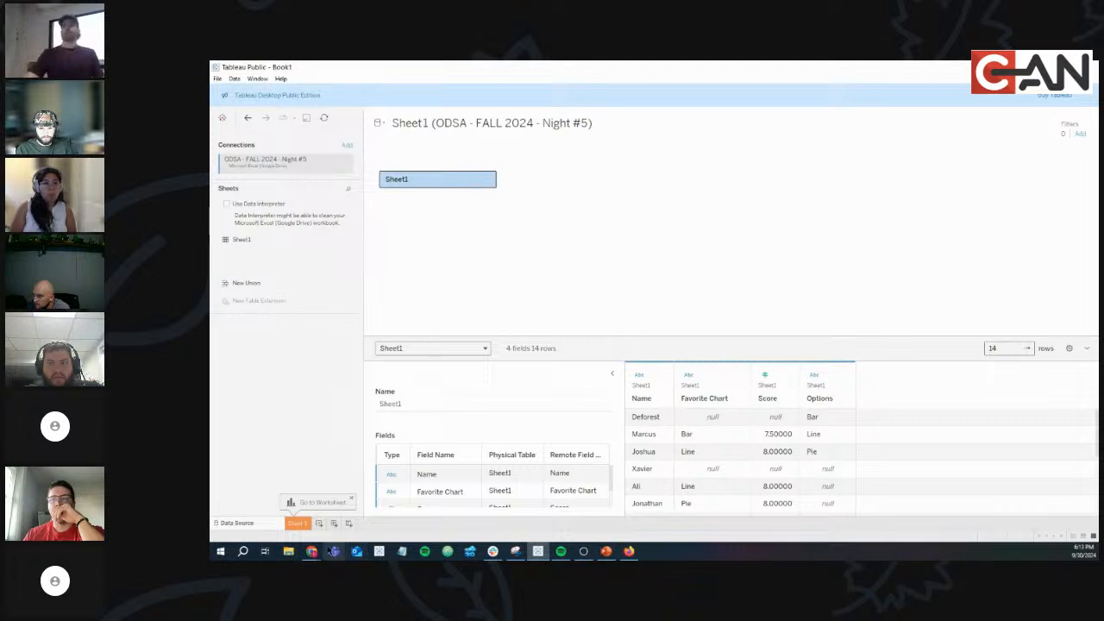
# Switch between the Tableau authentication page and the ODSA 2024 Attendance spreadsheet in Chrome.
pyautogui.click(315, 553)
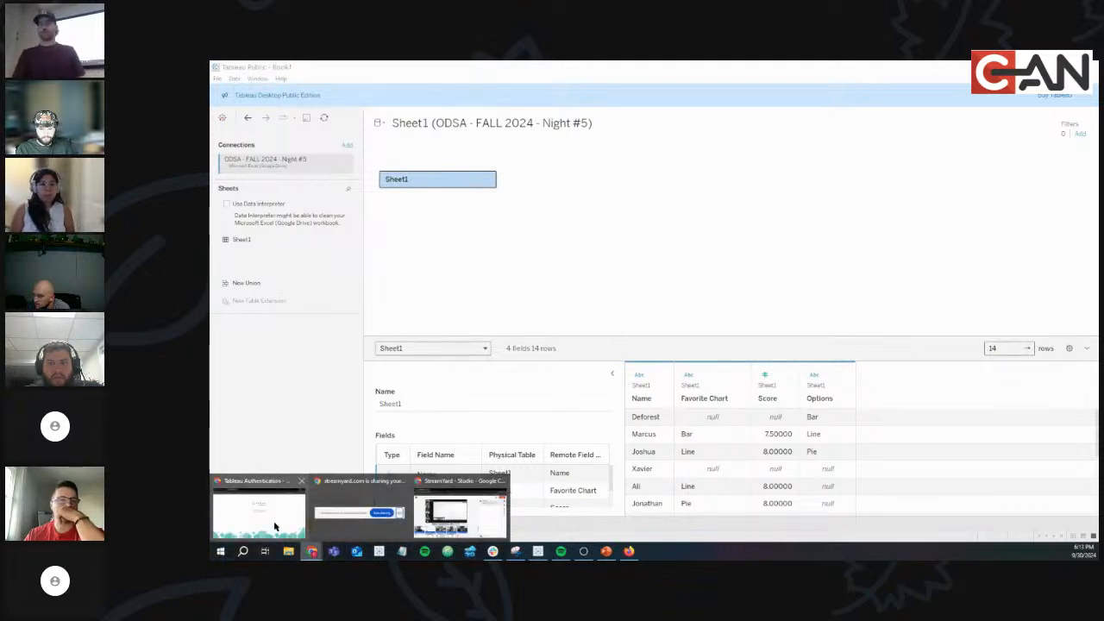
pyautogui.click(259, 513)
pyautogui.click(274, 69)
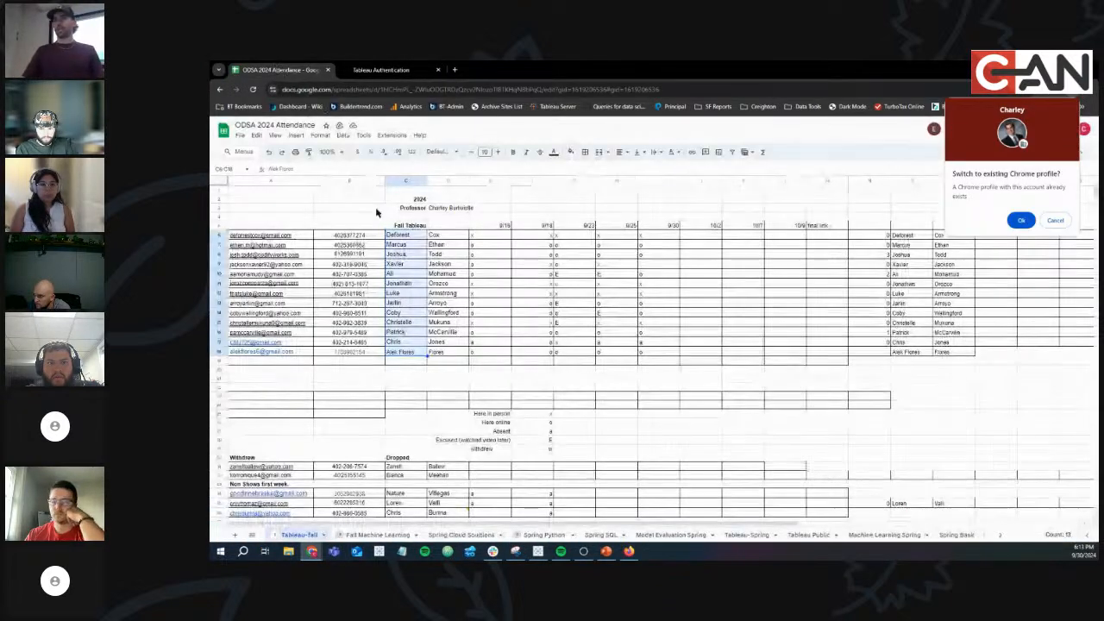
pyautogui.click(366, 69)
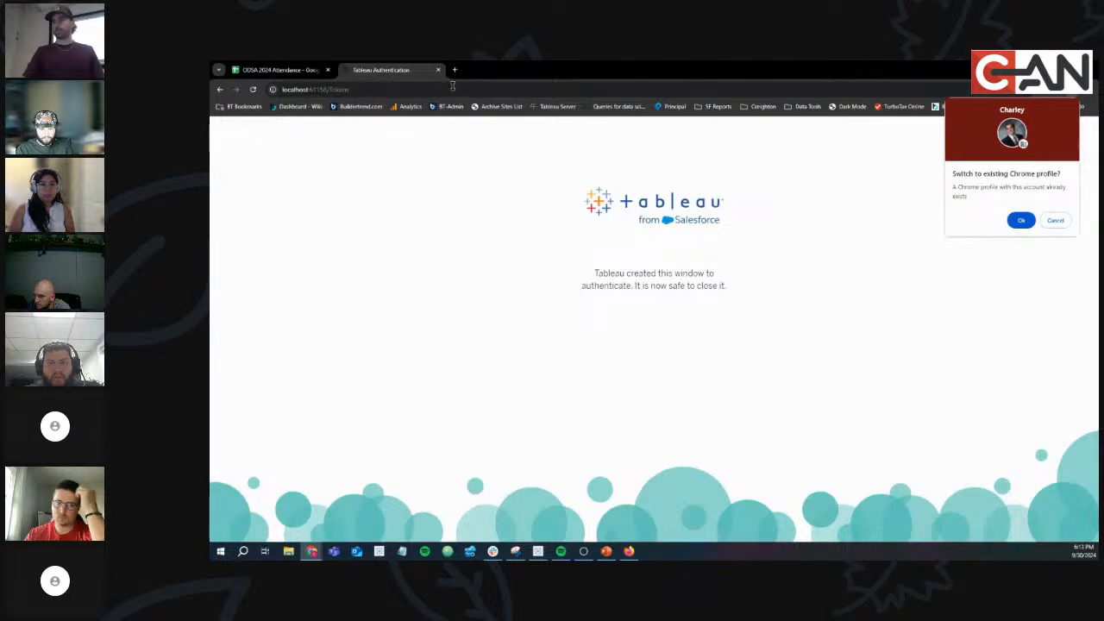
pyautogui.moveTo(629, 551)
pyautogui.click(630, 509)
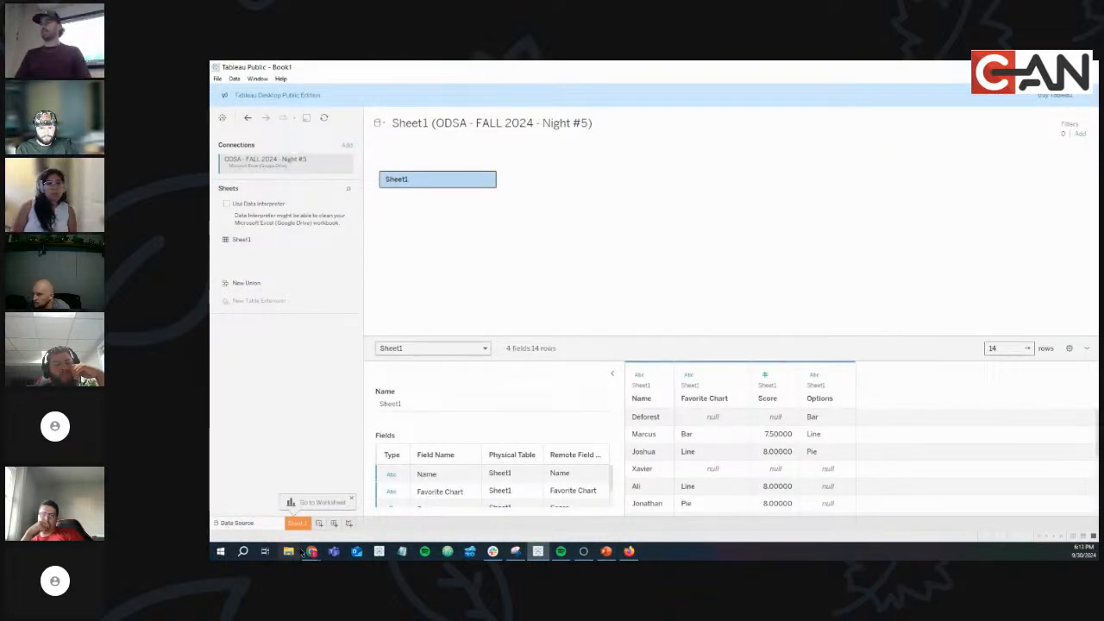
# Close the finished Tableau authentication page, move Chrome aside, and go to Sheet 1.
pyautogui.moveTo(312, 553)
pyautogui.click(273, 514)
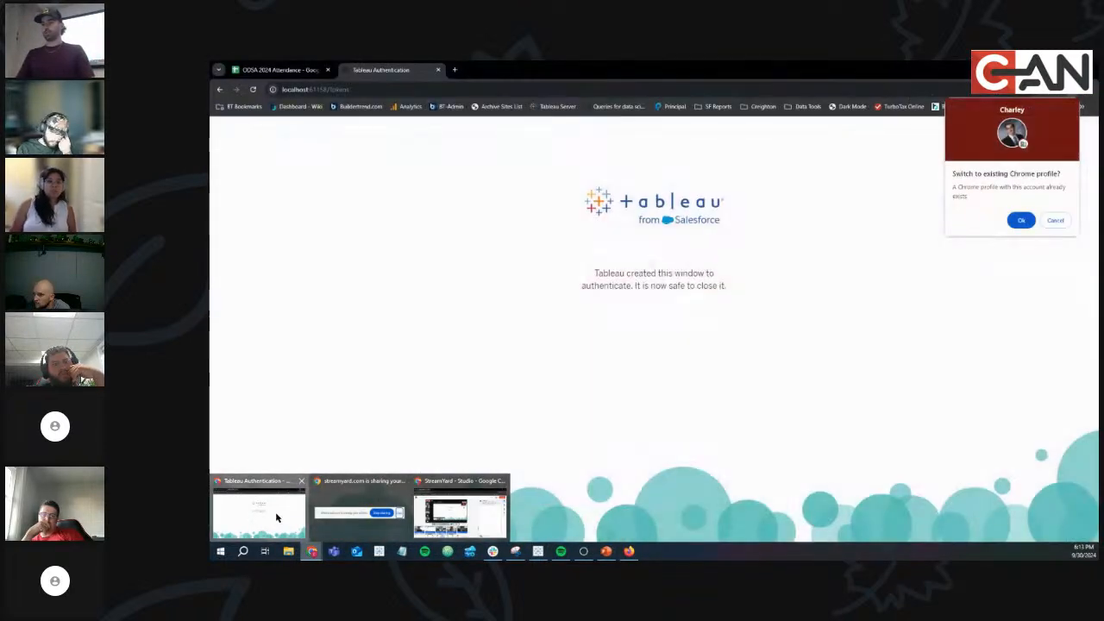
pyautogui.click(439, 70)
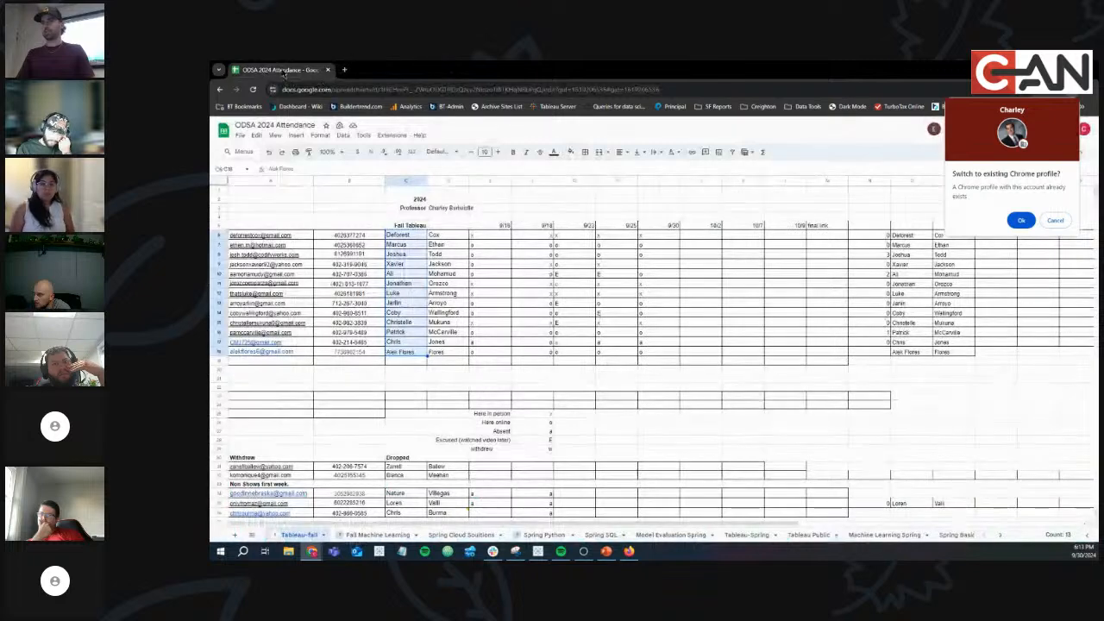
pyautogui.moveTo(449, 70); pyautogui.dragTo(210, 183)
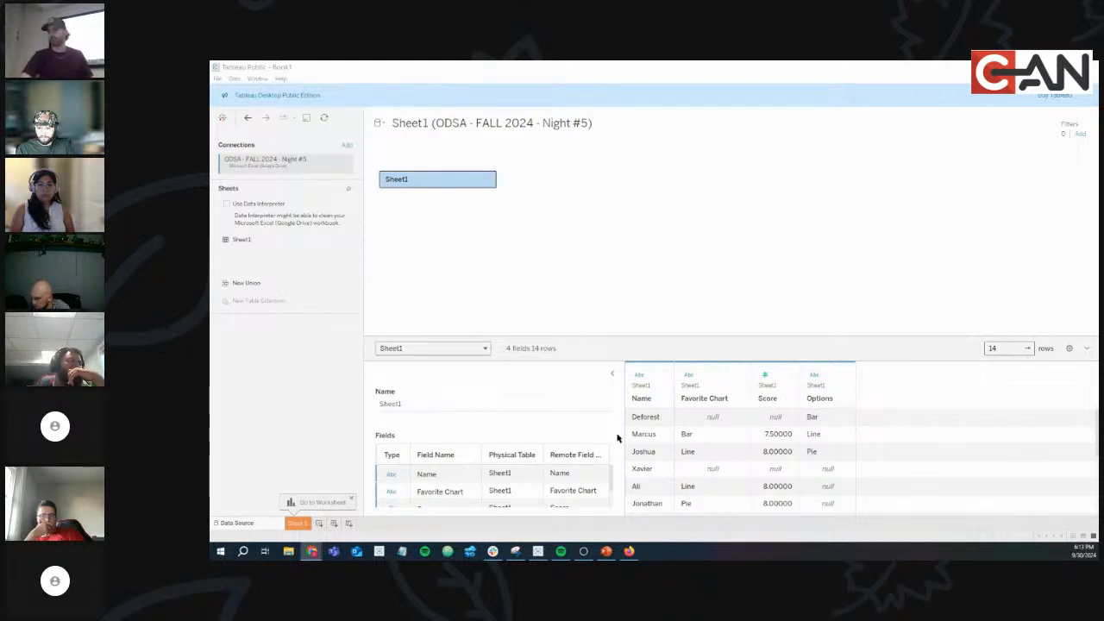
pyautogui.click(294, 523)
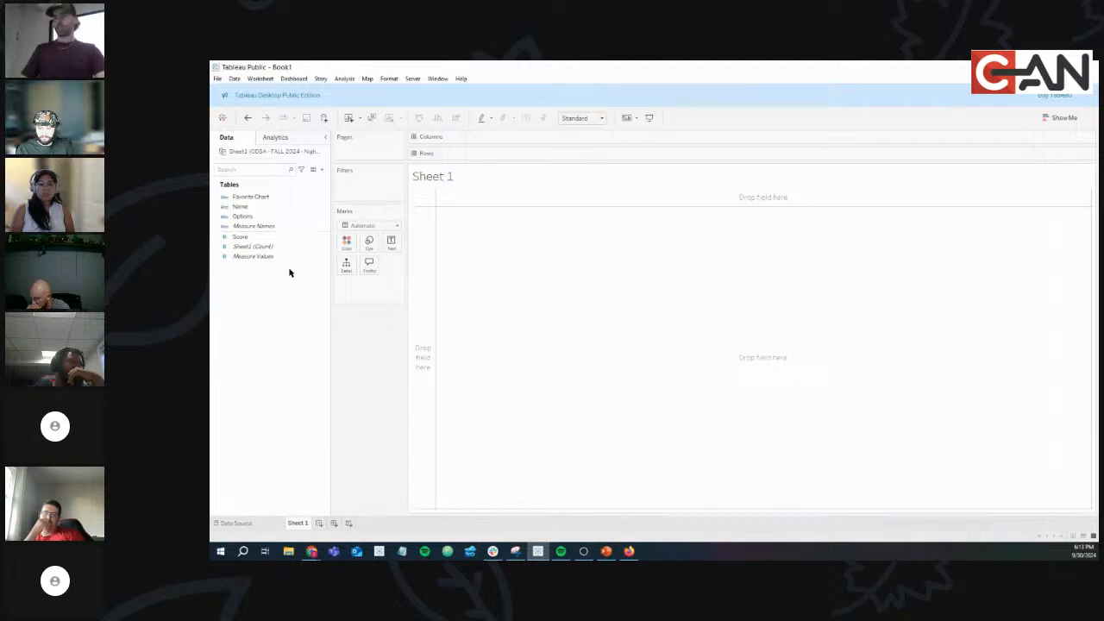
# Put Favorite Chart on Columns and Score on Rows, aggregated as Average, for Bar, Line and Pie bars.
pyautogui.moveTo(263, 198); pyautogui.dragTo(545, 138)
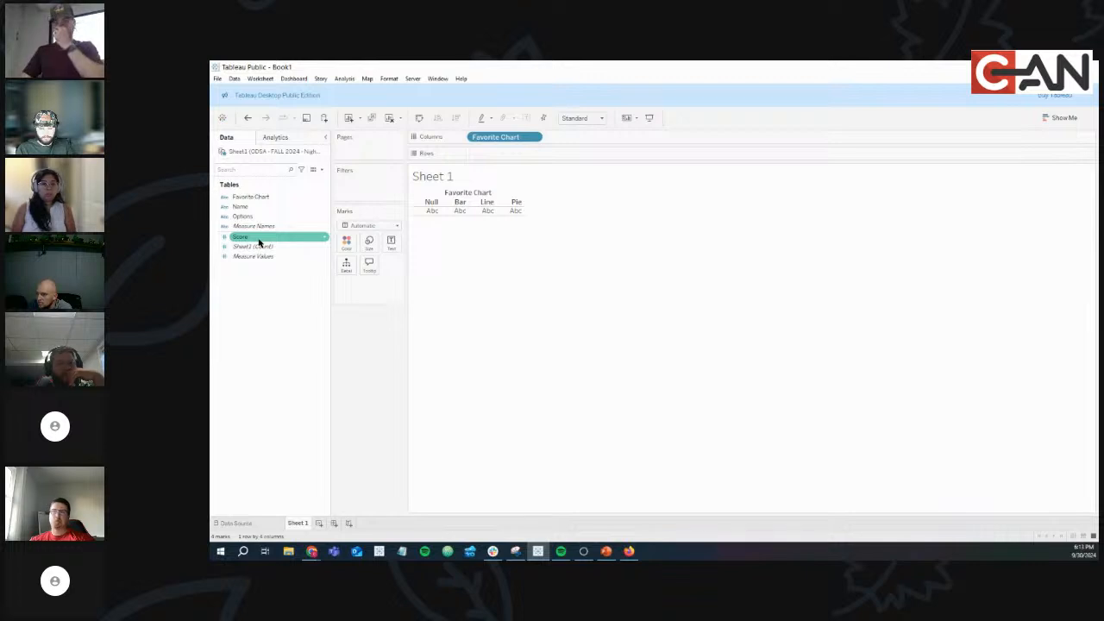
pyautogui.moveTo(258, 241); pyautogui.dragTo(503, 160)
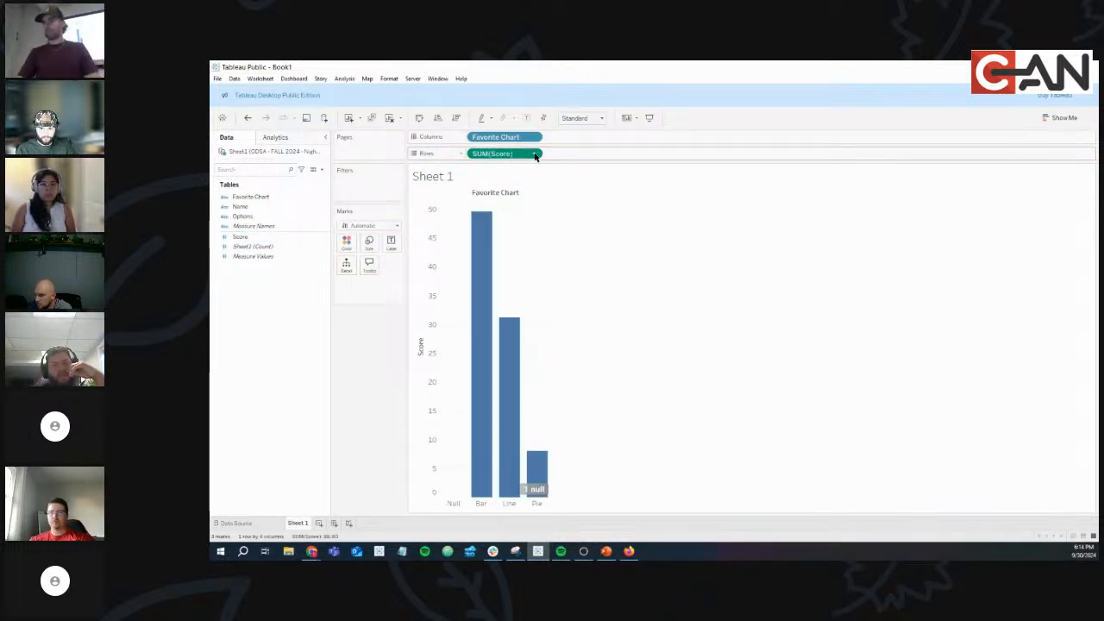
pyautogui.click(535, 155)
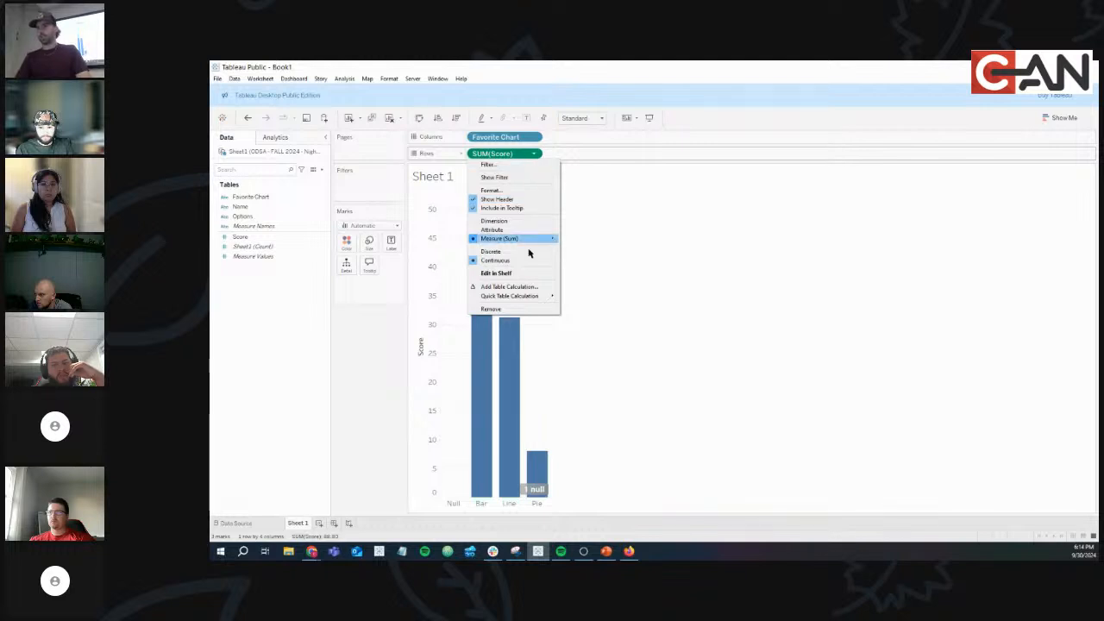
pyautogui.moveTo(547, 240)
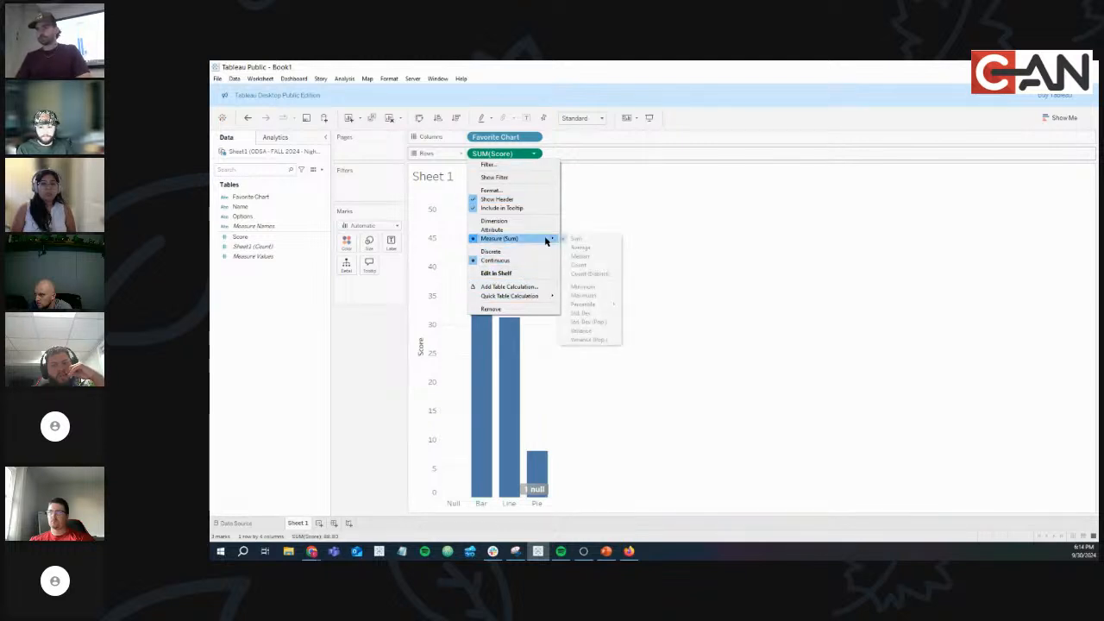
pyautogui.click(587, 248)
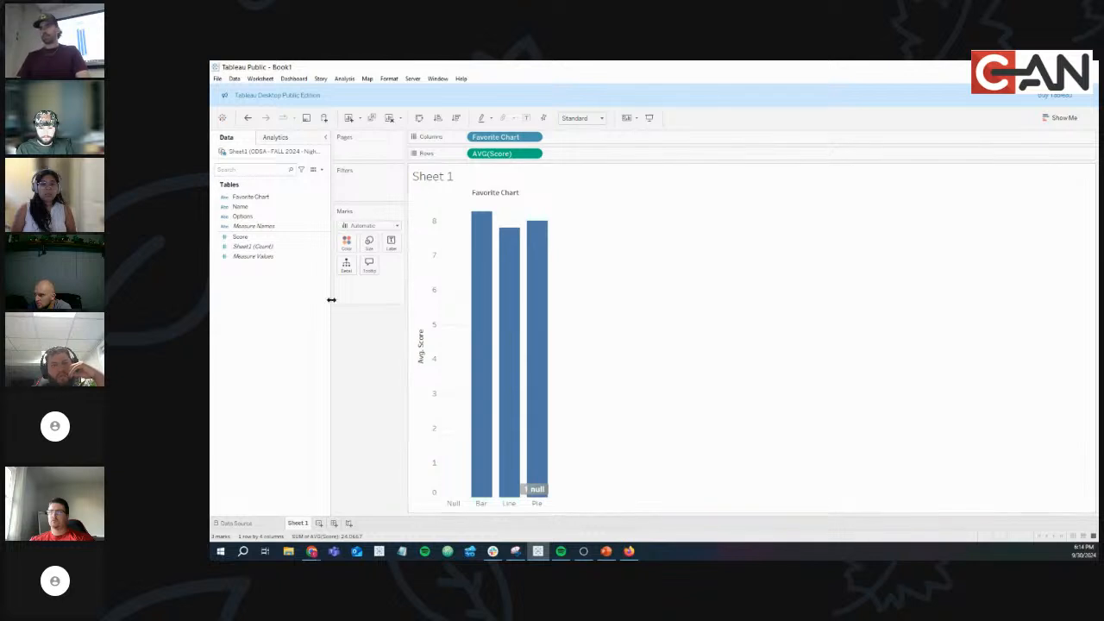
# Rename Sheet 1 to 'Average Scores' and duplicate it as Average Scores (2).
pyautogui.rightClick(300, 525)
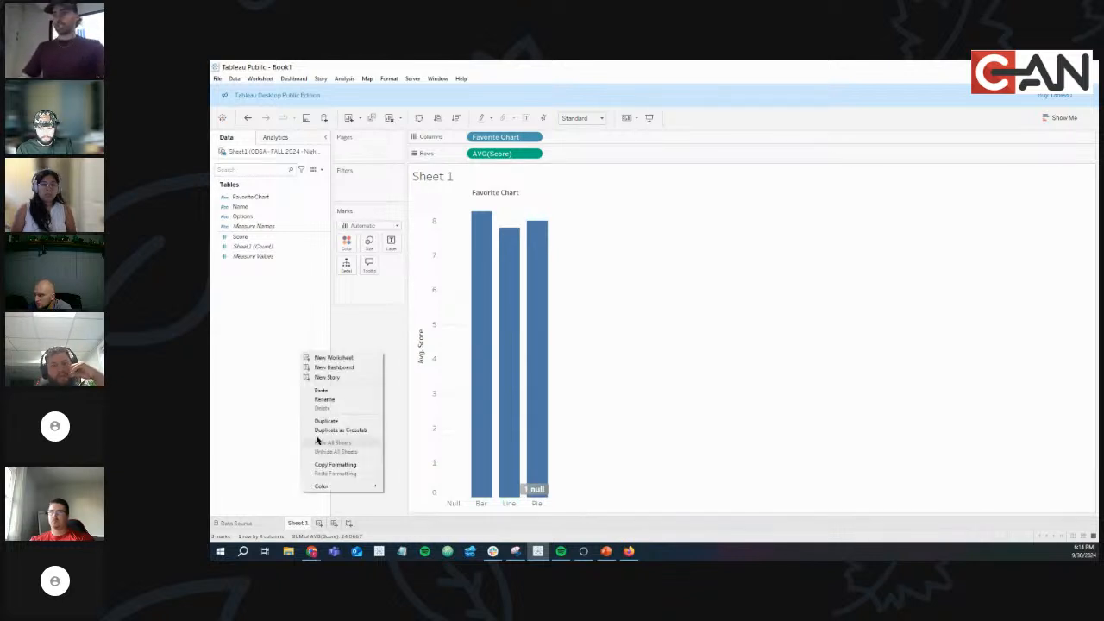
pyautogui.click(329, 402)
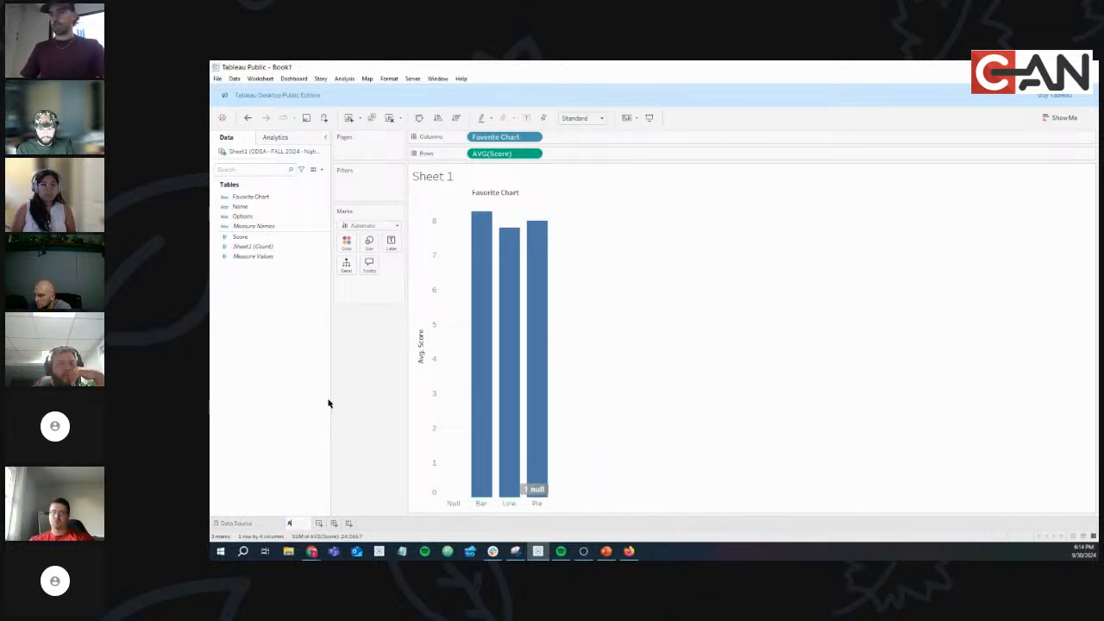
pyautogui.write('Average Scores')
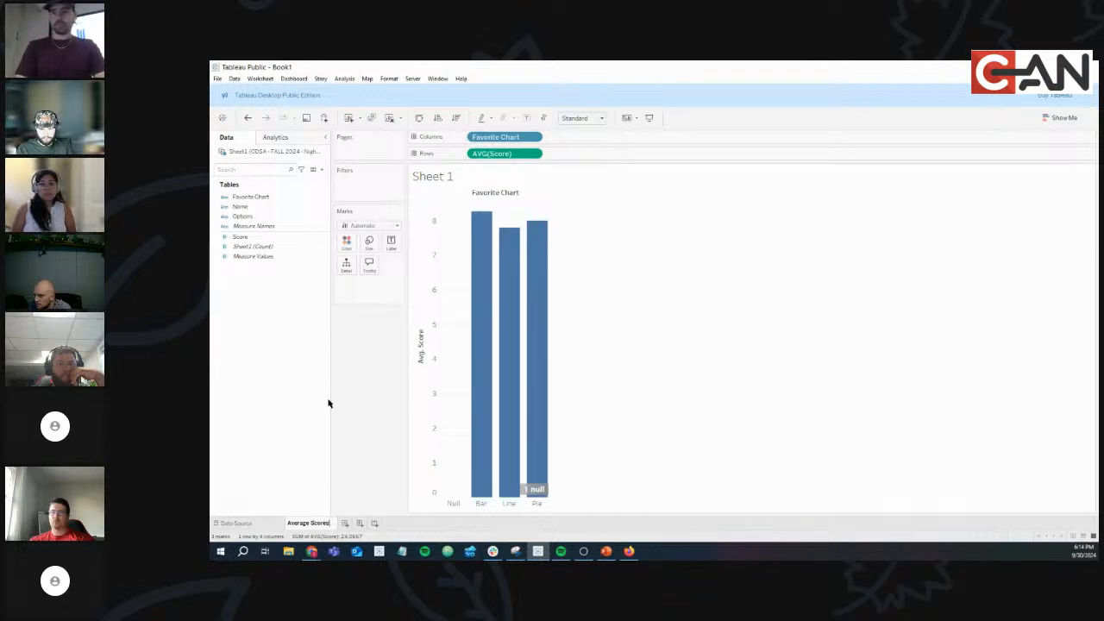
pyautogui.press('Return')
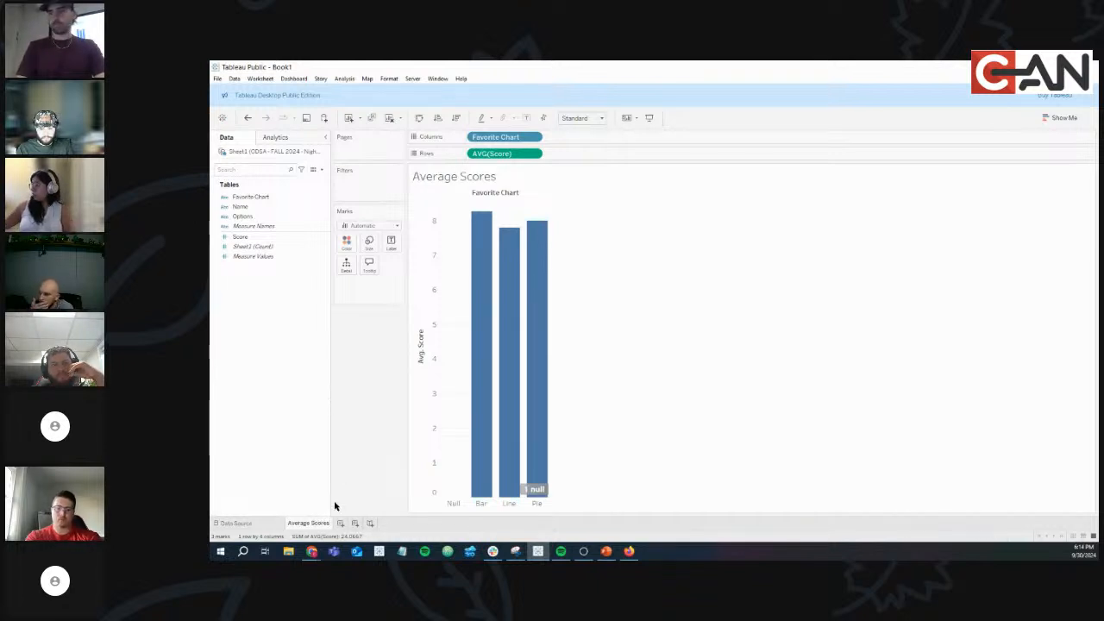
pyautogui.click(371, 117)
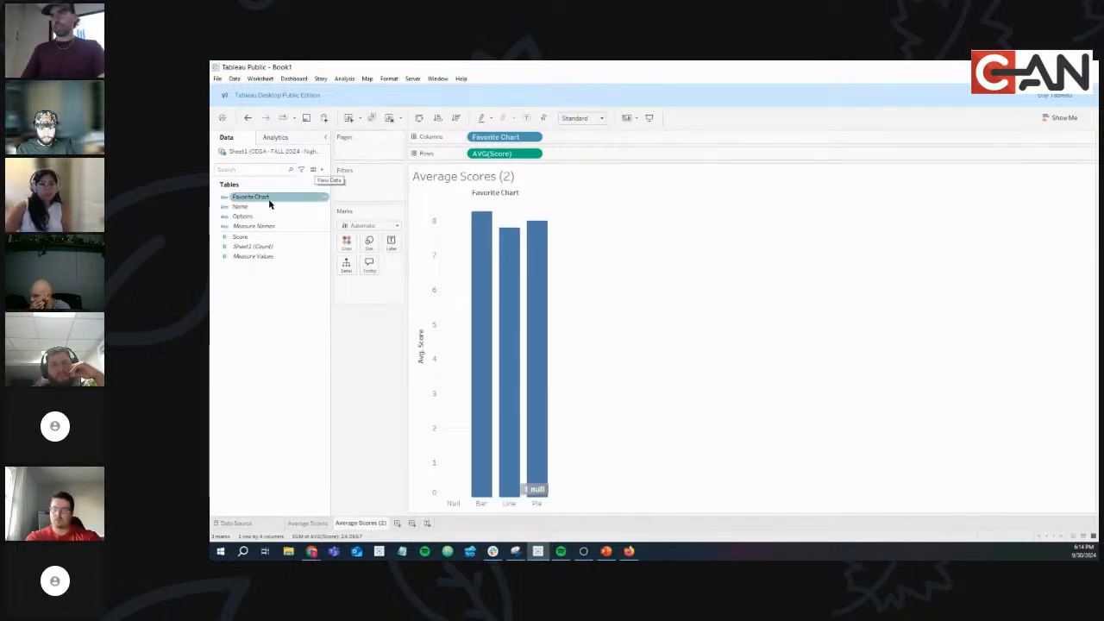
# On Average Scores, switch the Score aggregation to Sum and then back to Average.
pyautogui.click(316, 523)
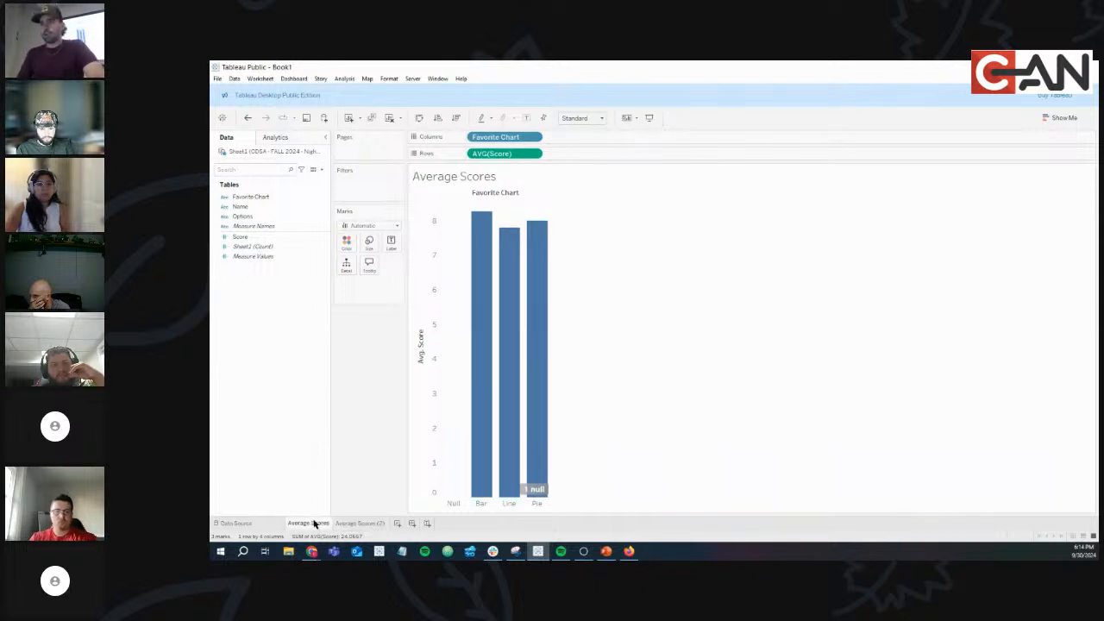
pyautogui.click(534, 154)
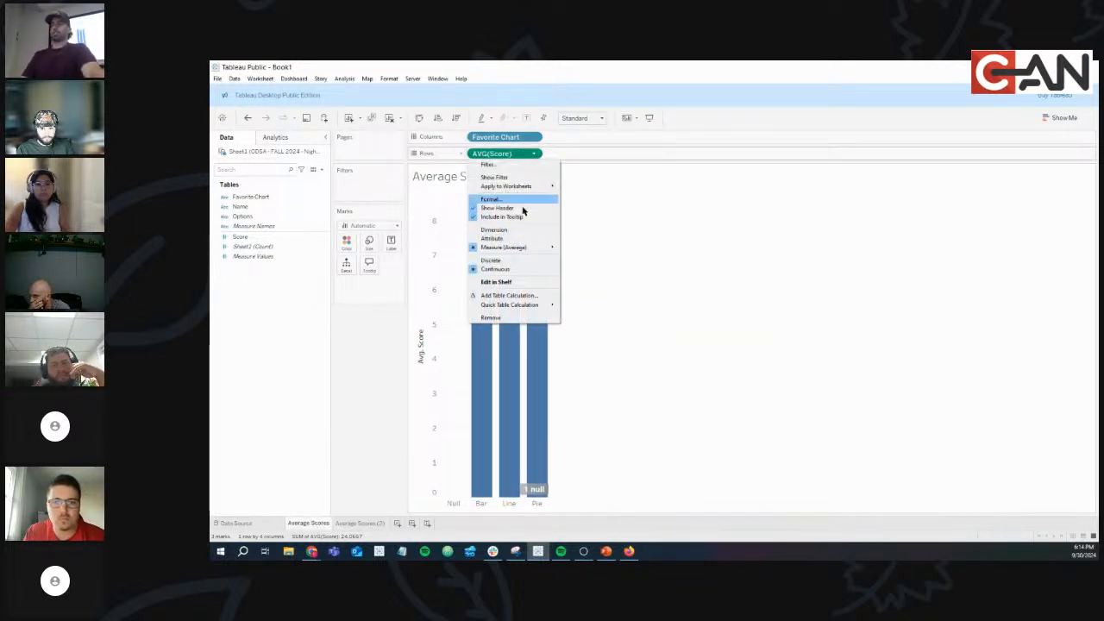
pyautogui.moveTo(490, 248)
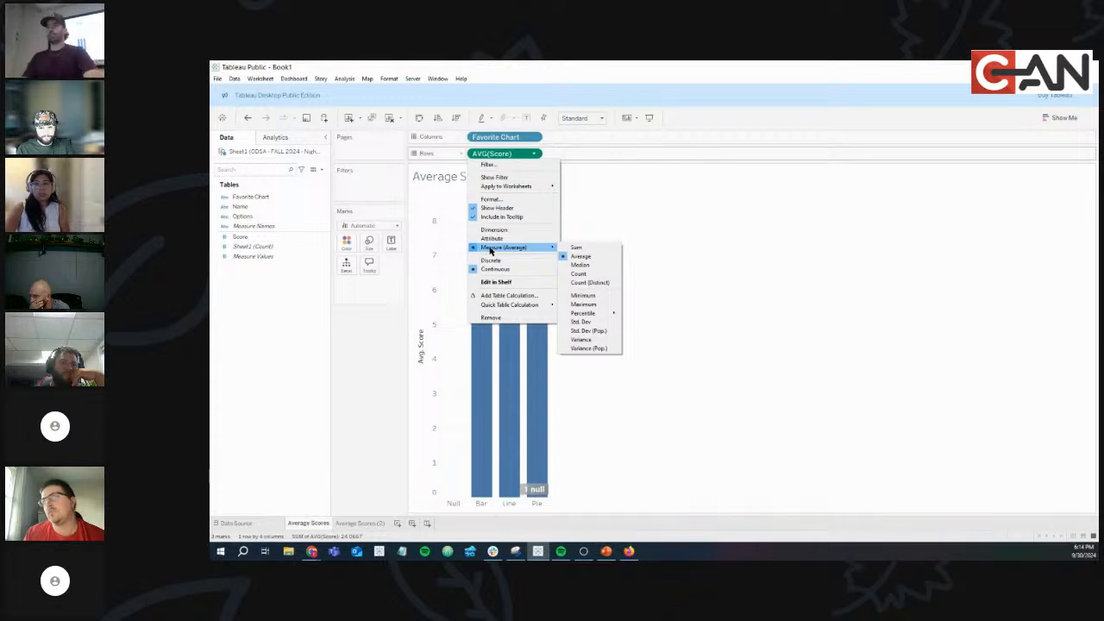
pyautogui.click(576, 248)
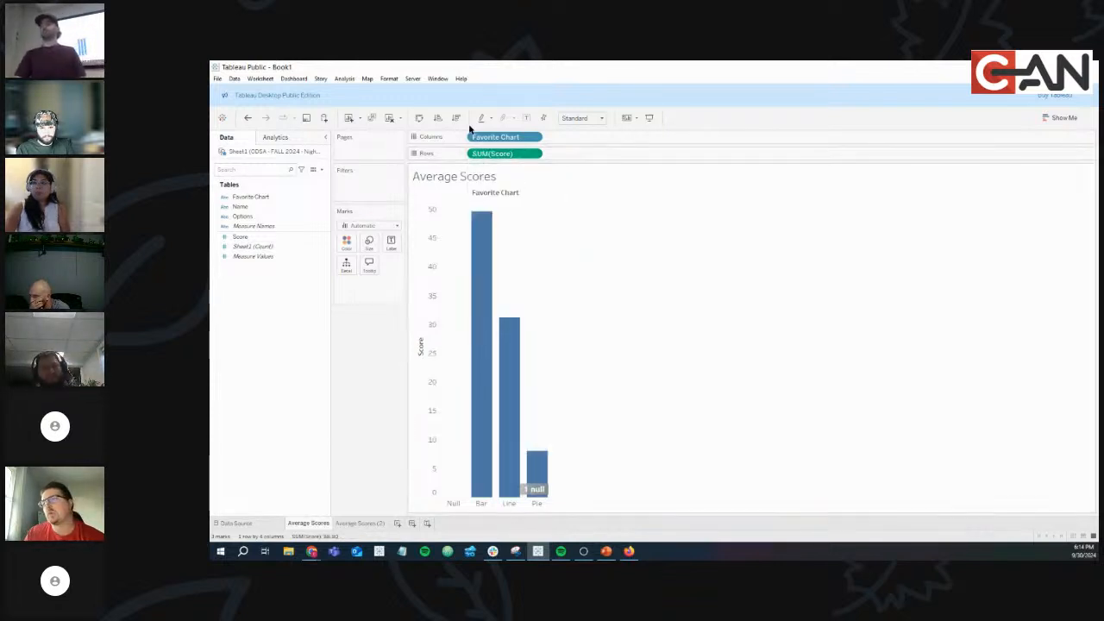
pyautogui.click(535, 154)
pyautogui.moveTo(535, 247)
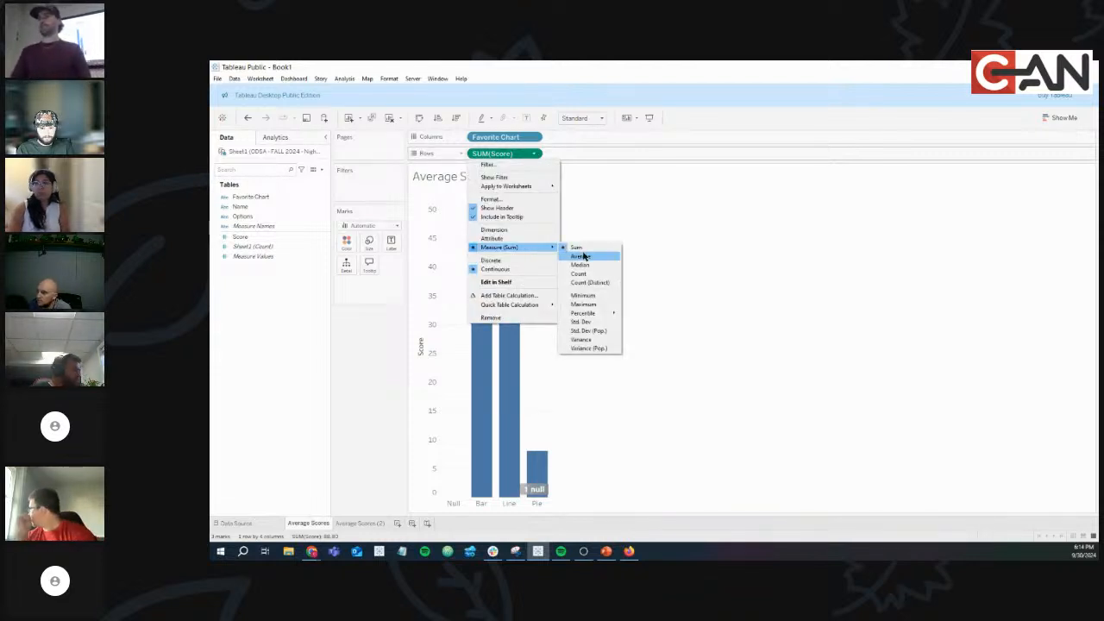
pyautogui.click(582, 257)
pyautogui.click(535, 153)
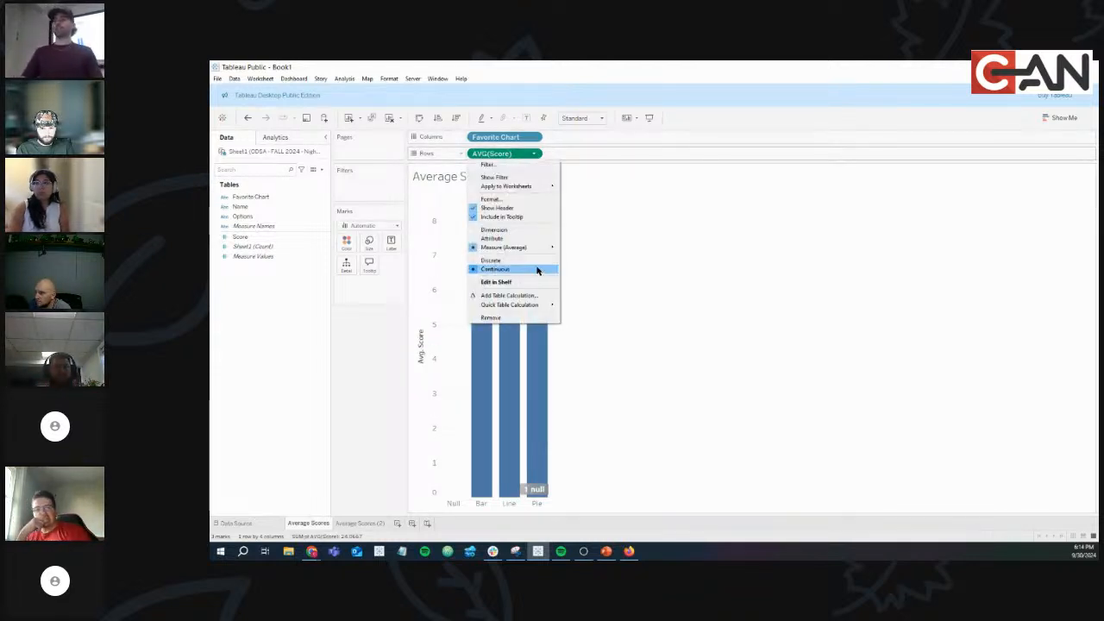
pyautogui.click(700, 264)
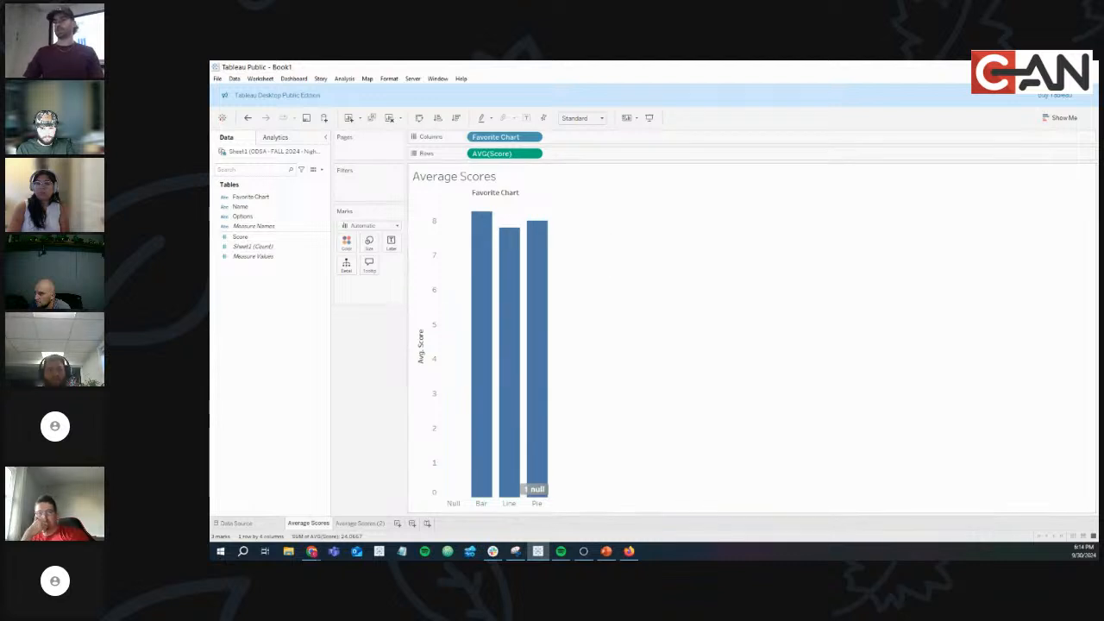
pyautogui.hotkey('alt', 'Tab')
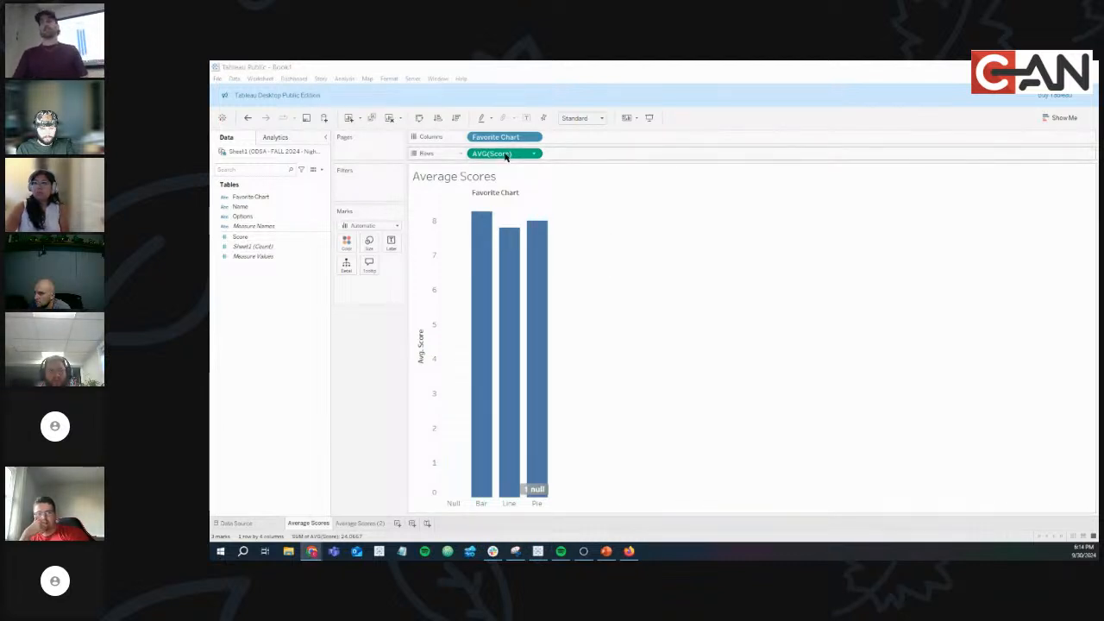
# Remove Score and re-add it to Rows as AVG(Score), then show Average Scores (2).
pyautogui.moveTo(504, 154)
pyautogui.mouseDown()
pyautogui.moveTo(352, 377)
pyautogui.moveTo(256, 239)
pyautogui.moveTo(515, 156)
pyautogui.mouseUp()
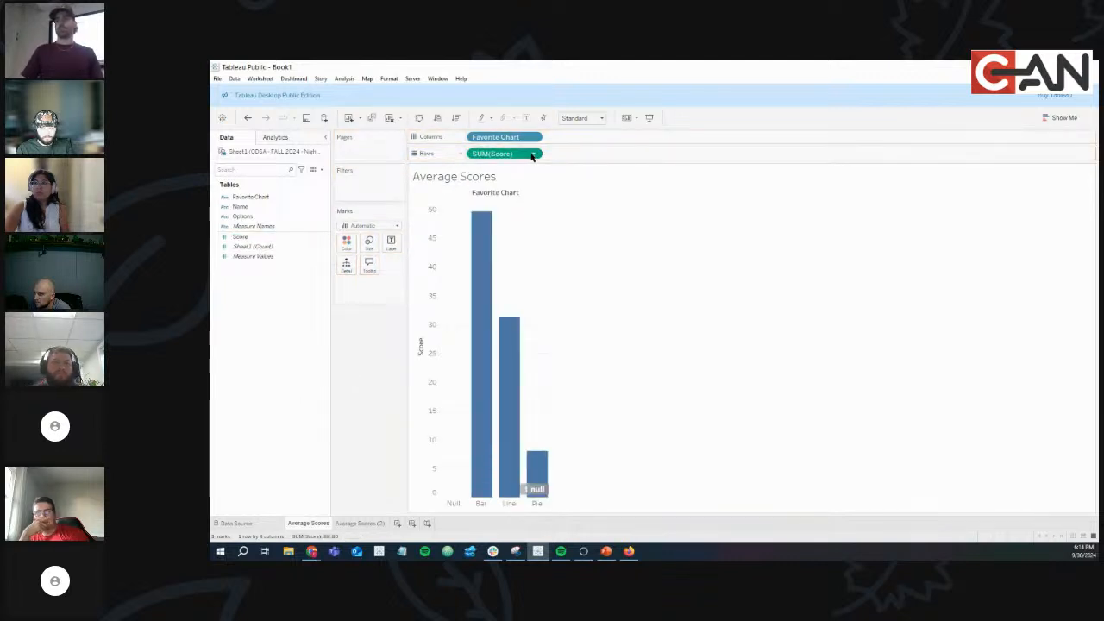
pyautogui.click(532, 154)
pyautogui.moveTo(530, 247)
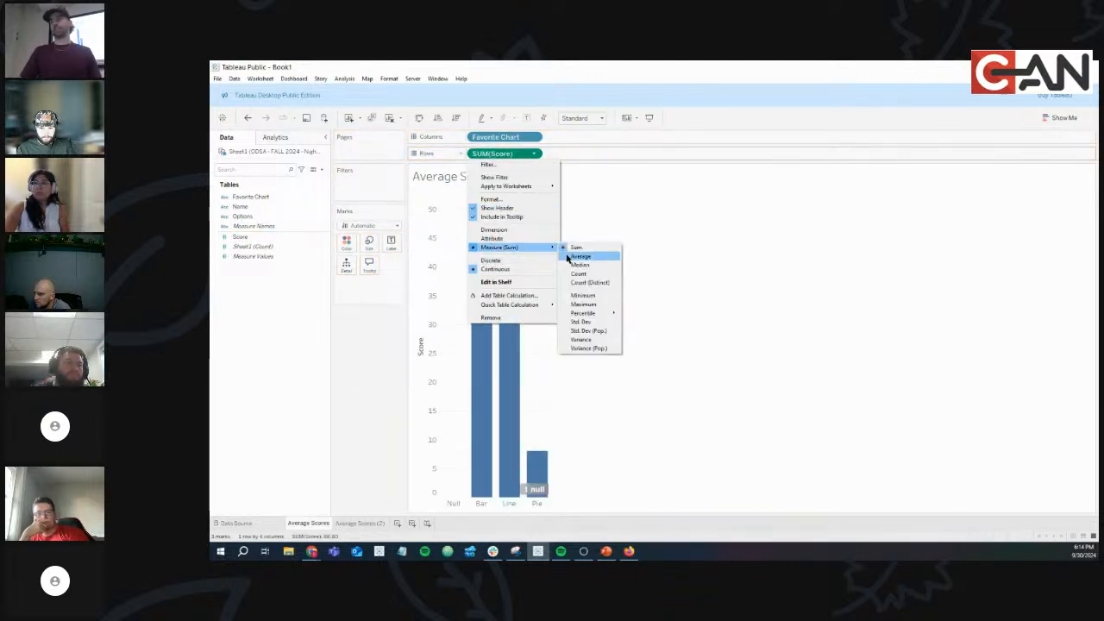
pyautogui.click(568, 257)
pyautogui.moveTo(502, 154); pyautogui.dragTo(373, 353)
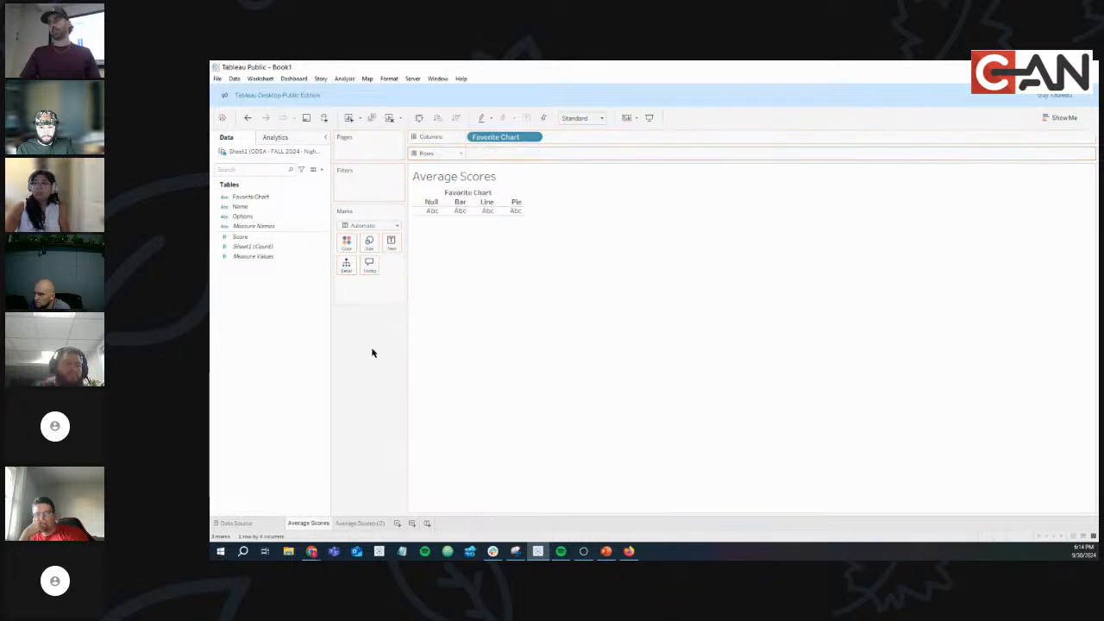
pyautogui.click(224, 248)
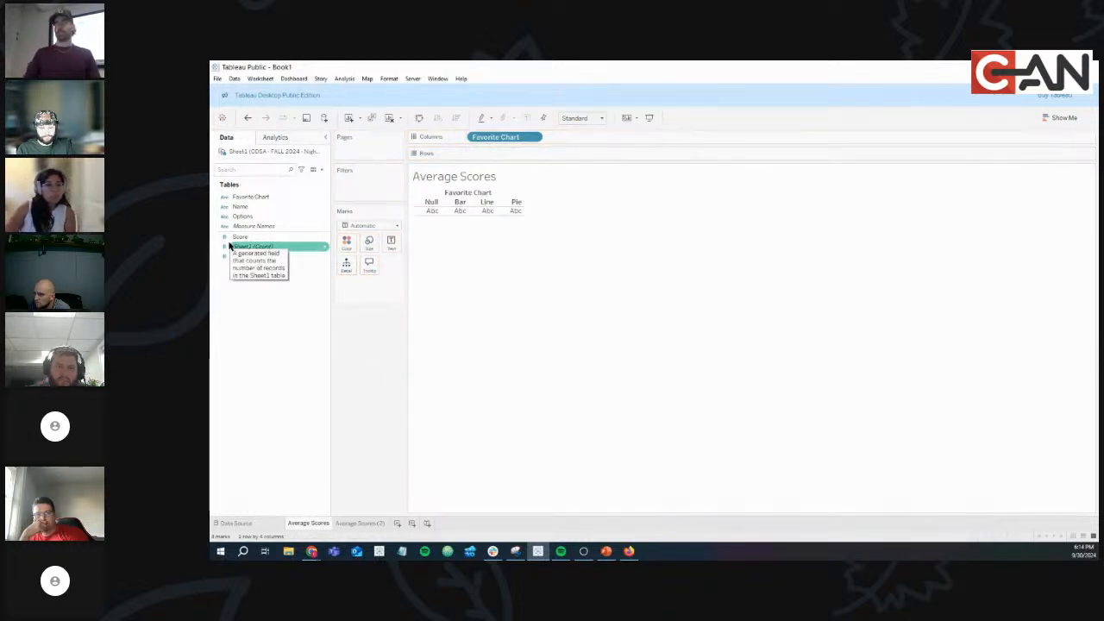
pyautogui.click(269, 238)
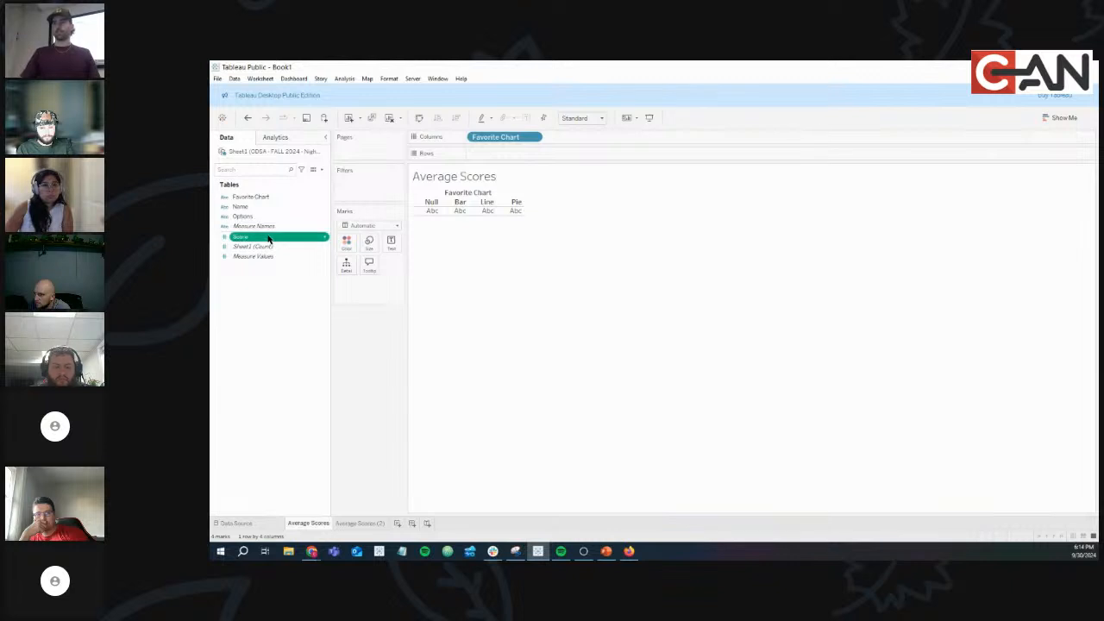
pyautogui.moveTo(269, 238); pyautogui.dragTo(517, 154)
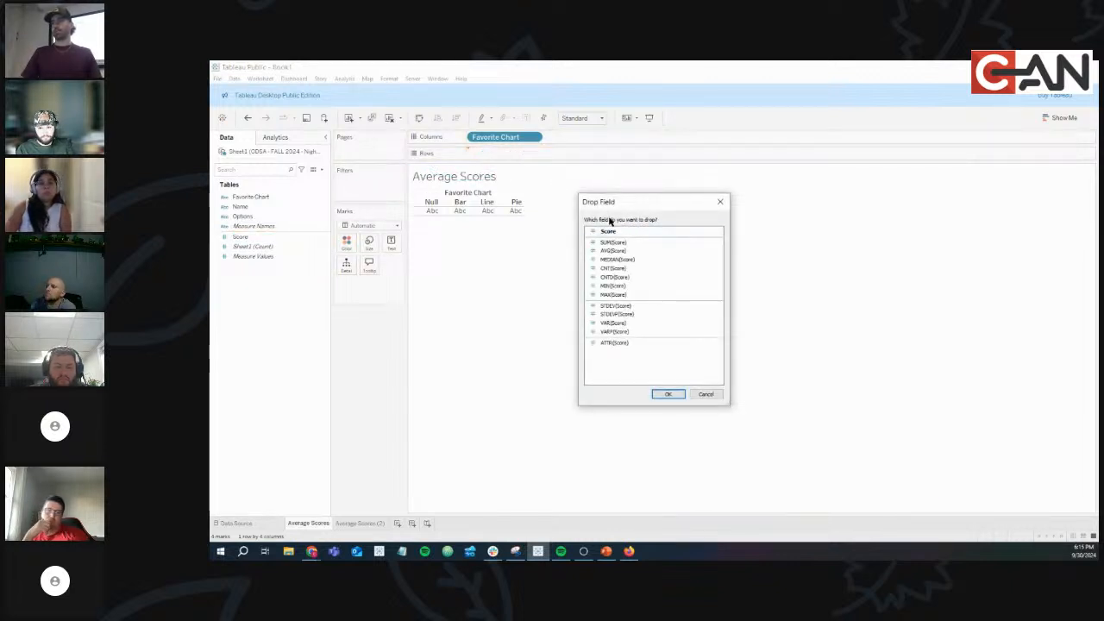
pyautogui.click(624, 251)
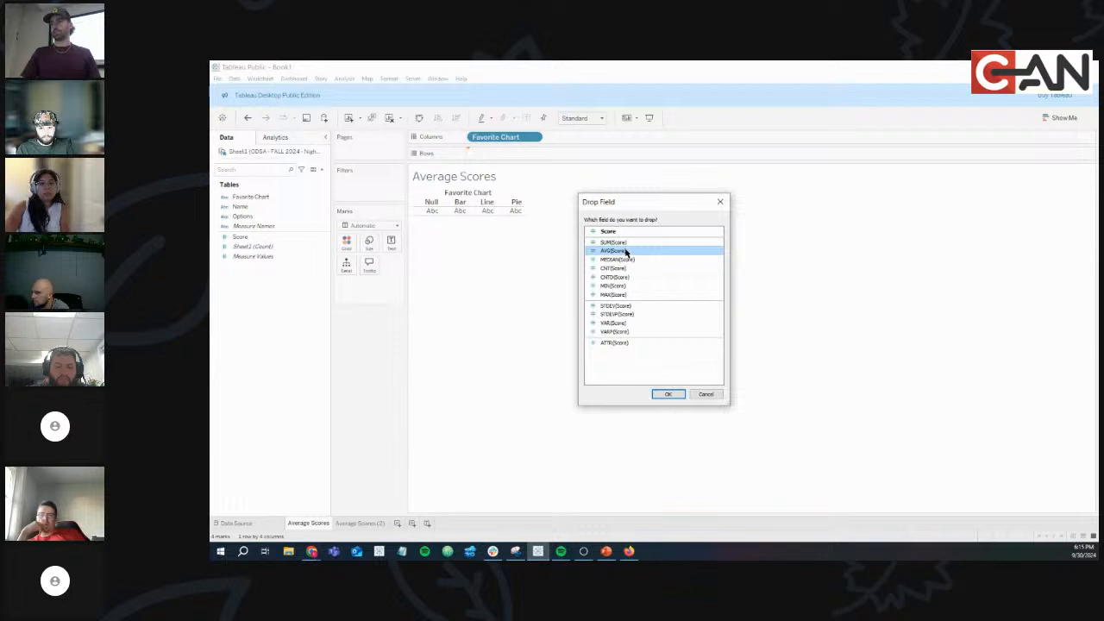
pyautogui.click(666, 393)
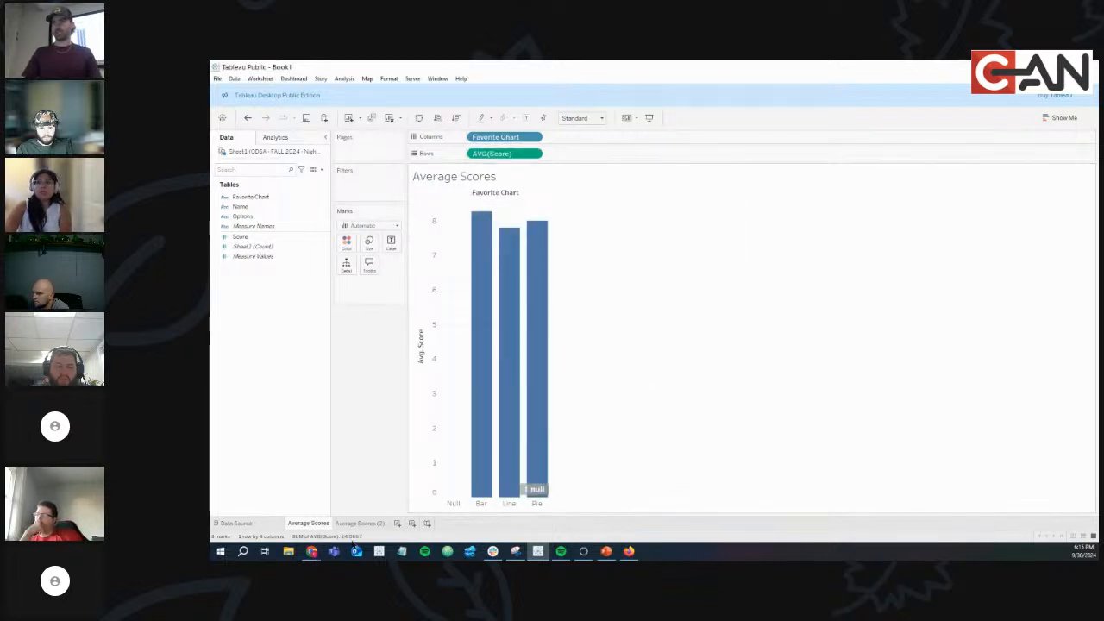
pyautogui.click(361, 522)
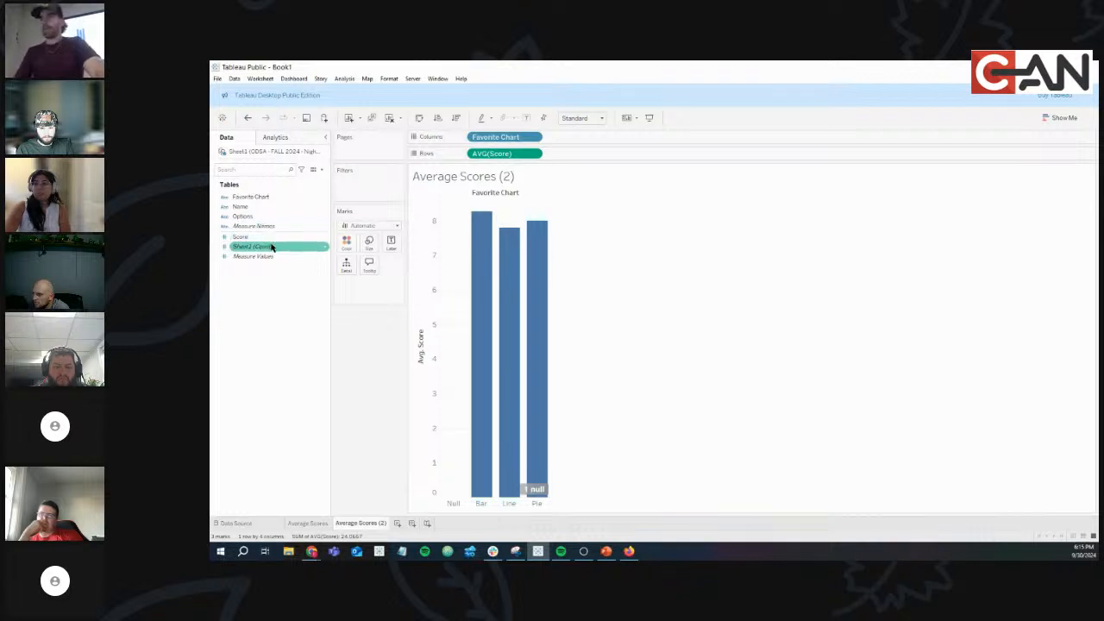
# Replace AVG(Score) with the record count and rename the sheet 'Favorite Charts'.
pyautogui.moveTo(271, 247); pyautogui.dragTo(517, 155)
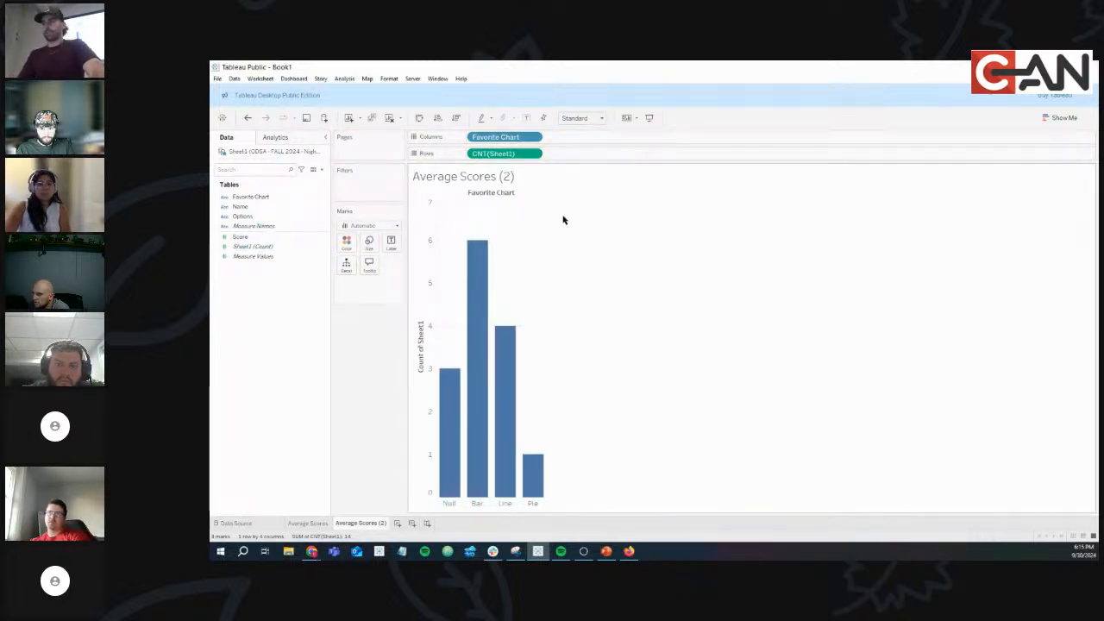
pyautogui.rightClick(369, 523)
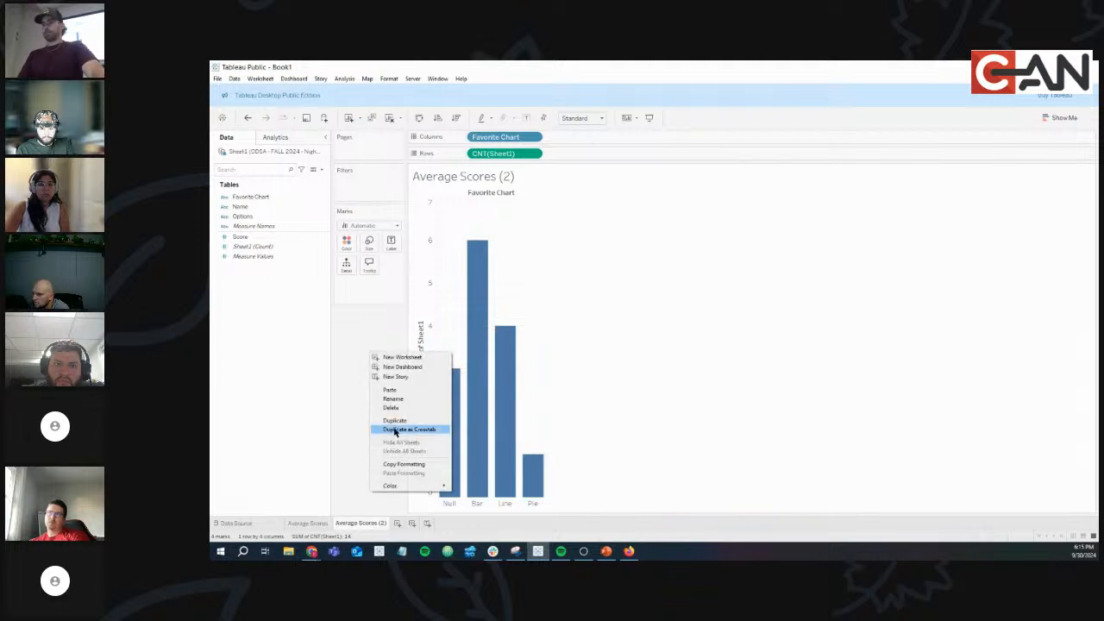
pyautogui.click(396, 401)
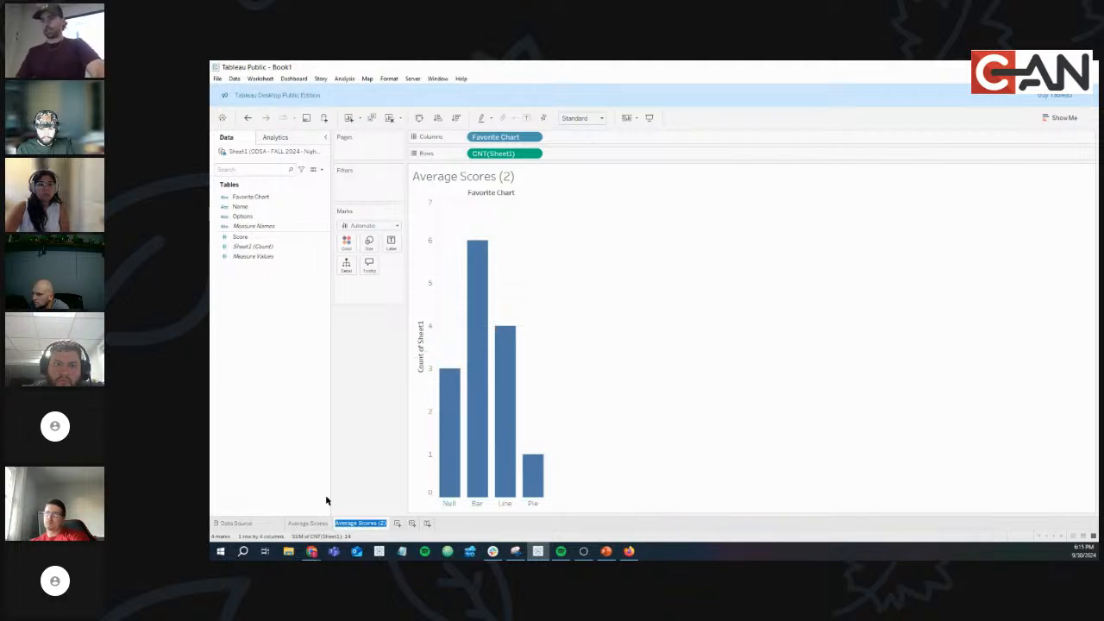
pyautogui.write('Favor')
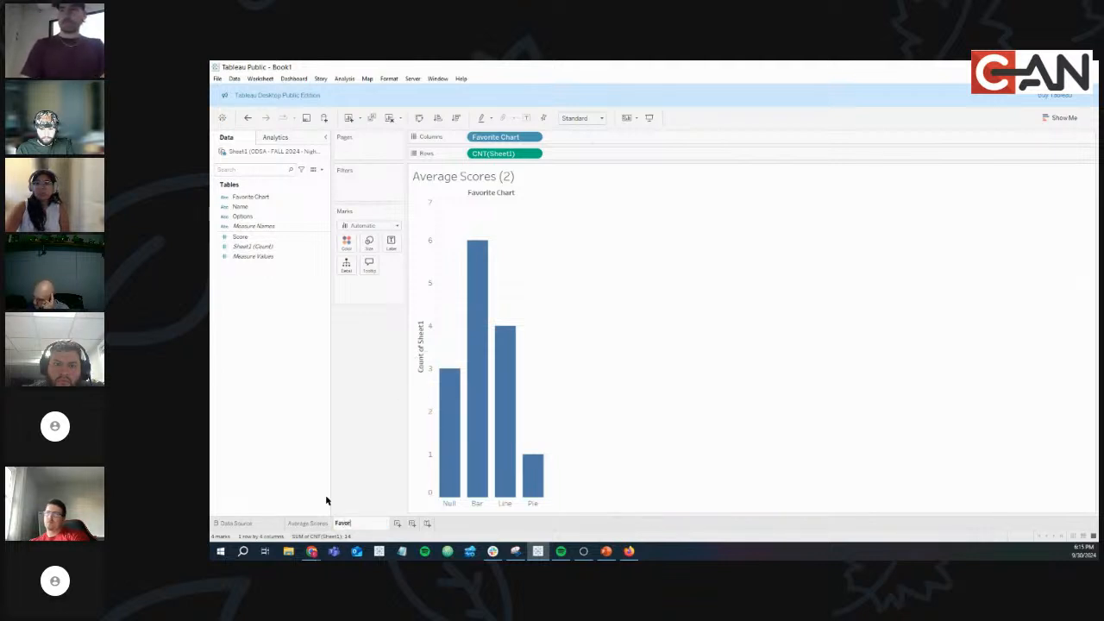
pyautogui.write('ite Charts')
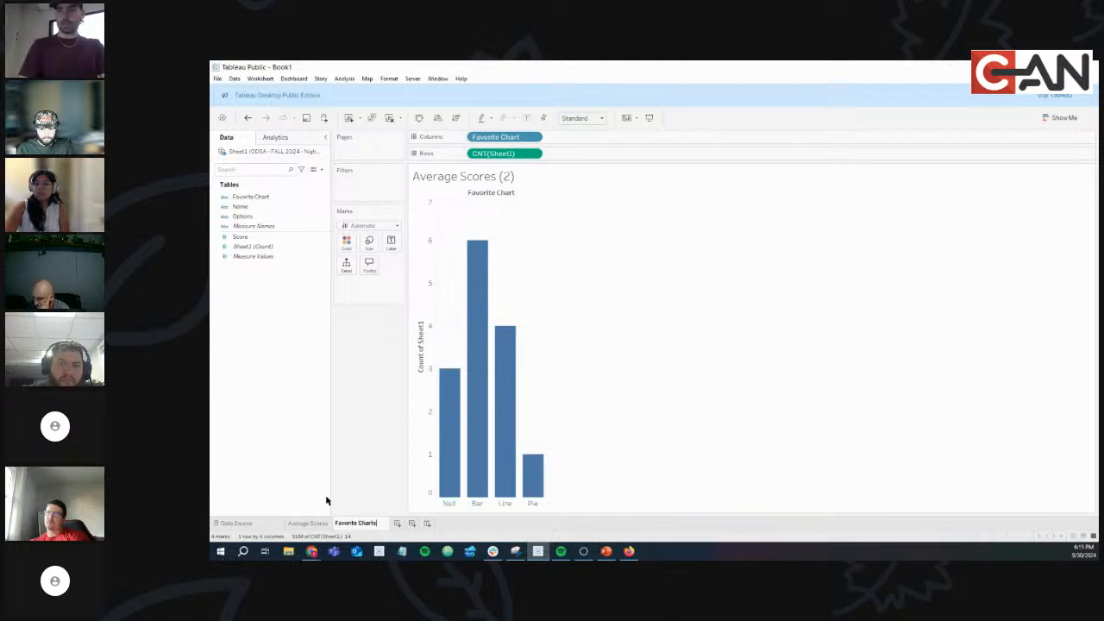
pyautogui.press('Return')
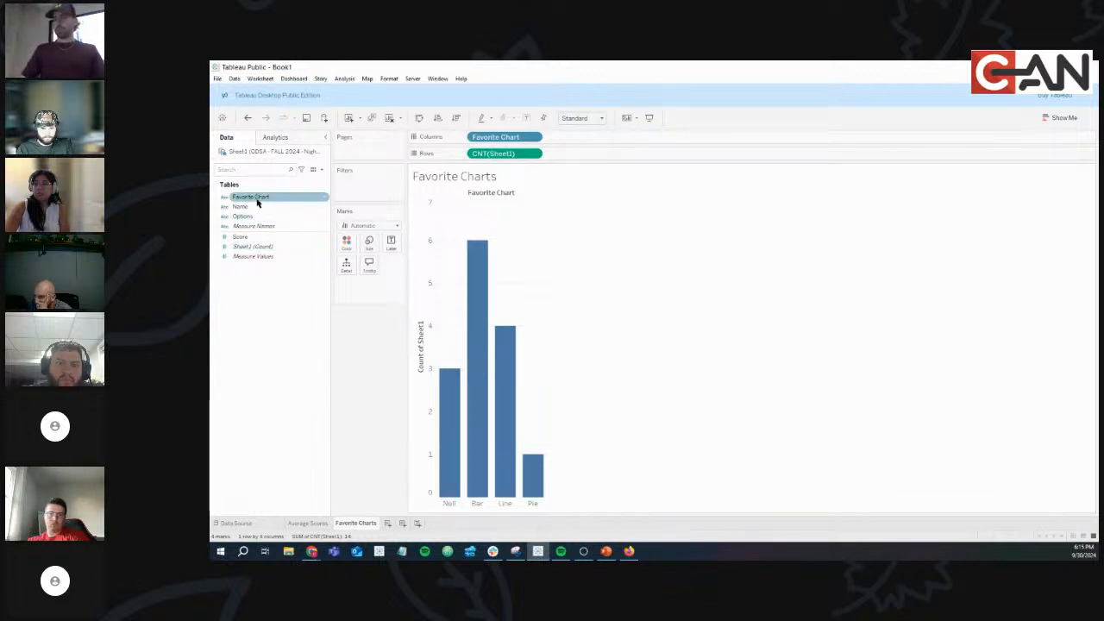
# Filter Null out of Favorite Chart, then place Average Scores and Favorite Charts on Dashboard 1.
pyautogui.moveTo(256, 201); pyautogui.dragTo(362, 188)
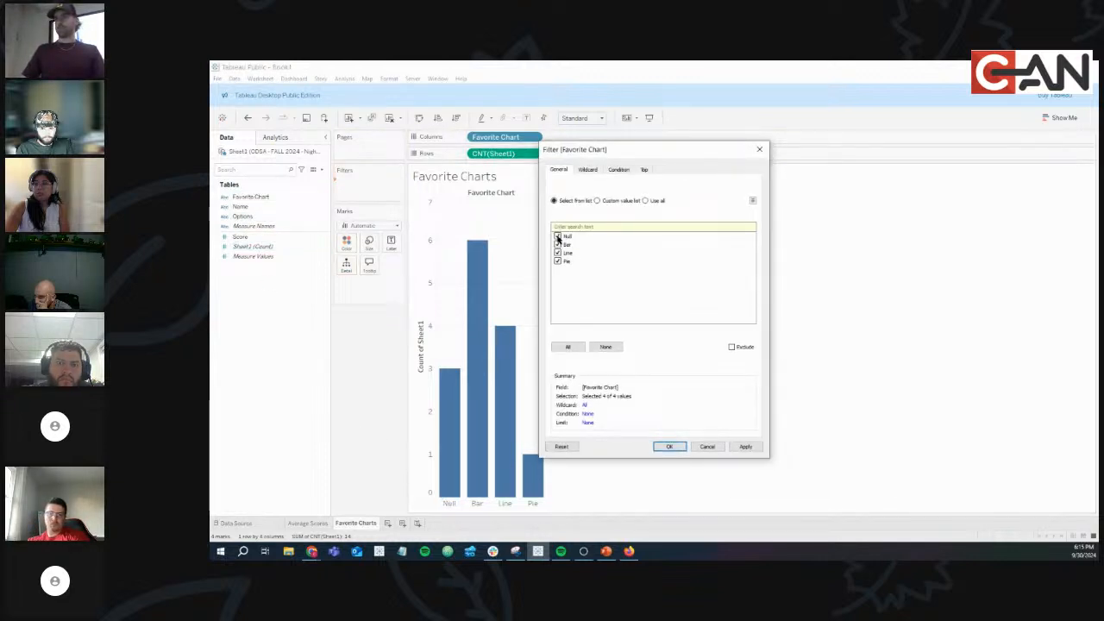
pyautogui.click(668, 446)
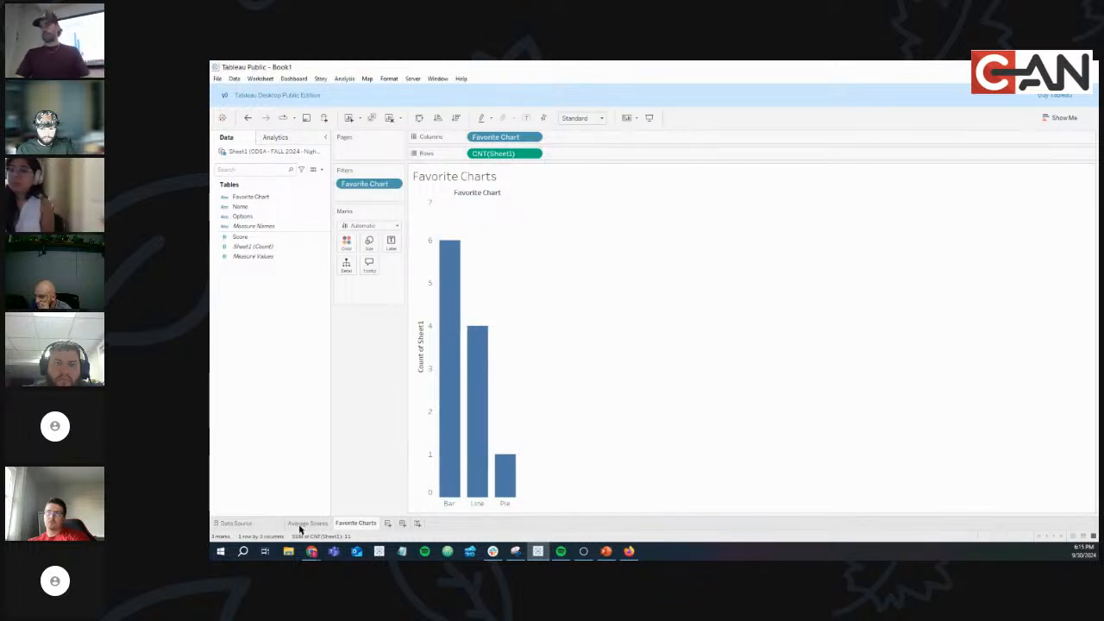
pyautogui.click(402, 523)
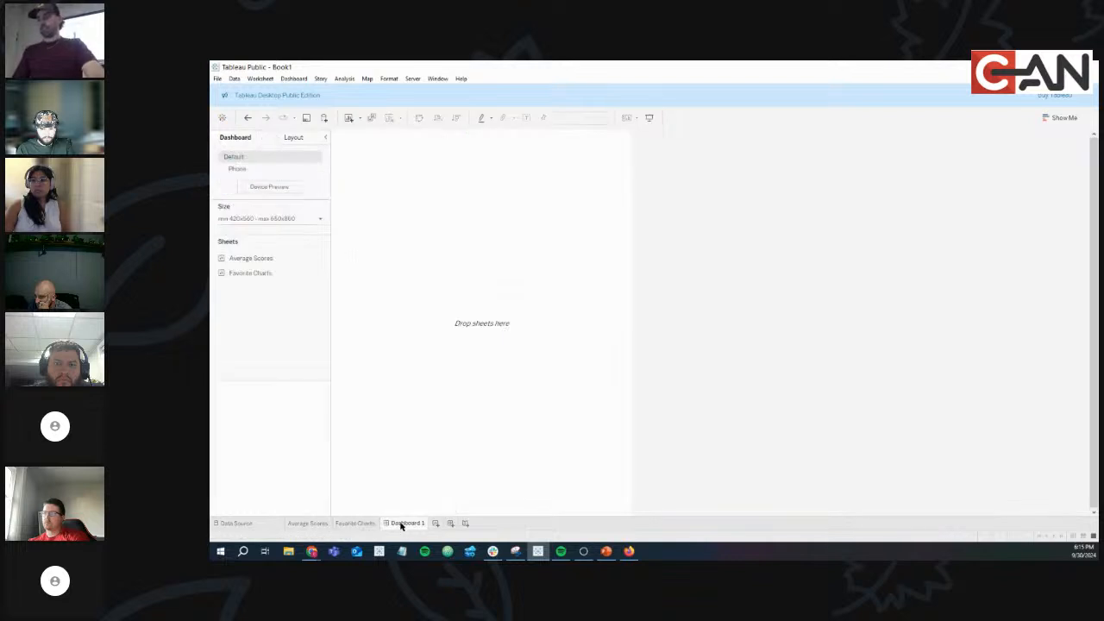
pyautogui.moveTo(356, 257); pyautogui.dragTo(444, 247)
pyautogui.moveTo(250, 272); pyautogui.dragTo(469, 215)
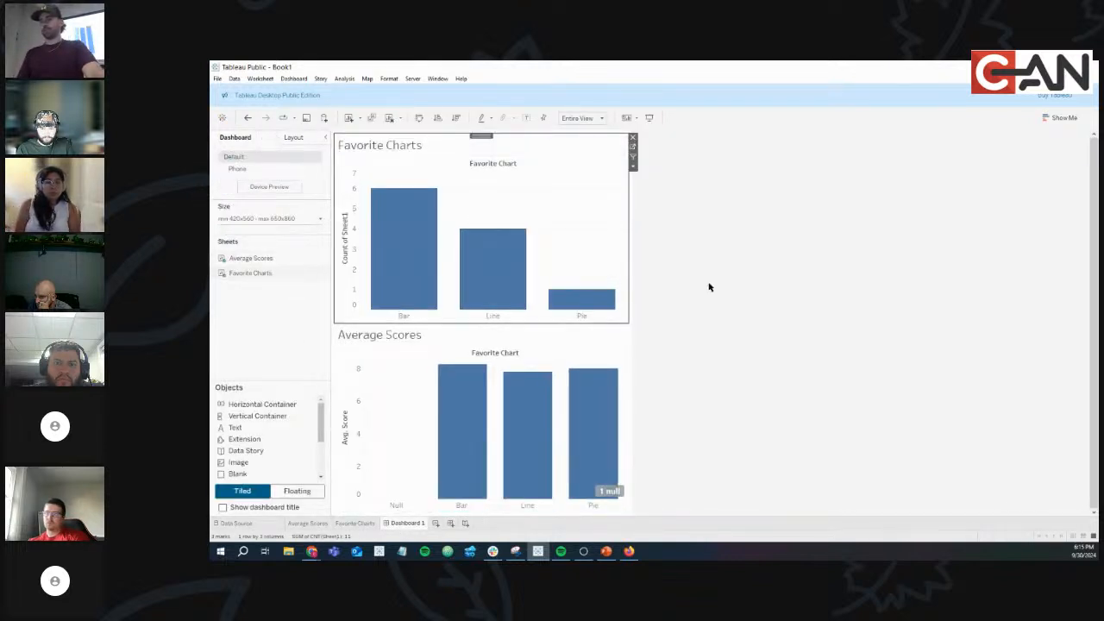
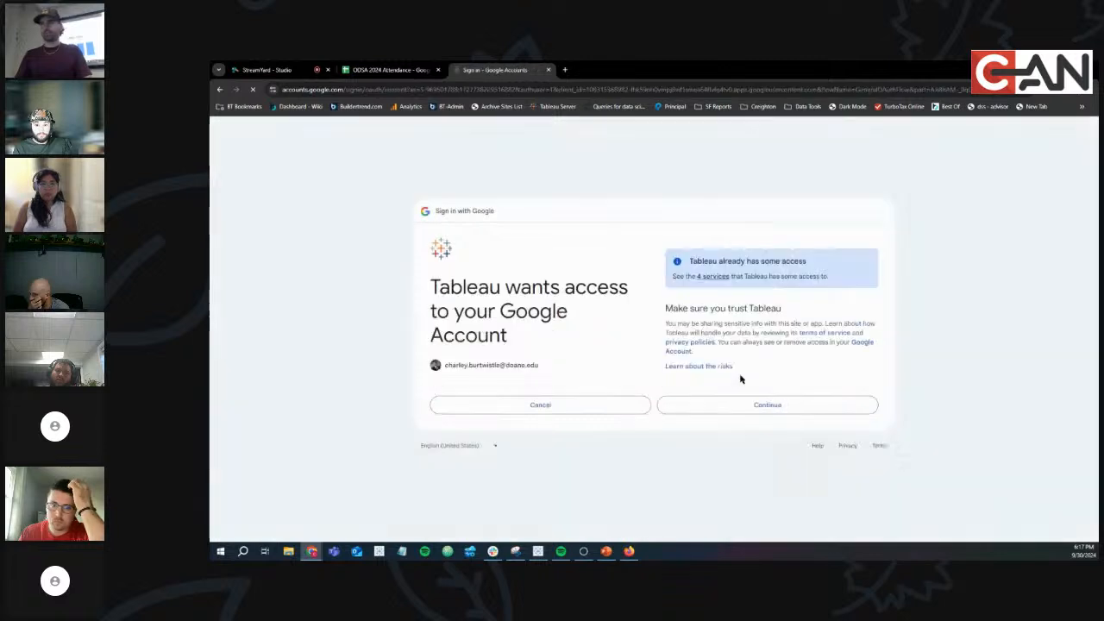
# Allow Tableau Public access to the Google account and view the published Night 5 dashboard.
pyautogui.click(754, 404)
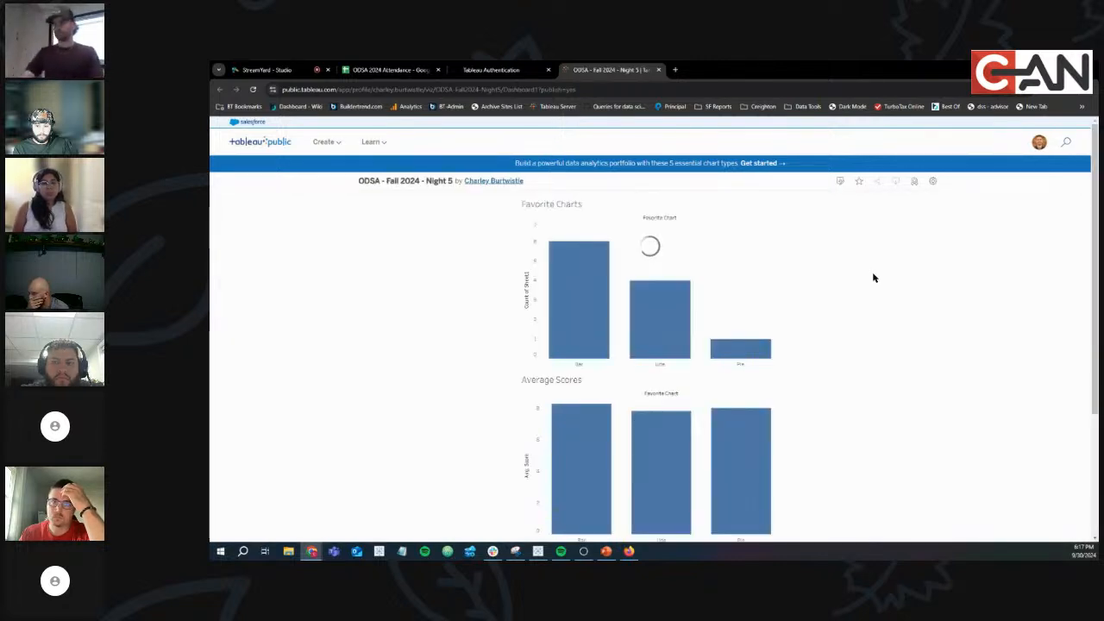
pyautogui.scroll(-5, 824, 338)
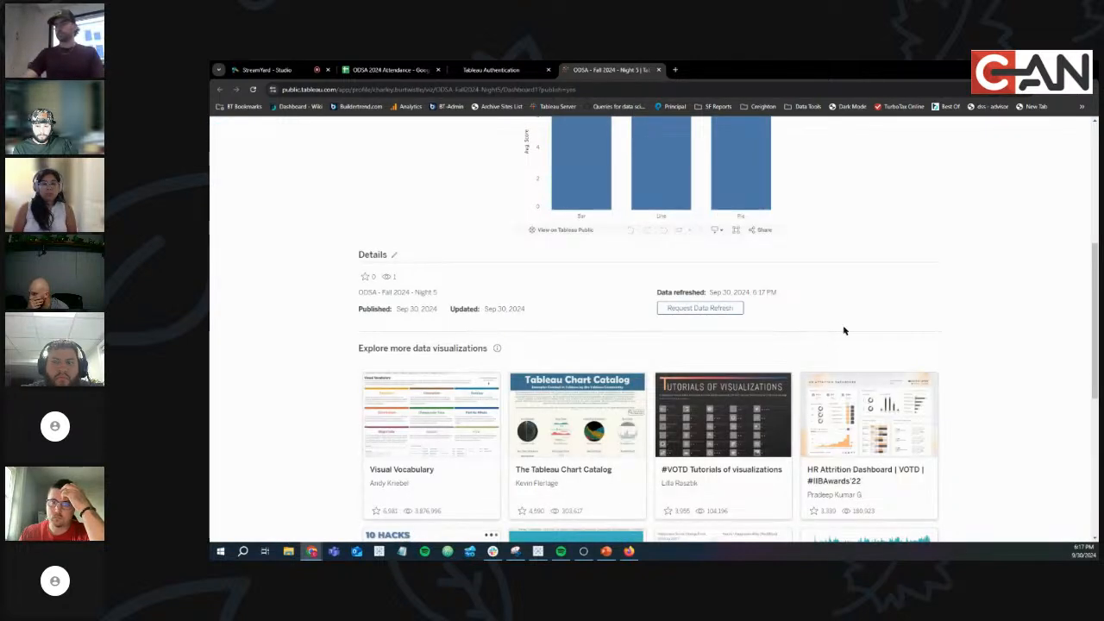
pyautogui.scroll(6, 902, 299)
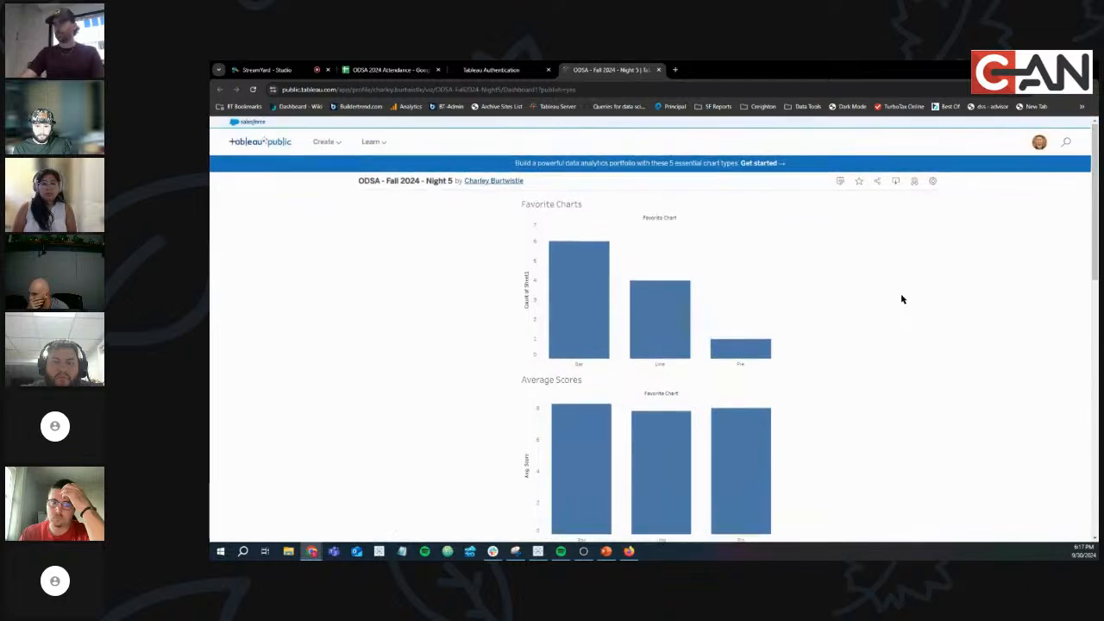
# Bring up the 'ODSA - FALL 2024 - Night #5' Google Sheet beside the Tableau workbook.
pyautogui.click(409, 72)
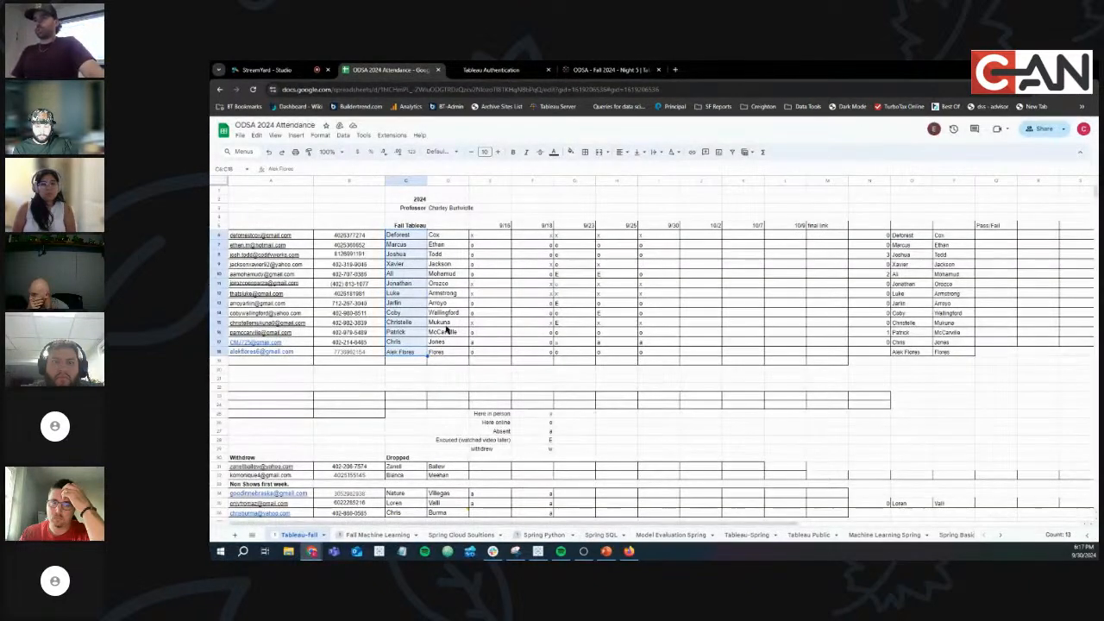
pyautogui.moveTo(723, 73); pyautogui.dragTo(212, 254)
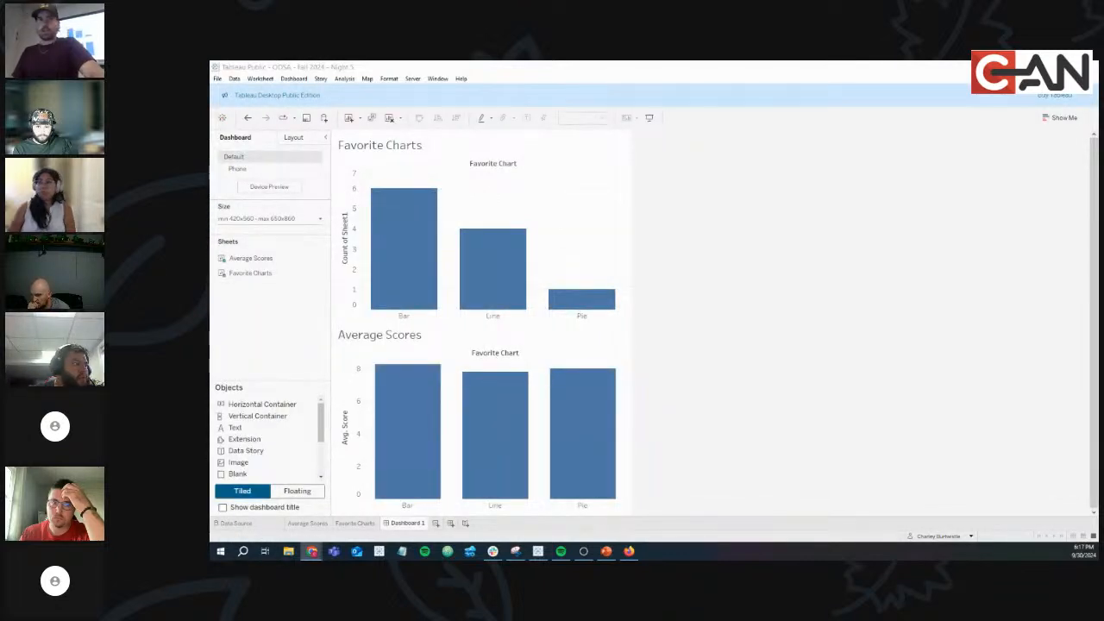
pyautogui.click(628, 551)
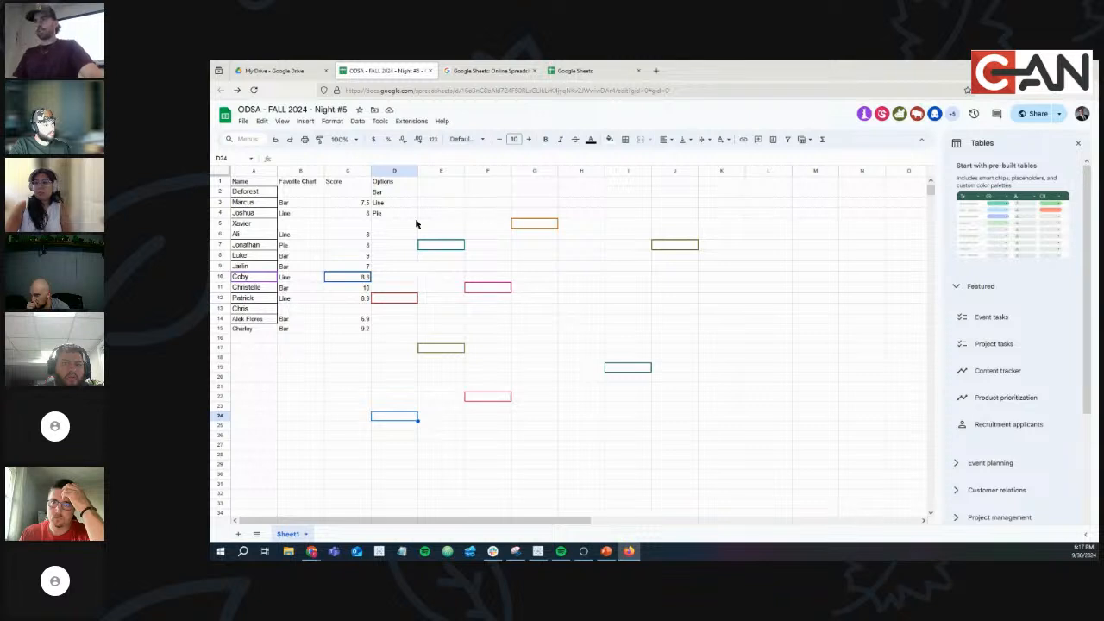
# Copy the names in A2:A15 and paste them into A16:A29.
pyautogui.click(265, 194)
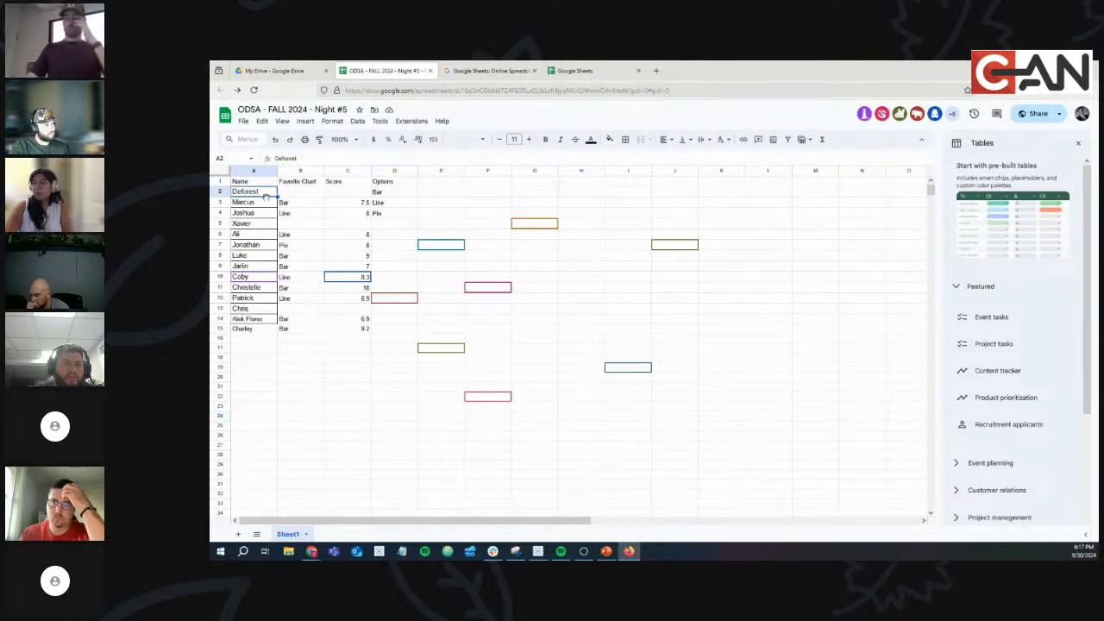
pyautogui.moveTo(259, 191); pyautogui.dragTo(262, 330)
pyautogui.hotkey('ctrl', 'c')
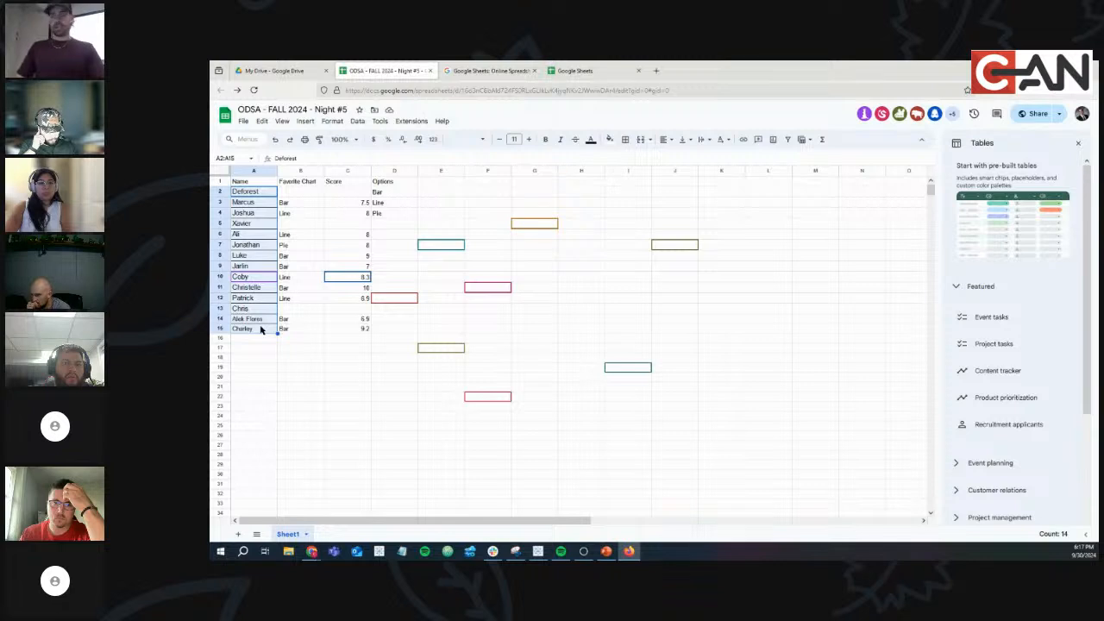
pyautogui.click(260, 341)
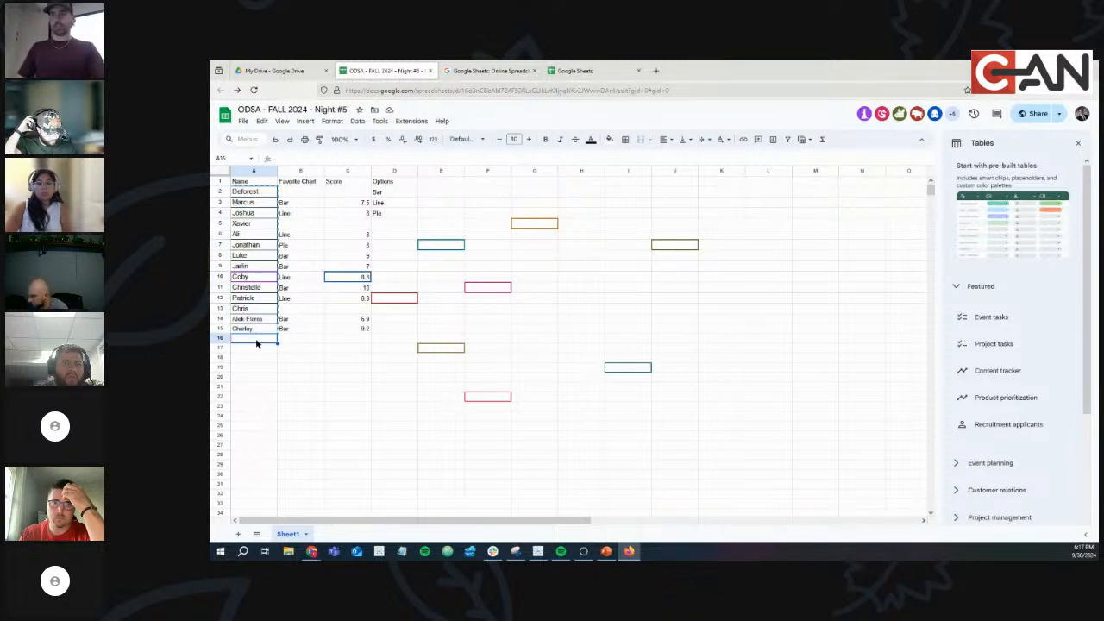
pyautogui.hotkey('ctrl', 'v')
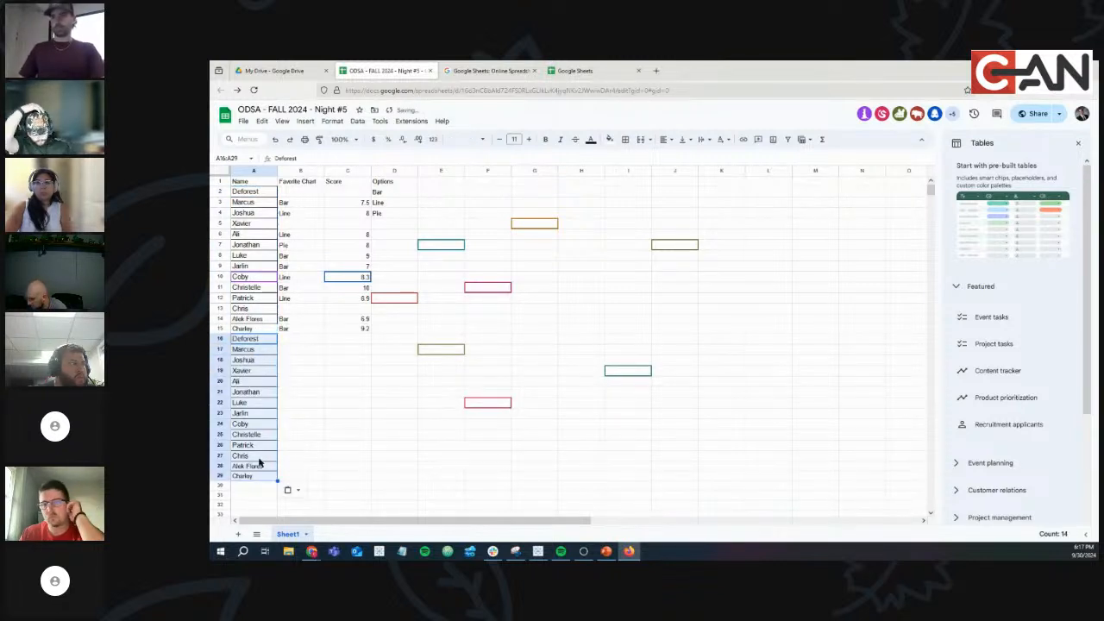
pyautogui.click(392, 225)
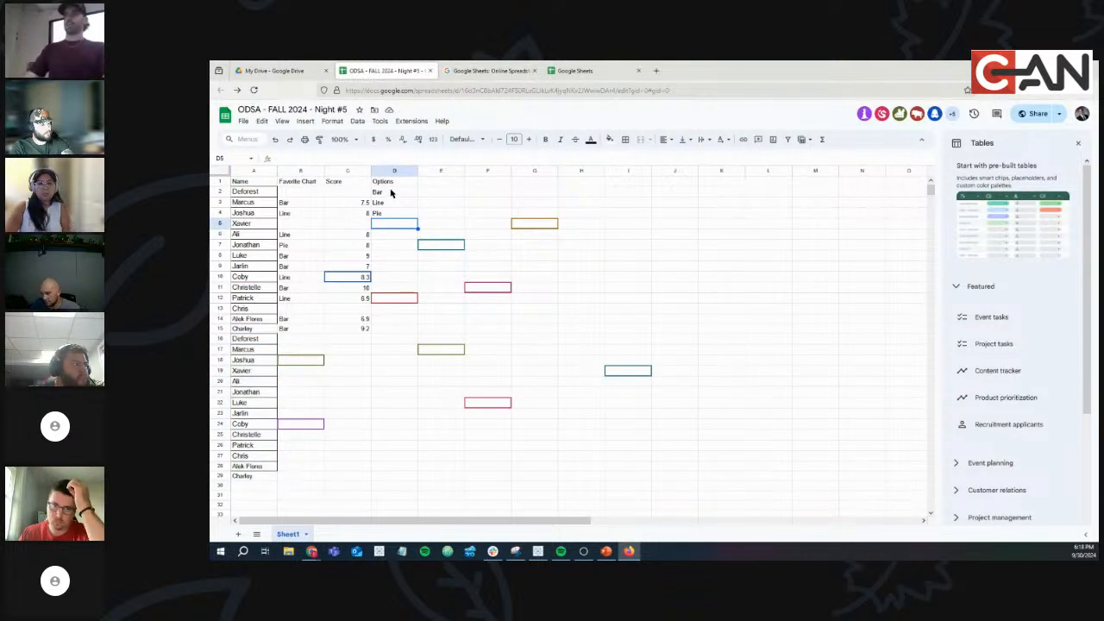
# Overwrite D2:D4 with Gantt, Dual Axis and Table, then bring the Tableau Public dashboard back.
pyautogui.click(391, 194)
pyautogui.write('Ga')
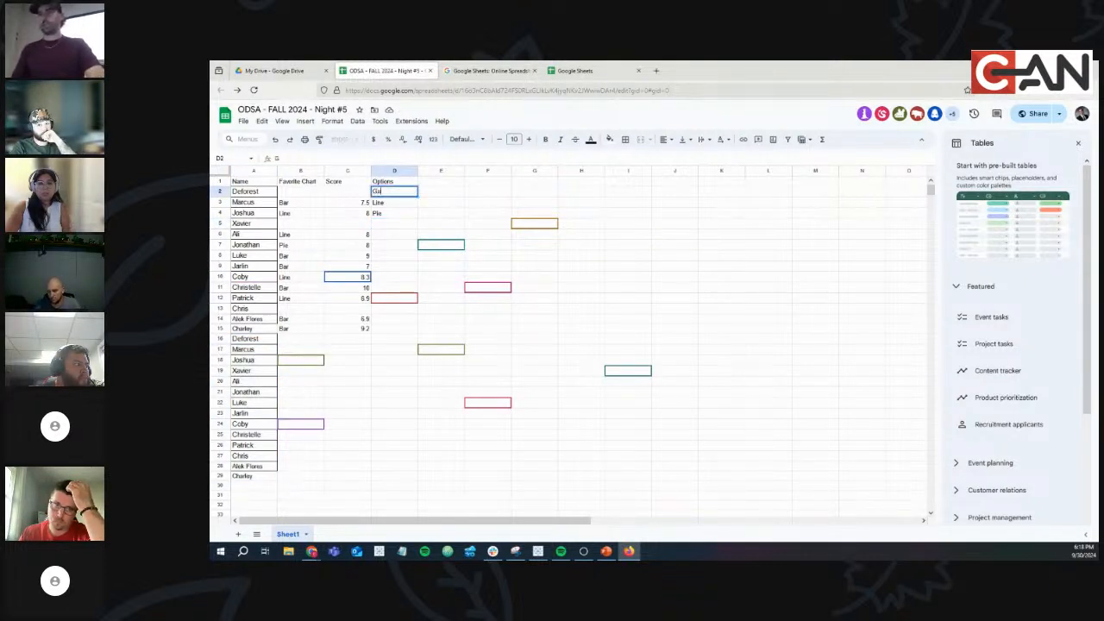
pyautogui.write('ntt')
pyautogui.press('Return')
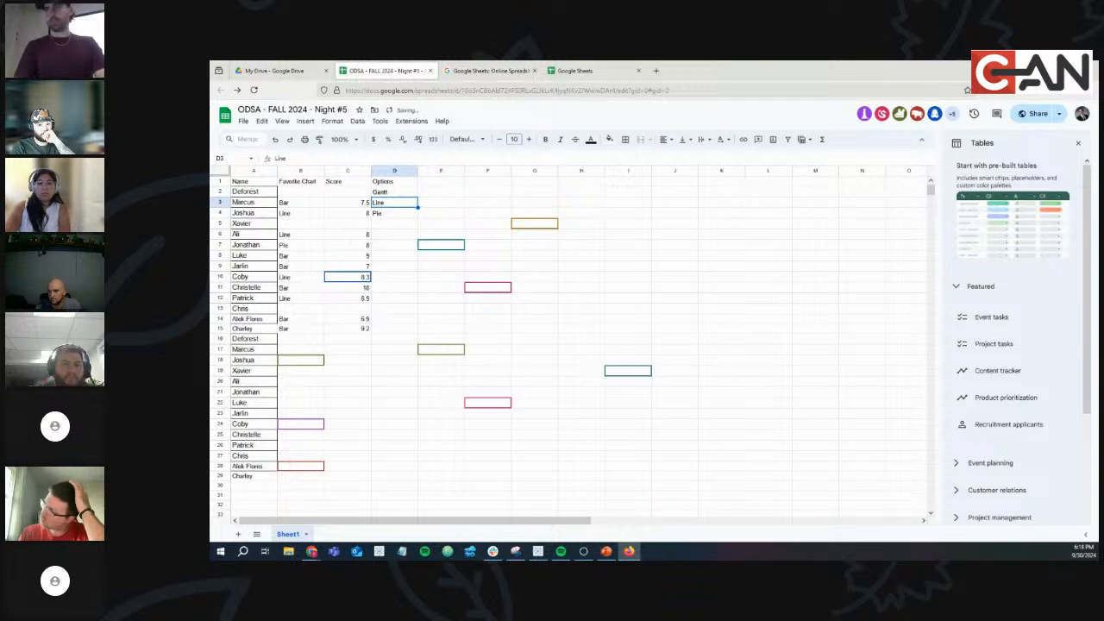
pyautogui.write('Di')
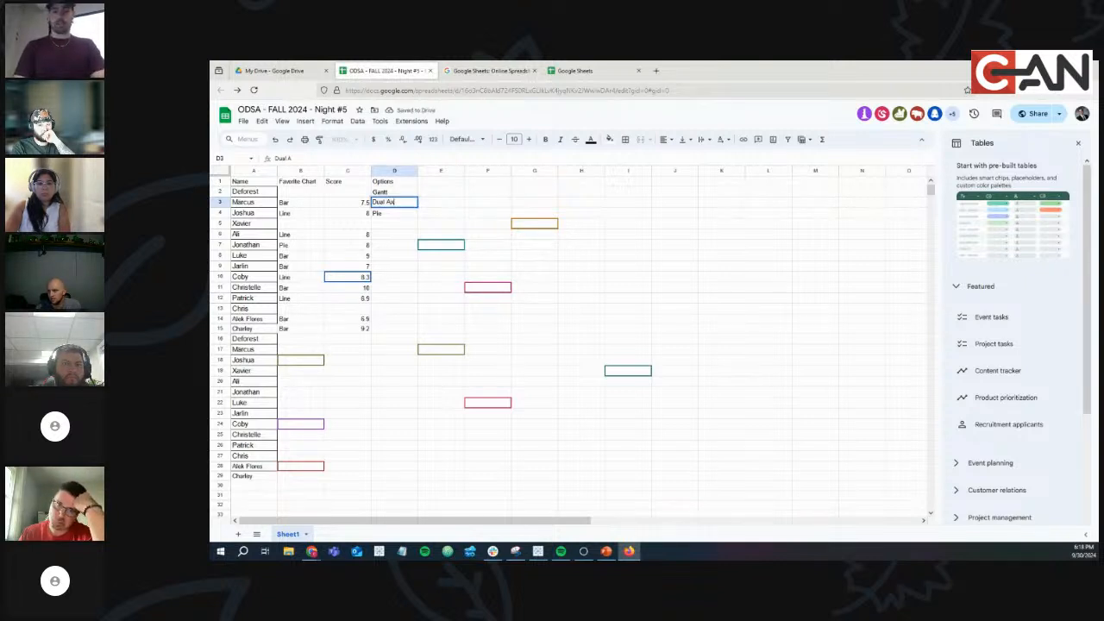
pyautogui.press('Return')
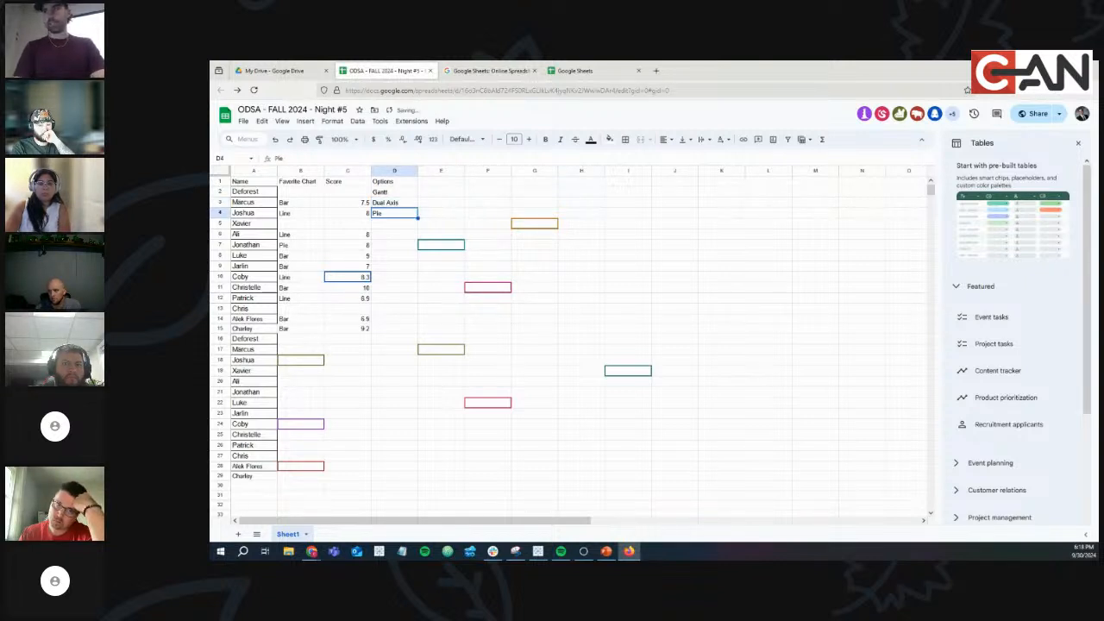
pyautogui.write('Table')
pyautogui.press('Return')
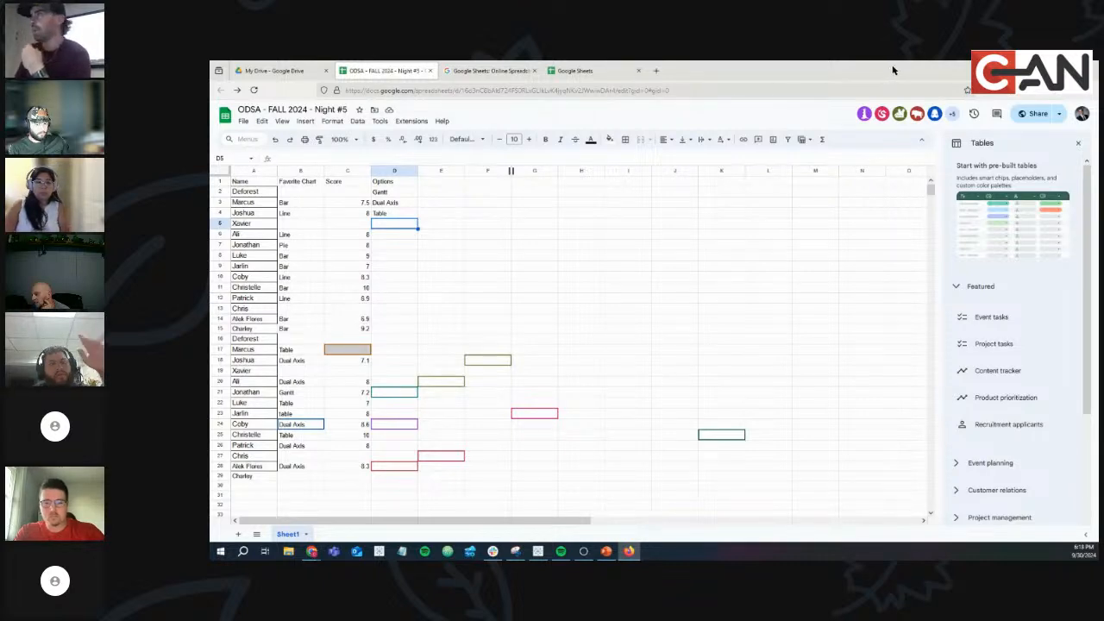
pyautogui.moveTo(894, 71); pyautogui.dragTo(651, 62)
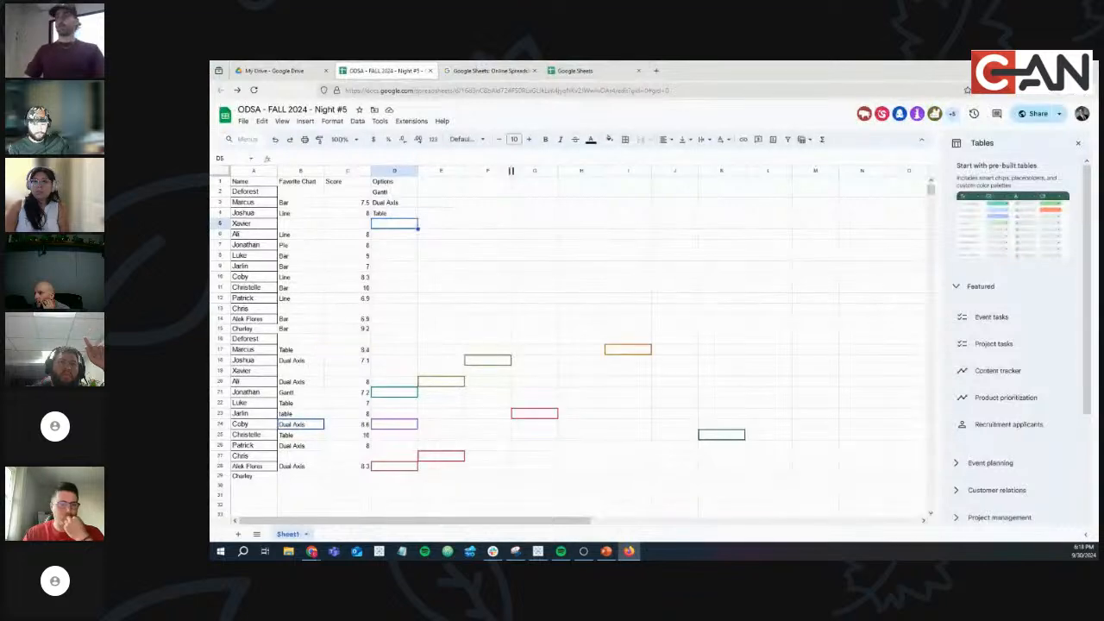
pyautogui.moveTo(211, 181); pyautogui.dragTo(742, 59)
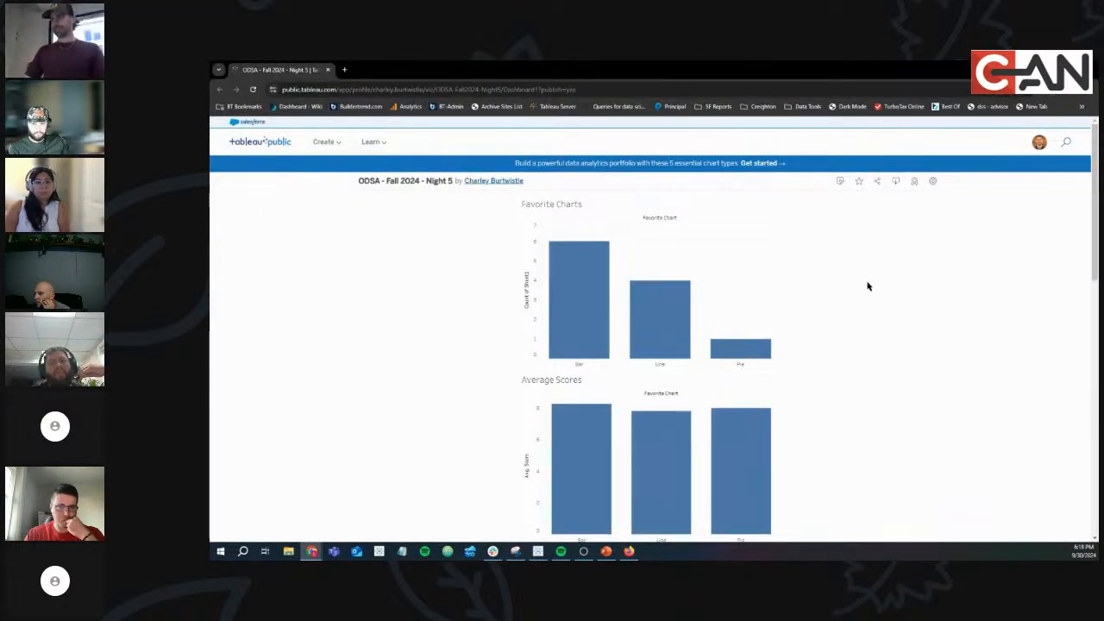
# Check the dashboard's Details, noting the last refresh at 6:17 PM.
pyautogui.scroll(-4, 868, 286)
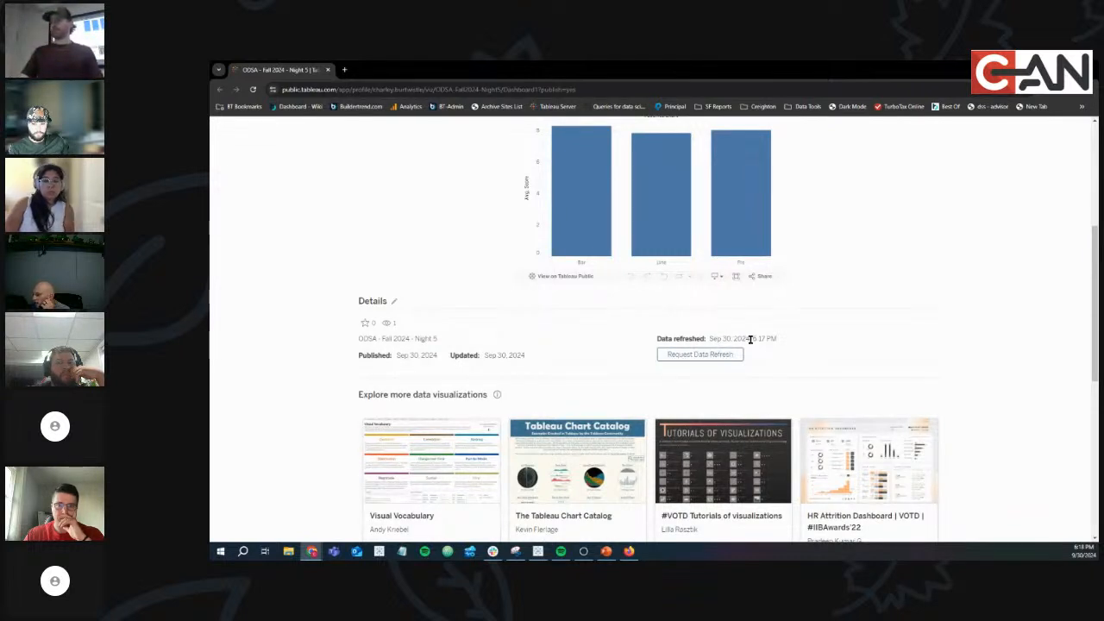
pyautogui.moveTo(752, 338); pyautogui.dragTo(779, 342)
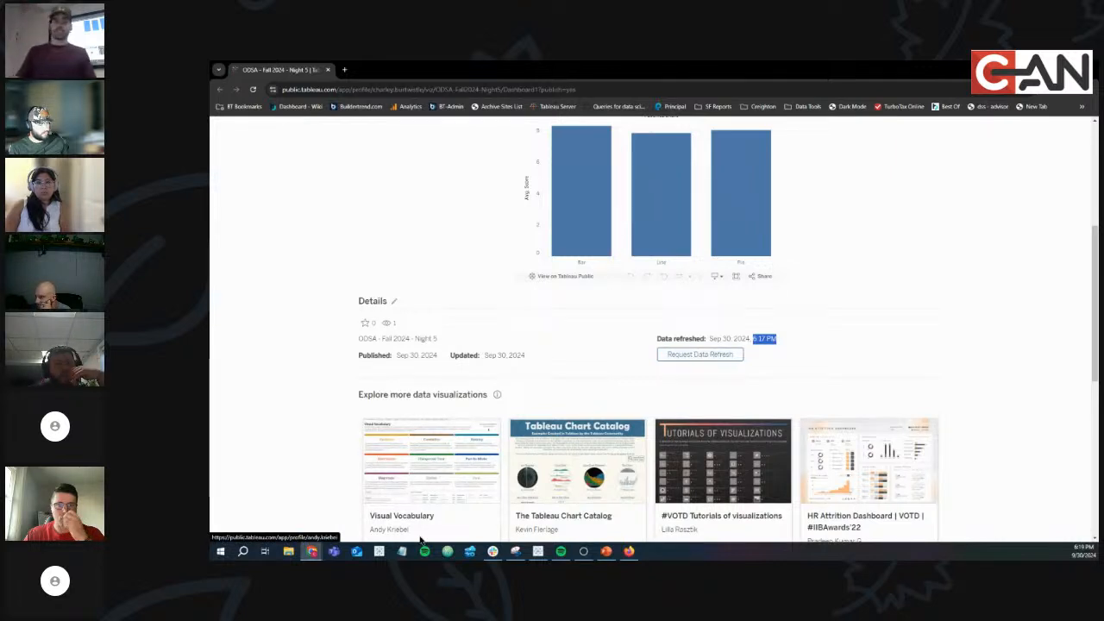
pyautogui.moveTo(519, 552)
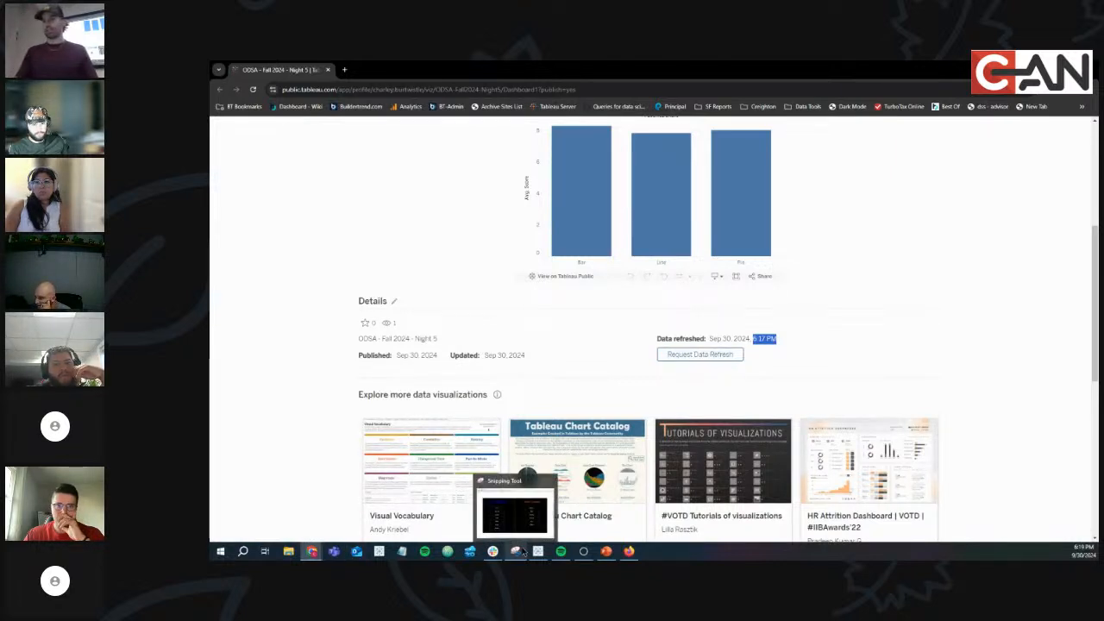
pyautogui.scroll(3, 948, 379)
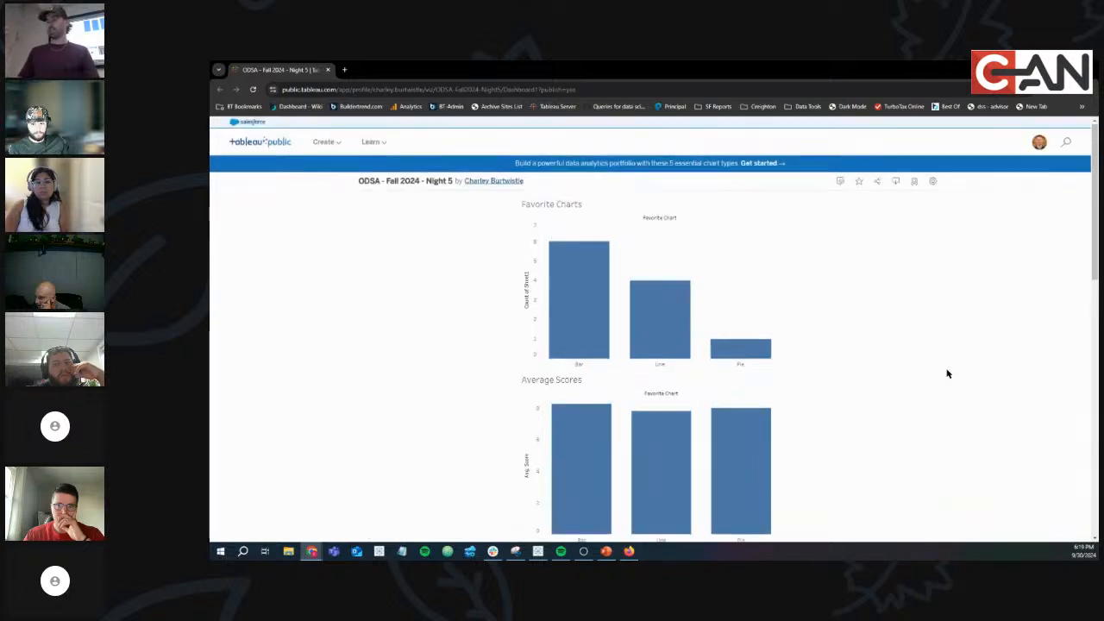
pyautogui.scroll(-2, 510, 494)
# Look over the updated Night #5 Google Sheet.
pyautogui.click(628, 551)
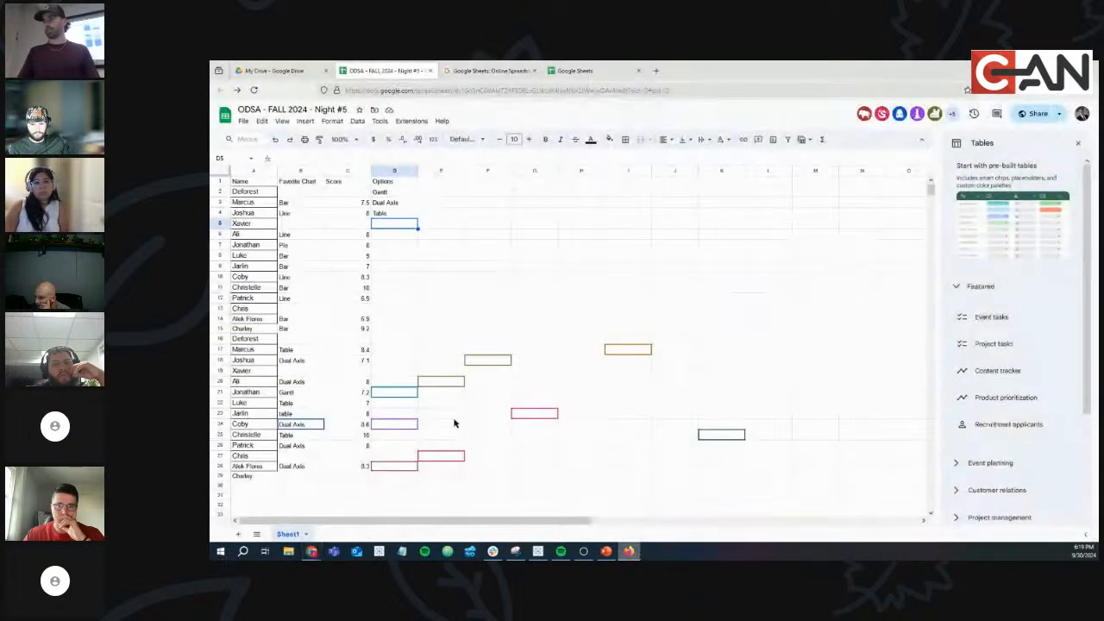
pyautogui.click(490, 321)
pyautogui.scroll(-5, 489, 324)
pyautogui.scroll(5, 490, 324)
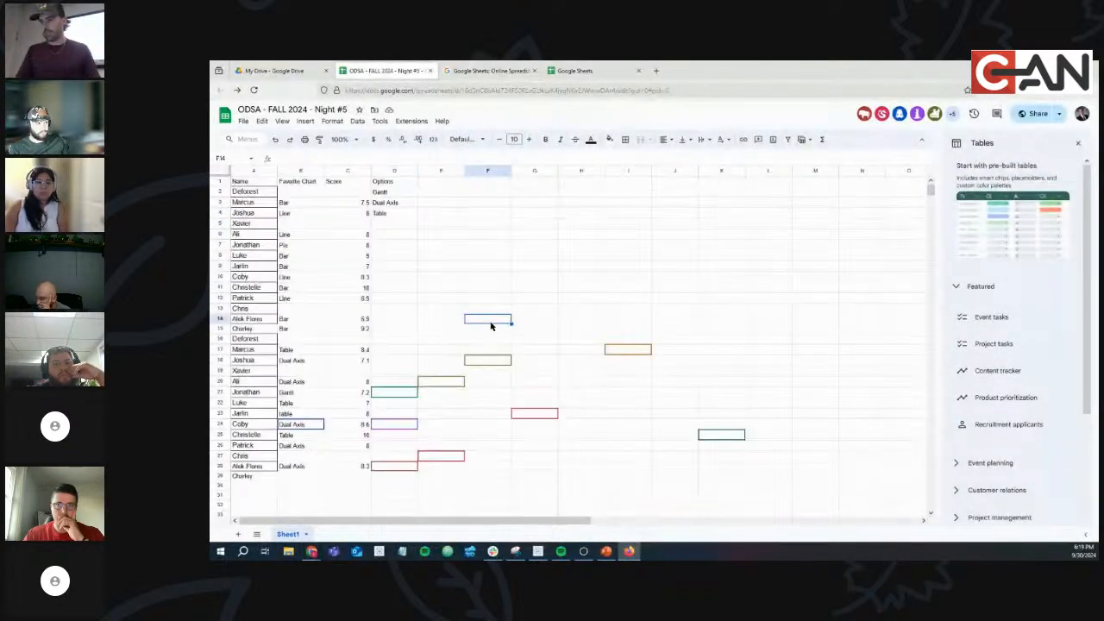
# Request a data refresh for the Night 5 dashboard and reload the page.
pyautogui.hotkey('alt', 'Tab')
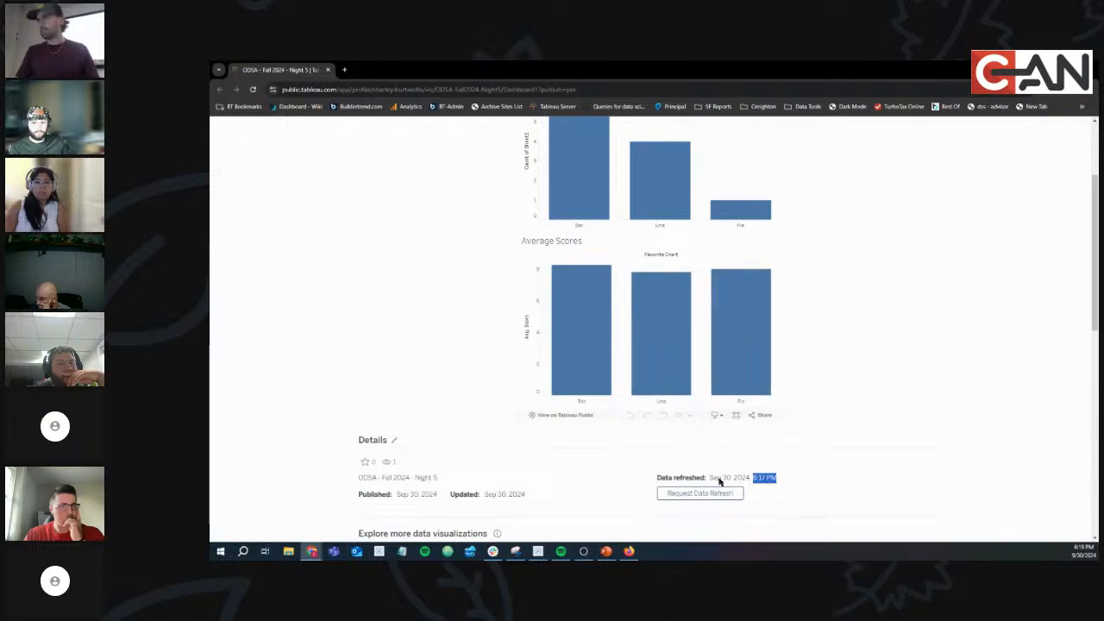
pyautogui.click(714, 496)
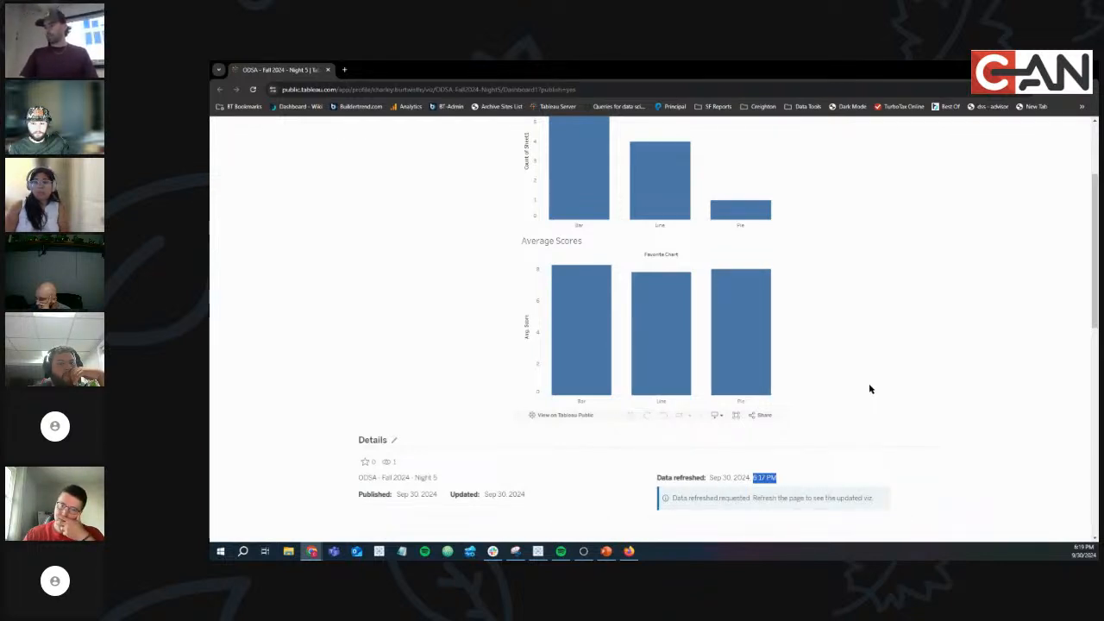
pyautogui.press('F5')
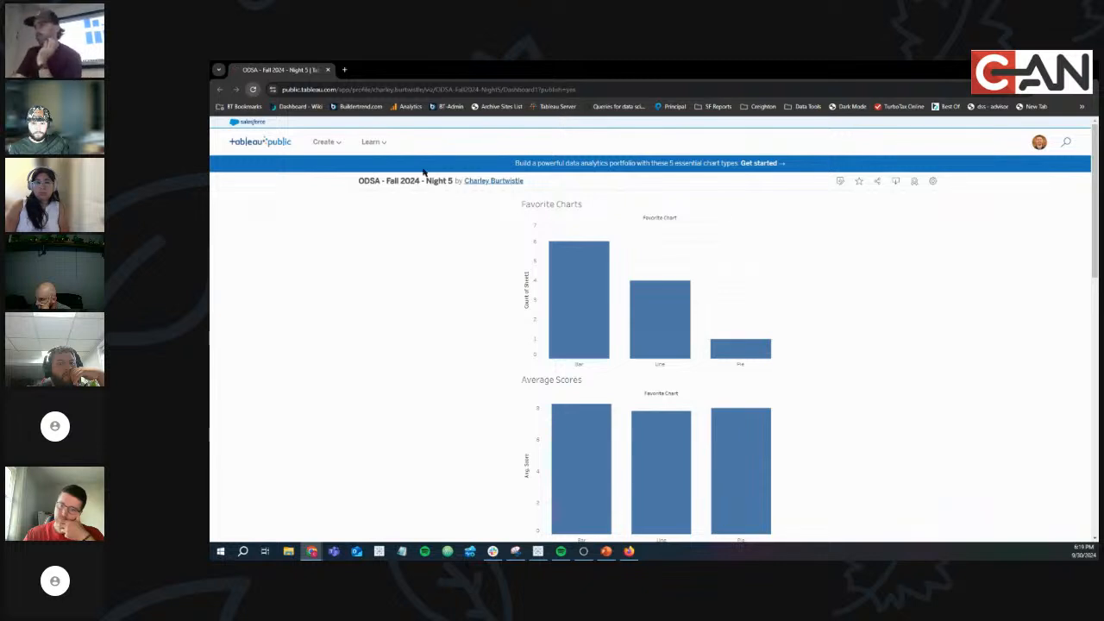
# Reload the published dashboard to load the refreshed data.
pyautogui.press('F5')
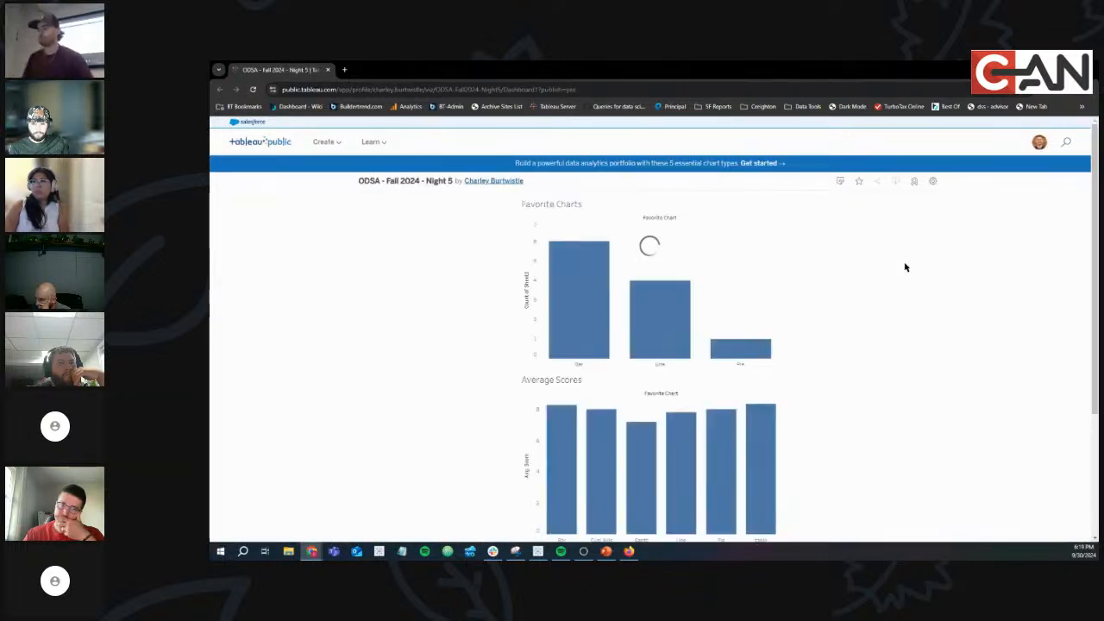
pyautogui.scroll(-4, 901, 269)
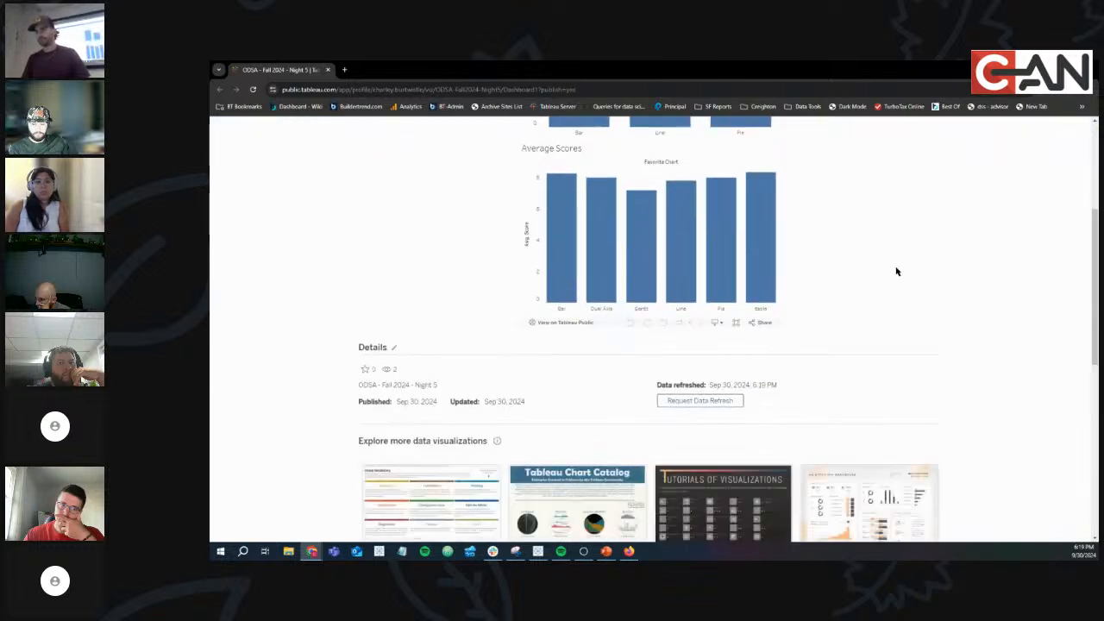
pyautogui.scroll(2, 896, 271)
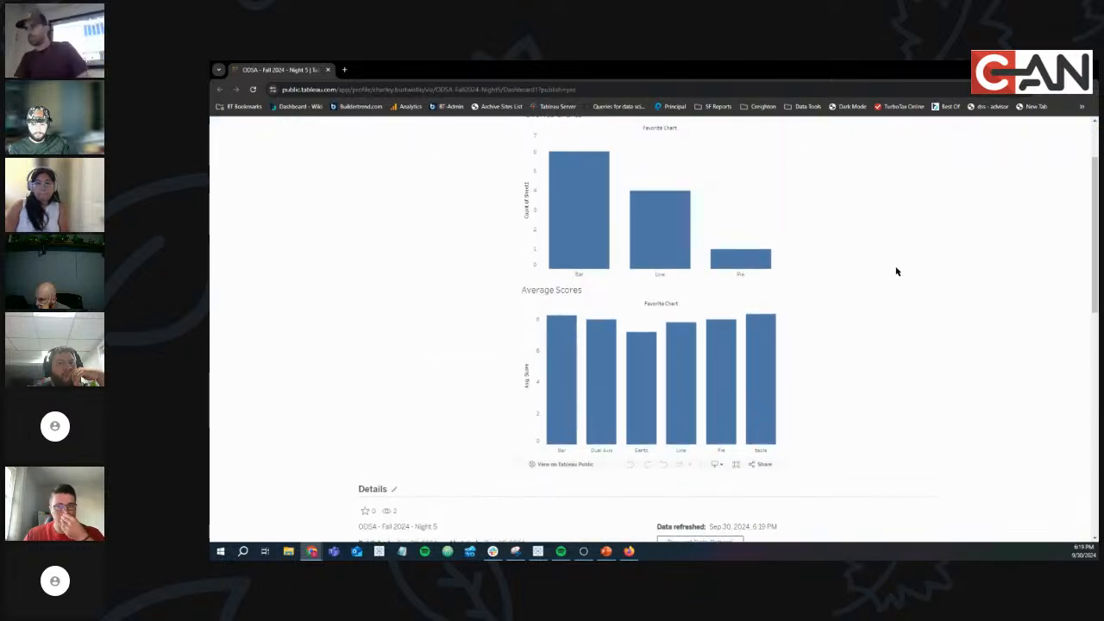
pyautogui.scroll(1, 896, 271)
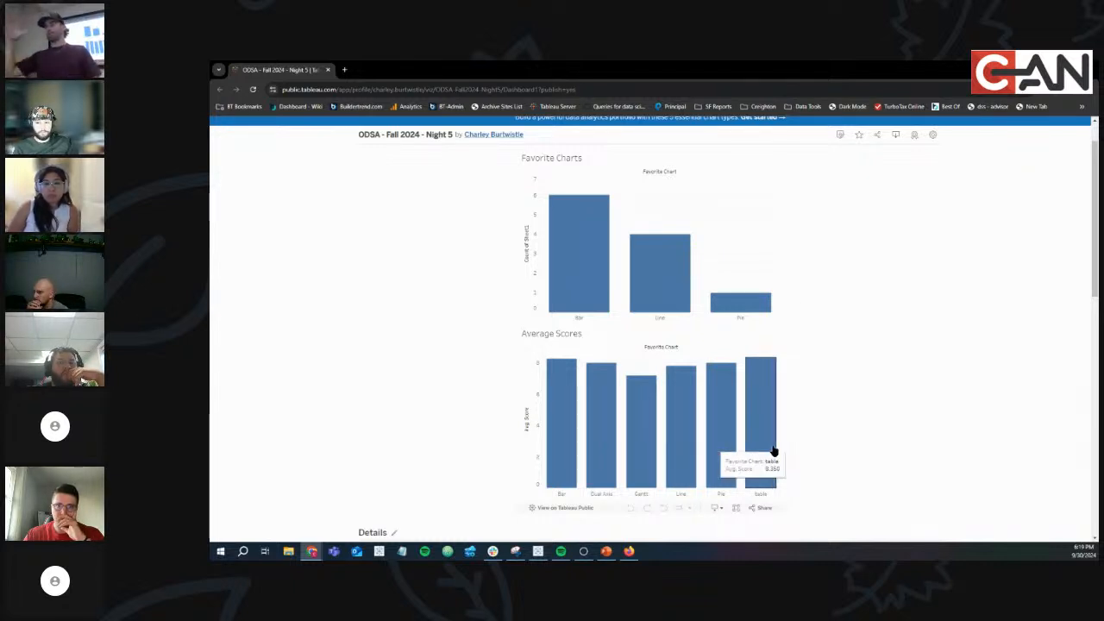
# Read each chart type's average score tooltip, then return to the desktop Night 5 workbook.
pyautogui.moveTo(749, 413)
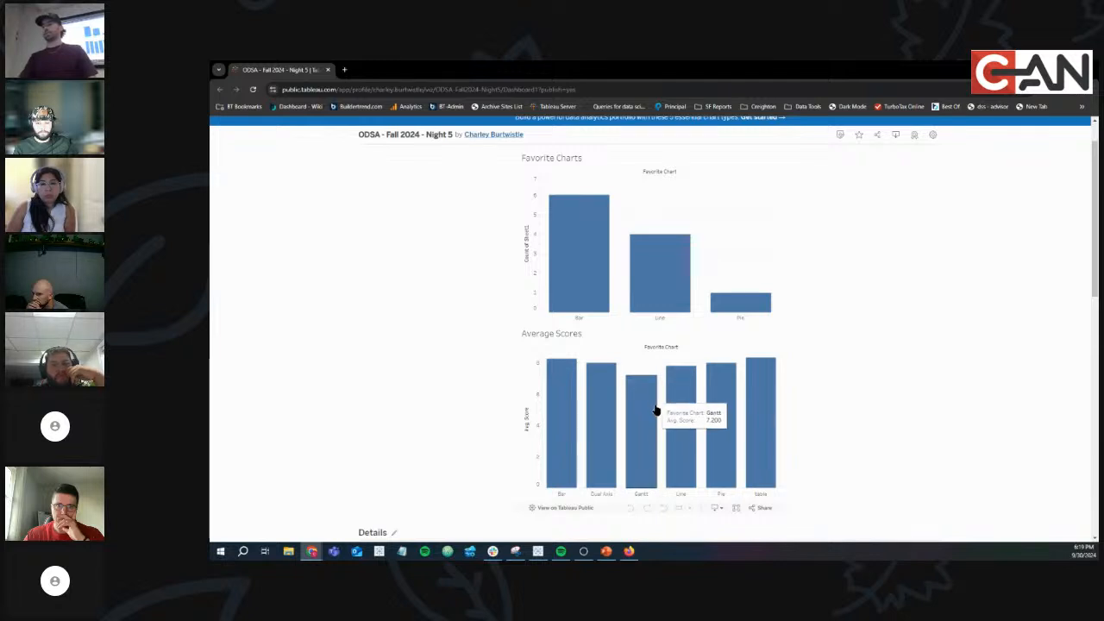
pyautogui.moveTo(605, 470)
pyautogui.moveTo(651, 449)
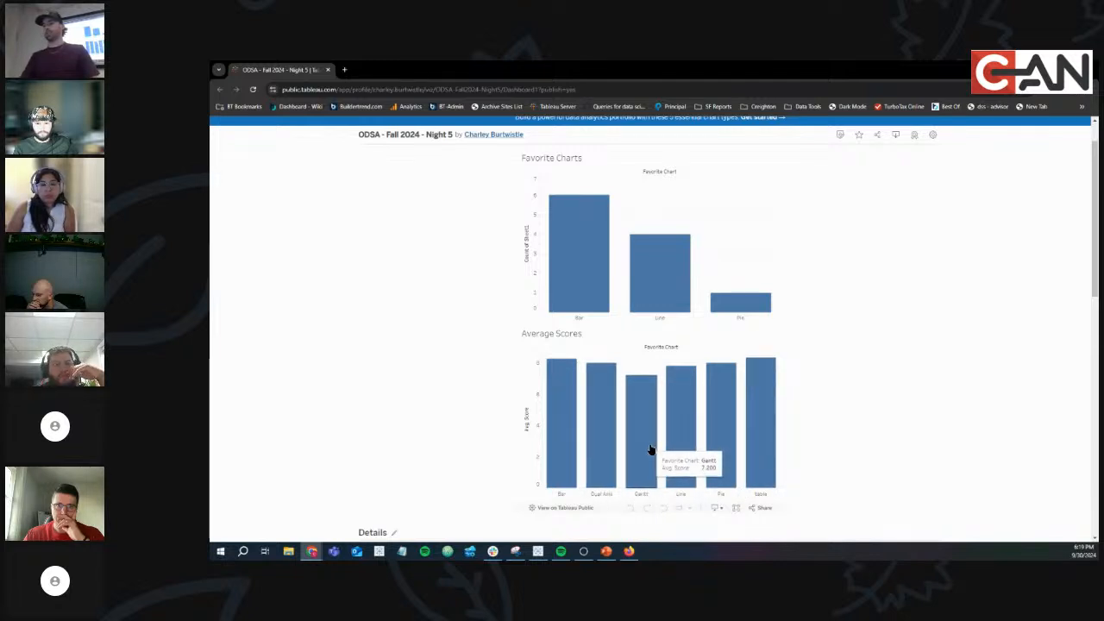
pyautogui.moveTo(764, 450)
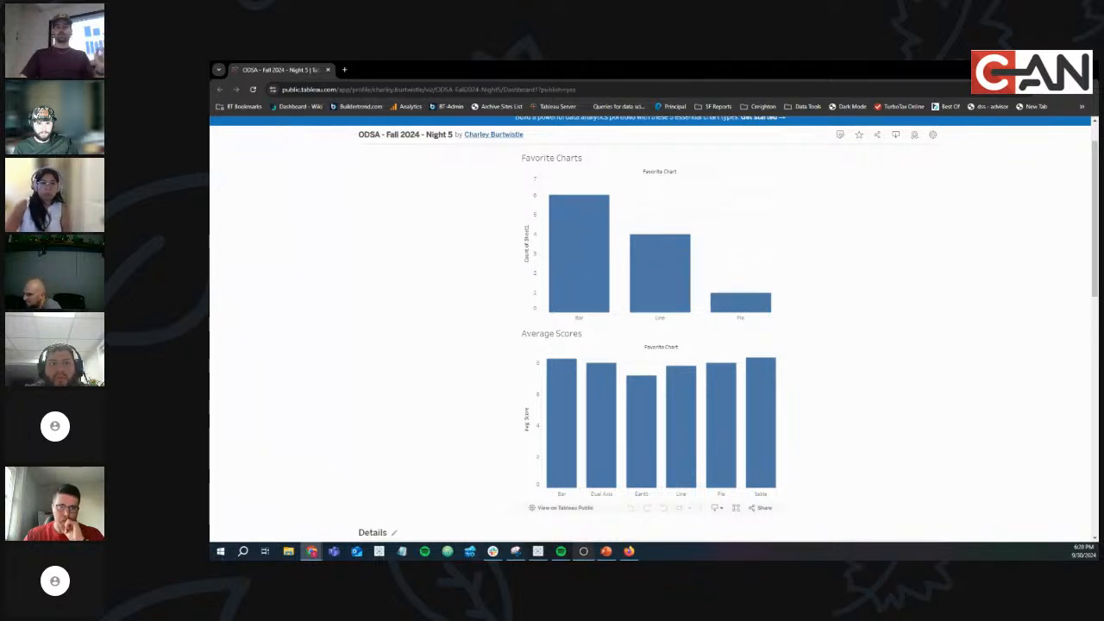
pyautogui.moveTo(538, 551)
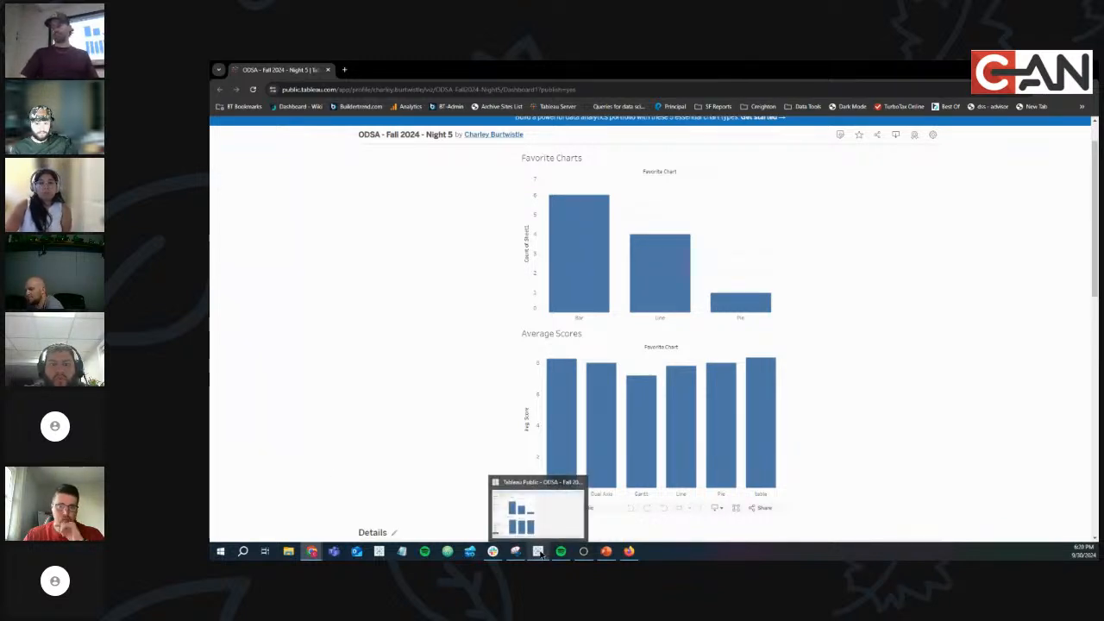
pyautogui.click(538, 552)
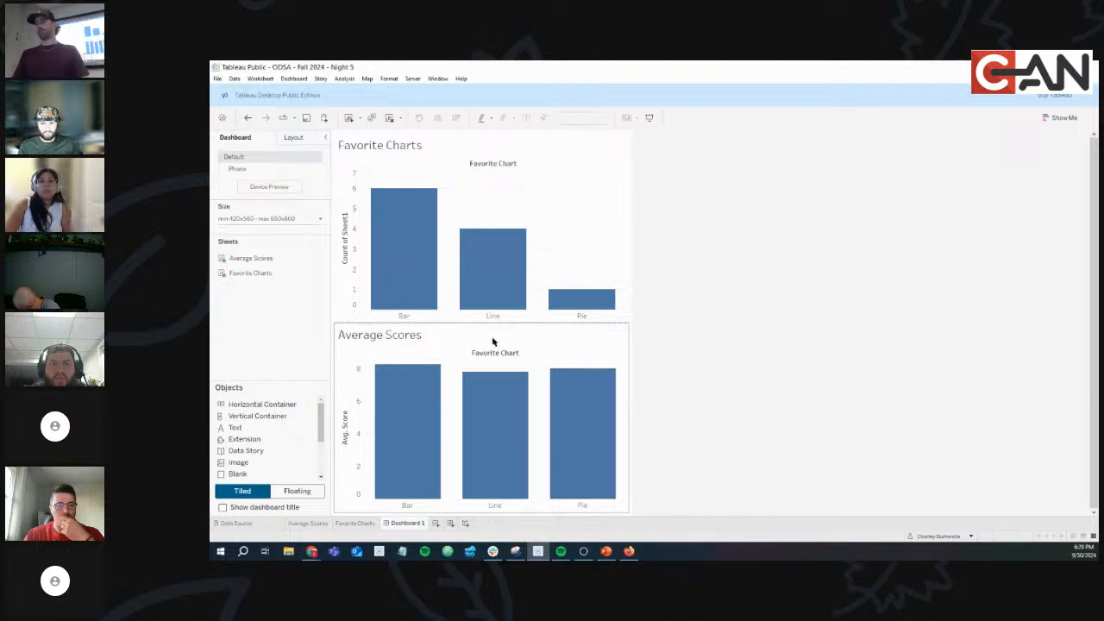
# Show the Favorite Chart filter card on the Favorite Charts worksheet.
pyautogui.click(356, 524)
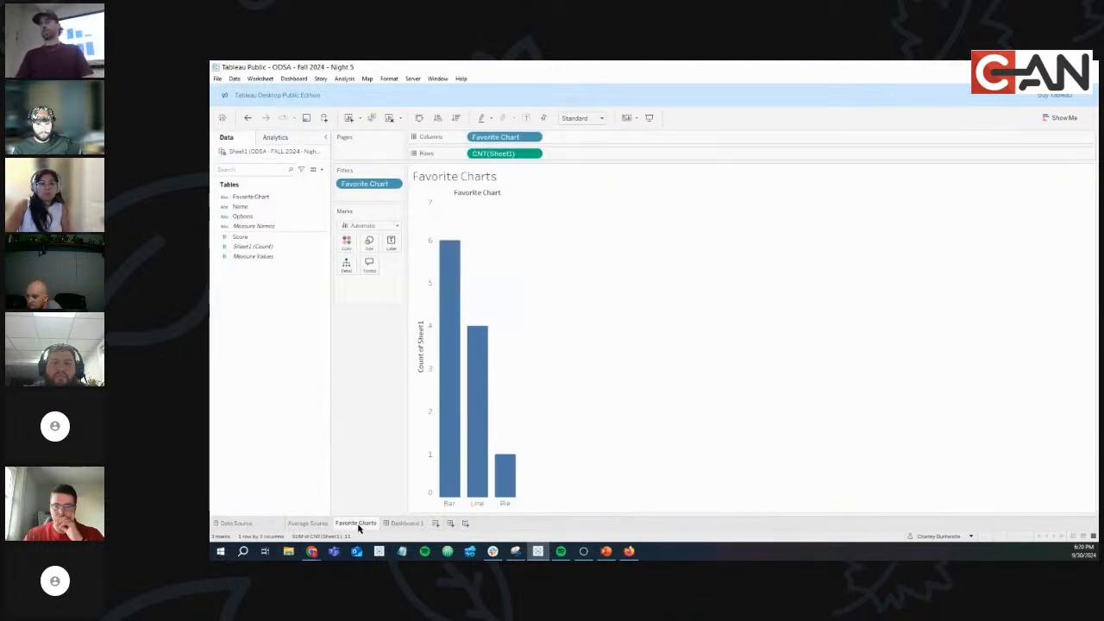
pyautogui.click(395, 187)
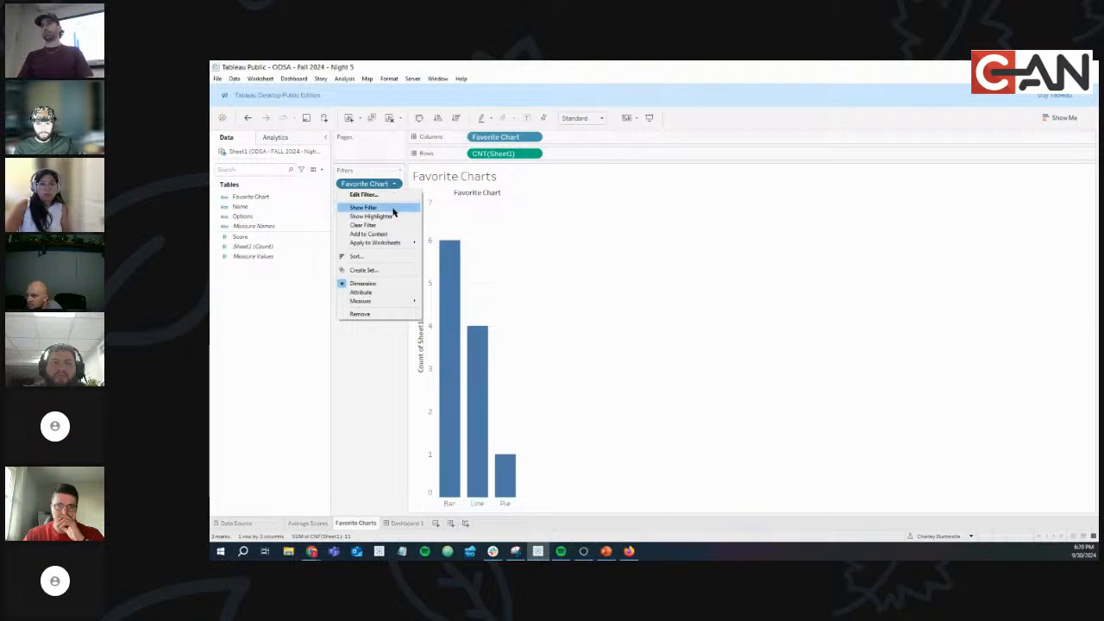
pyautogui.click(395, 209)
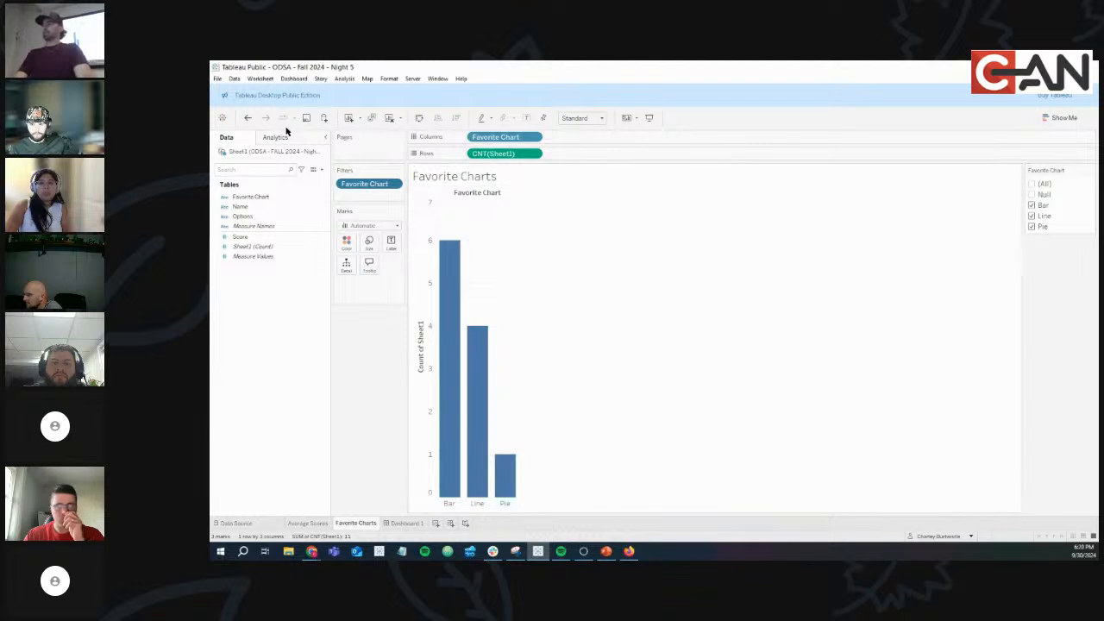
# Refresh the Excel data source Sheet1 and confirm.
pyautogui.click(234, 79)
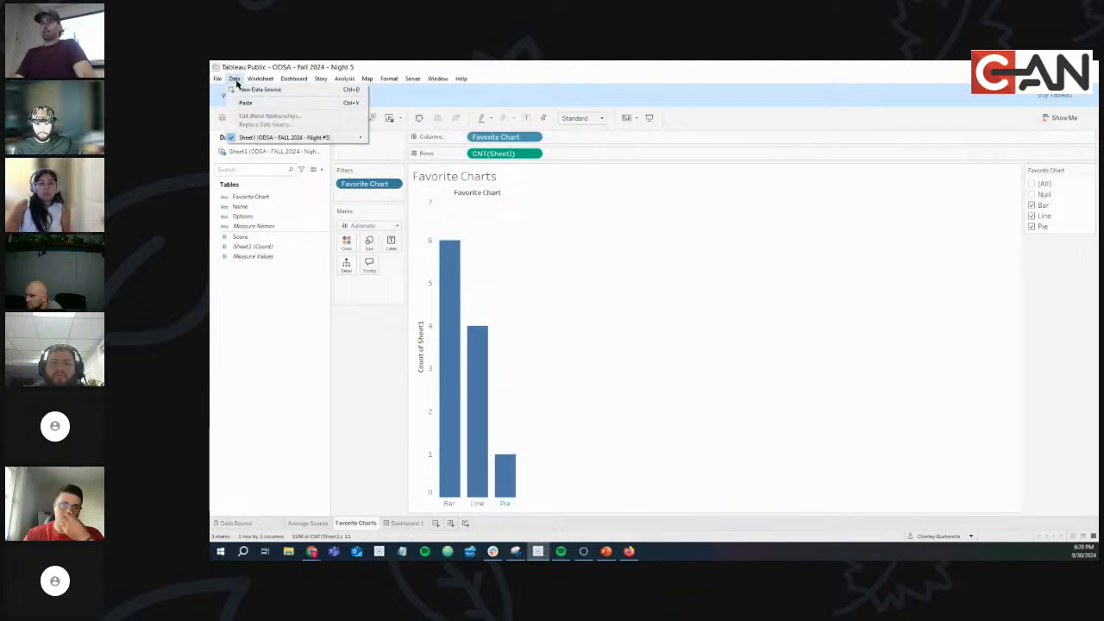
pyautogui.moveTo(329, 142)
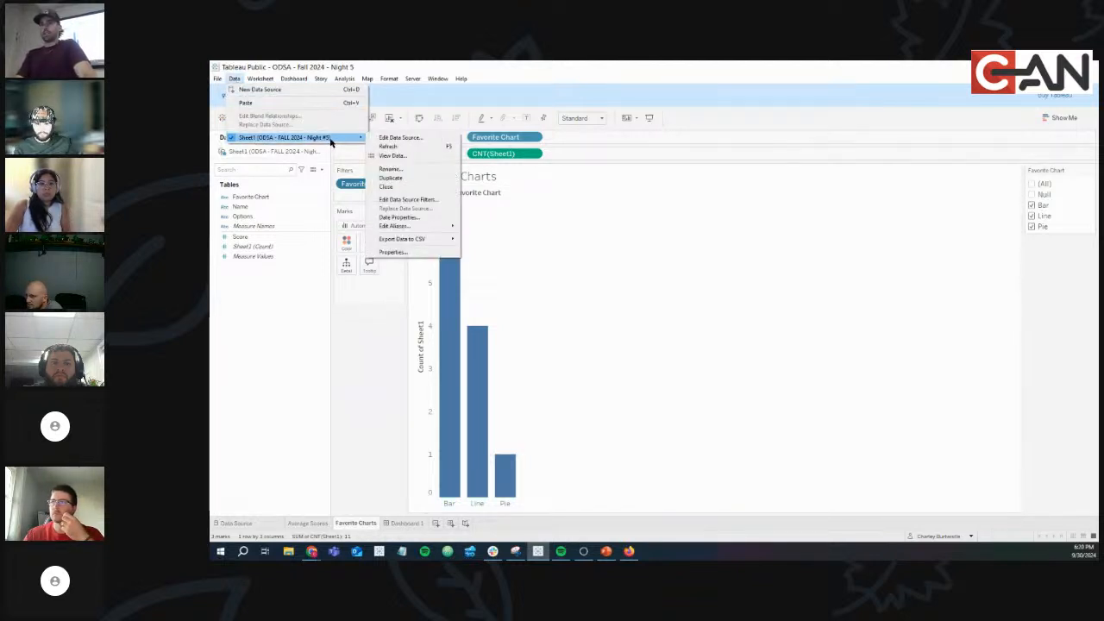
pyautogui.click(402, 147)
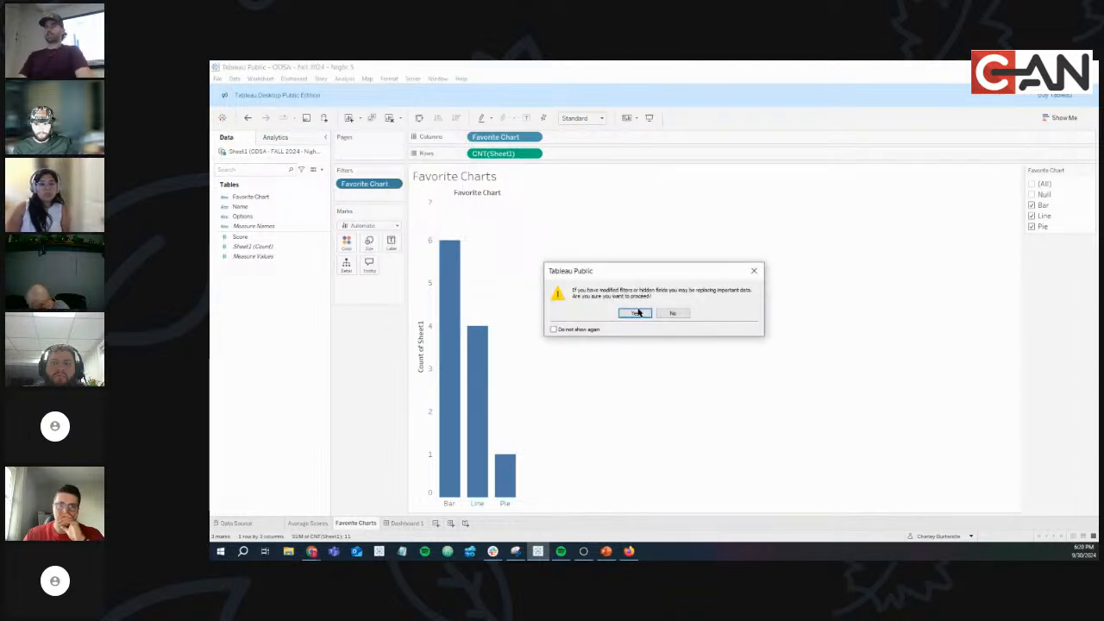
pyautogui.click(635, 313)
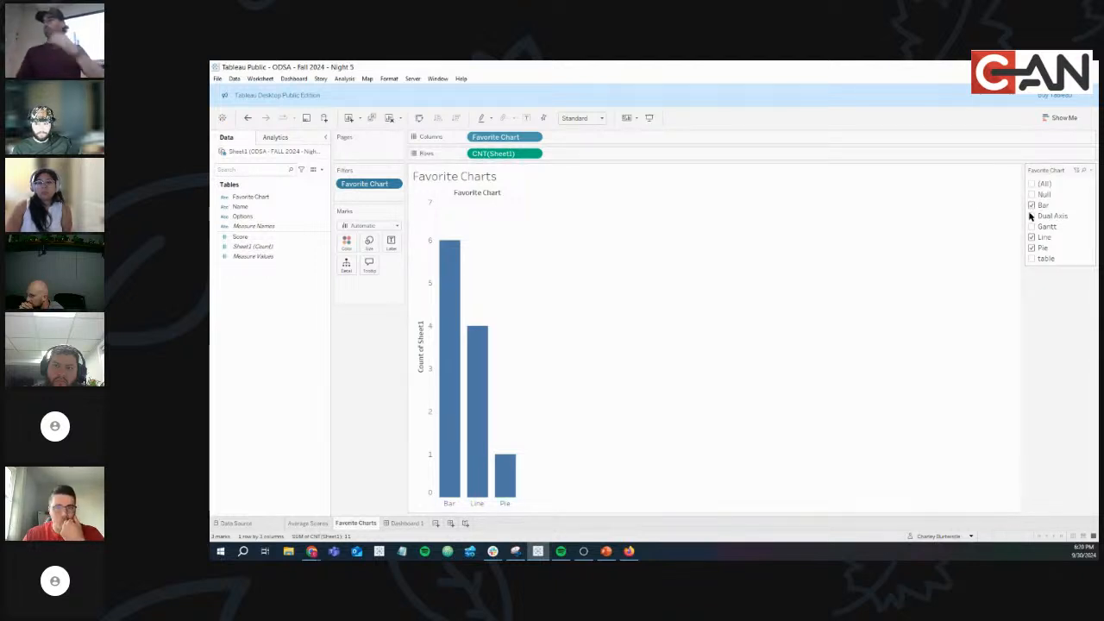
# Include Dual Axis, Gantt and table, then remove the Favorite Chart filter entirely.
pyautogui.click(1030, 215)
pyautogui.click(1031, 227)
pyautogui.click(1030, 258)
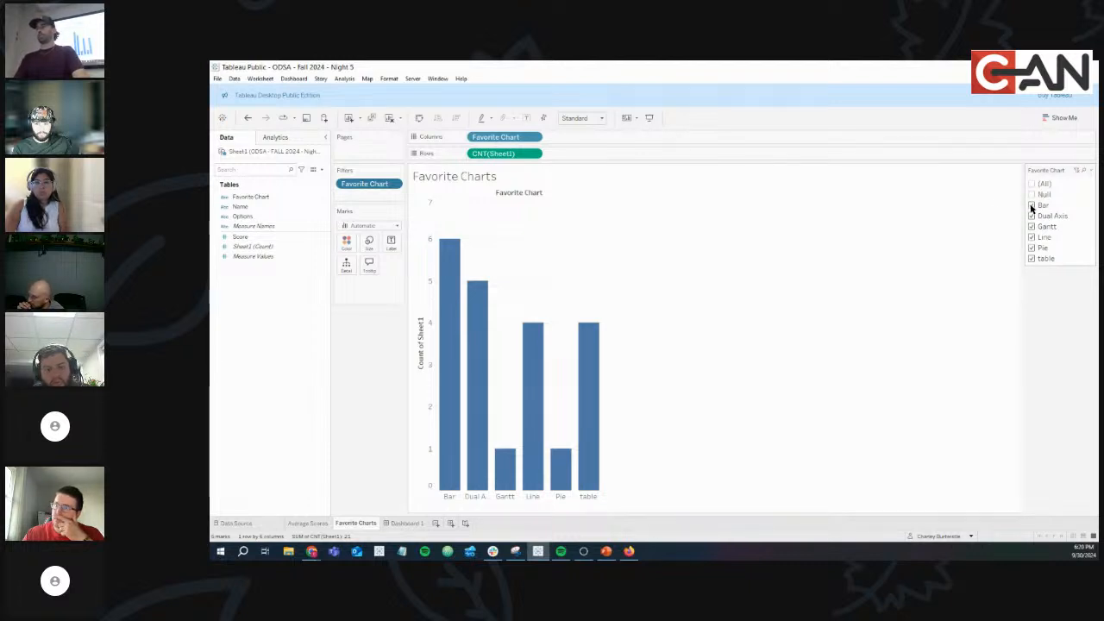
pyautogui.moveTo(380, 183); pyautogui.dragTo(385, 333)
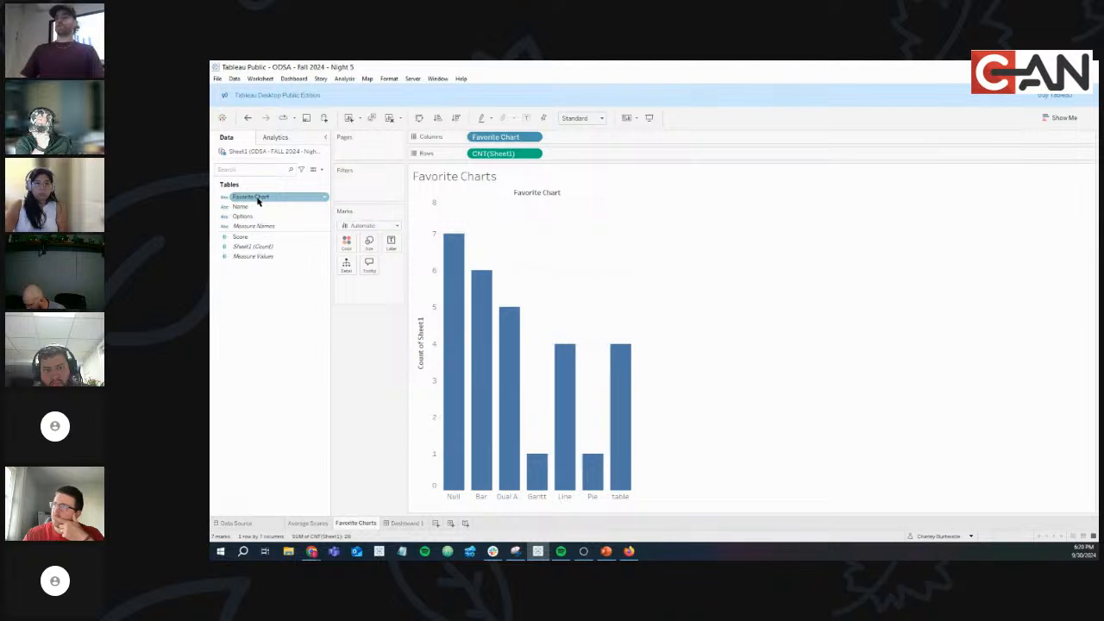
# Filter Favorite Chart to exclude only Null, leaving Bar, Dual Axis, Gantt, Line, Pie and table.
pyautogui.moveTo(255, 202); pyautogui.dragTo(359, 192)
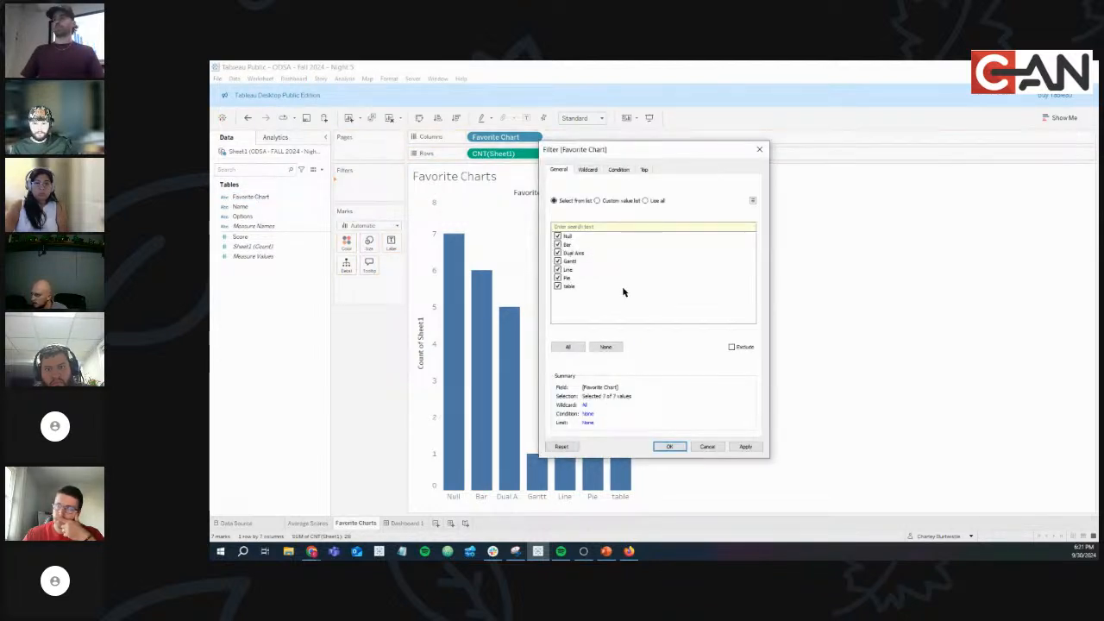
pyautogui.click(731, 347)
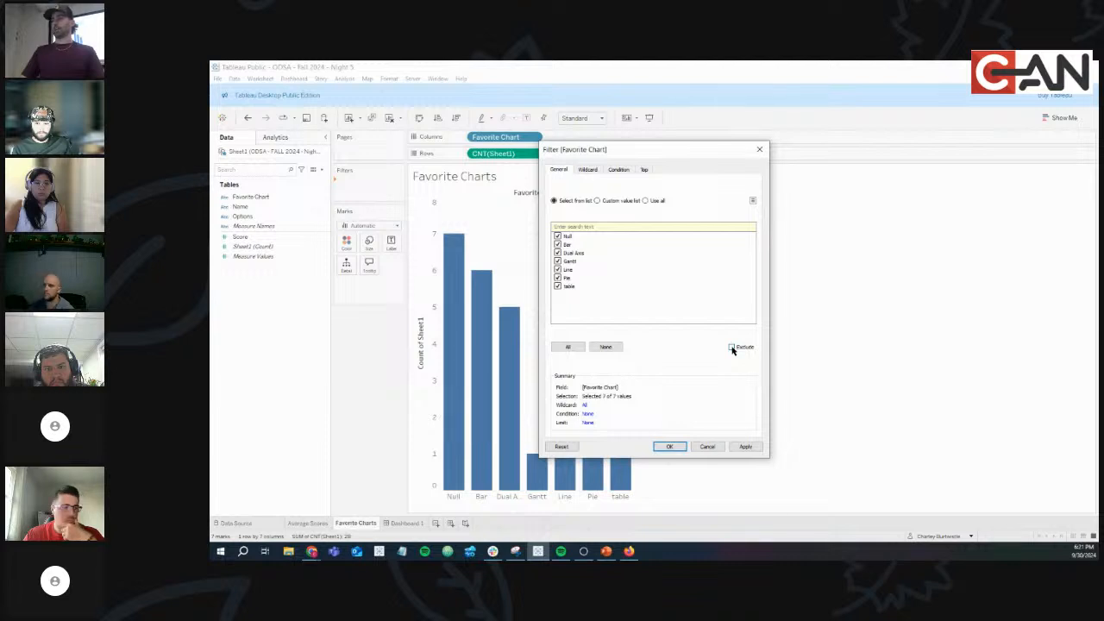
pyautogui.click(557, 244)
pyautogui.click(557, 251)
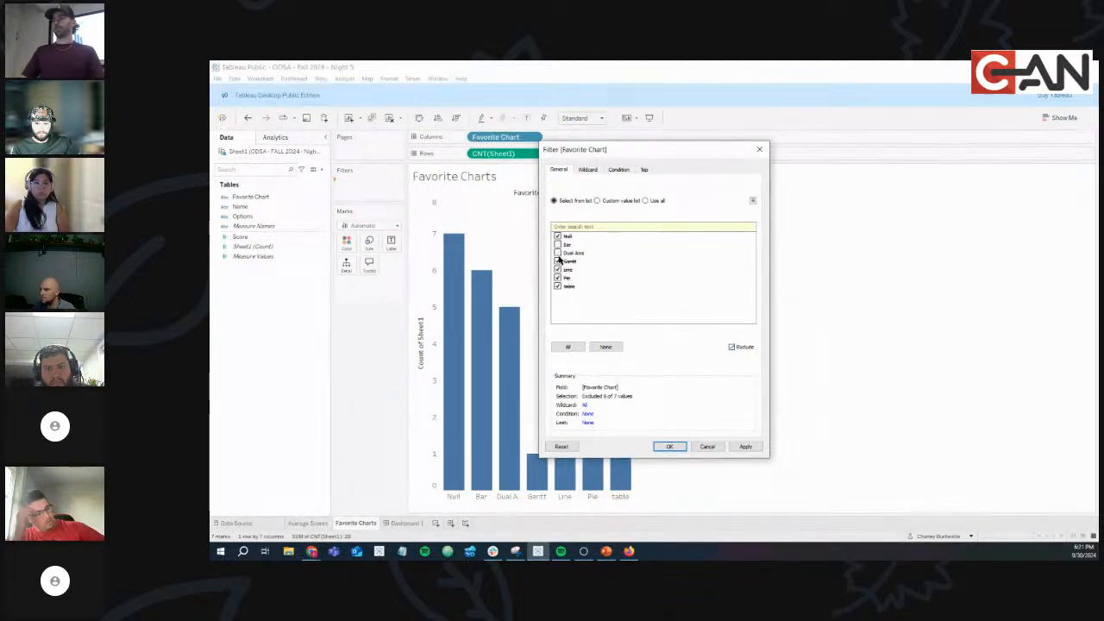
pyautogui.click(557, 260)
pyautogui.click(557, 269)
pyautogui.click(557, 278)
pyautogui.click(557, 285)
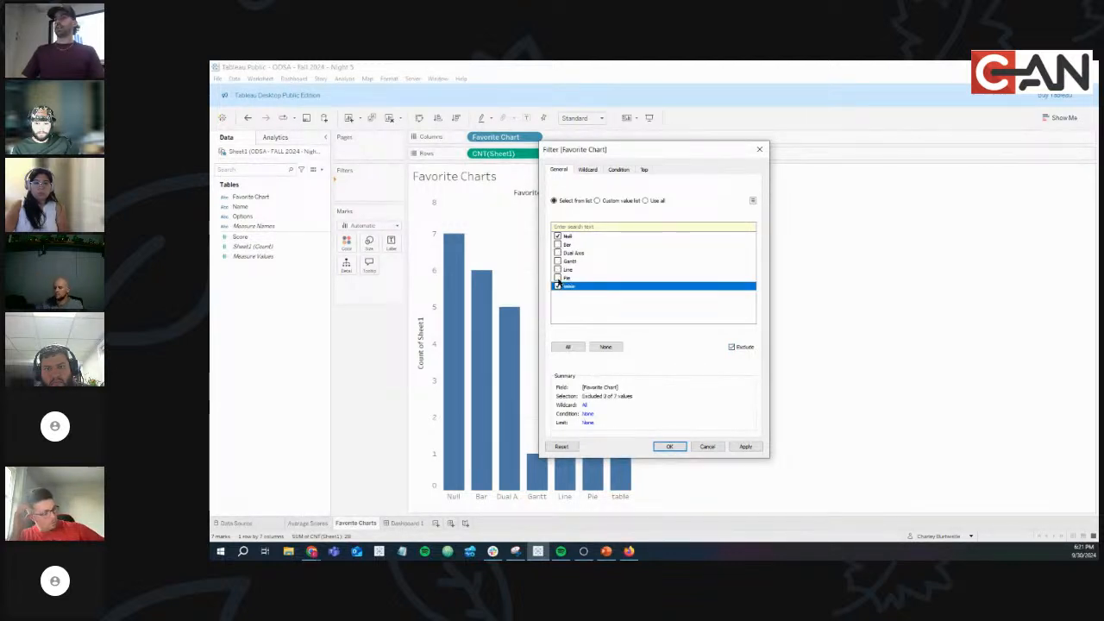
pyautogui.click(666, 446)
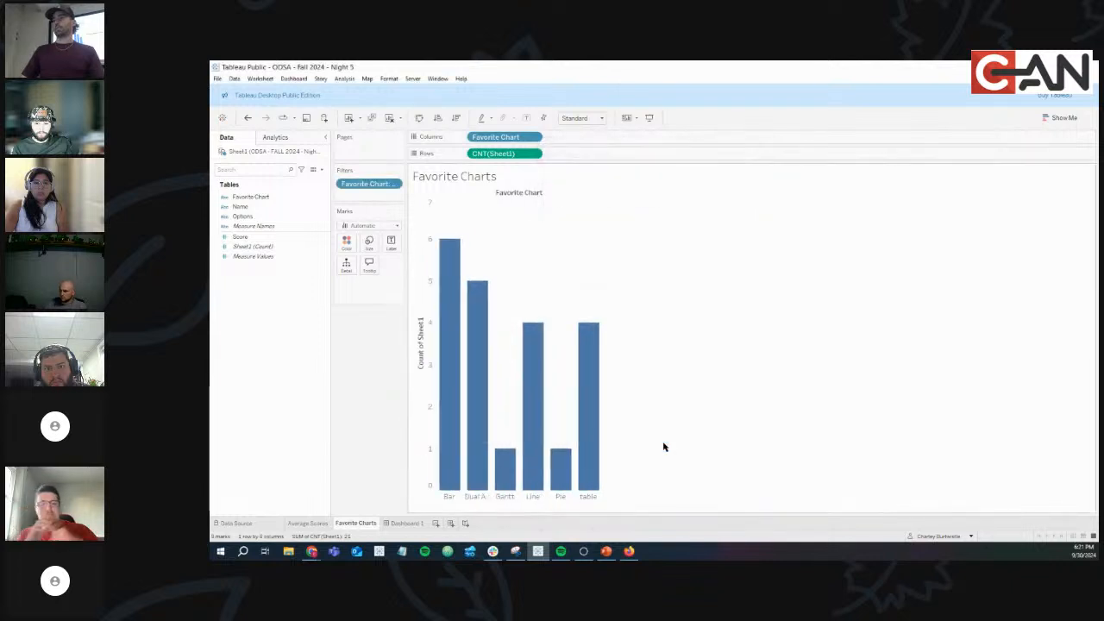
# Show the Favorite Chart filter card beside the chart.
pyautogui.click(395, 183)
pyautogui.click(363, 208)
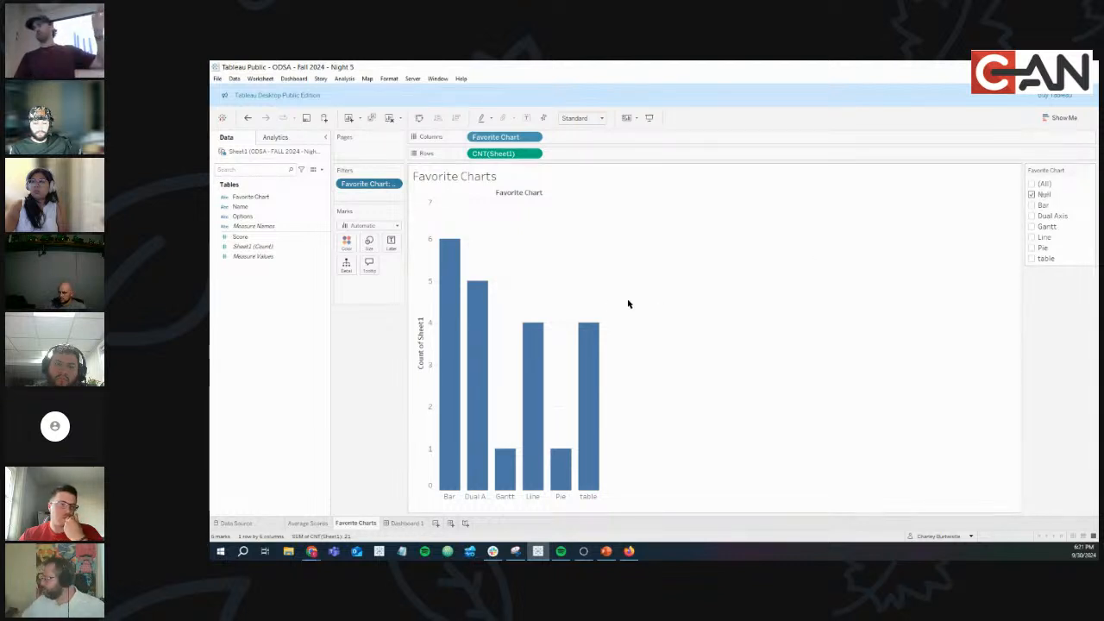
pyautogui.moveTo(312, 553)
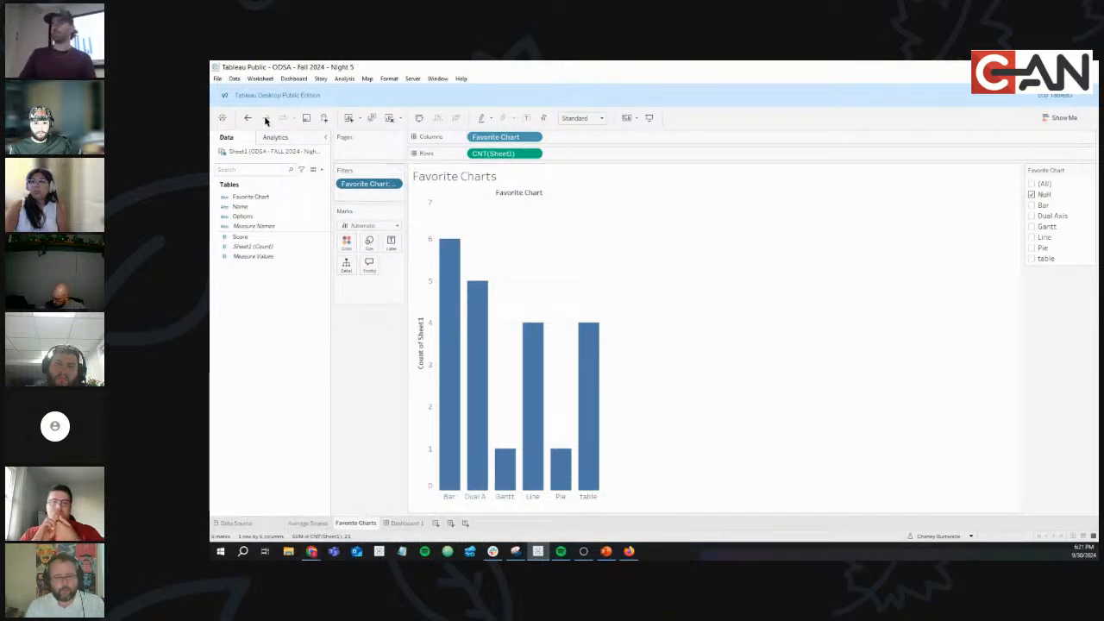
pyautogui.click(235, 78)
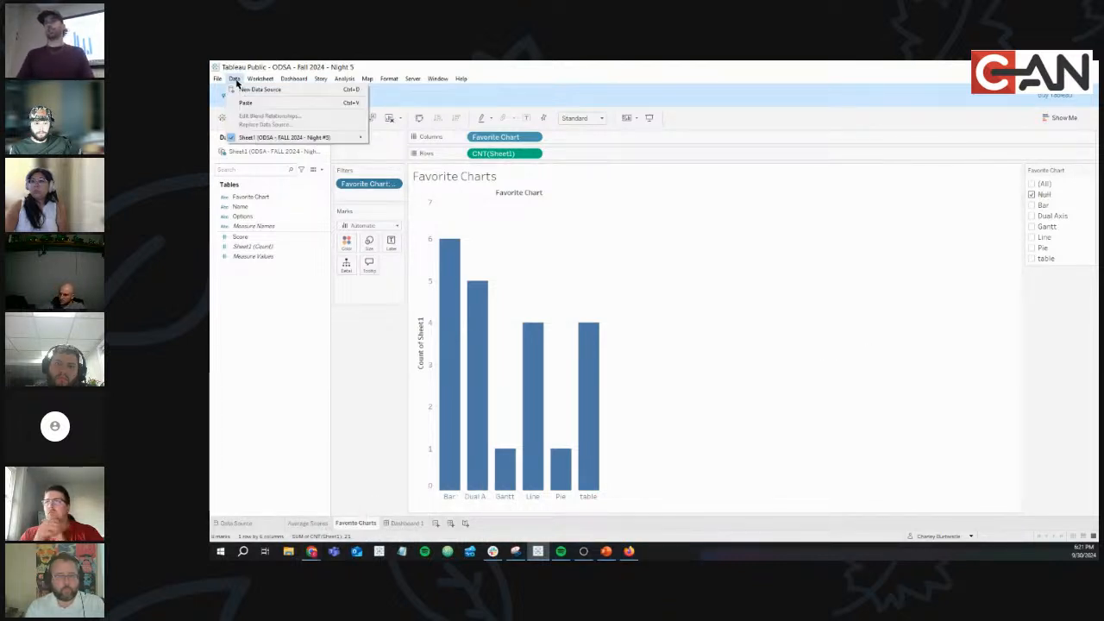
pyautogui.moveTo(330, 138)
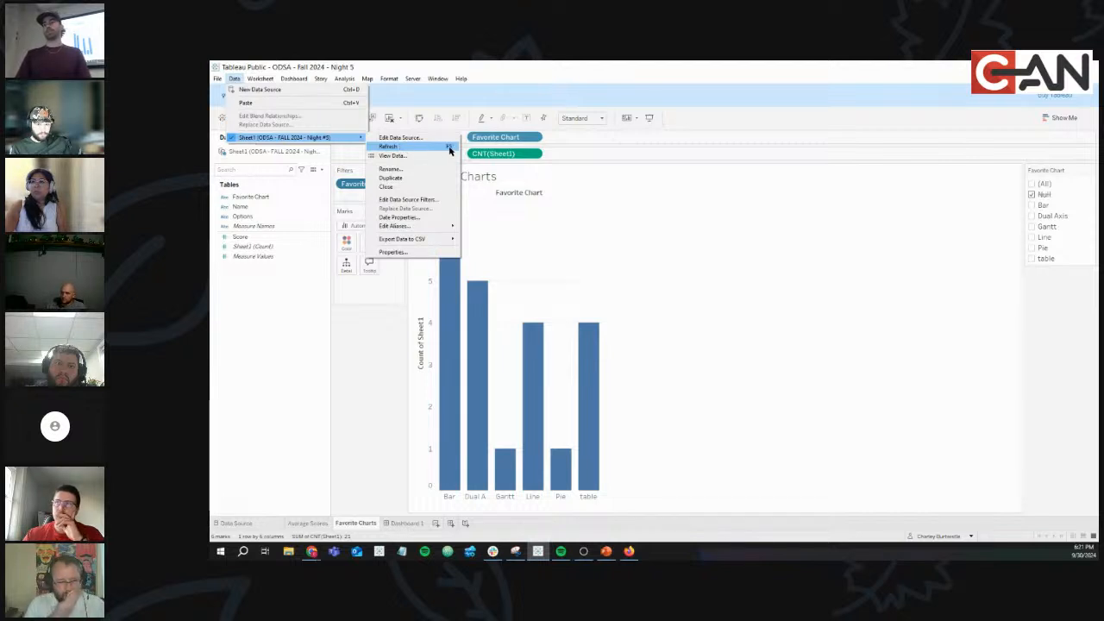
pyautogui.click(377, 368)
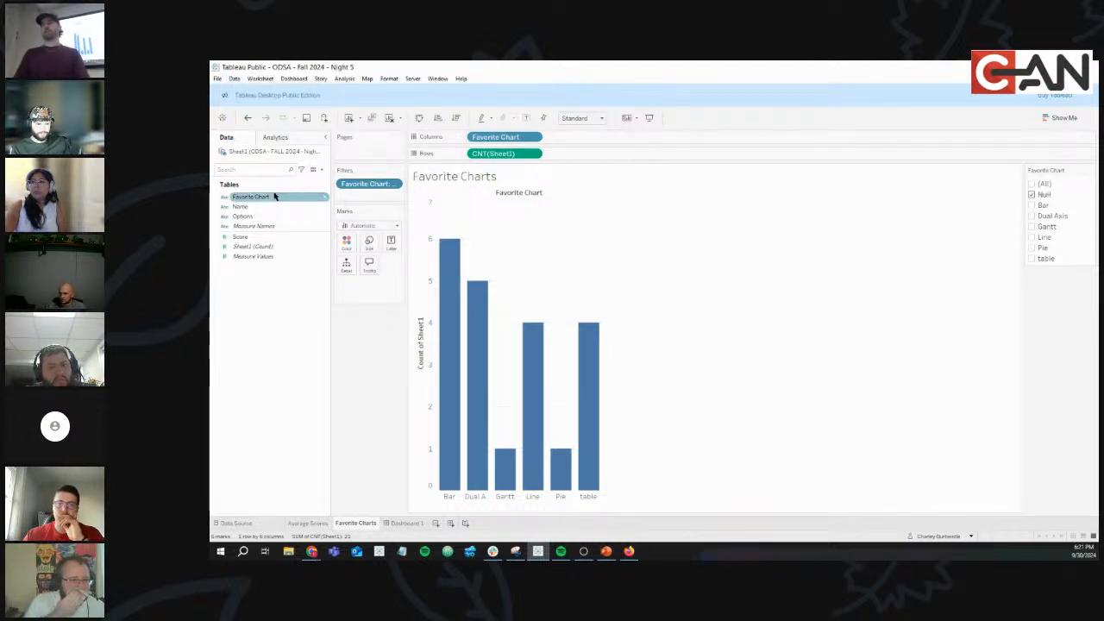
pyautogui.rightClick(267, 152)
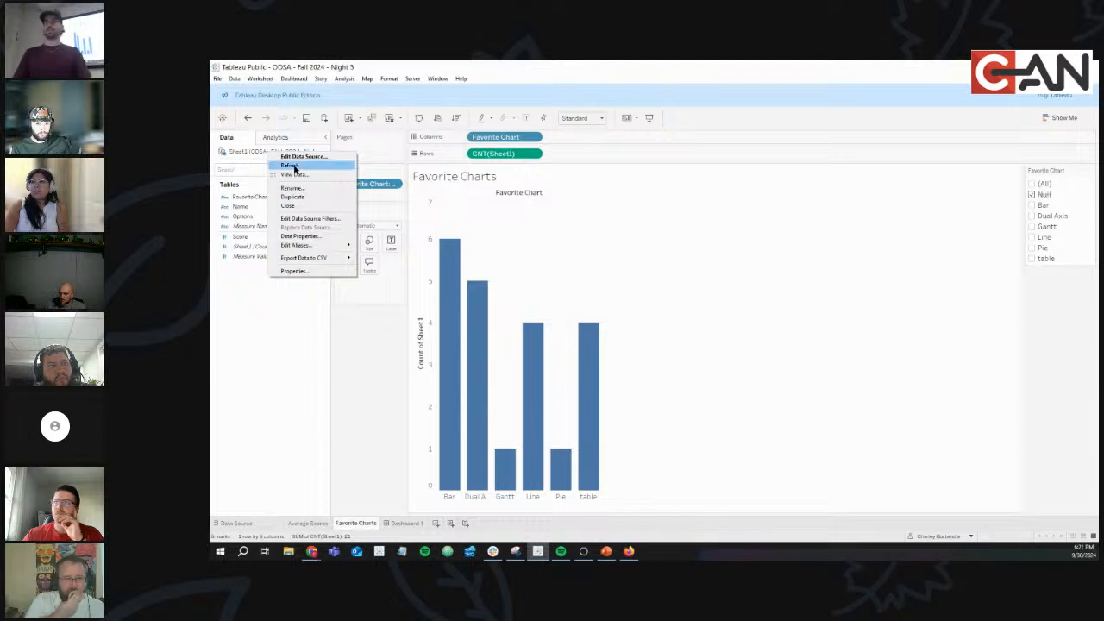
pyautogui.click(387, 375)
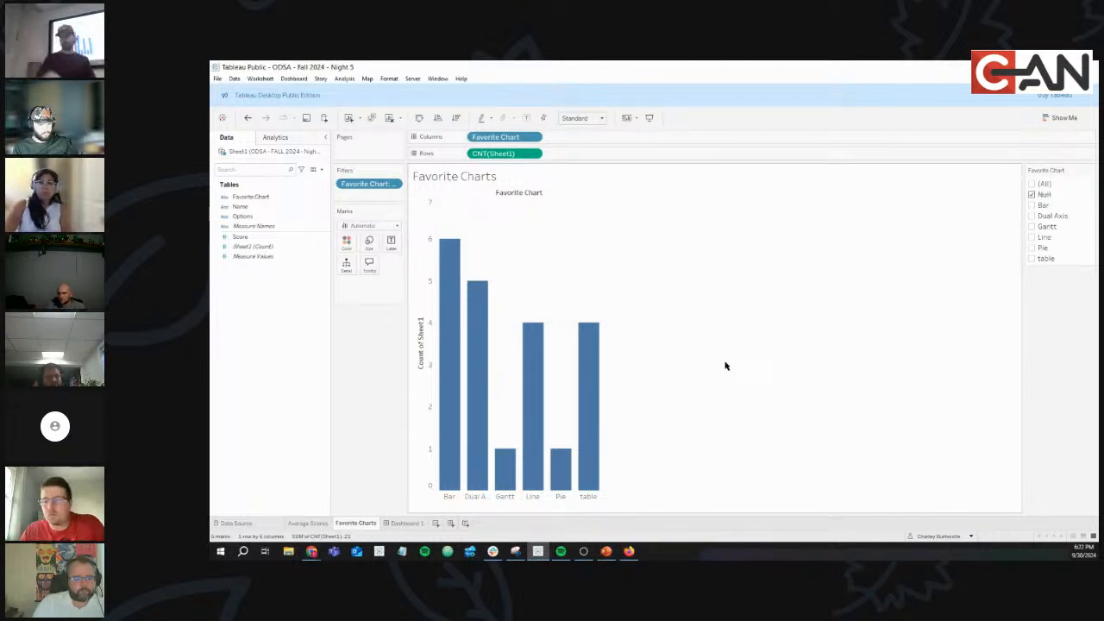
# Request another data refresh for the published dashboard and reload it.
pyautogui.click(311, 553)
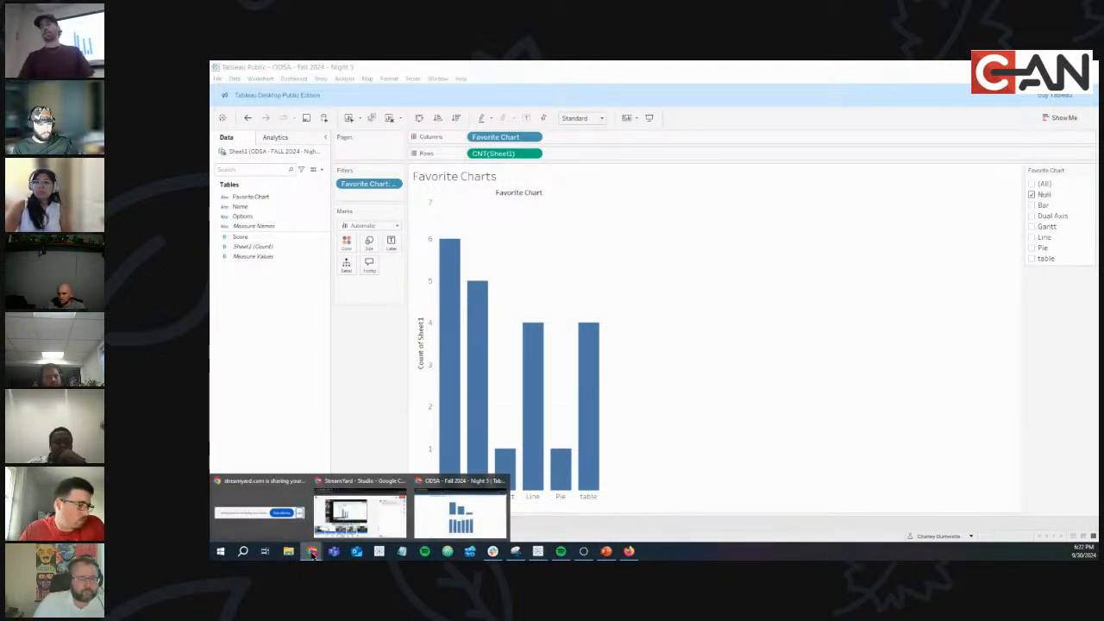
pyautogui.click(461, 514)
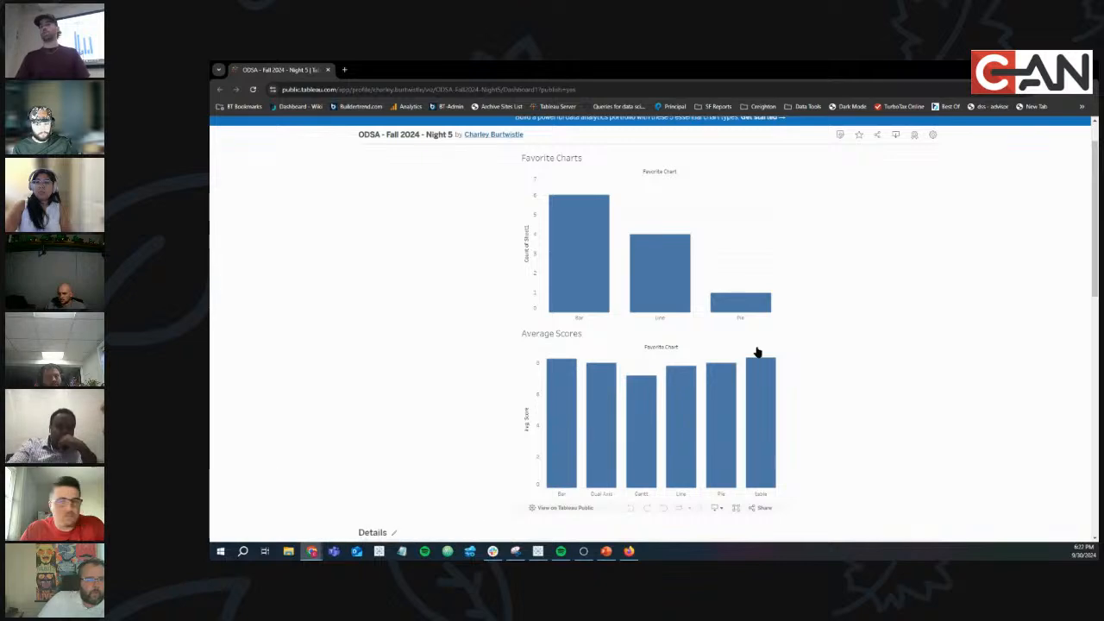
pyautogui.scroll(-3, 918, 321)
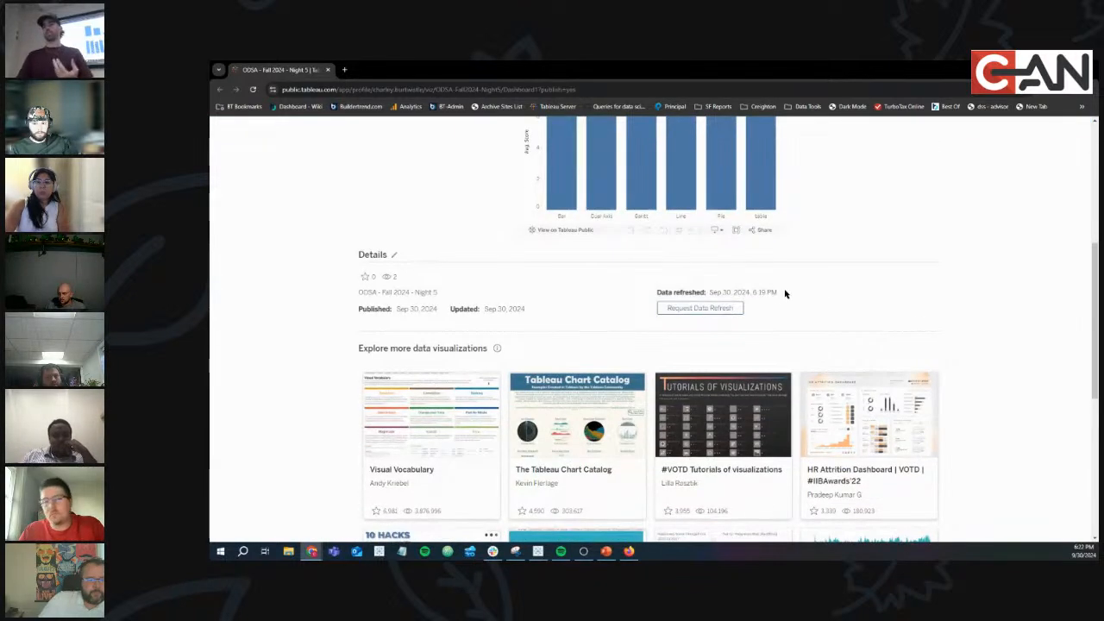
pyautogui.scroll(2, 366, 200)
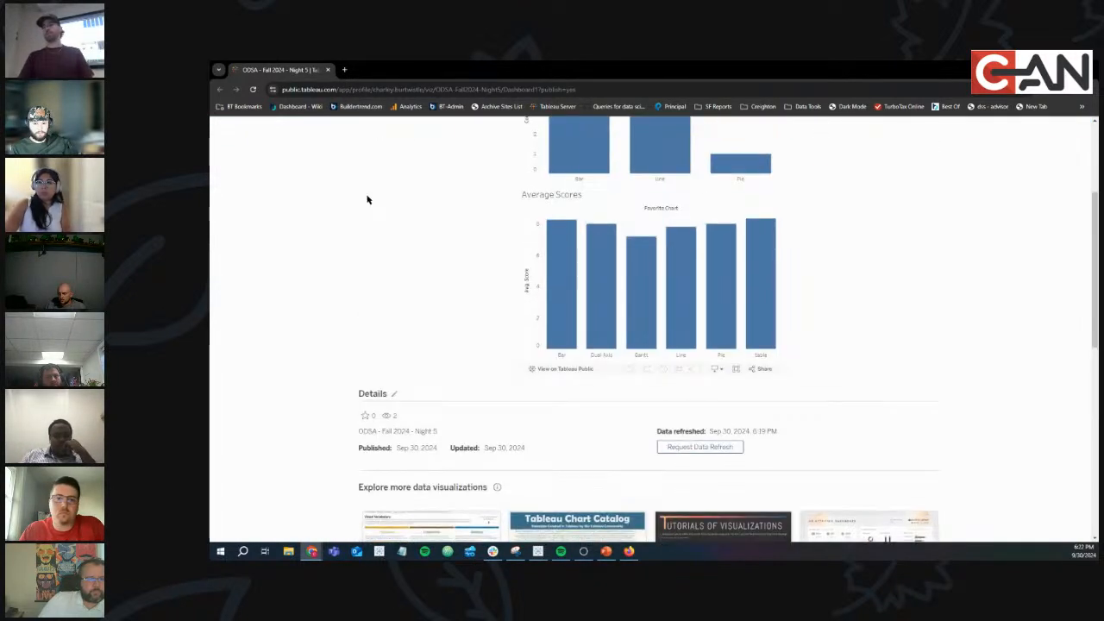
pyautogui.click(719, 451)
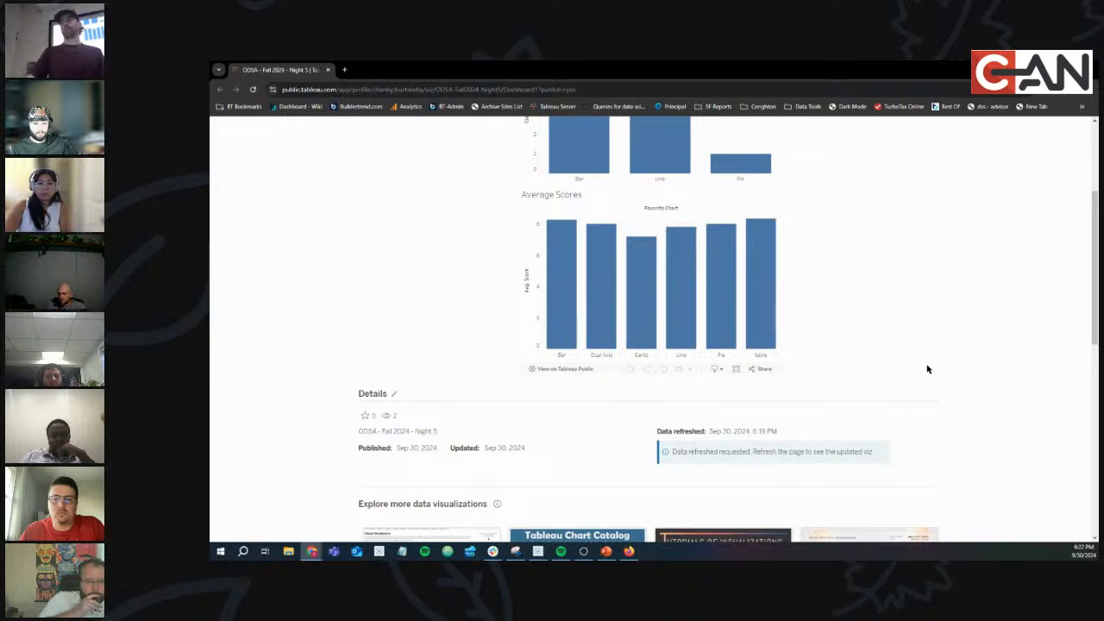
pyautogui.click(253, 89)
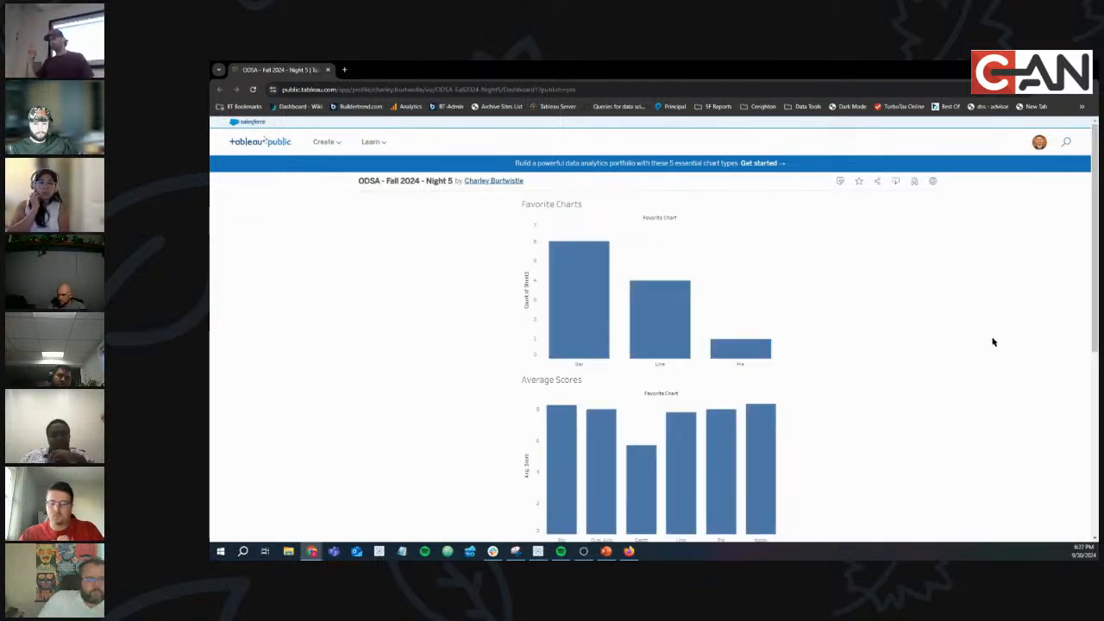
# Check the Data refreshed timestamp in the dashboard's Details.
pyautogui.scroll(-3, 821, 323)
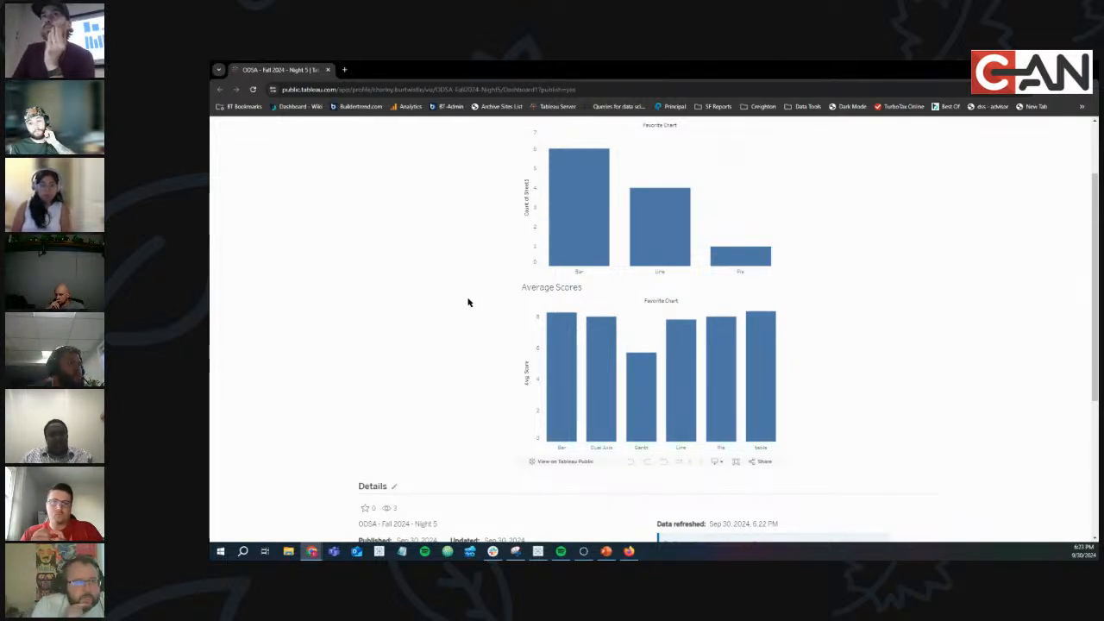
pyautogui.scroll(-2, 468, 302)
pyautogui.scroll(-1, 468, 302)
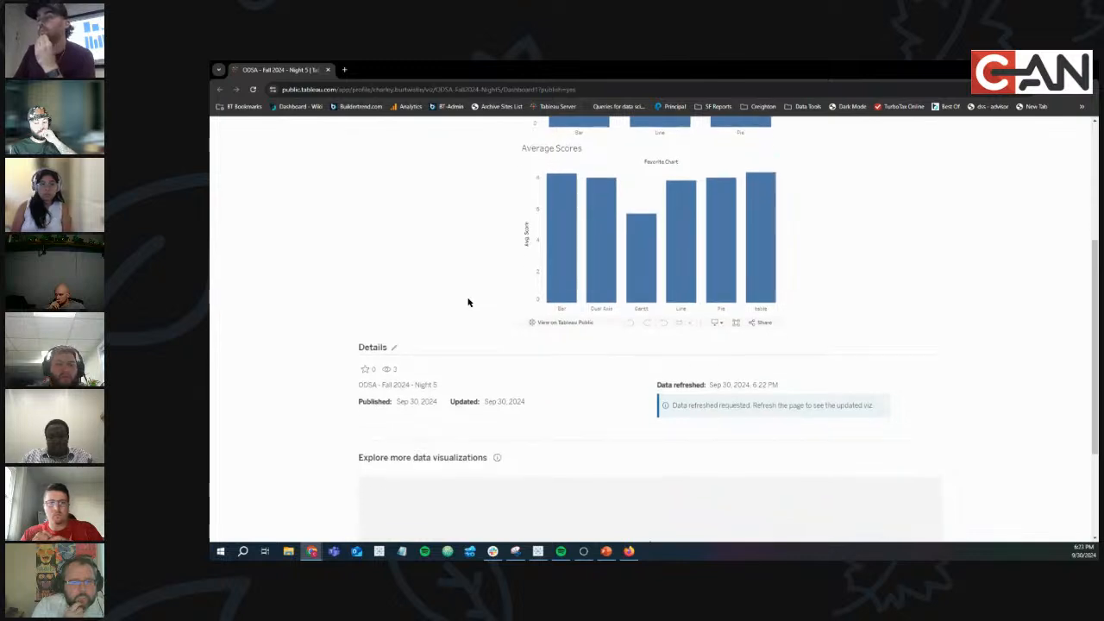
pyautogui.moveTo(774, 385); pyautogui.dragTo(653, 385)
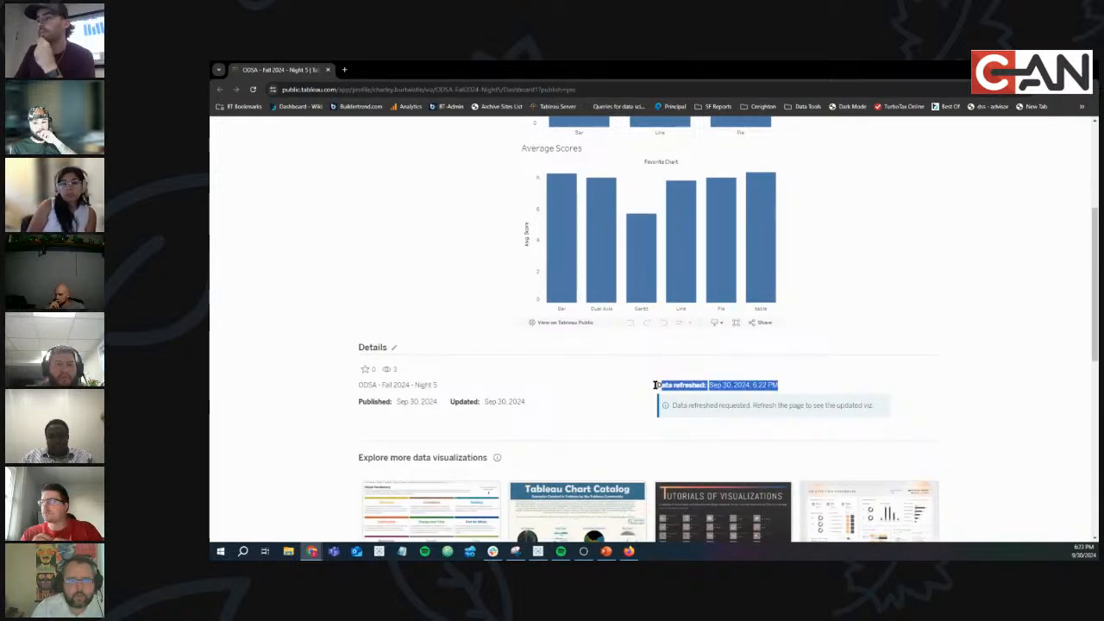
pyautogui.click(1008, 369)
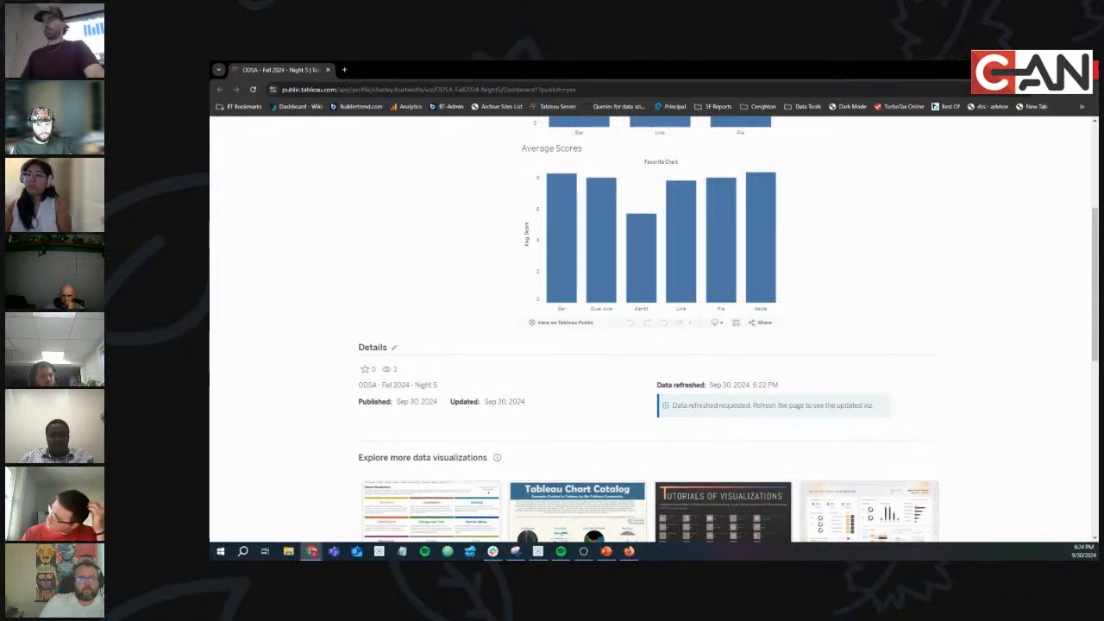
# Close the desktop Tableau workbook without saving changes.
pyautogui.hotkey('alt', 'Tab')
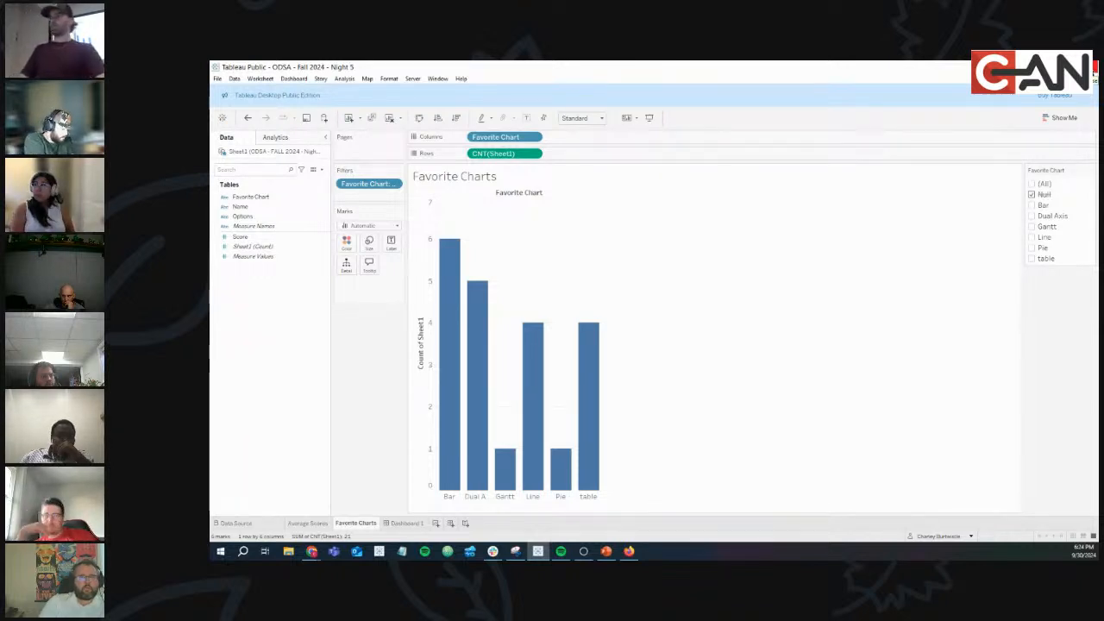
pyautogui.click(1093, 68)
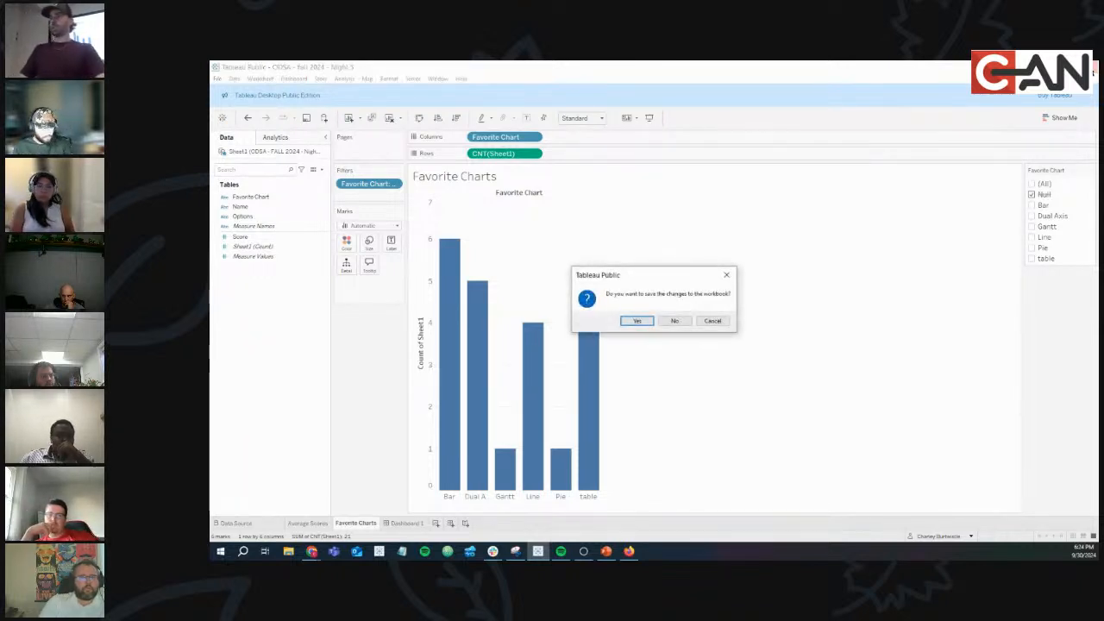
pyautogui.click(671, 321)
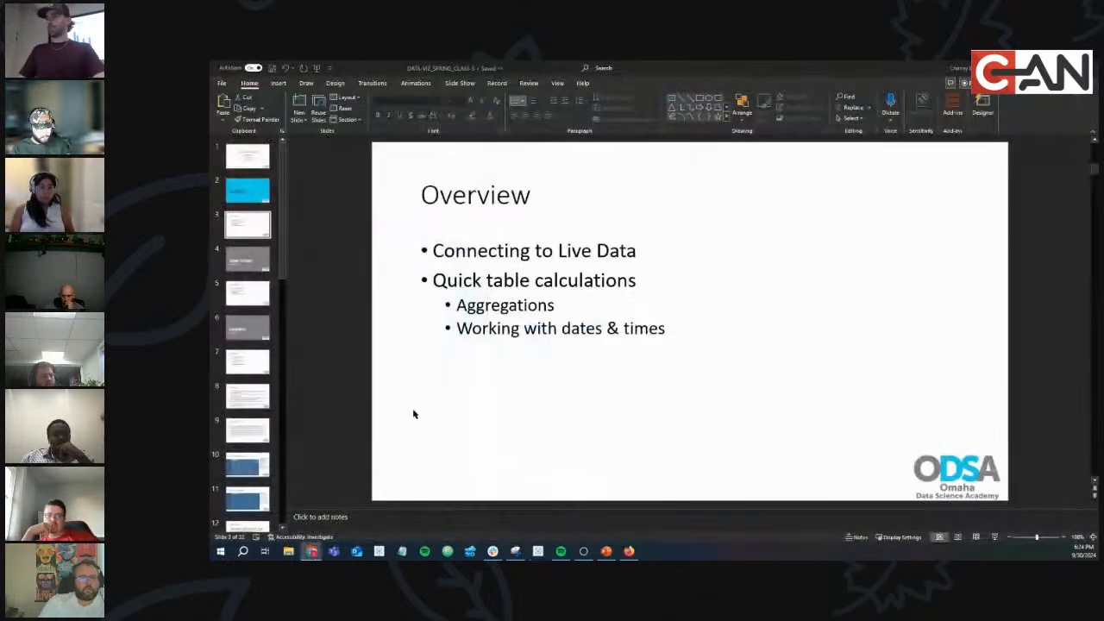
# Launch Excel from a Start search for 'ex' and create a blank workbook.
pyautogui.click(221, 551)
pyautogui.write('excel')
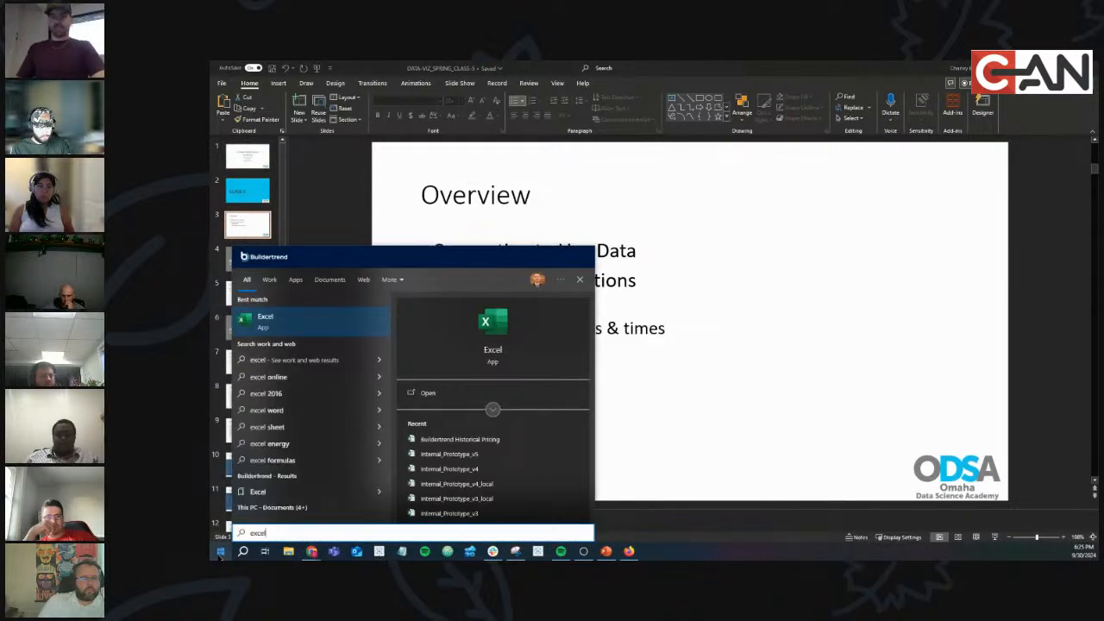
pyautogui.click(221, 552)
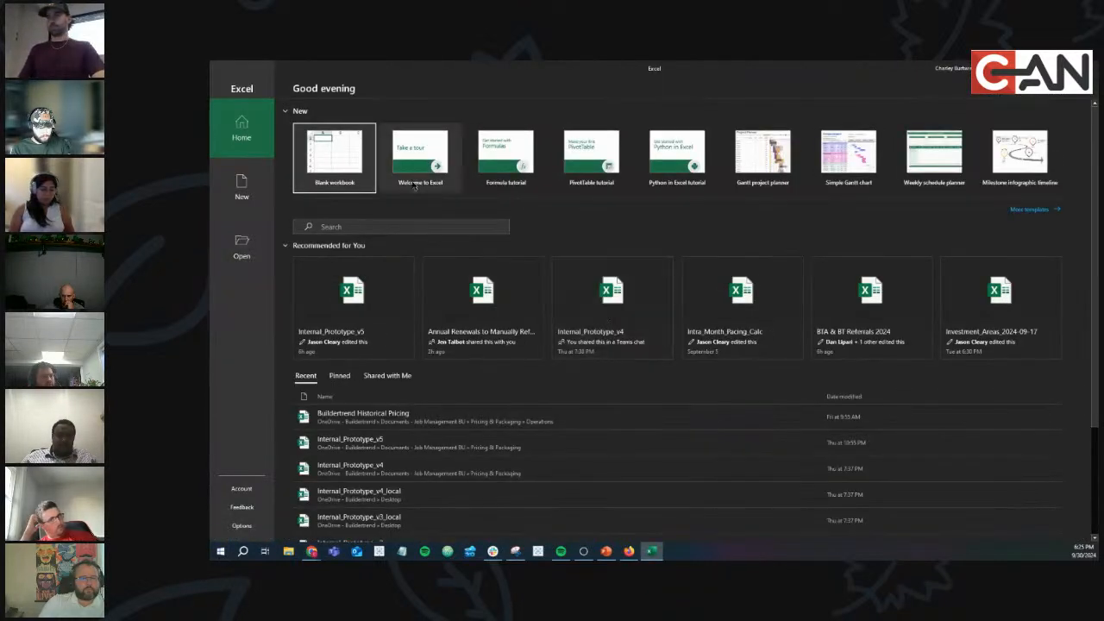
pyautogui.click(332, 164)
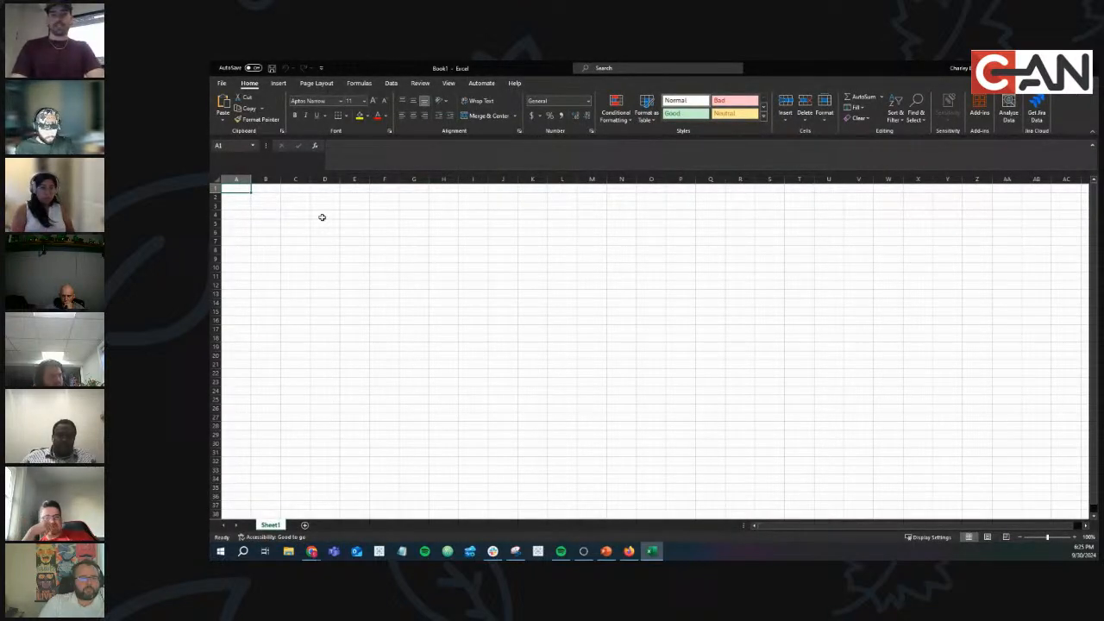
# Enter headers Name, Favorite Chart, Score and a row with a student's name, Bar, 10, then save.
pyautogui.write('Name')
pyautogui.press('Tab')
pyautogui.write('Fa')
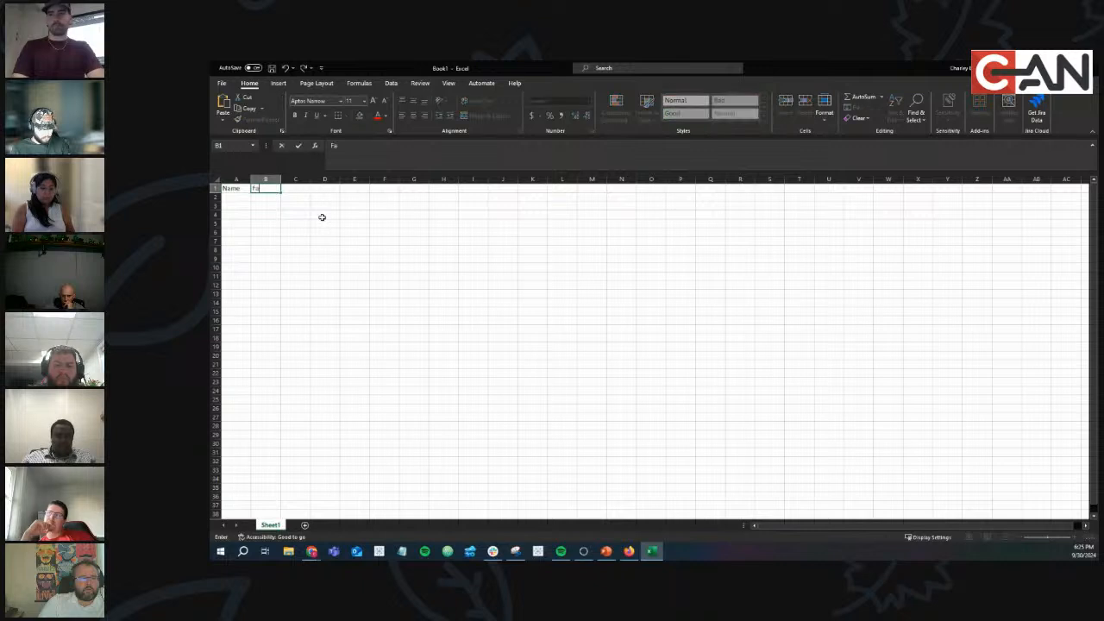
pyautogui.write('vorite Chart')
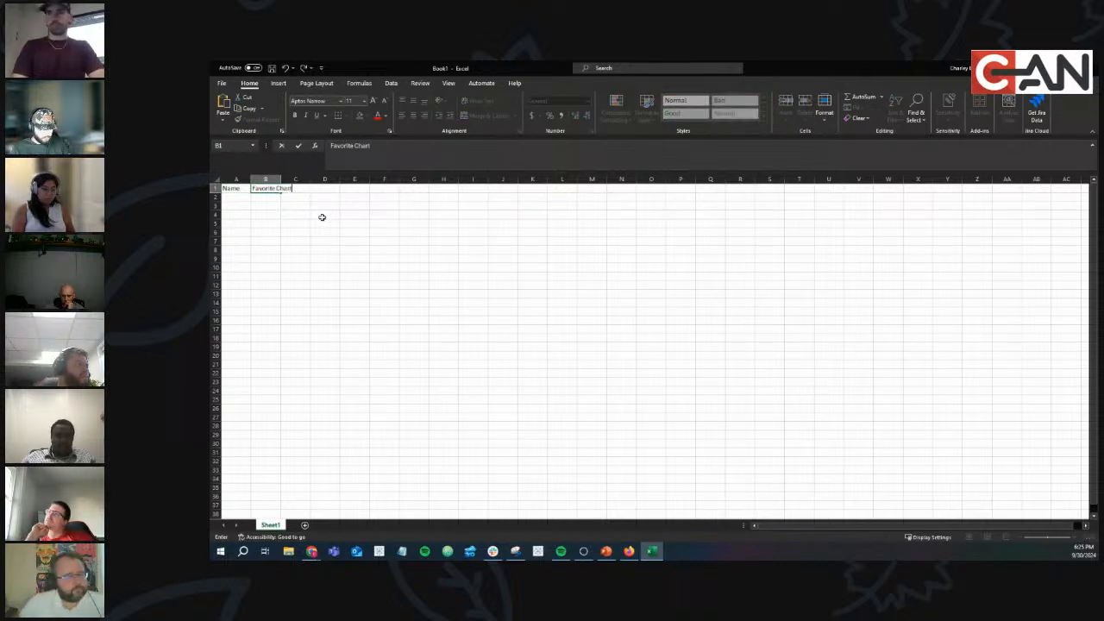
pyautogui.press('Return')
pyautogui.write('Charley')
pyautogui.press('Tab')
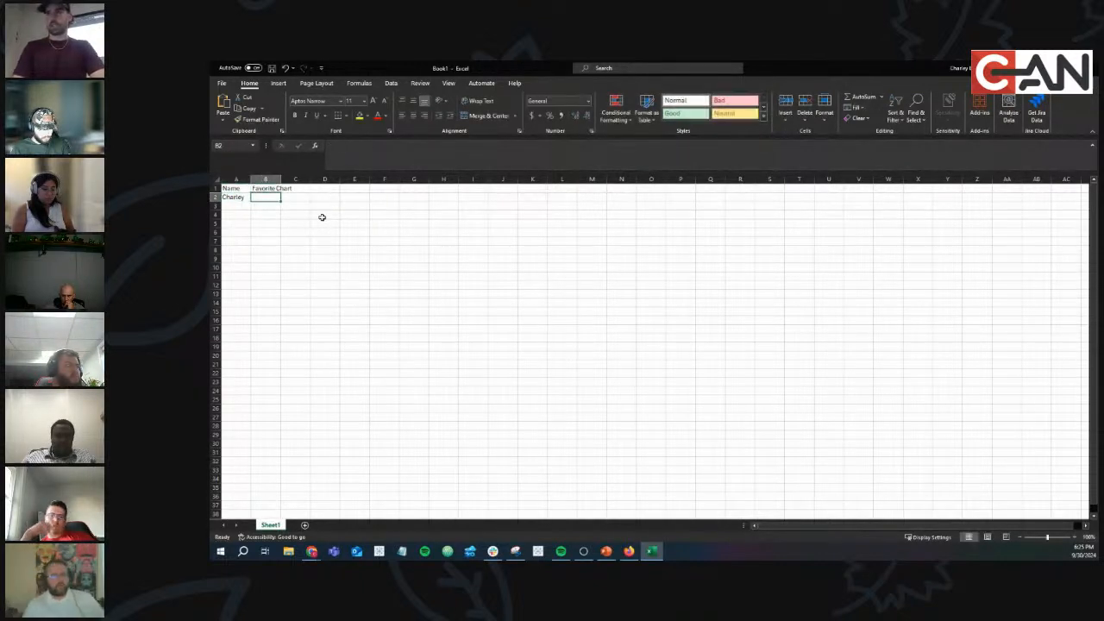
pyautogui.write('Bar')
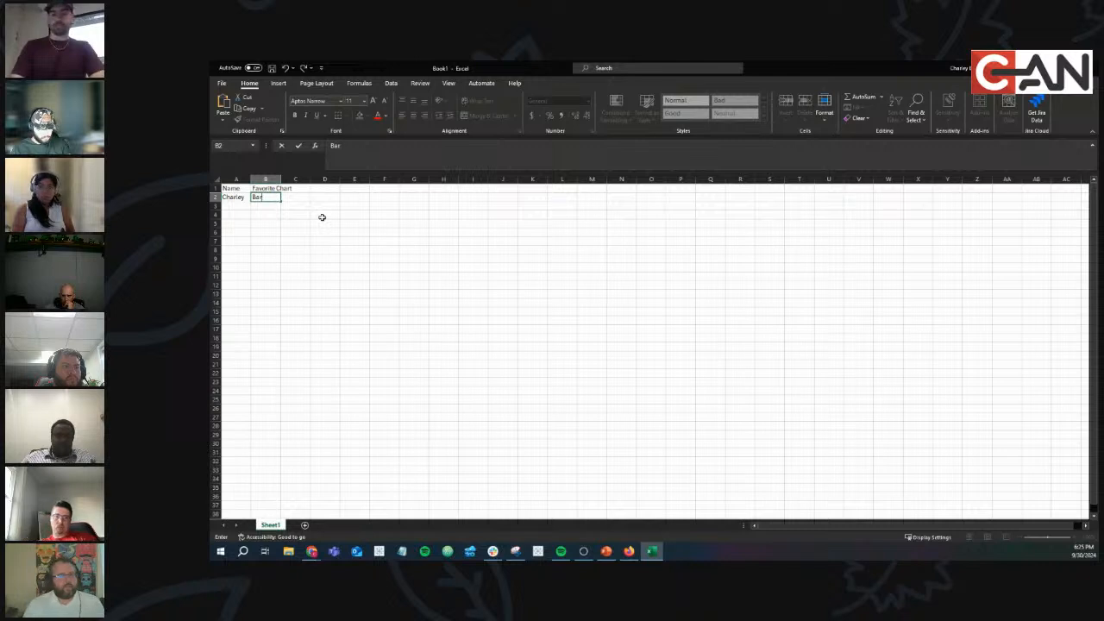
pyautogui.press('Tab')
pyautogui.press('Up')
pyautogui.write('Score')
pyautogui.press('Return')
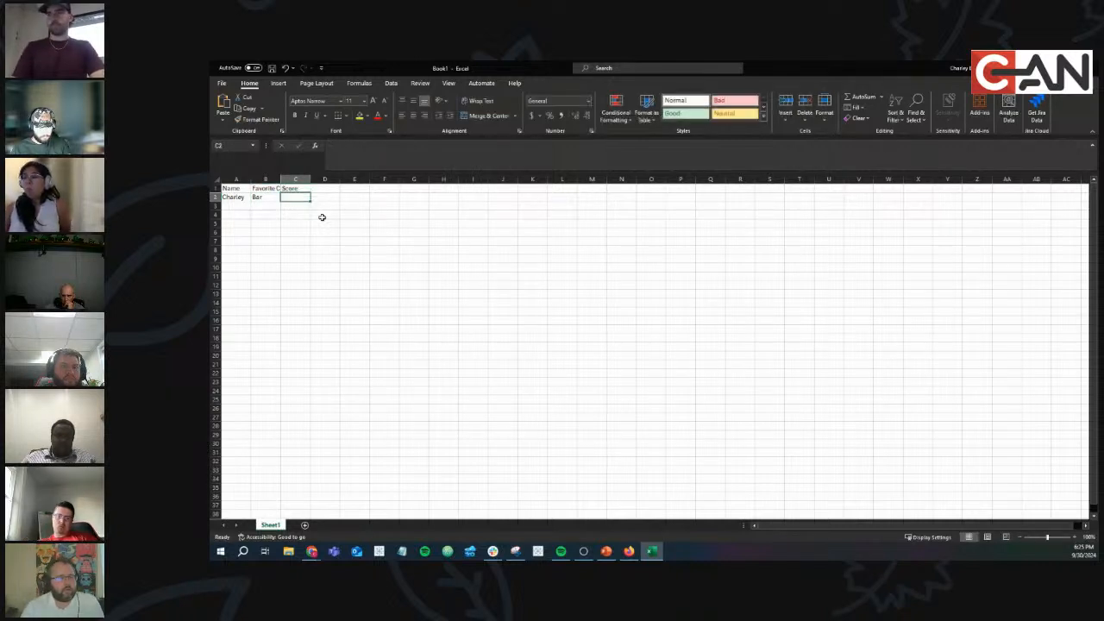
pyautogui.write('10')
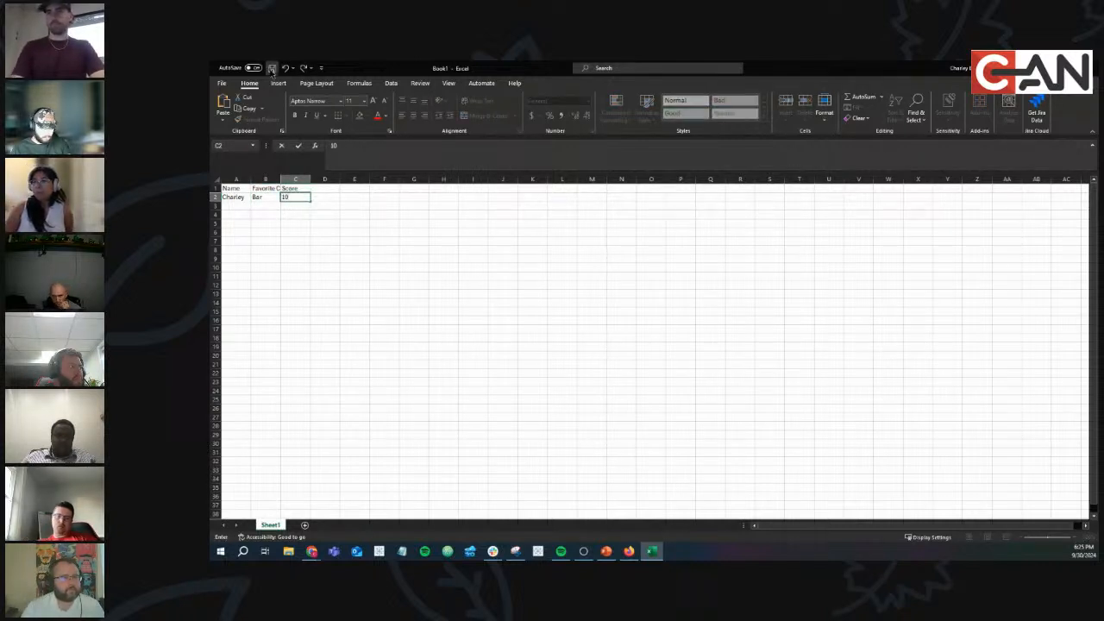
pyautogui.click(271, 67)
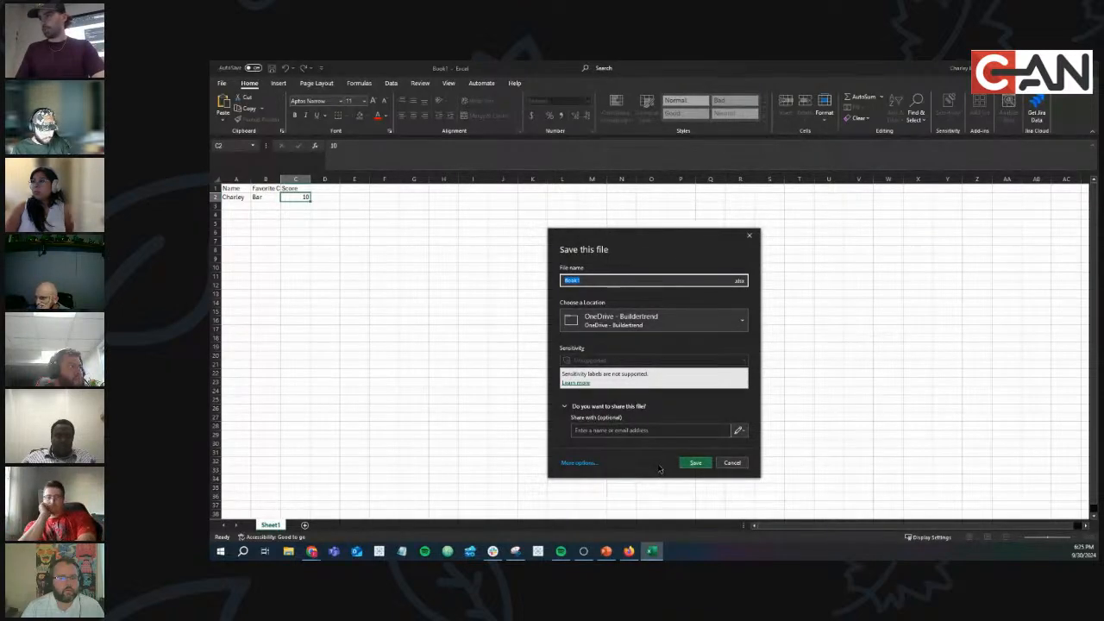
# Save the workbook as 'night 5' in the DATA VIZ folder, then return to Tableau Public.
pyautogui.click(576, 463)
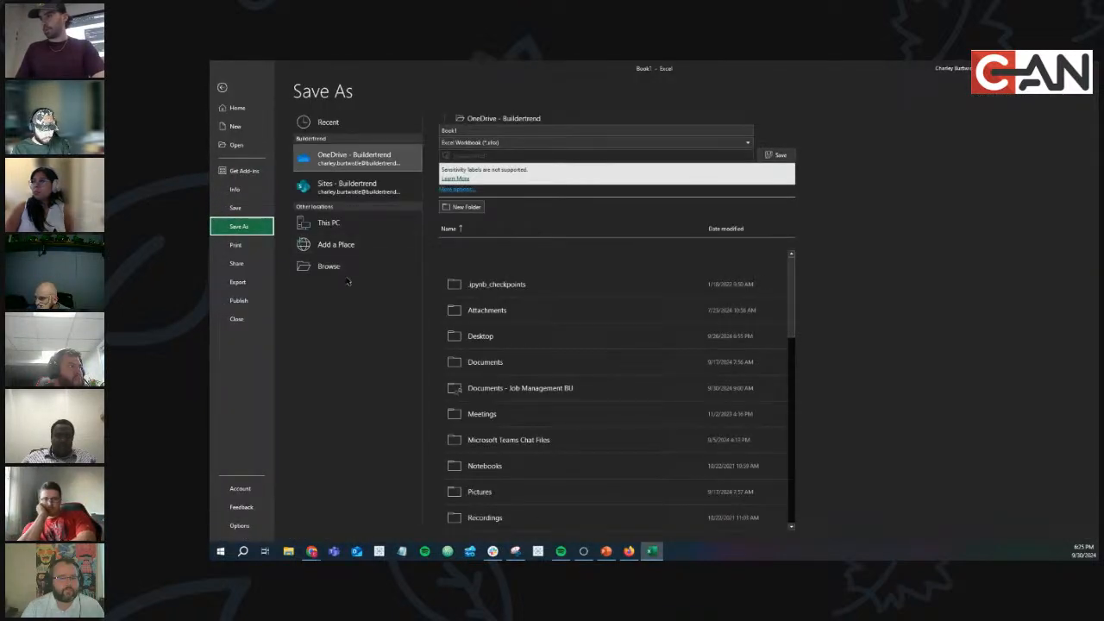
pyautogui.click(332, 265)
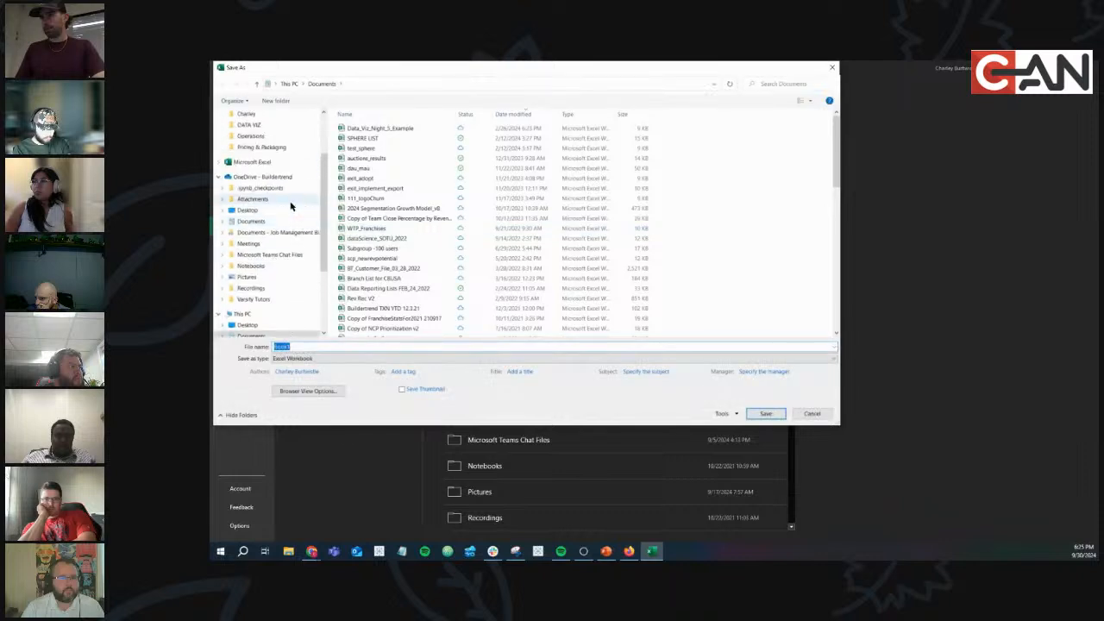
pyautogui.click(261, 200)
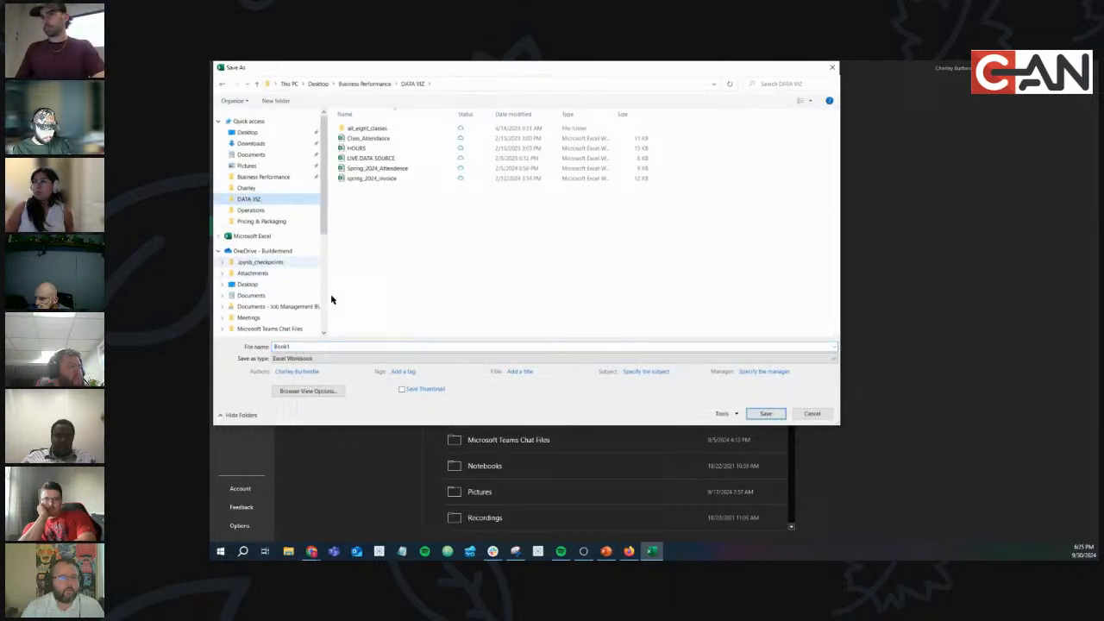
pyautogui.click(355, 348)
pyautogui.write('night 5')
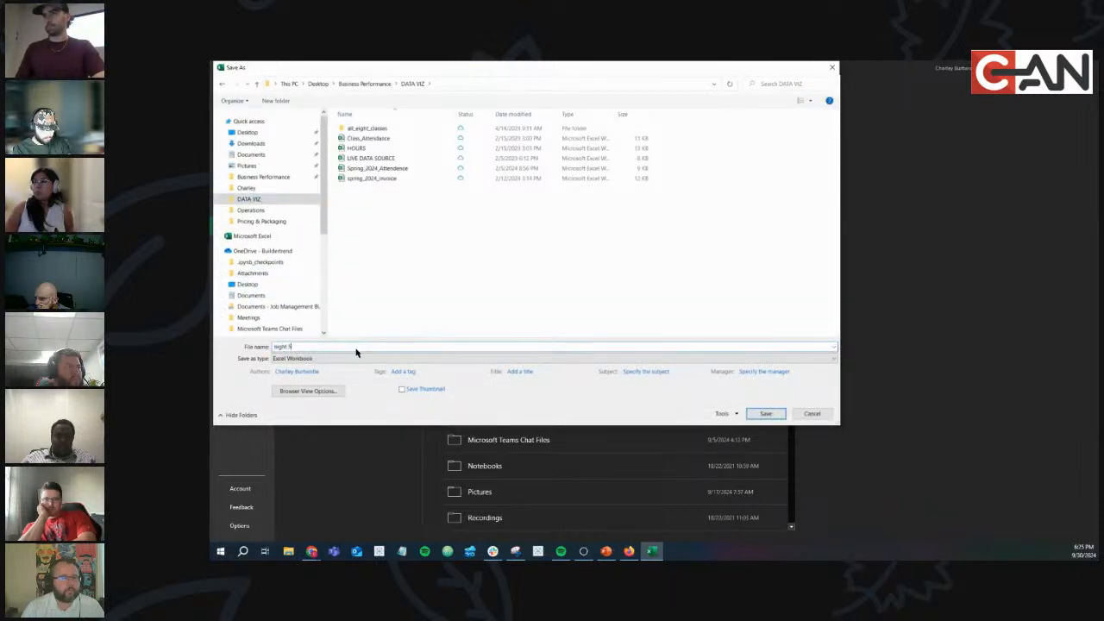
pyautogui.click(776, 414)
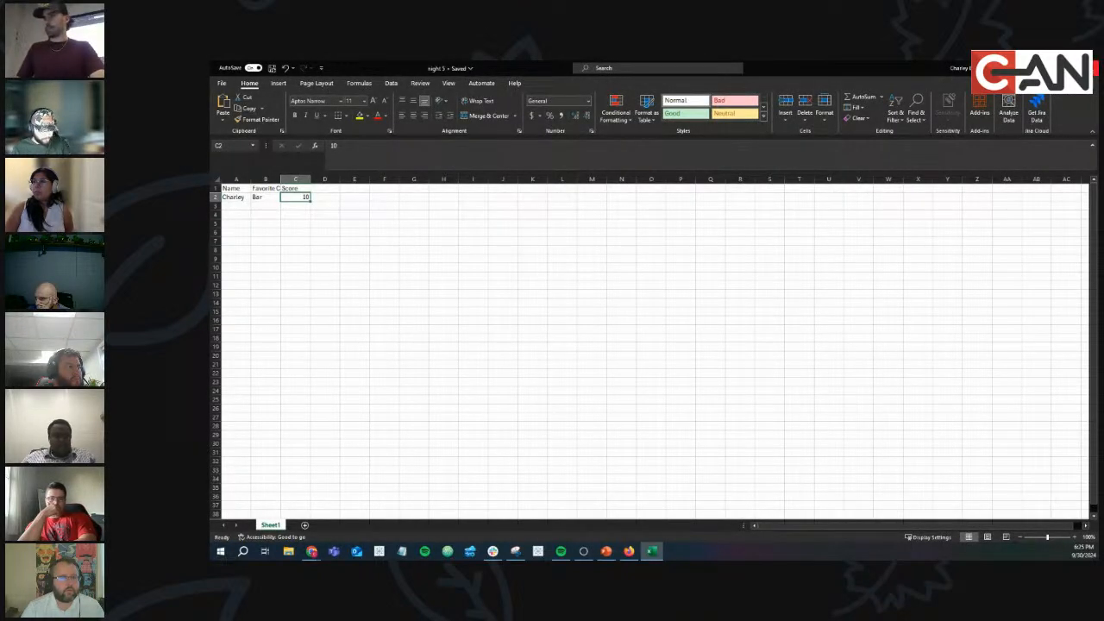
pyautogui.click(539, 551)
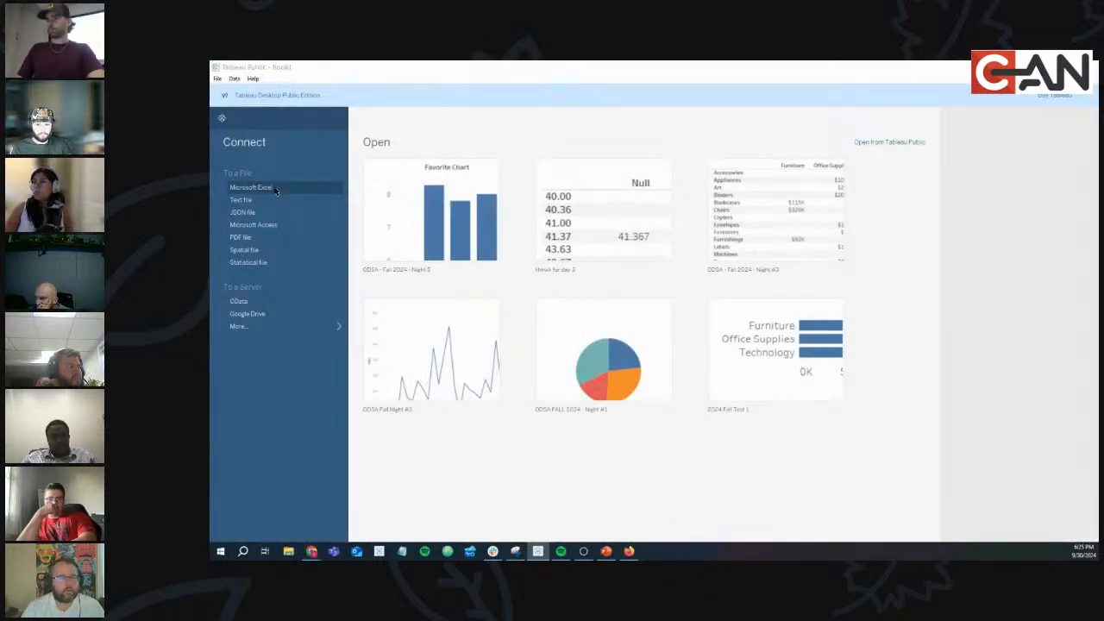
# Connect Tableau to the night 5 Excel workbook in the DATA VIZ folder.
pyautogui.click(275, 191)
pyautogui.scroll(8, 269, 197)
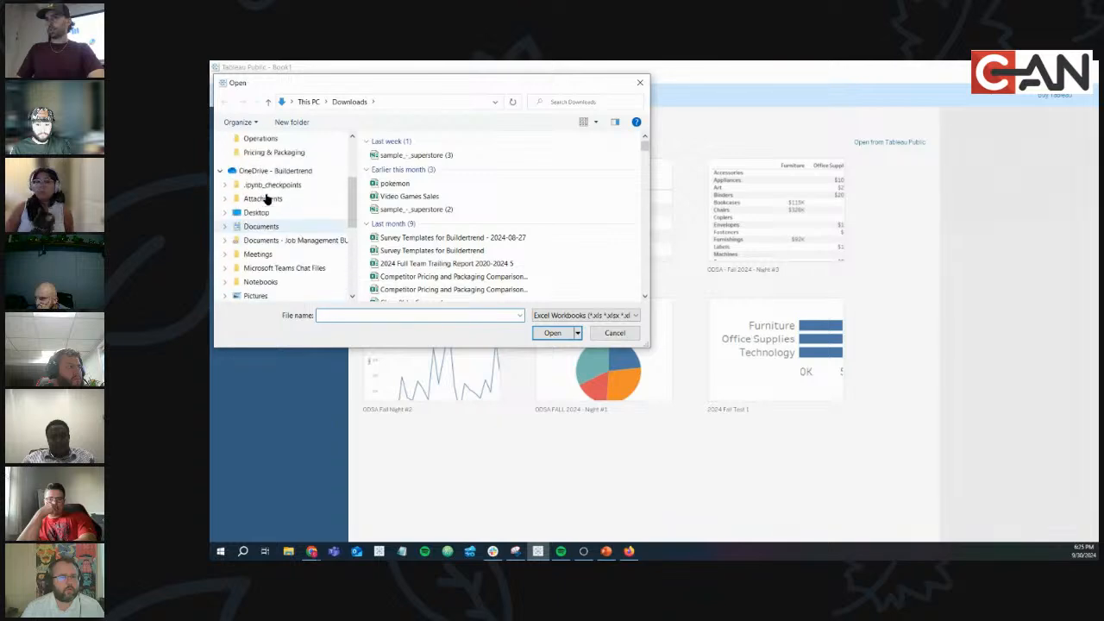
pyautogui.click(259, 207)
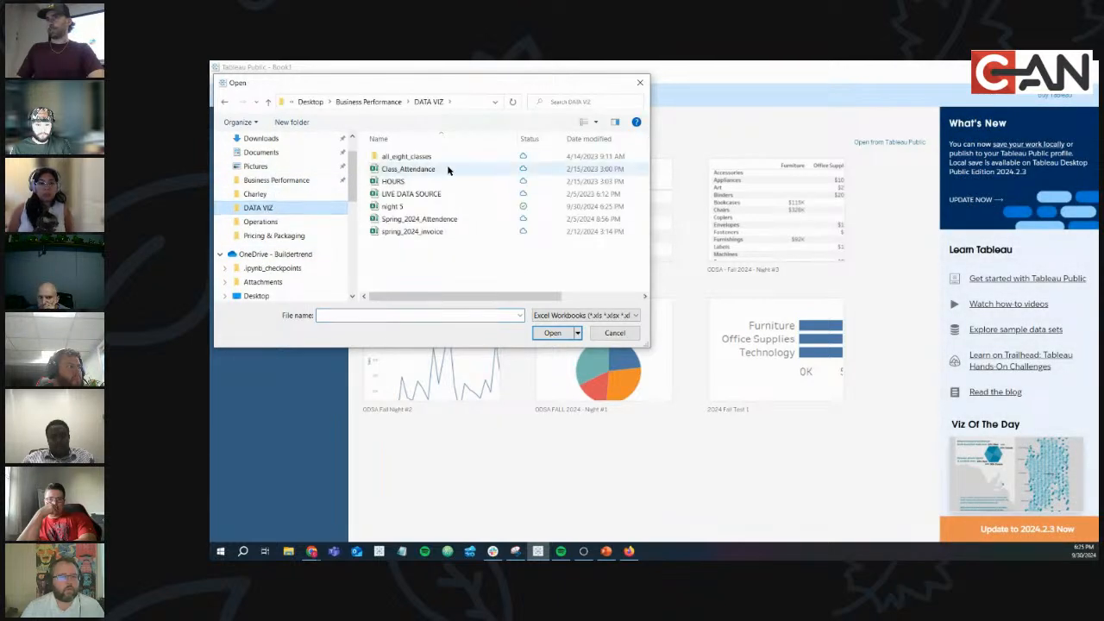
pyautogui.doubleClick(436, 207)
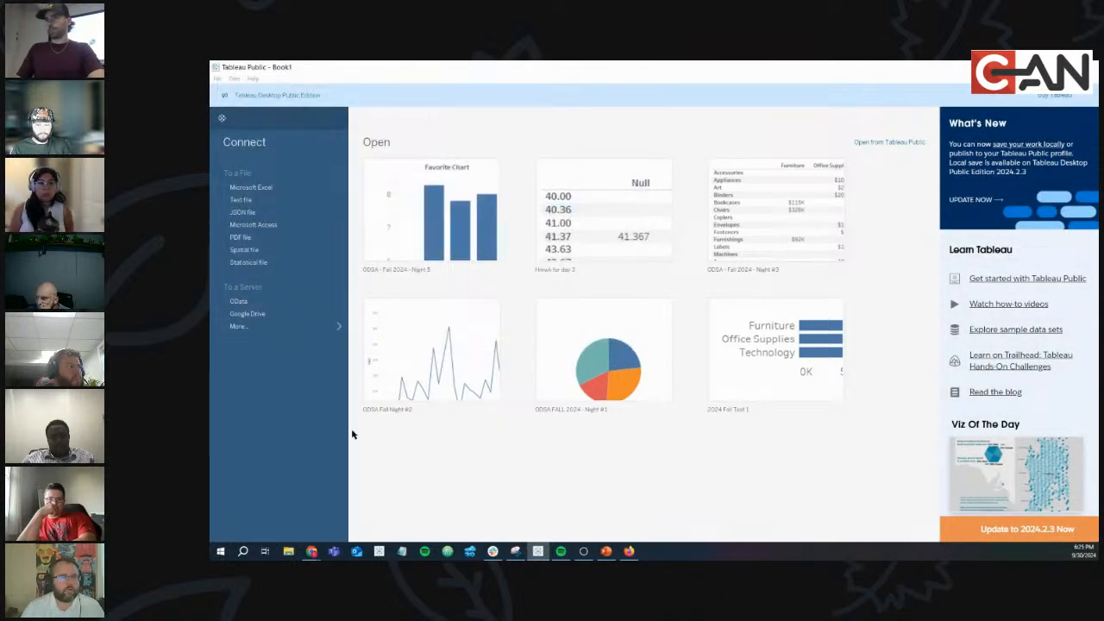
# On Sheet 1, place Name, Favorite Chart and SUM(Score) on Rows to chart Score bars.
pyautogui.click(296, 523)
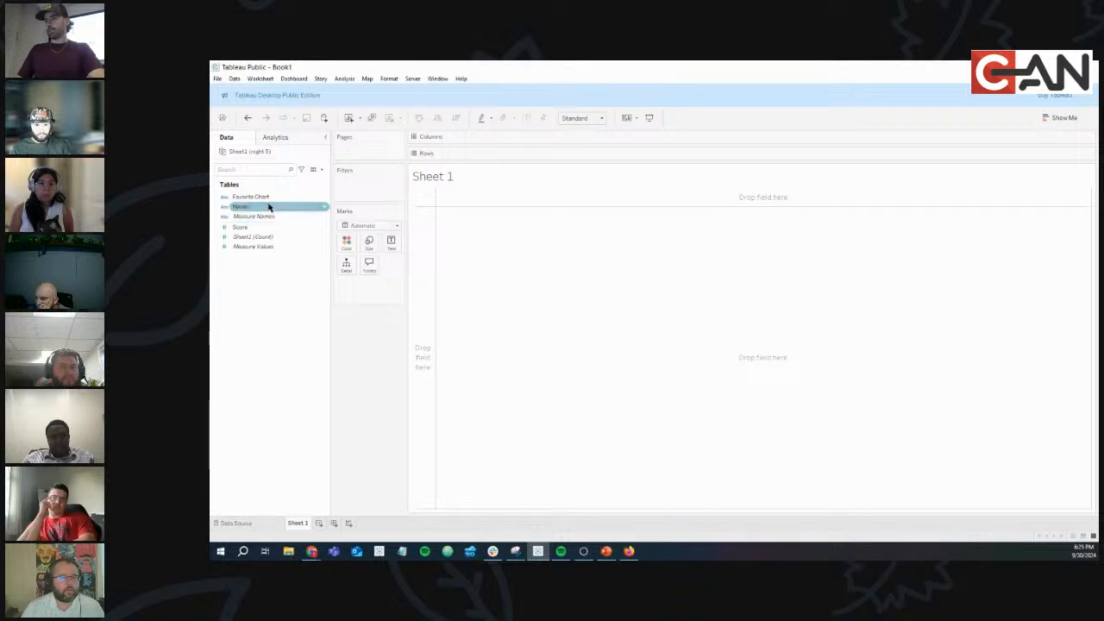
pyautogui.moveTo(268, 207); pyautogui.dragTo(531, 153)
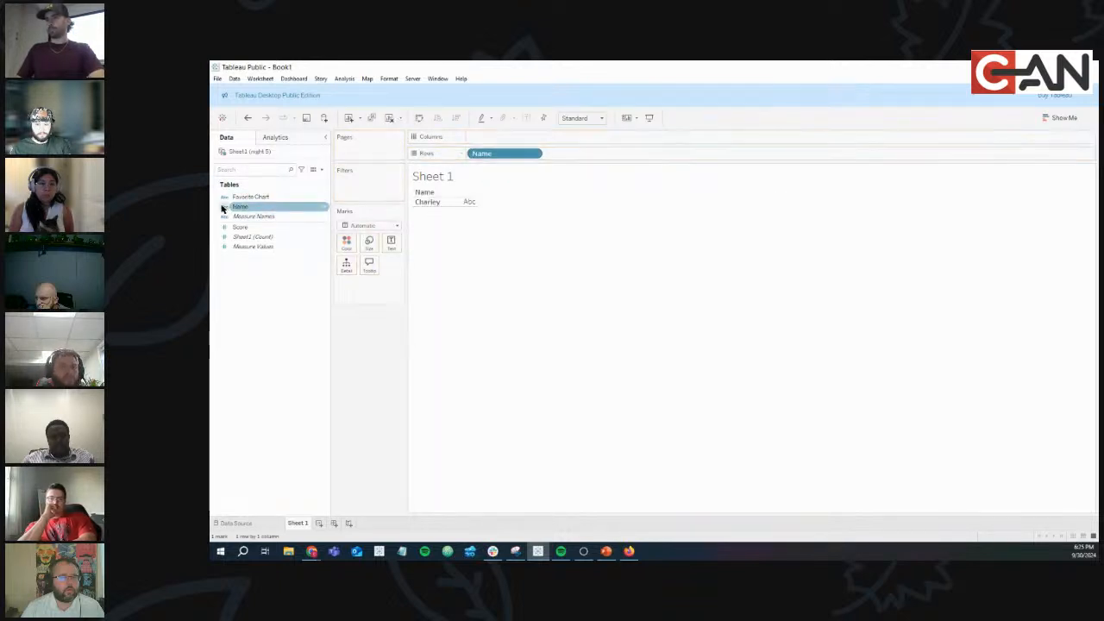
pyautogui.moveTo(247, 196); pyautogui.dragTo(586, 154)
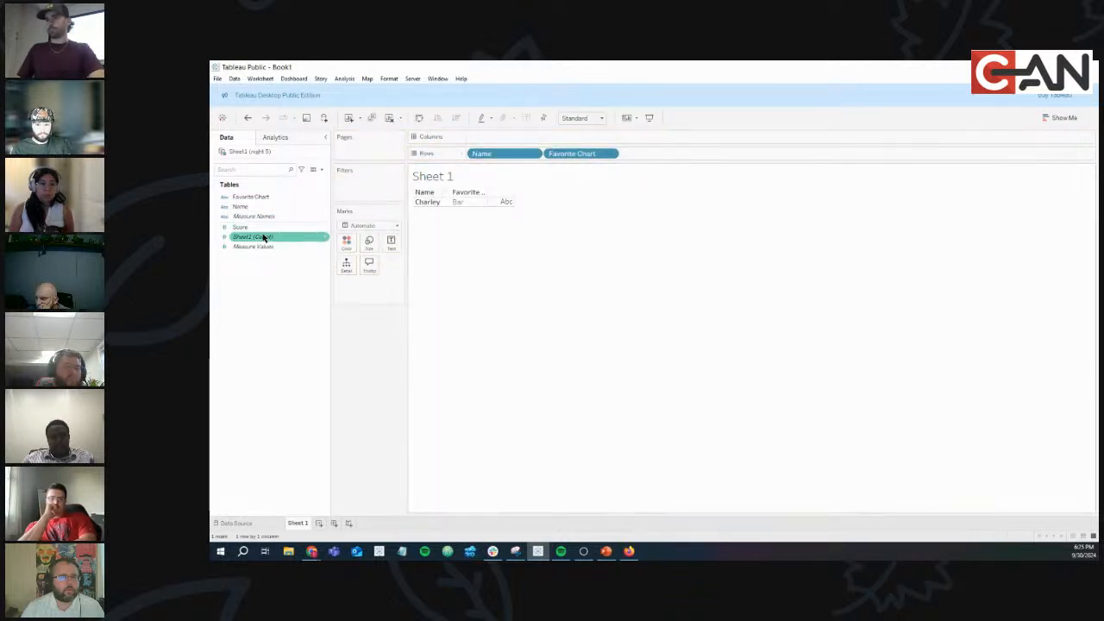
pyautogui.moveTo(256, 235); pyautogui.dragTo(670, 159)
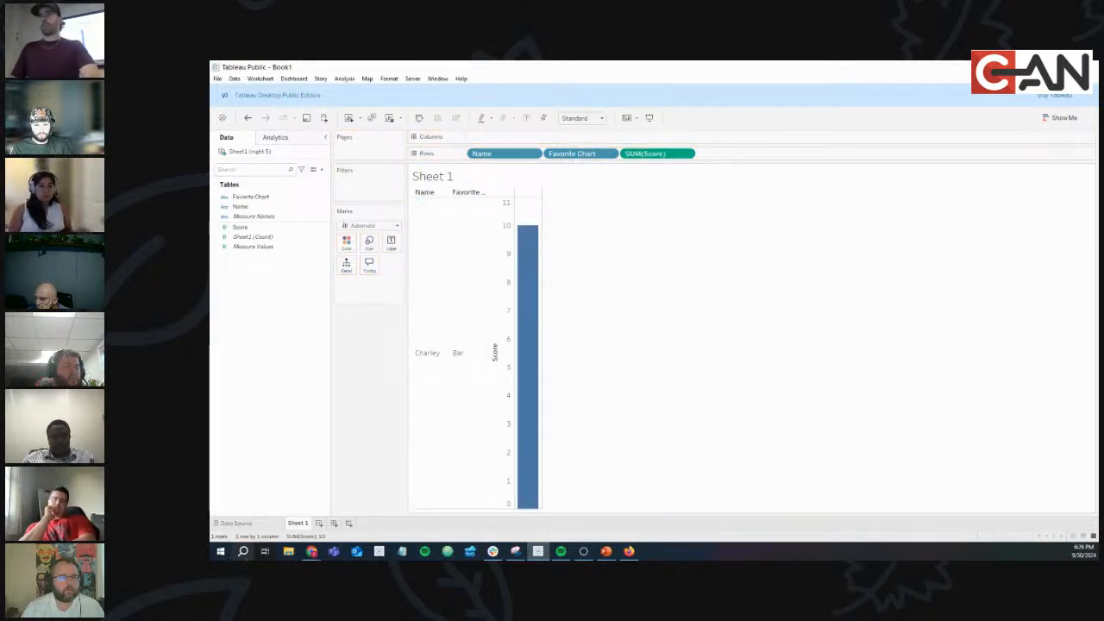
# Open the night 5 workbook from the DATA VIZ folder in Excel via File Explorer.
pyautogui.click(292, 553)
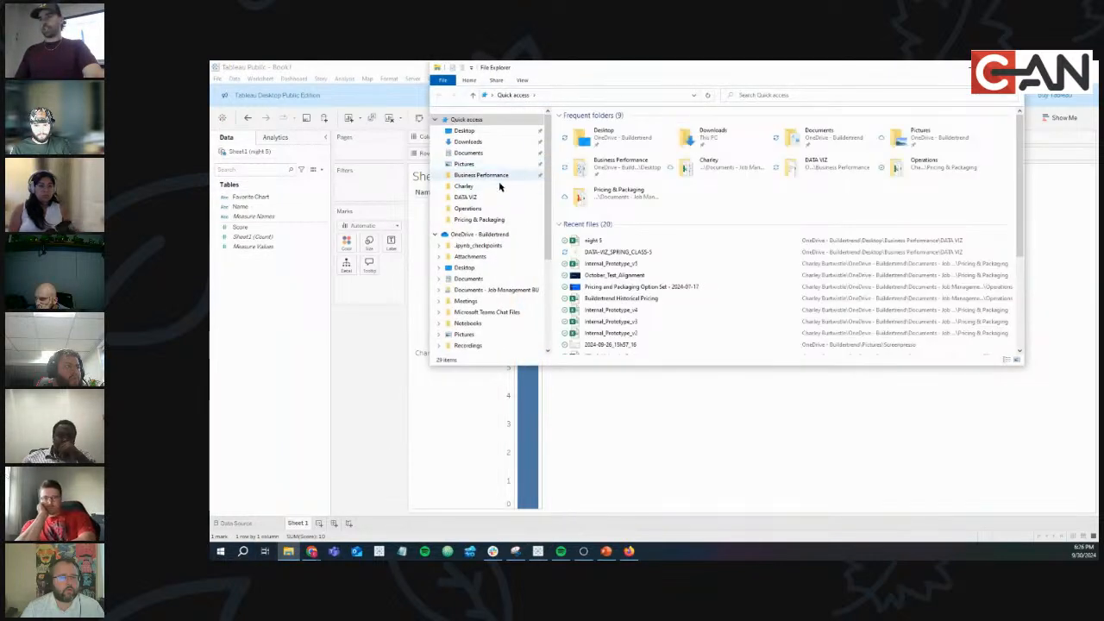
pyautogui.click(480, 200)
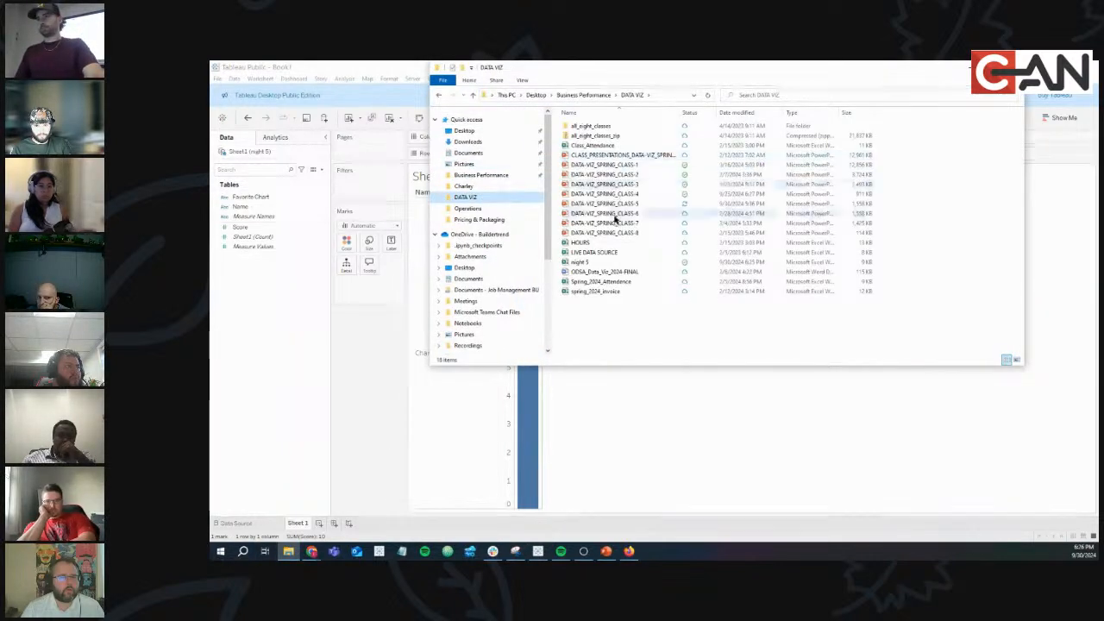
pyautogui.click(614, 263)
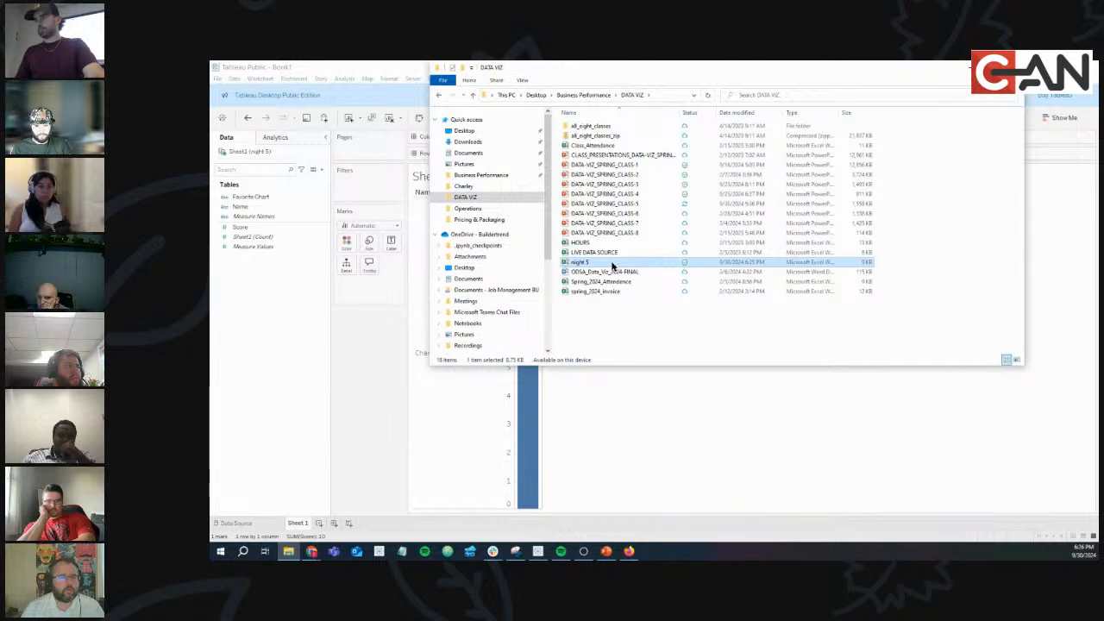
pyautogui.doubleClick(613, 266)
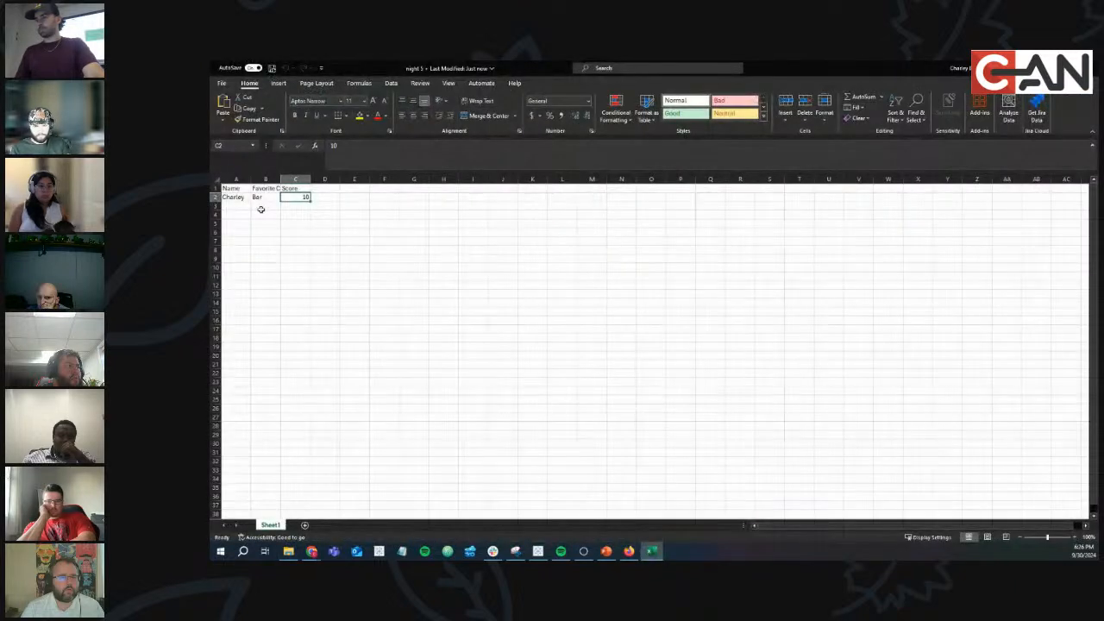
# Add a new row to the sheet: a new name, Pie, and score 9.
pyautogui.click(246, 206)
pyautogui.write('Audre')
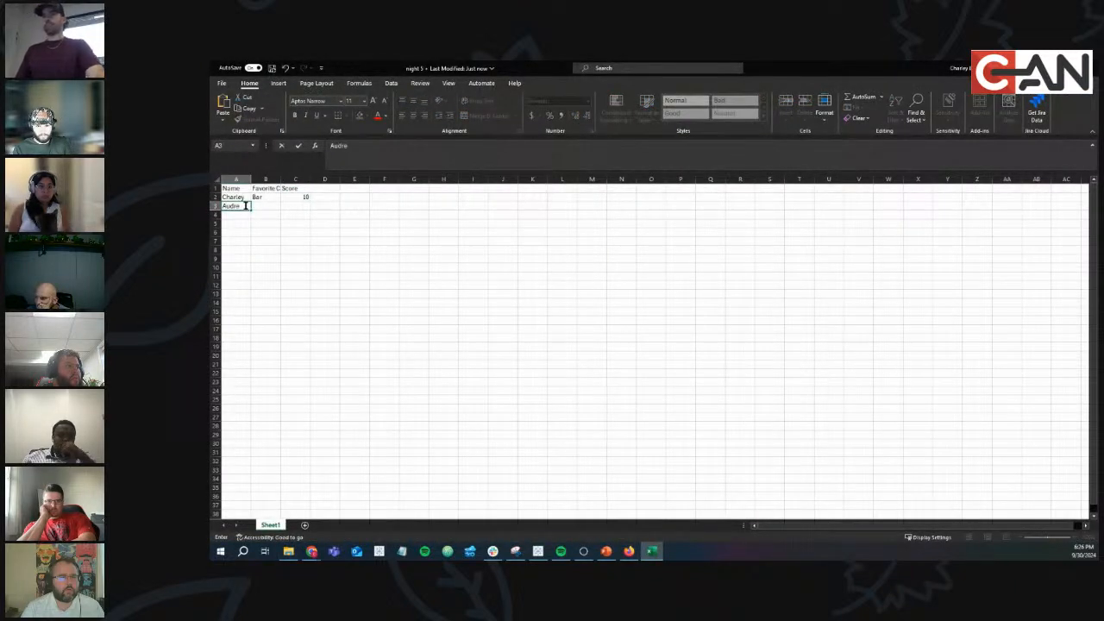
pyautogui.write('y')
pyautogui.press('Tab')
pyautogui.write('Pie')
pyautogui.press('Tab')
pyautogui.write('9')
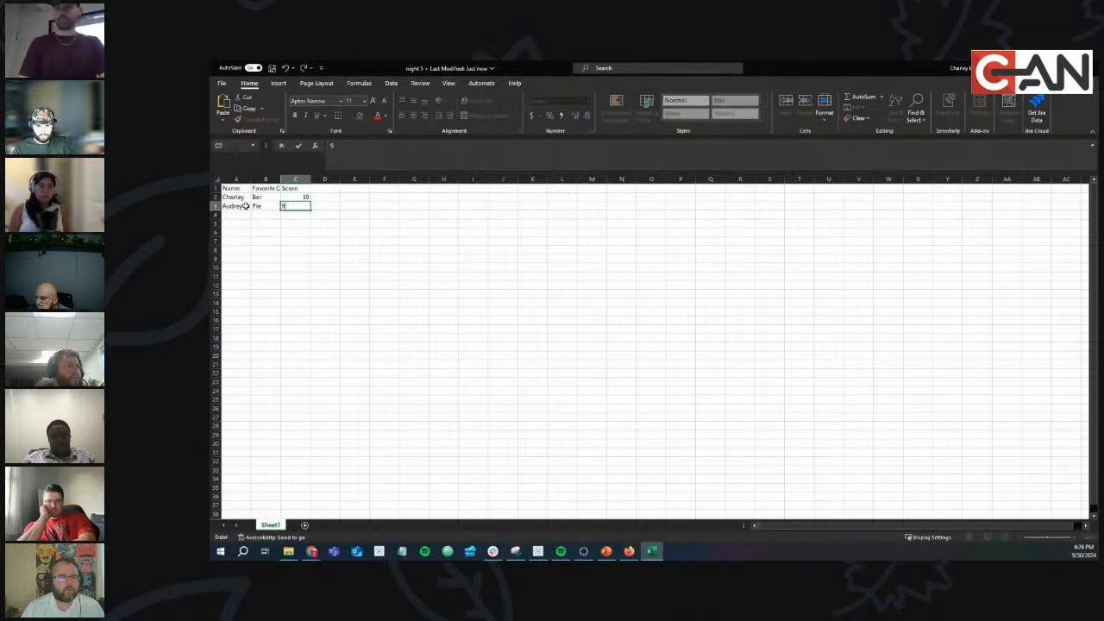
# Save the night 5 workbook, then close Excel and File Explorer.
pyautogui.click(271, 68)
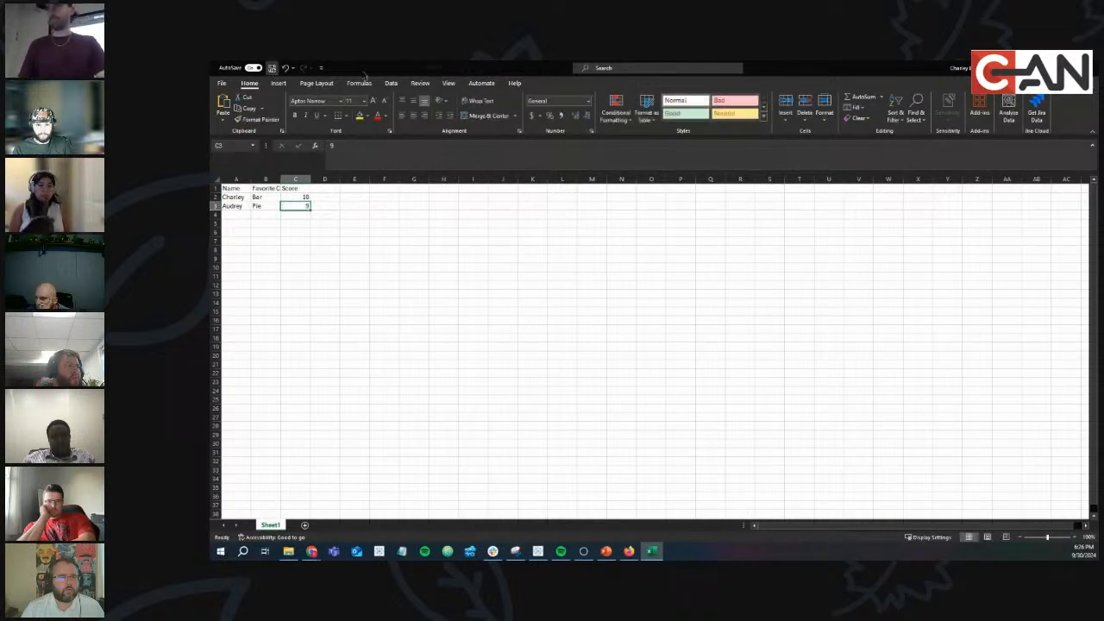
pyautogui.click(1091, 68)
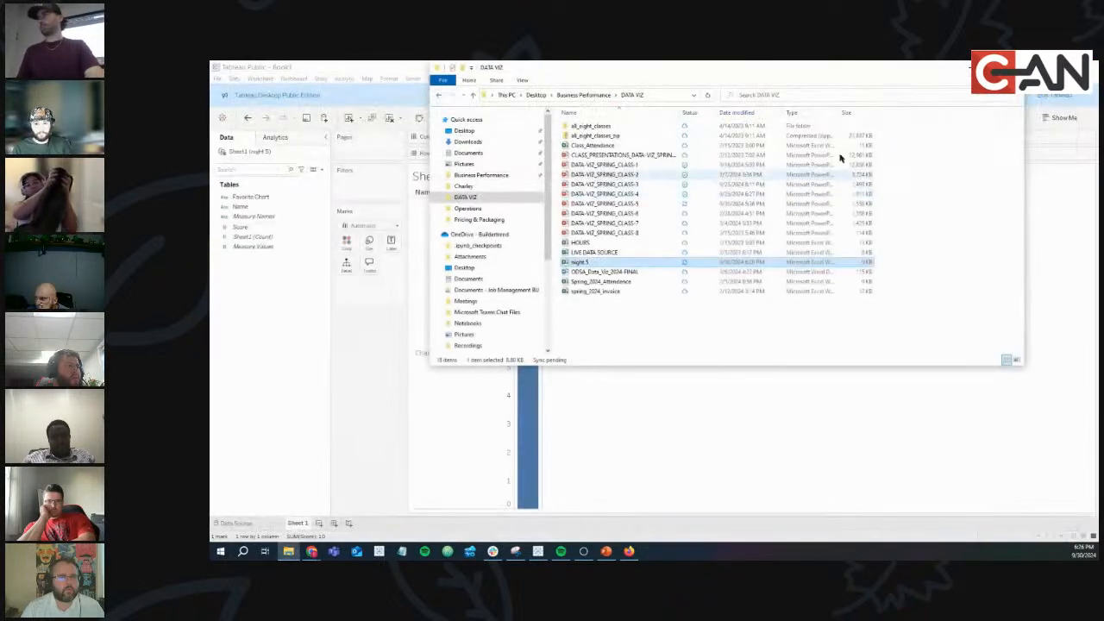
pyautogui.click(1014, 67)
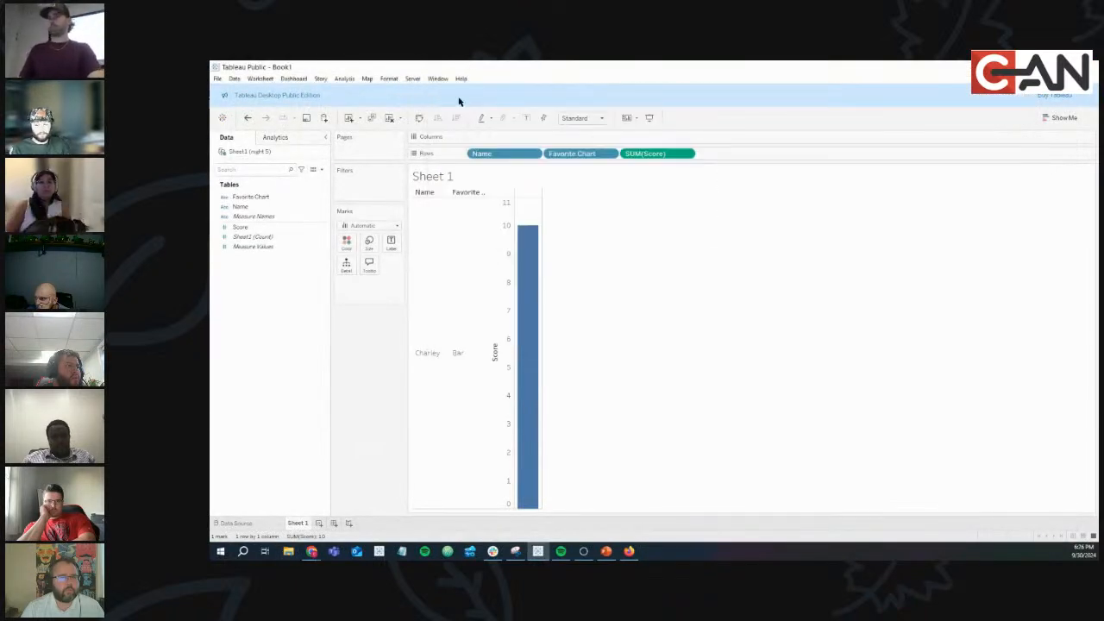
# Refresh the Sheet1 (night 5) data source and confirm the warning with Yes.
pyautogui.click(220, 81)
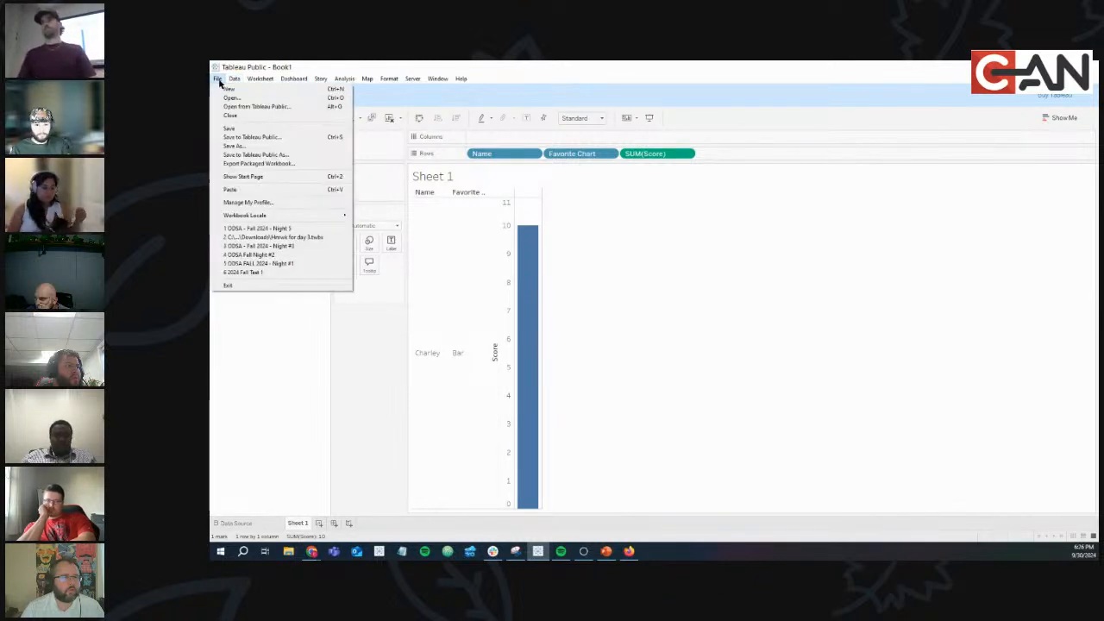
pyautogui.moveTo(237, 80)
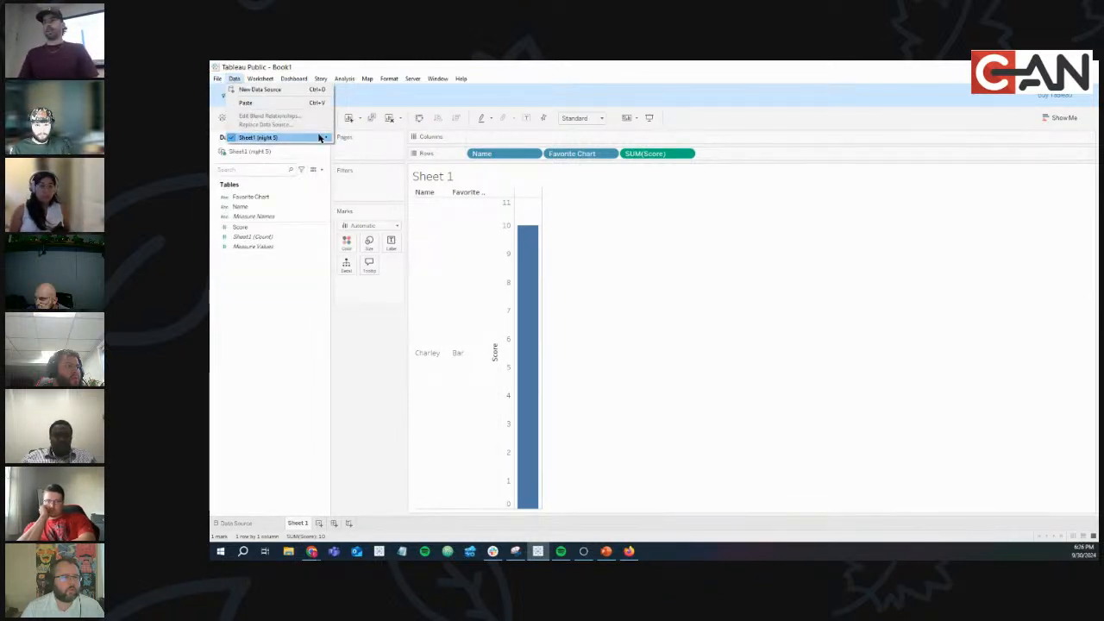
pyautogui.moveTo(321, 137)
pyautogui.click(367, 155)
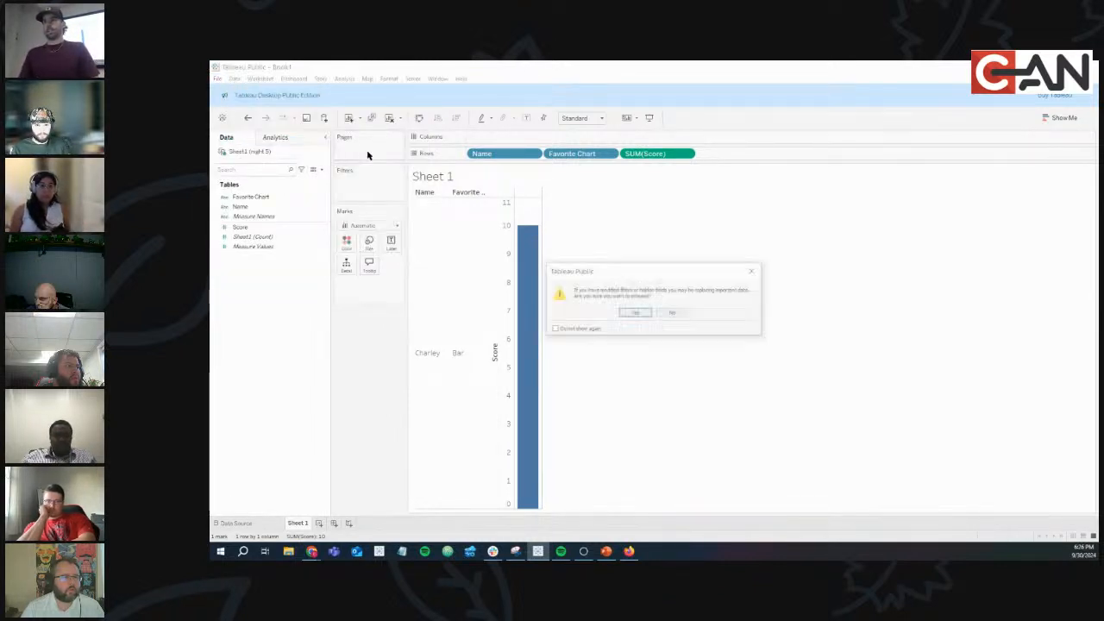
pyautogui.click(635, 313)
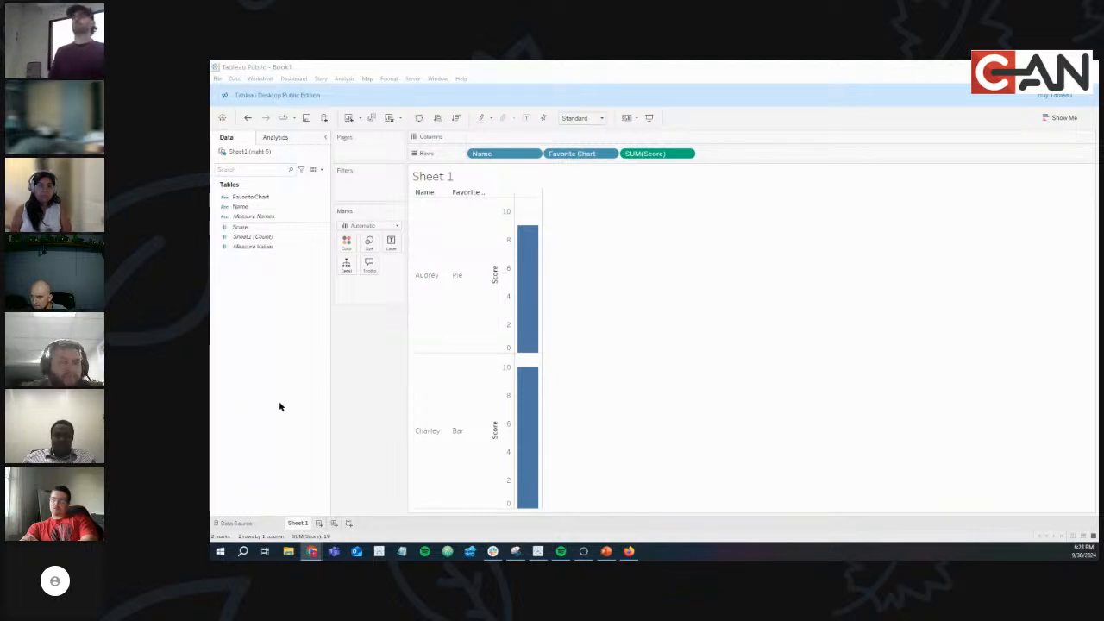
# Switch to Chrome and maximize the Tableau Authentication window.
pyautogui.moveTo(313, 553)
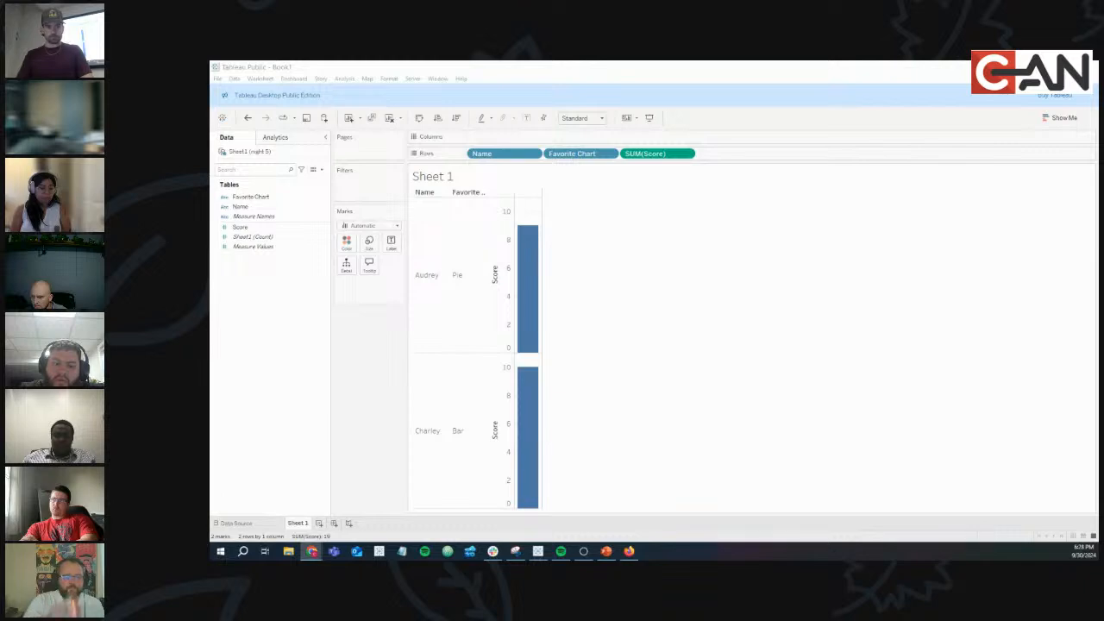
pyautogui.hotkey('alt', 'Tab')
pyautogui.hotkey('alt', 'Tab')
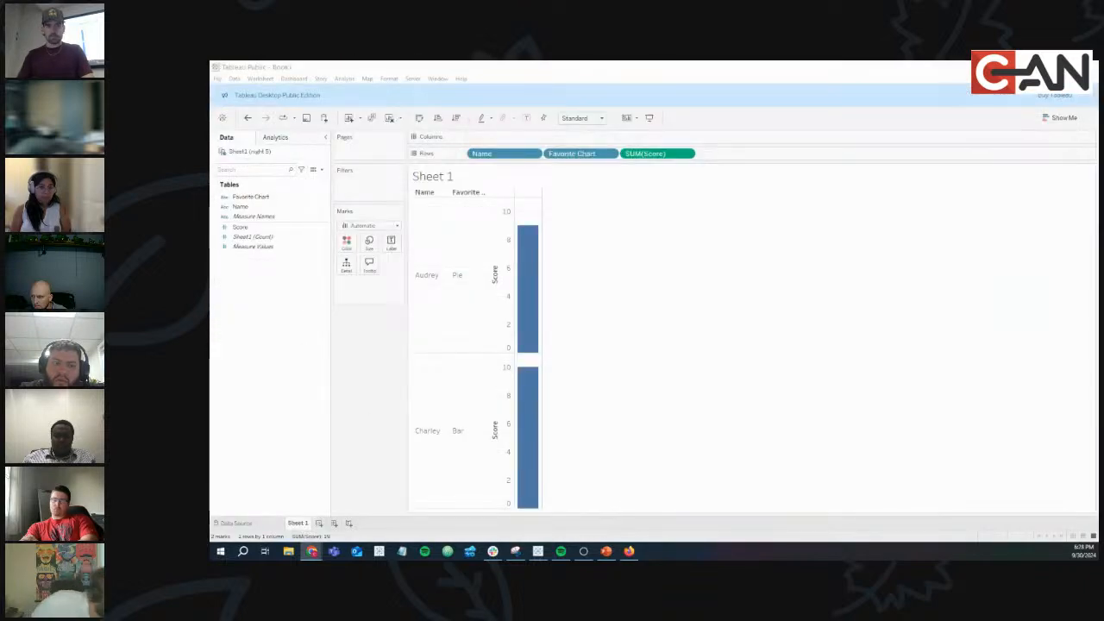
pyautogui.moveTo(211, 176); pyautogui.dragTo(497, 67)
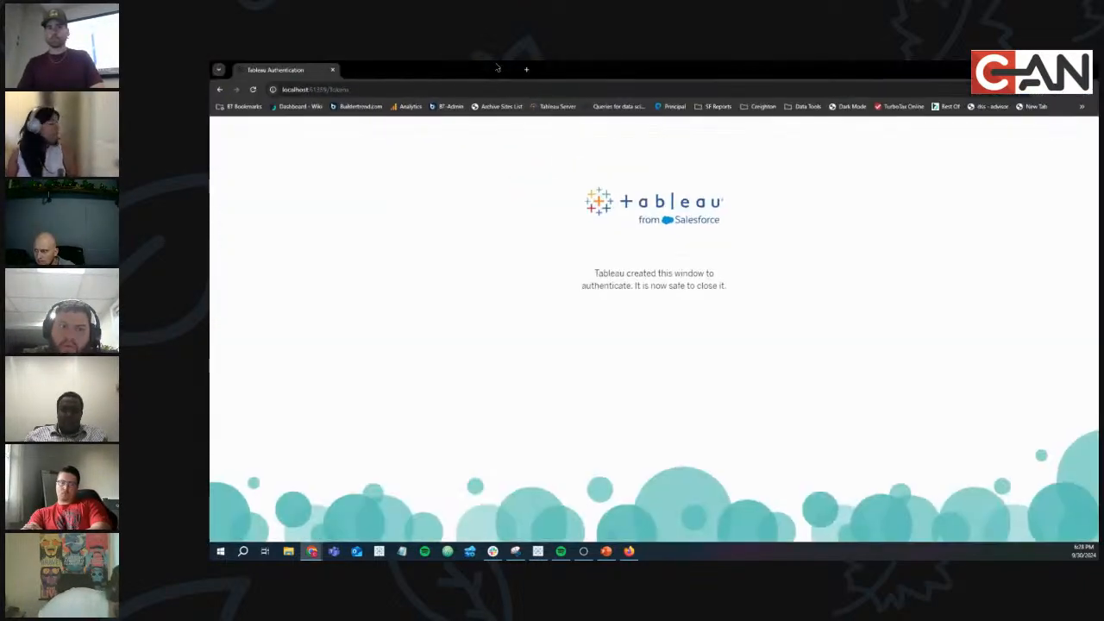
# Search 'tableau public', open the Discover site, and go to My Profile from the avatar menu.
pyautogui.click(492, 88)
pyautogui.write('tableau ')
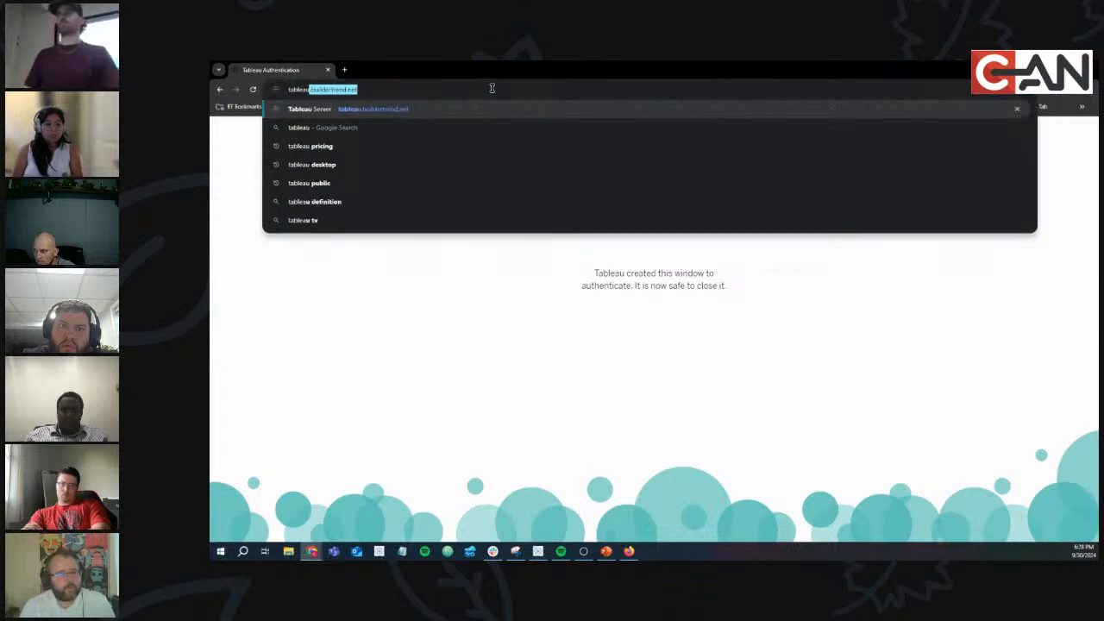
pyautogui.write('public')
pyautogui.press('Return')
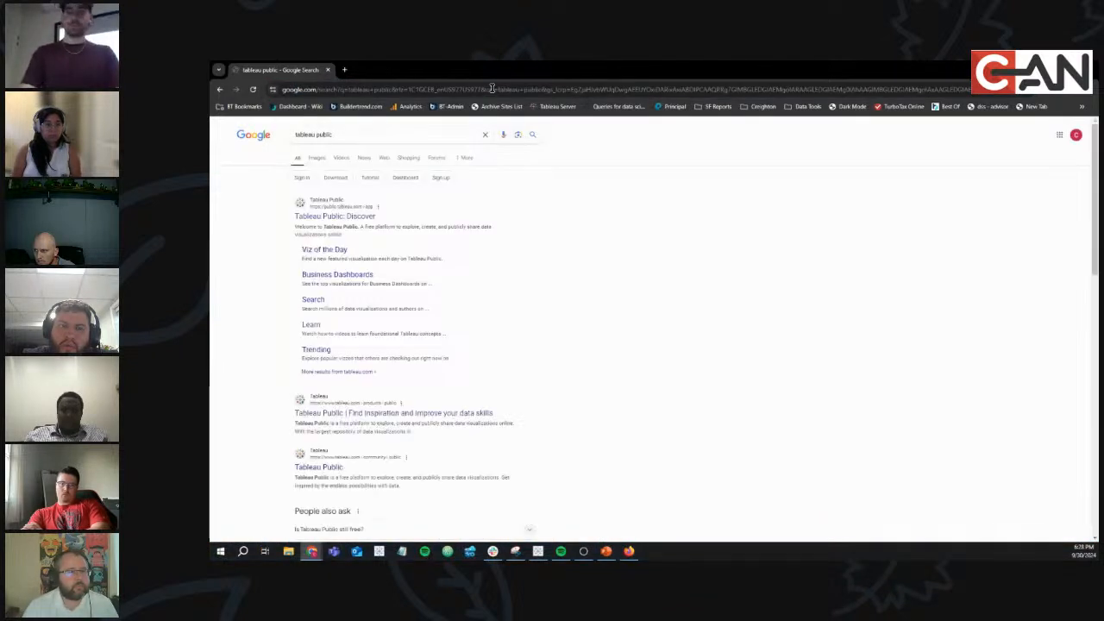
pyautogui.click(345, 216)
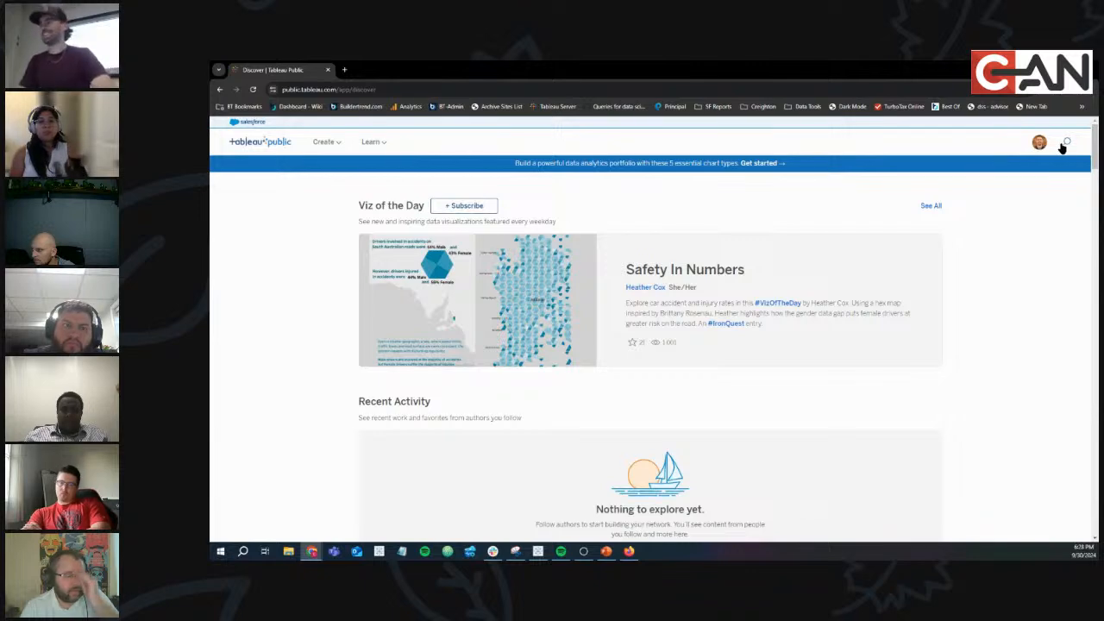
pyautogui.click(1040, 144)
pyautogui.click(1023, 164)
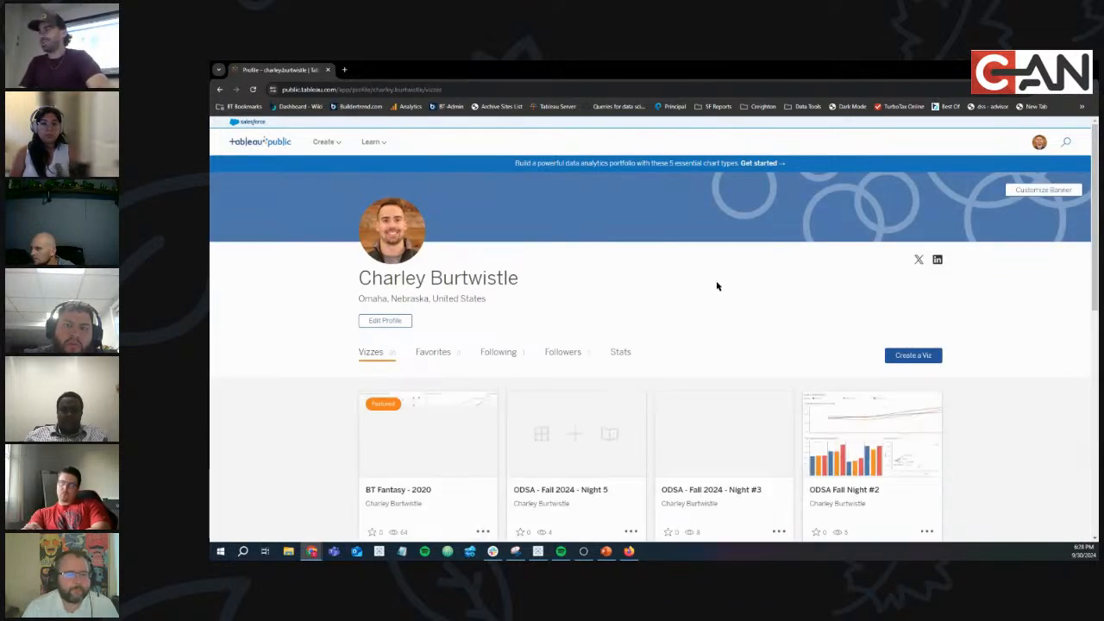
# Open the ODSA - Fall 2024 - Night 5 viz and scroll through the dashboard and Details.
pyautogui.scroll(-5, 716, 287)
pyautogui.scroll(5, 717, 287)
pyautogui.click(586, 419)
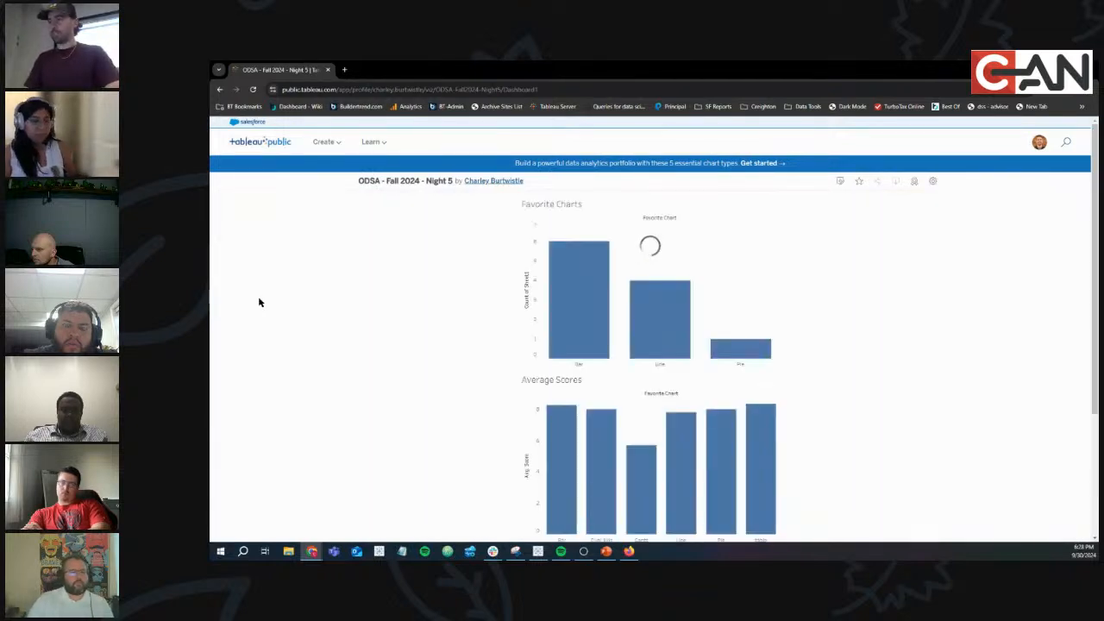
pyautogui.scroll(-5, 258, 300)
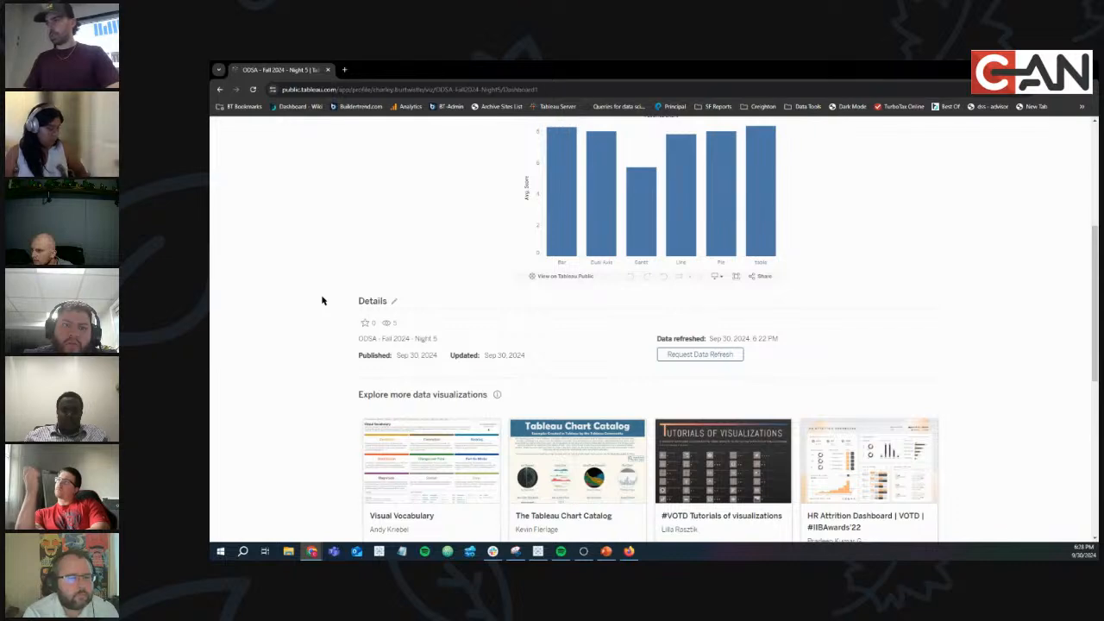
pyautogui.scroll(-5, 332, 302)
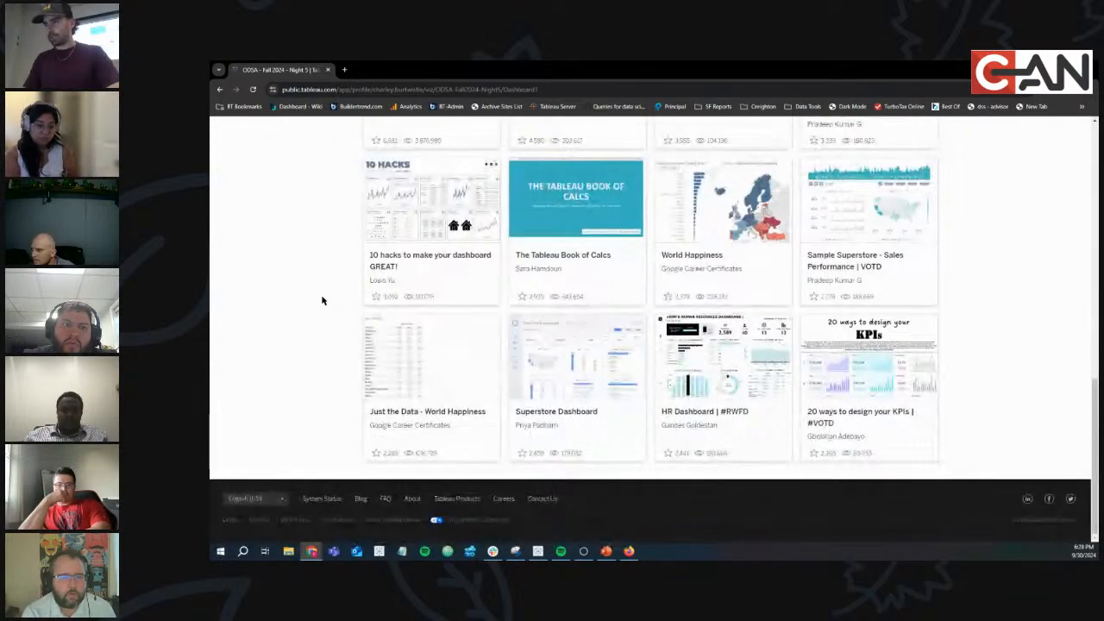
pyautogui.scroll(6, 322, 300)
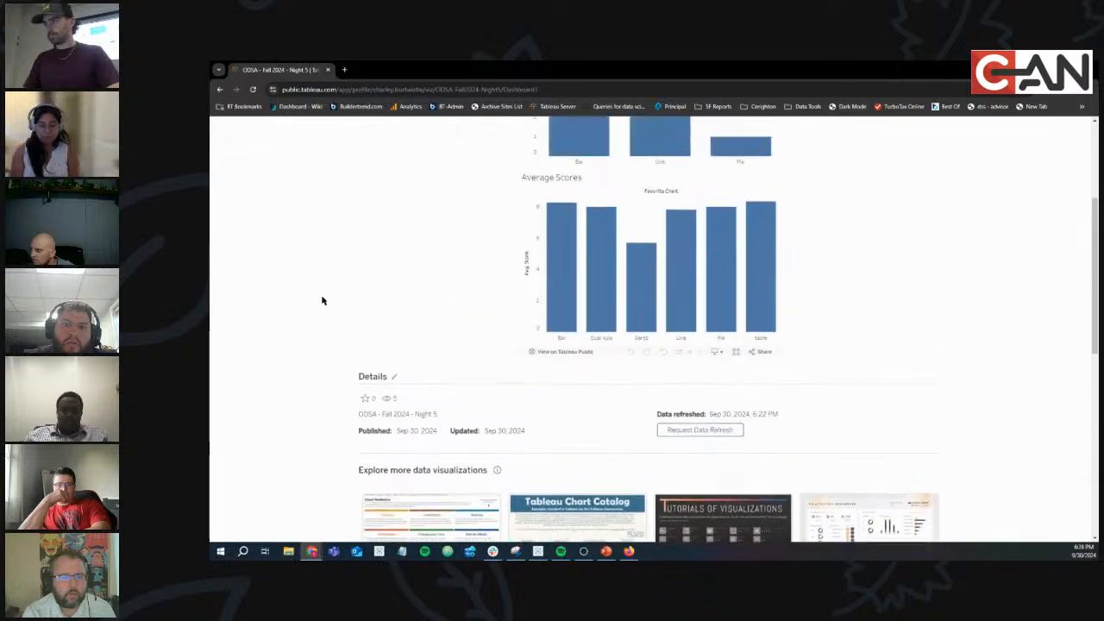
pyautogui.scroll(3, 322, 300)
pyautogui.scroll(-3, 322, 300)
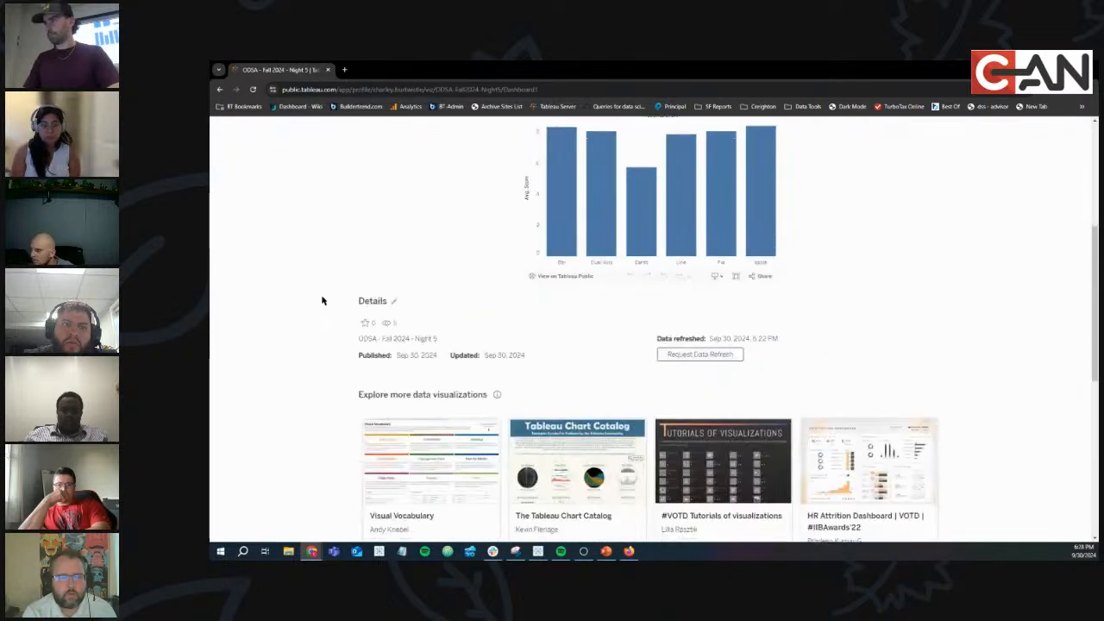
pyautogui.scroll(4, 328, 303)
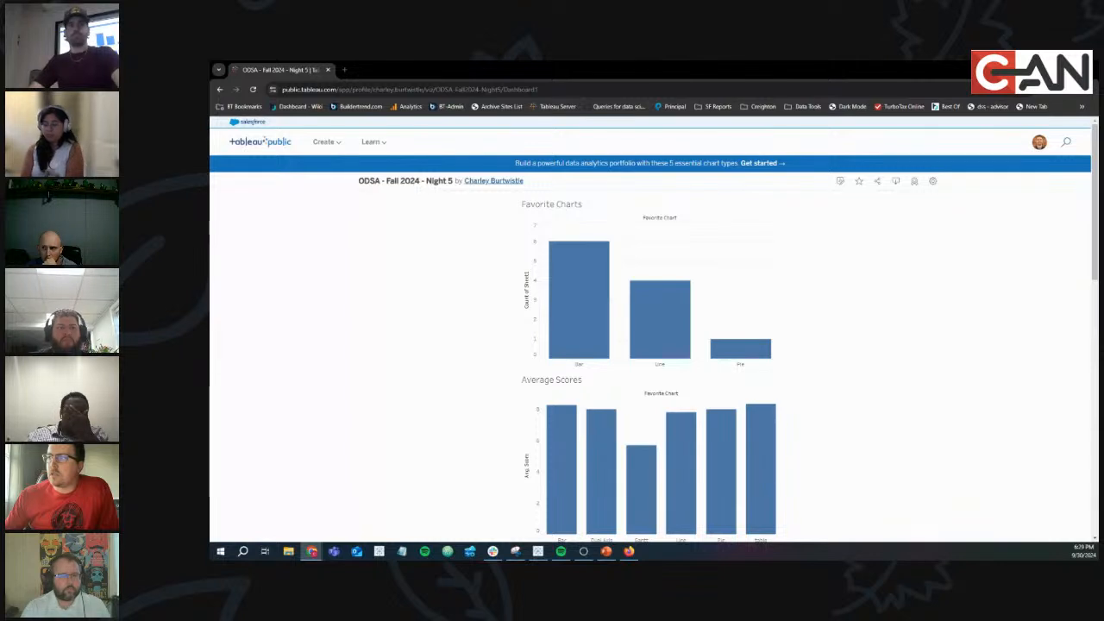
# Check both rows on Tableau's Data Source tab, return to Sheet 1, then switch to PowerPoint.
pyautogui.click(538, 551)
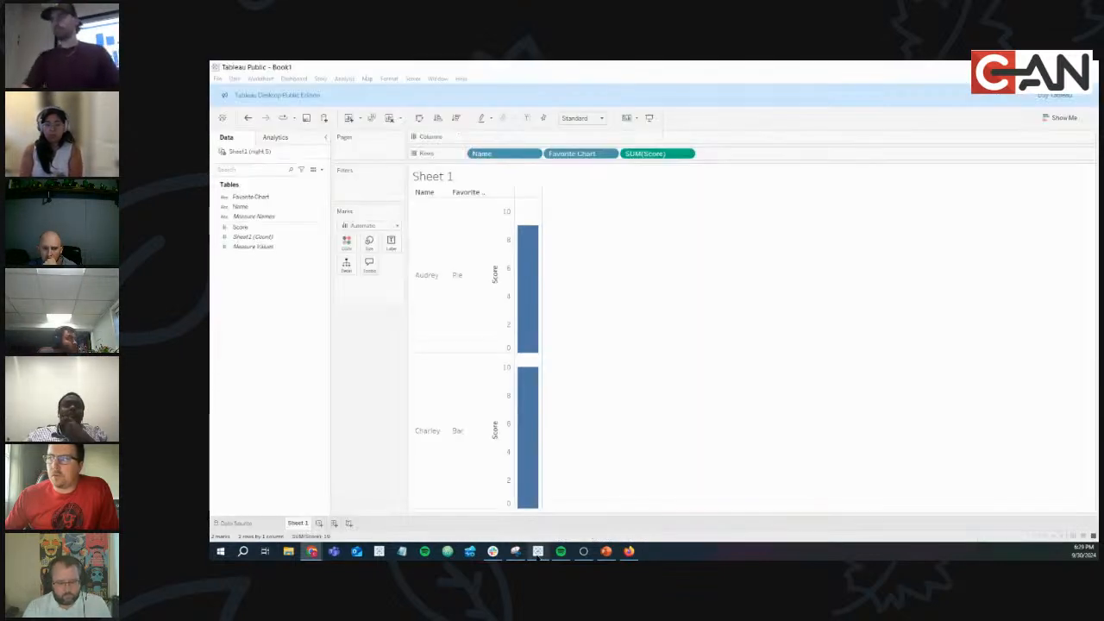
pyautogui.click(231, 524)
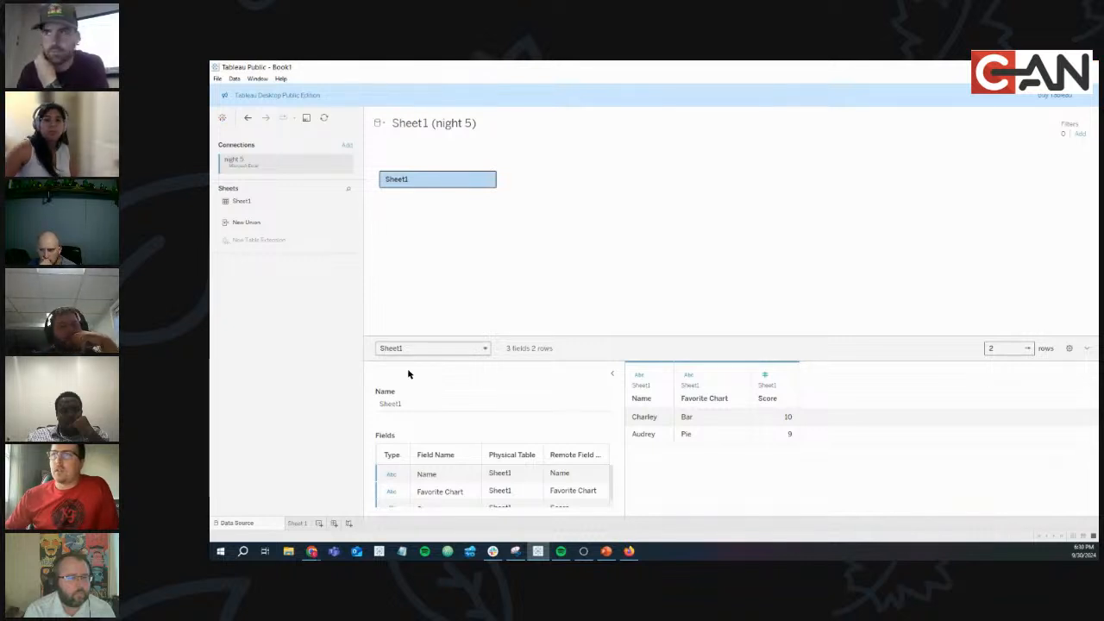
pyautogui.click(292, 523)
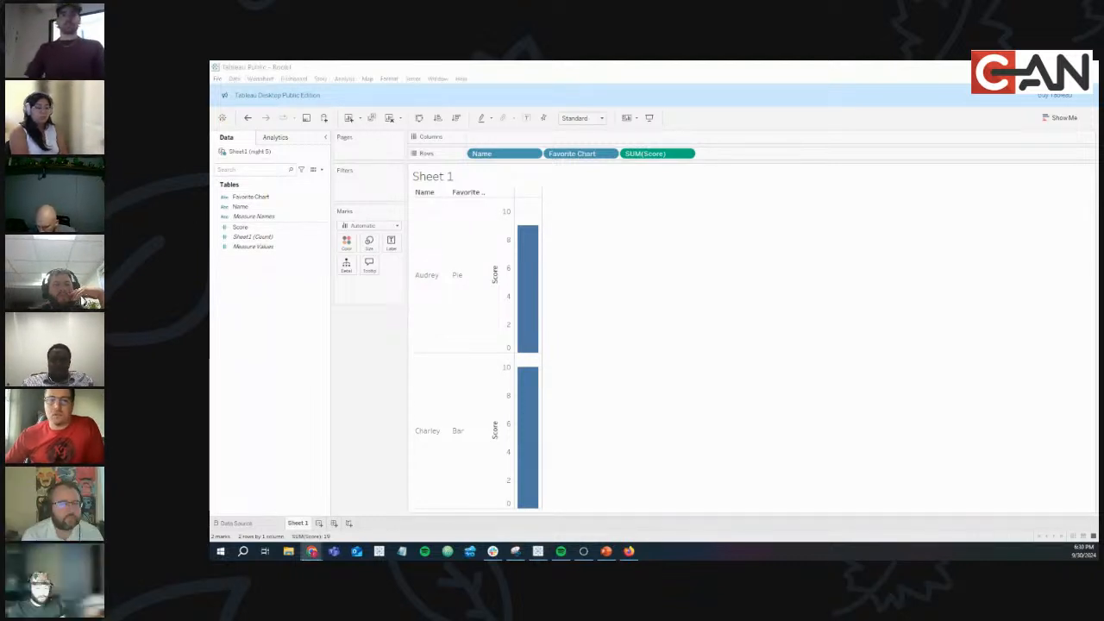
pyautogui.click(606, 551)
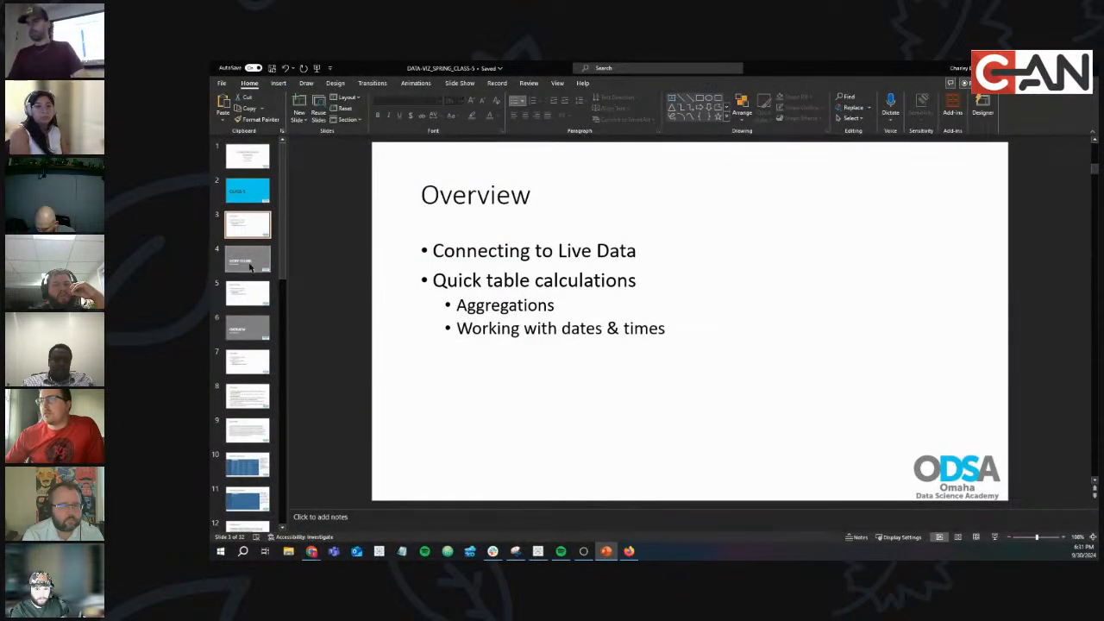
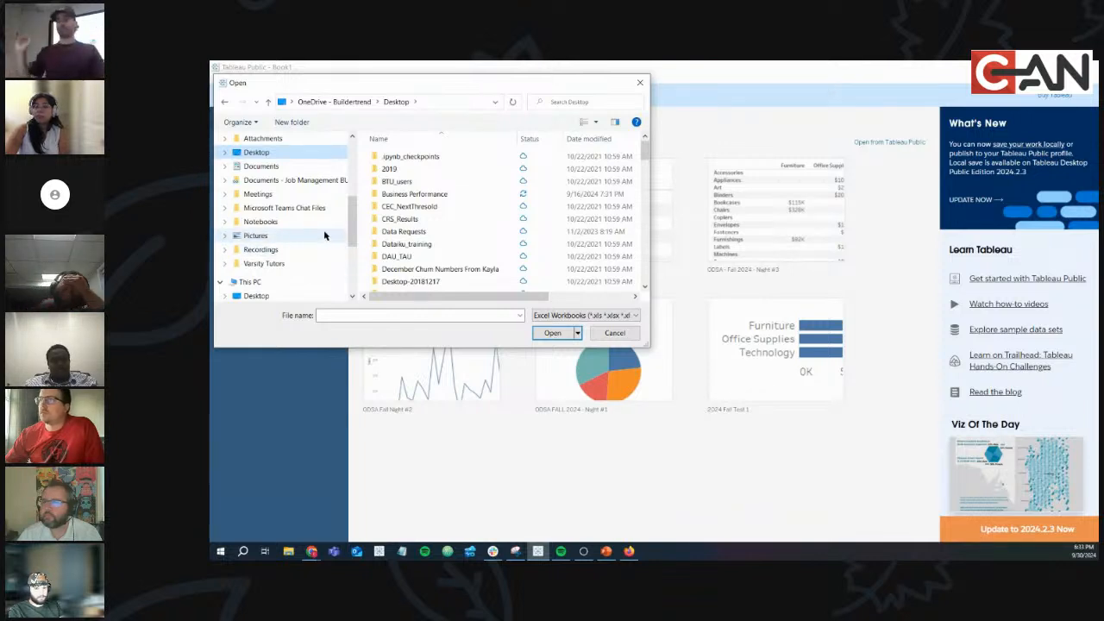
# Connect to the Orders table of sample_-_superstore (3) in Downloads and open Sheet 1.
pyautogui.scroll(5, 287, 209)
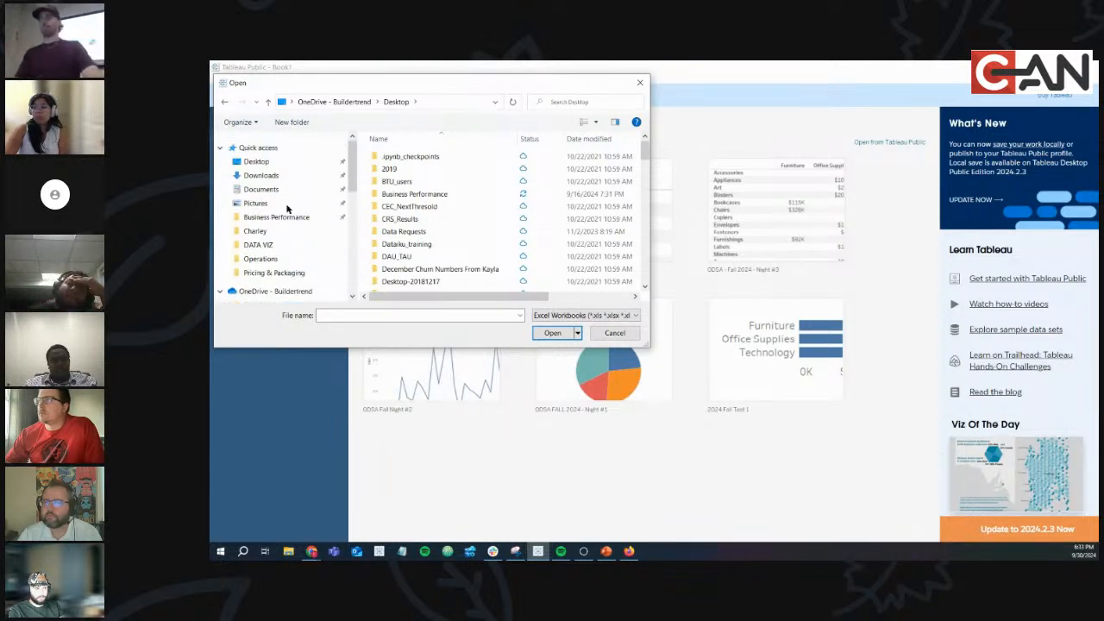
pyautogui.click(272, 176)
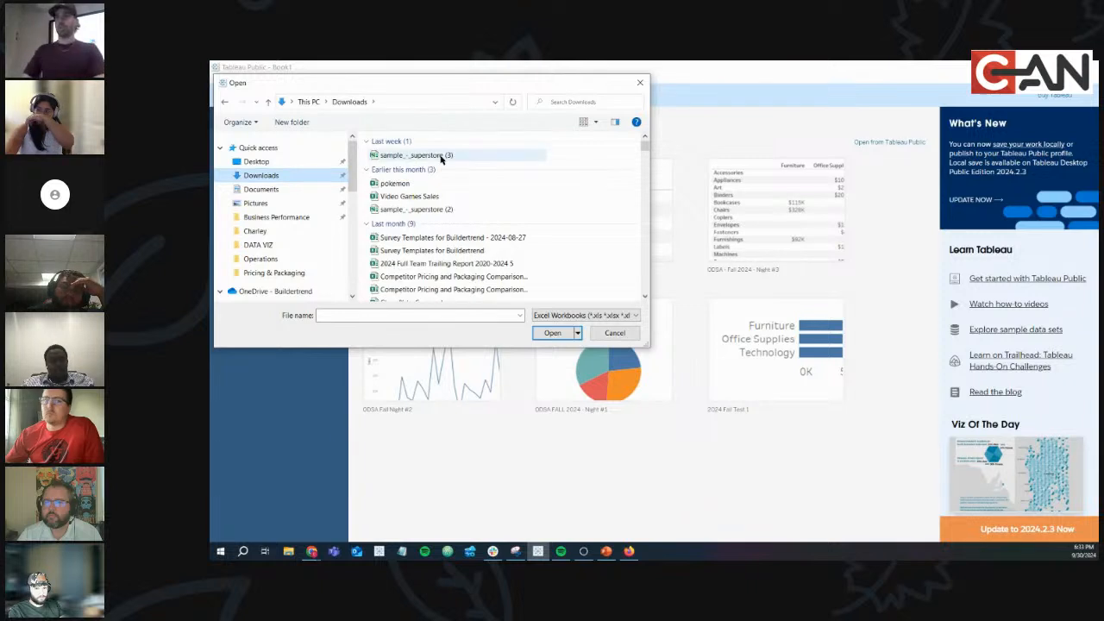
pyautogui.doubleClick(440, 156)
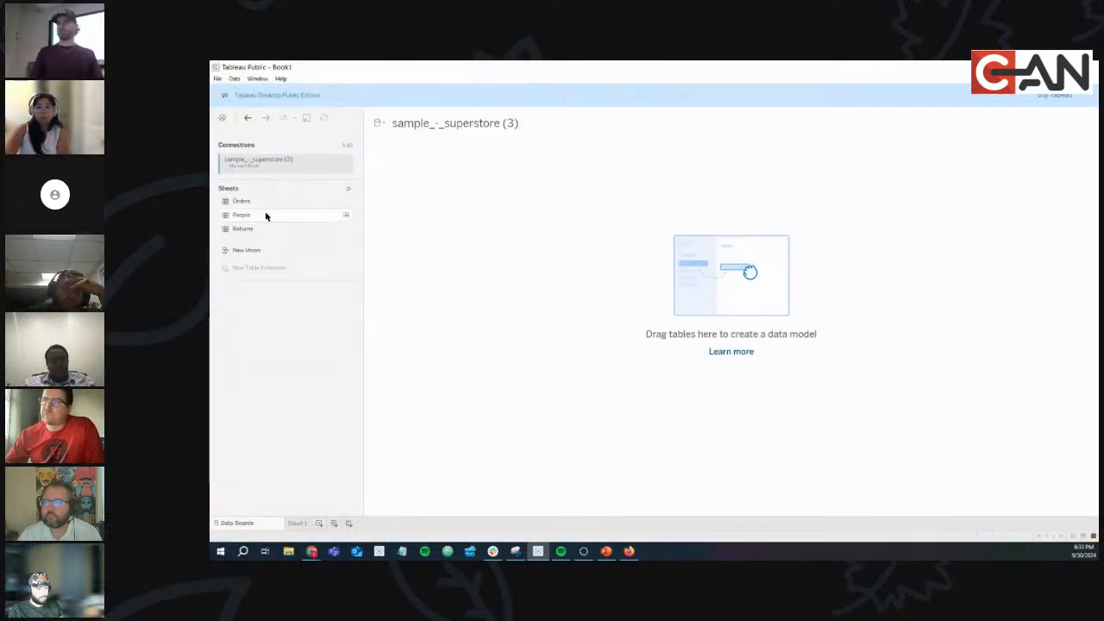
pyautogui.doubleClick(251, 204)
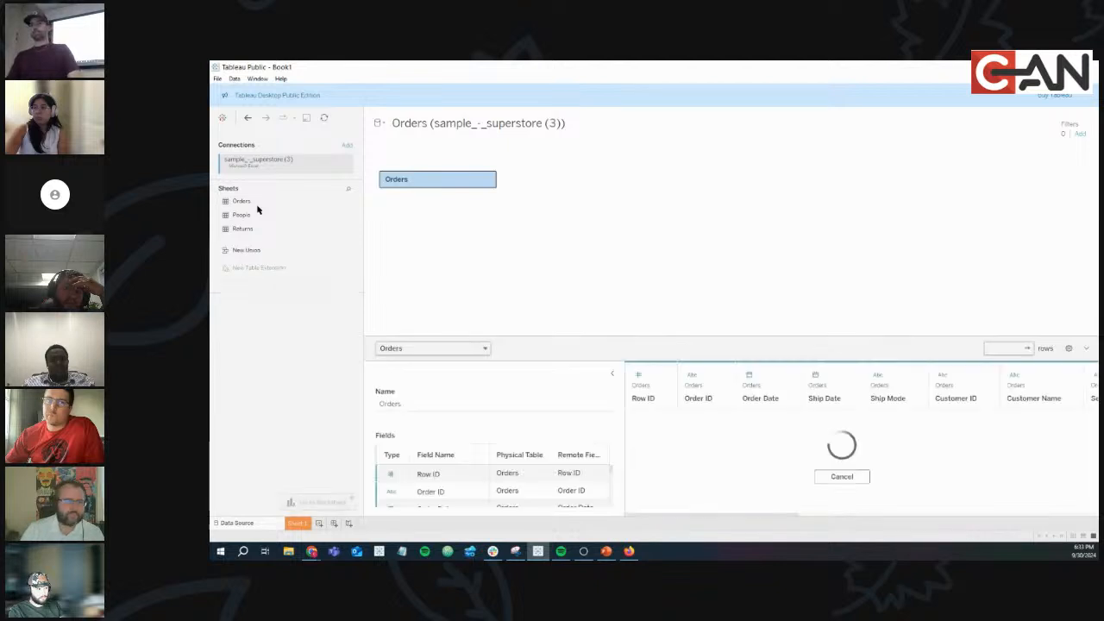
pyautogui.click(297, 523)
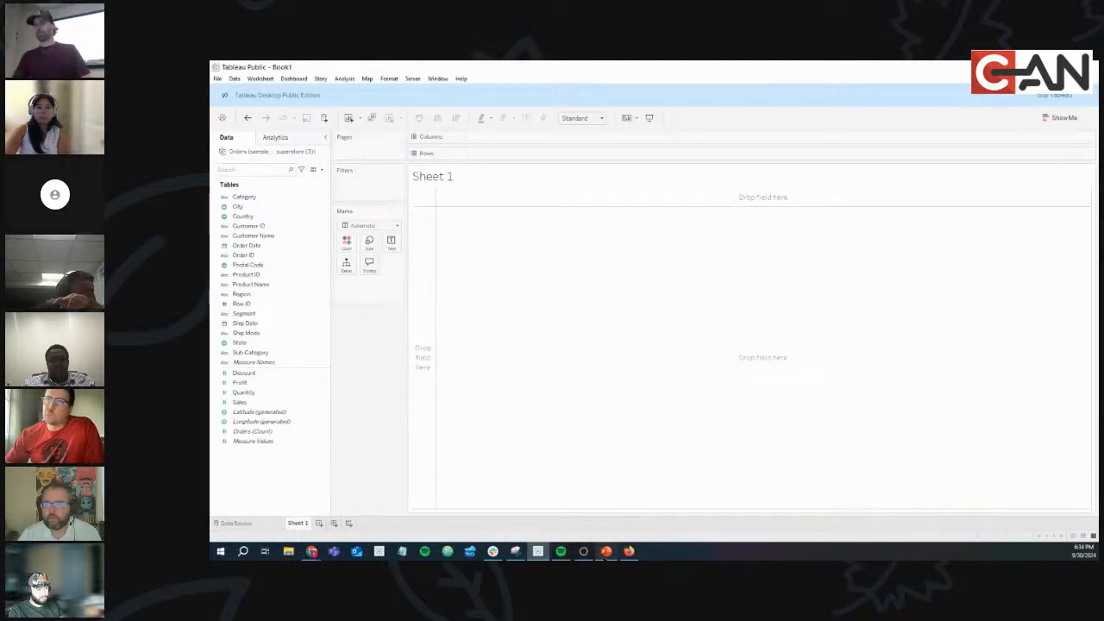
# Leave PowerPoint and put Category and Sub-Category on Rows.
pyautogui.click(606, 551)
pyautogui.click(1043, 67)
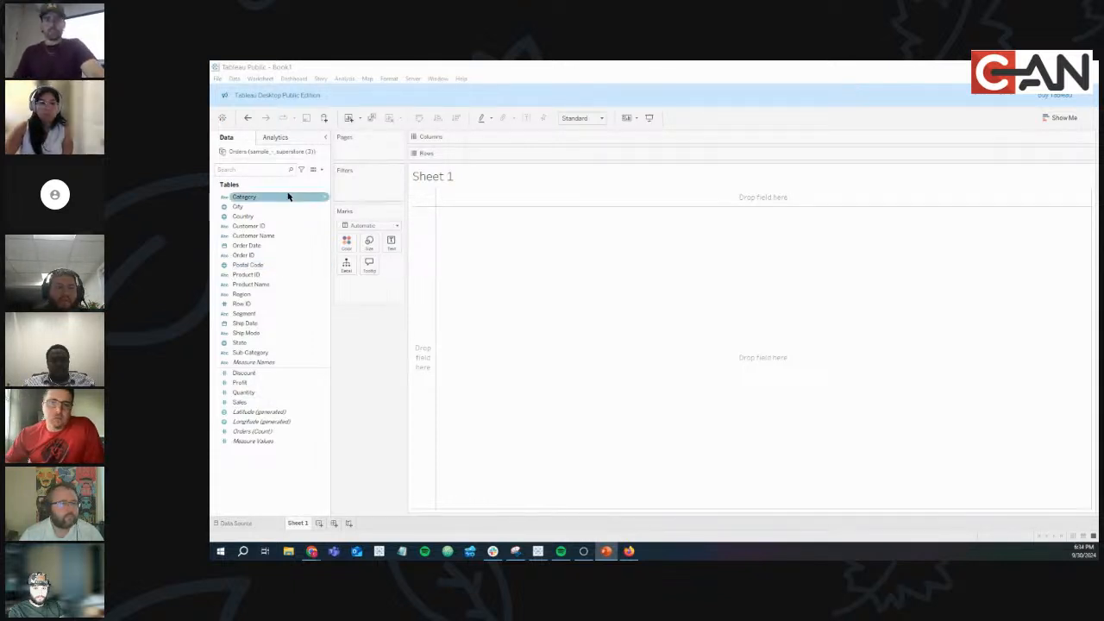
pyautogui.click(320, 171)
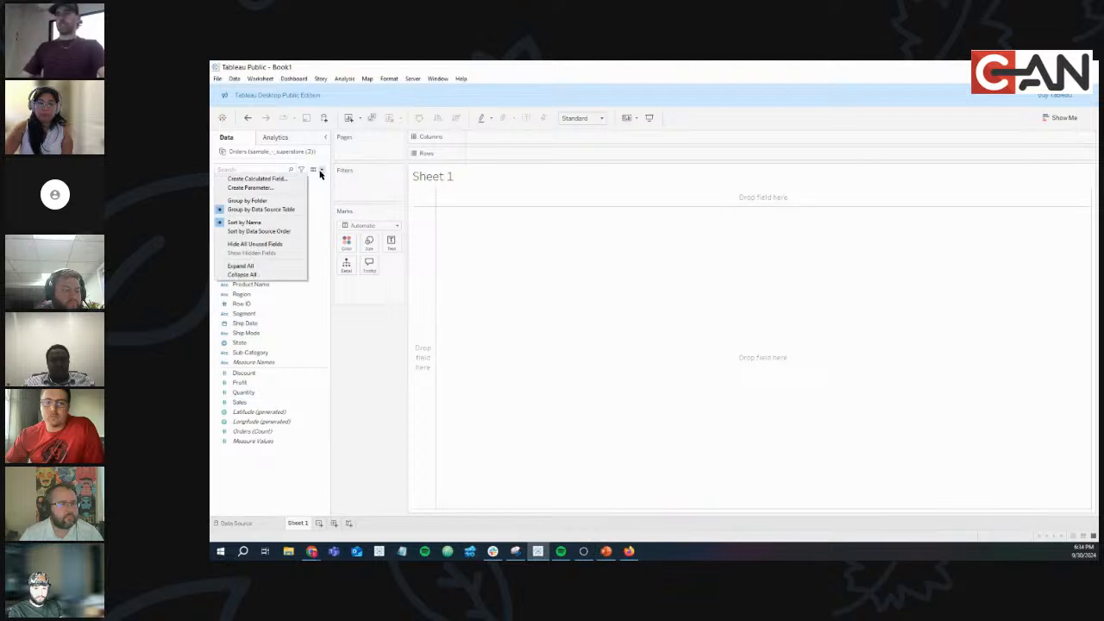
pyautogui.click(374, 347)
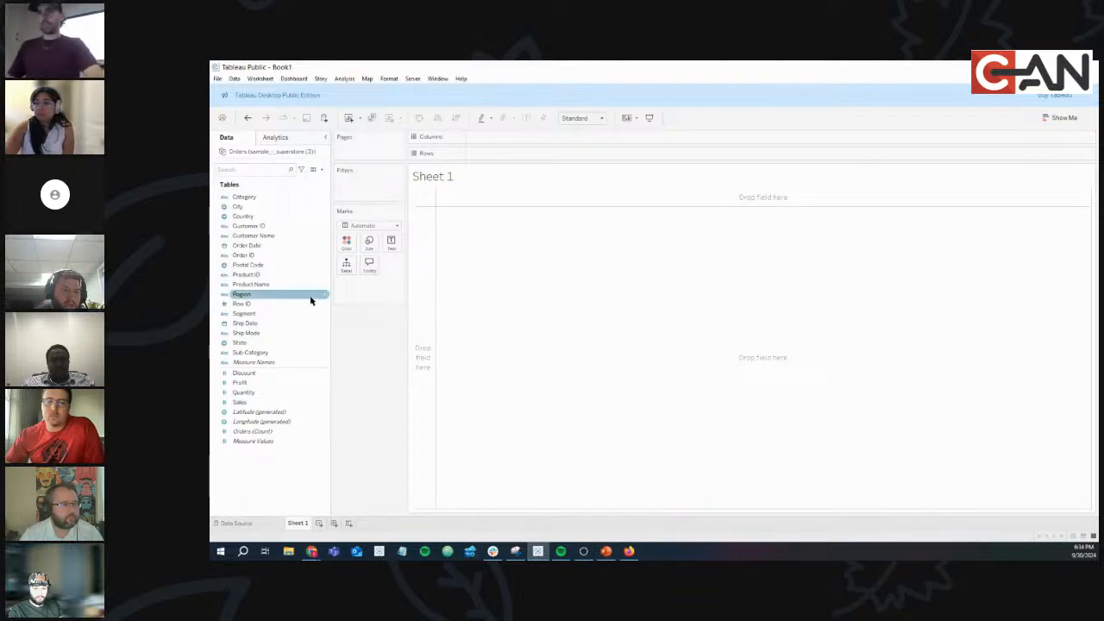
pyautogui.click(260, 199)
pyautogui.moveTo(260, 198); pyautogui.dragTo(504, 158)
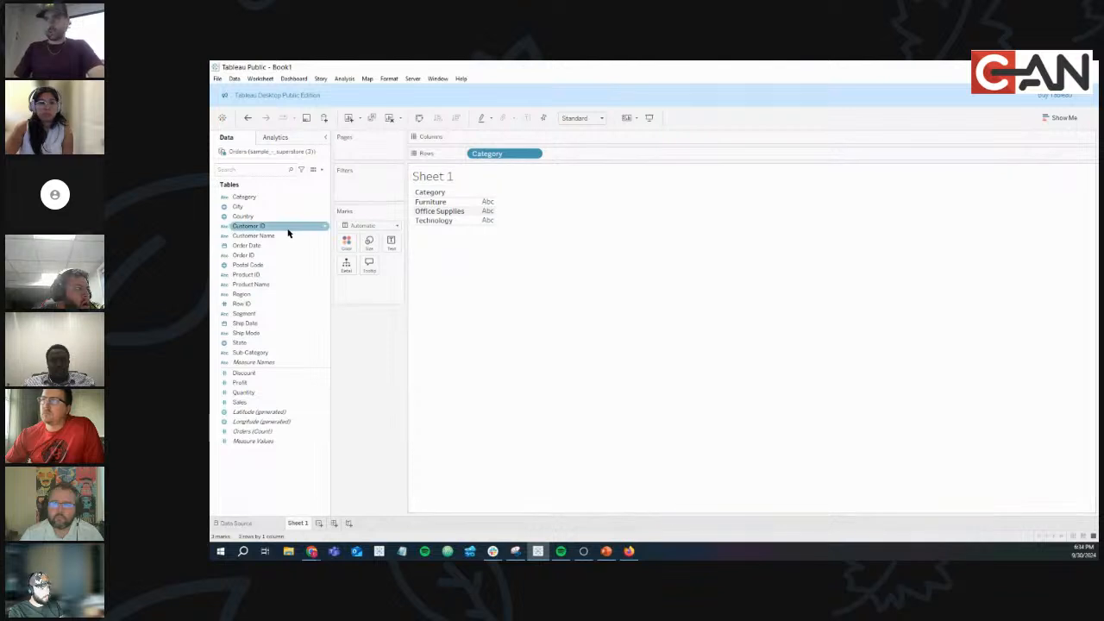
pyautogui.click(263, 354)
pyautogui.moveTo(263, 355); pyautogui.dragTo(597, 157)
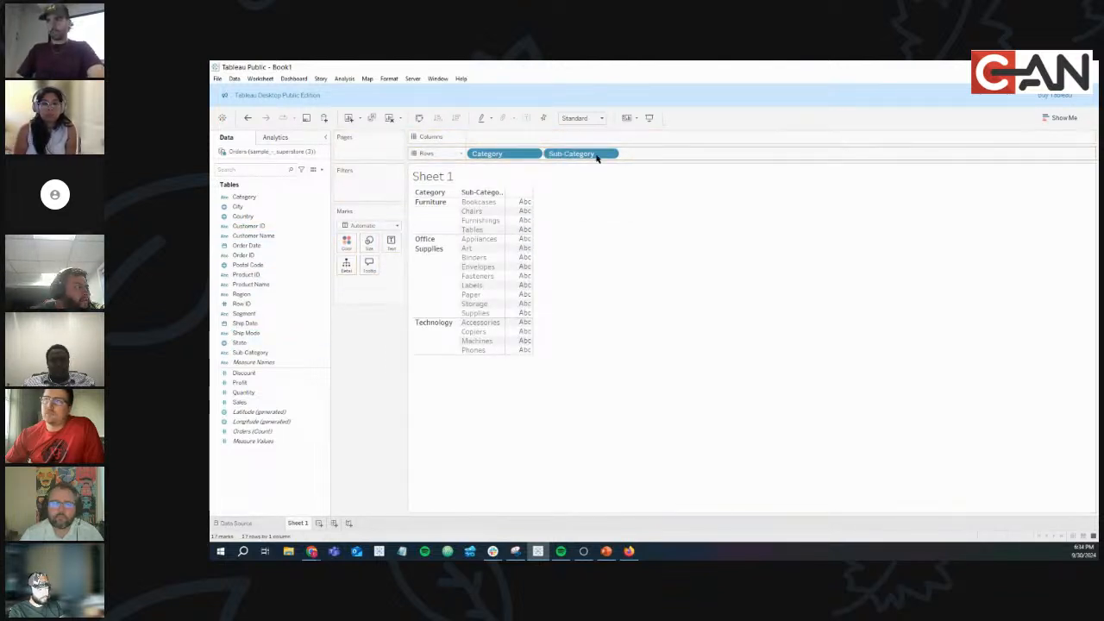
# Add SUM(Sales) and switch the view to a text table in Show Me.
pyautogui.click(304, 265)
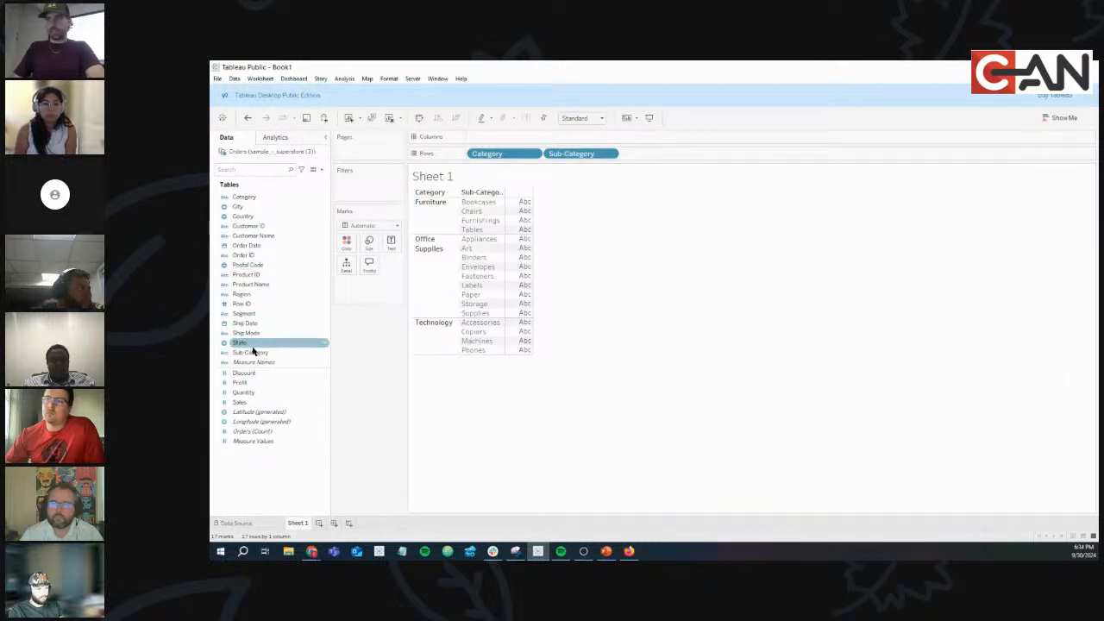
pyautogui.moveTo(246, 403); pyautogui.dragTo(510, 141)
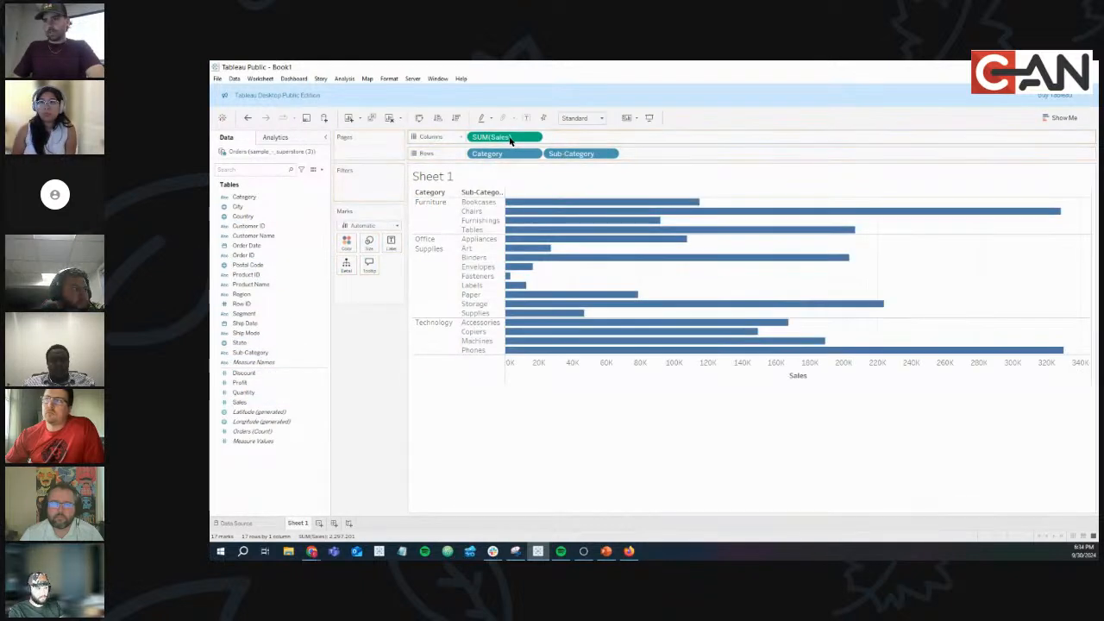
pyautogui.click(1061, 119)
pyautogui.click(1024, 147)
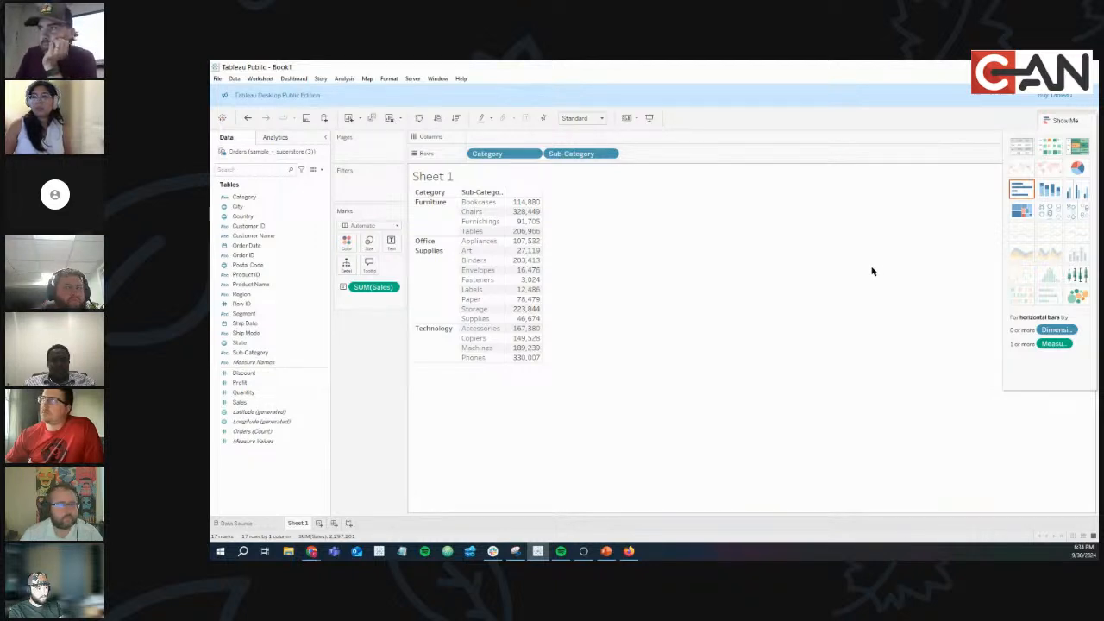
pyautogui.click(397, 226)
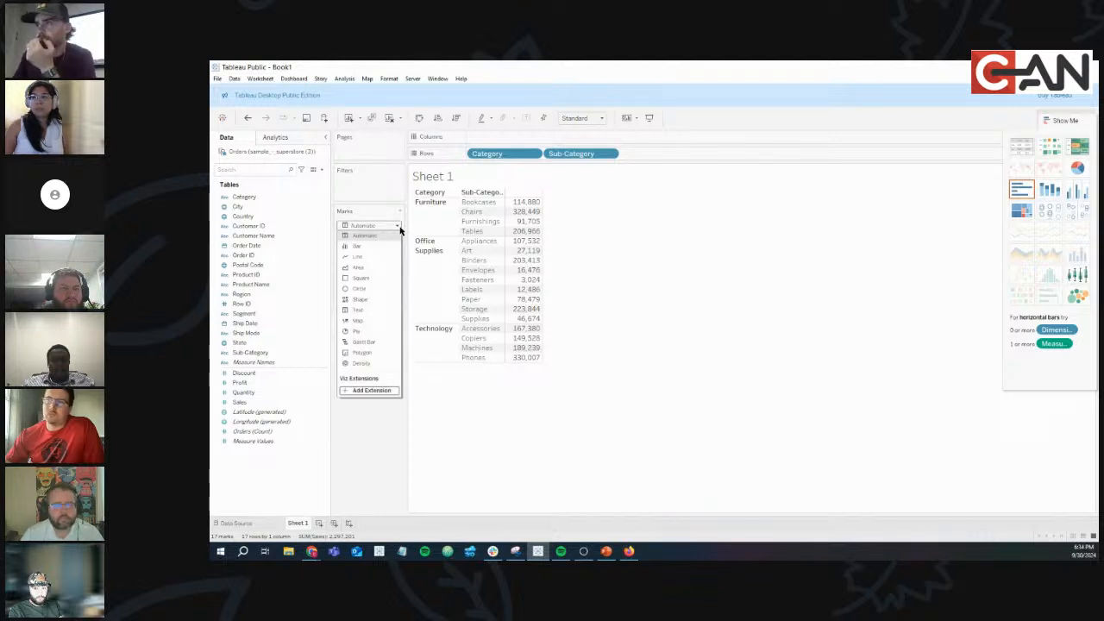
pyautogui.click(398, 226)
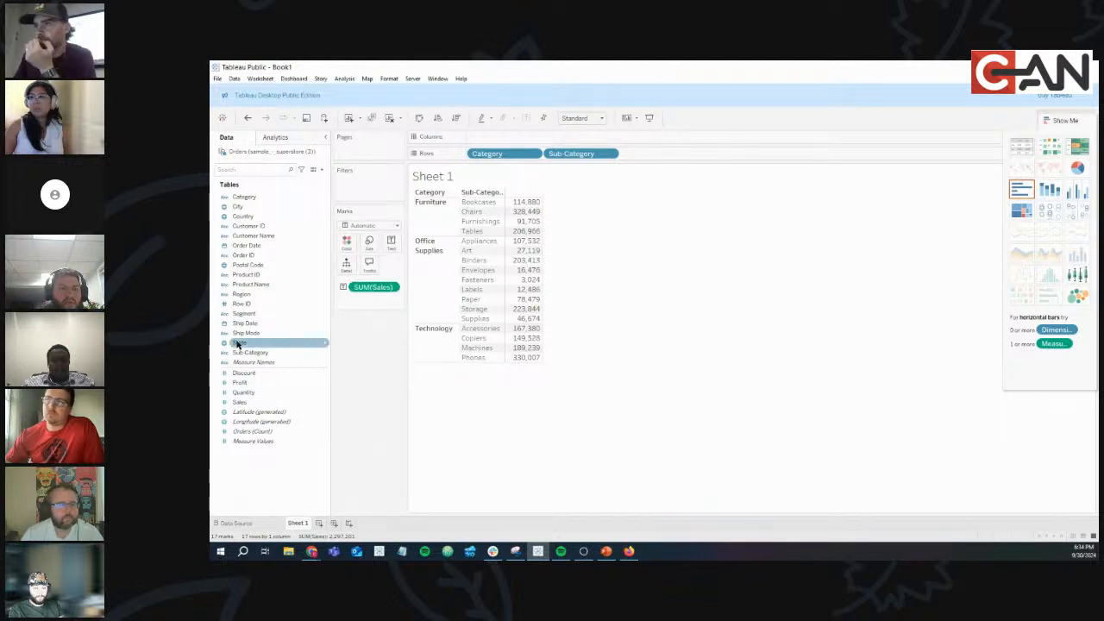
# Start a new calculated field from the Data pane menu.
pyautogui.click(321, 170)
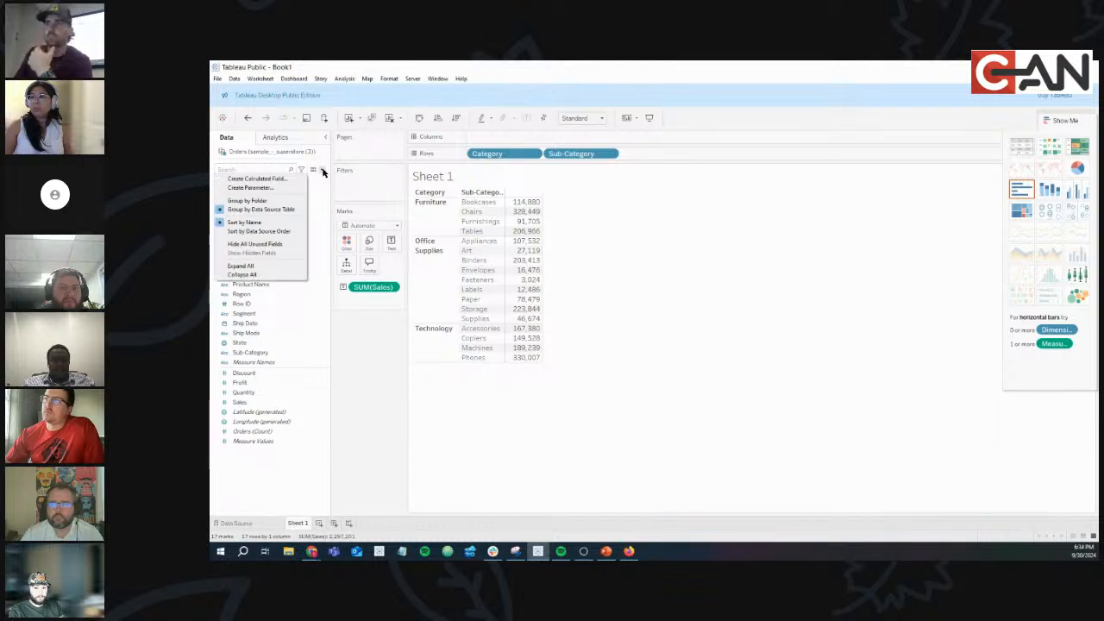
pyautogui.click(256, 178)
pyautogui.moveTo(507, 199); pyautogui.dragTo(698, 246)
pyautogui.click(559, 283)
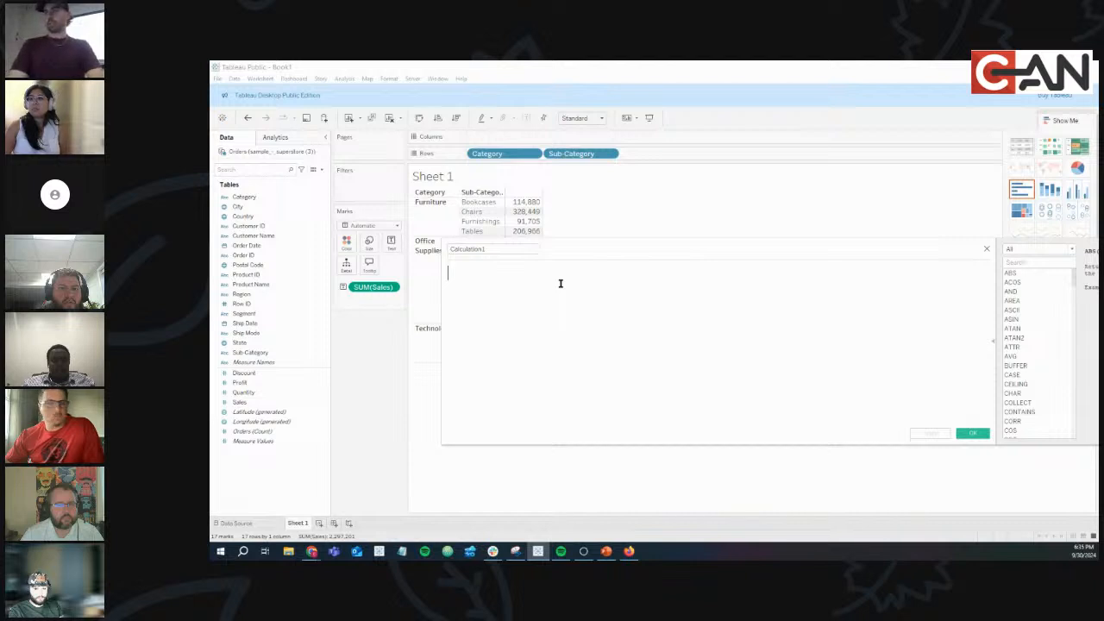
# Save a category sales field with formula { FIXED [Category]: SUM([Sales])}.
pyautogui.write('If')
pyautogui.press('BackSpace')
pyautogui.press('BackSpace')
pyautogui.write('{ FIXED ')
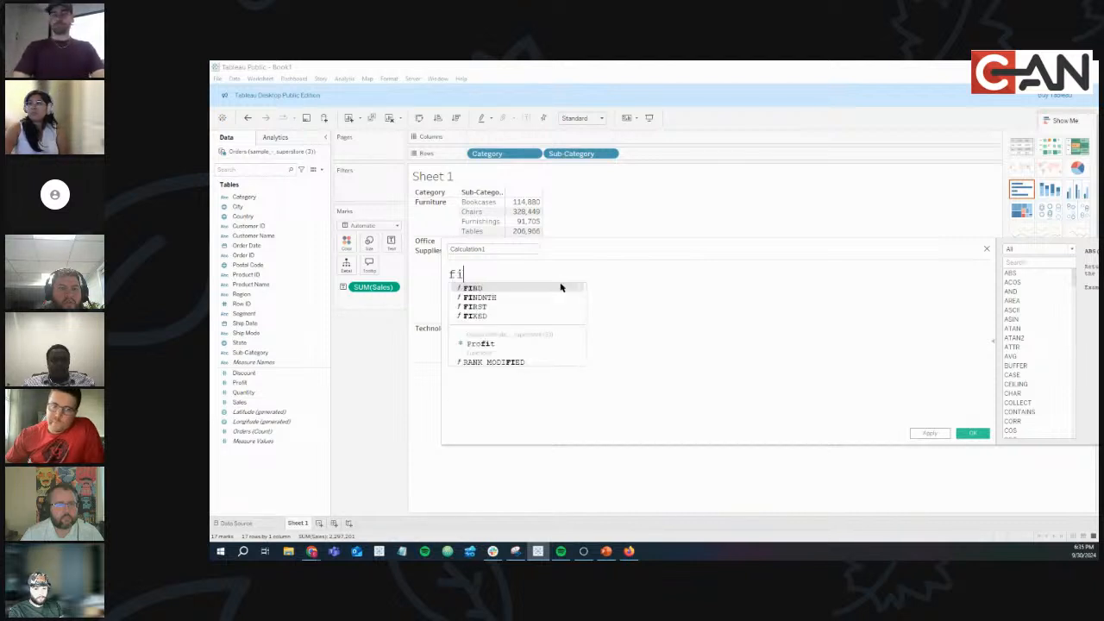
pyautogui.write('cate')
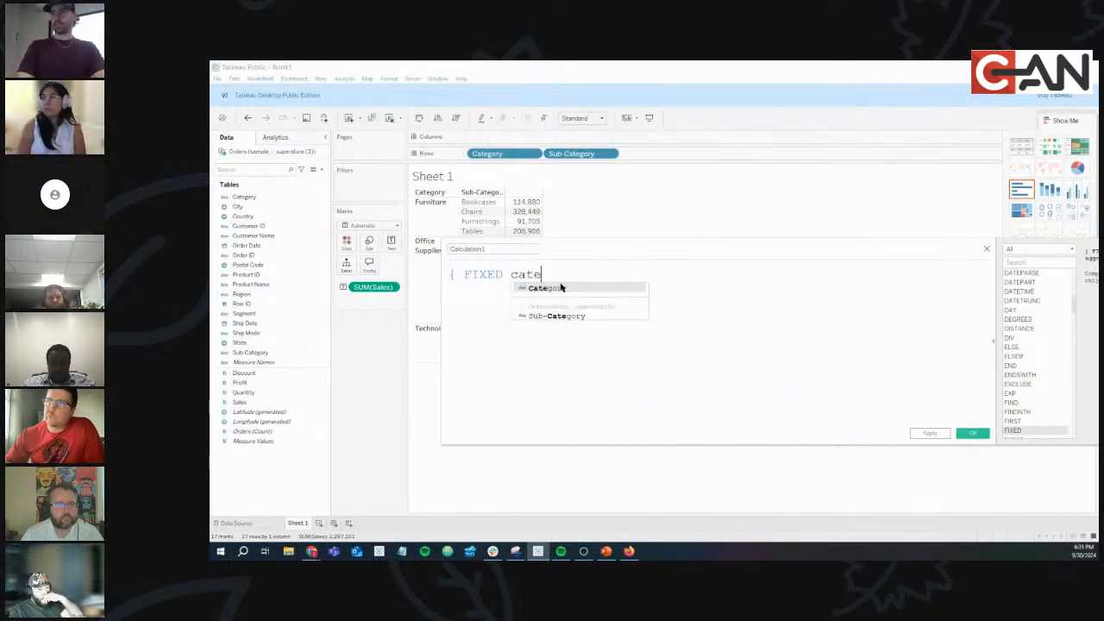
pyautogui.press('Return')
pyautogui.write(': SUM(s')
pyautogui.press('Return')
pyautogui.write(')')
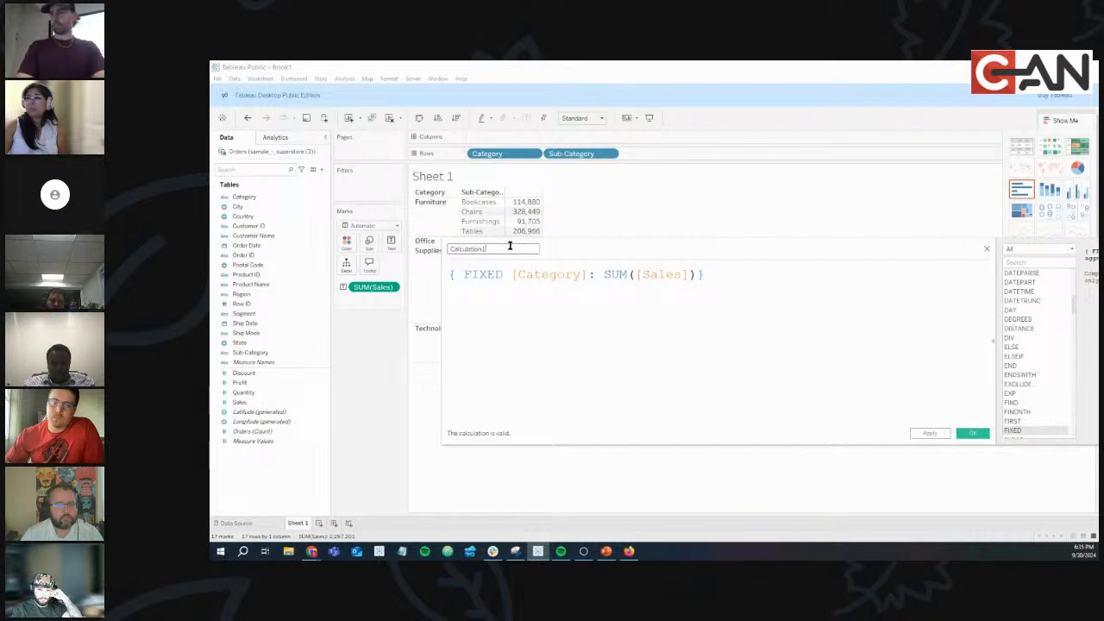
pyautogui.write('test week')
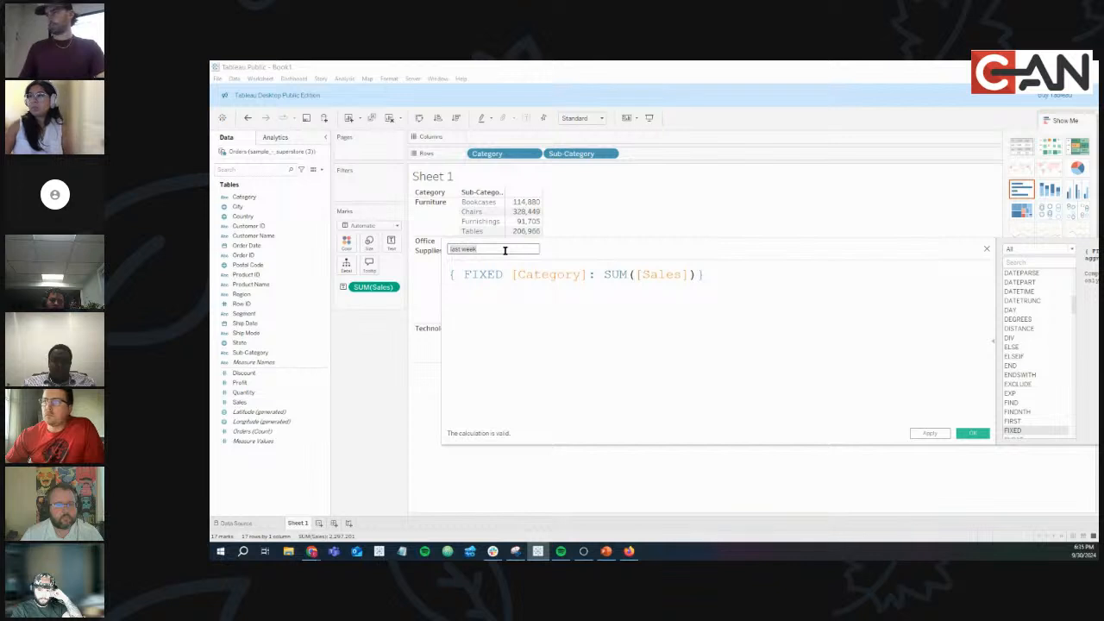
pyautogui.write('category sales')
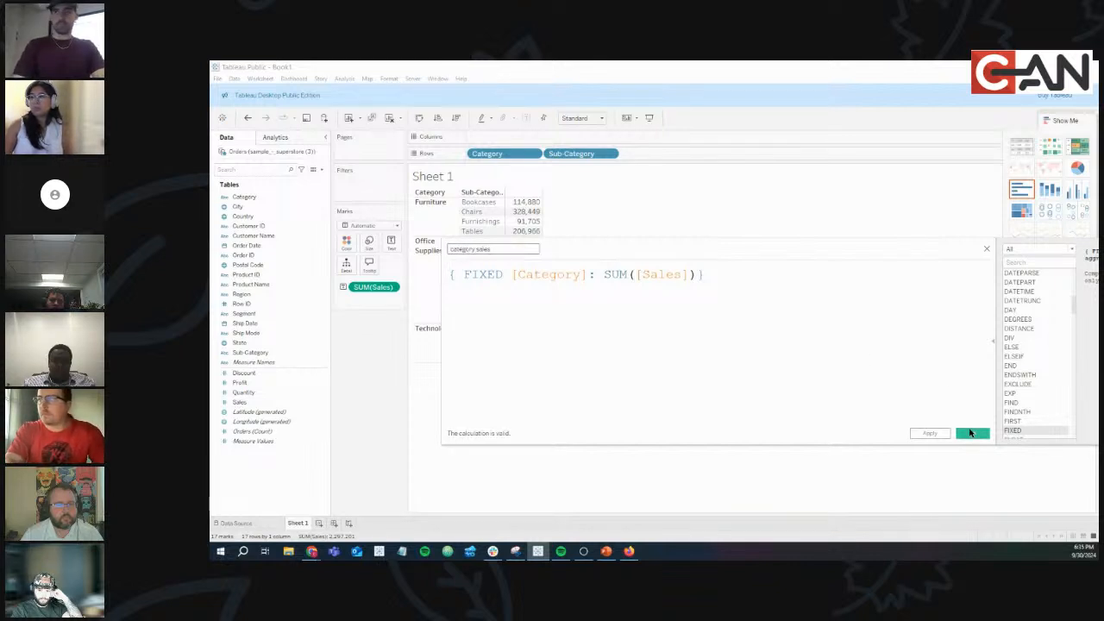
pyautogui.click(970, 432)
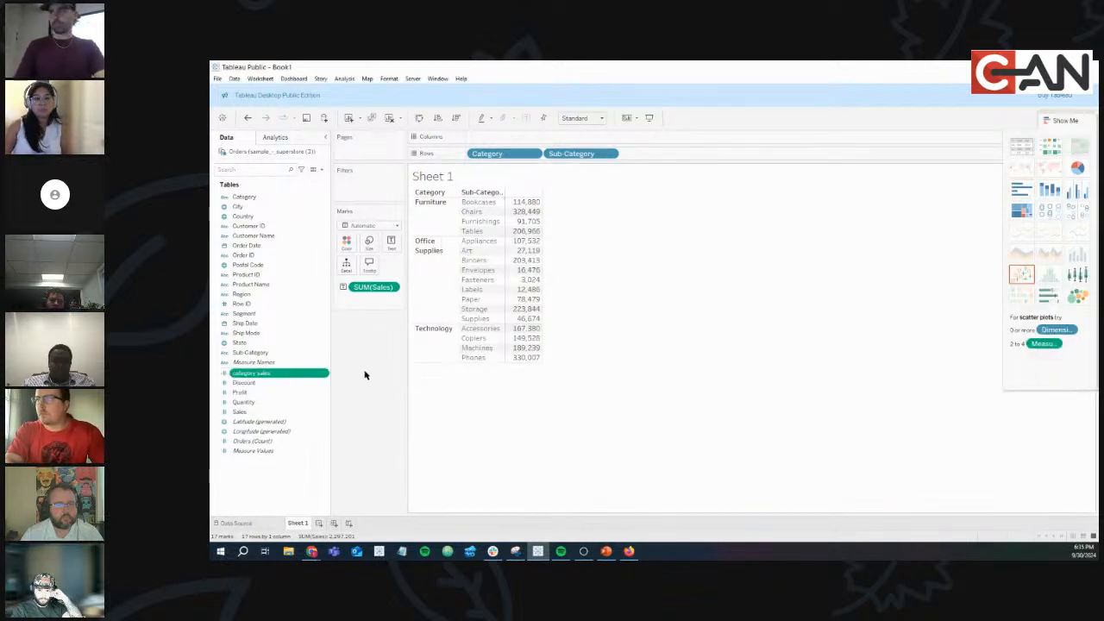
# Add category sales to the view as a text table column beside Sales.
pyautogui.moveTo(320, 375); pyautogui.dragTo(494, 138)
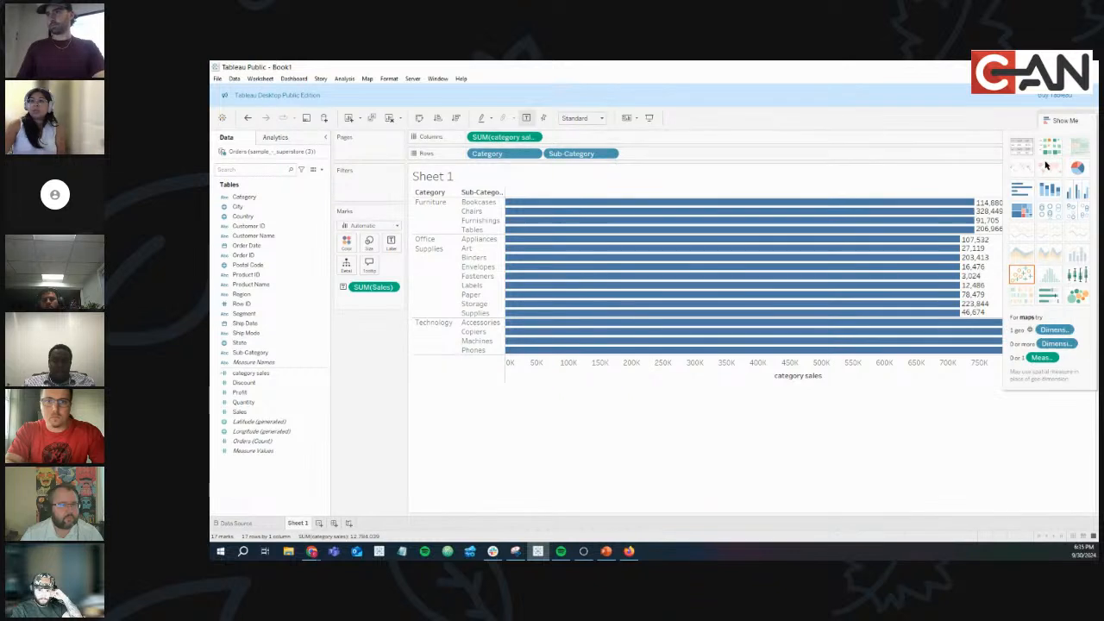
pyautogui.click(1021, 145)
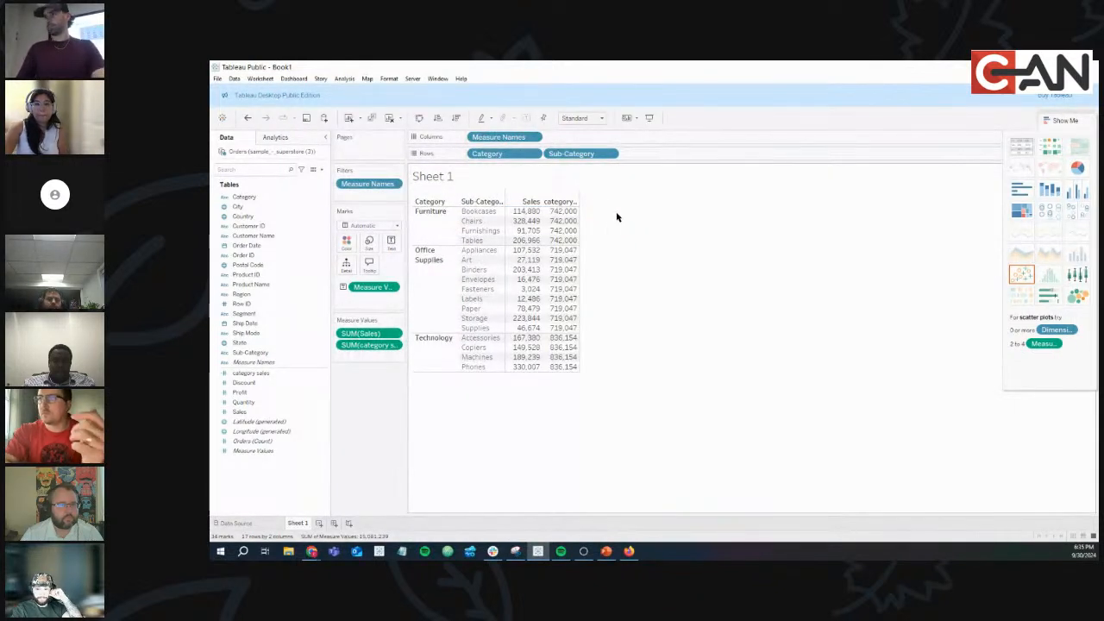
pyautogui.moveTo(525, 223)
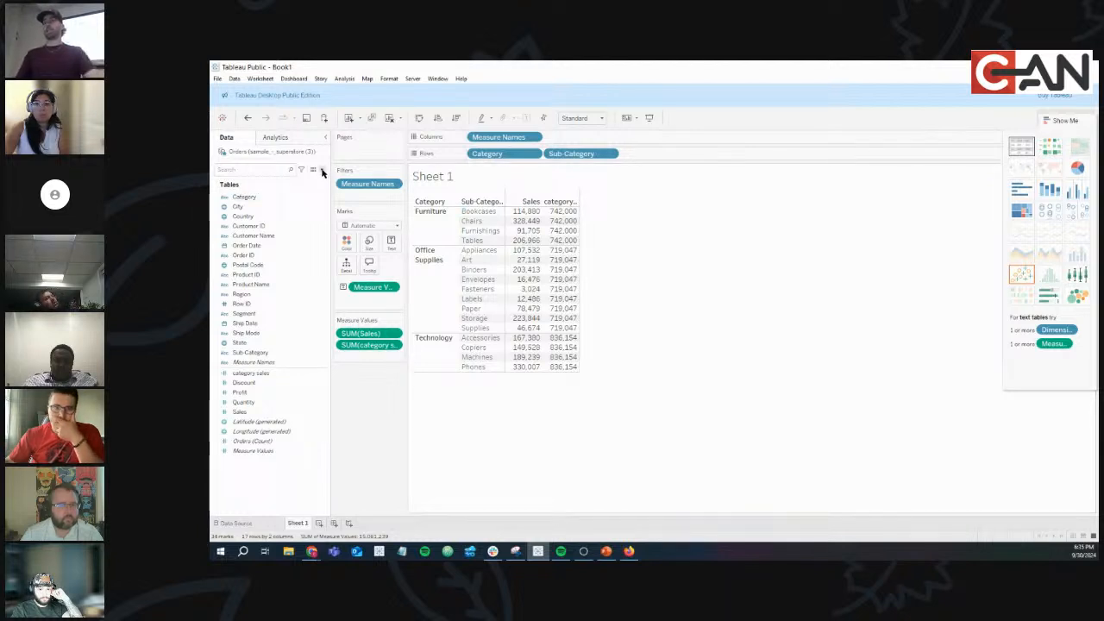
pyautogui.click(322, 171)
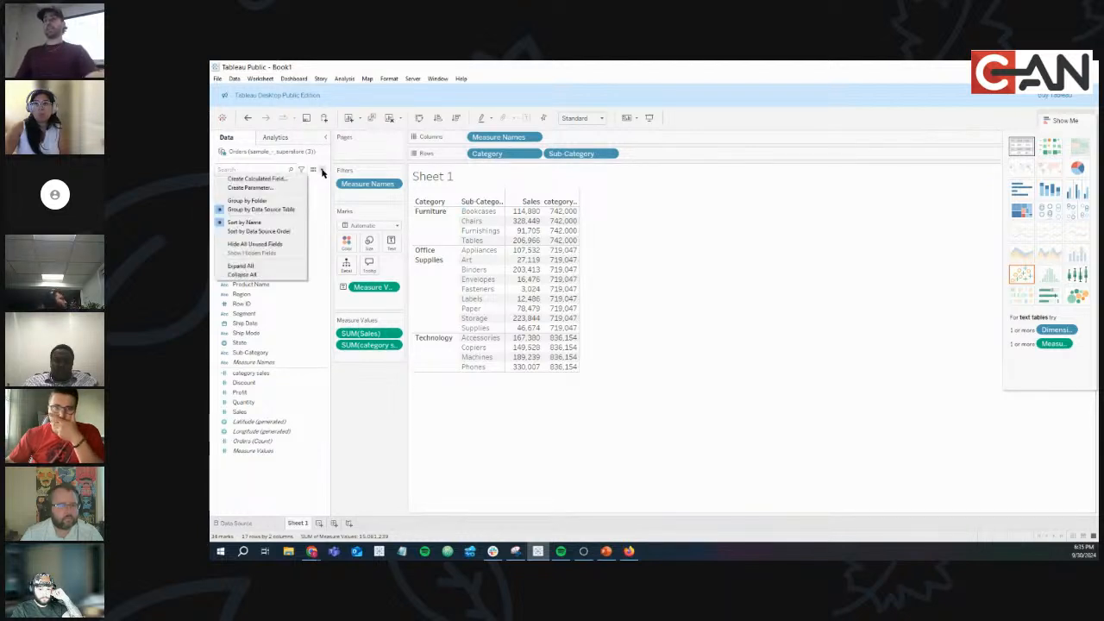
# Write a new calculated field dividing SUM([Sales]) by [category sales].
pyautogui.click(280, 183)
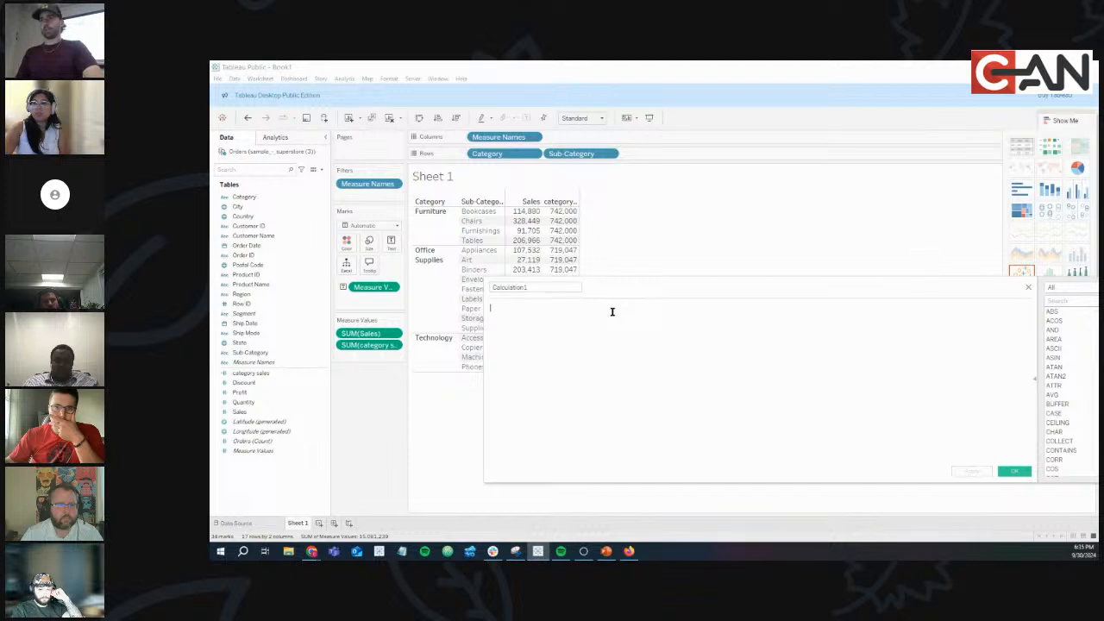
pyautogui.write('s')
pyautogui.press('BackSpace')
pyautogui.write('us')
pyautogui.press('BackSpace')
pyautogui.press('BackSpace')
pyautogui.write('SUM([Sales]')
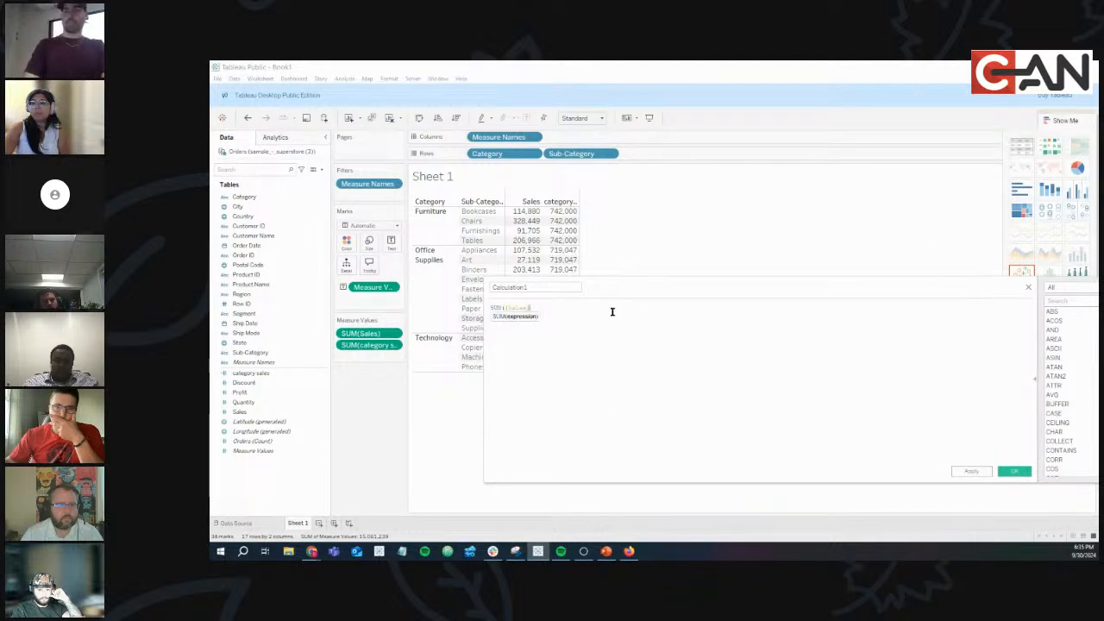
pyautogui.write(') cate')
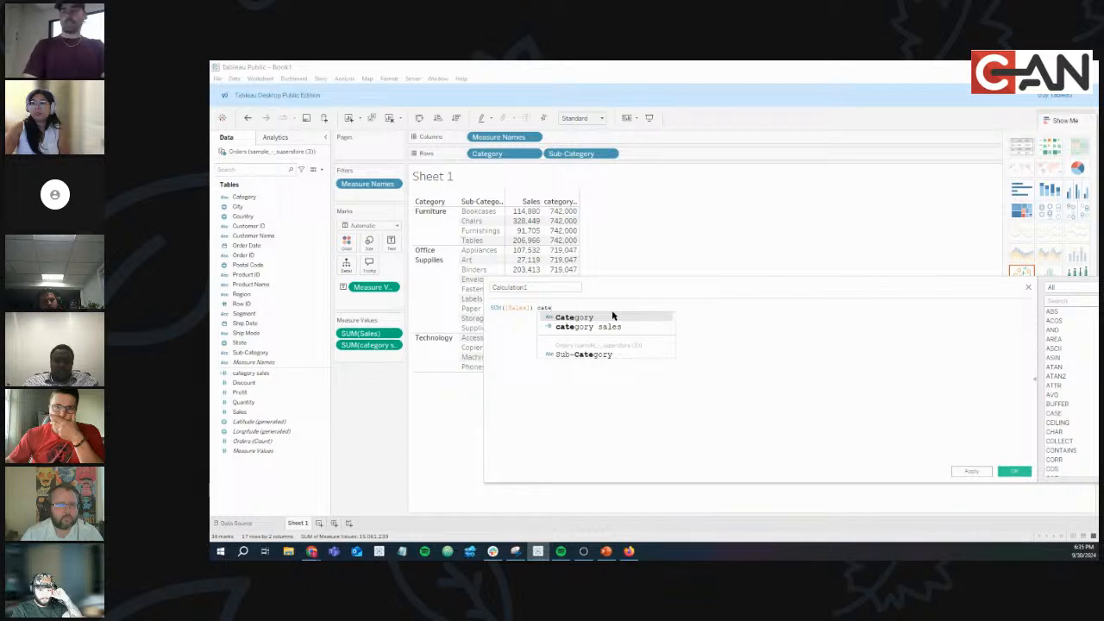
pyautogui.press('BackSpace')
pyautogui.press('BackSpace')
pyautogui.press('BackSpace')
pyautogui.write('/ cate')
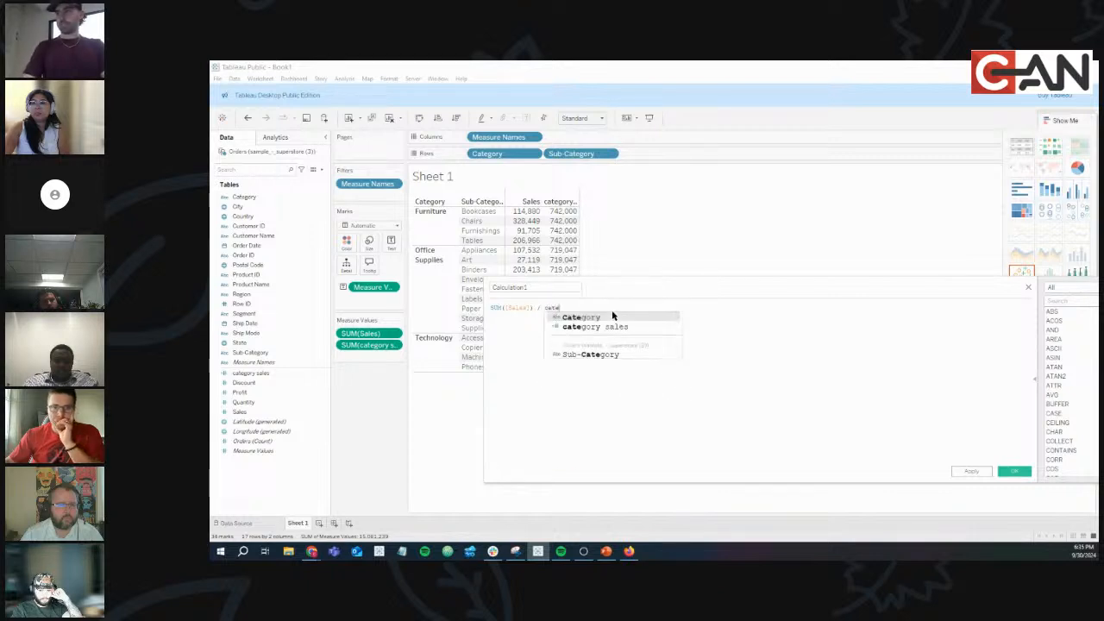
pyautogui.press('Down')
pyautogui.press('Return')
# Name it percent of sales, change the formula to [Sales] / [category sales], and save.
pyautogui.doubleClick(537, 286)
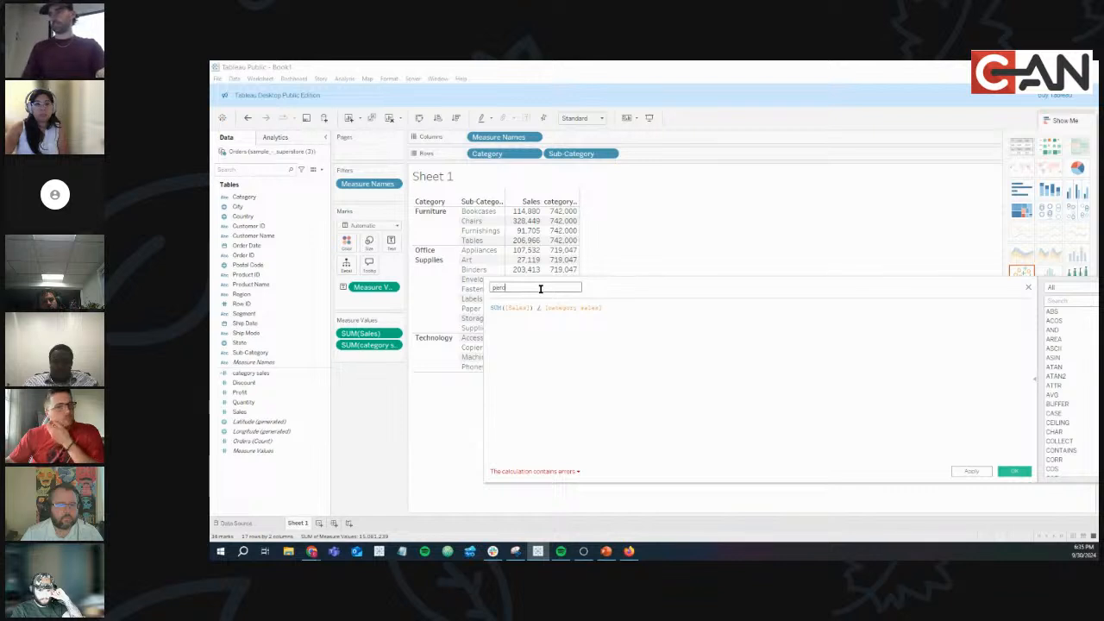
pyautogui.moveTo(531, 307); pyautogui.dragTo(461, 311)
pyautogui.write('sales')
pyautogui.press('Return')
pyautogui.click(1013, 472)
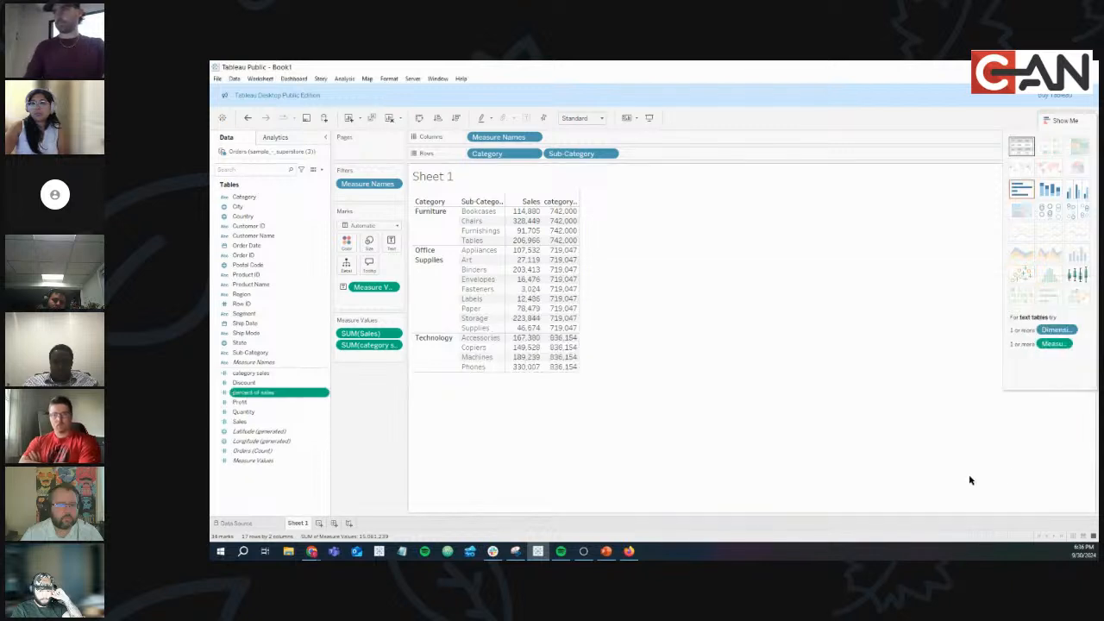
# Add percent of sales to the table and set its default number format to Percentage.
pyautogui.moveTo(279, 393); pyautogui.dragTo(372, 359)
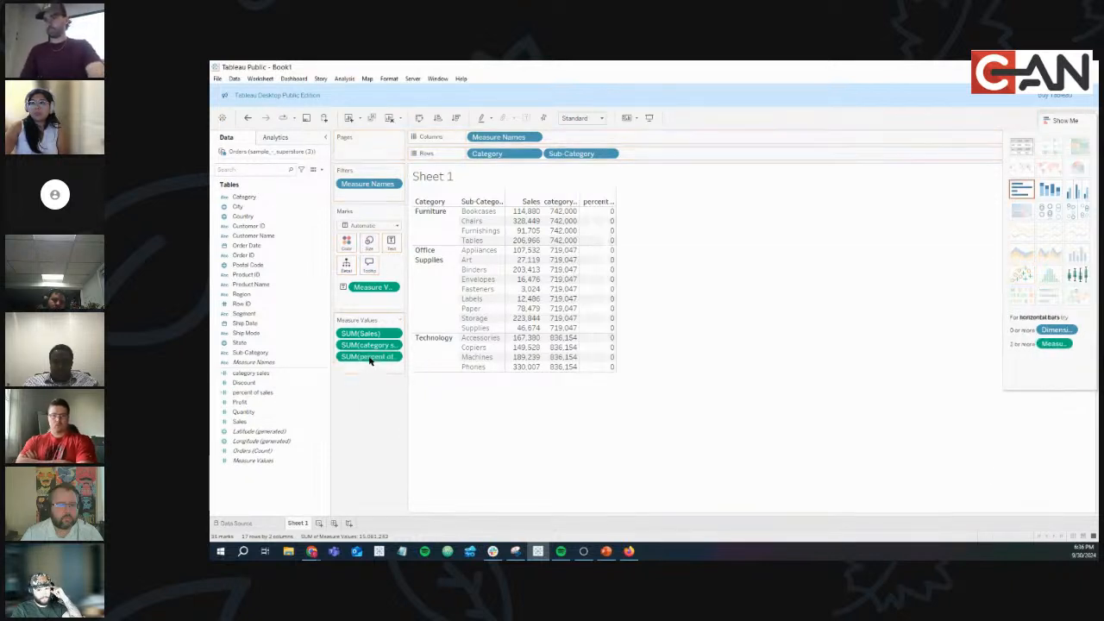
pyautogui.rightClick(321, 392)
pyautogui.moveTo(387, 285)
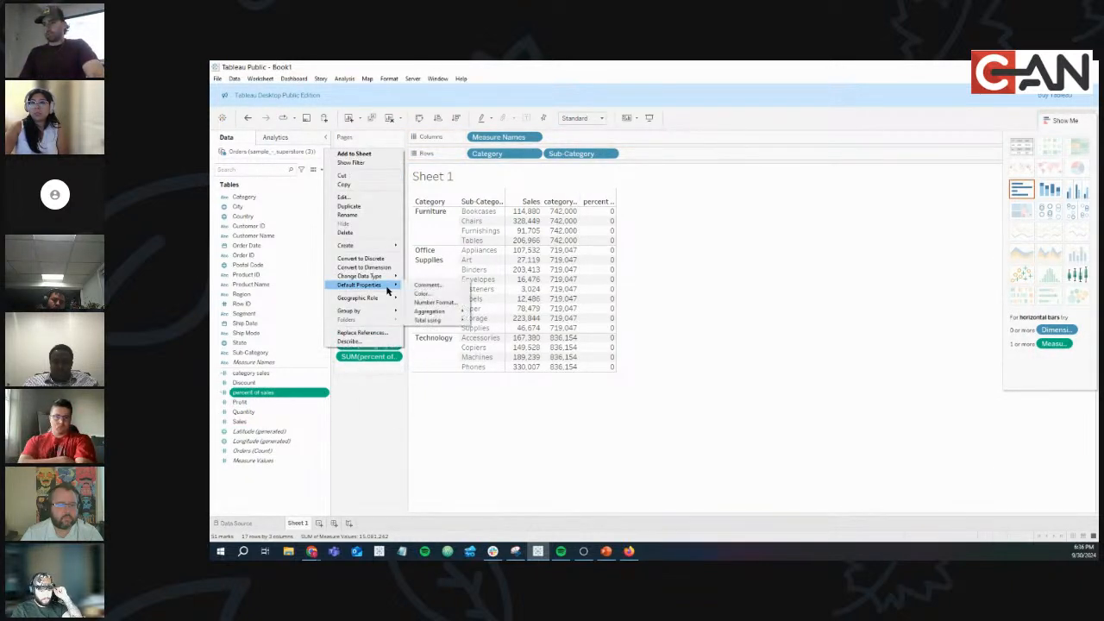
pyautogui.click(440, 302)
pyautogui.click(589, 287)
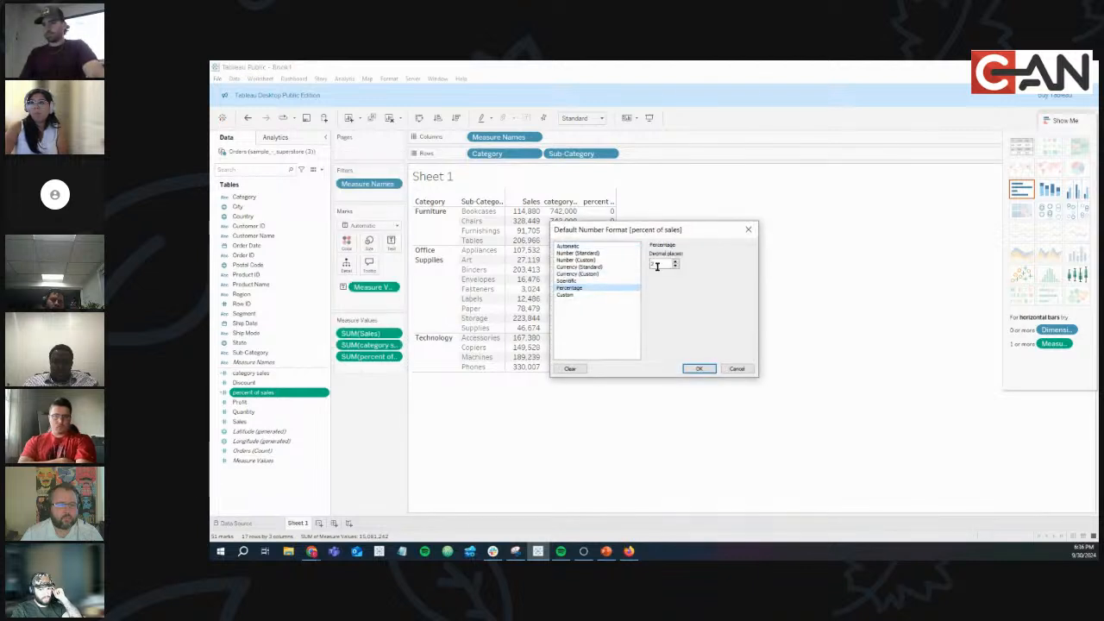
pyautogui.click(698, 368)
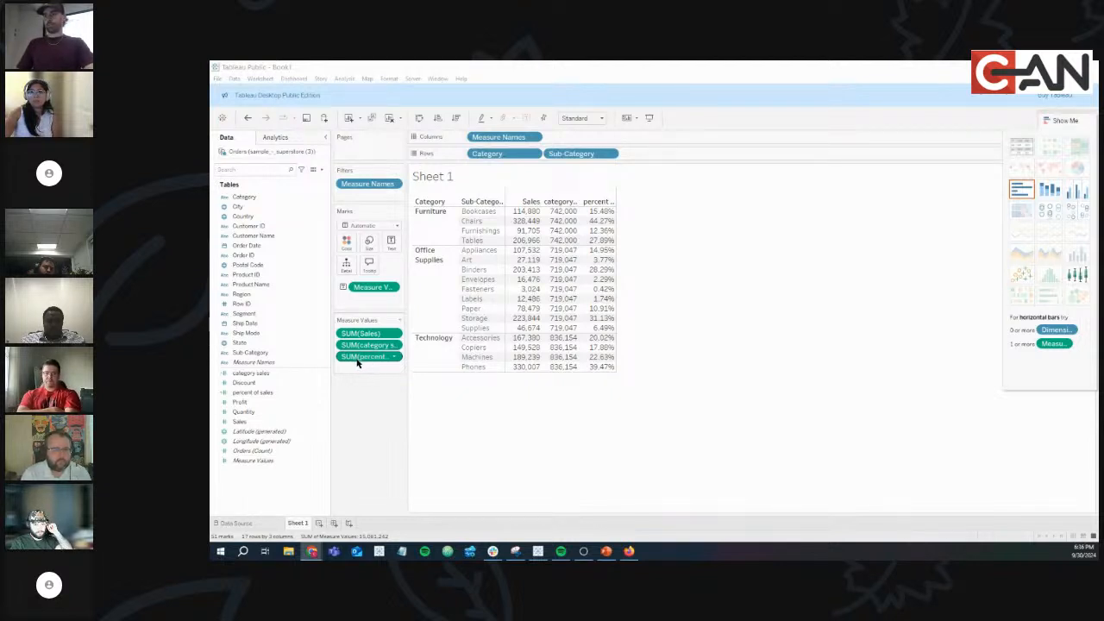
# Turn SUM(Sales) into a Percent of Total quick table calculation placed as the last column.
pyautogui.click(249, 413)
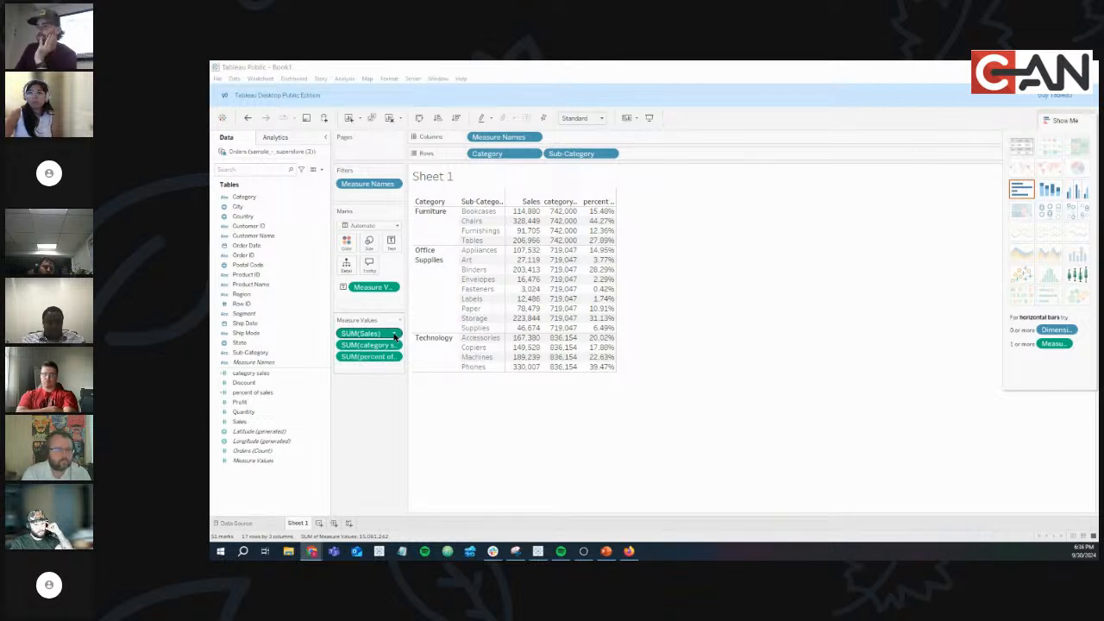
pyautogui.click(394, 335)
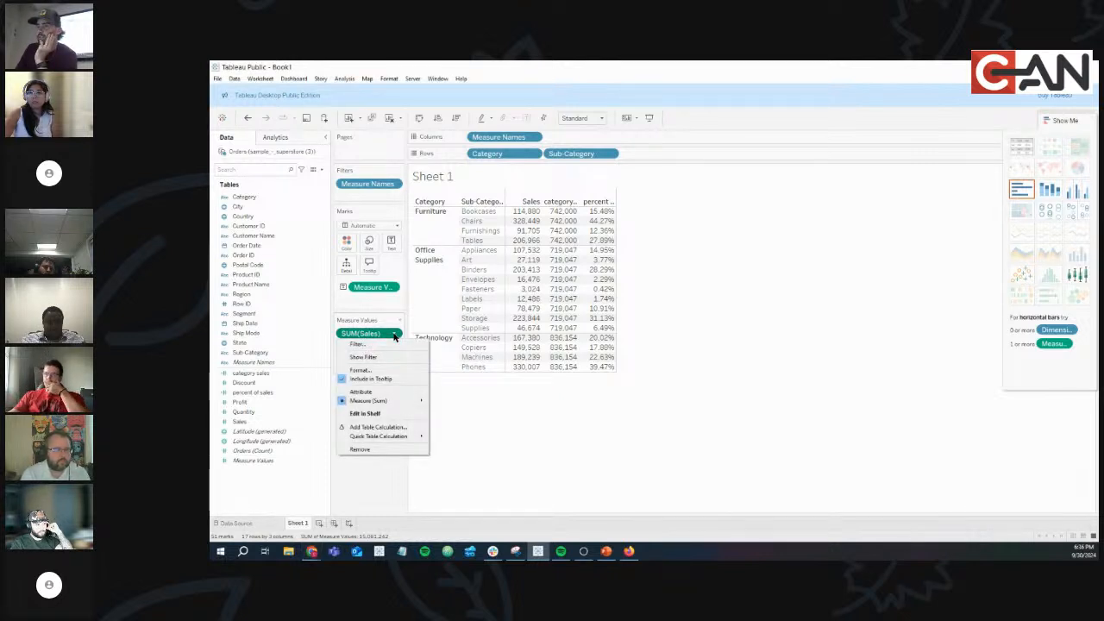
pyautogui.moveTo(400, 437)
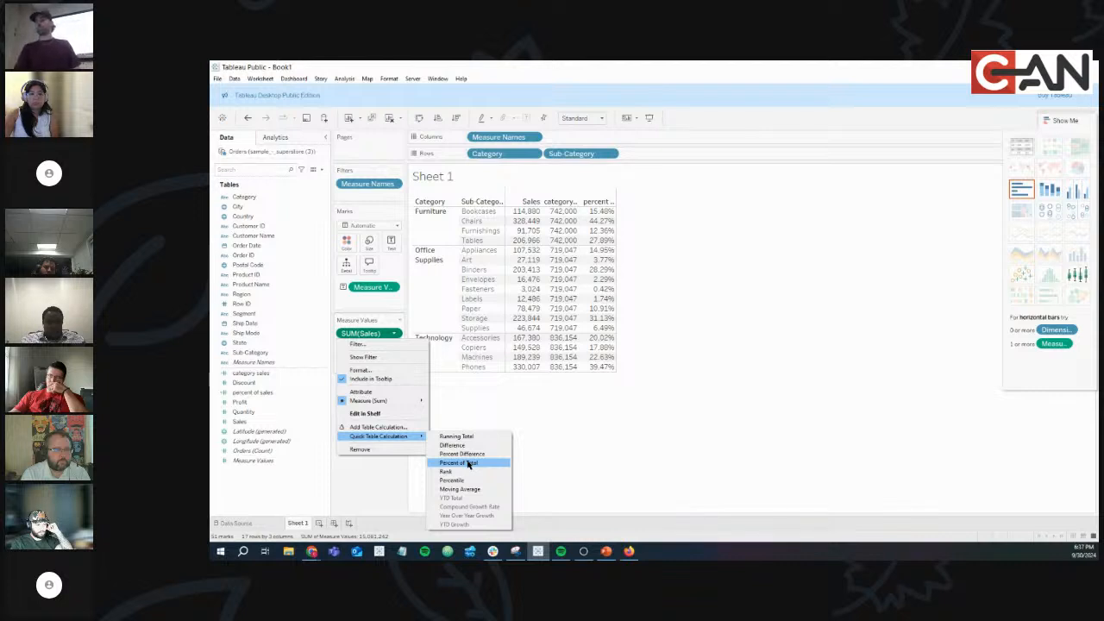
pyautogui.click(468, 463)
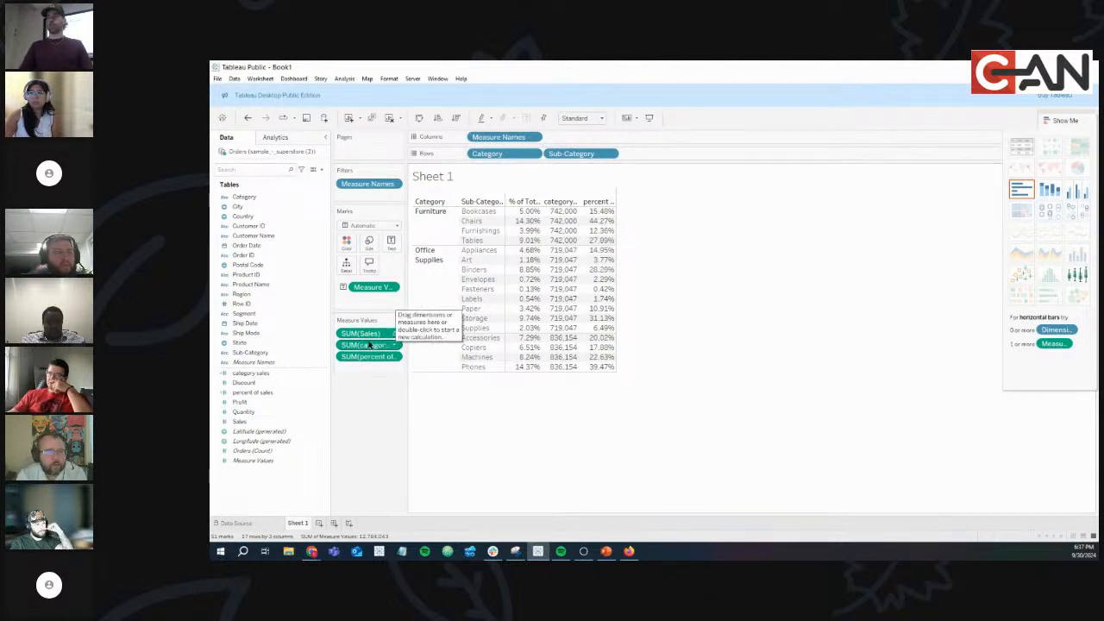
pyautogui.moveTo(370, 334); pyautogui.dragTo(370, 372)
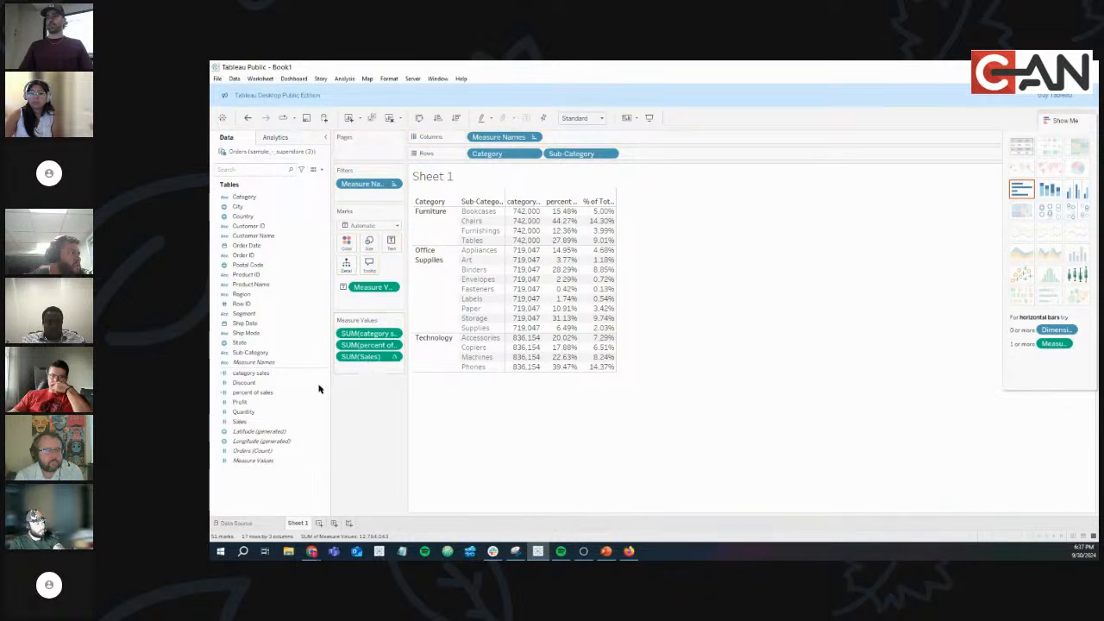
# Add plain Sales back to Measure Values and confirm Furniture's sub-categories total 742,000.
pyautogui.click(238, 422)
pyautogui.moveTo(246, 424); pyautogui.dragTo(361, 331)
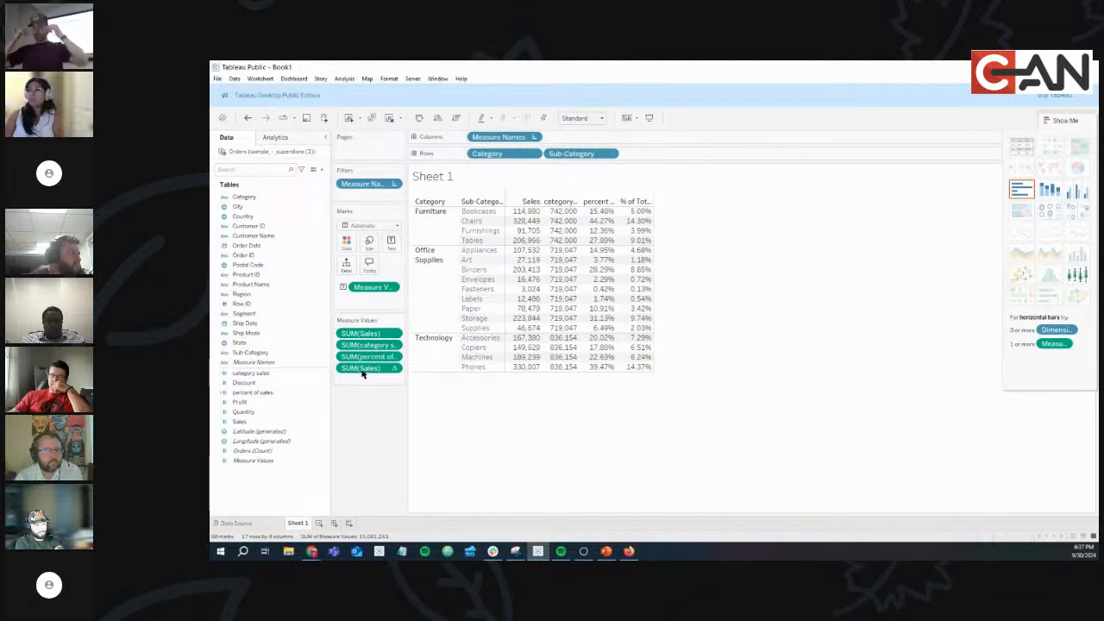
pyautogui.moveTo(531, 219)
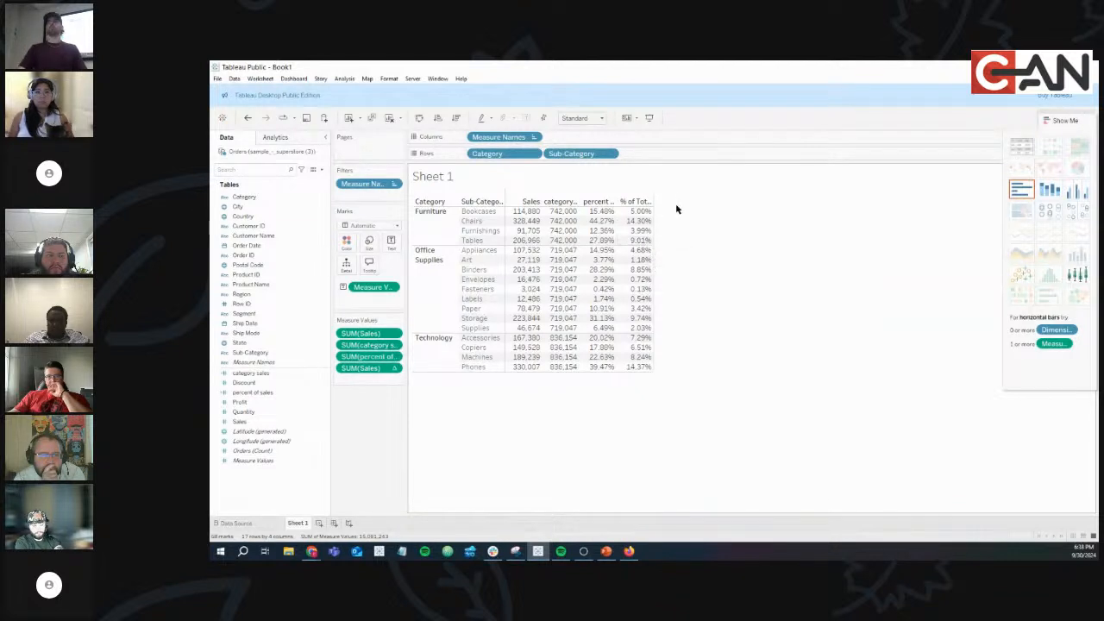
pyautogui.moveTo(646, 212)
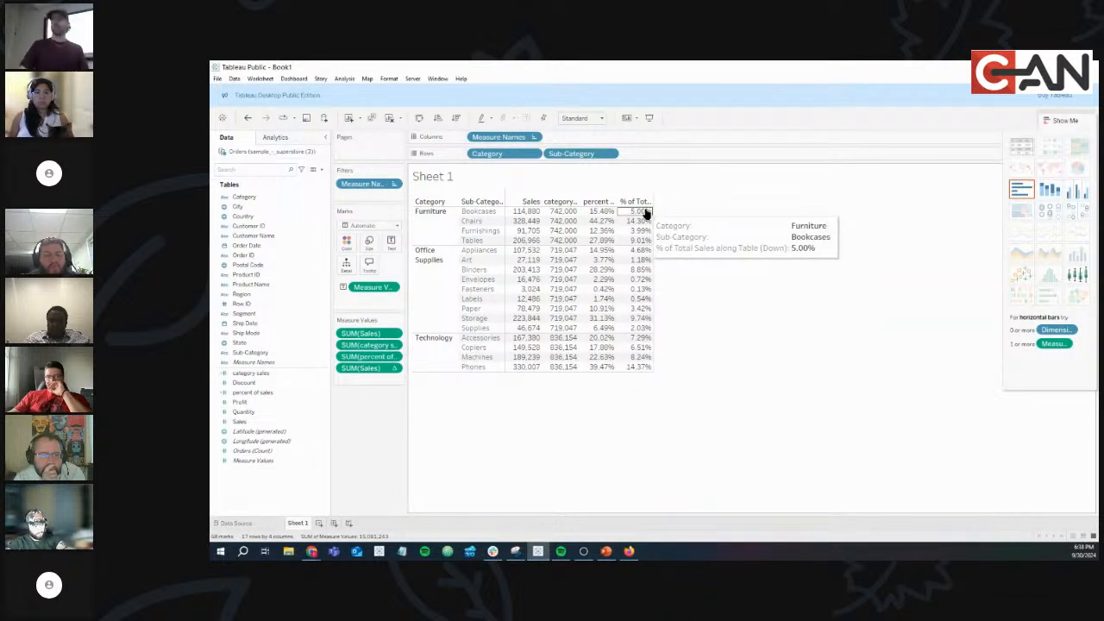
pyautogui.moveTo(526, 211); pyautogui.dragTo(529, 371)
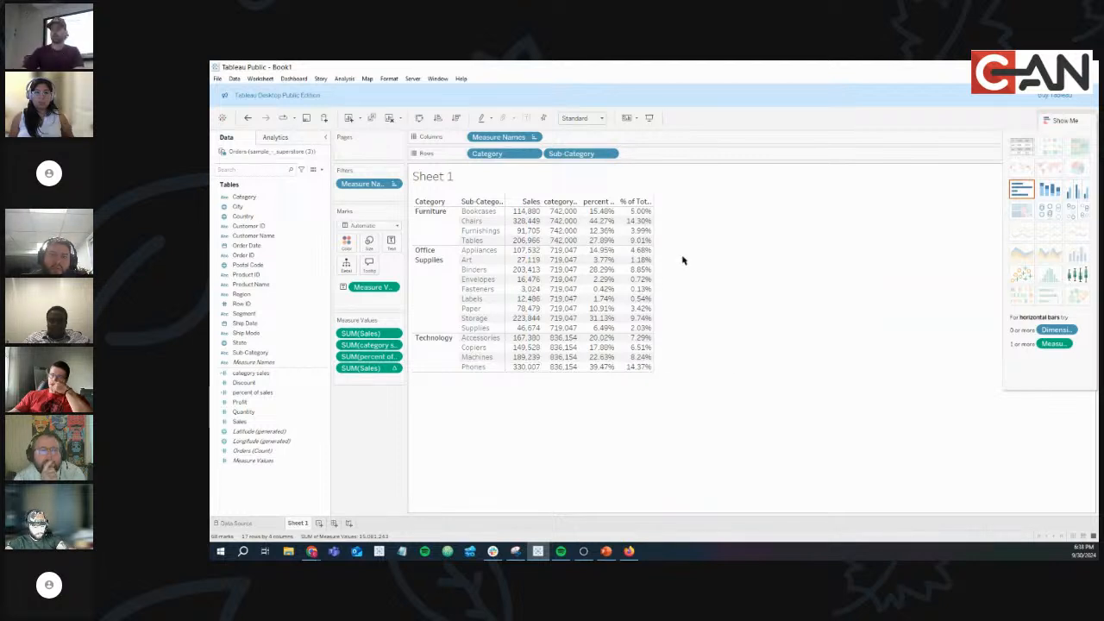
pyautogui.moveTo(646, 212)
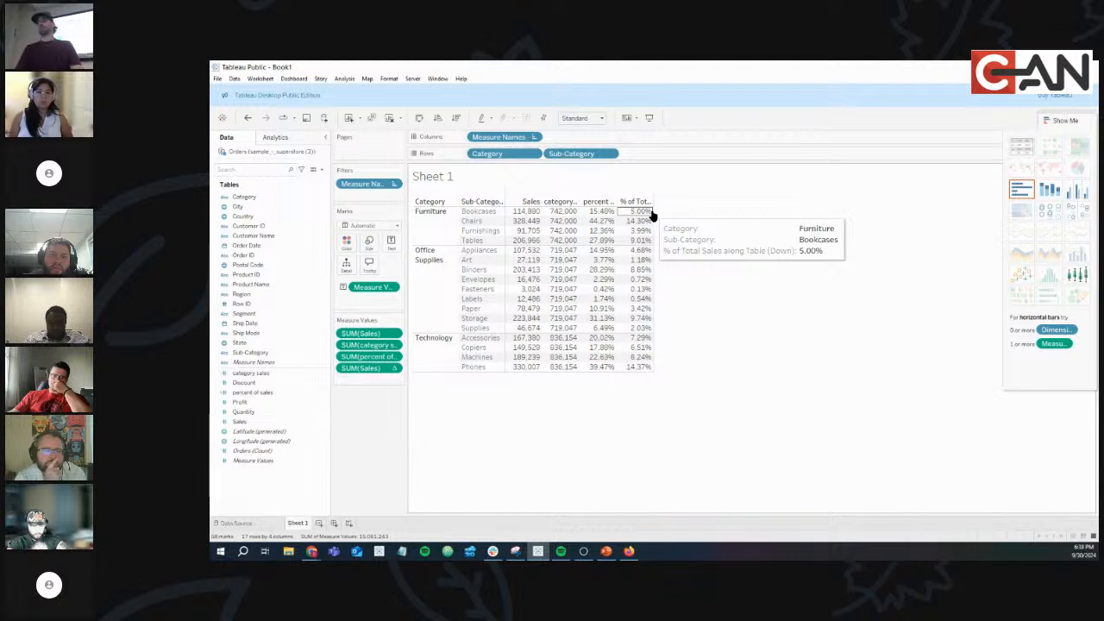
pyautogui.moveTo(565, 218)
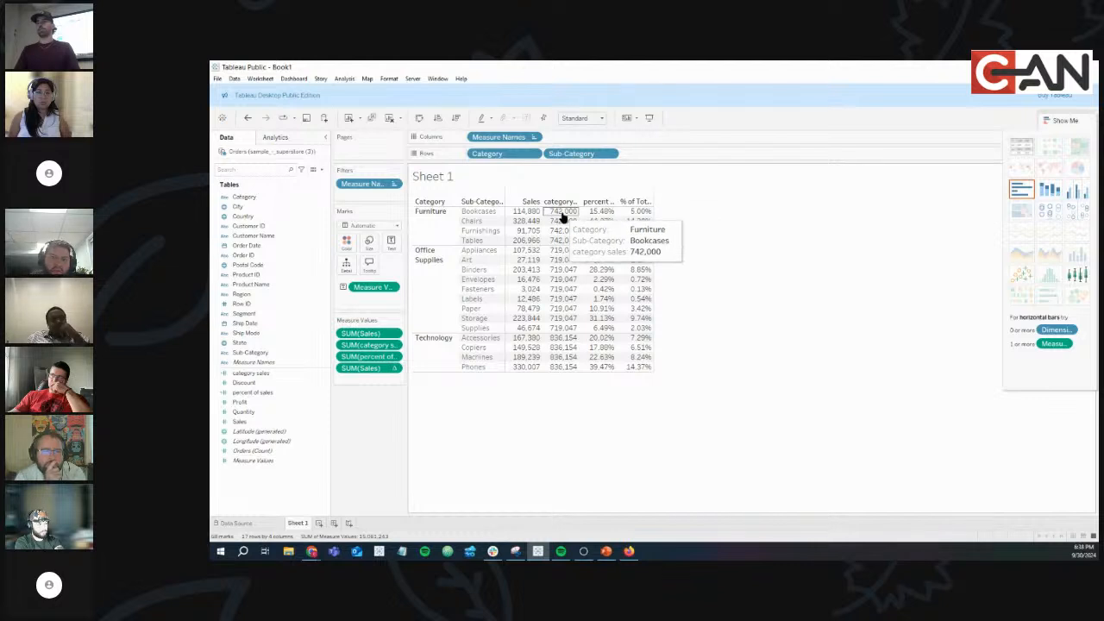
pyautogui.moveTo(533, 211); pyautogui.dragTo(537, 249)
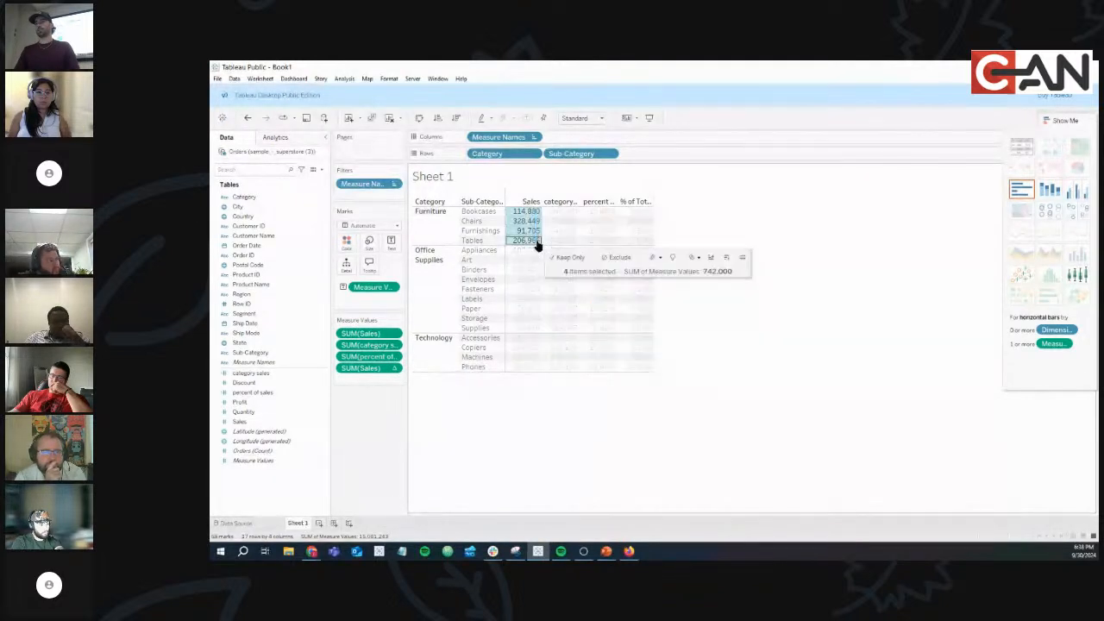
pyautogui.click(529, 213)
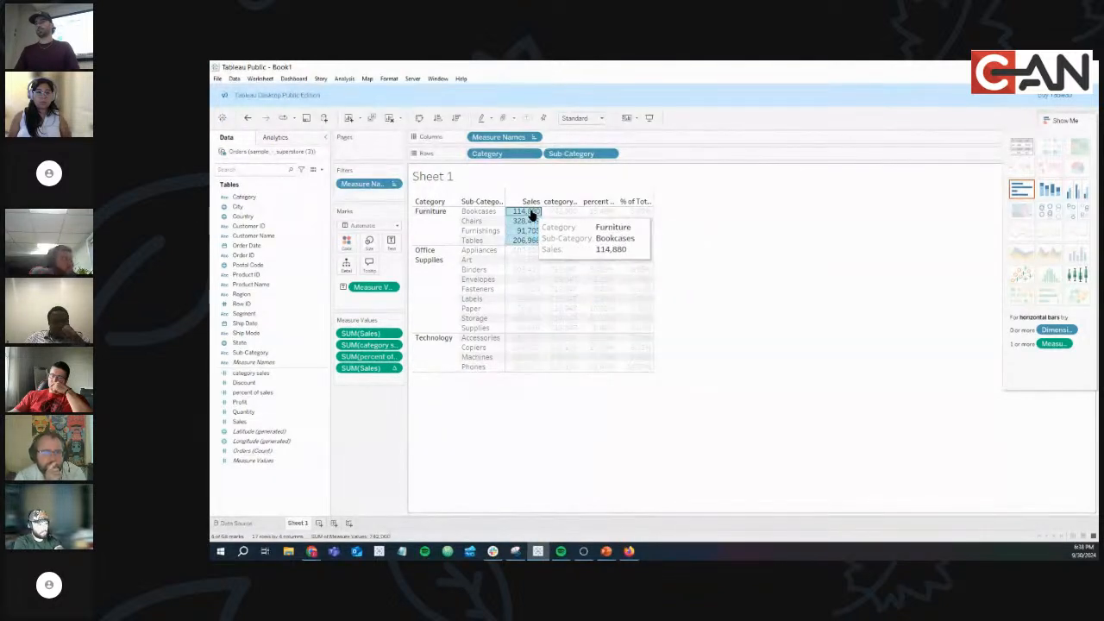
pyautogui.click(787, 227)
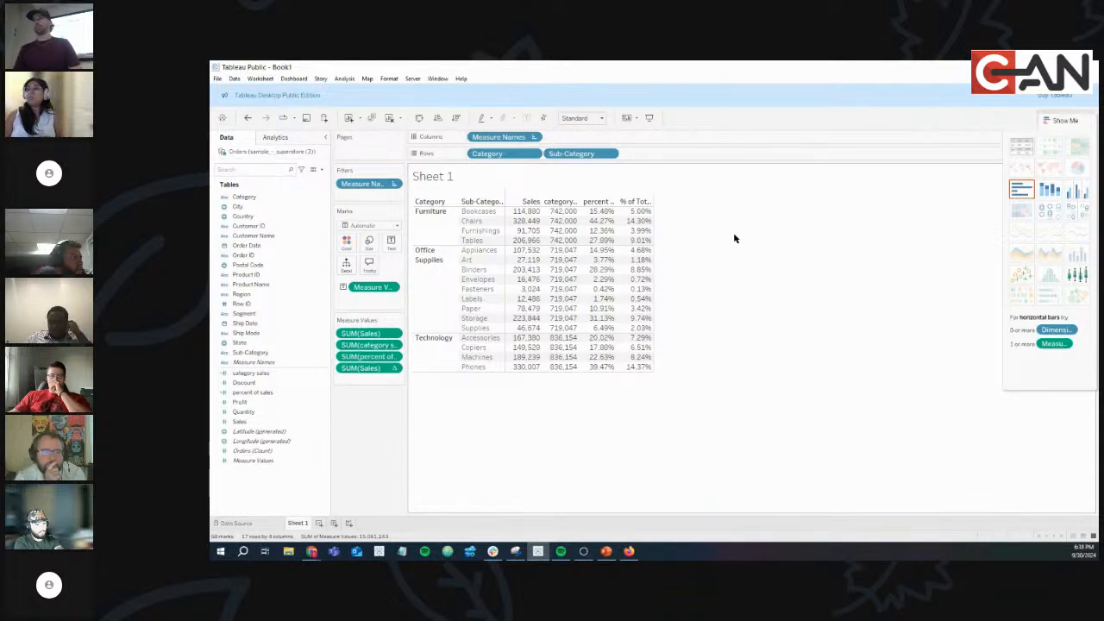
pyautogui.click(395, 368)
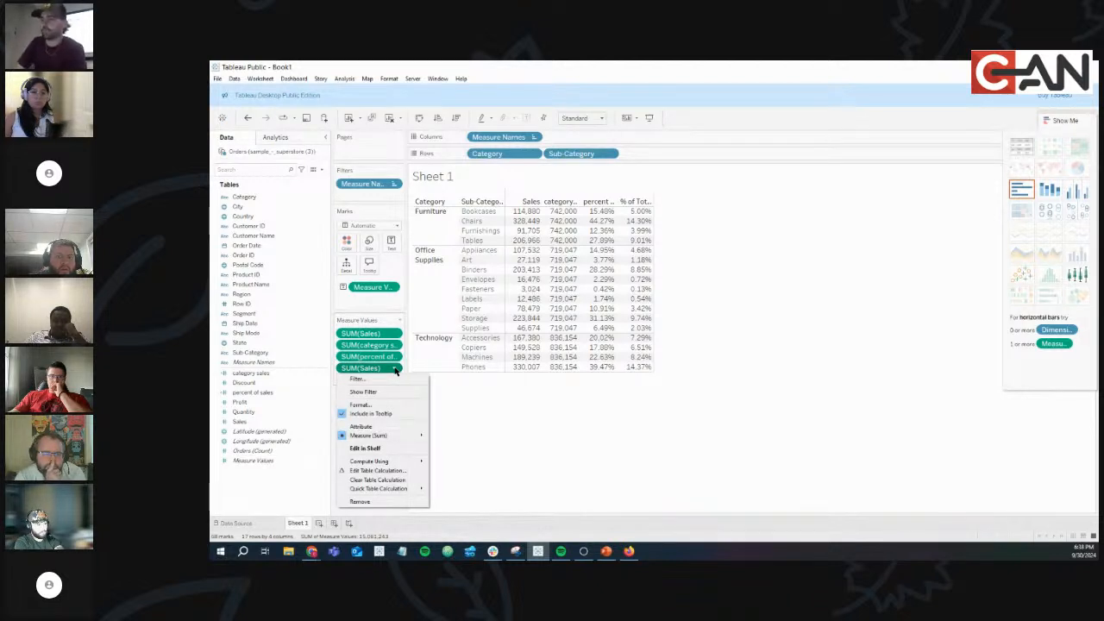
pyautogui.moveTo(406, 489)
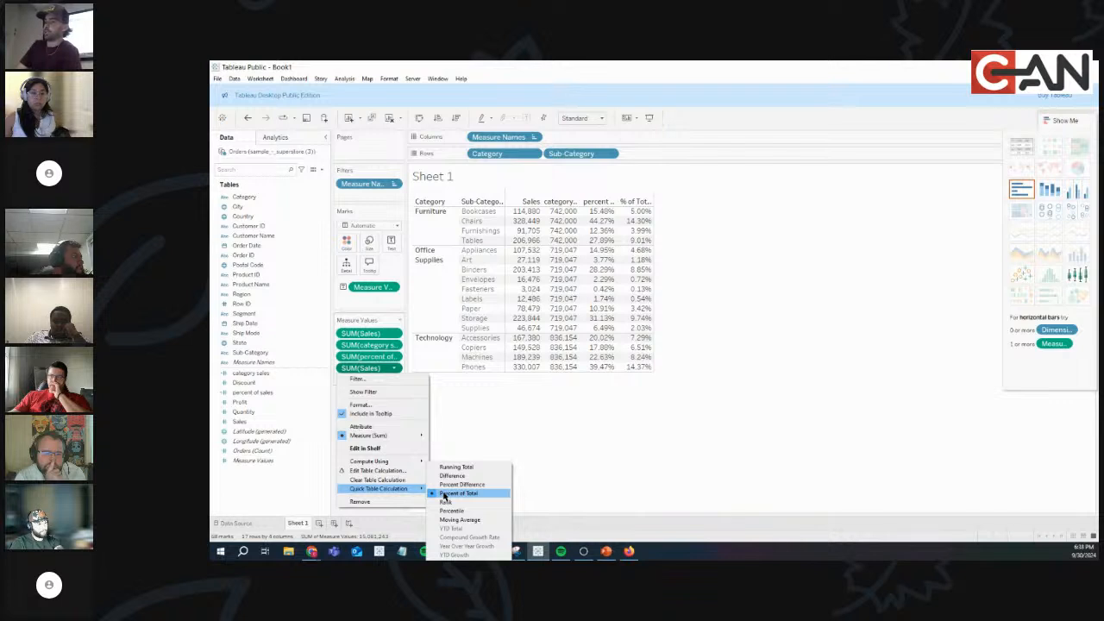
pyautogui.click(445, 494)
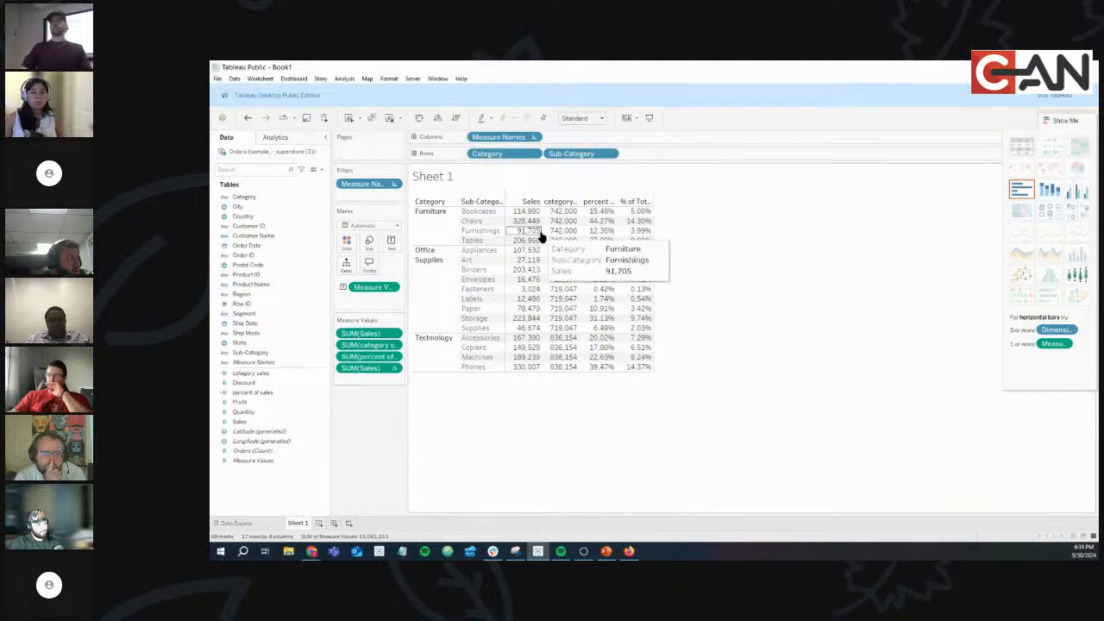
pyautogui.moveTo(532, 214); pyautogui.dragTo(527, 372)
pyautogui.click(510, 415)
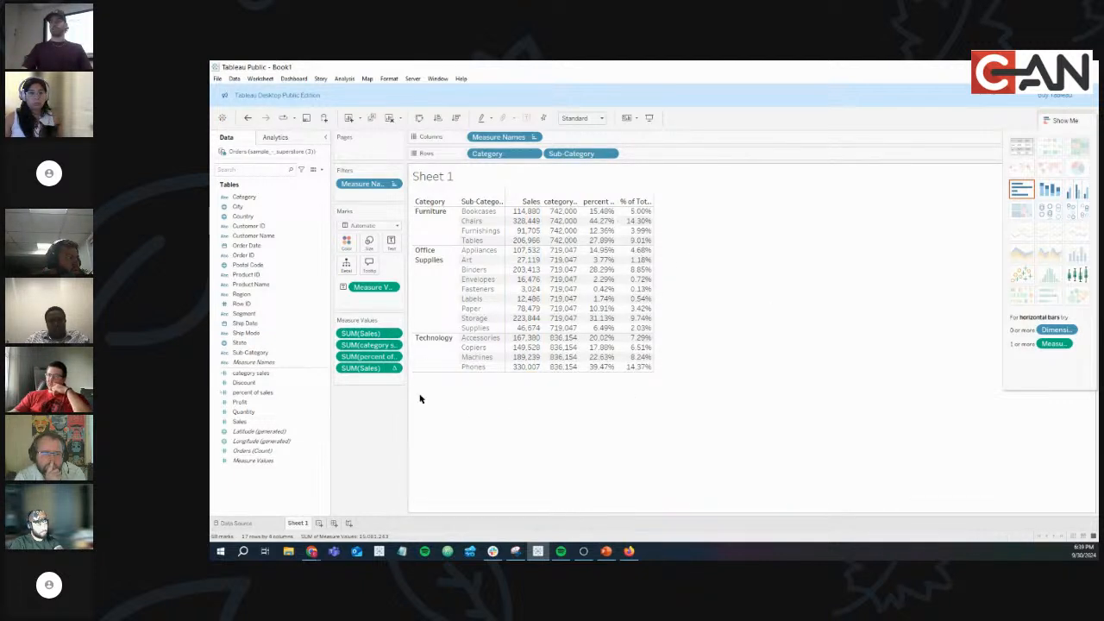
pyautogui.click(395, 369)
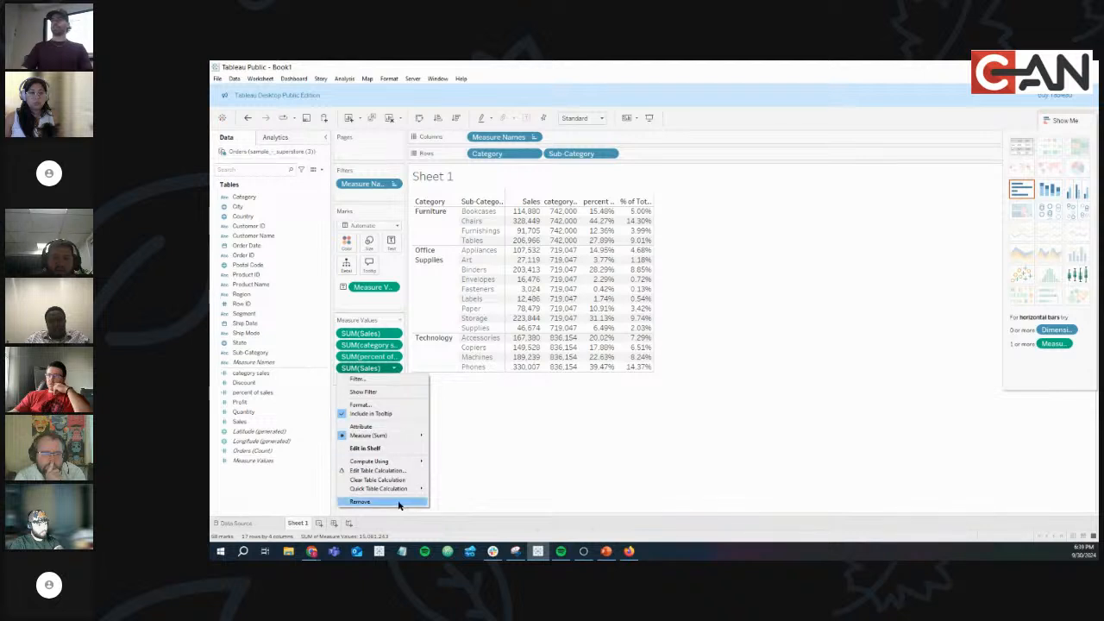
pyautogui.moveTo(406, 490)
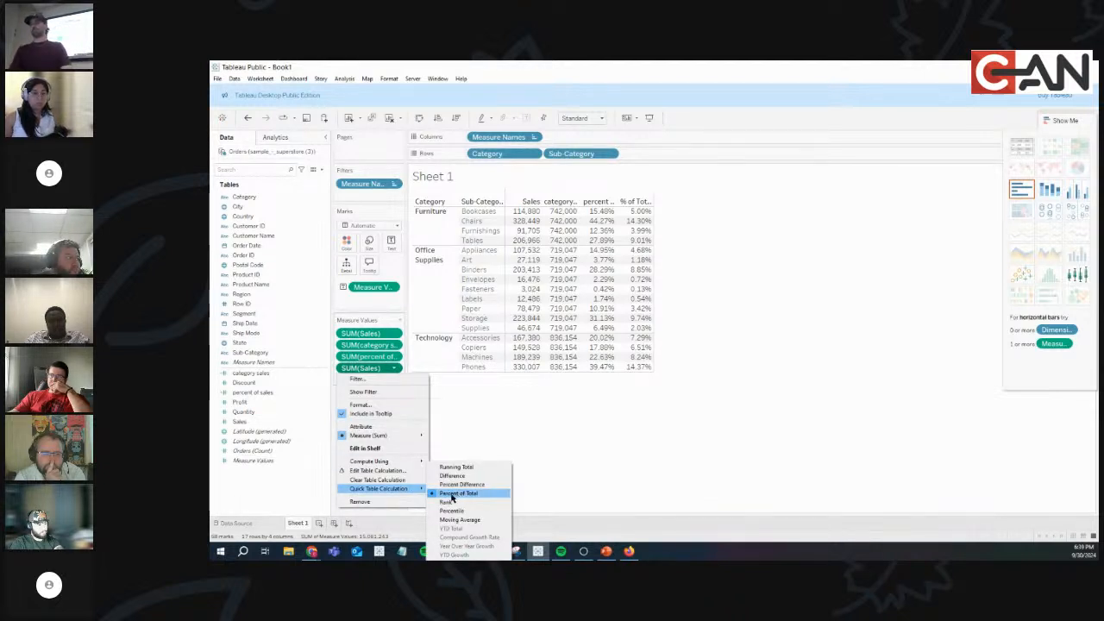
pyautogui.moveTo(395, 463)
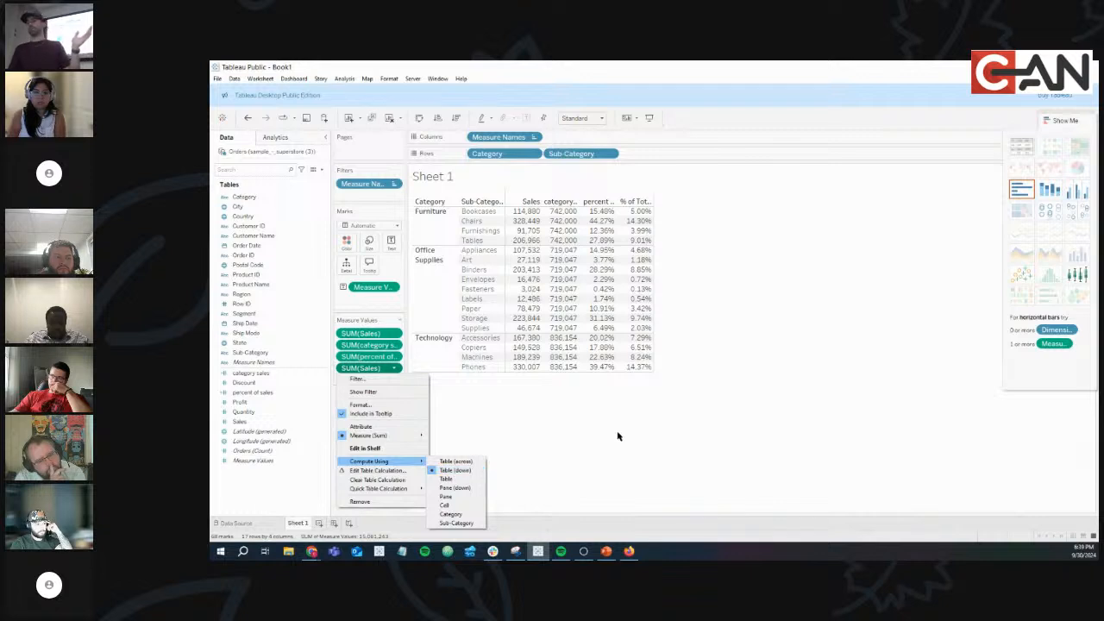
pyautogui.click(678, 432)
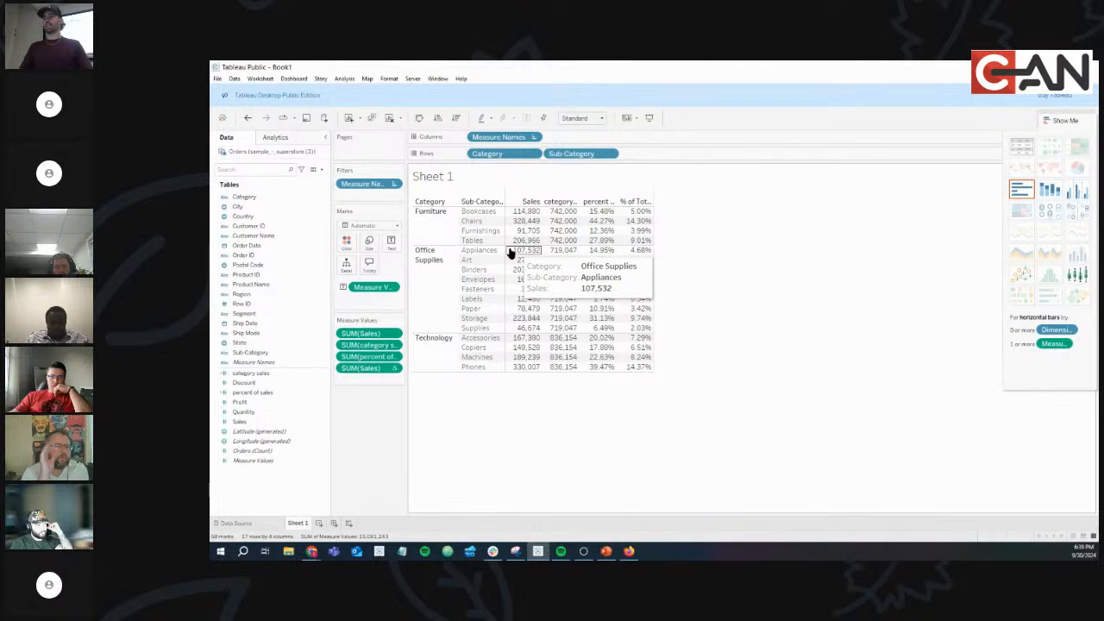
# Select and compare value cells across the Sales and percentage columns.
pyautogui.moveTo(525, 253); pyautogui.dragTo(636, 329)
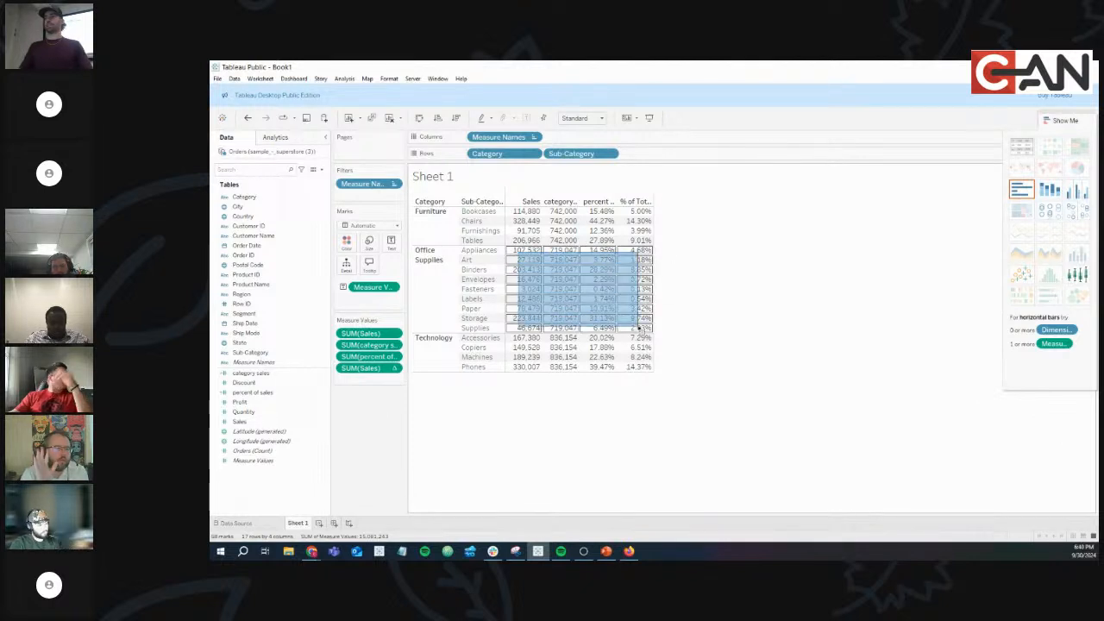
pyautogui.click(707, 239)
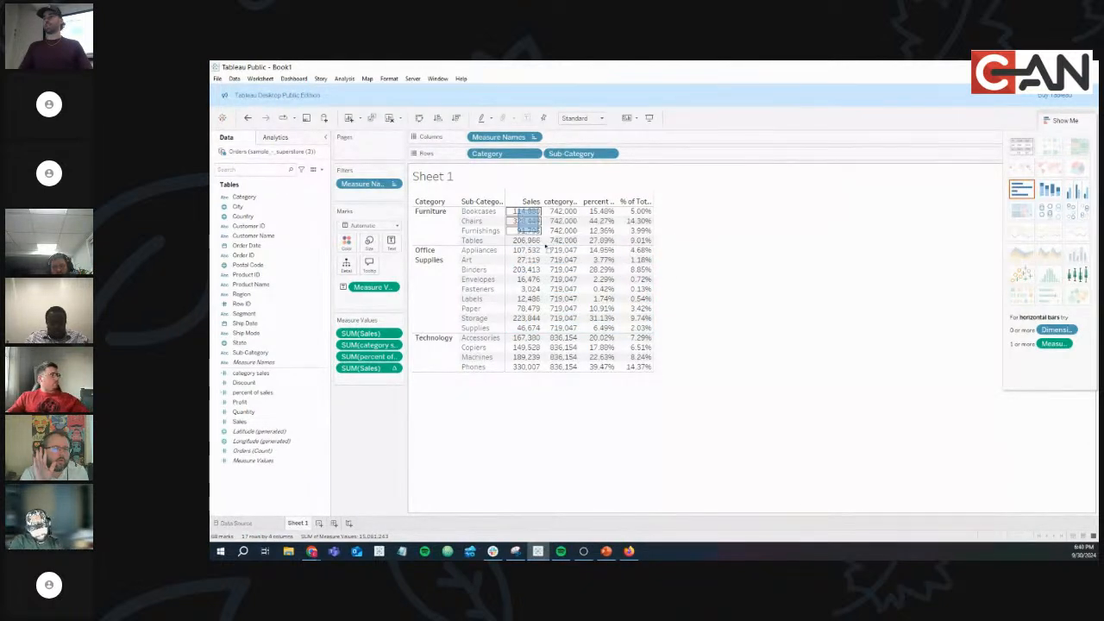
pyautogui.moveTo(522, 216); pyautogui.dragTo(640, 364)
pyautogui.click(687, 243)
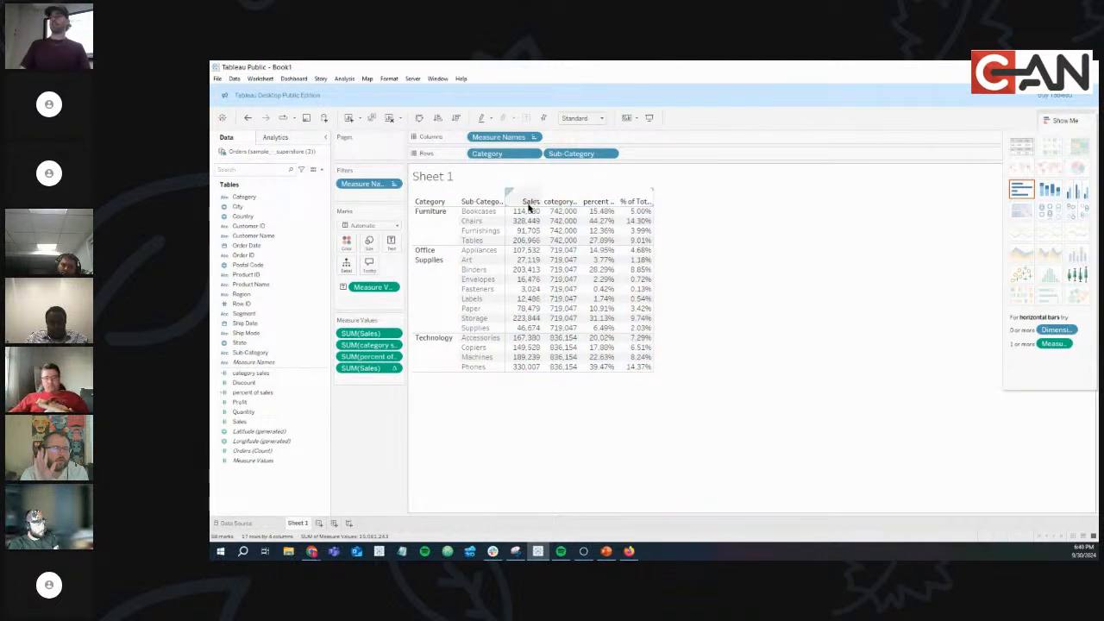
pyautogui.moveTo(529, 214); pyautogui.dragTo(522, 369)
pyautogui.click(692, 246)
pyautogui.click(776, 261)
pyautogui.moveTo(525, 215); pyautogui.dragTo(655, 211)
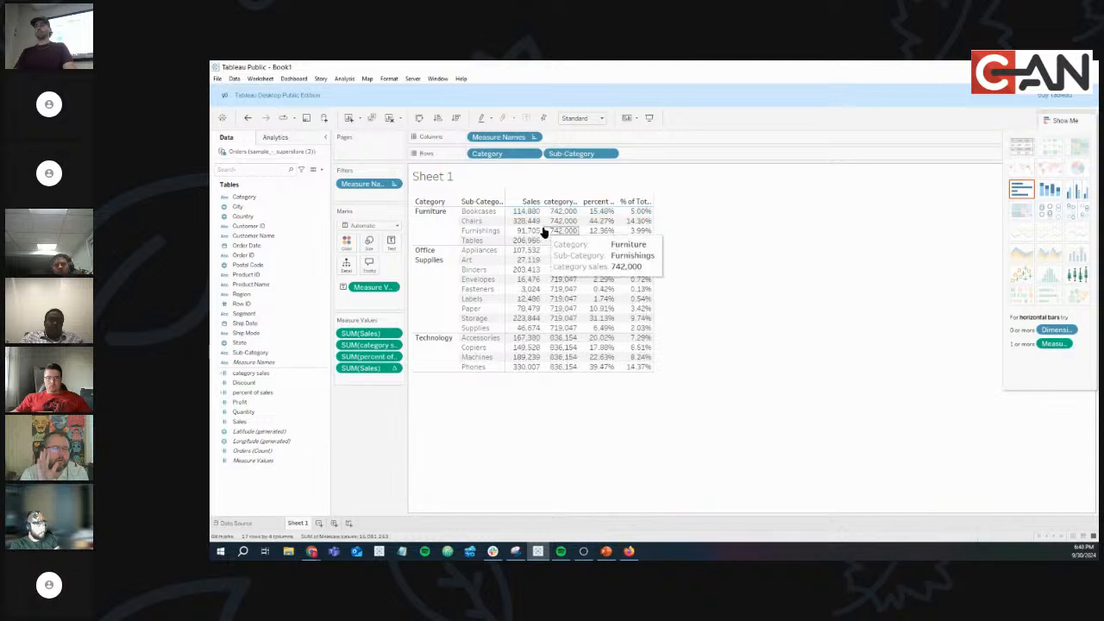
pyautogui.moveTo(522, 214); pyautogui.dragTo(673, 229)
pyautogui.click(729, 219)
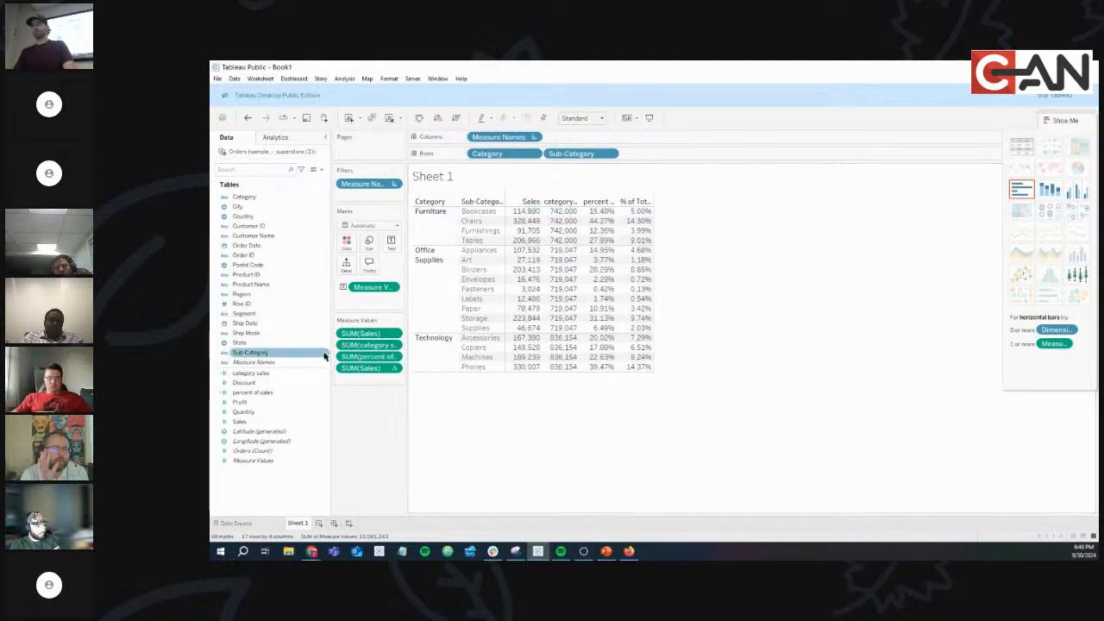
# Set the % of Total column to compute using Pane (down).
pyautogui.click(392, 368)
pyautogui.moveTo(404, 461)
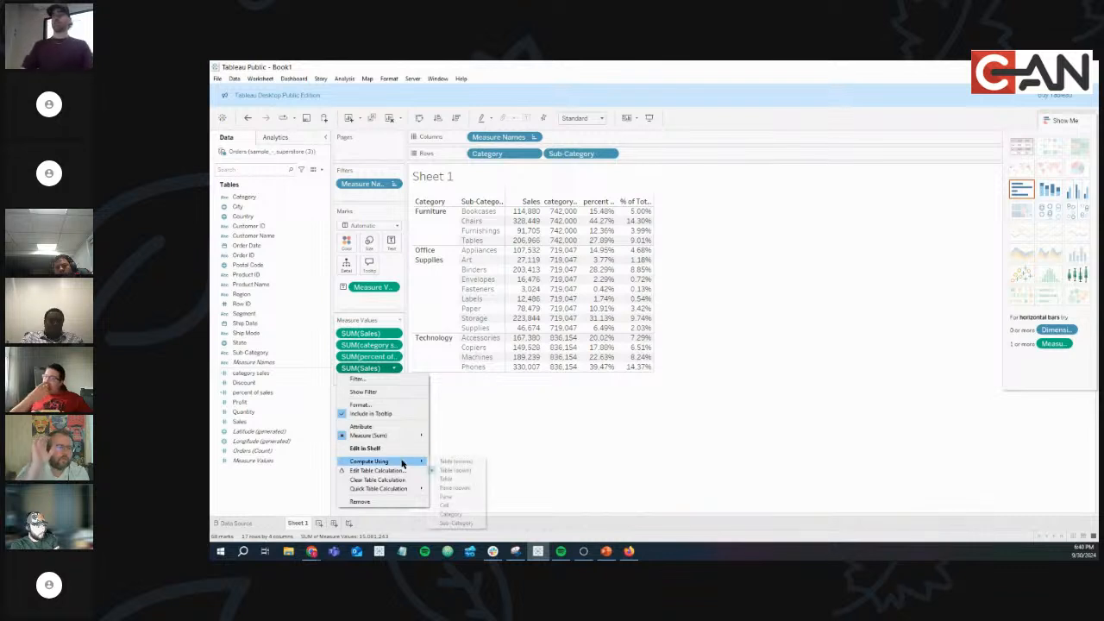
pyautogui.click(457, 488)
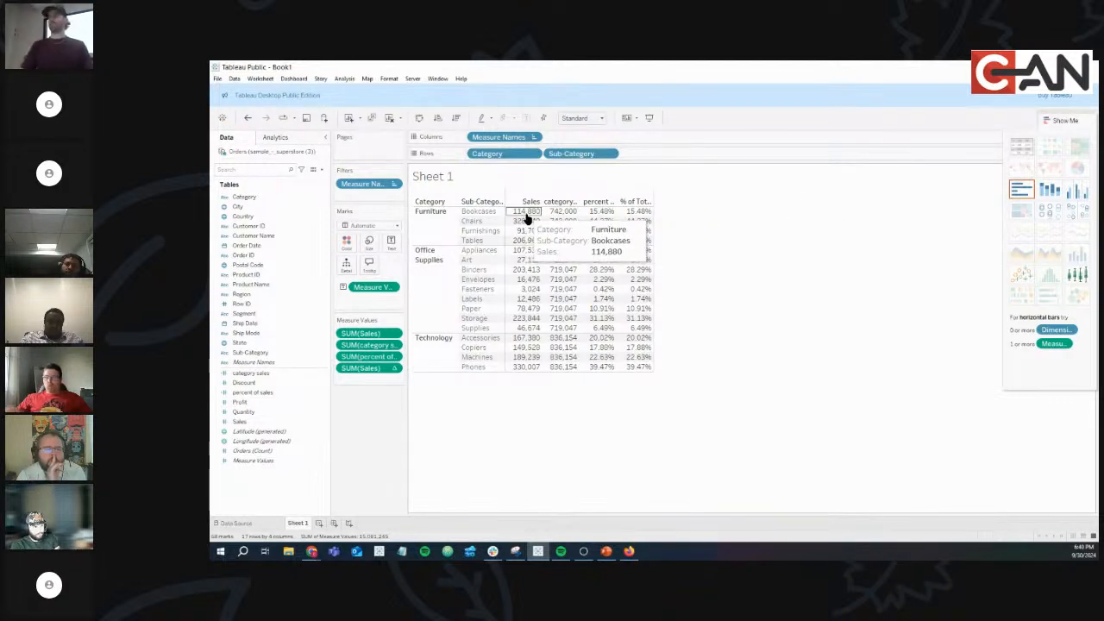
pyautogui.moveTo(562, 212); pyautogui.dragTo(567, 243)
pyautogui.click(687, 197)
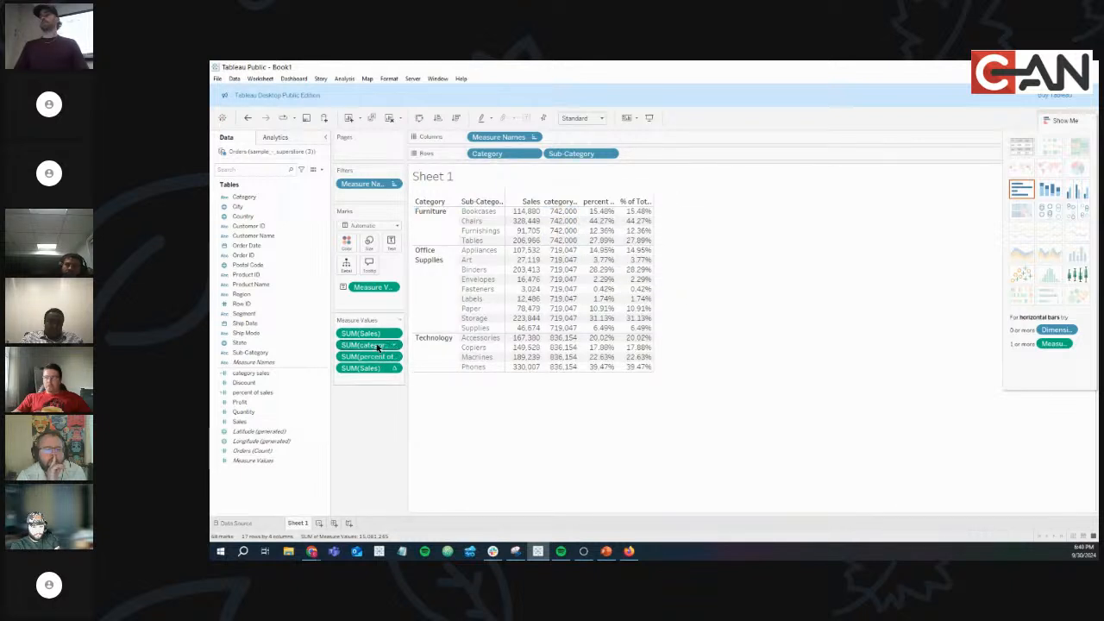
# Drag category sales and percent of sales off Measure Values, leaving Sales and % of Total.
pyautogui.moveTo(377, 348); pyautogui.dragTo(358, 435)
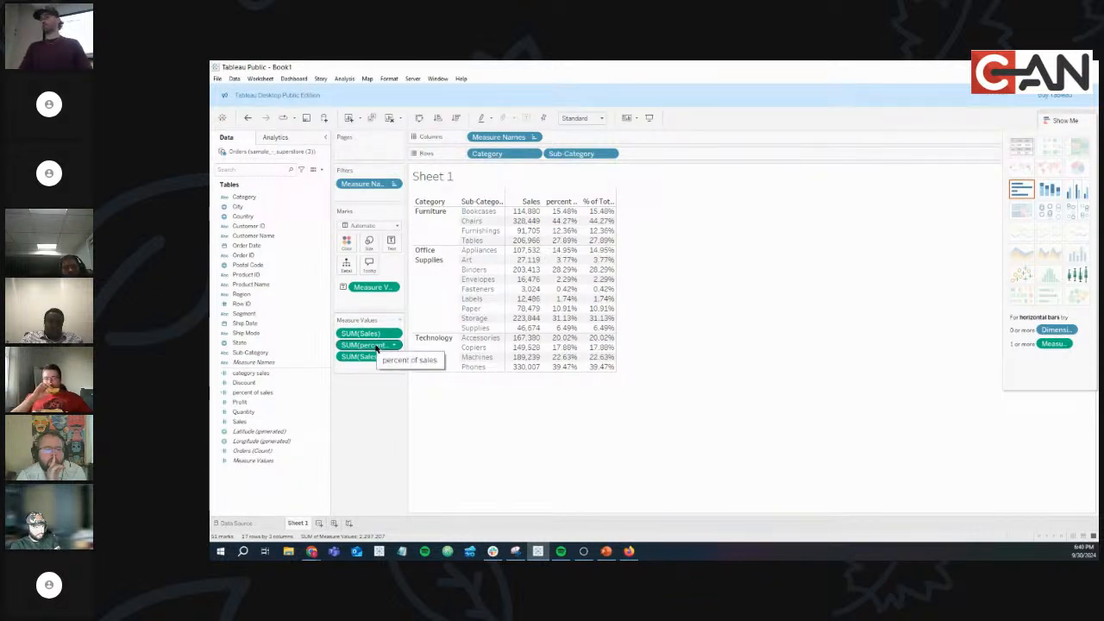
pyautogui.moveTo(375, 347); pyautogui.dragTo(372, 429)
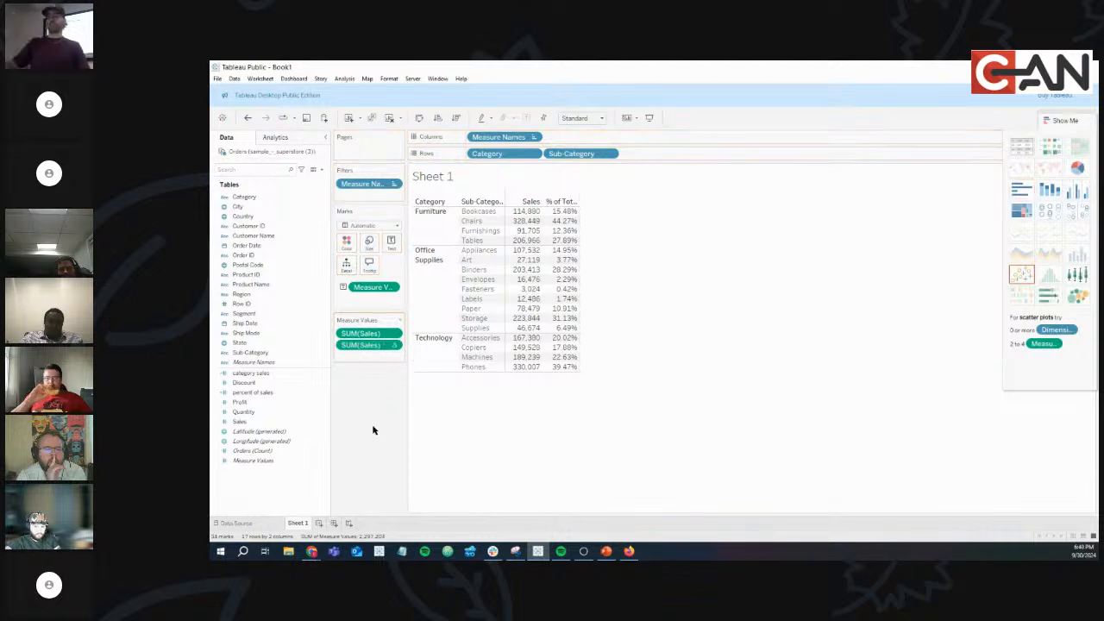
pyautogui.moveTo(529, 219)
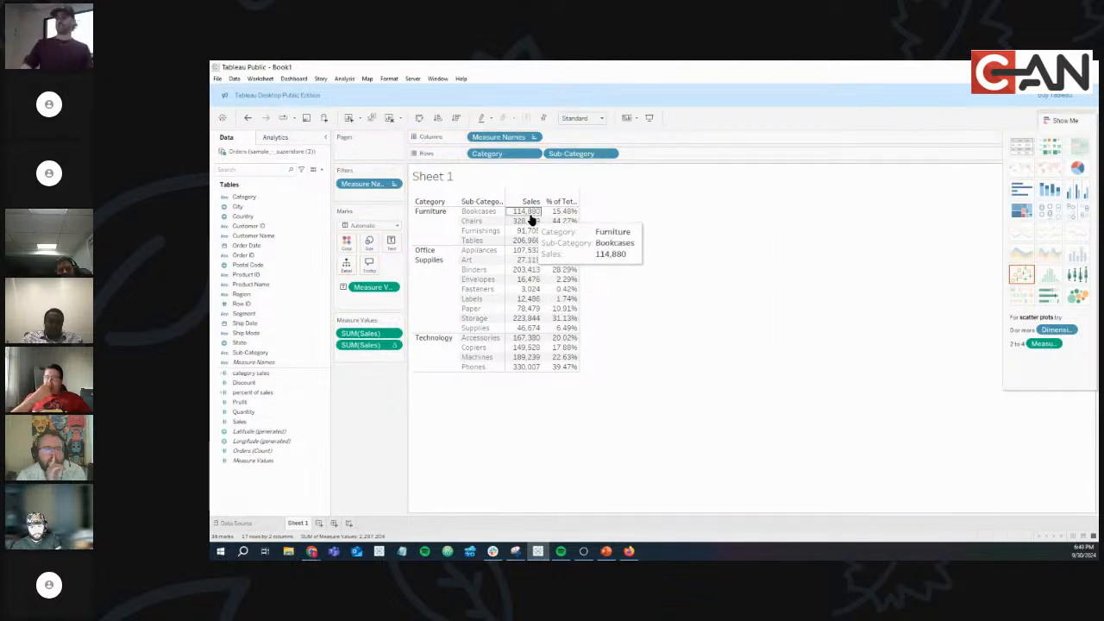
pyautogui.moveTo(531, 216); pyautogui.dragTo(567, 246)
pyautogui.click(643, 229)
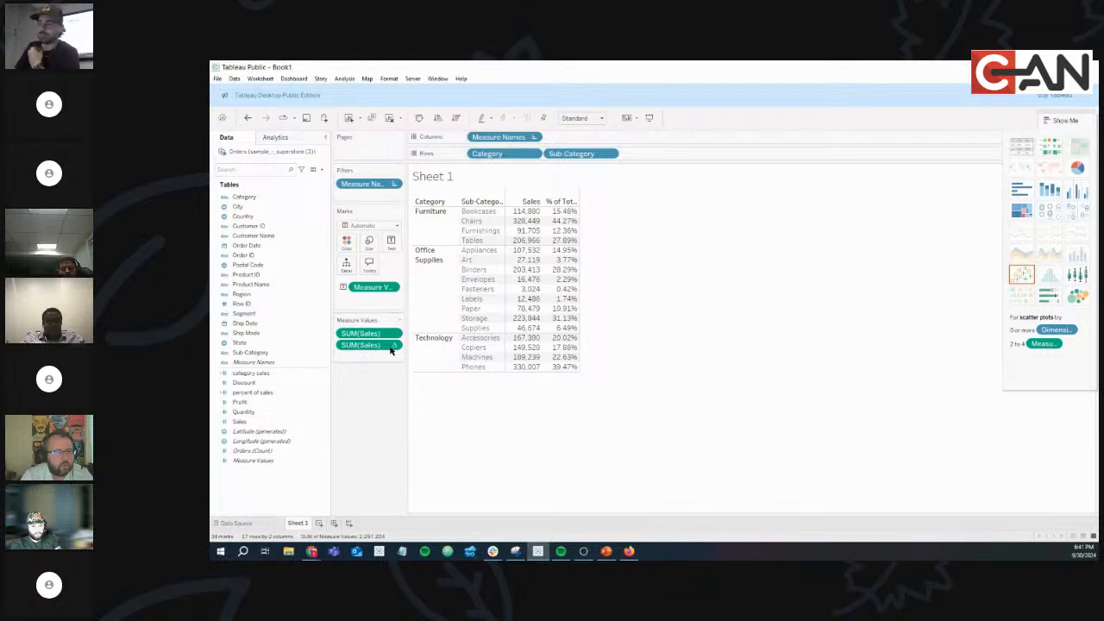
# Review the % of Total measure's options without changing anything.
pyautogui.click(394, 345)
pyautogui.moveTo(410, 441)
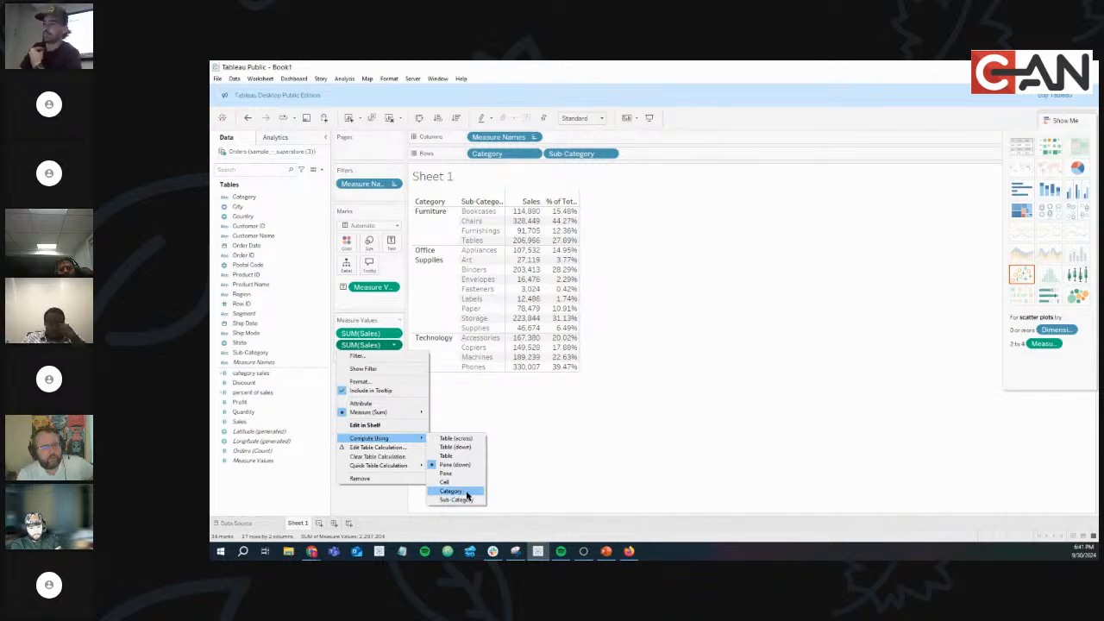
pyautogui.click(561, 395)
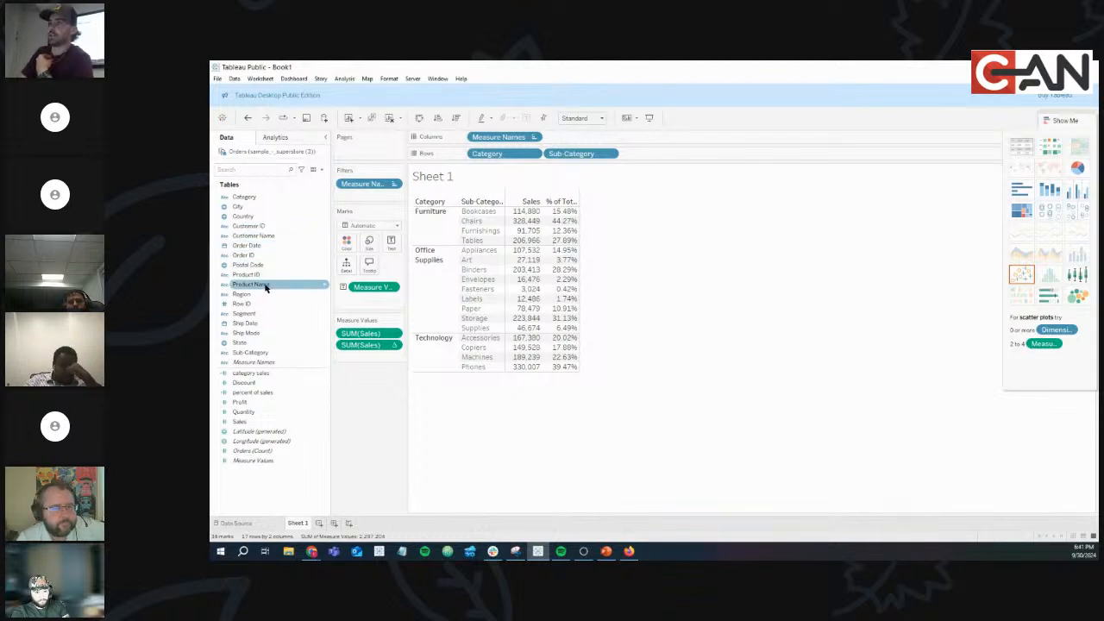
pyautogui.moveTo(257, 301); pyautogui.dragTo(505, 156)
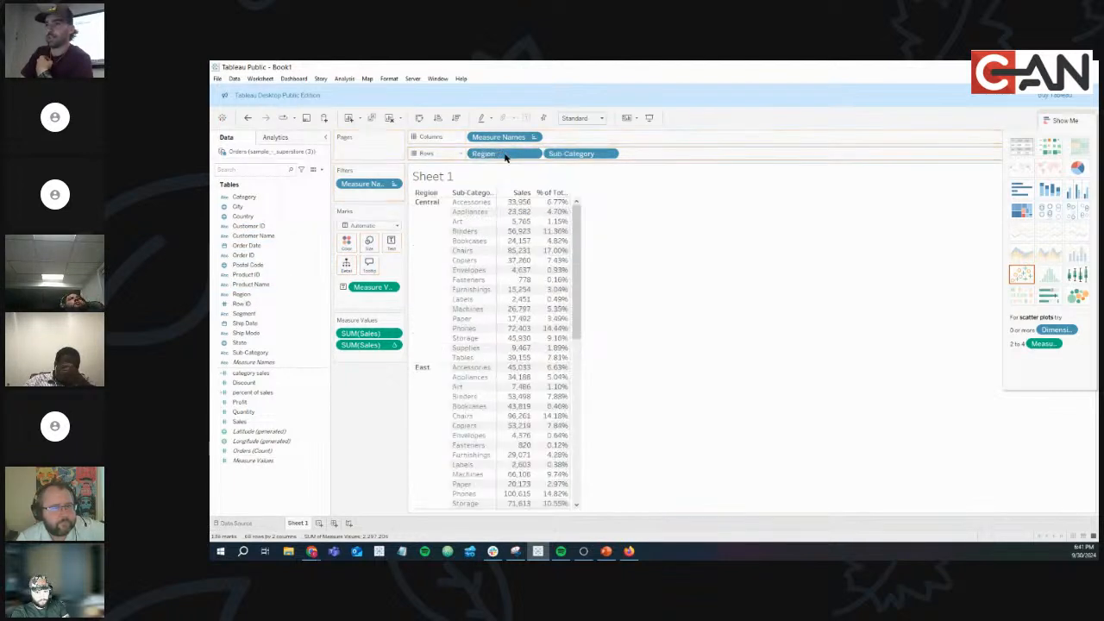
pyautogui.click(394, 346)
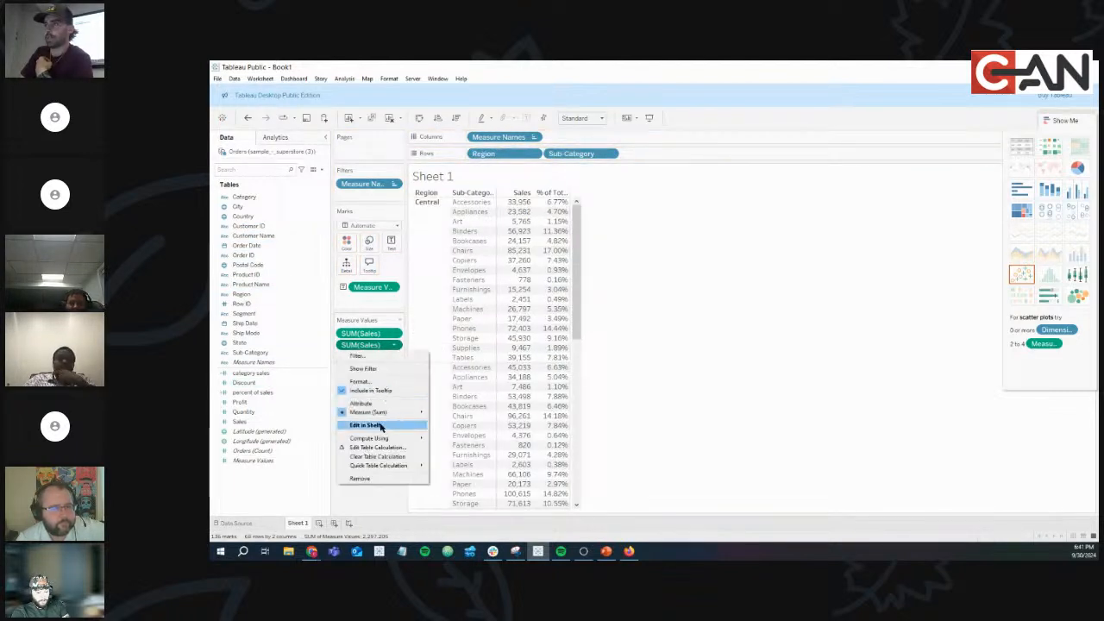
pyautogui.moveTo(419, 464)
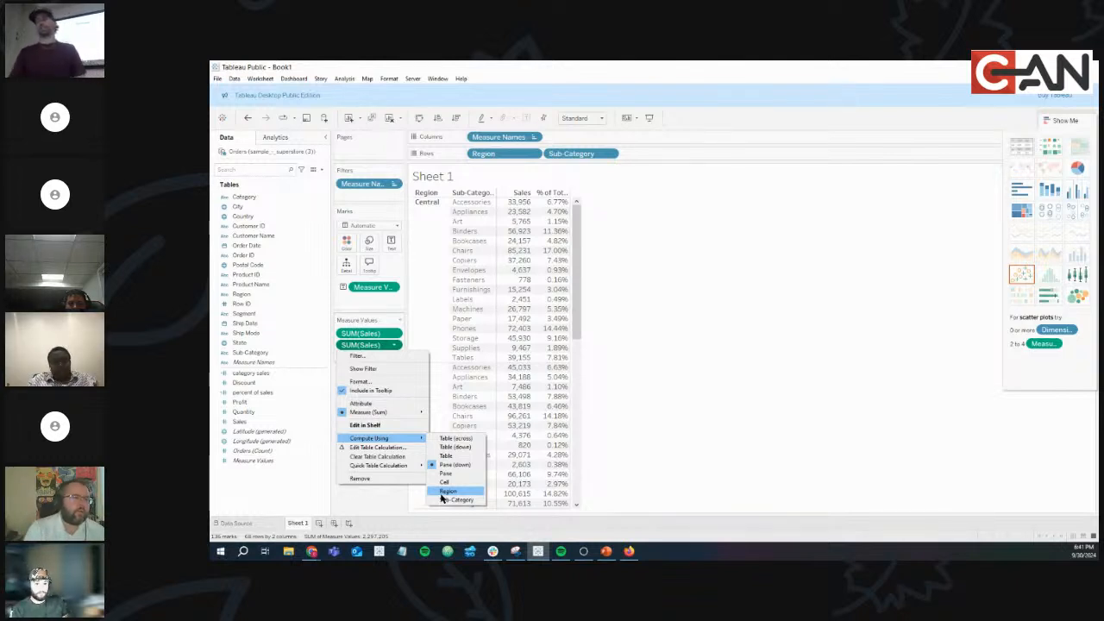
pyautogui.click(461, 492)
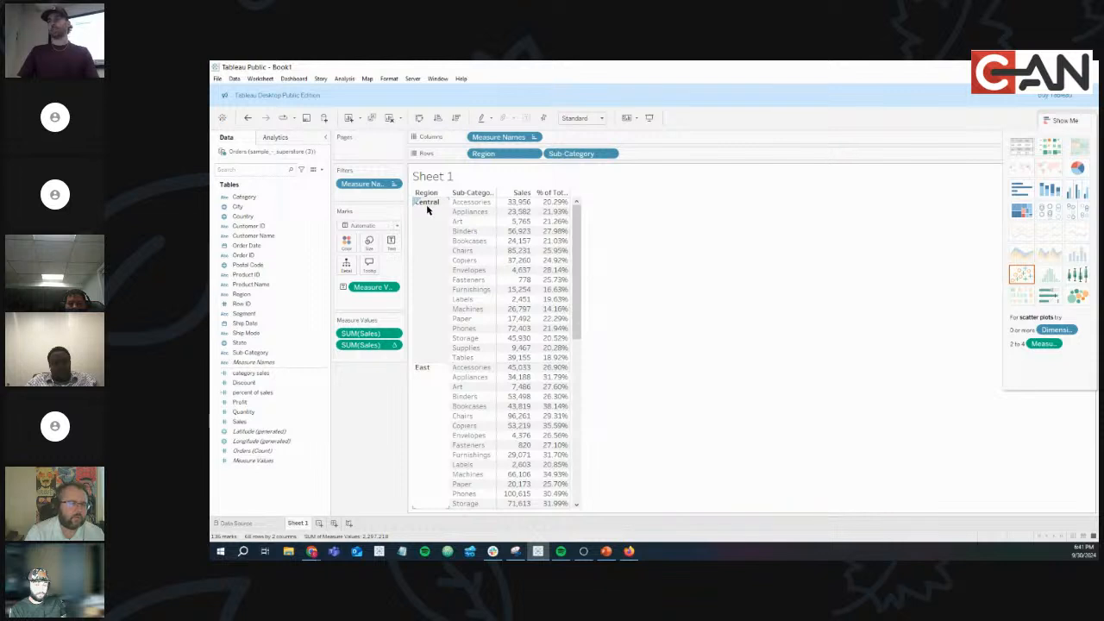
pyautogui.click(427, 220)
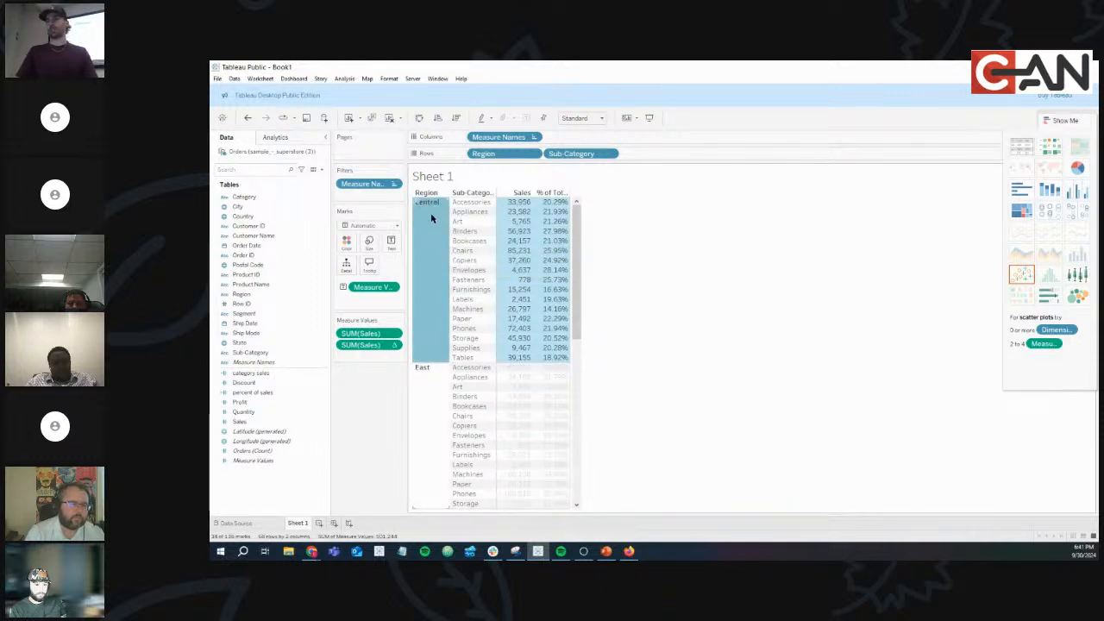
pyautogui.moveTo(433, 210)
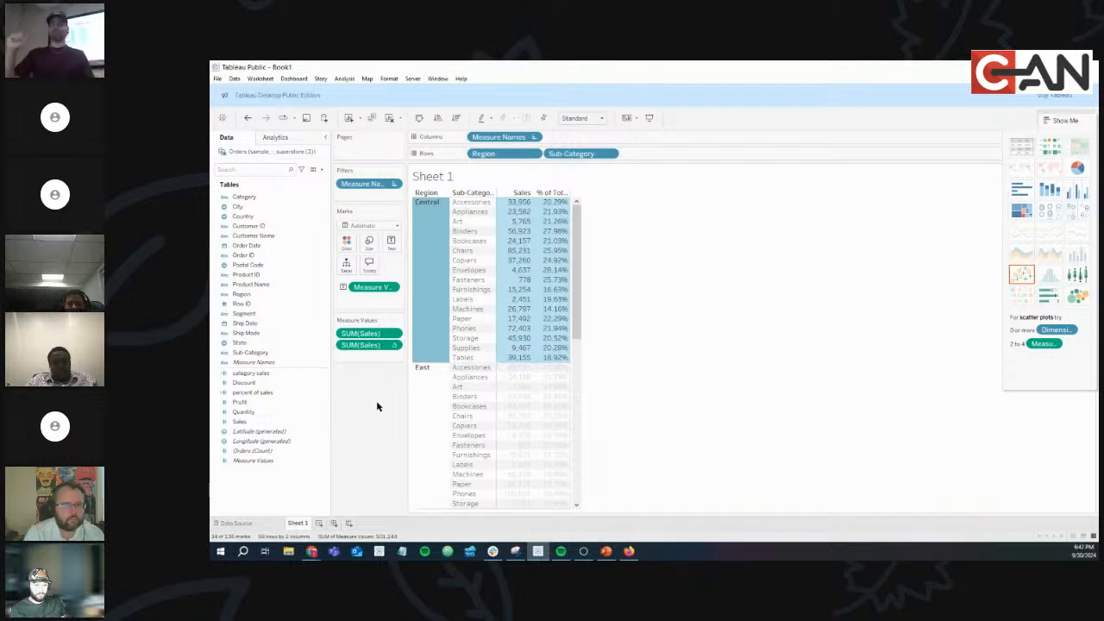
pyautogui.click(247, 118)
pyautogui.click(382, 420)
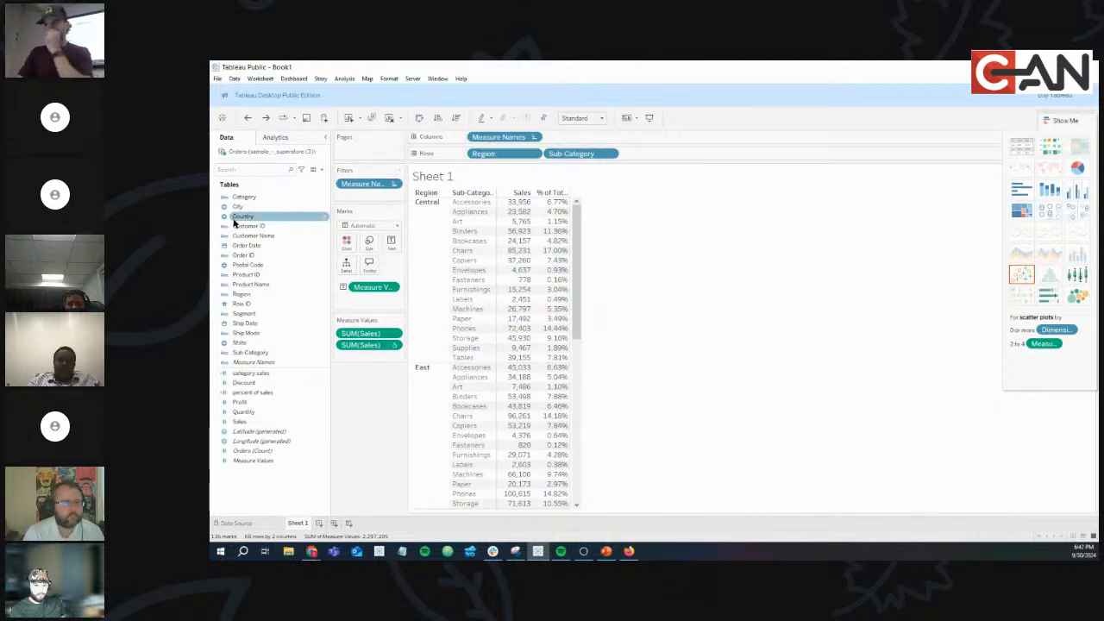
pyautogui.click(250, 353)
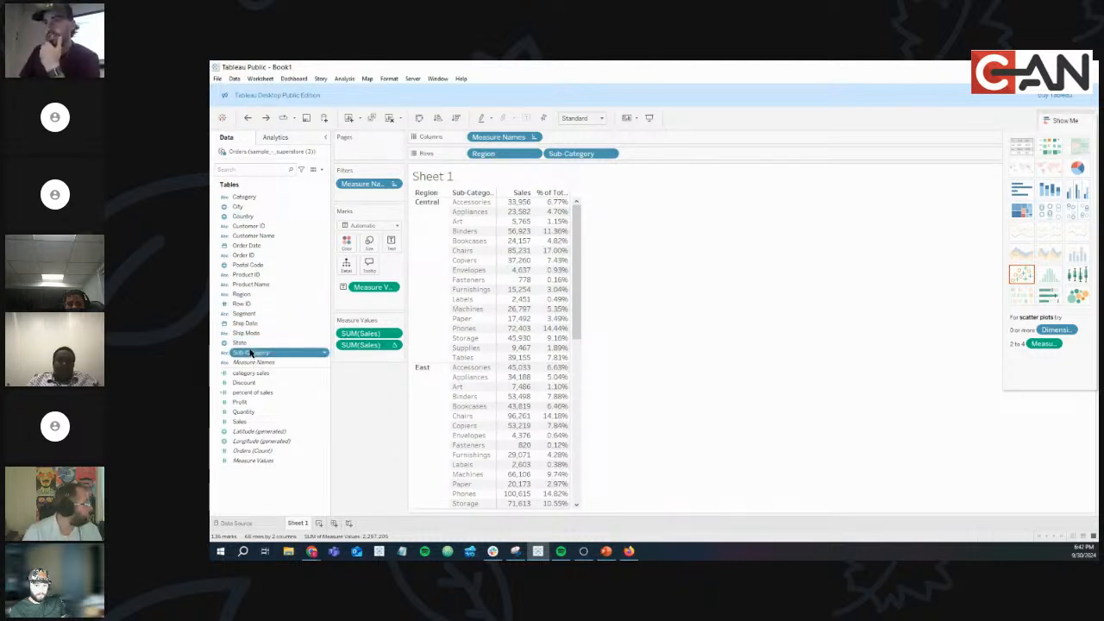
pyautogui.moveTo(244, 197); pyautogui.dragTo(491, 156)
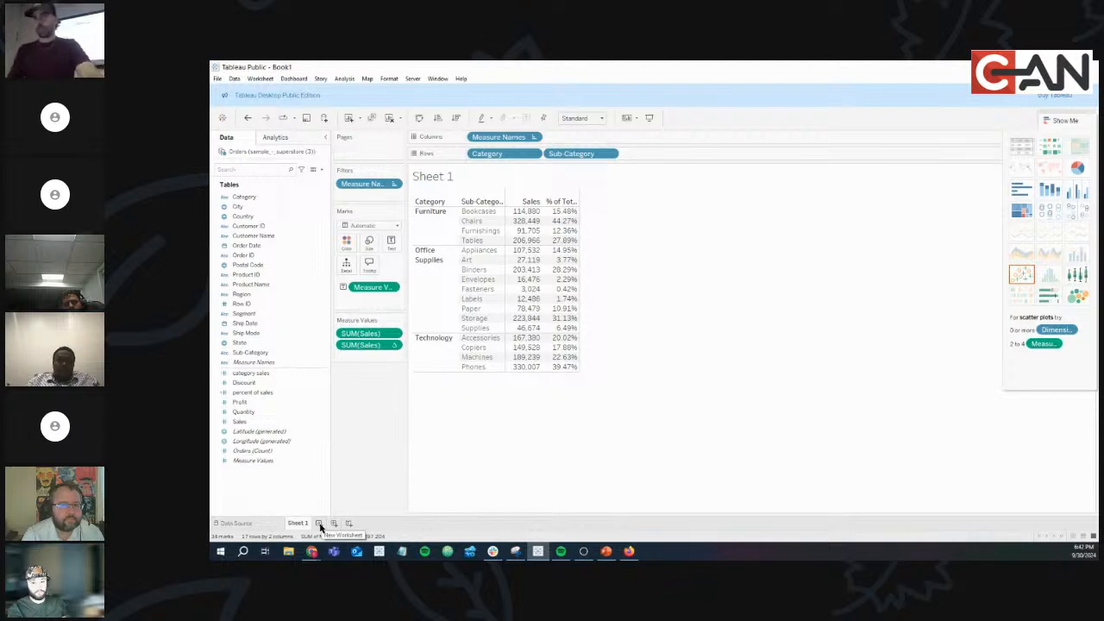
# Create Sheet 2 with Region and Category on Columns and SUM(Profit) as text.
pyautogui.click(319, 524)
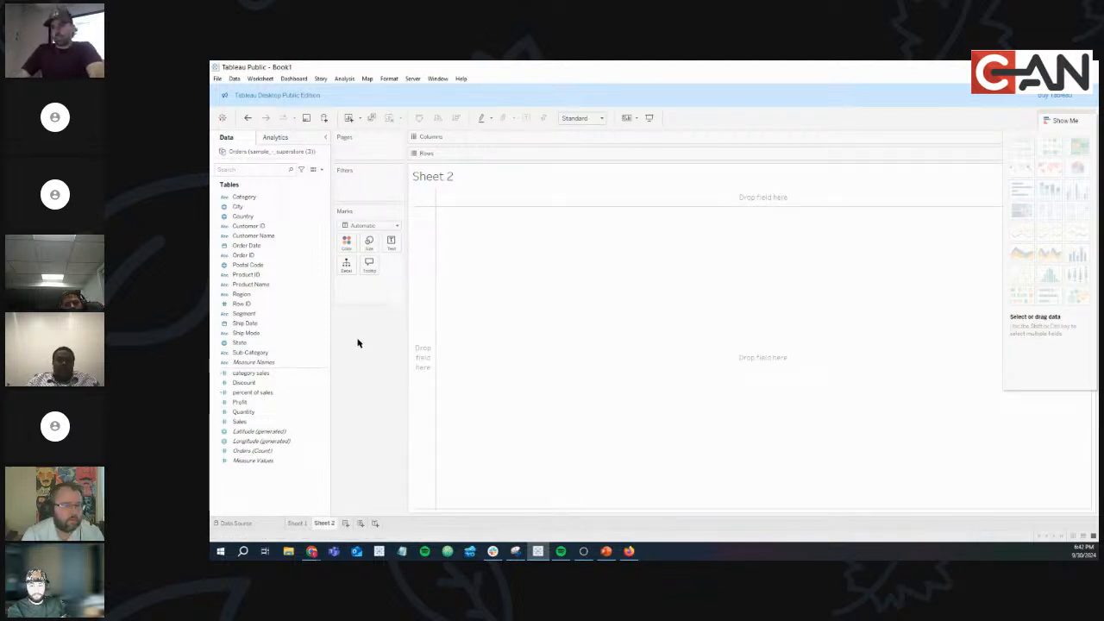
pyautogui.click(264, 295)
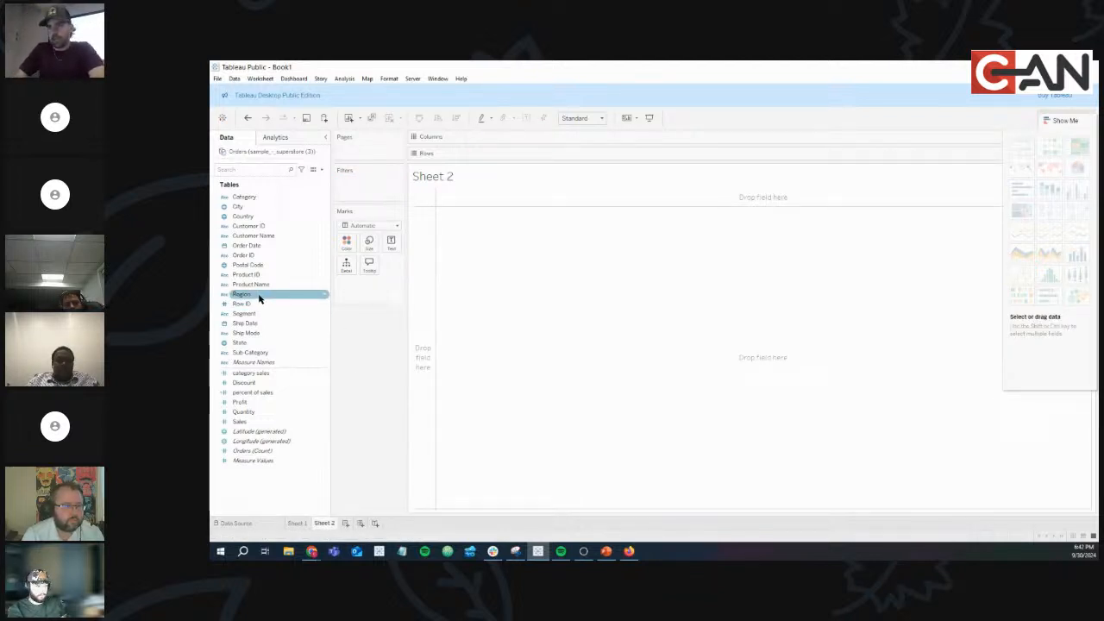
pyautogui.moveTo(256, 298); pyautogui.dragTo(496, 139)
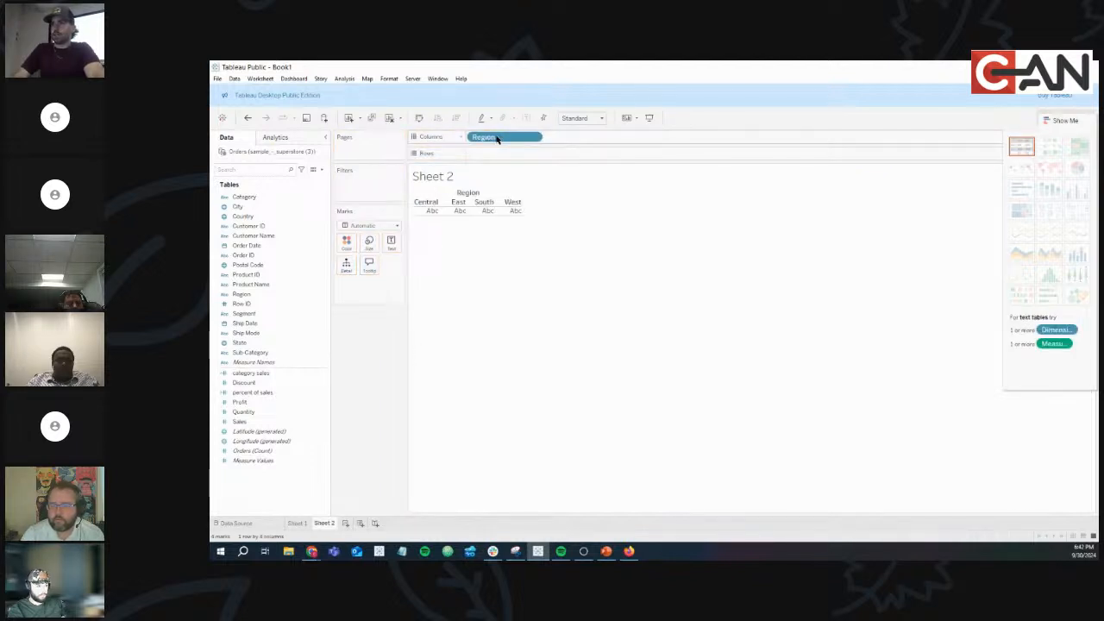
pyautogui.moveTo(245, 197); pyautogui.dragTo(578, 143)
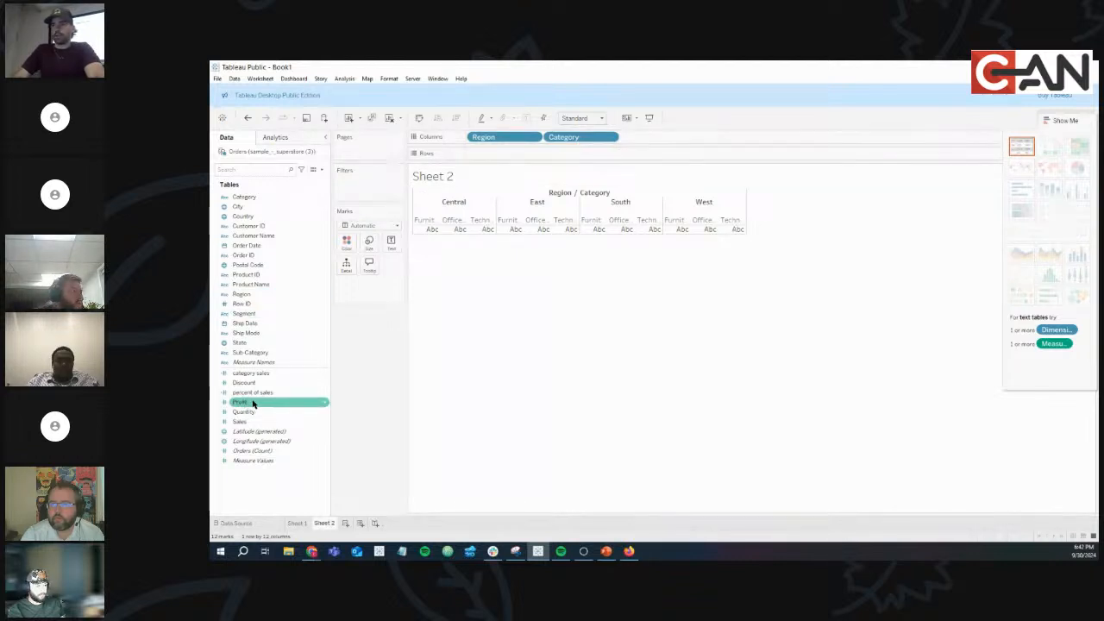
pyautogui.moveTo(252, 403); pyautogui.dragTo(395, 251)
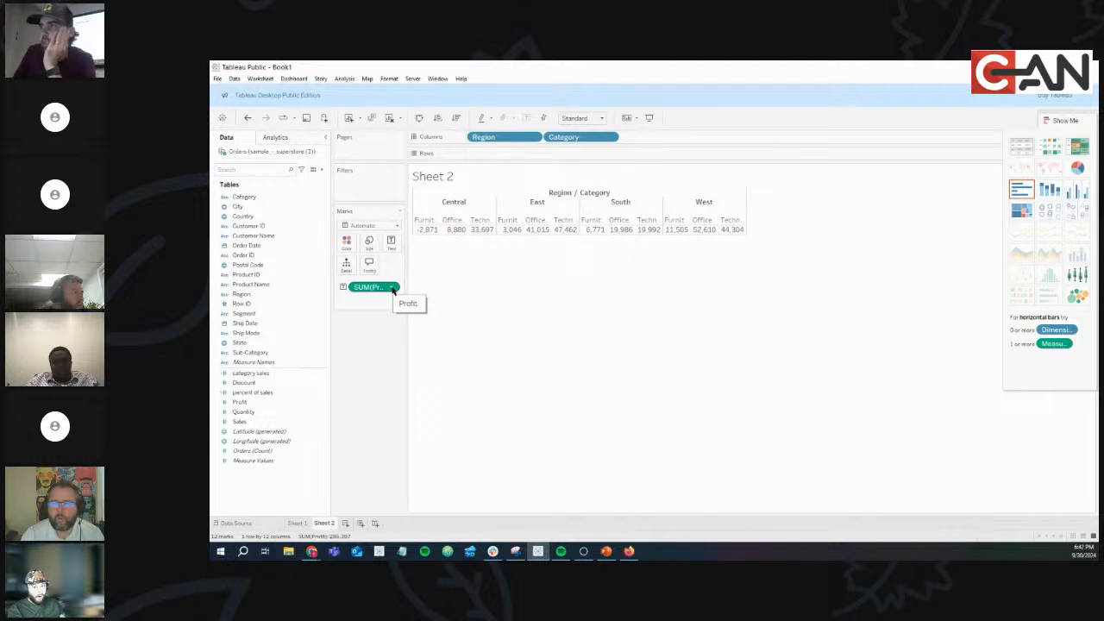
# Show Profit as Percent of Total and add SUM(Sales) to the Text marks.
pyautogui.click(392, 288)
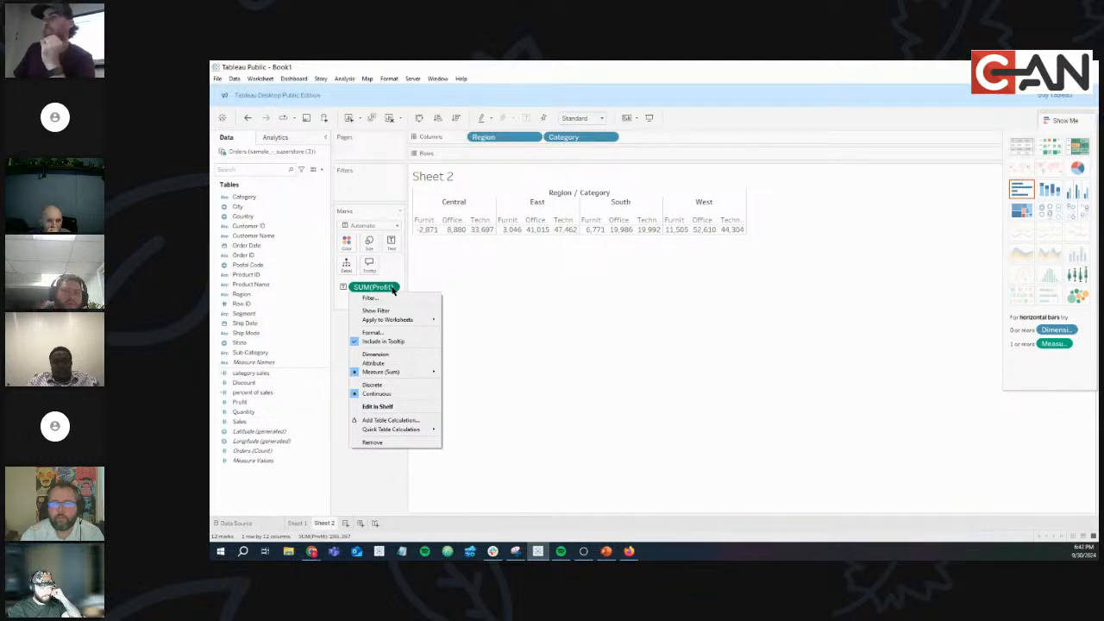
pyautogui.moveTo(405, 428)
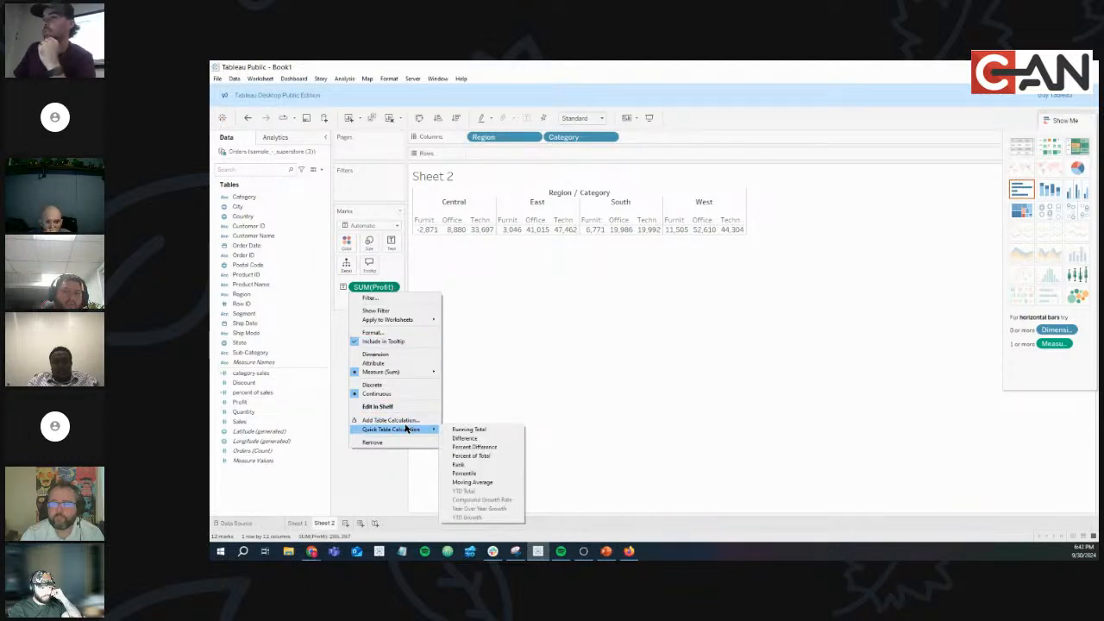
pyautogui.click(473, 458)
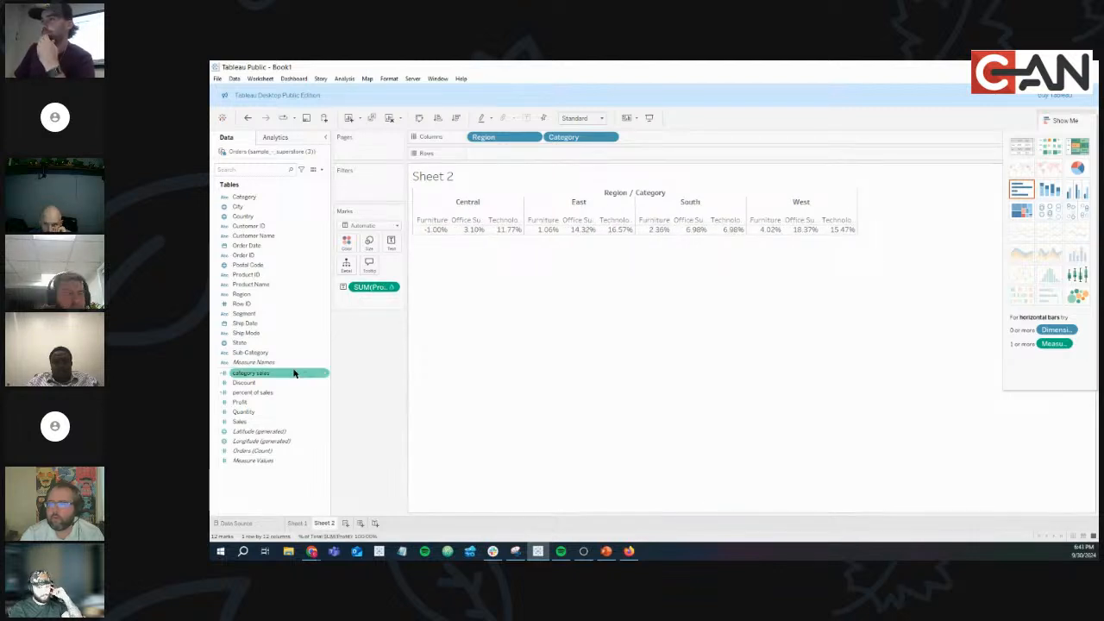
pyautogui.moveTo(244, 424); pyautogui.dragTo(391, 250)
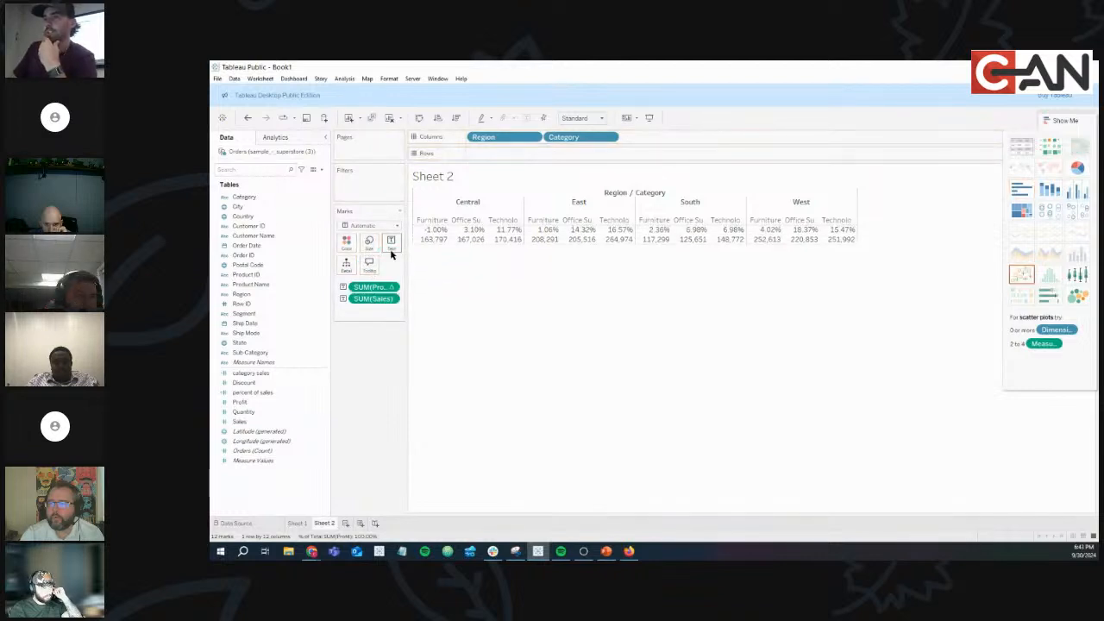
# Make Sheet 2 a swapped text table with Category and Region as columns and Sales above % of Total Profit.
pyautogui.click(1019, 147)
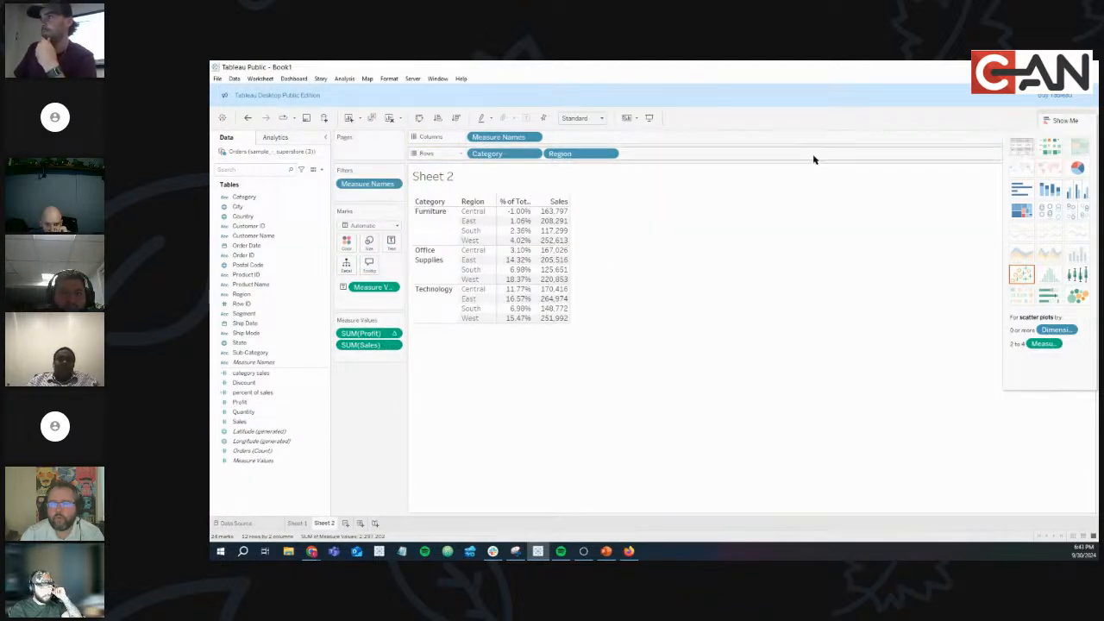
pyautogui.click(420, 119)
pyautogui.click(1069, 120)
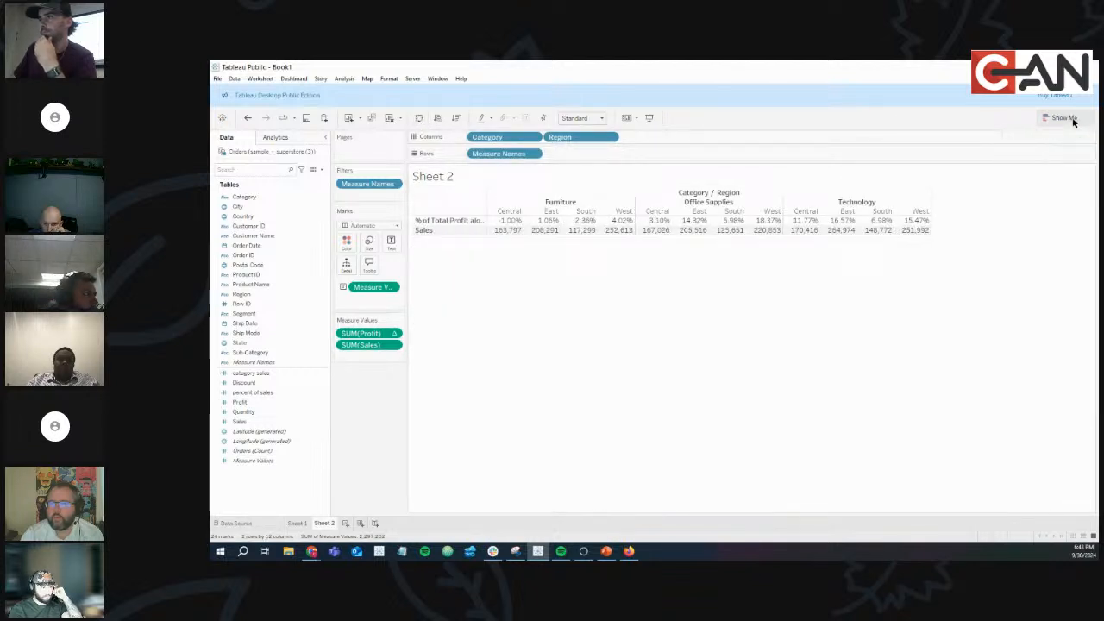
pyautogui.moveTo(362, 333); pyautogui.dragTo(380, 360)
# Compute % of Total Profit using Pane (across), giving Central Furniture 15.56%, then show Sheet 1.
pyautogui.click(393, 345)
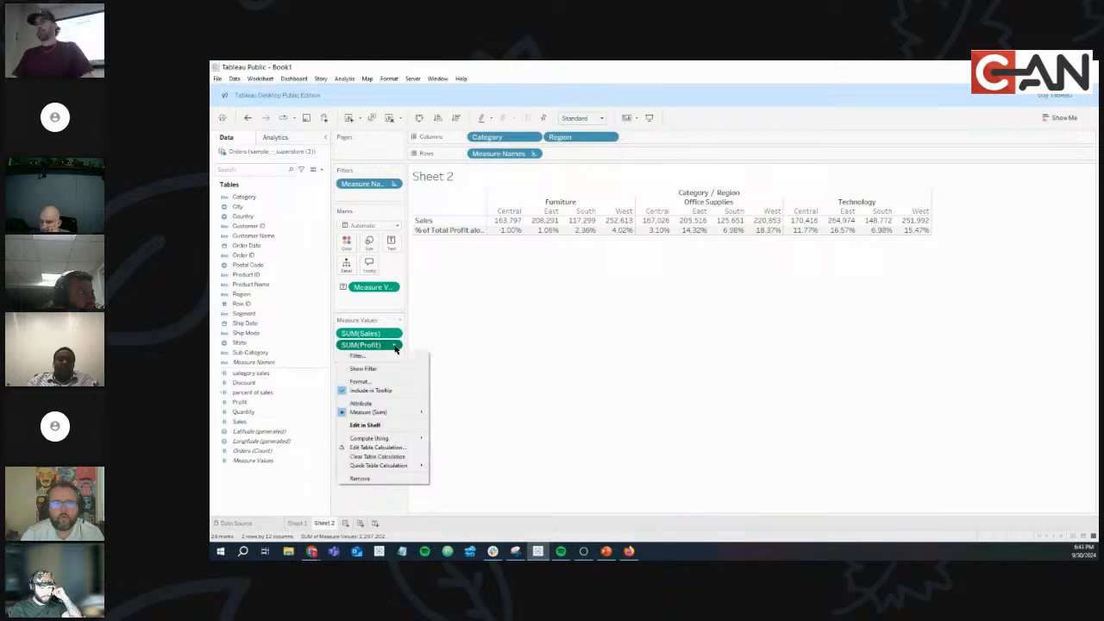
pyautogui.moveTo(412, 440)
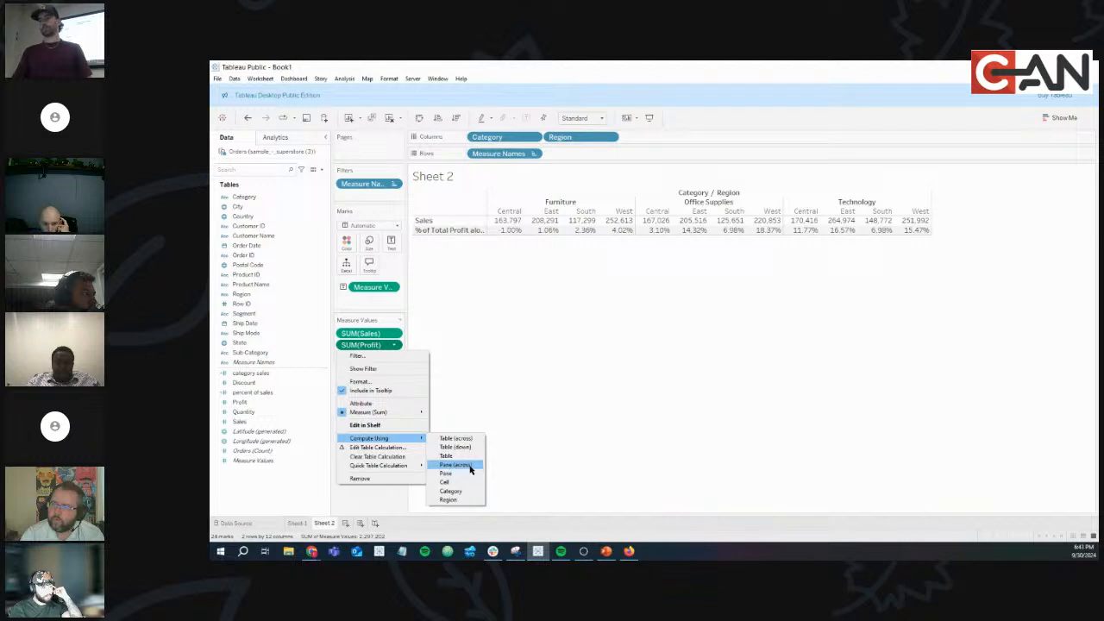
pyautogui.click(455, 465)
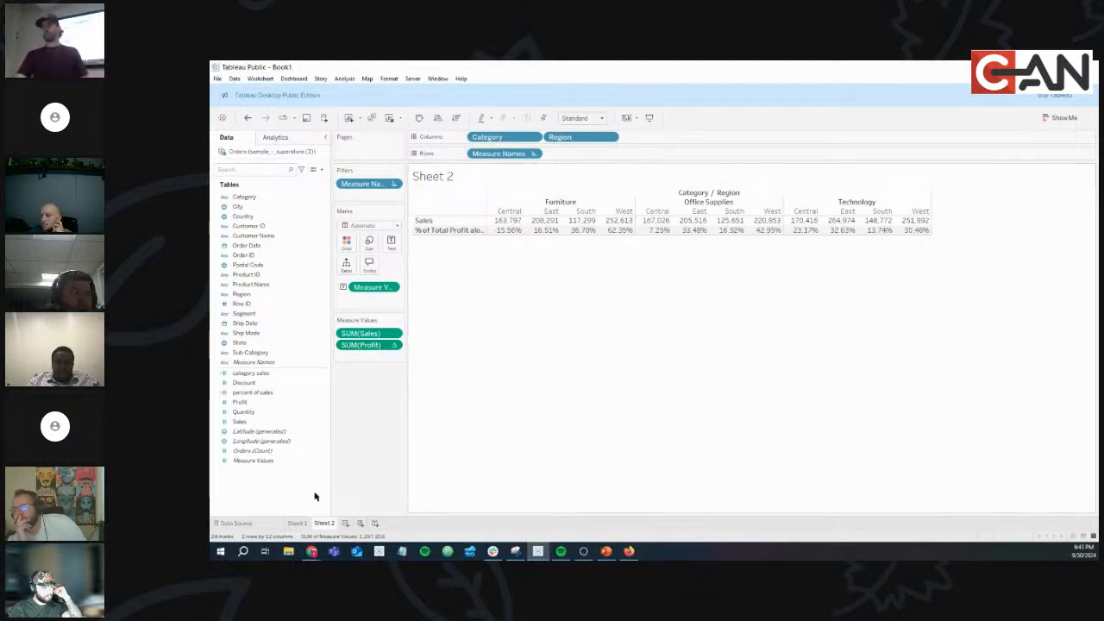
pyautogui.click(296, 522)
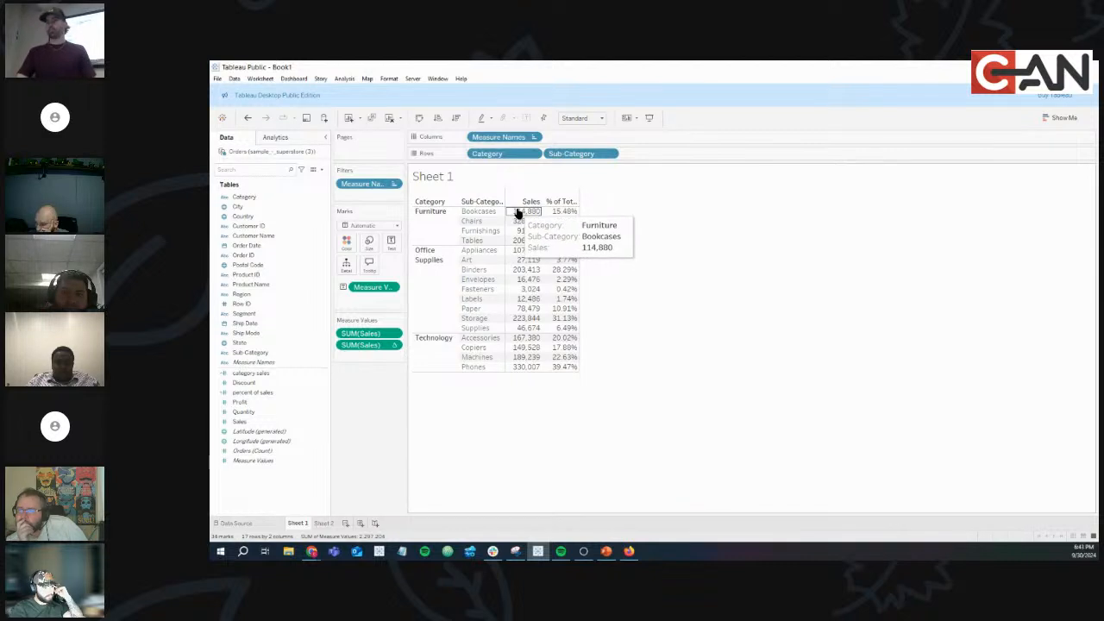
# Check Furniture's sales totals on Sheet 1, then replace Sales with Profit in Sheet 2's Measure Values.
pyautogui.moveTo(520, 212); pyautogui.dragTo(524, 246)
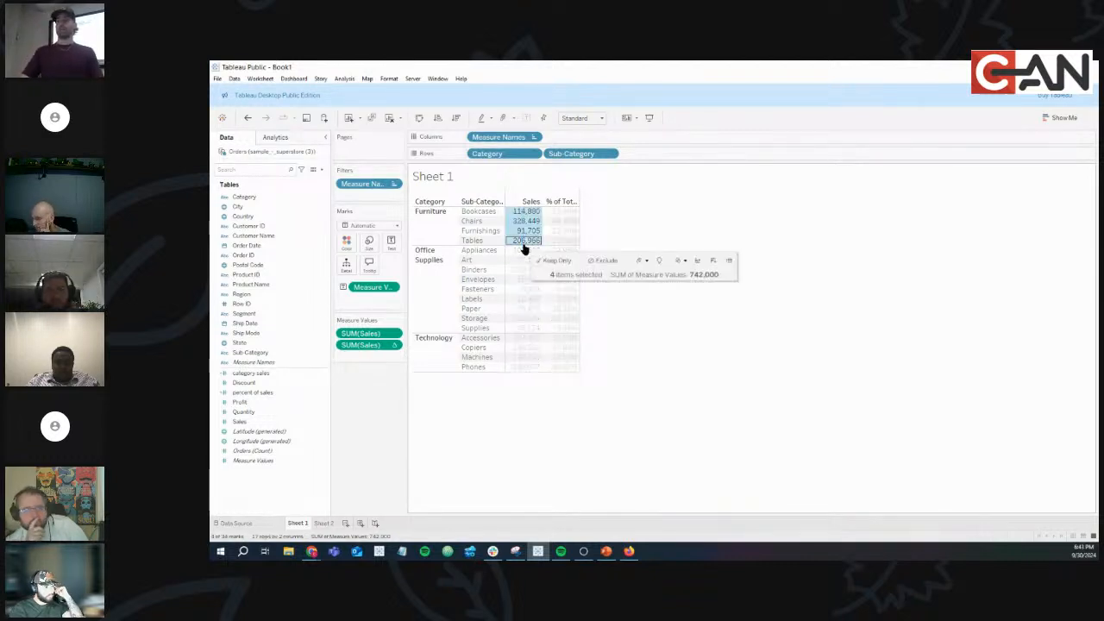
pyautogui.click(558, 416)
pyautogui.click(323, 523)
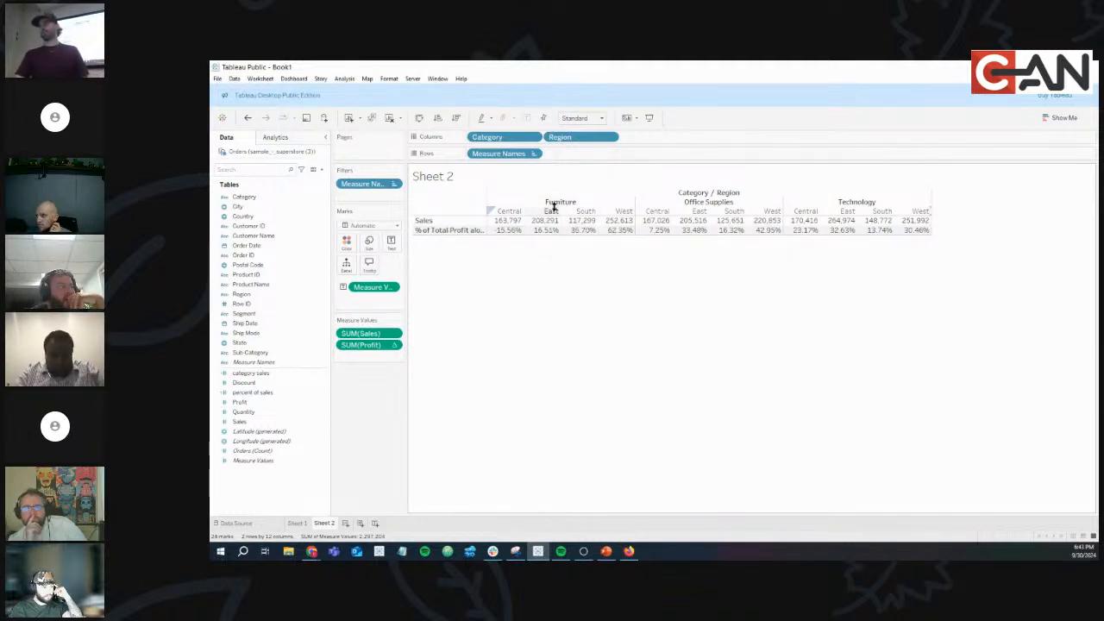
pyautogui.moveTo(488, 226); pyautogui.dragTo(643, 235)
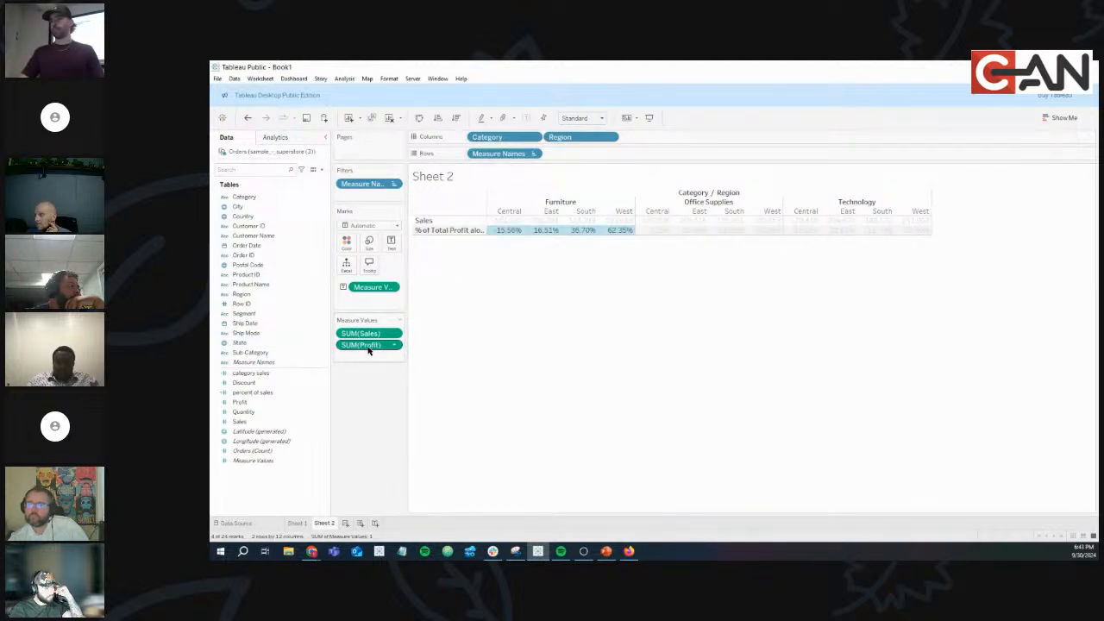
pyautogui.moveTo(368, 349)
pyautogui.mouseDown()
pyautogui.moveTo(267, 421)
pyautogui.moveTo(247, 416)
pyautogui.moveTo(343, 362)
pyautogui.moveTo(358, 334)
pyautogui.mouseUp()
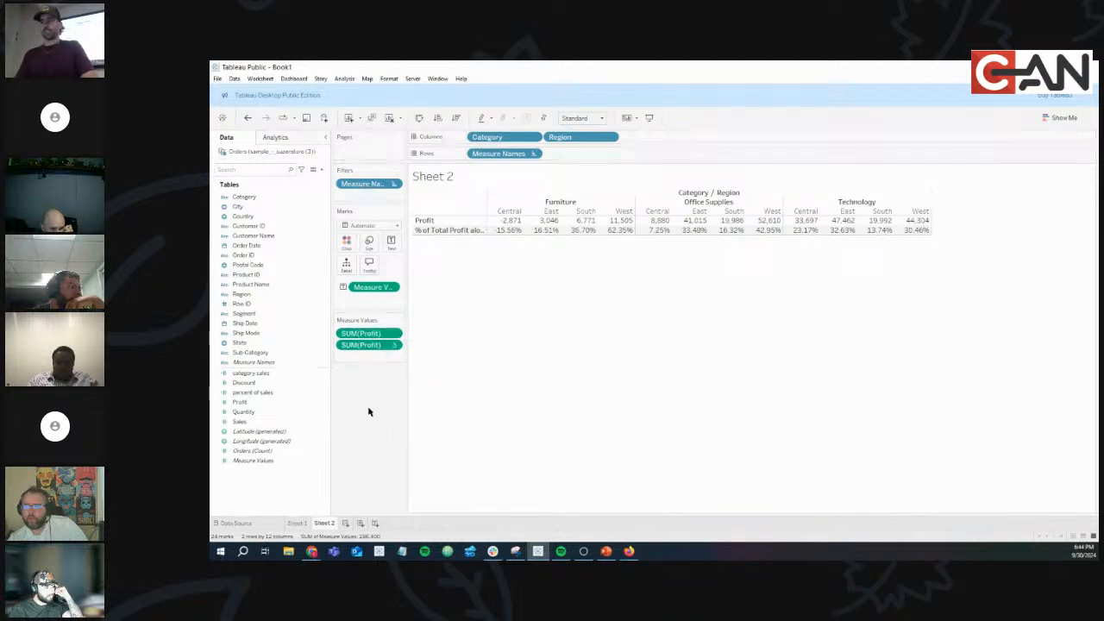
# Try adding more Profit measures to the table and inspect the percentage pill's options.
pyautogui.moveTo(248, 406); pyautogui.dragTo(360, 363)
pyautogui.moveTo(256, 394); pyautogui.dragTo(360, 358)
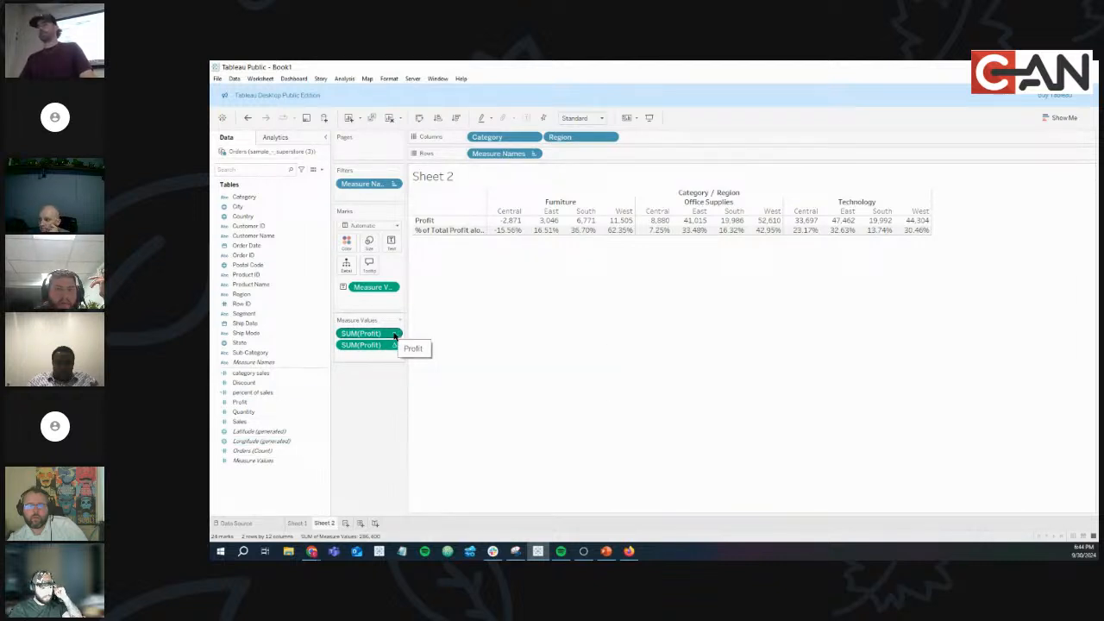
pyautogui.click(394, 345)
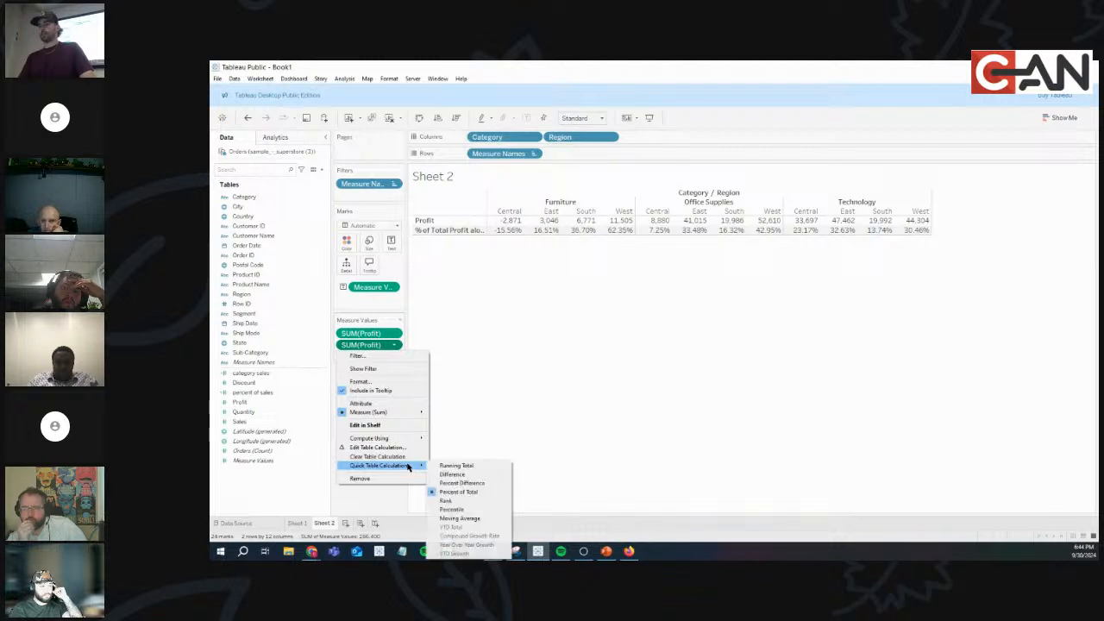
pyautogui.moveTo(406, 438)
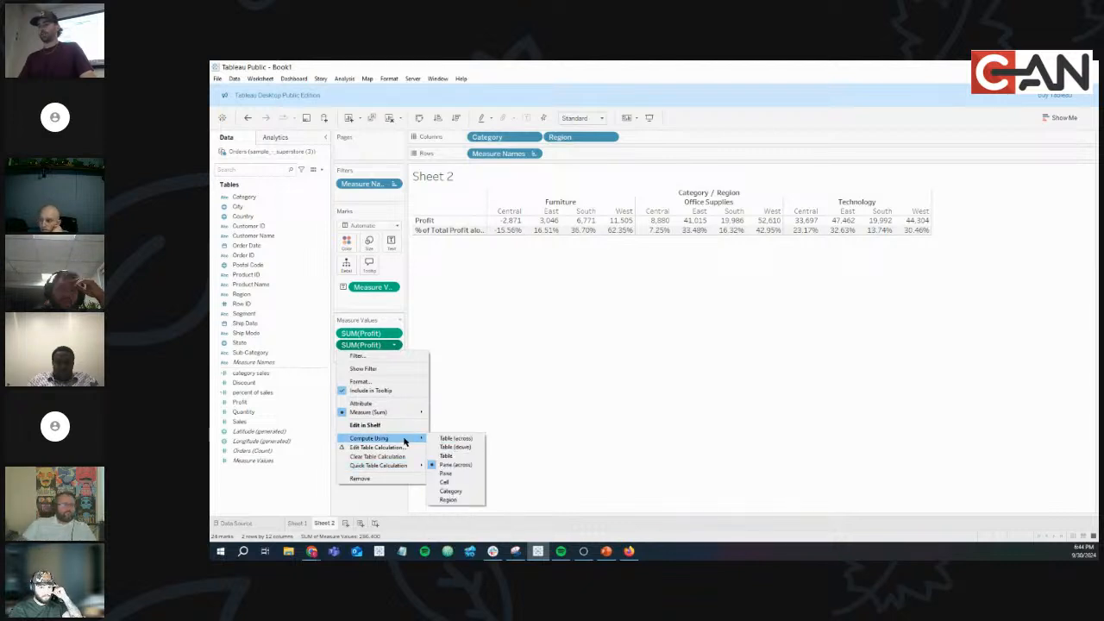
pyautogui.click(475, 334)
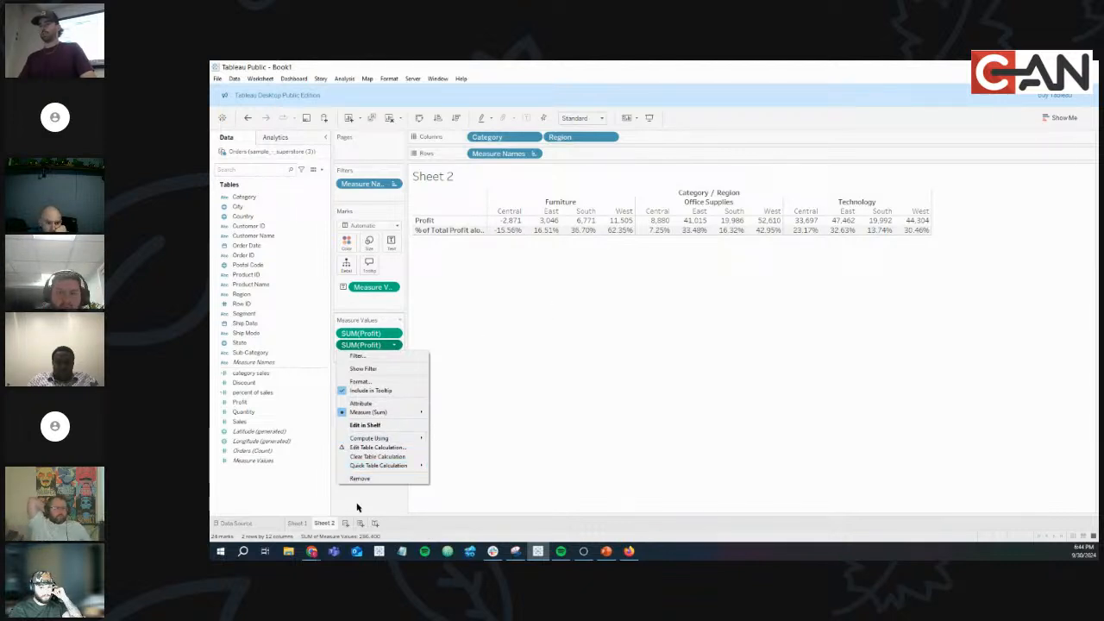
# Make the plain Profit row a Percent of Total computed Table (across), Central Furniture -1.00%.
pyautogui.click(396, 334)
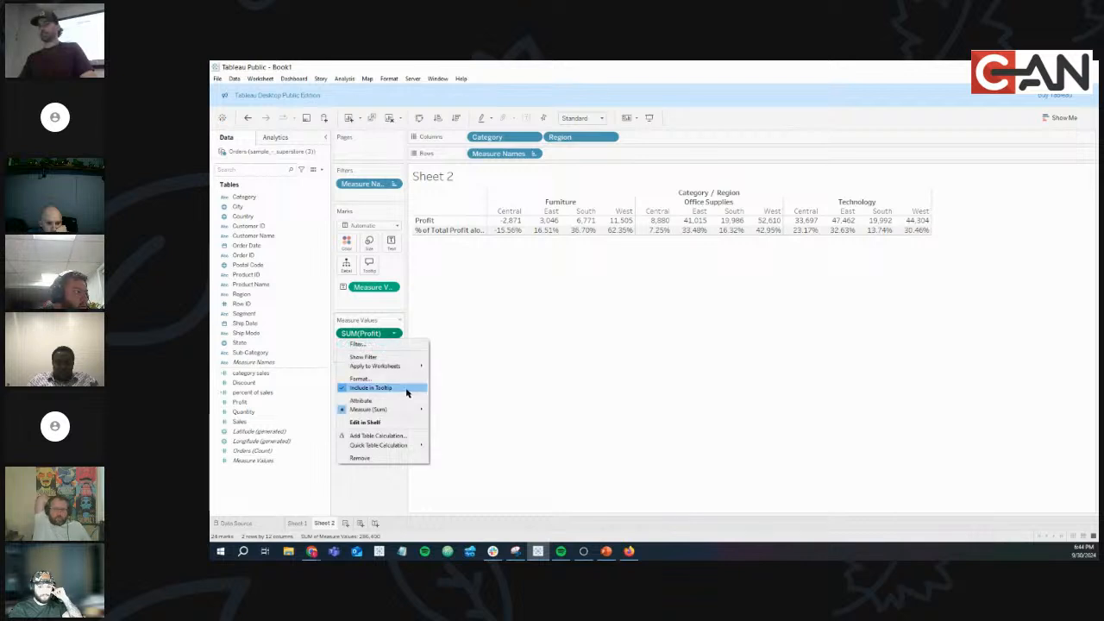
pyautogui.moveTo(414, 446)
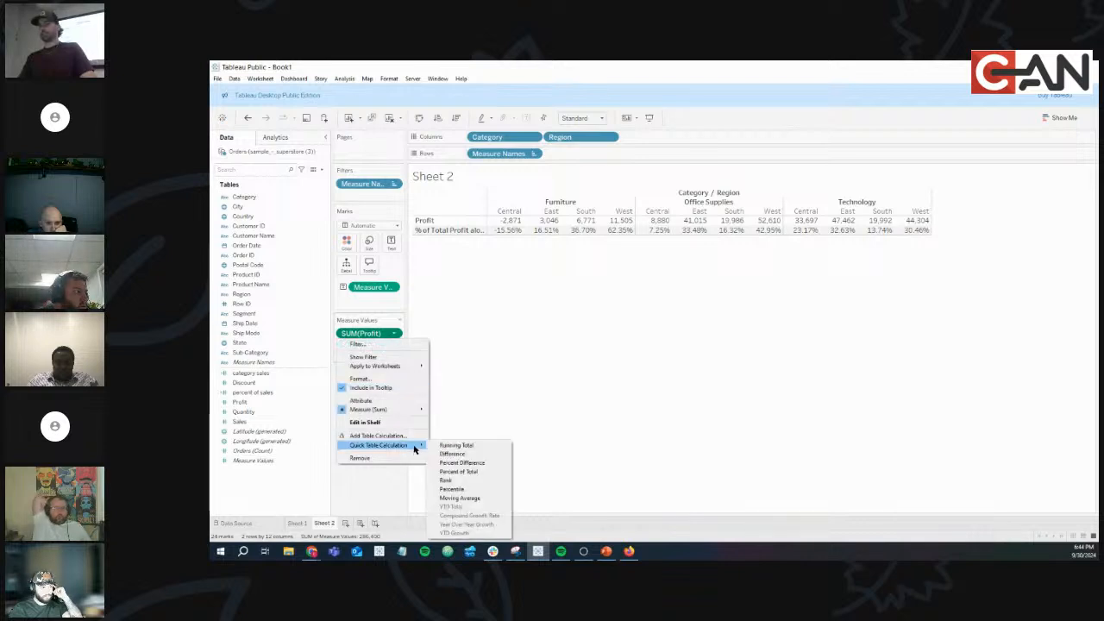
pyautogui.click(465, 471)
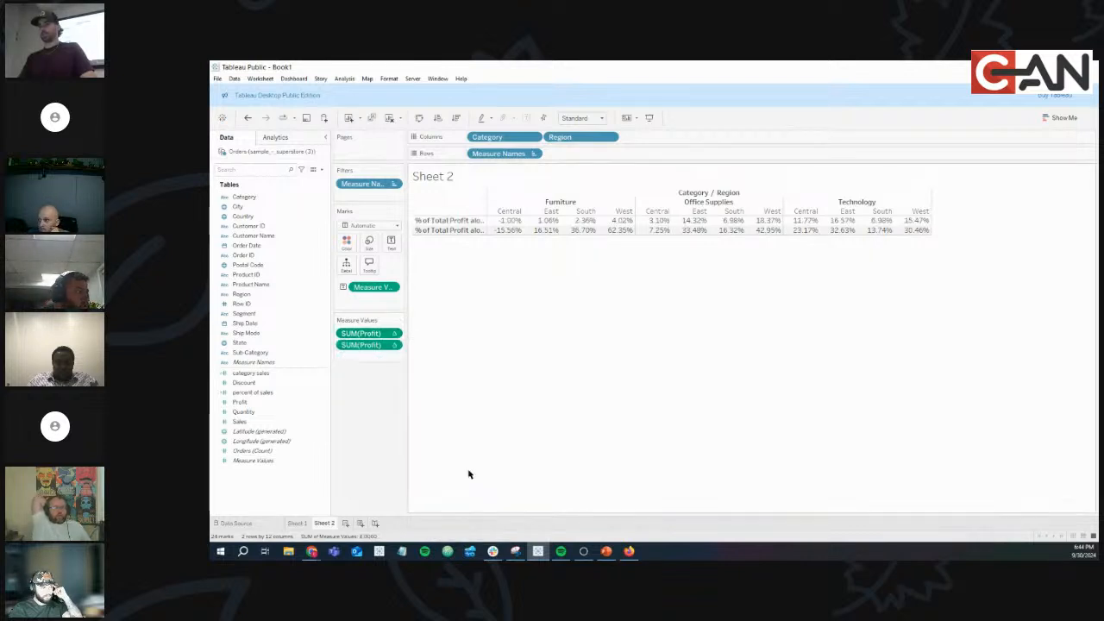
pyautogui.click(395, 334)
pyautogui.moveTo(405, 426)
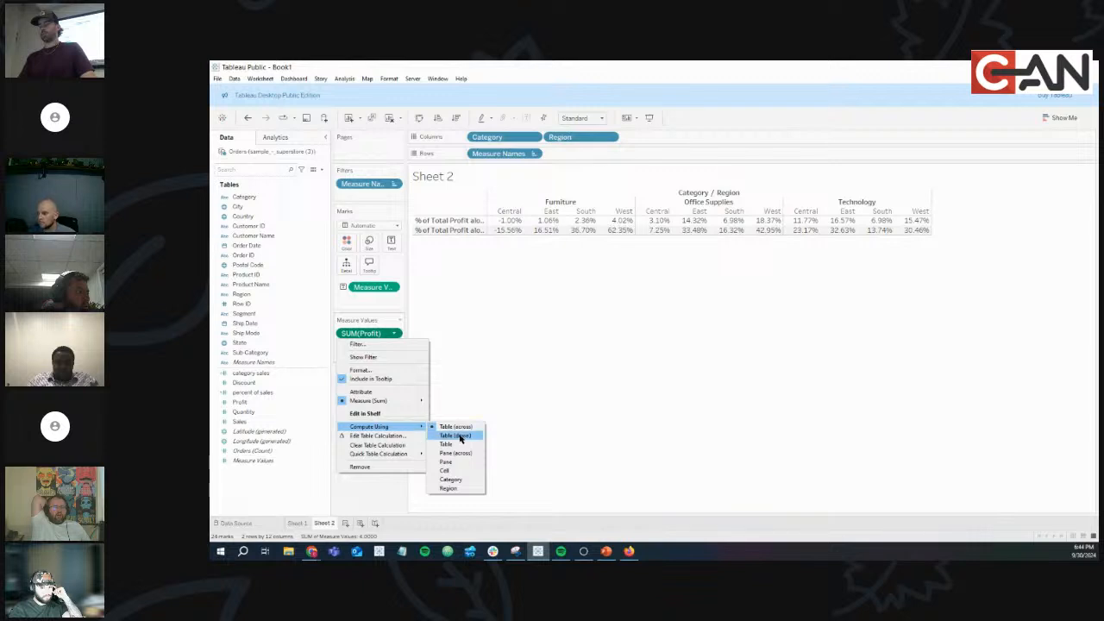
pyautogui.click(455, 426)
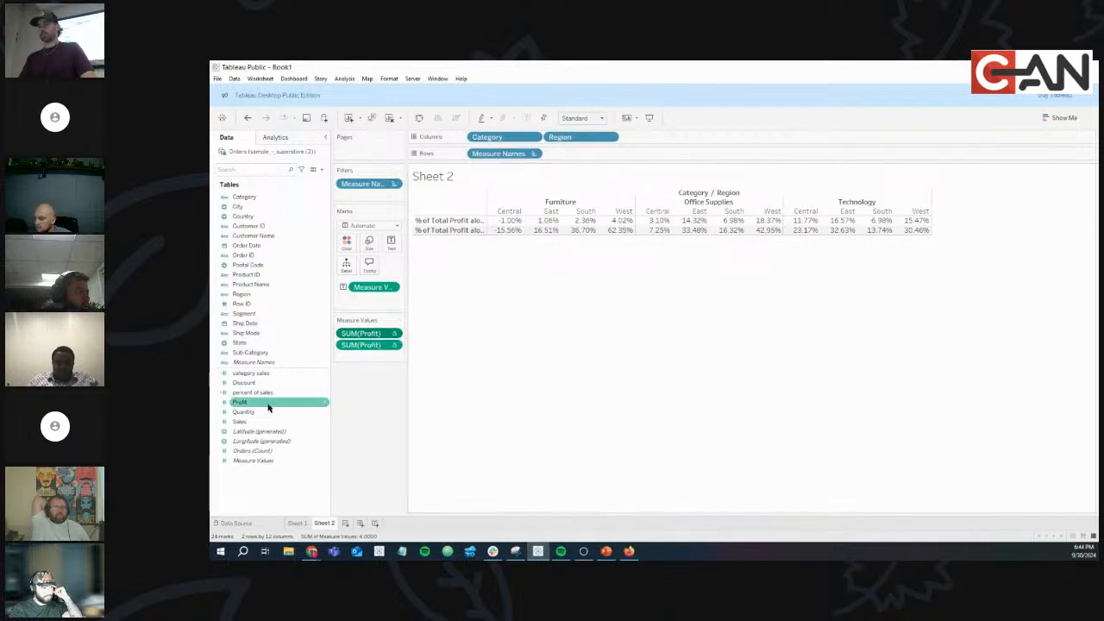
# Restore the plain Profit row and move the Pane percent row above the Table percent row.
pyautogui.moveTo(269, 402); pyautogui.dragTo(362, 330)
pyautogui.click(249, 119)
pyautogui.moveTo(507, 221); pyautogui.dragTo(905, 221)
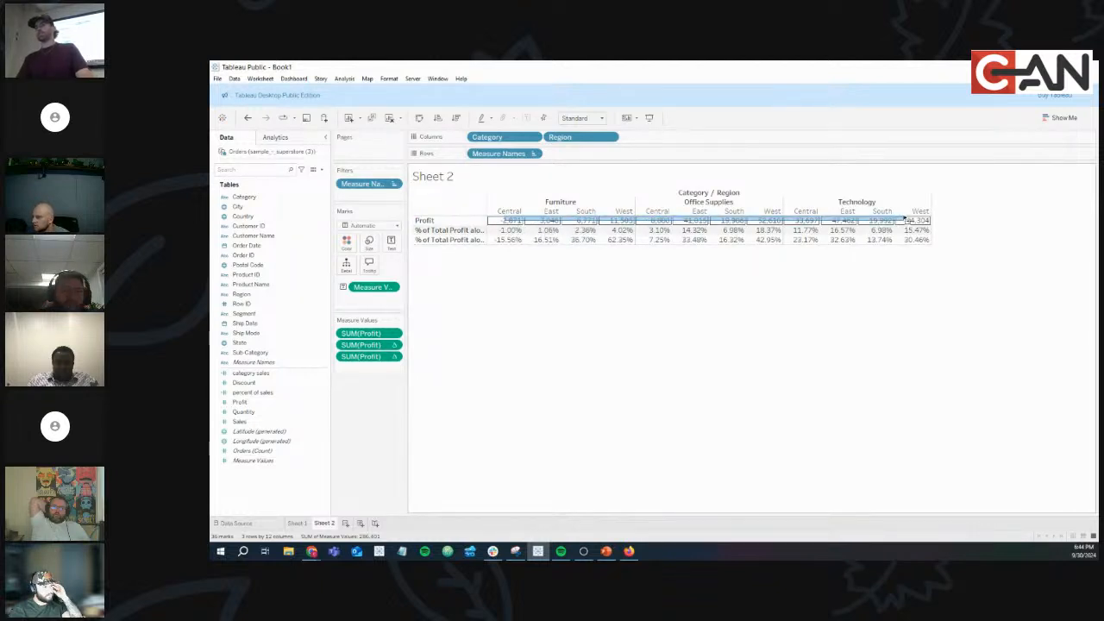
pyautogui.moveTo(505, 233)
pyautogui.moveTo(508, 233); pyautogui.dragTo(631, 235)
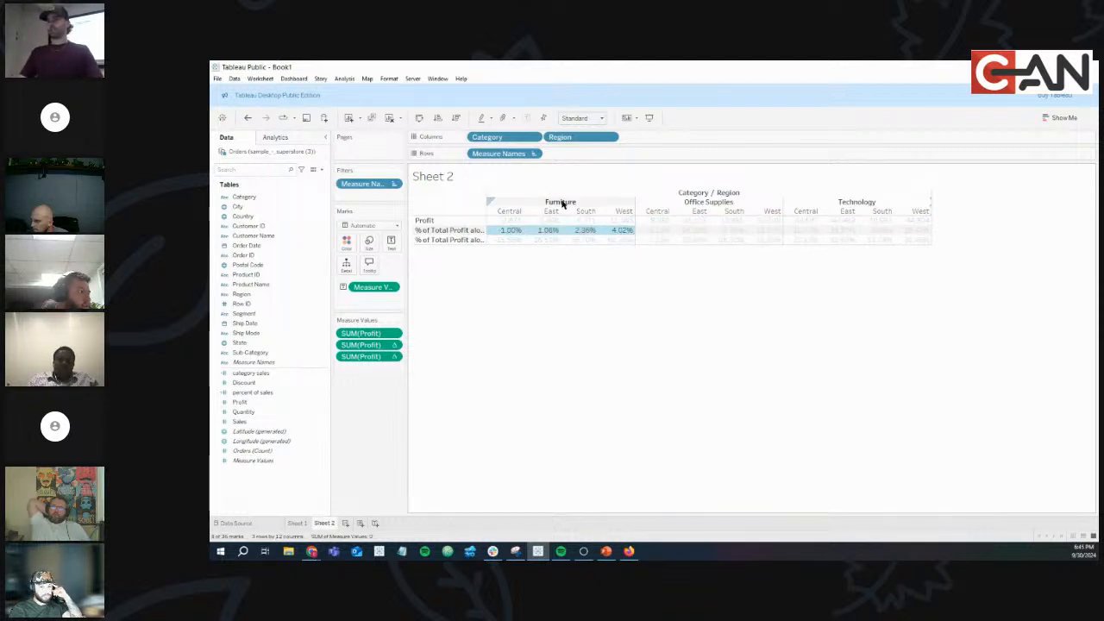
pyautogui.moveTo(374, 346); pyautogui.dragTo(380, 371)
# Compare values across the percent rows and widen the row headers so full labels show.
pyautogui.moveTo(510, 237); pyautogui.dragTo(638, 235)
pyautogui.moveTo(506, 244); pyautogui.dragTo(918, 241)
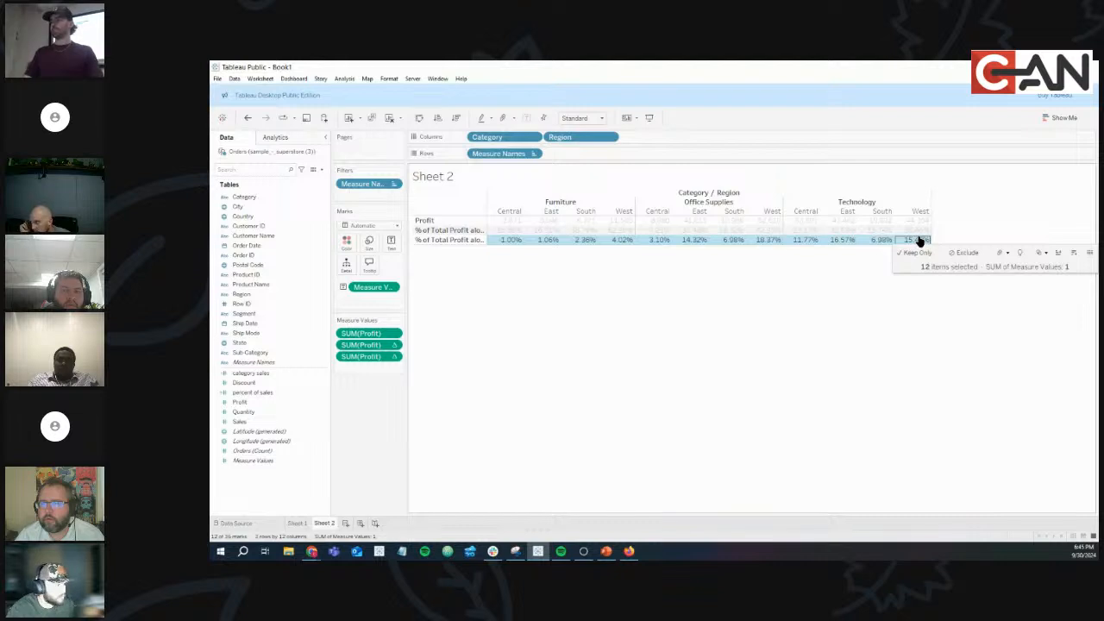
pyautogui.click(667, 367)
pyautogui.moveTo(501, 238); pyautogui.dragTo(888, 243)
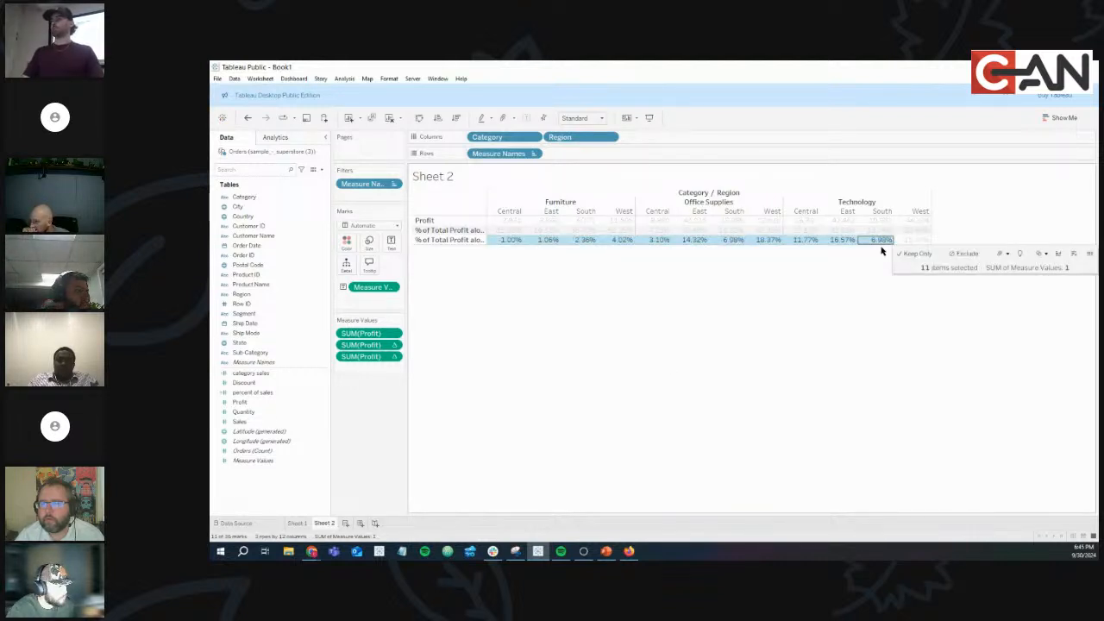
pyautogui.click(867, 262)
pyautogui.moveTo(505, 231); pyautogui.dragTo(620, 233)
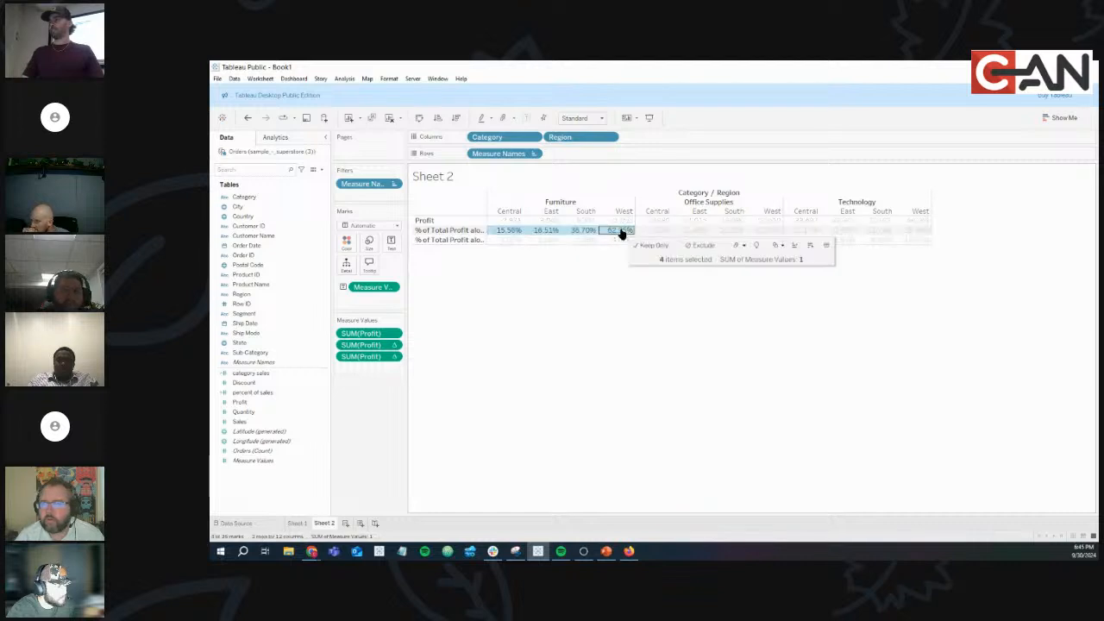
pyautogui.click(496, 297)
pyautogui.moveTo(488, 233); pyautogui.dragTo(912, 232)
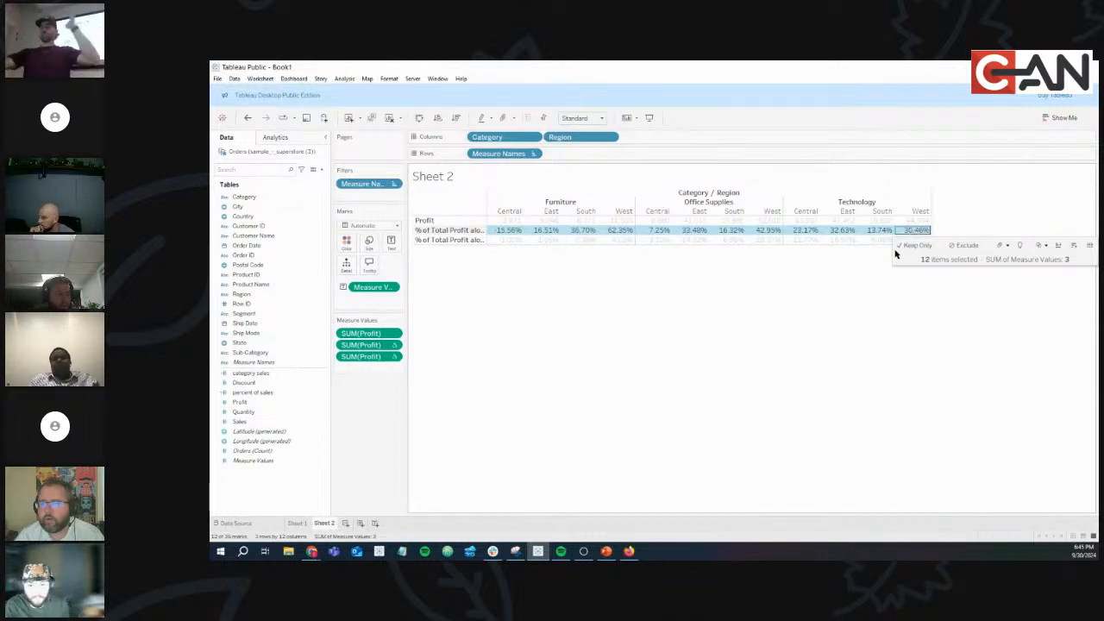
pyautogui.click(863, 291)
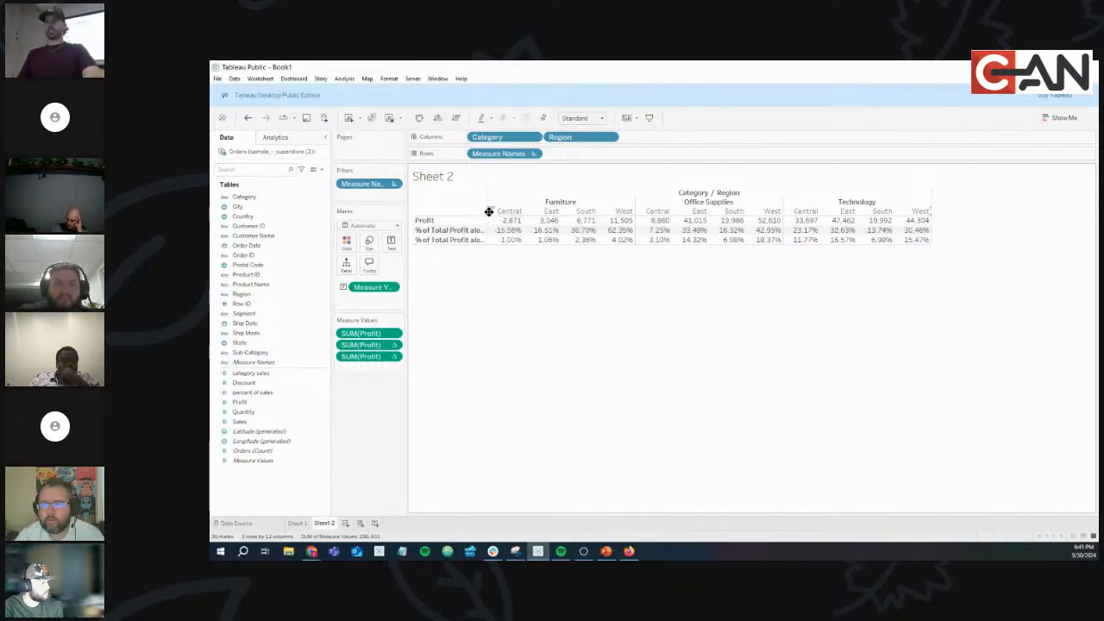
pyautogui.moveTo(485, 221); pyautogui.dragTo(546, 221)
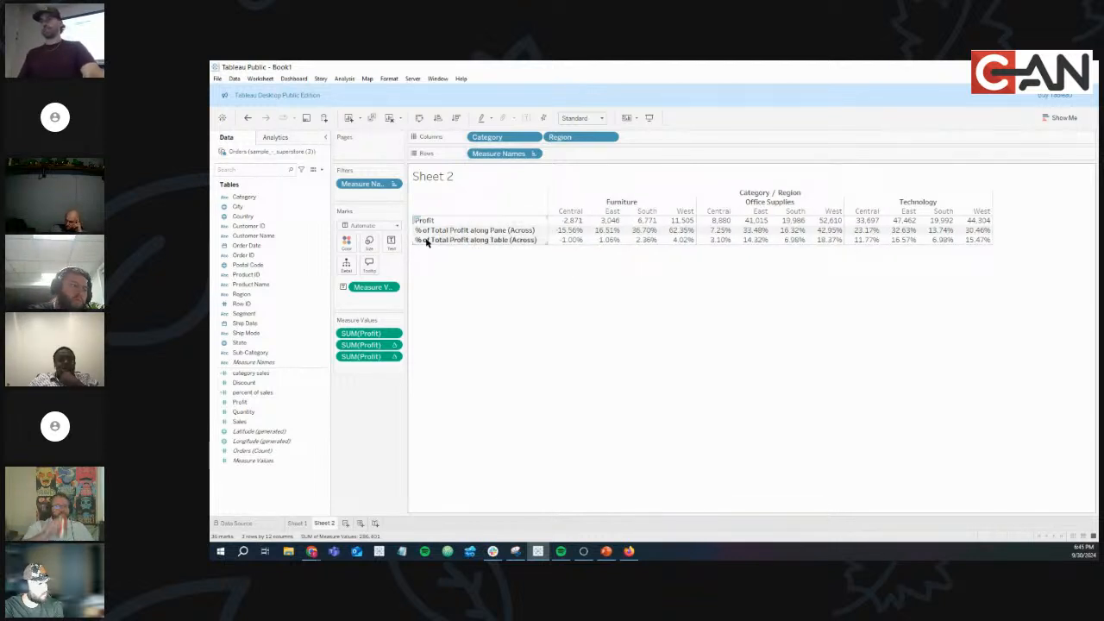
# Alias the pane-percentage row as 'Percent of Category Sales'.
pyautogui.click(499, 232)
pyautogui.rightClick(499, 231)
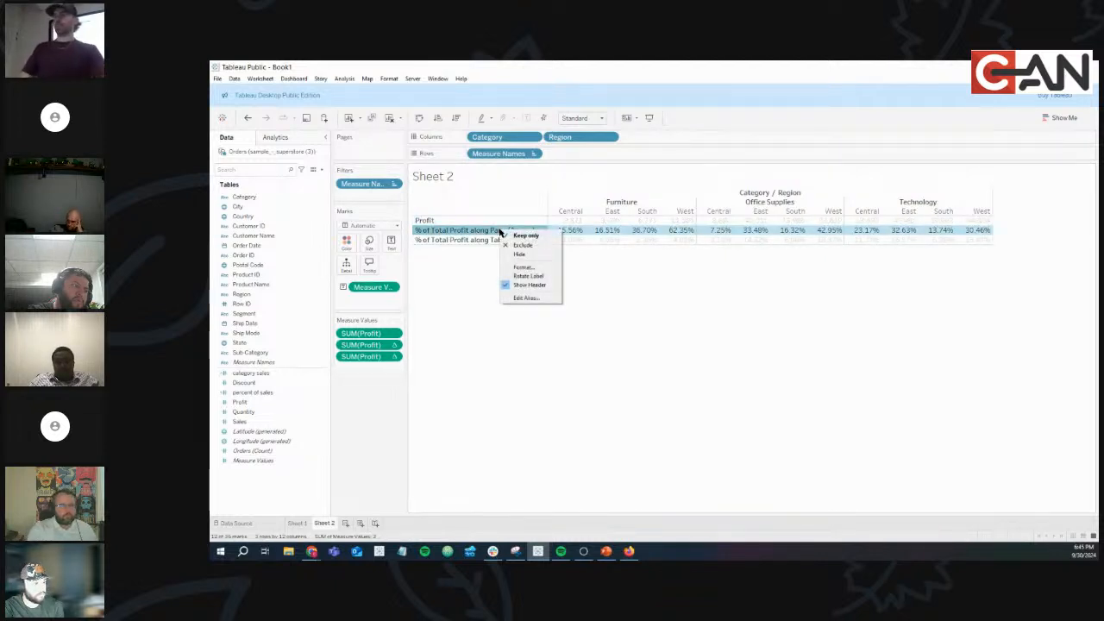
pyautogui.click(520, 299)
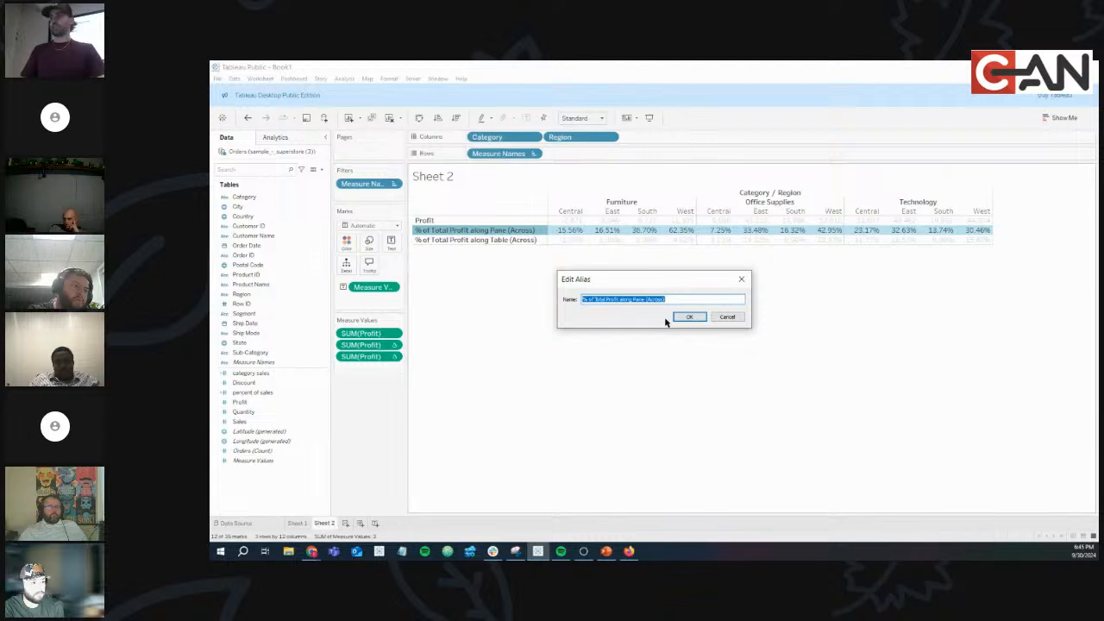
pyautogui.write('Percent of Category Sales')
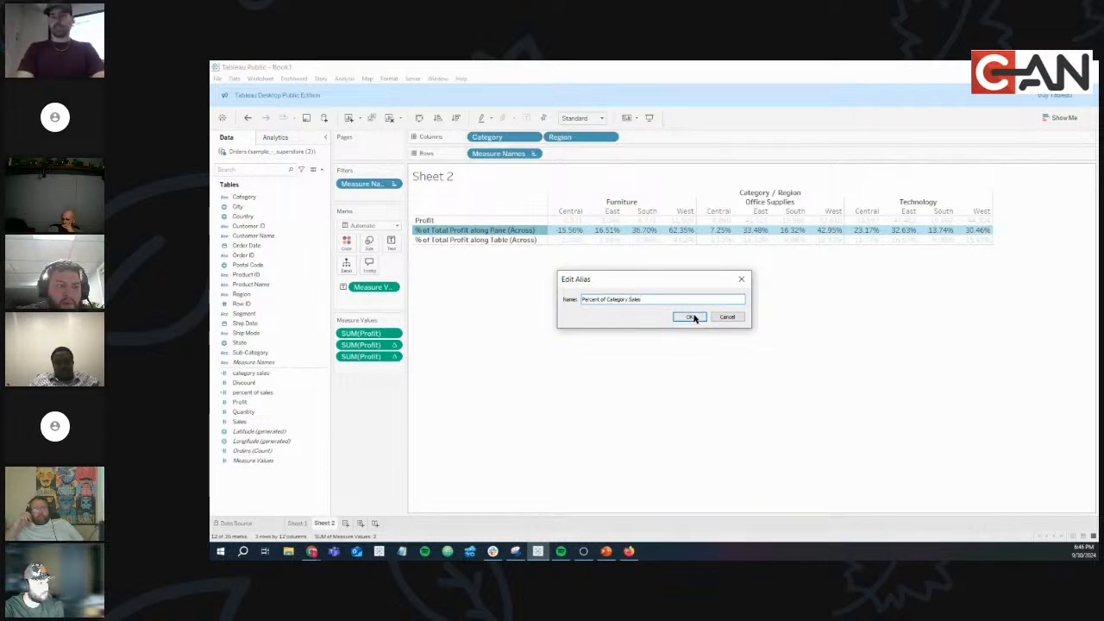
pyautogui.click(690, 316)
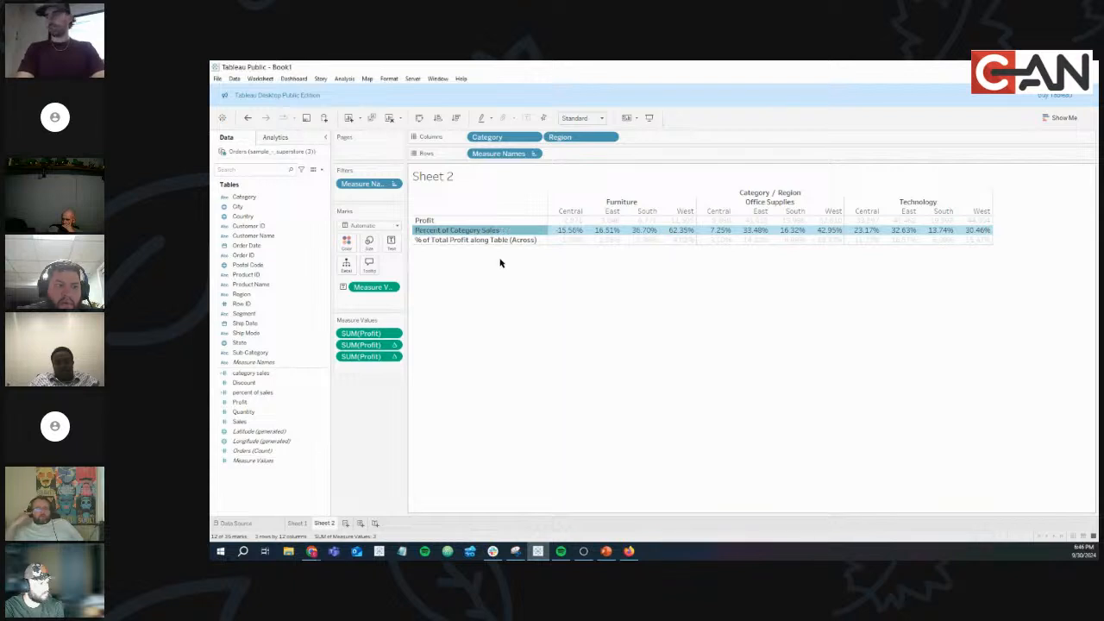
# Alias the table-percentage row as 'Percent of all Sales' and start a blank Sheet 3.
pyautogui.rightClick(499, 242)
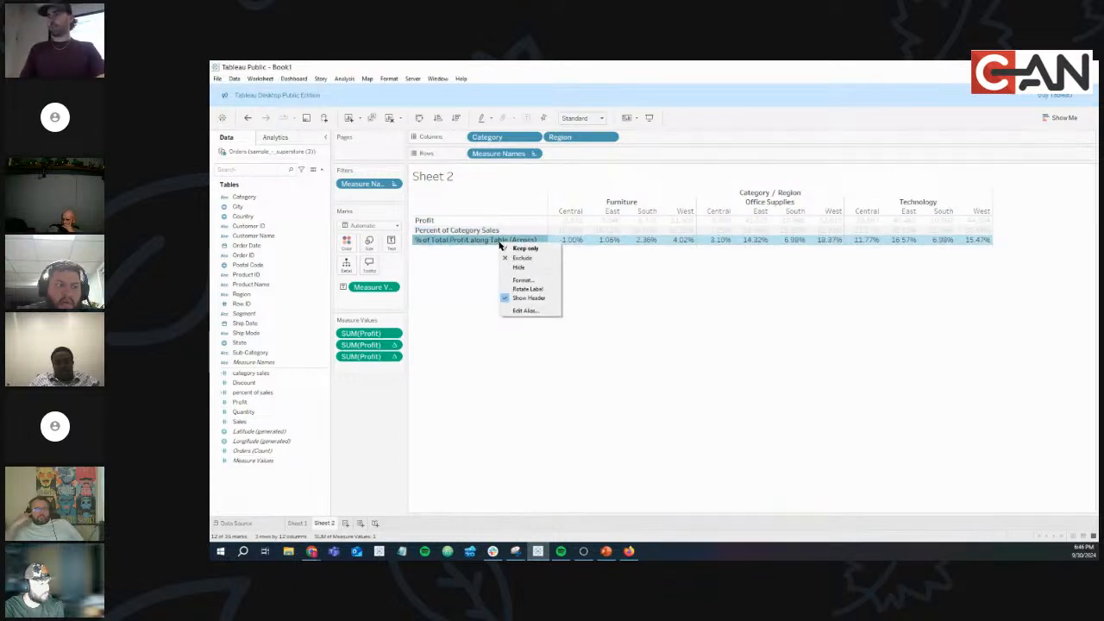
pyautogui.click(524, 311)
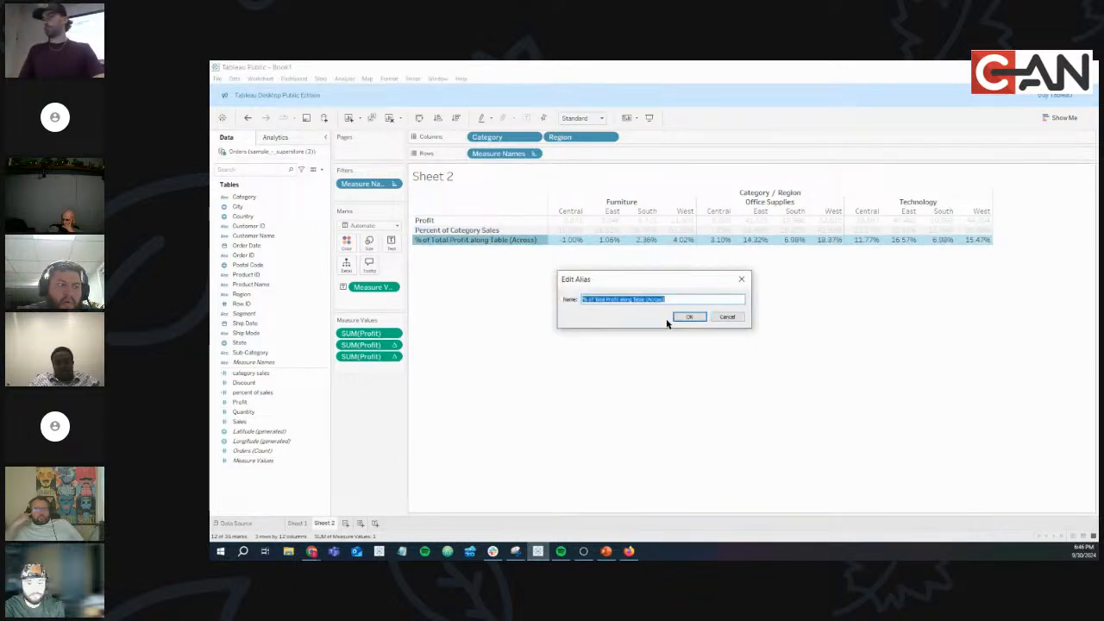
pyautogui.write('Percent of all Sales')
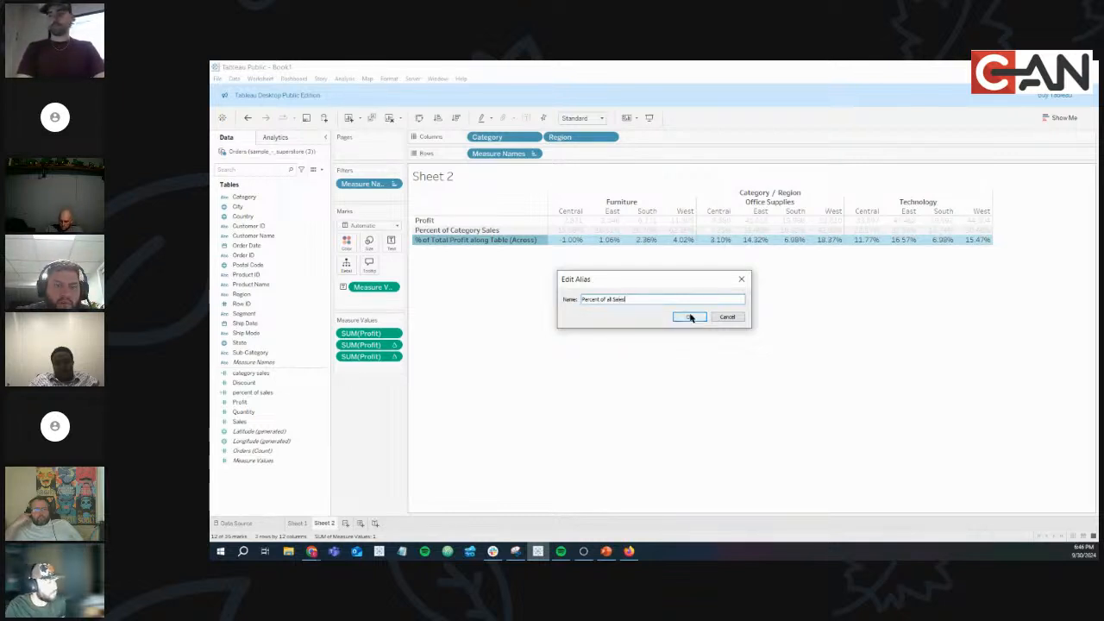
pyautogui.click(689, 316)
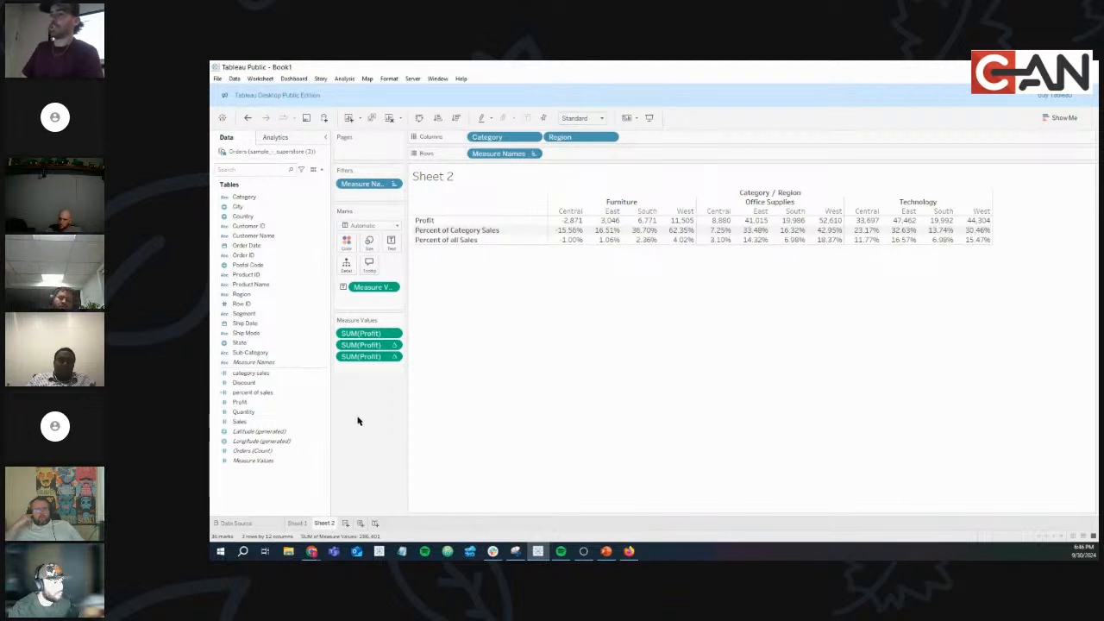
pyautogui.click(346, 527)
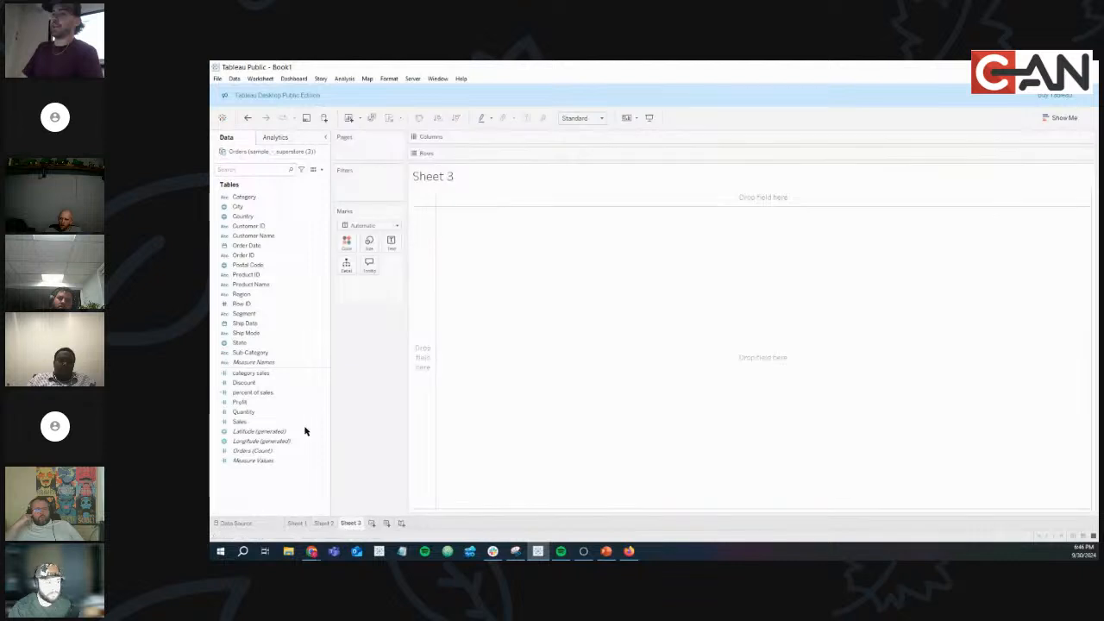
pyautogui.moveTo(244, 197); pyautogui.dragTo(543, 138)
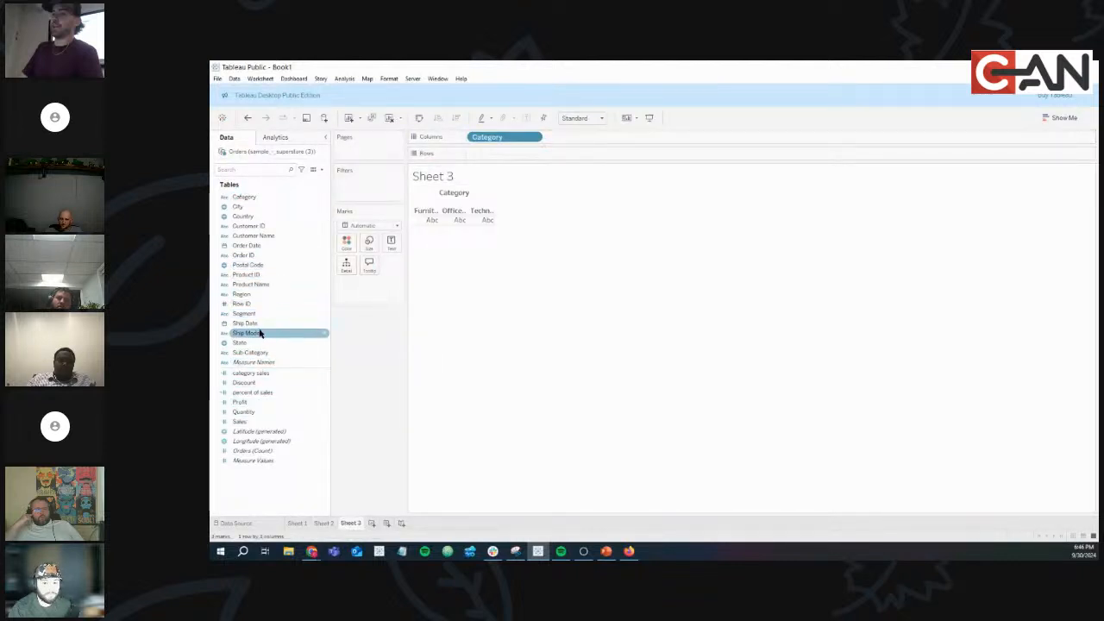
pyautogui.moveTo(250, 294); pyautogui.dragTo(614, 140)
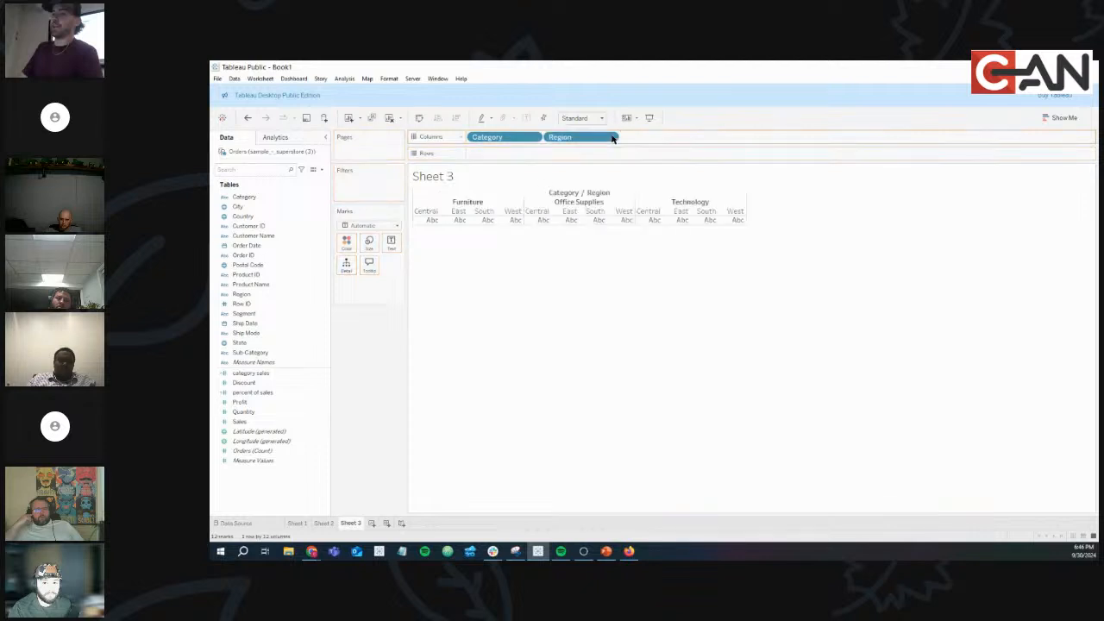
pyautogui.moveTo(272, 402); pyautogui.dragTo(505, 153)
pyautogui.moveTo(249, 421); pyautogui.dragTo(586, 153)
pyautogui.click(1059, 120)
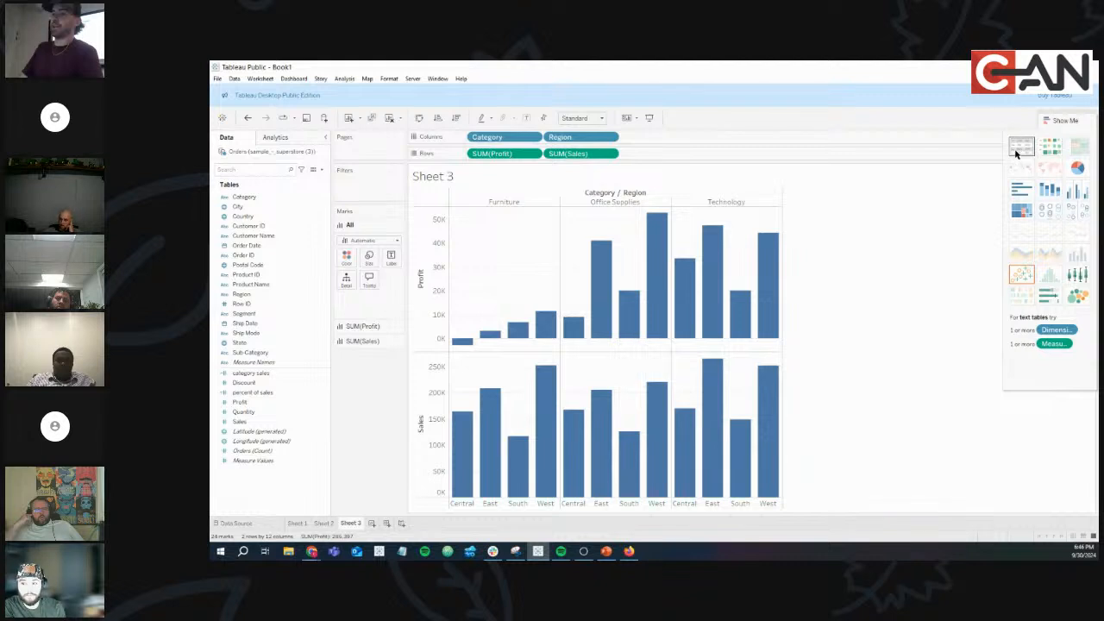
pyautogui.click(1021, 145)
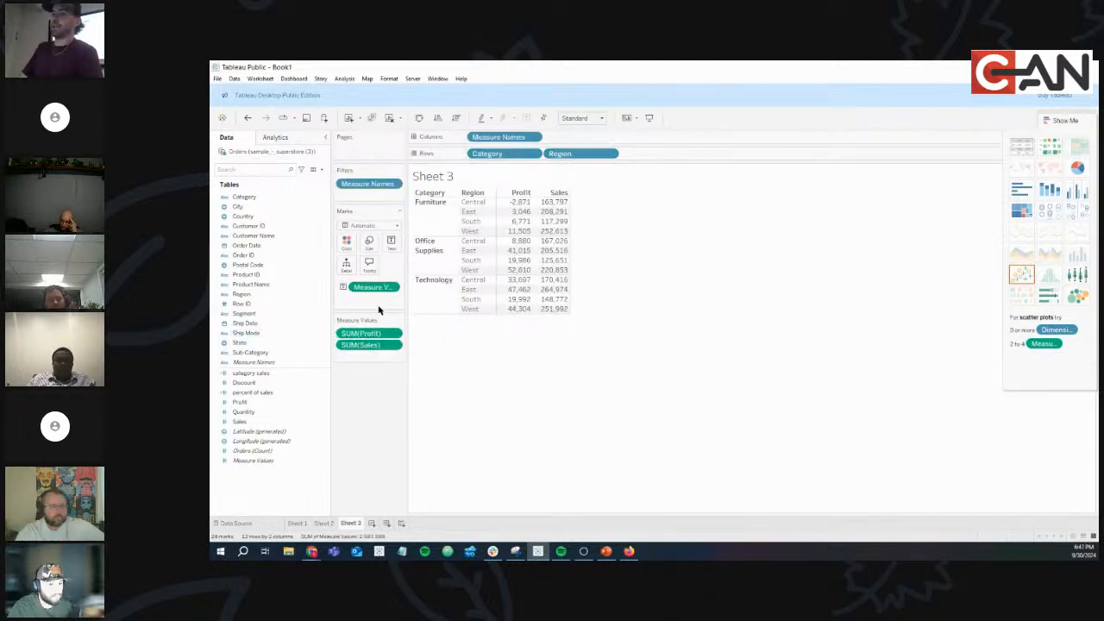
pyautogui.moveTo(384, 345); pyautogui.dragTo(389, 388)
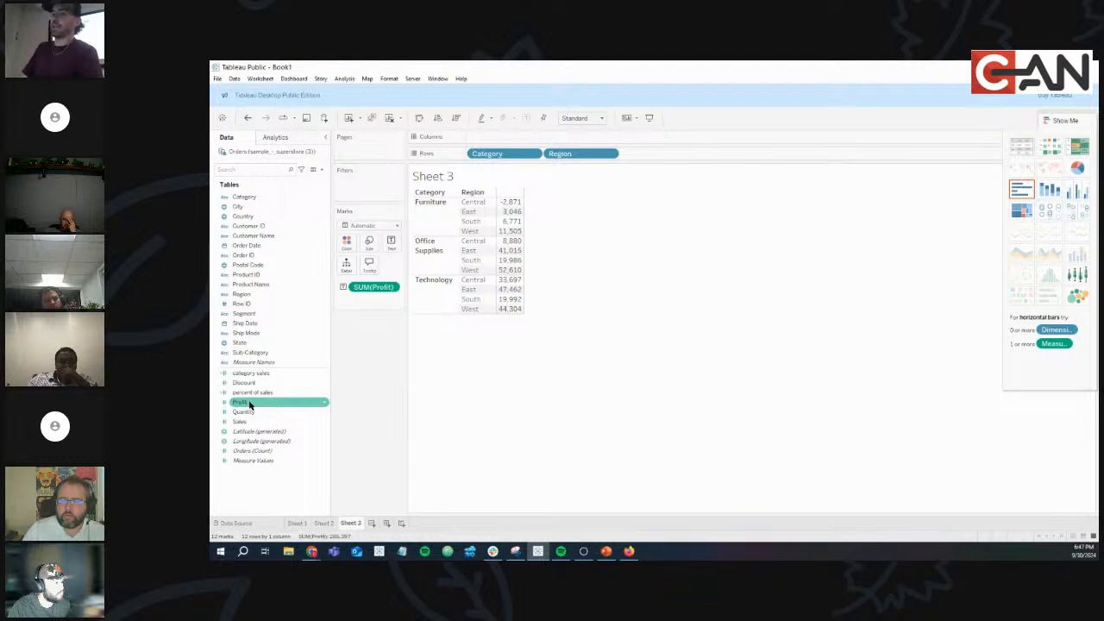
pyautogui.moveTo(241, 421); pyautogui.dragTo(394, 247)
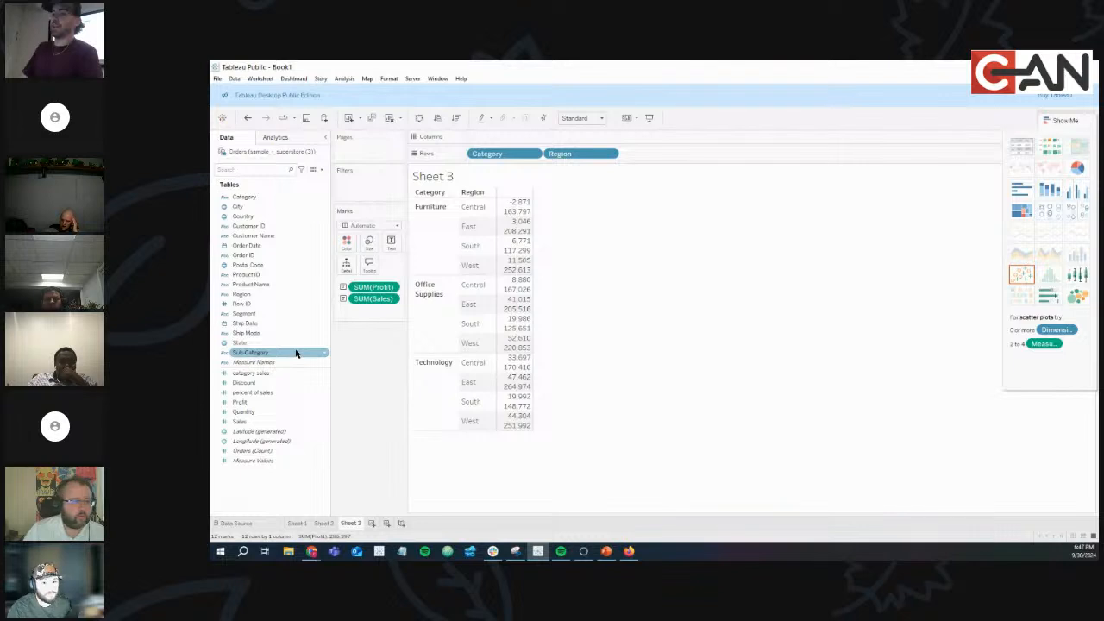
pyautogui.click(323, 523)
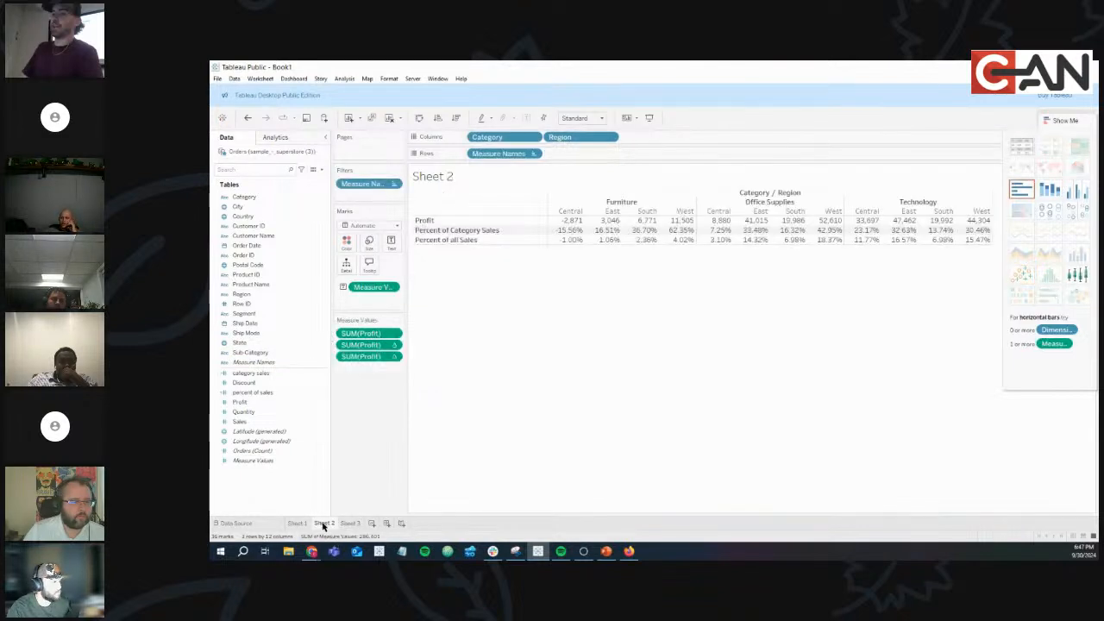
pyautogui.click(348, 524)
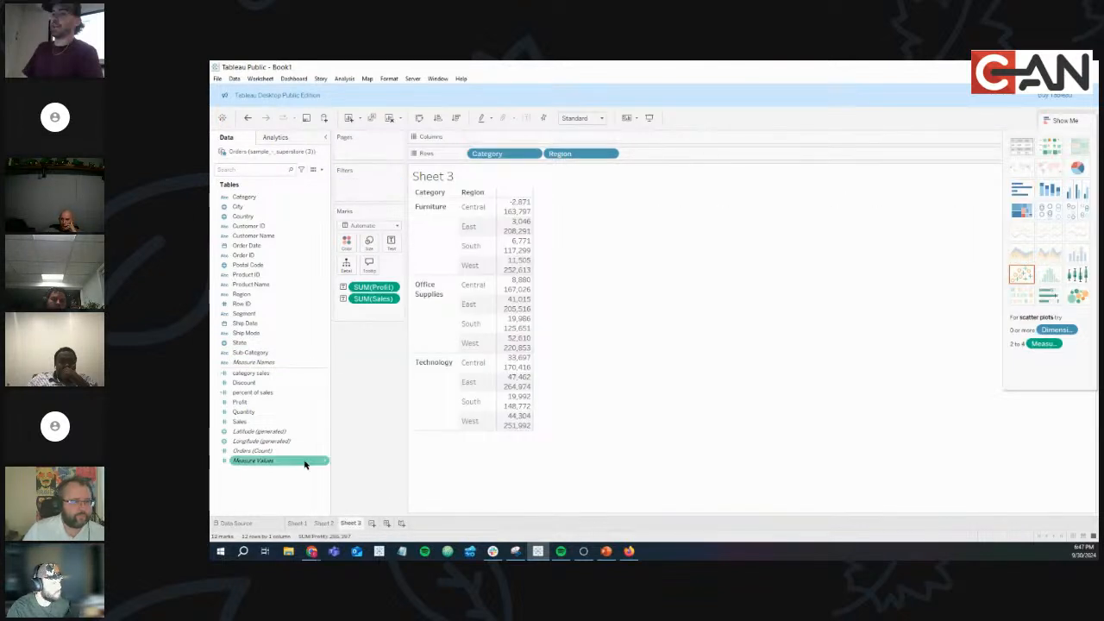
pyautogui.moveTo(253, 460); pyautogui.dragTo(394, 248)
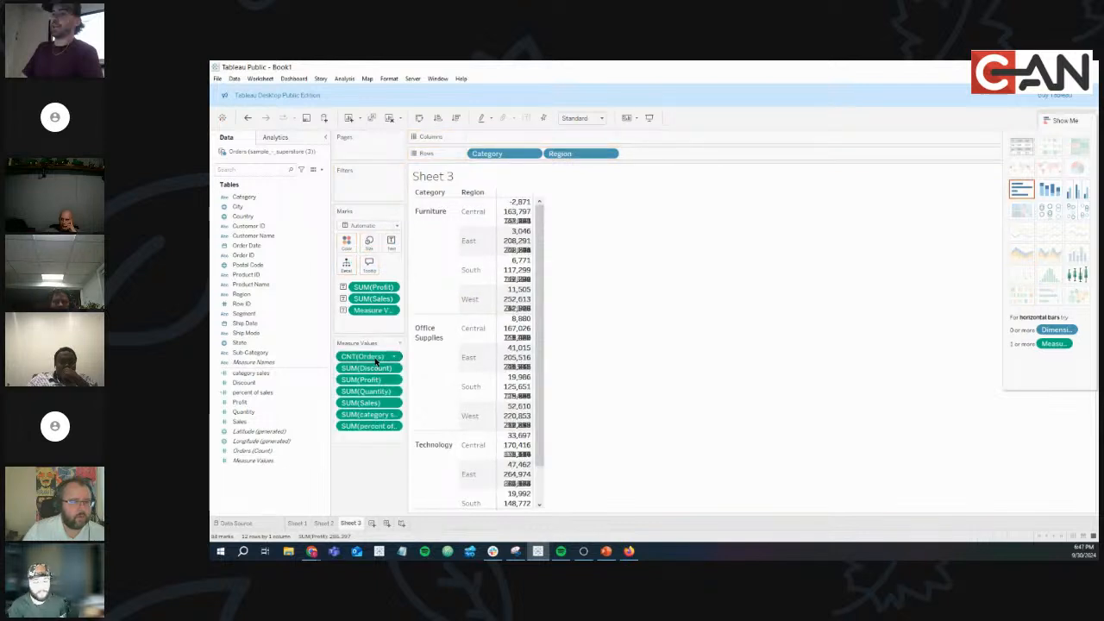
pyautogui.moveTo(374, 357); pyautogui.dragTo(363, 431)
pyautogui.moveTo(369, 371); pyautogui.dragTo(367, 457)
pyautogui.moveTo(371, 380); pyautogui.dragTo(362, 439)
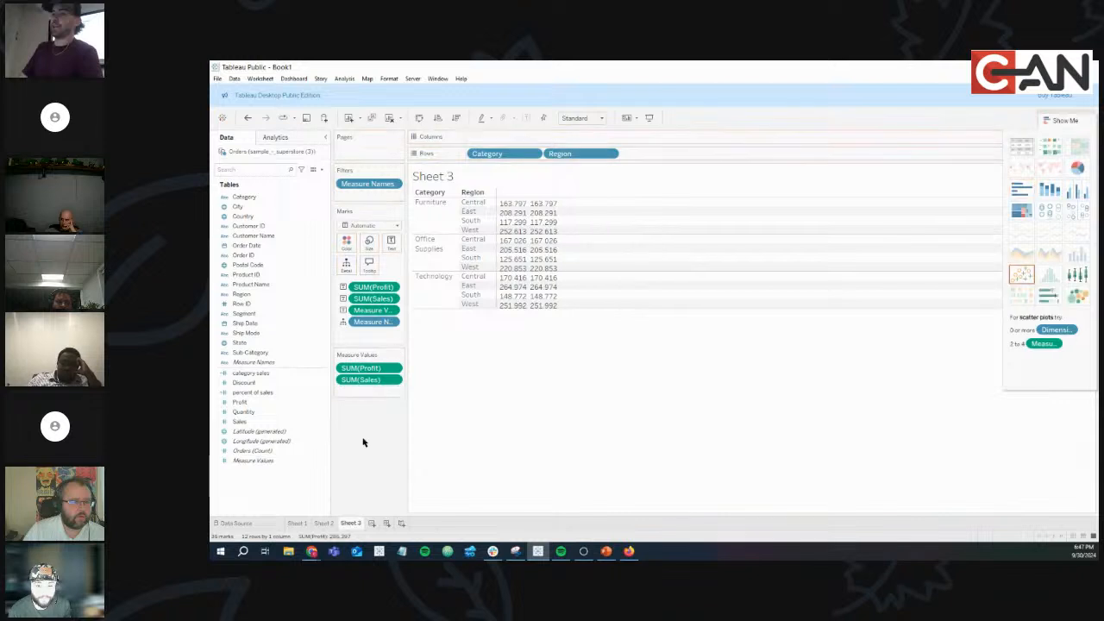
pyautogui.click(324, 523)
pyautogui.click(350, 523)
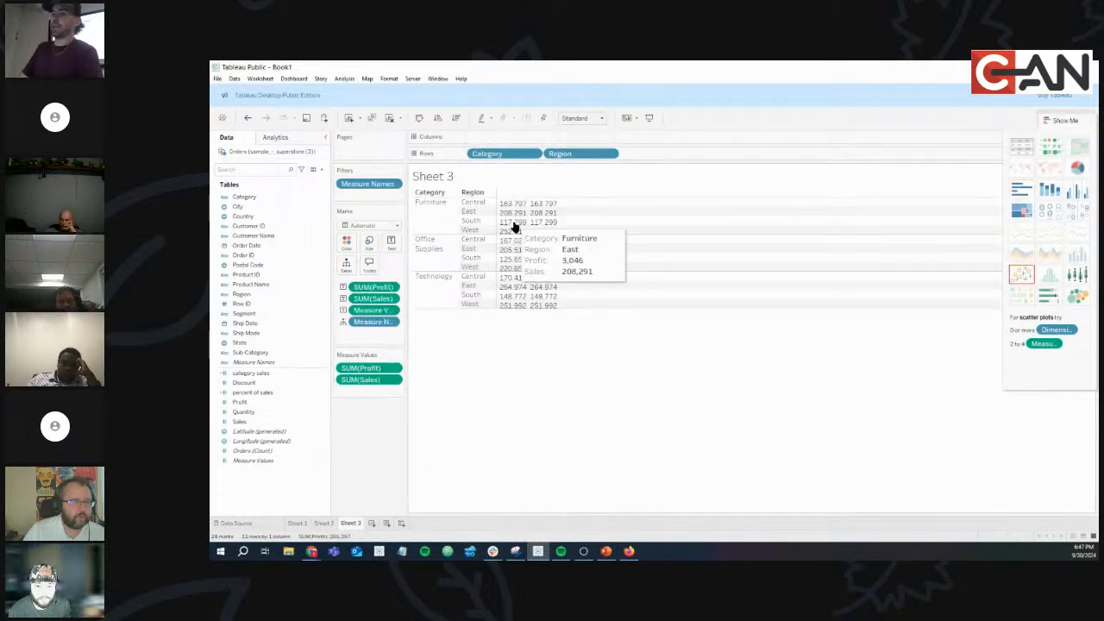
pyautogui.rightClick(350, 522)
pyautogui.click(377, 488)
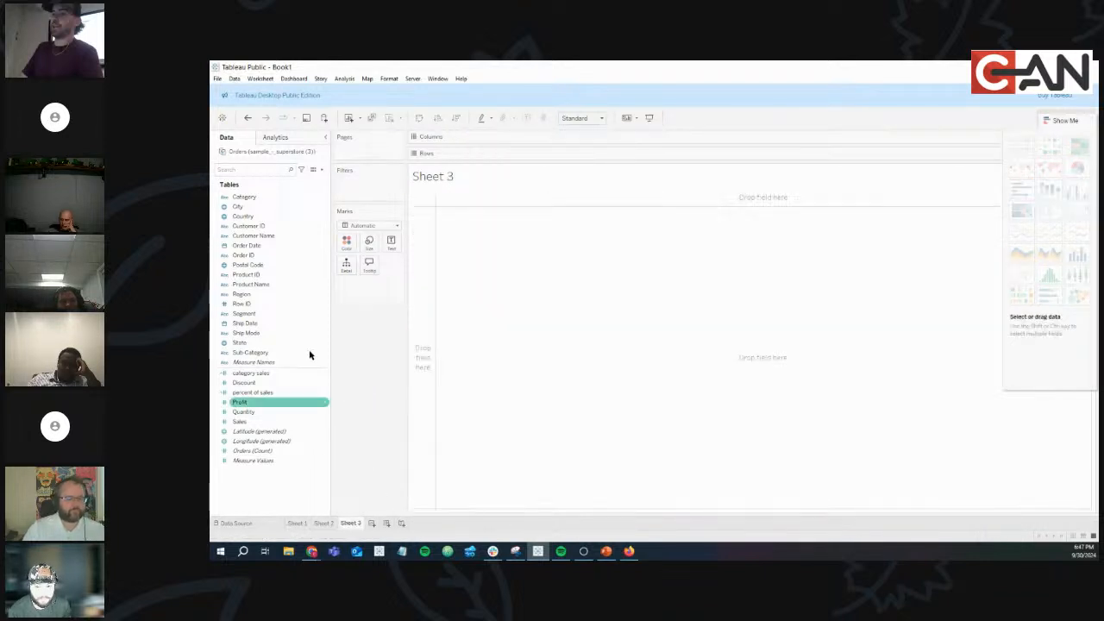
# Build a text table of Sales and Profit by Category and Region on Sheet 3.
pyautogui.moveTo(259, 198); pyautogui.dragTo(487, 137)
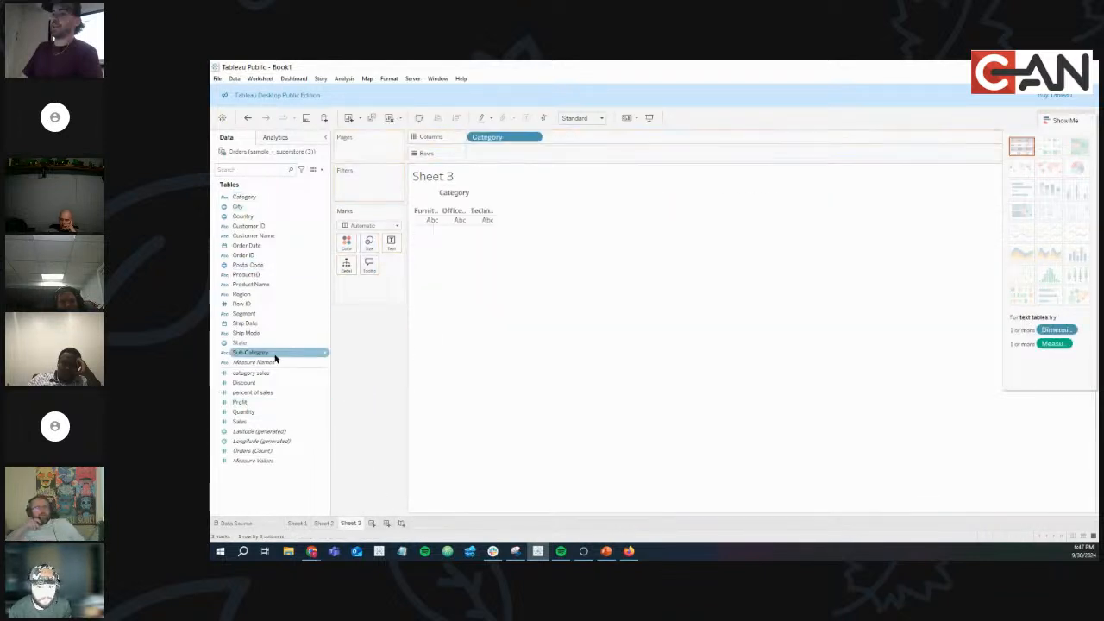
pyautogui.moveTo(259, 294); pyautogui.dragTo(562, 137)
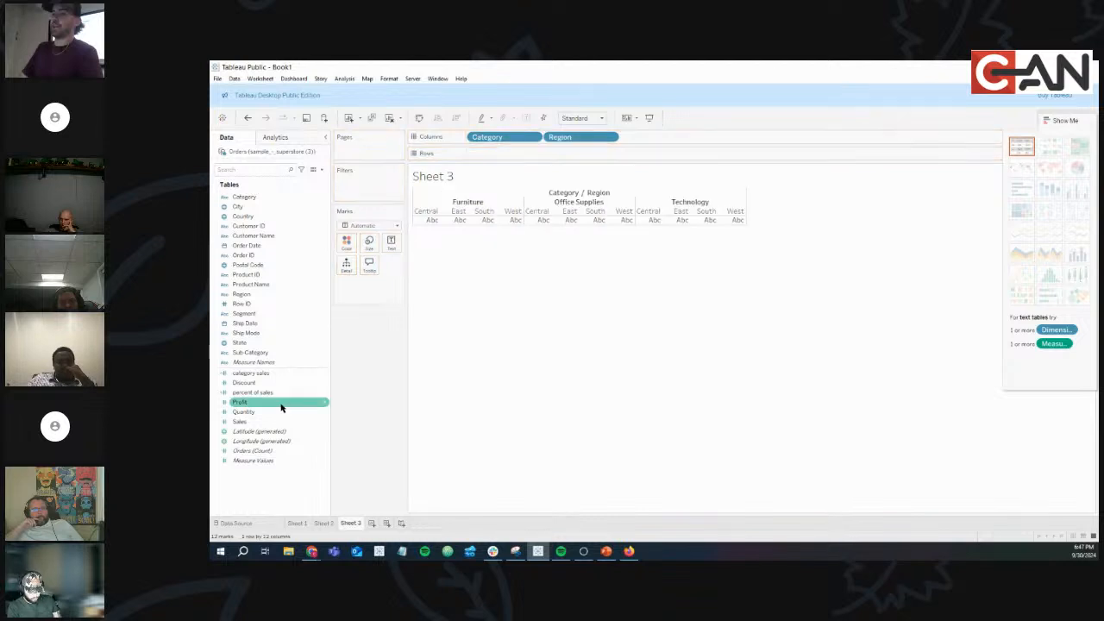
pyautogui.moveTo(241, 421); pyautogui.dragTo(504, 153)
pyautogui.moveTo(240, 402); pyautogui.dragTo(576, 154)
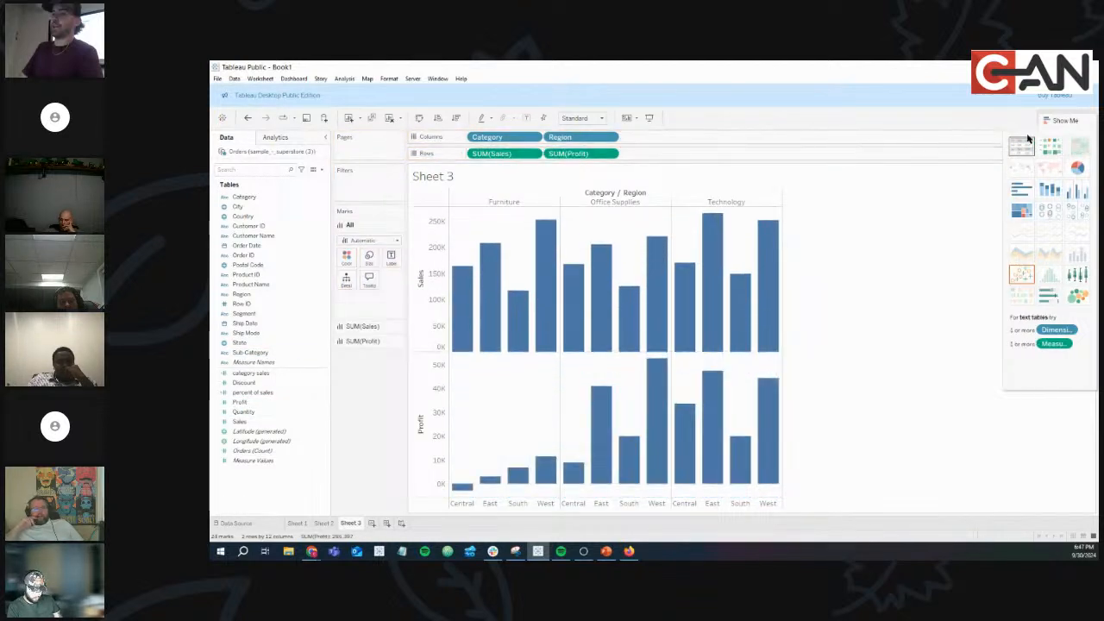
pyautogui.click(1021, 146)
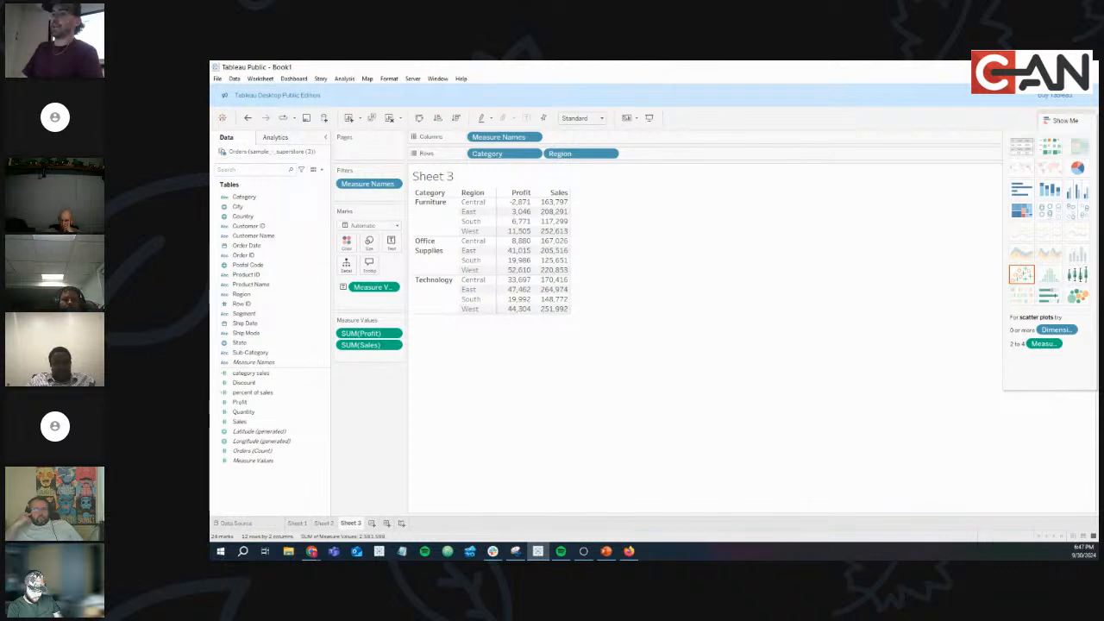
# Glance at the PowerPoint slides, then add a blank Sheet 4.
pyautogui.hotkey('alt', 'Tab')
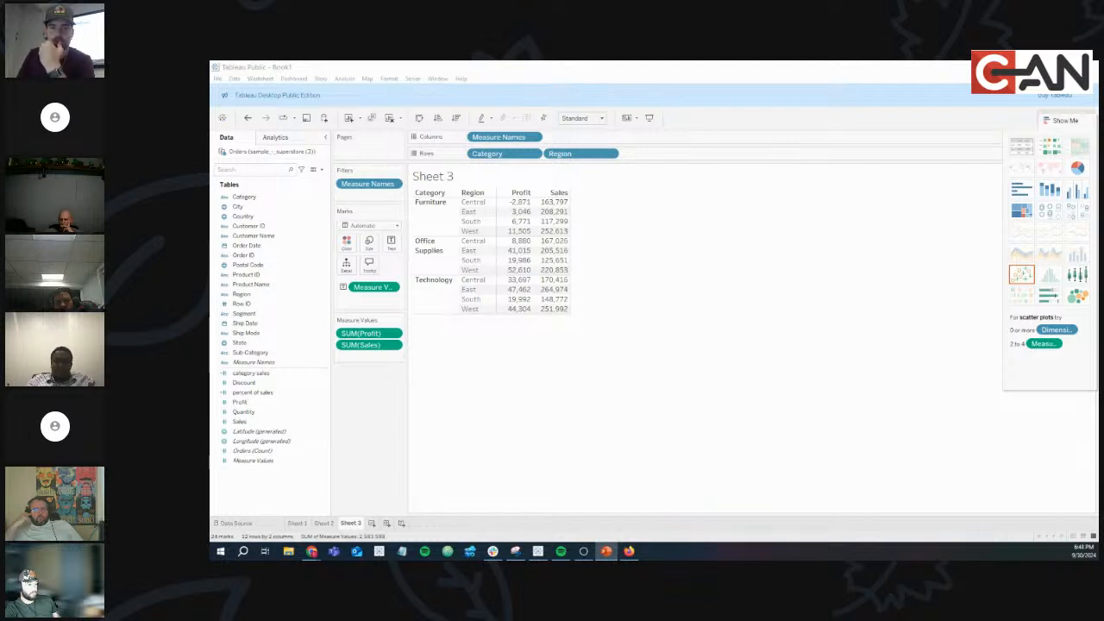
pyautogui.hotkey('alt', 'Tab')
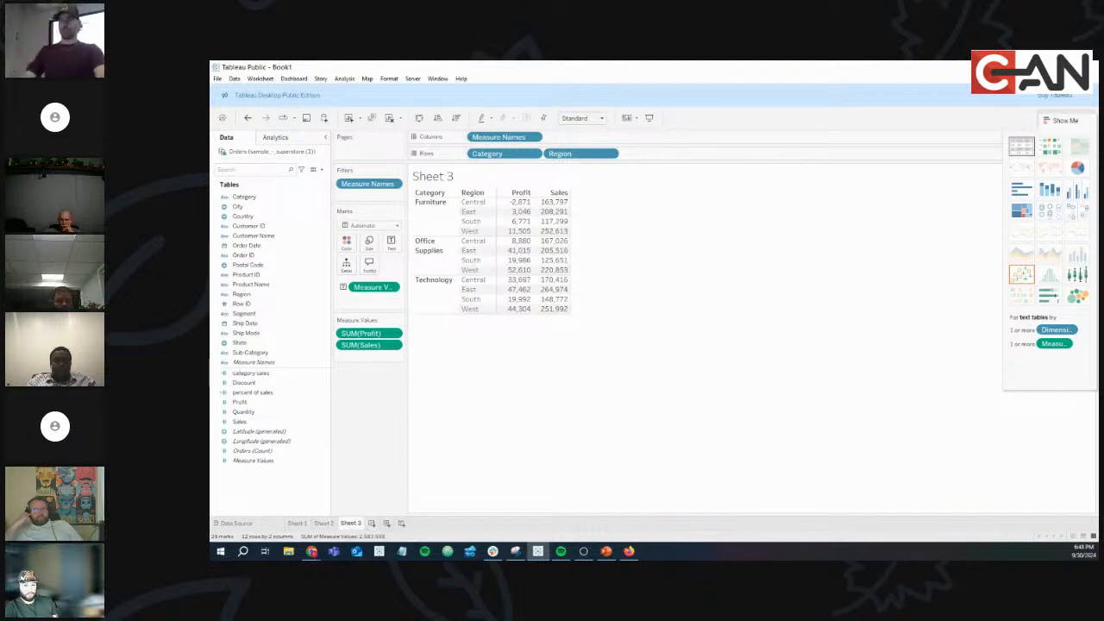
pyautogui.click(372, 522)
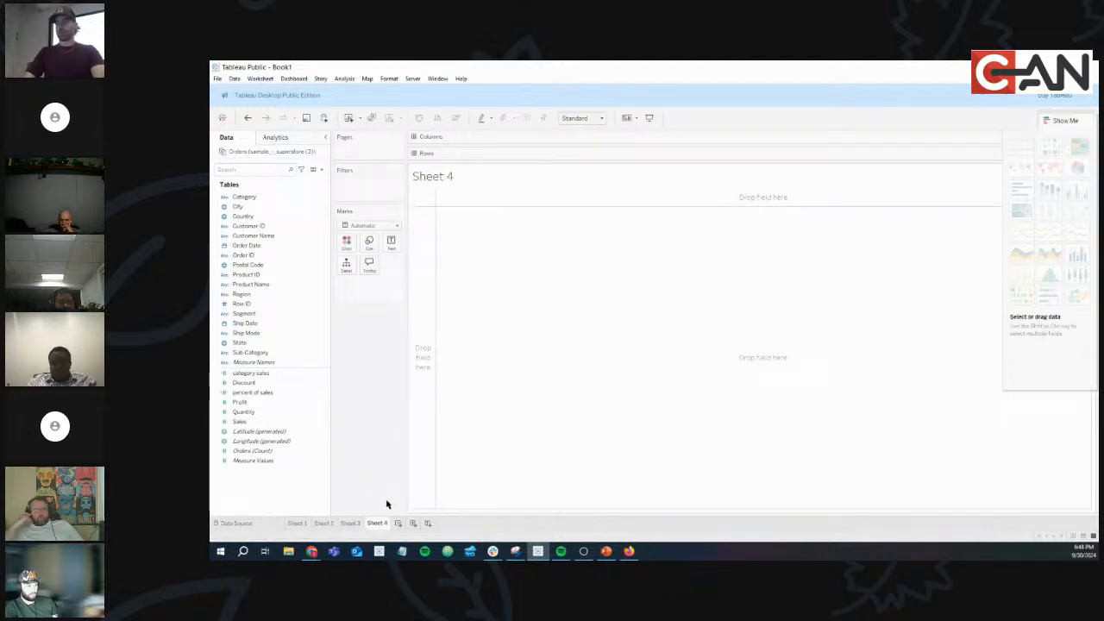
# Switch from Tableau to PowerPoint's slide 23, Quick Table Calcs.
pyautogui.hotkey('alt', 'Tab')
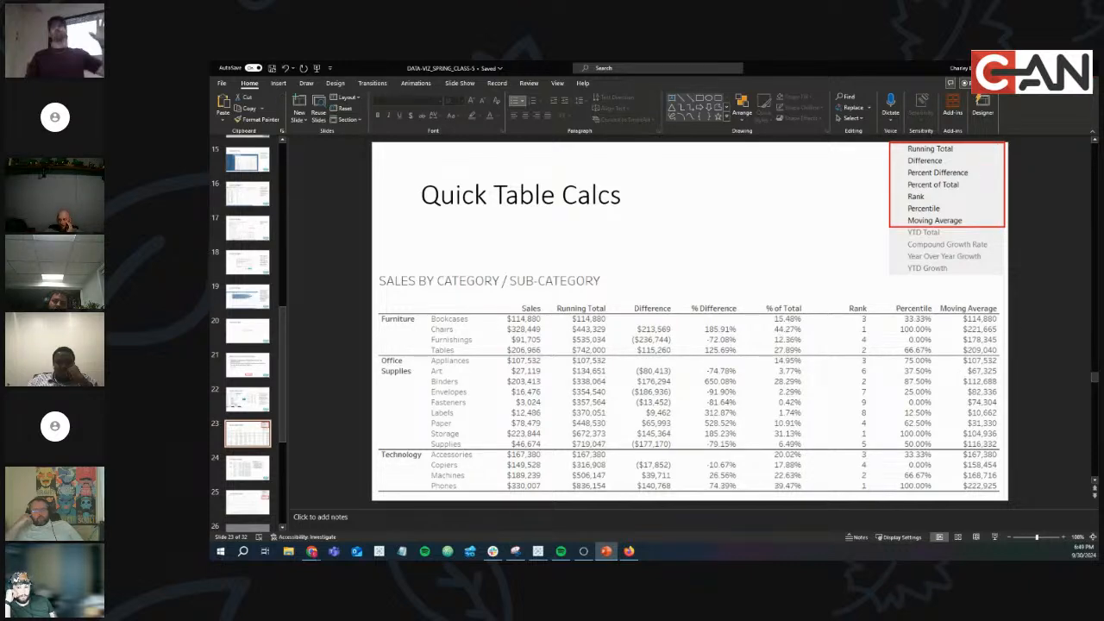
# Toggle between the Quick Table Calcs slide and Tableau, ending on the empty Sheet 4.
pyautogui.hotkey('alt', 'Tab')
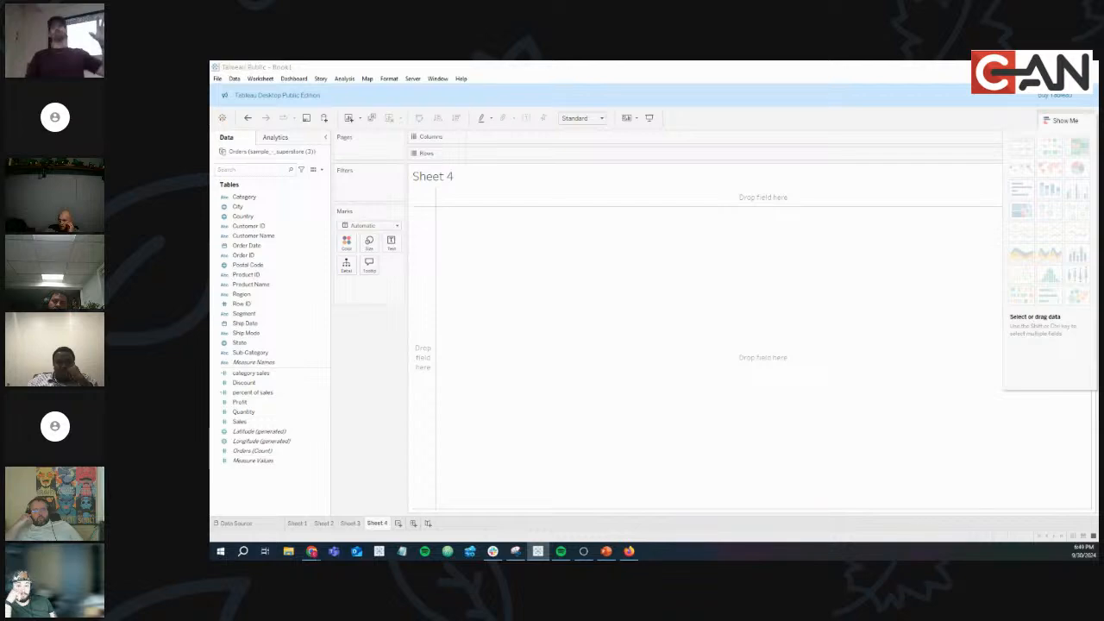
pyautogui.hotkey('alt', 'Tab')
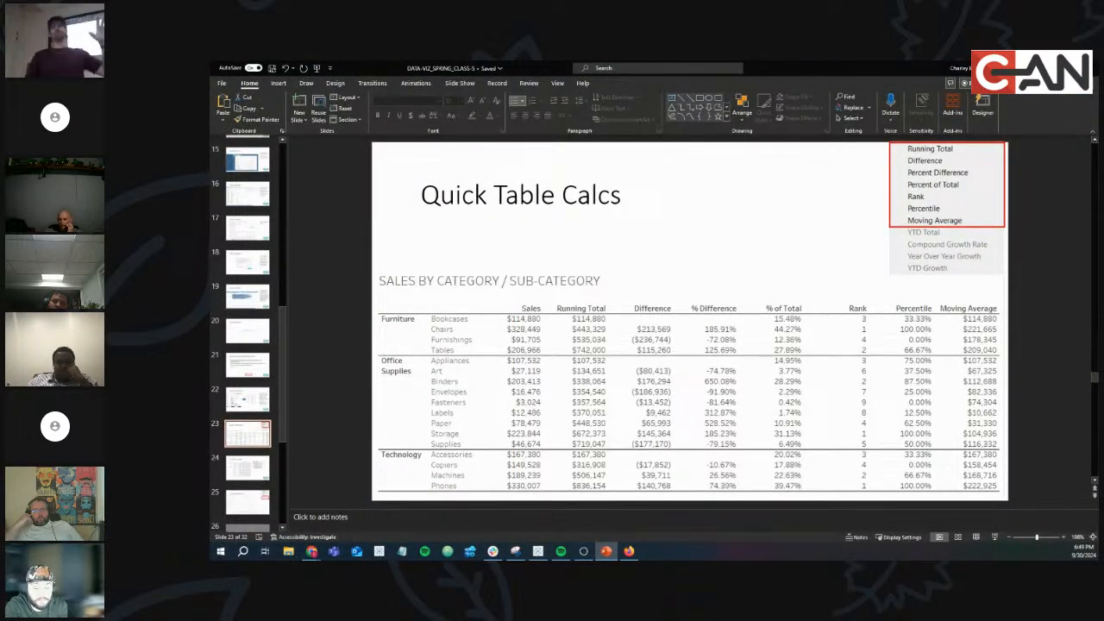
pyautogui.hotkey('alt', 'Tab')
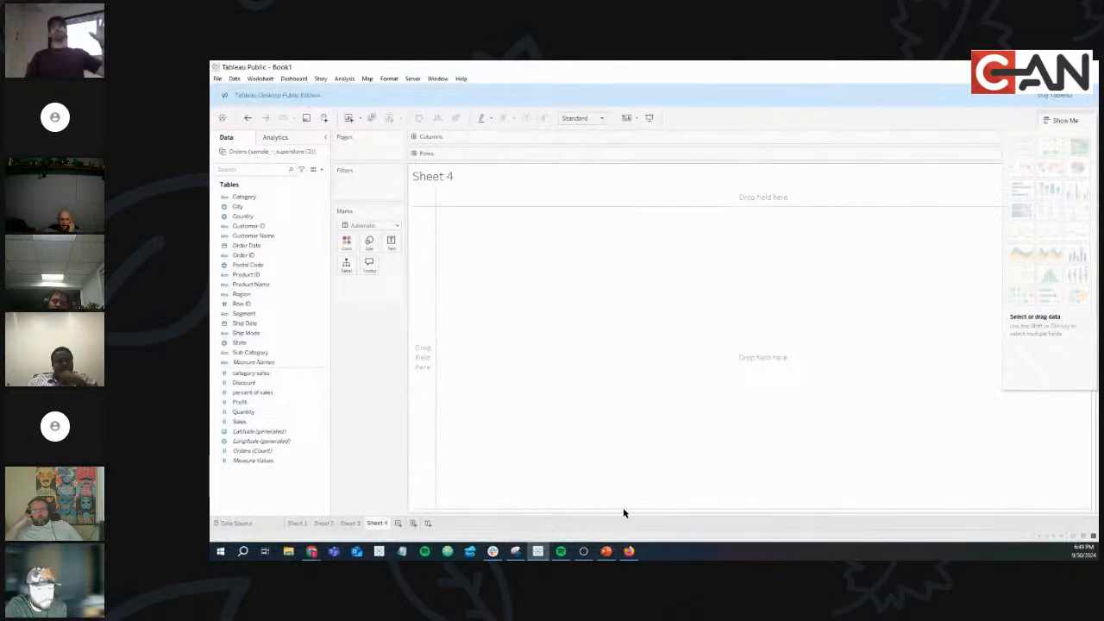
# Put Category and Sub-Category on Rows, Sales and Profit on Columns, shown as a text table.
pyautogui.moveTo(244, 197); pyautogui.dragTo(502, 157)
pyautogui.click(258, 353)
pyautogui.moveTo(259, 360); pyautogui.dragTo(606, 158)
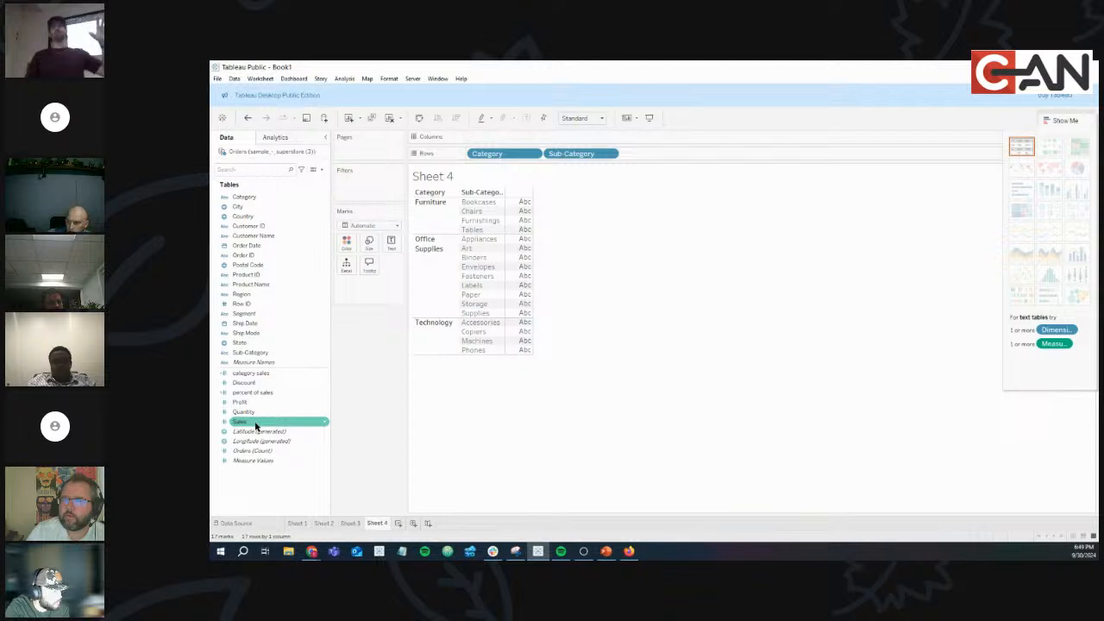
pyautogui.moveTo(255, 426); pyautogui.dragTo(504, 138)
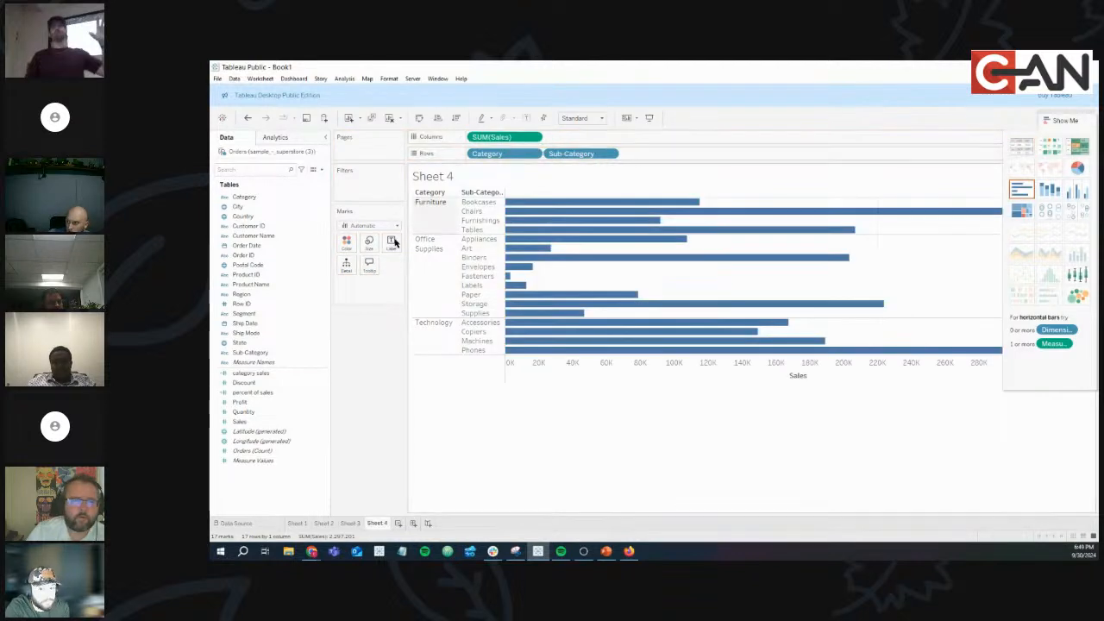
pyautogui.moveTo(259, 402); pyautogui.dragTo(583, 136)
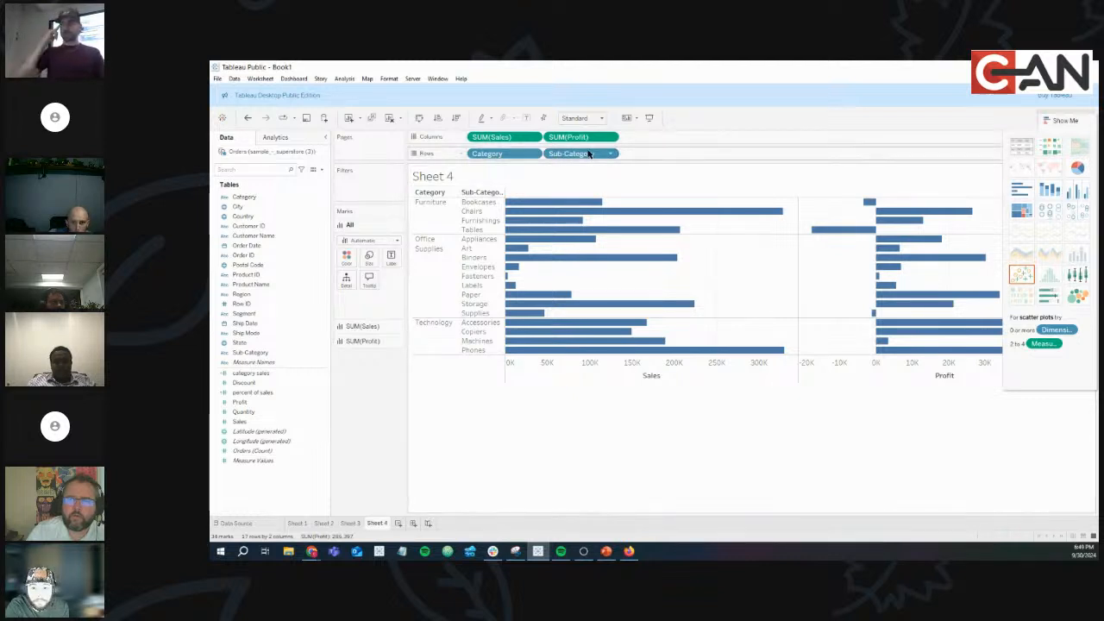
pyautogui.click(1024, 150)
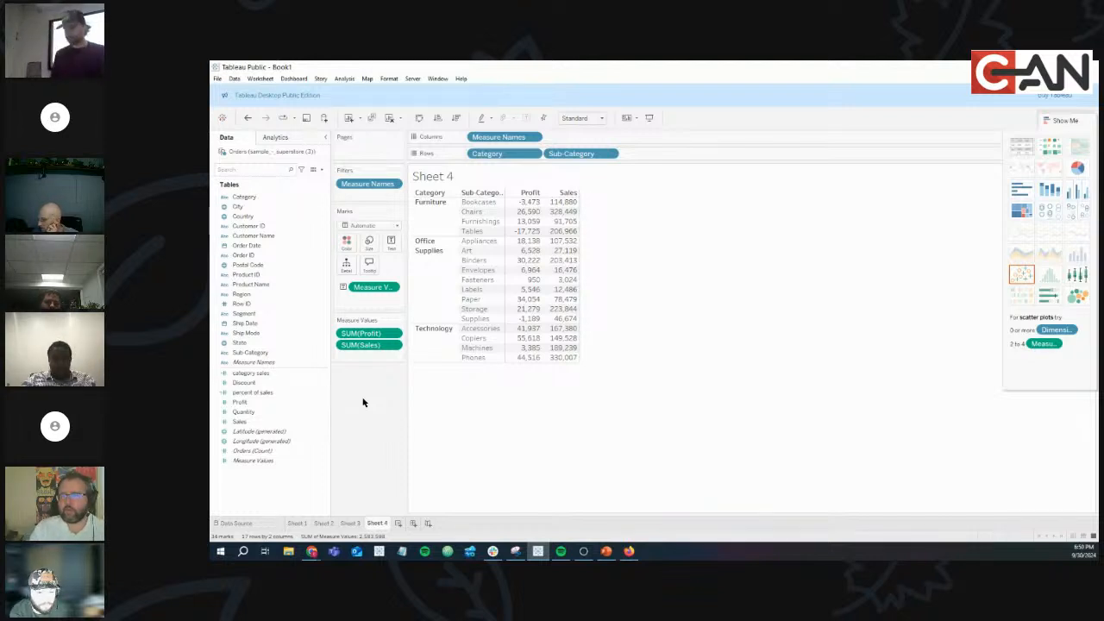
# Show SUM(Sales) as Percent of Total computed along Pane (Down), giving Chairs 44.27%.
pyautogui.click(395, 346)
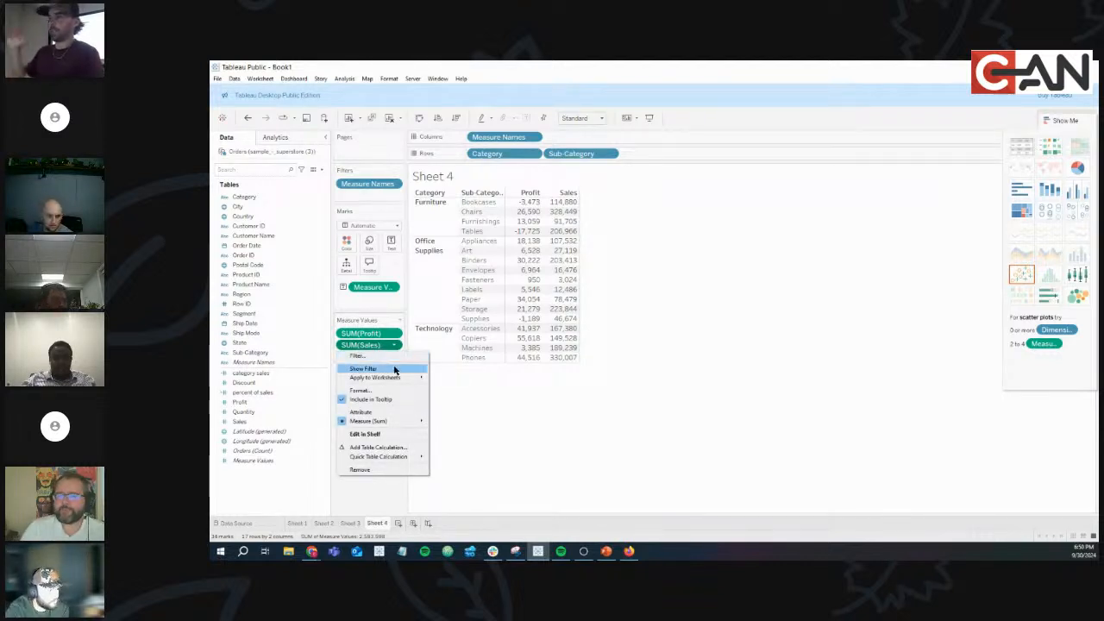
pyautogui.moveTo(408, 456)
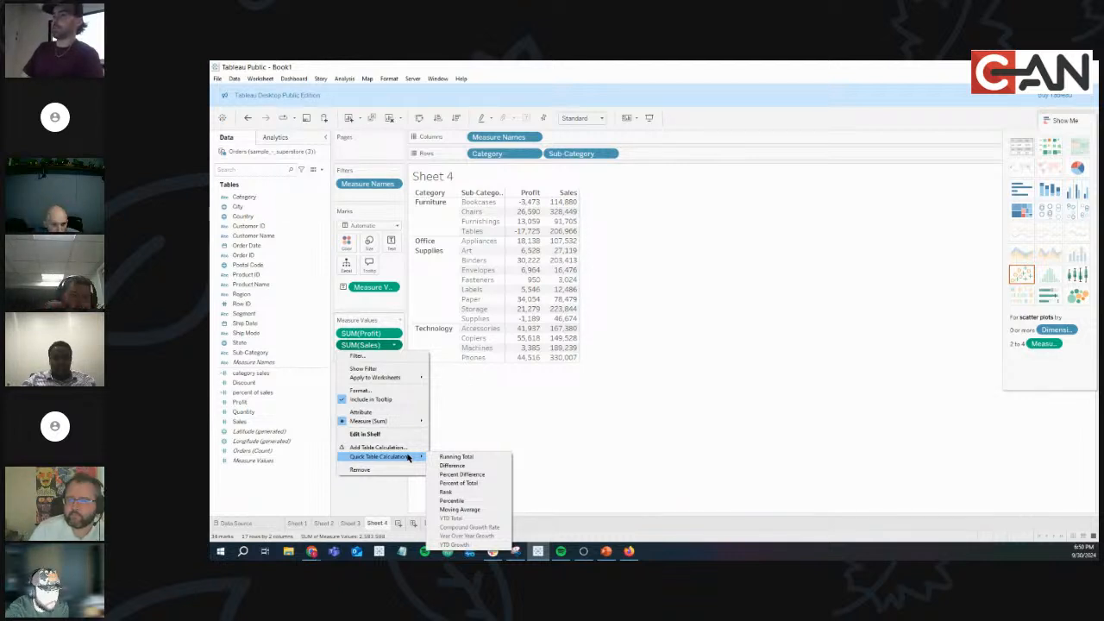
pyautogui.click(458, 483)
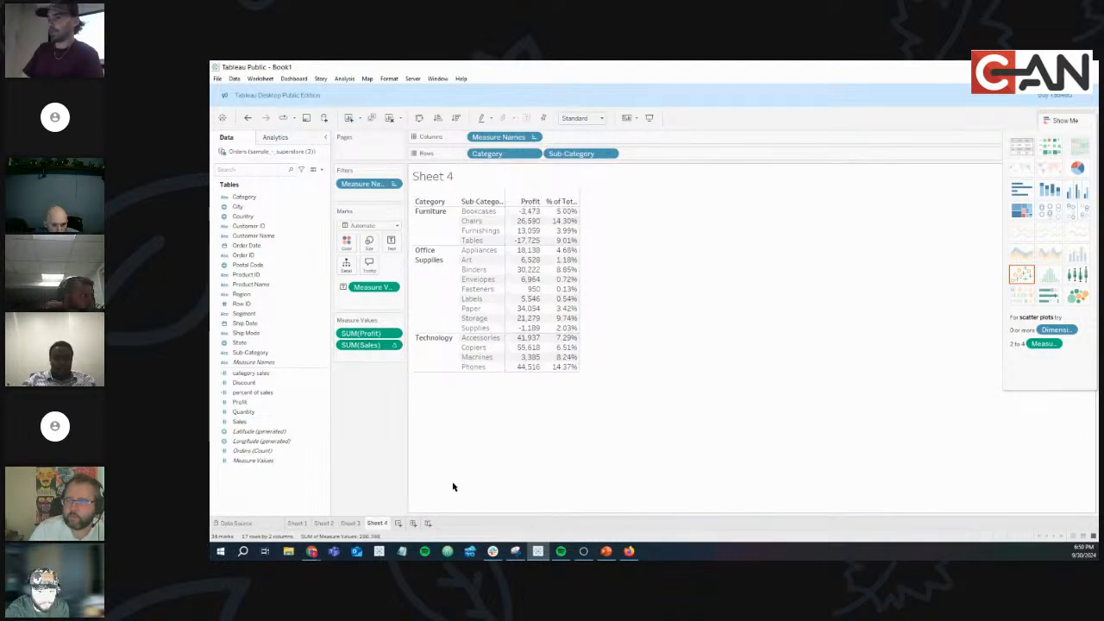
pyautogui.click(393, 346)
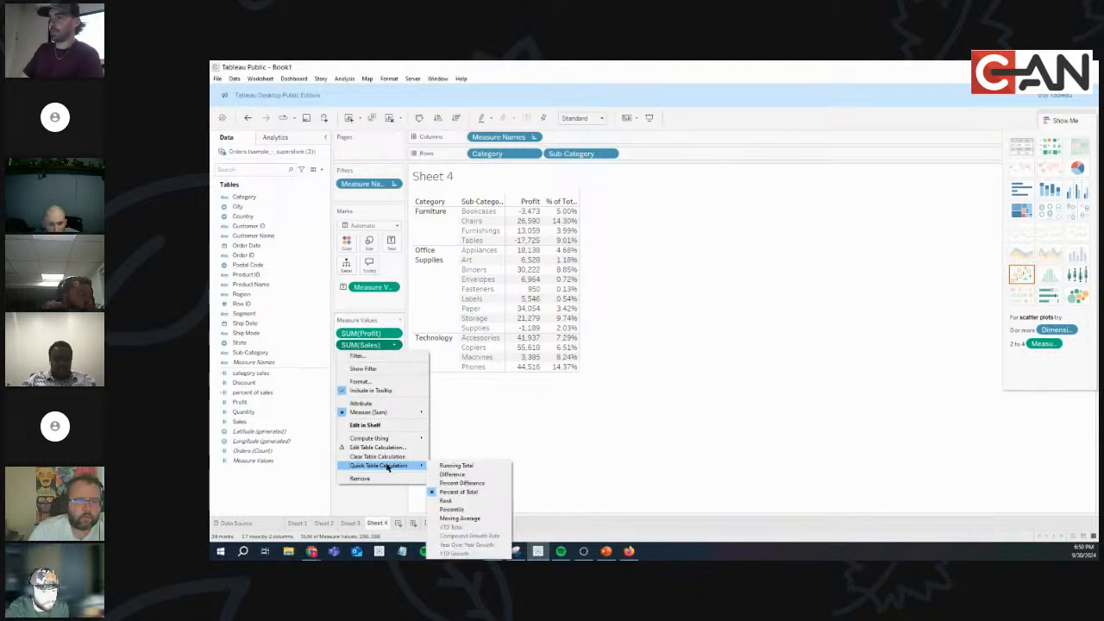
pyautogui.moveTo(388, 440)
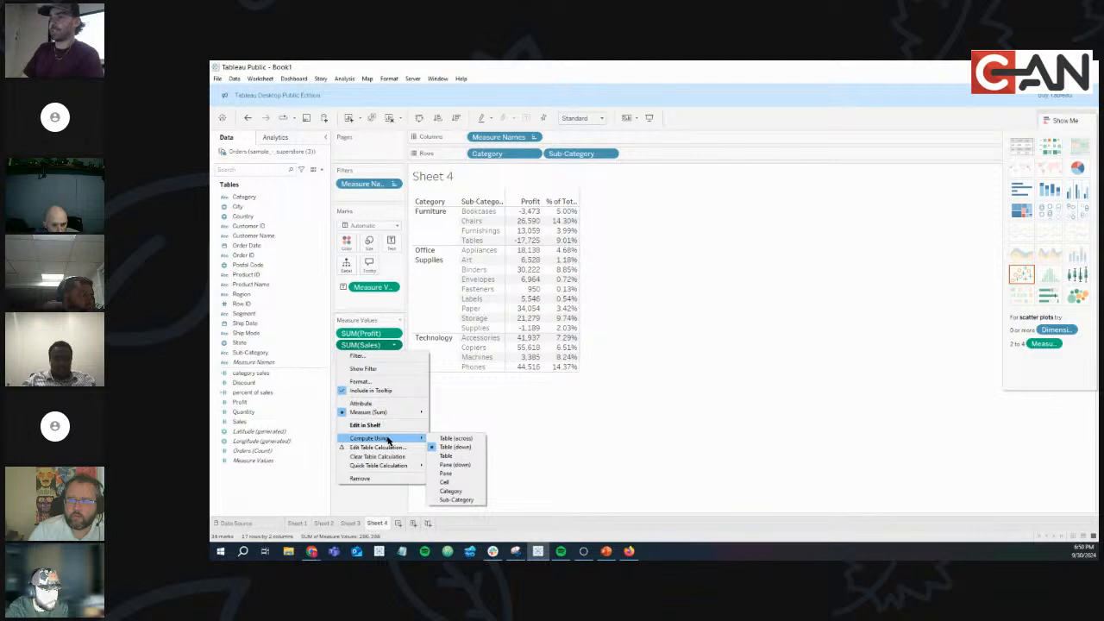
pyautogui.click(457, 465)
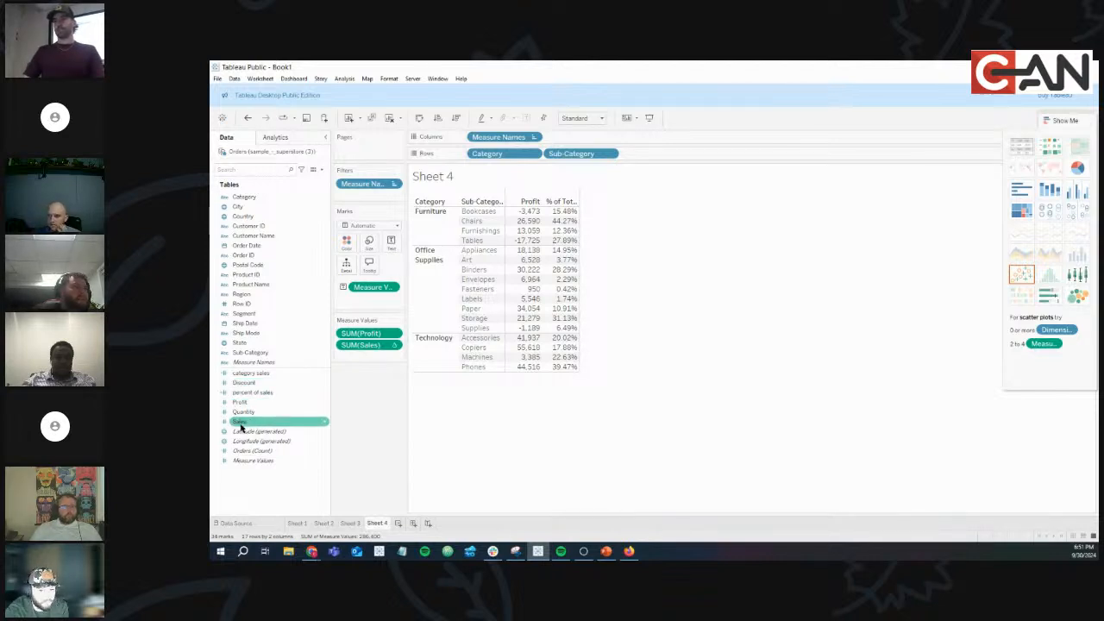
# Add a plain Sales column before Profit, fit the view to Entire View, and hide Show Me.
pyautogui.moveTo(239, 424); pyautogui.dragTo(358, 332)
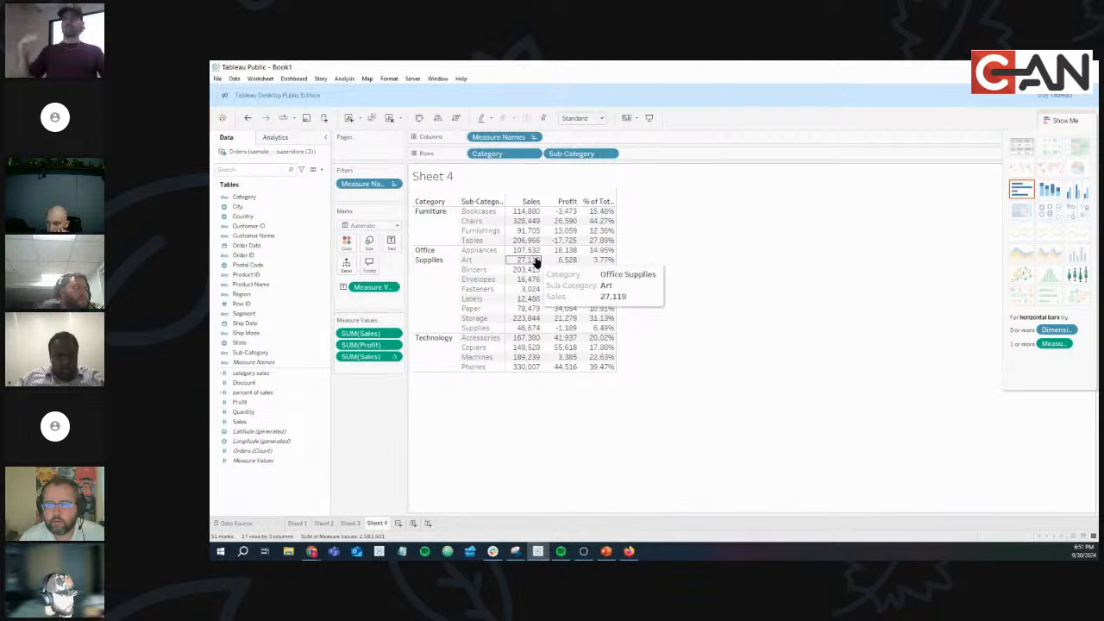
pyautogui.click(601, 118)
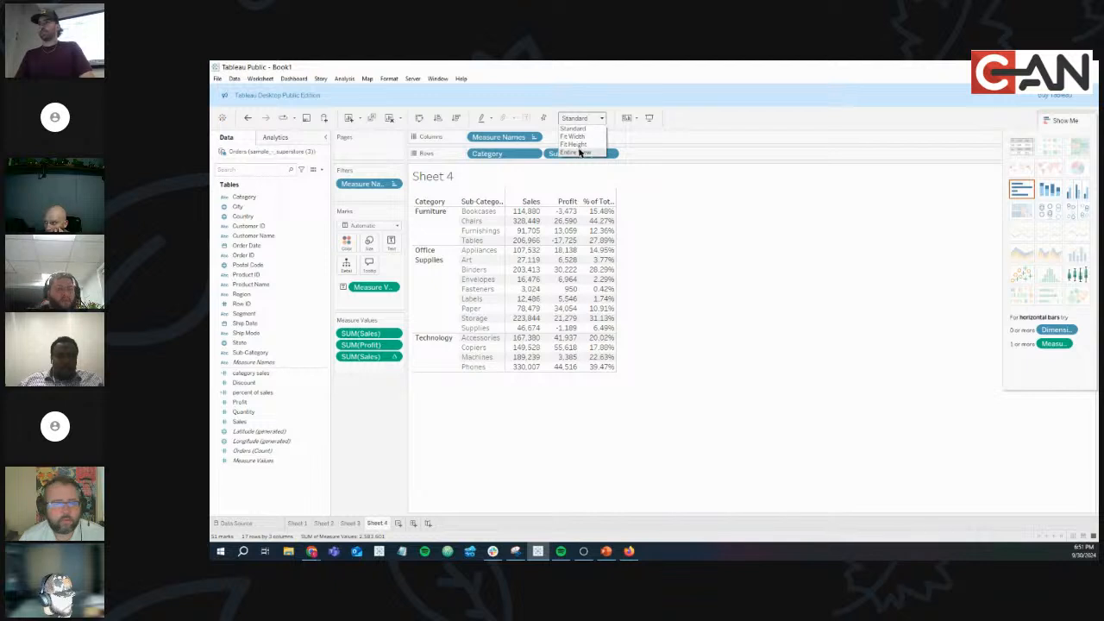
pyautogui.click(579, 153)
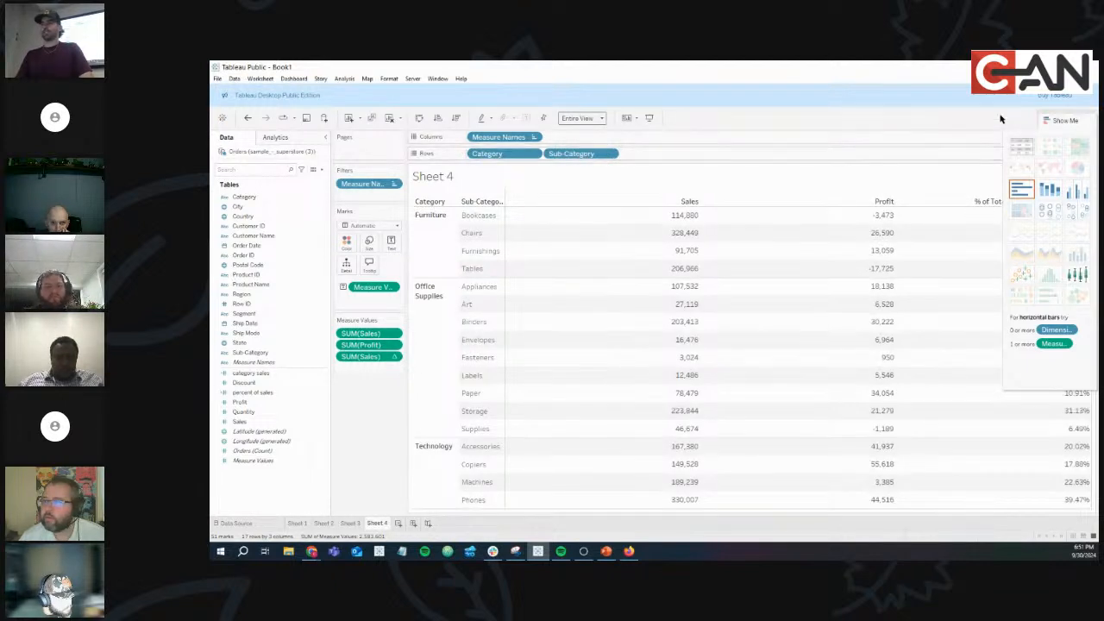
pyautogui.click(1065, 120)
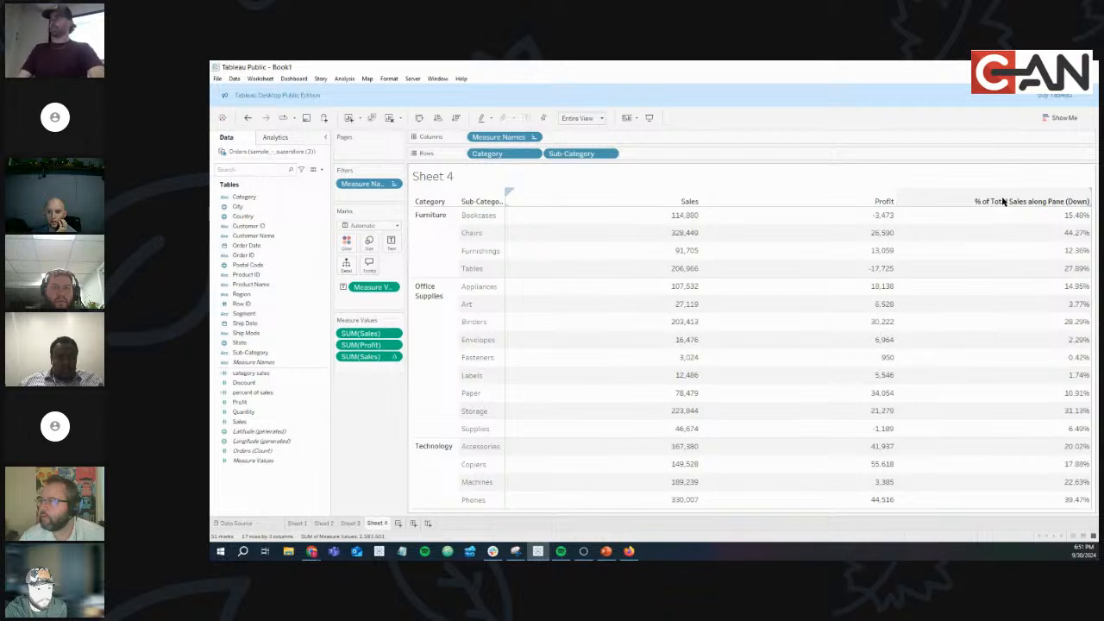
# Alias the % of Total column header as '% of Category Sales', getting past the duplicate-name error.
pyautogui.rightClick(1015, 200)
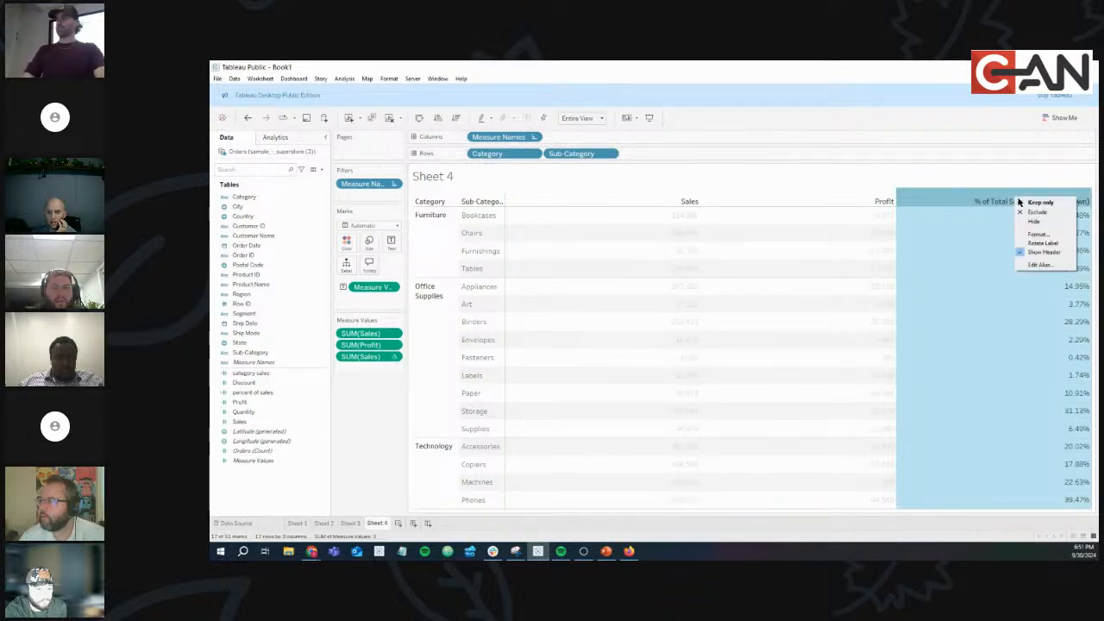
pyautogui.click(1038, 265)
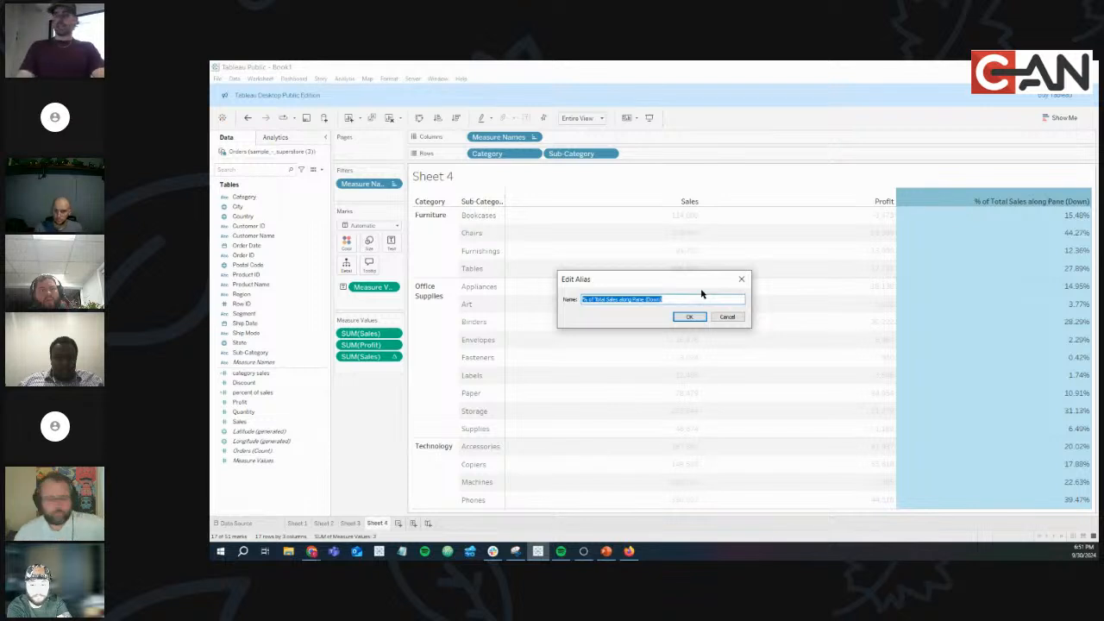
pyautogui.write('Percent')
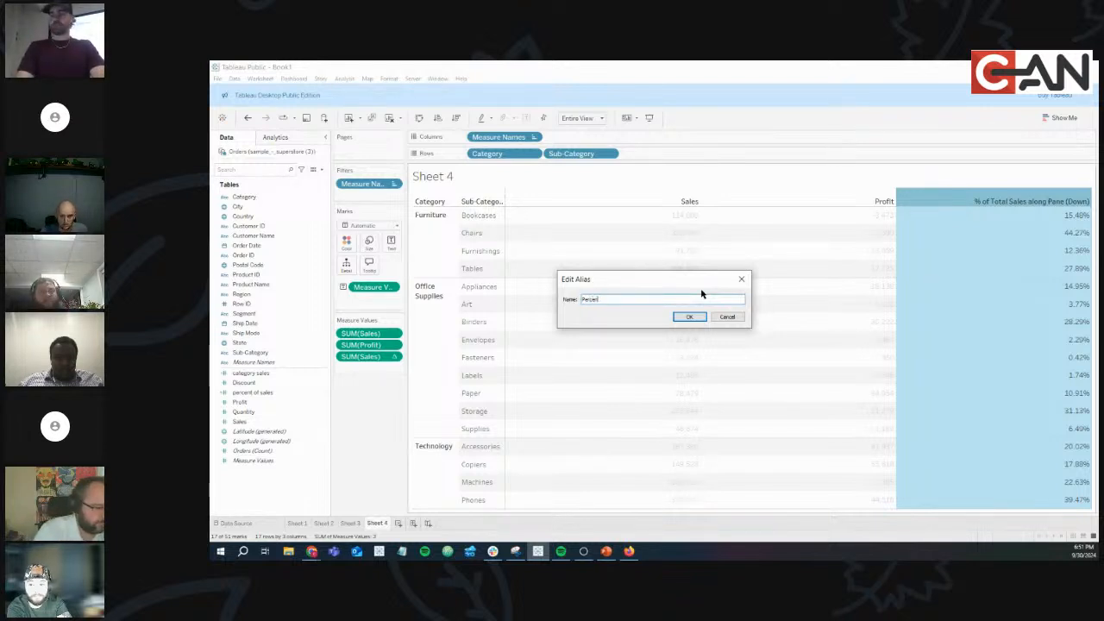
pyautogui.write(' ff Cat')
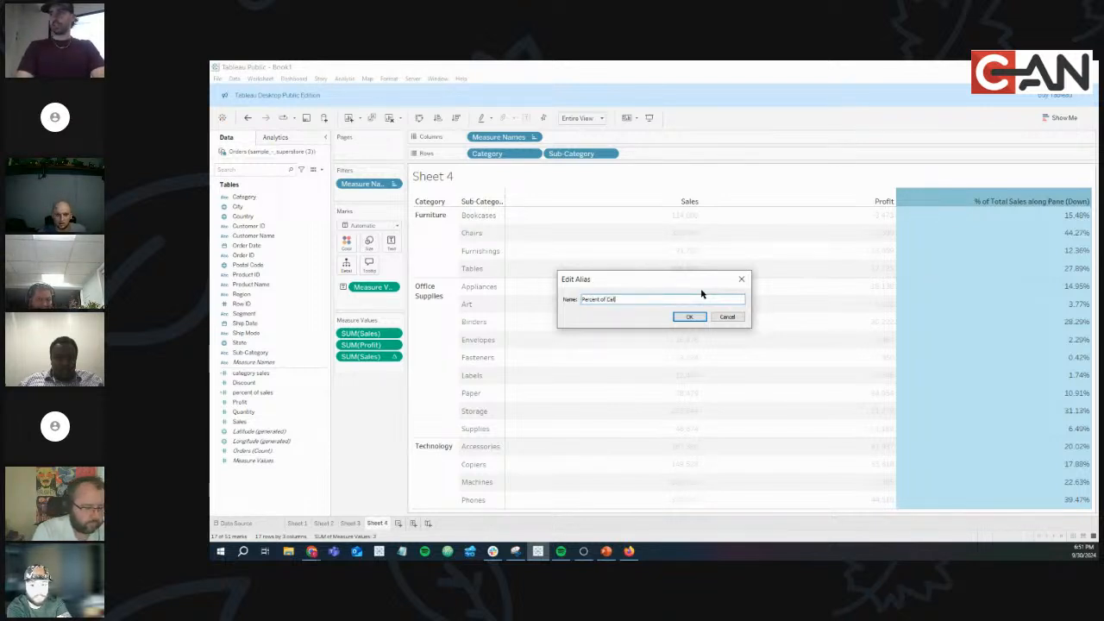
pyautogui.write('egory Sales')
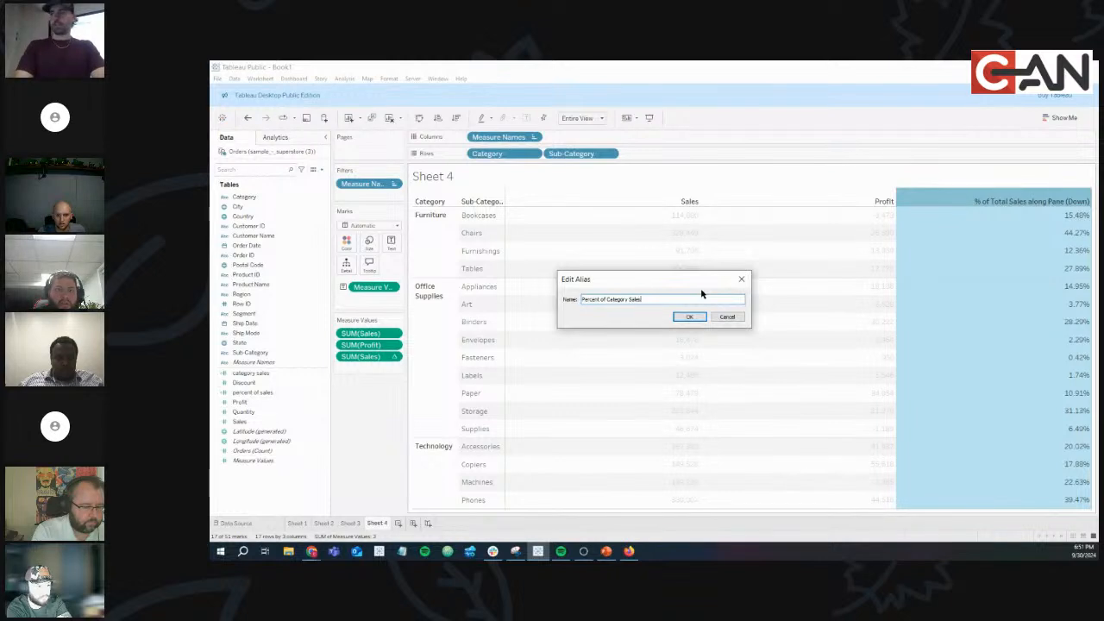
pyautogui.click(694, 317)
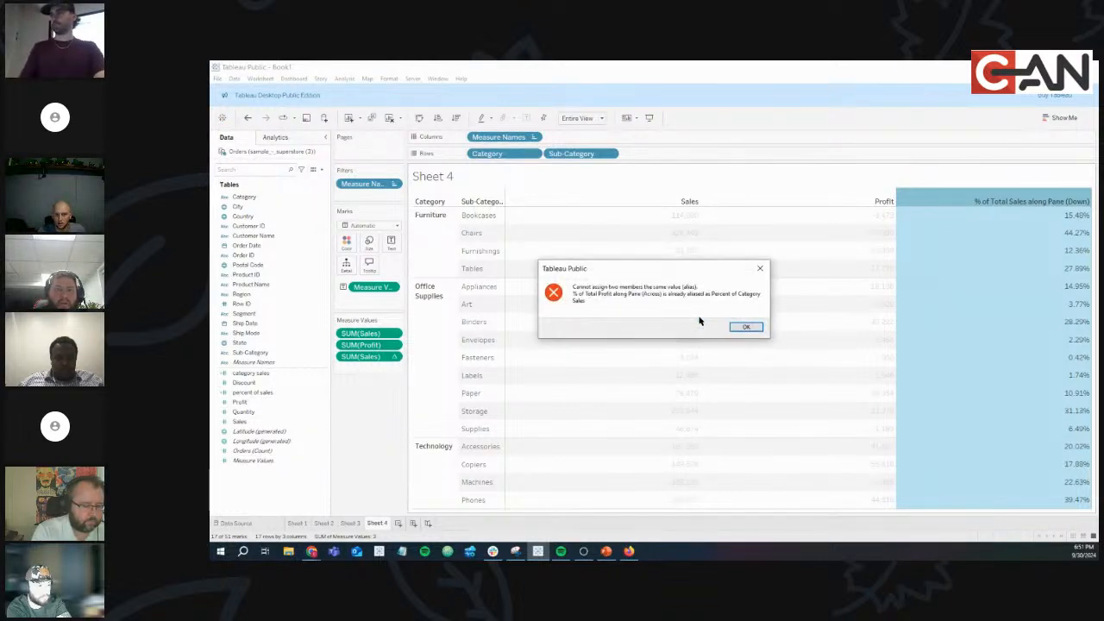
pyautogui.click(744, 326)
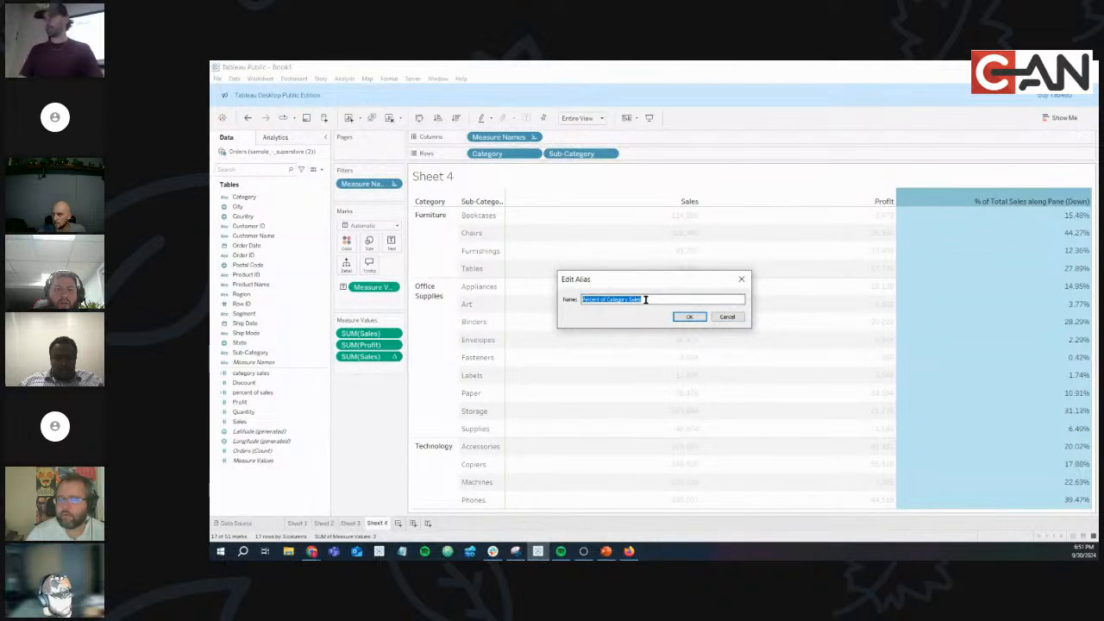
pyautogui.click(599, 300)
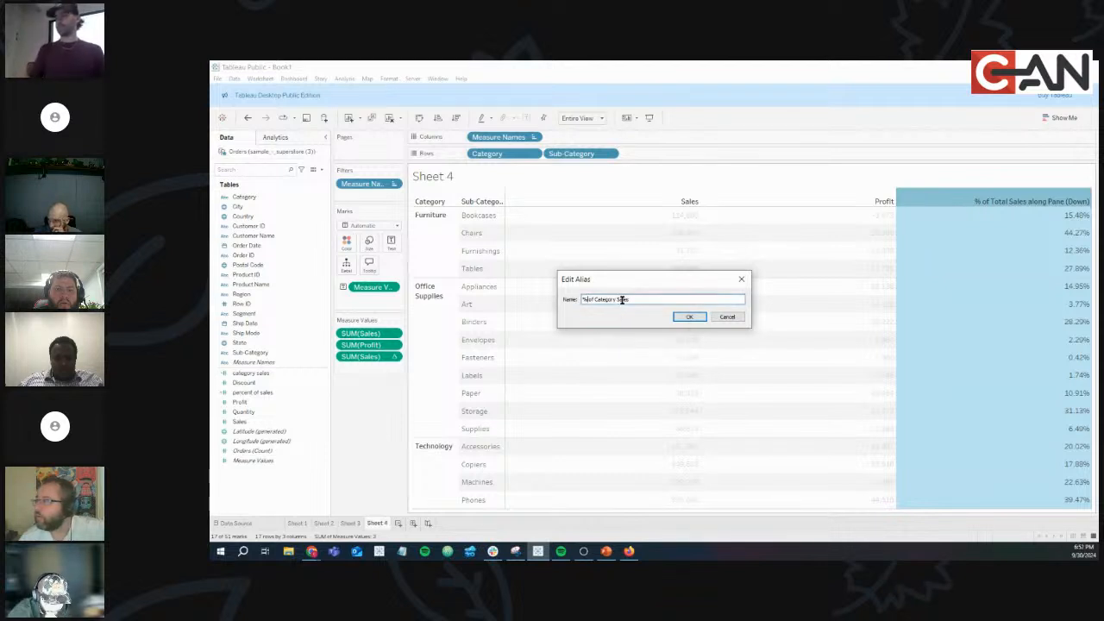
pyautogui.click(688, 316)
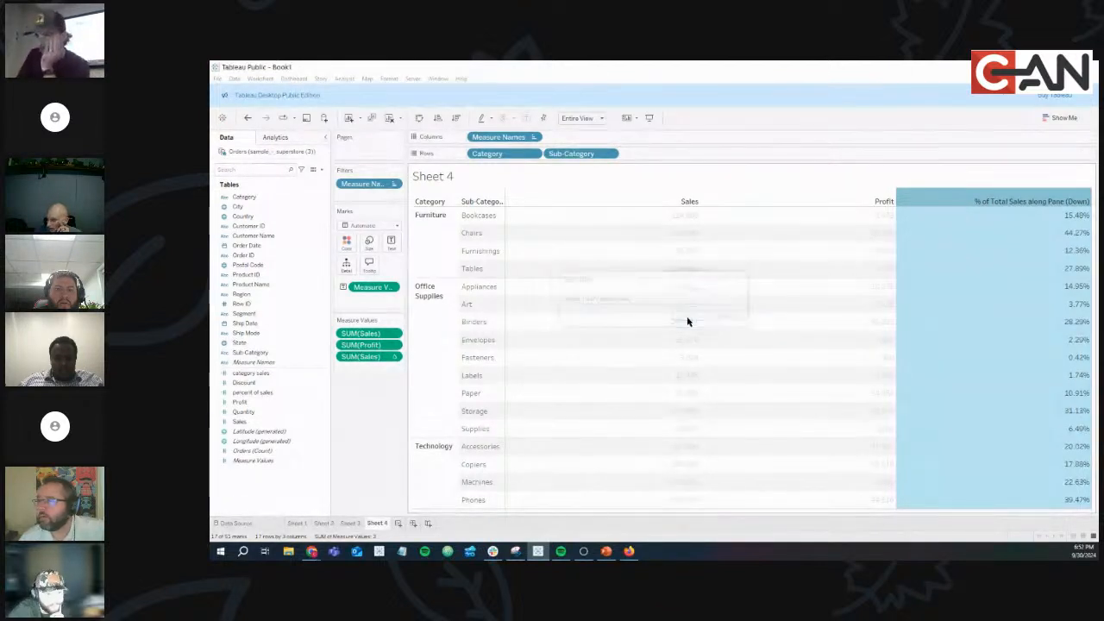
pyautogui.click(937, 199)
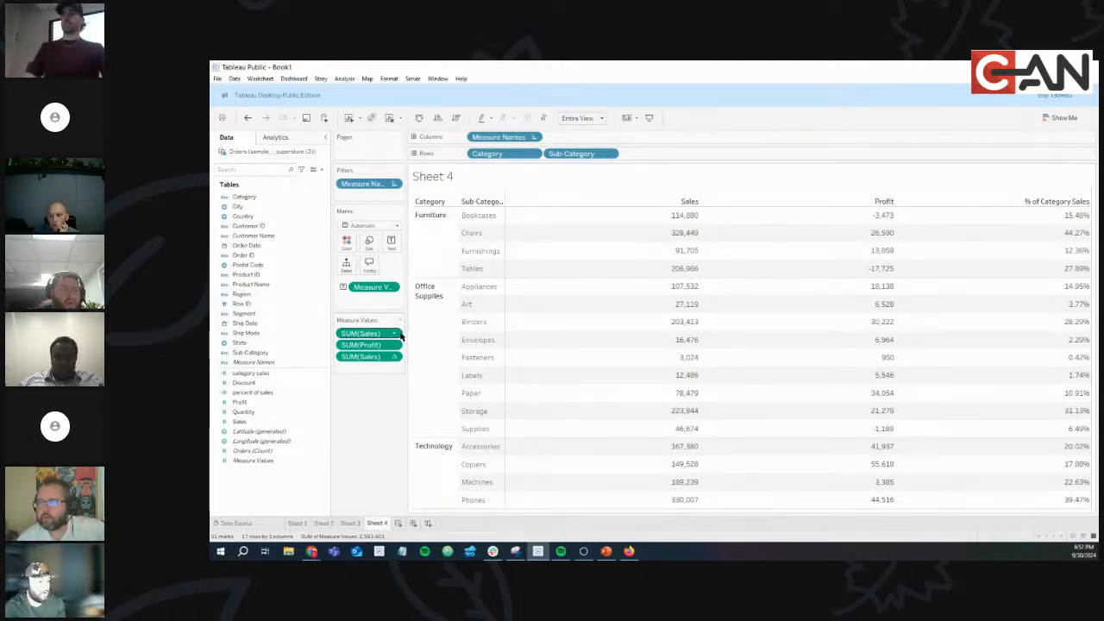
pyautogui.click(395, 333)
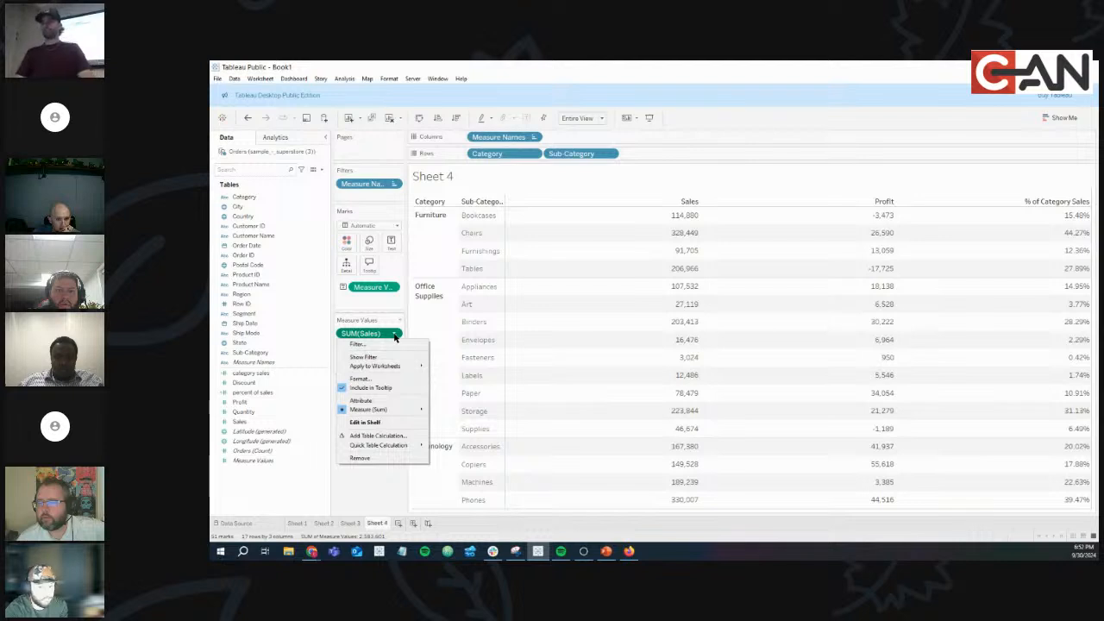
pyautogui.moveTo(405, 450)
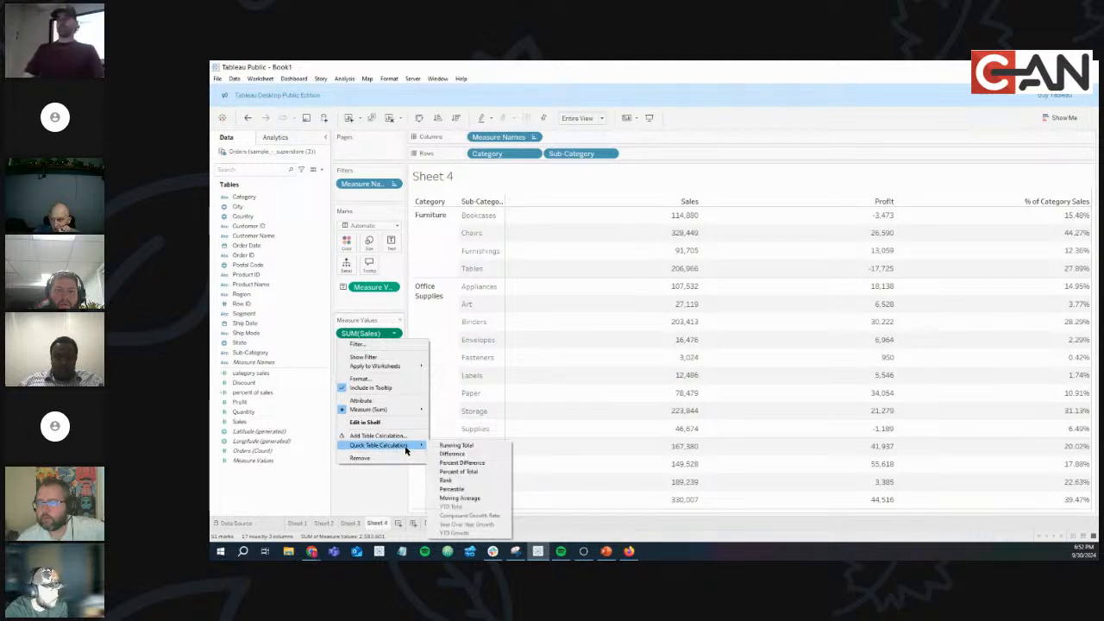
pyautogui.click(457, 446)
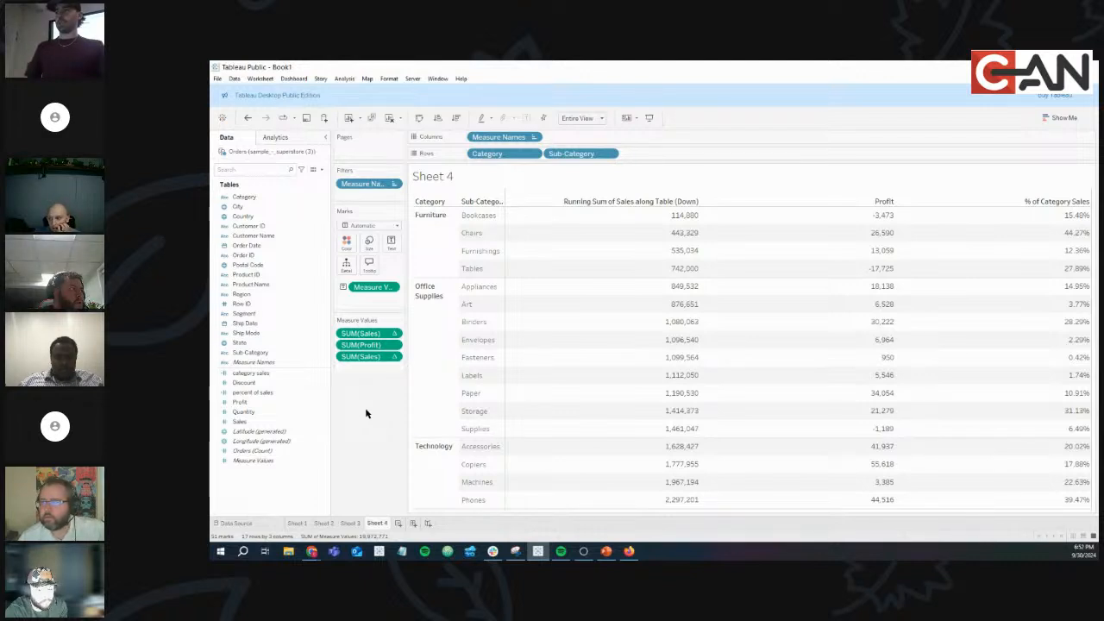
pyautogui.rightClick(394, 335)
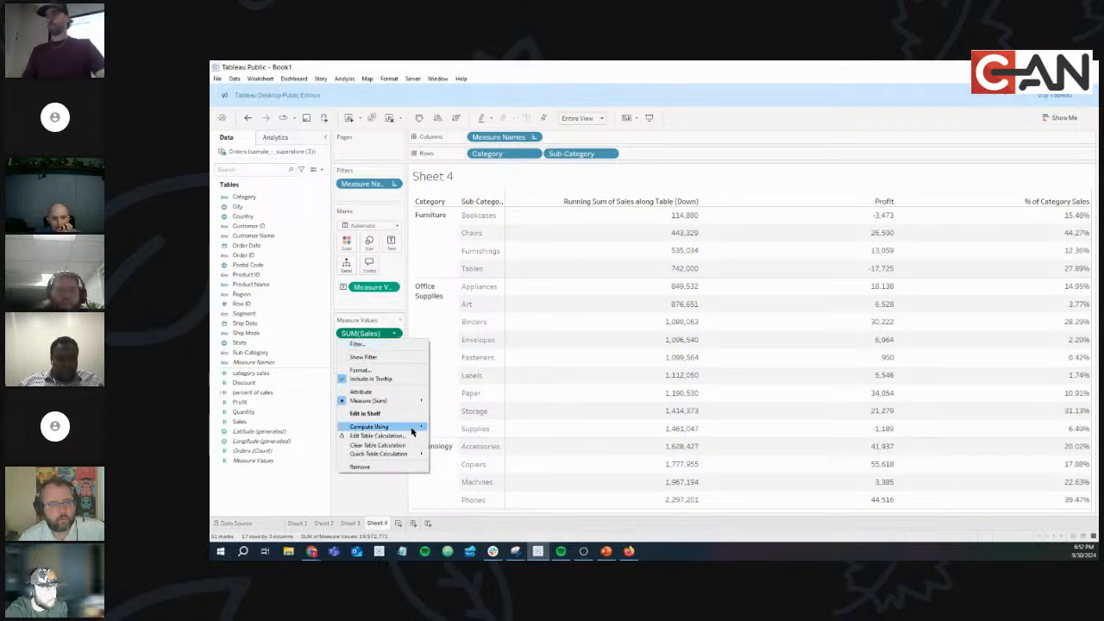
pyautogui.moveTo(412, 429)
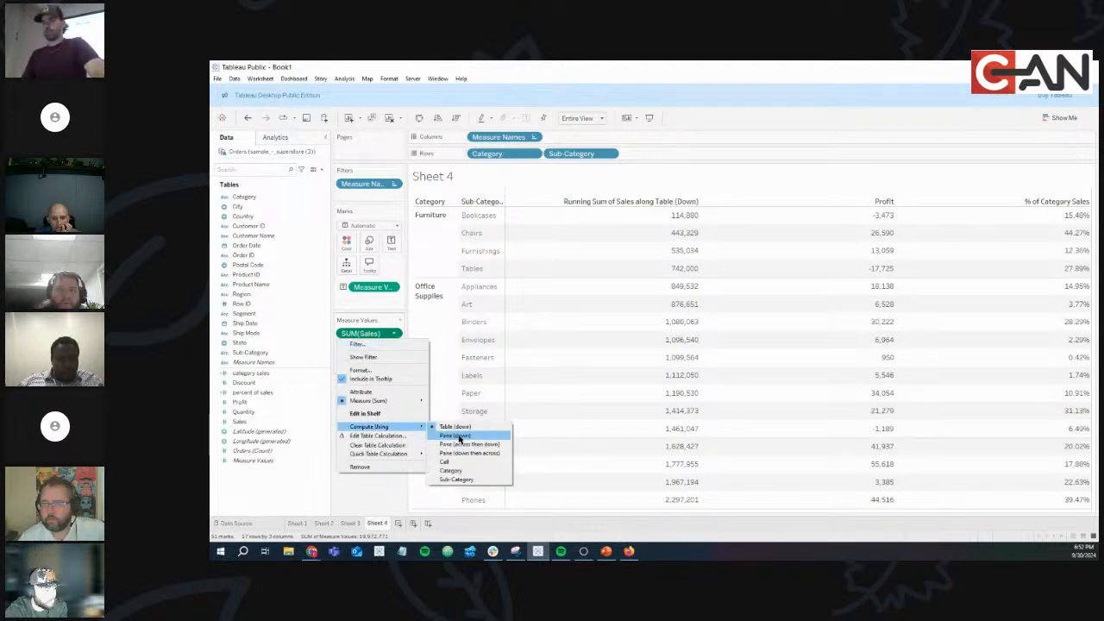
pyautogui.click(457, 435)
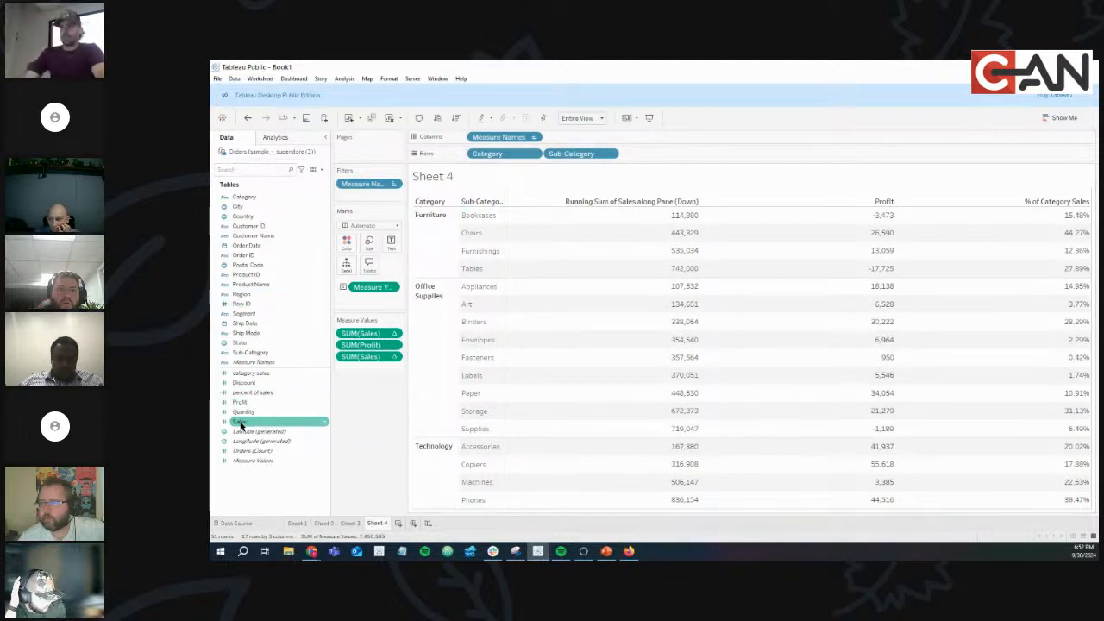
# Drop Sales onto Measure Values and drag SUM(Profit) off the card.
pyautogui.moveTo(240, 424); pyautogui.dragTo(354, 329)
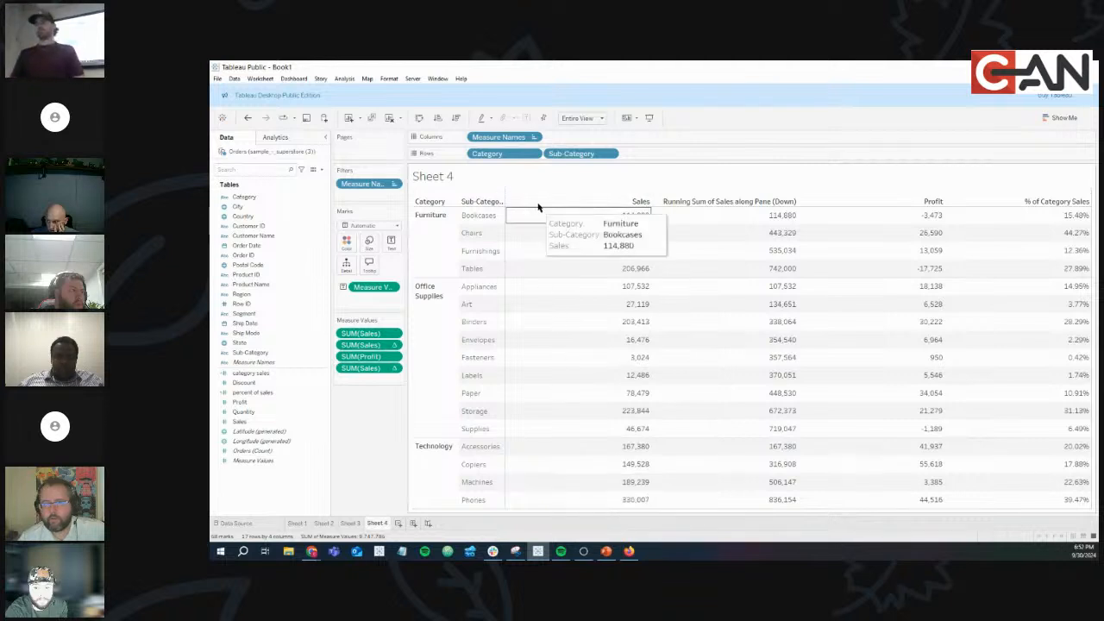
pyautogui.moveTo(367, 356); pyautogui.dragTo(362, 423)
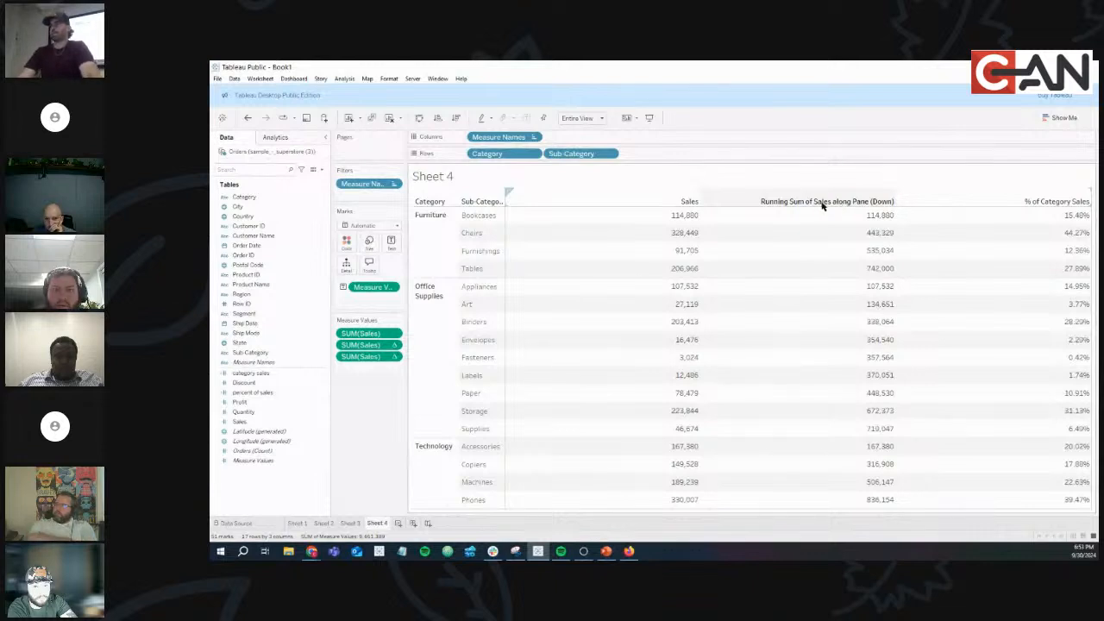
pyautogui.click(664, 222)
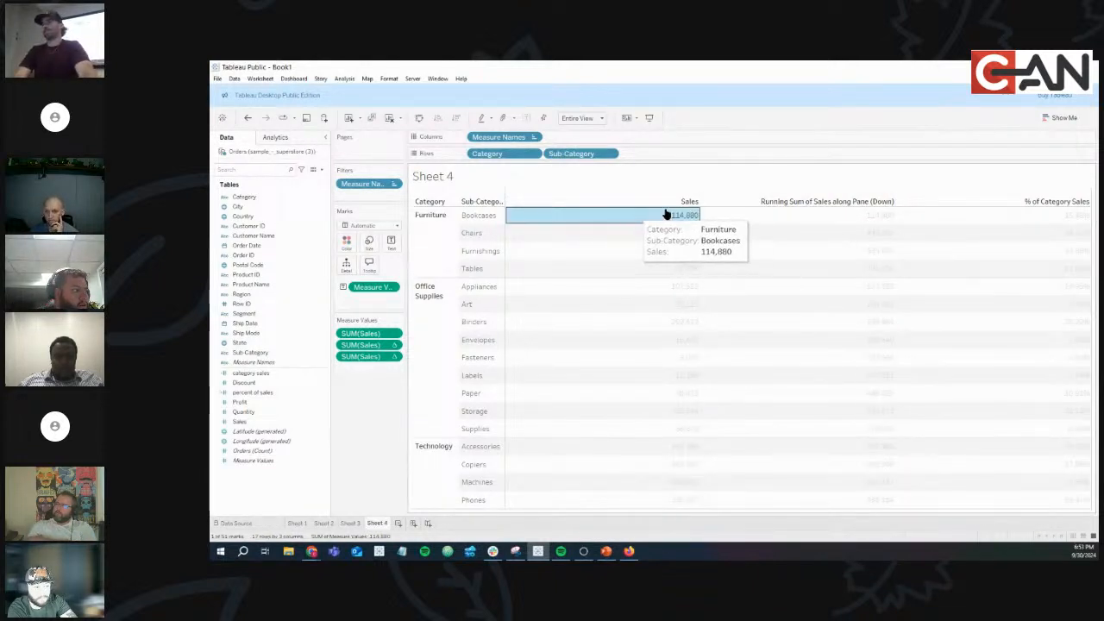
pyautogui.click(865, 221)
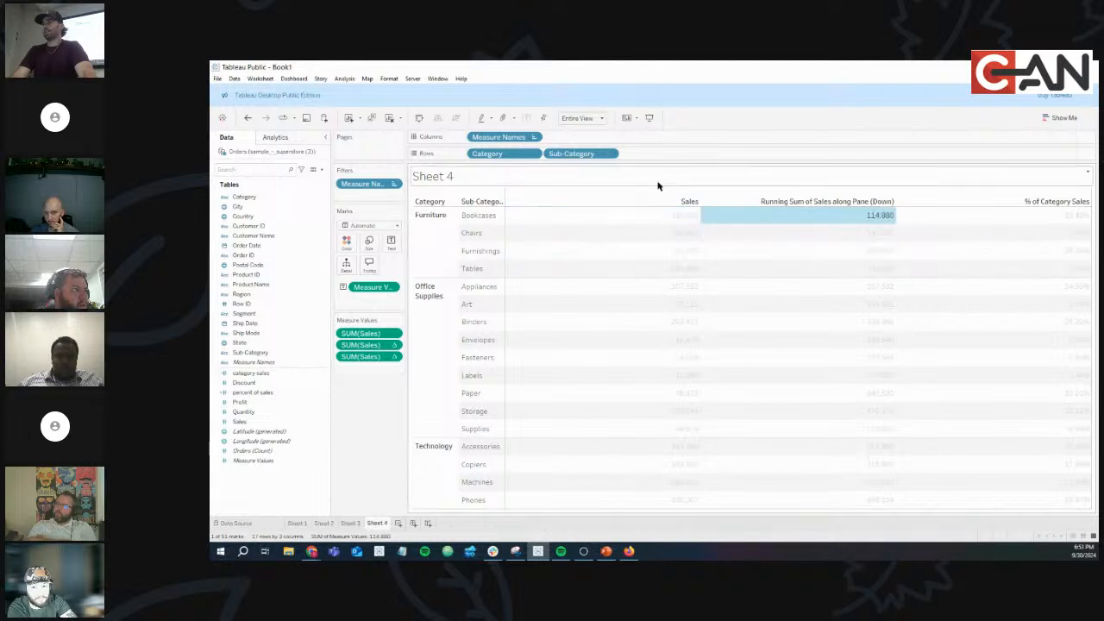
pyautogui.click(679, 242)
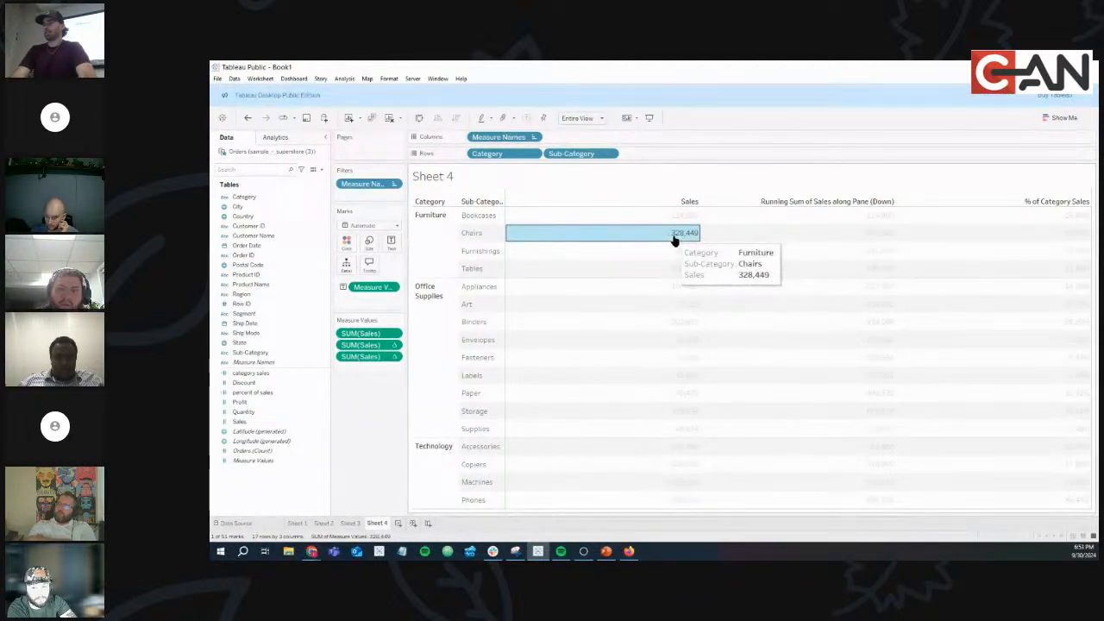
pyautogui.click(654, 236)
pyautogui.moveTo(653, 238); pyautogui.dragTo(653, 218)
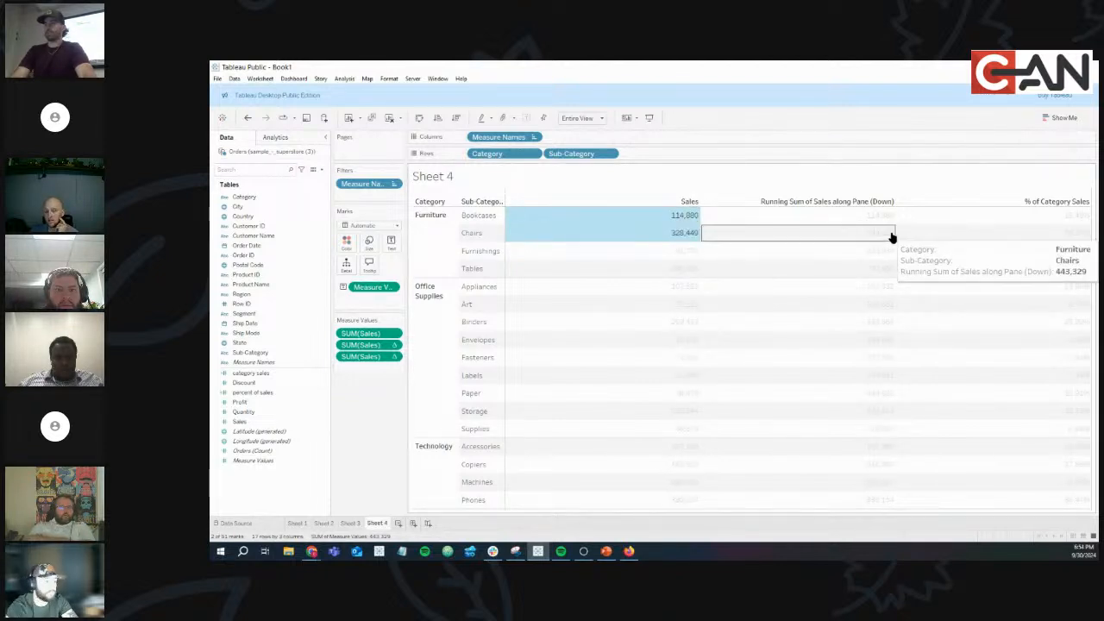
pyautogui.click(664, 255)
pyautogui.moveTo(664, 259); pyautogui.dragTo(665, 219)
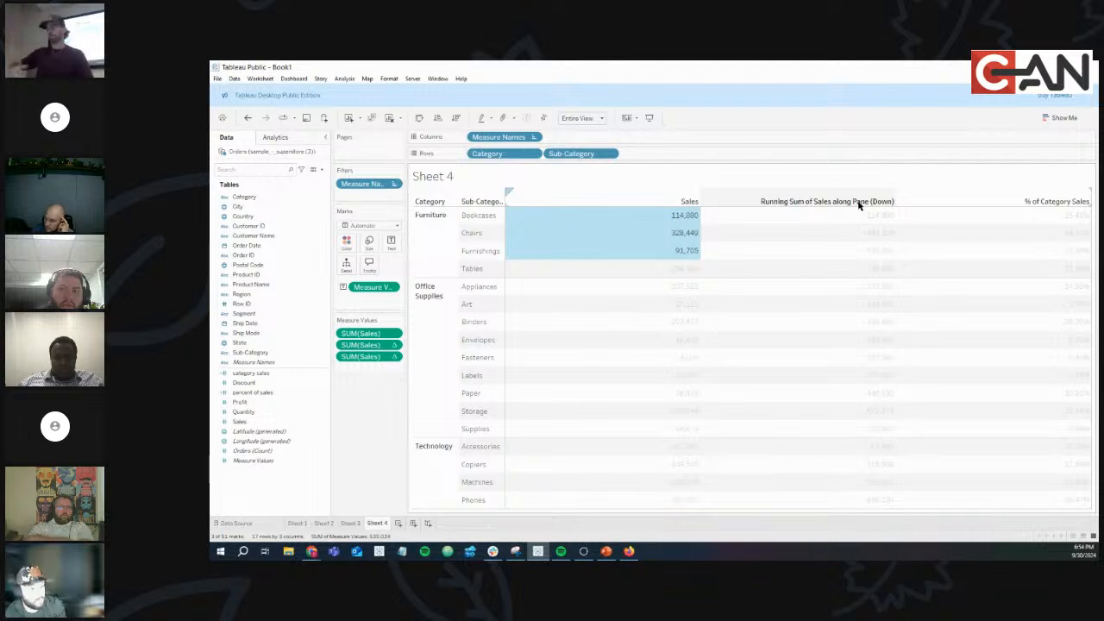
pyautogui.click(872, 275)
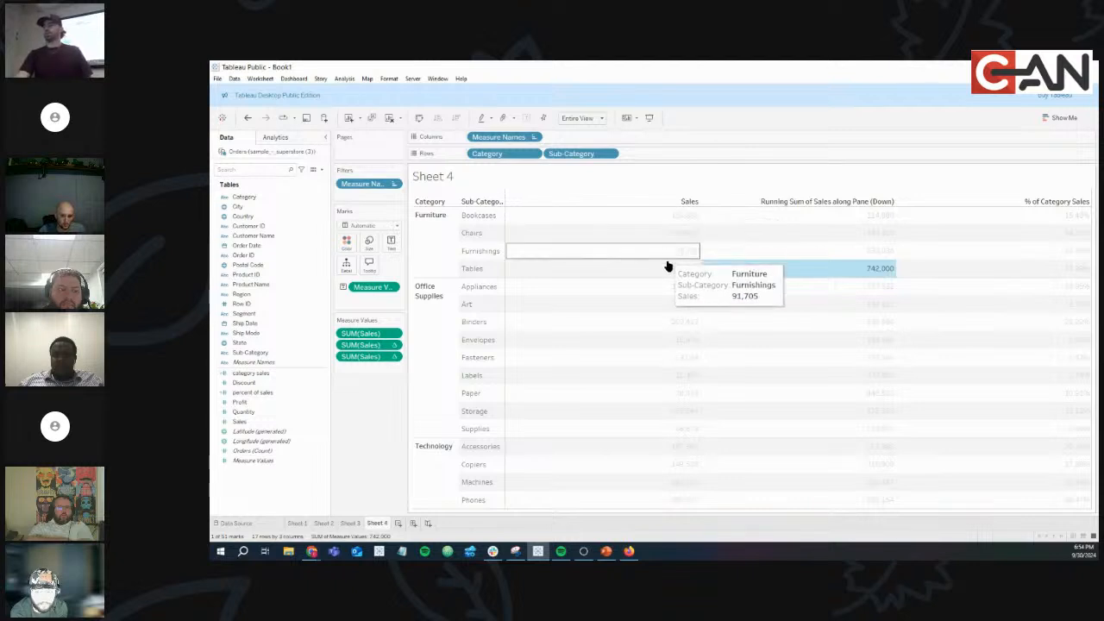
pyautogui.click(763, 273)
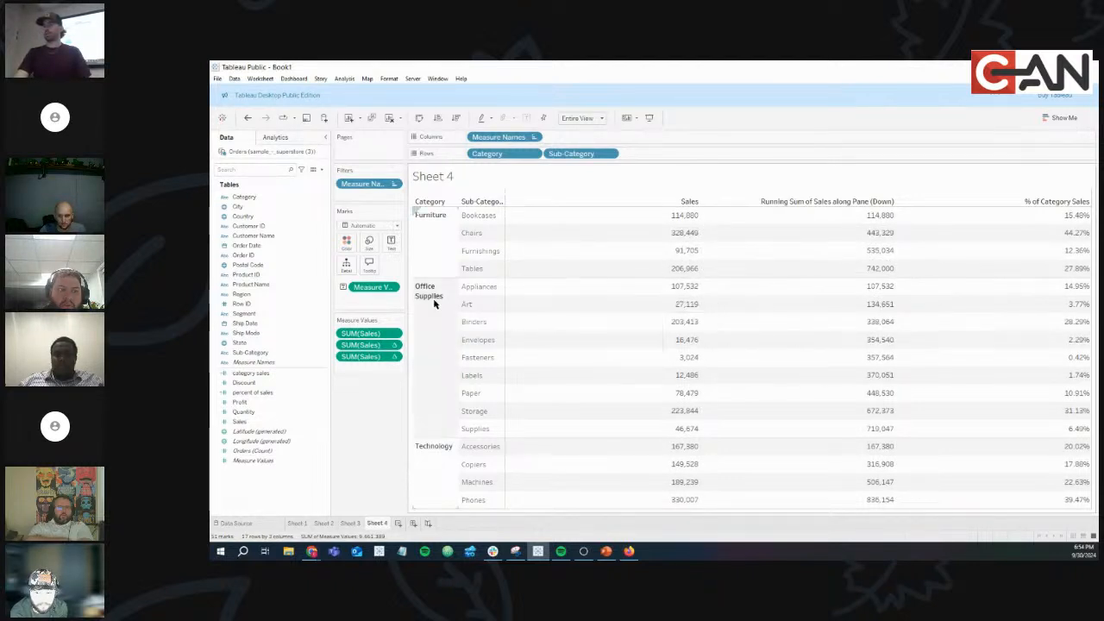
pyautogui.moveTo(669, 285); pyautogui.dragTo(669, 432)
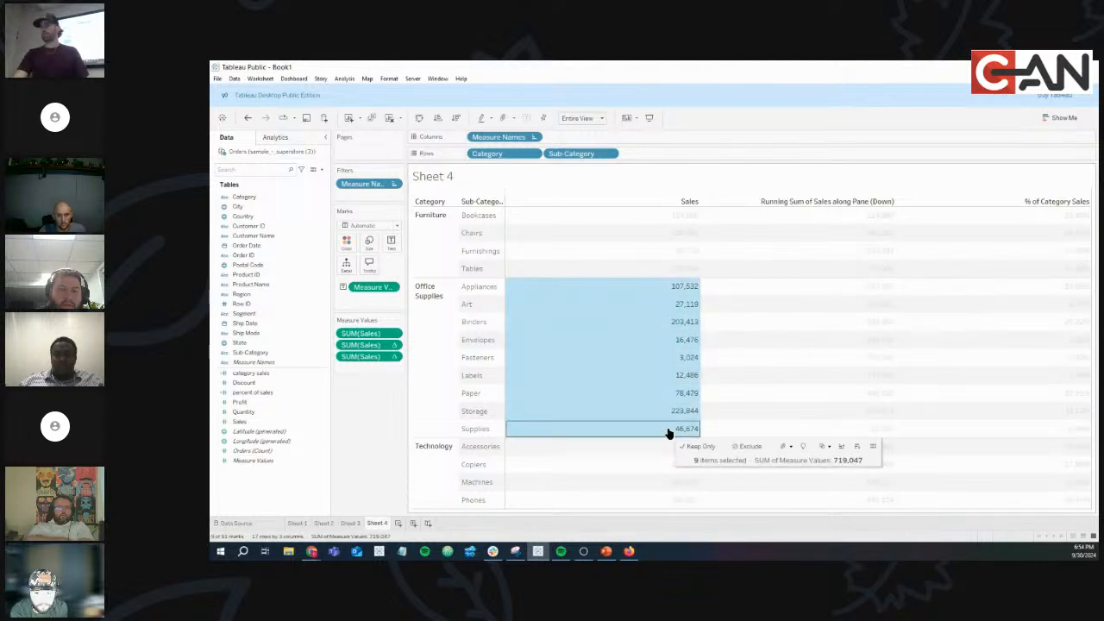
pyautogui.click(879, 431)
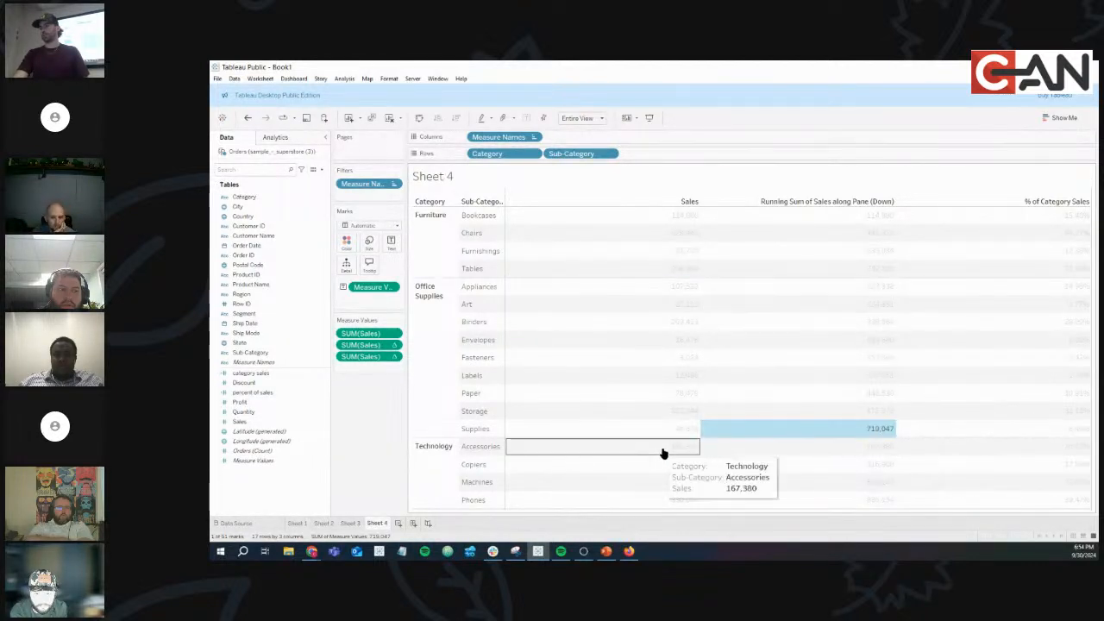
pyautogui.moveTo(662, 452); pyautogui.dragTo(661, 508)
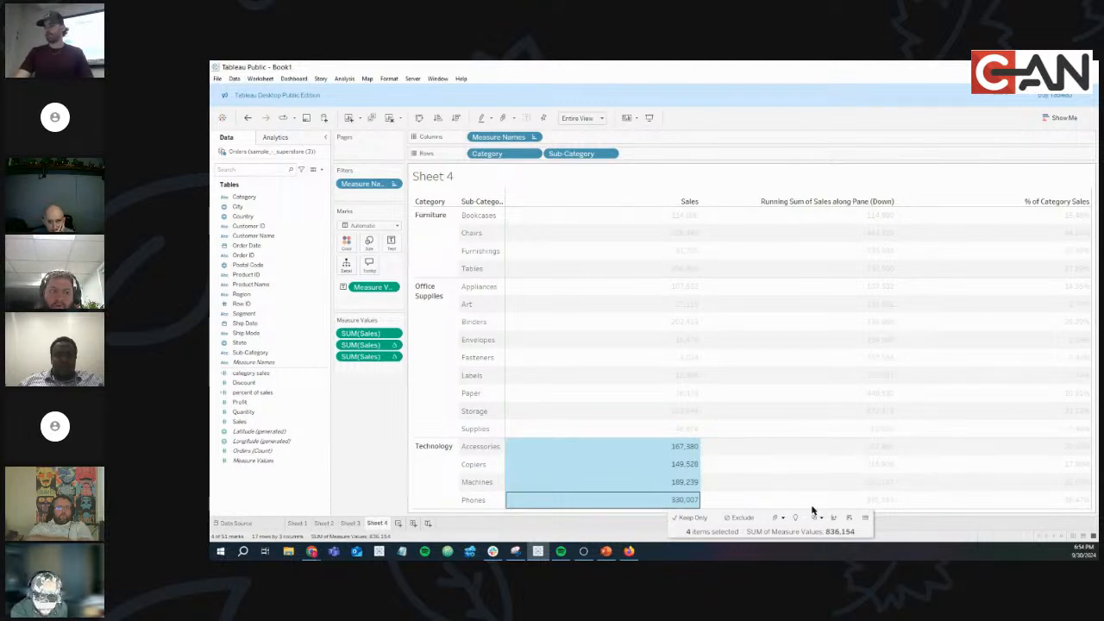
pyautogui.click(889, 508)
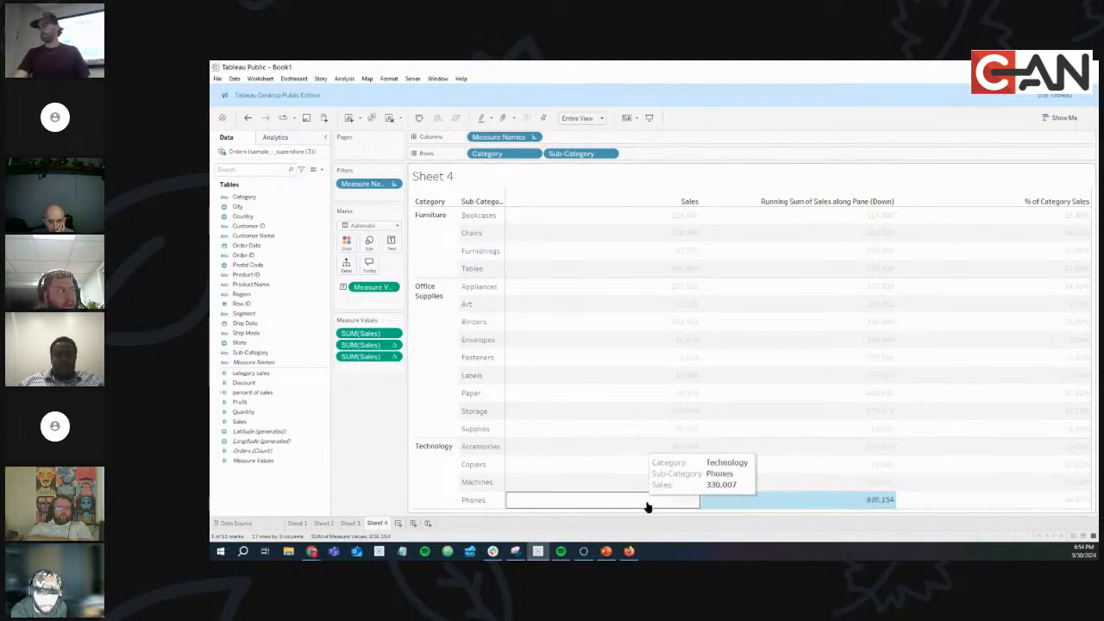
pyautogui.click(746, 511)
# Alias the Running Sum column header as 'Running Total'.
pyautogui.rightClick(805, 202)
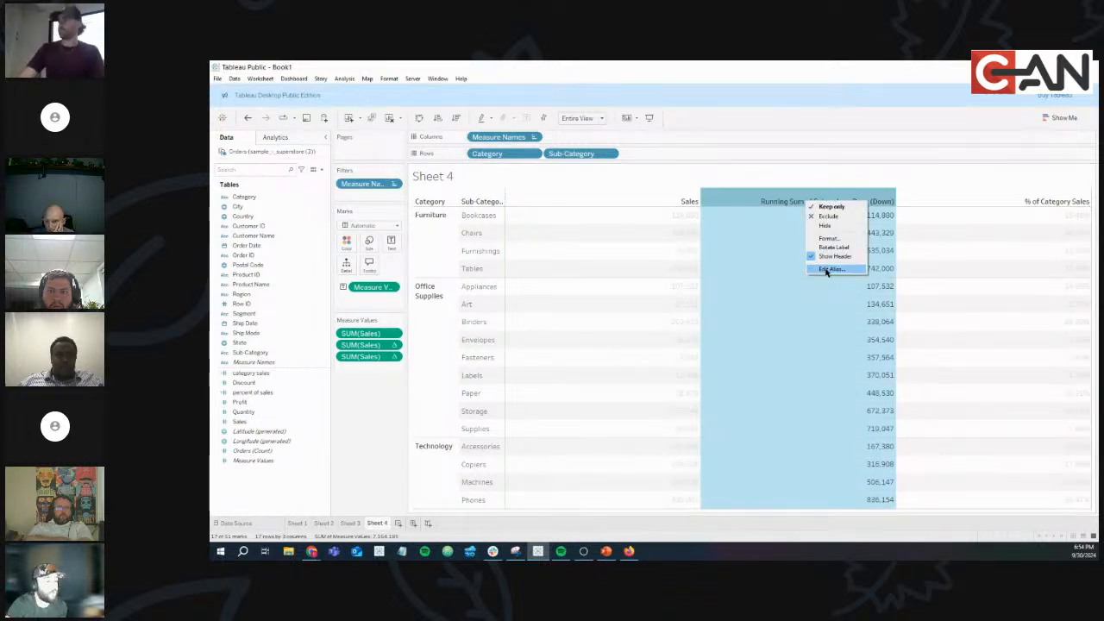
pyautogui.click(830, 268)
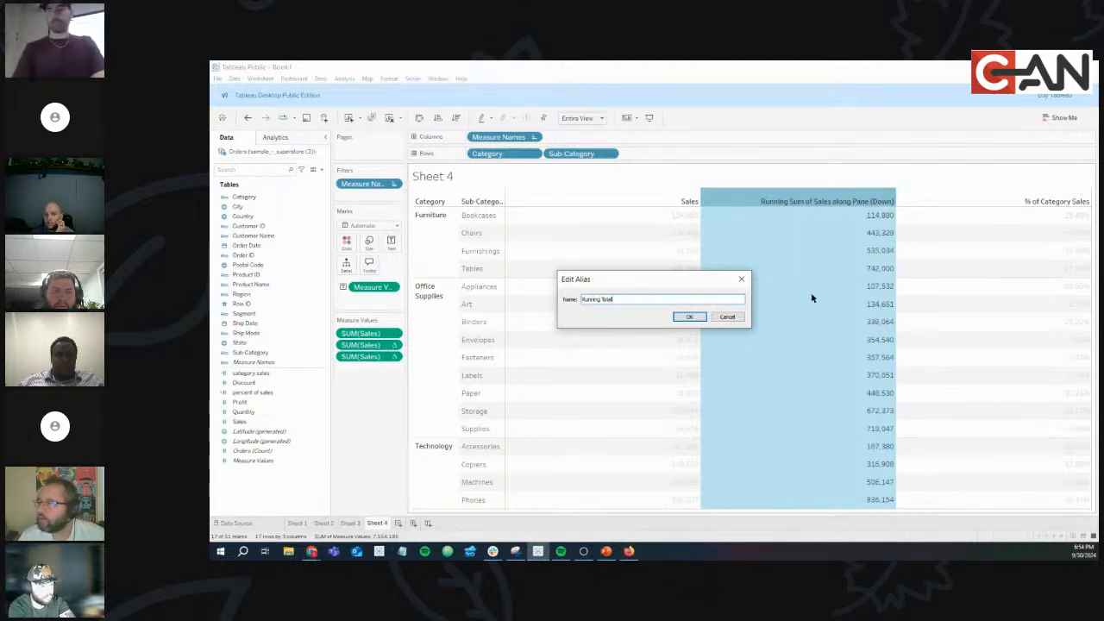
pyautogui.click(686, 317)
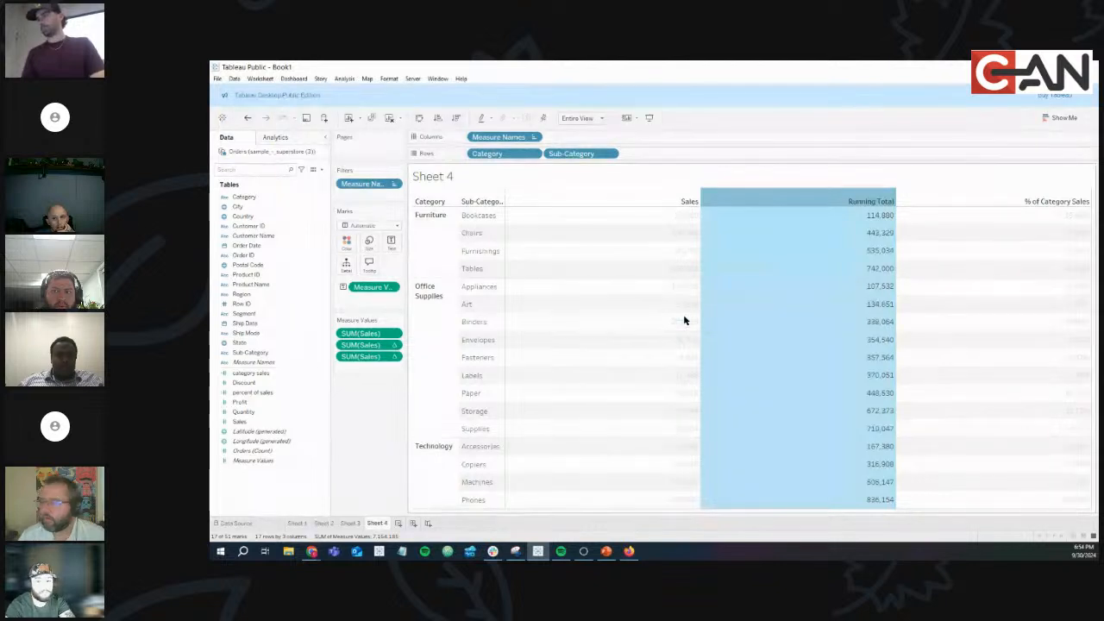
pyautogui.click(736, 207)
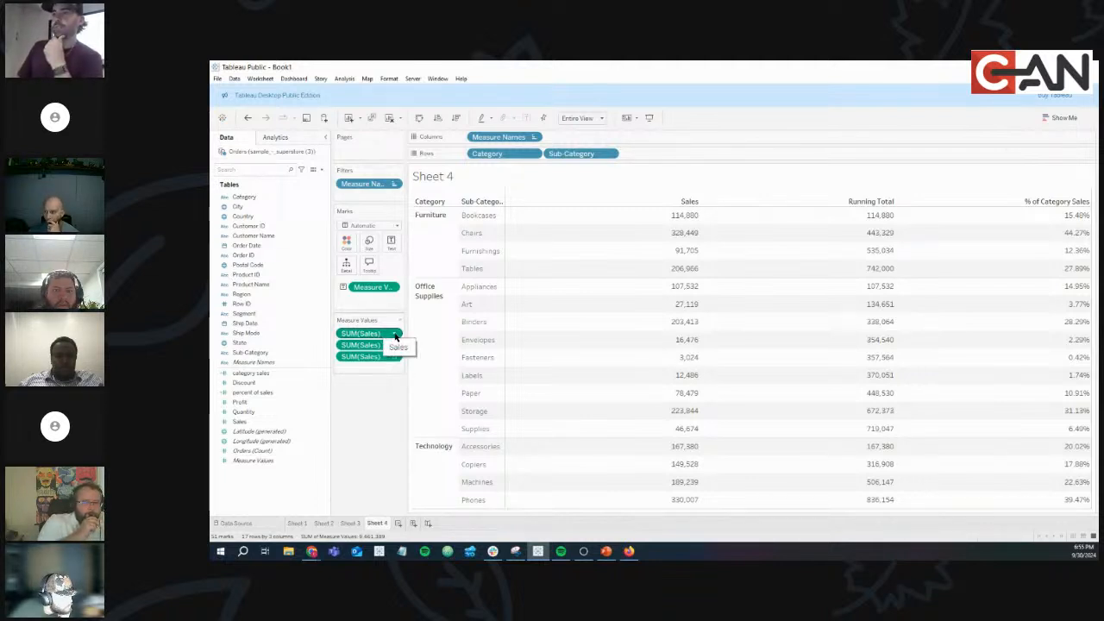
# Show SUM(Sales) as Difference from previous along Pane (Down), so Chairs reads 213,569.
pyautogui.click(395, 335)
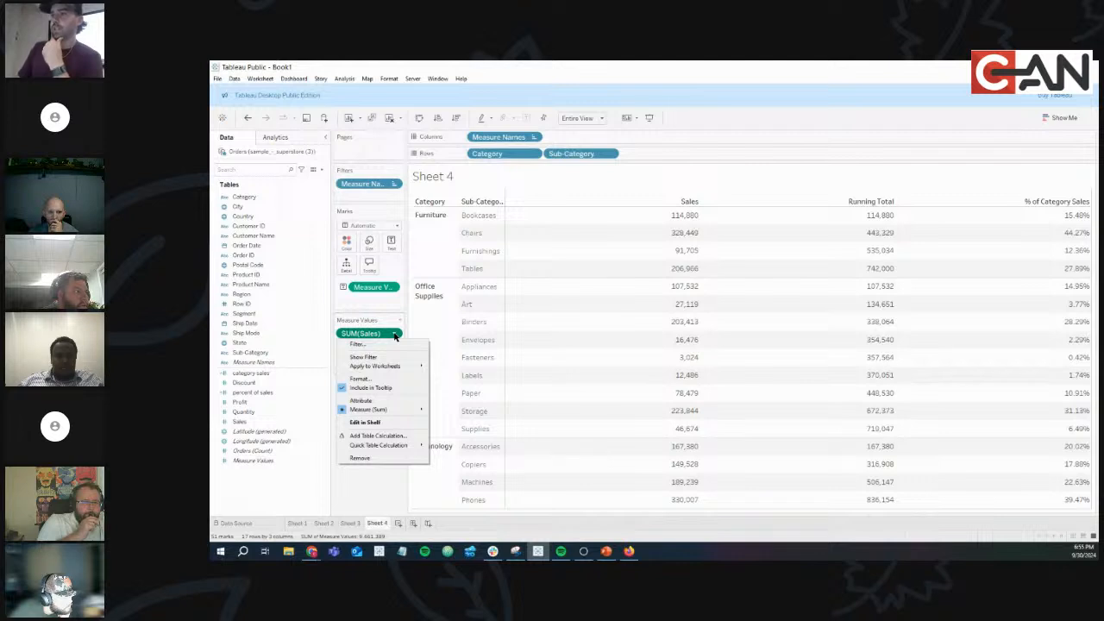
pyautogui.moveTo(401, 450)
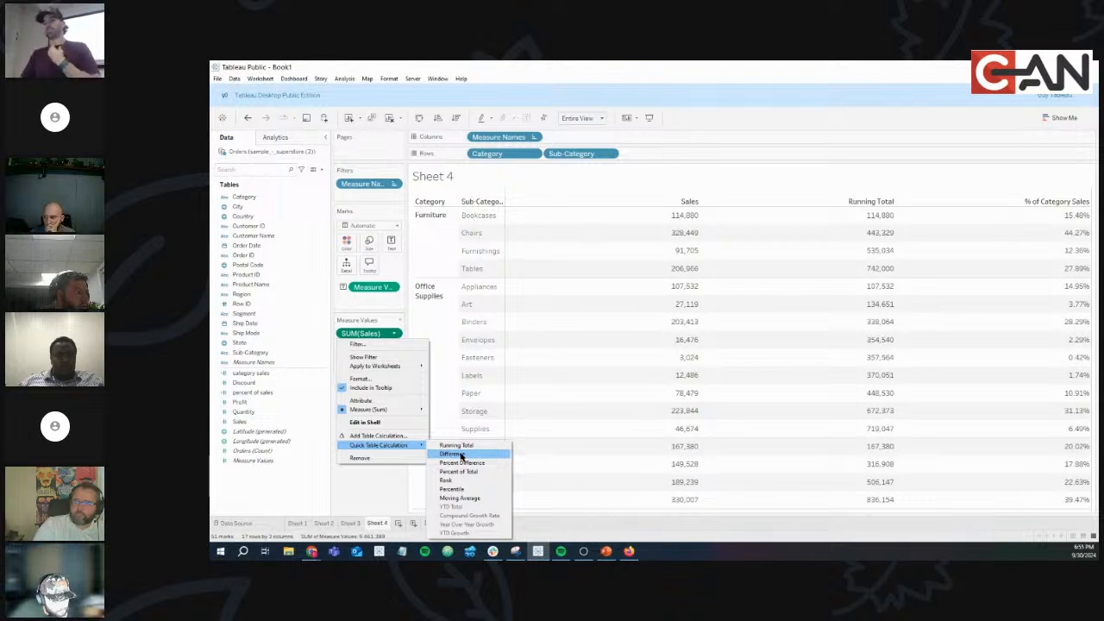
pyautogui.click(461, 454)
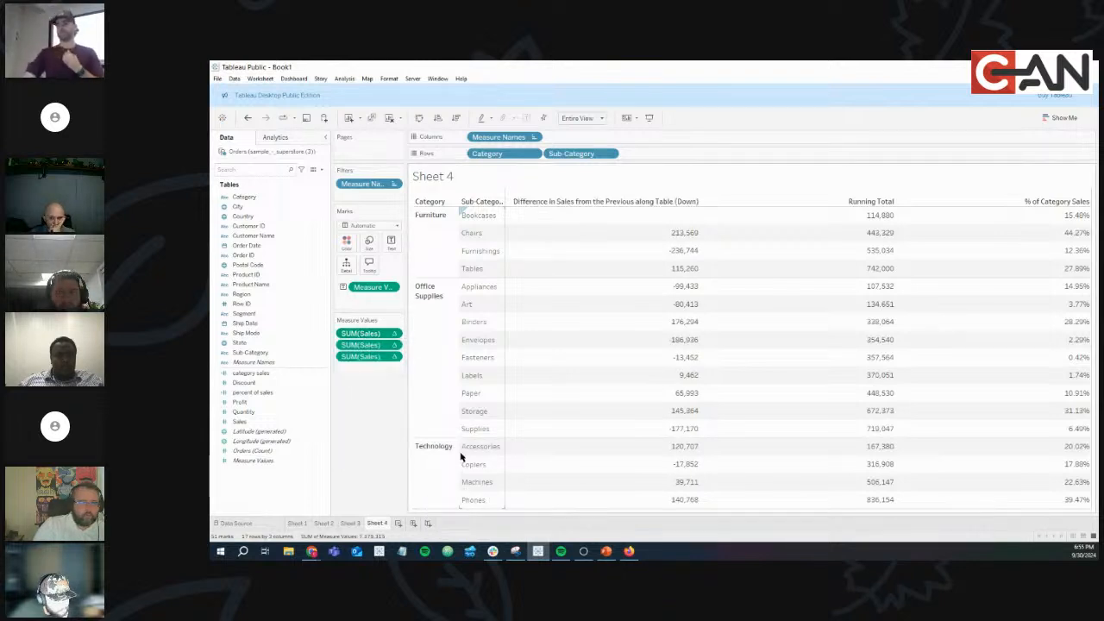
pyautogui.click(394, 333)
pyautogui.moveTo(399, 427)
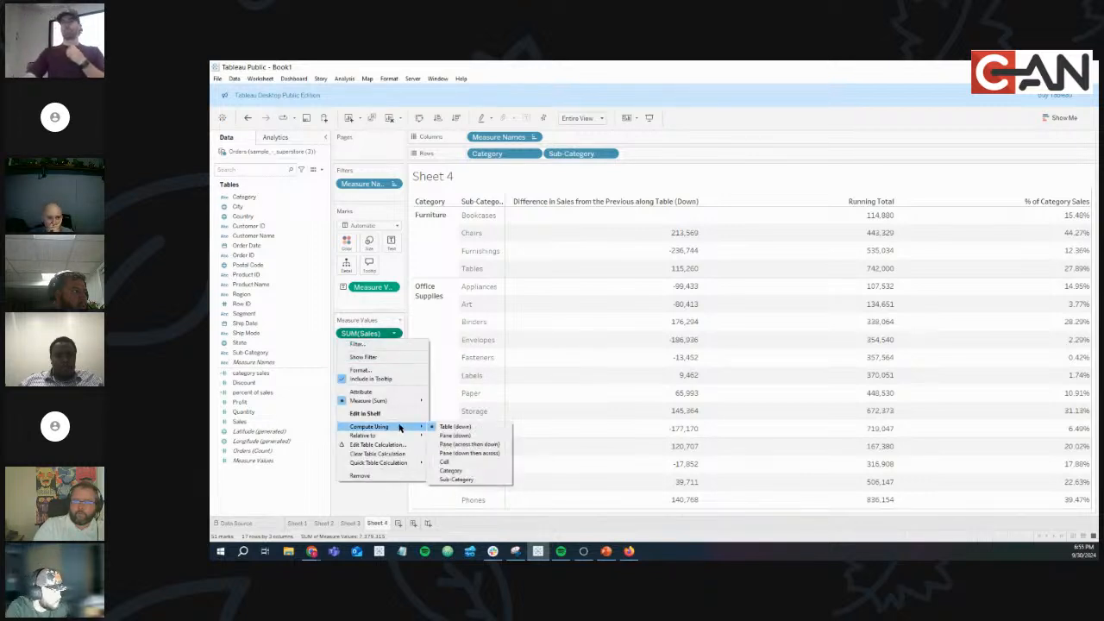
pyautogui.click(495, 437)
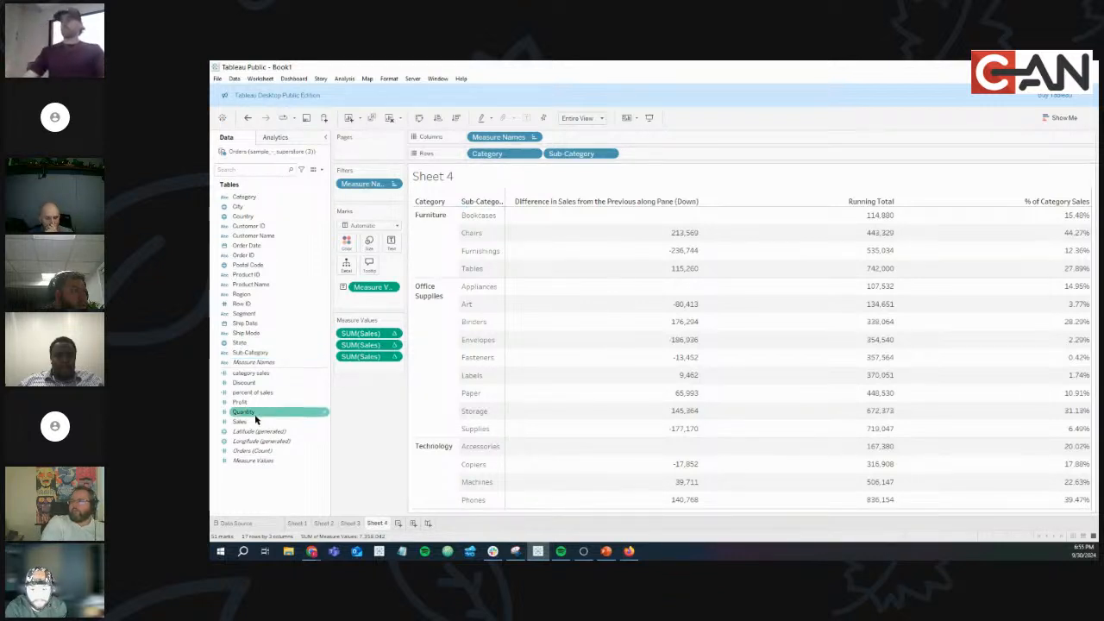
# Drop Sales onto Measure Values so a plain Sales column (Chairs 328,449) precedes Difference.
pyautogui.moveTo(246, 424); pyautogui.dragTo(370, 333)
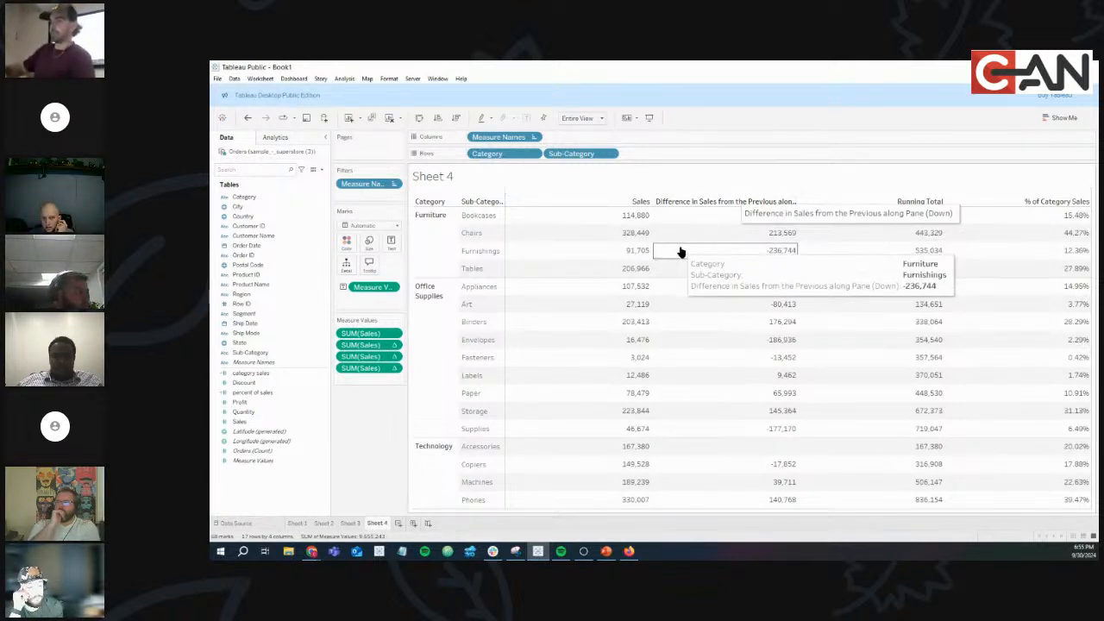
pyautogui.moveTo(618, 219)
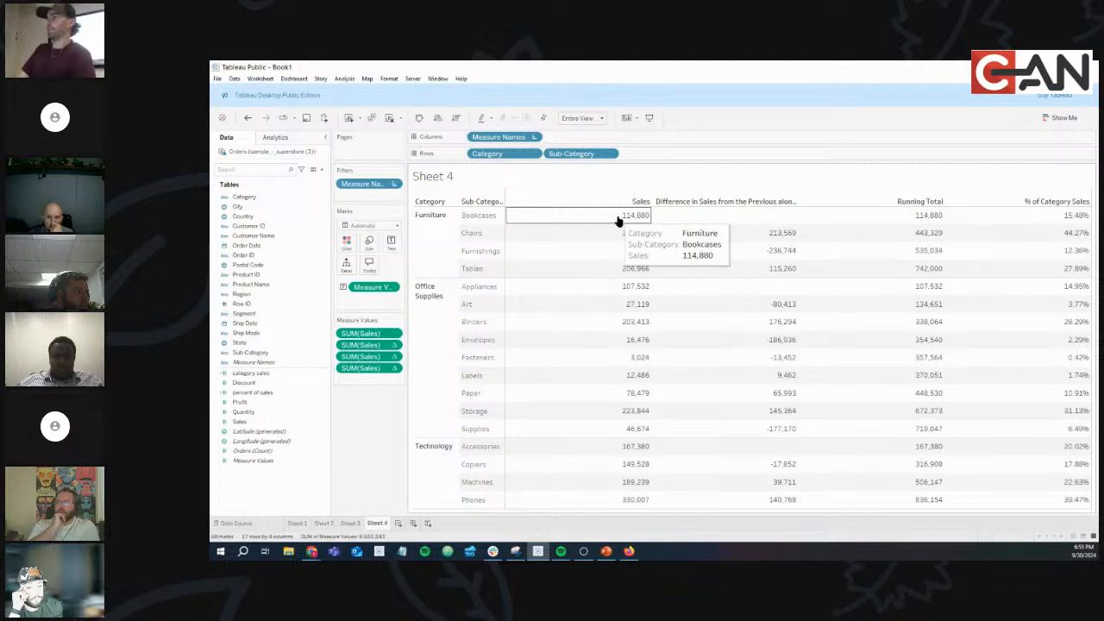
pyautogui.moveTo(792, 235)
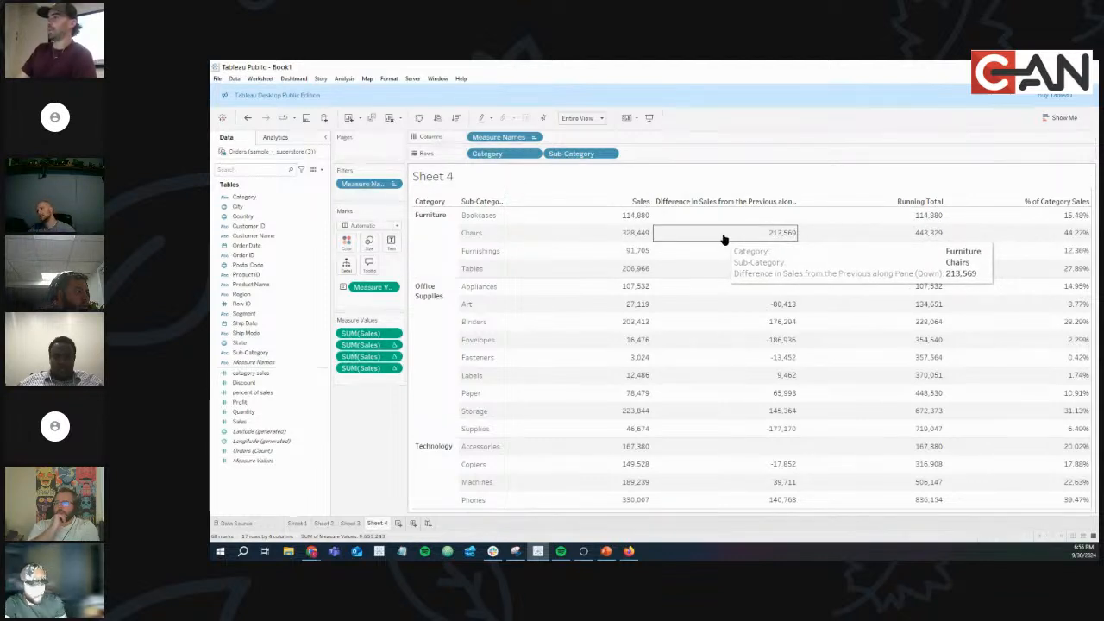
pyautogui.moveTo(626, 241)
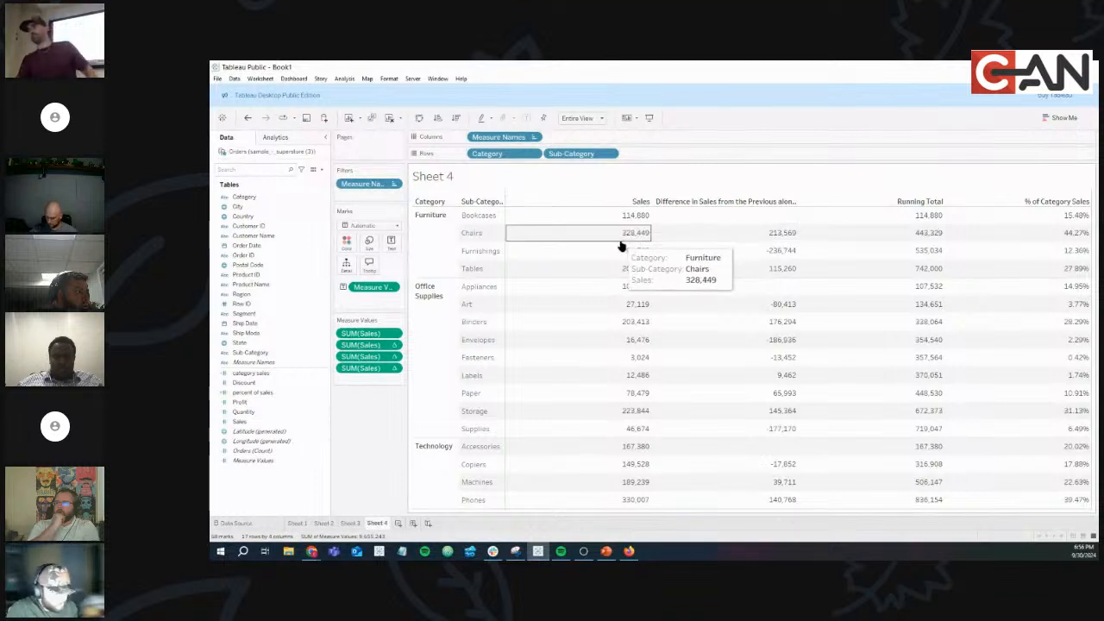
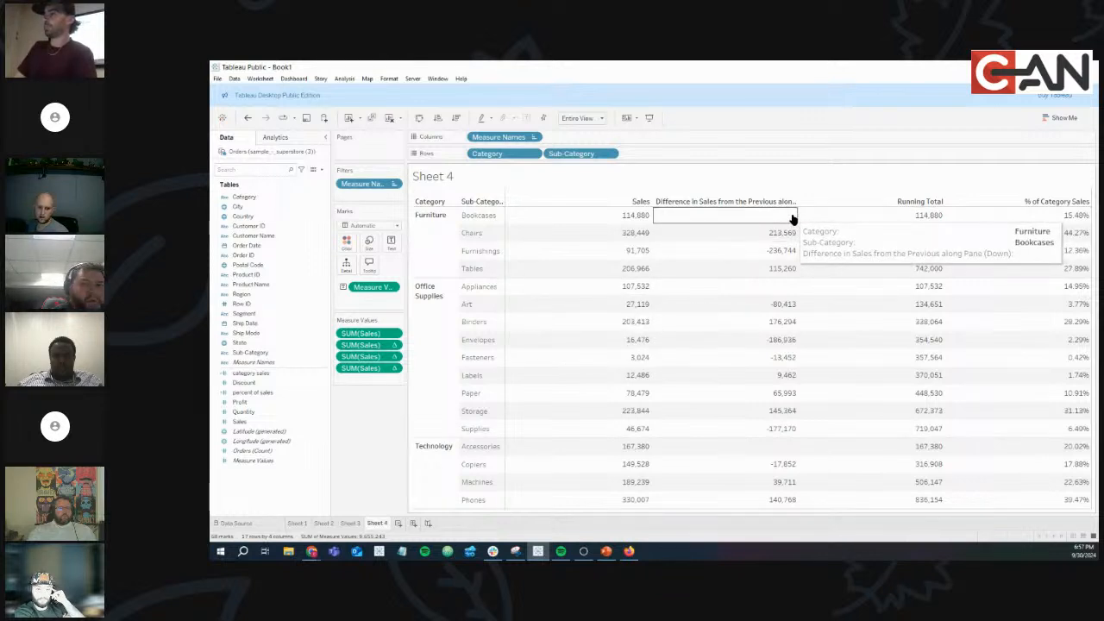
# Alias the difference column header as 'Difference in Sales', then glance at the Quick Table Calcs slide.
pyautogui.rightClick(714, 204)
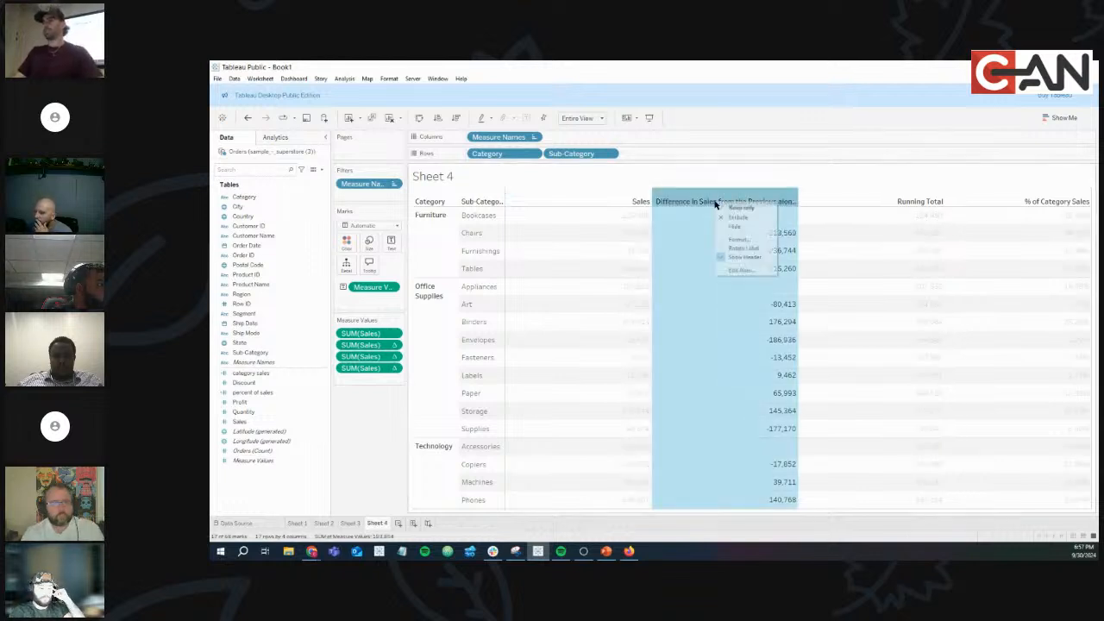
pyautogui.click(740, 271)
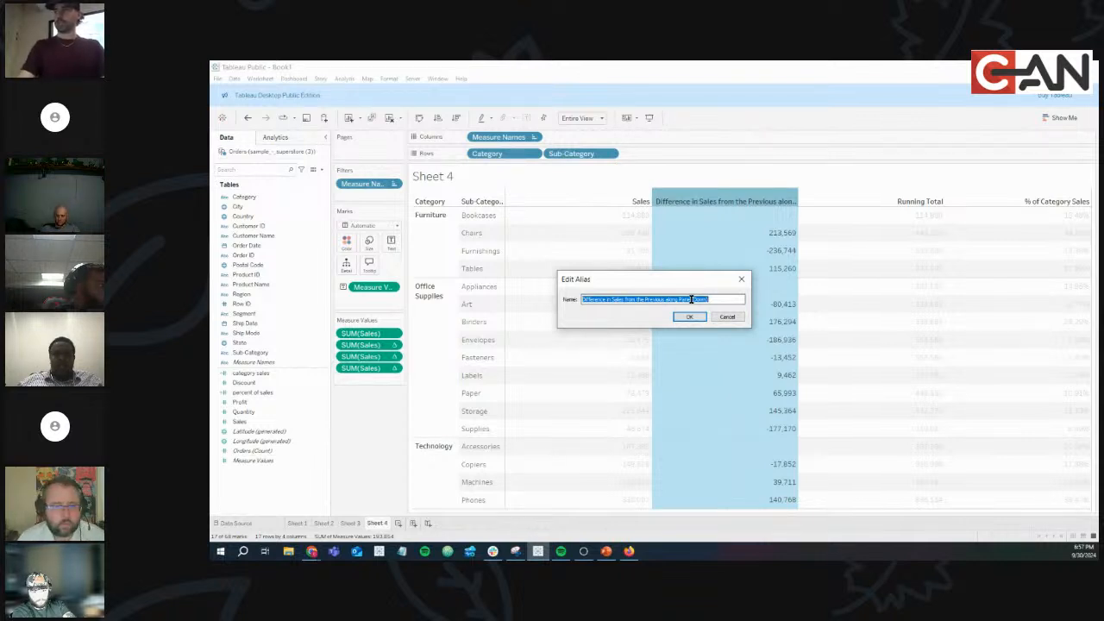
pyautogui.write('Diffe')
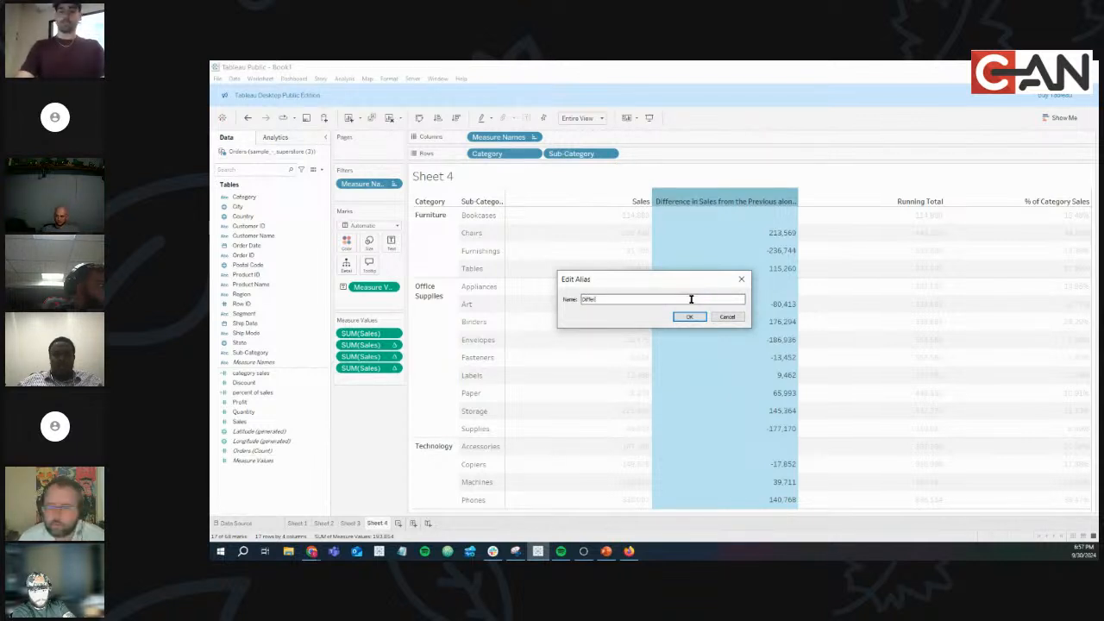
pyautogui.write('rence in Sales')
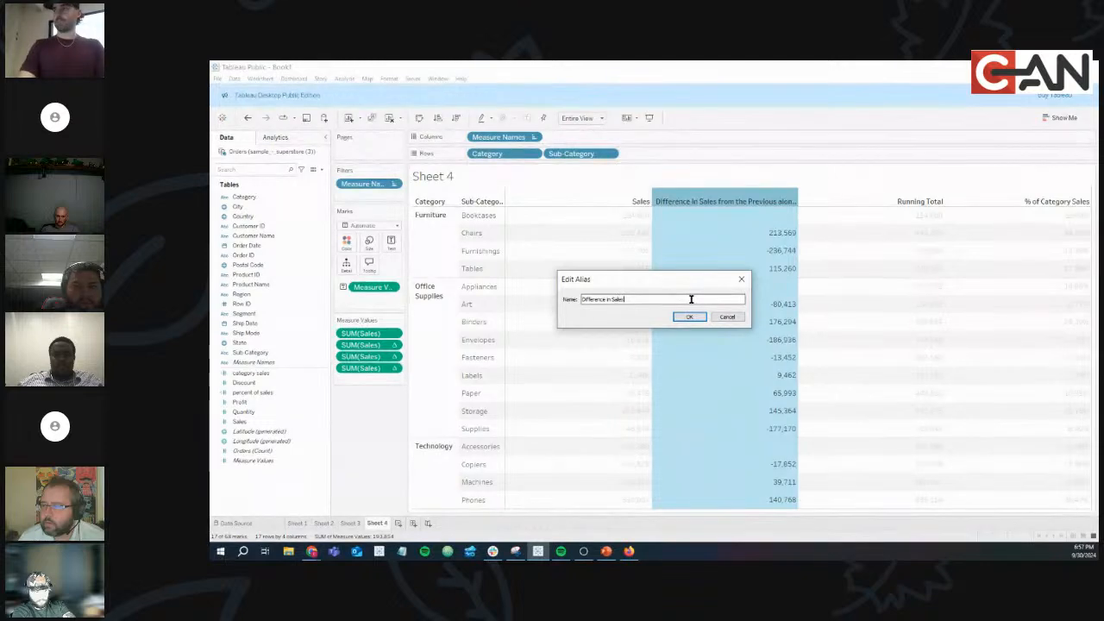
pyautogui.click(692, 315)
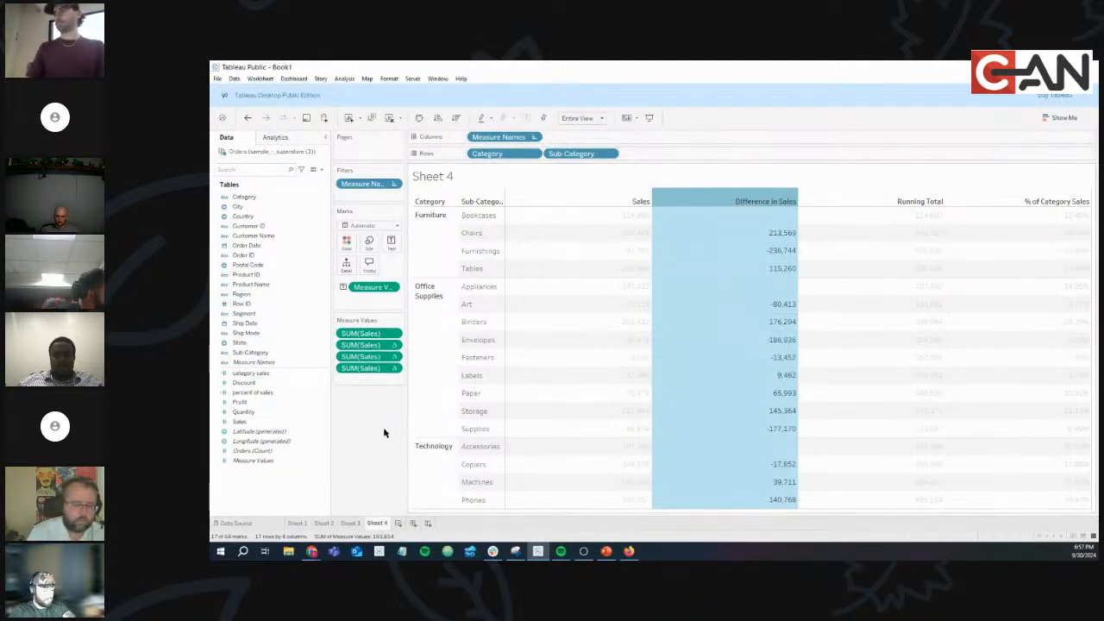
pyautogui.click(377, 429)
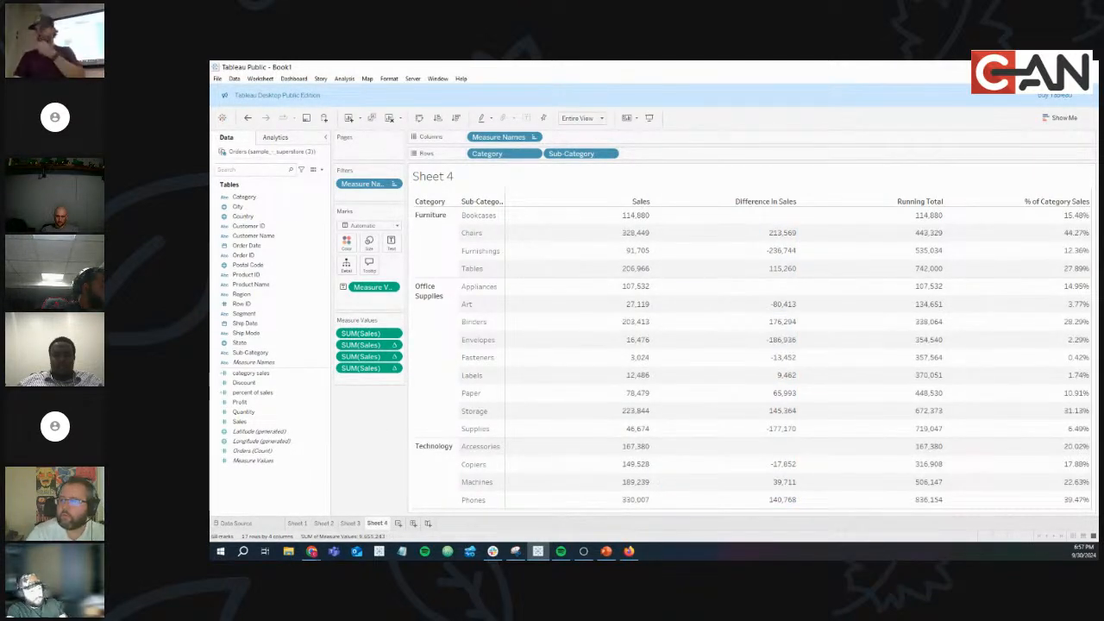
pyautogui.hotkey('alt', 'Tab')
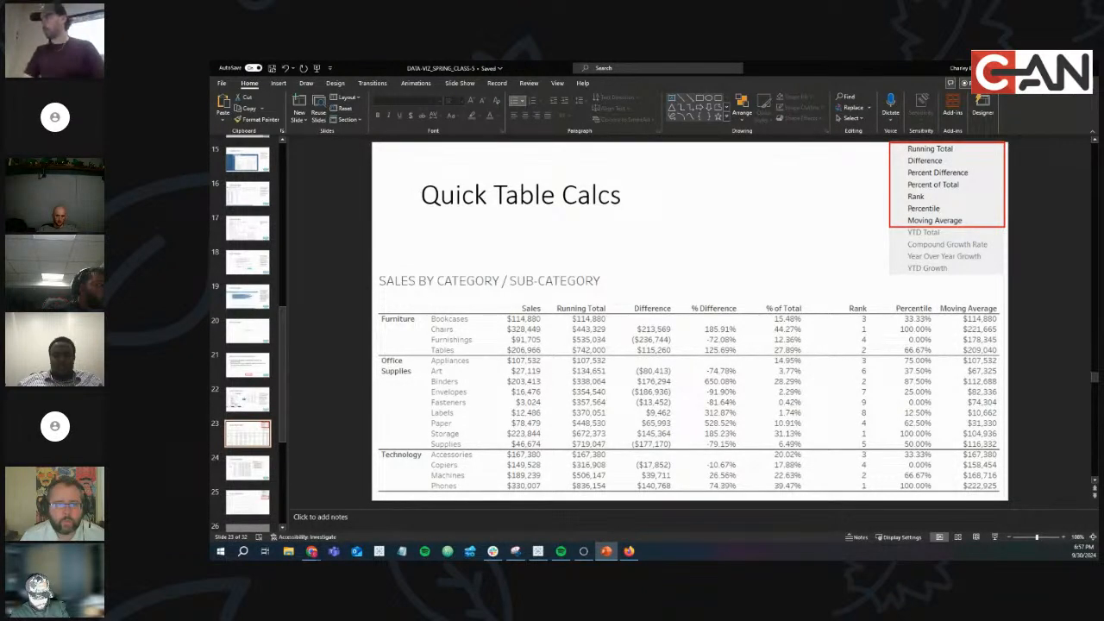
pyautogui.hotkey('alt', 'Tab')
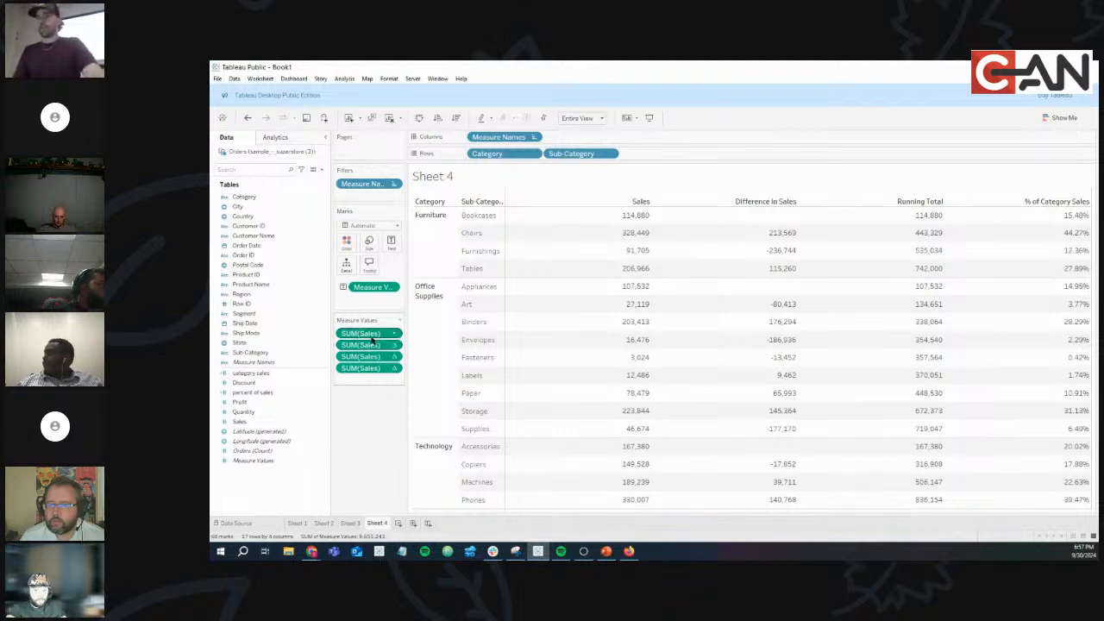
# Apply a Percent Difference quick table calculation to the first SUM(Sales) pill in Measure Values.
pyautogui.click(396, 334)
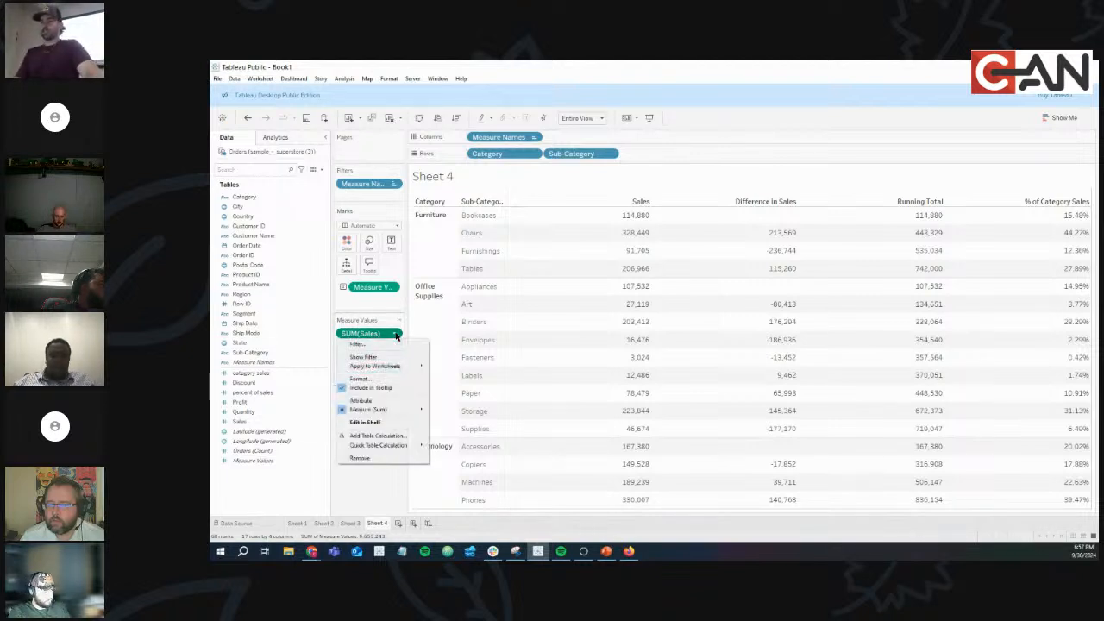
pyautogui.moveTo(402, 446)
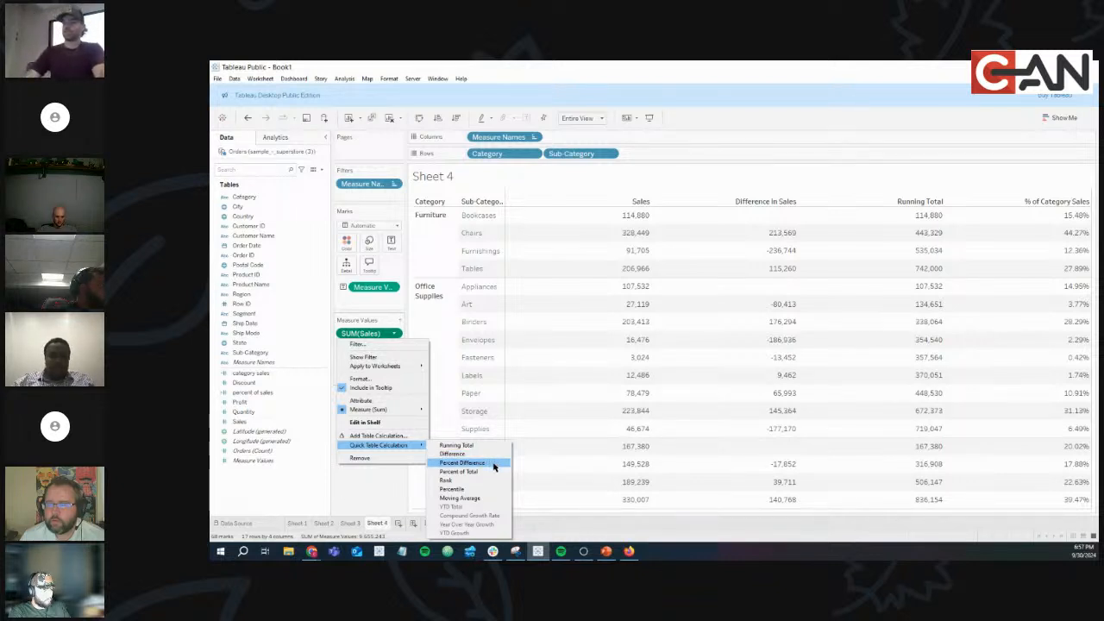
pyautogui.click(493, 464)
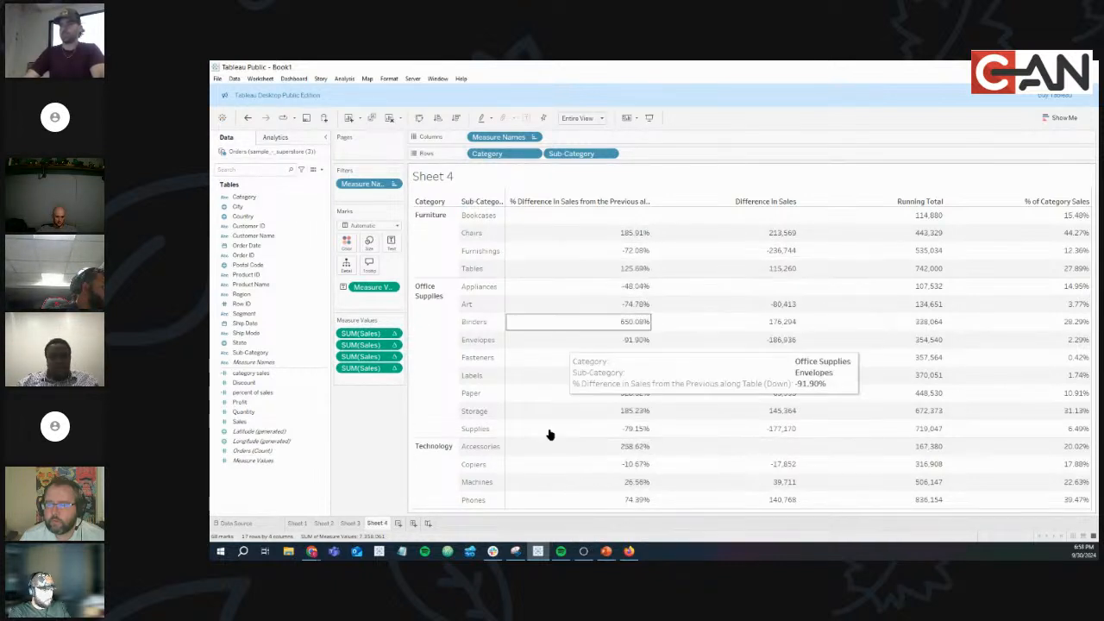
# Drop plain Sales onto Measure Values and inspect the Sales and % Difference values.
pyautogui.moveTo(249, 424); pyautogui.dragTo(366, 332)
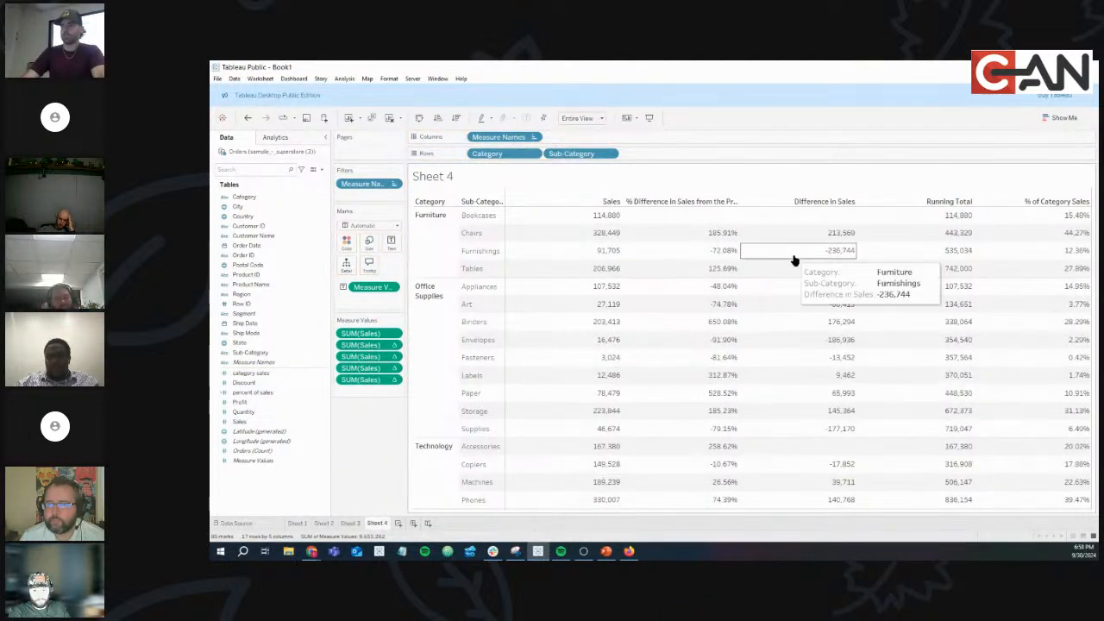
pyautogui.moveTo(823, 218); pyautogui.dragTo(1090, 490)
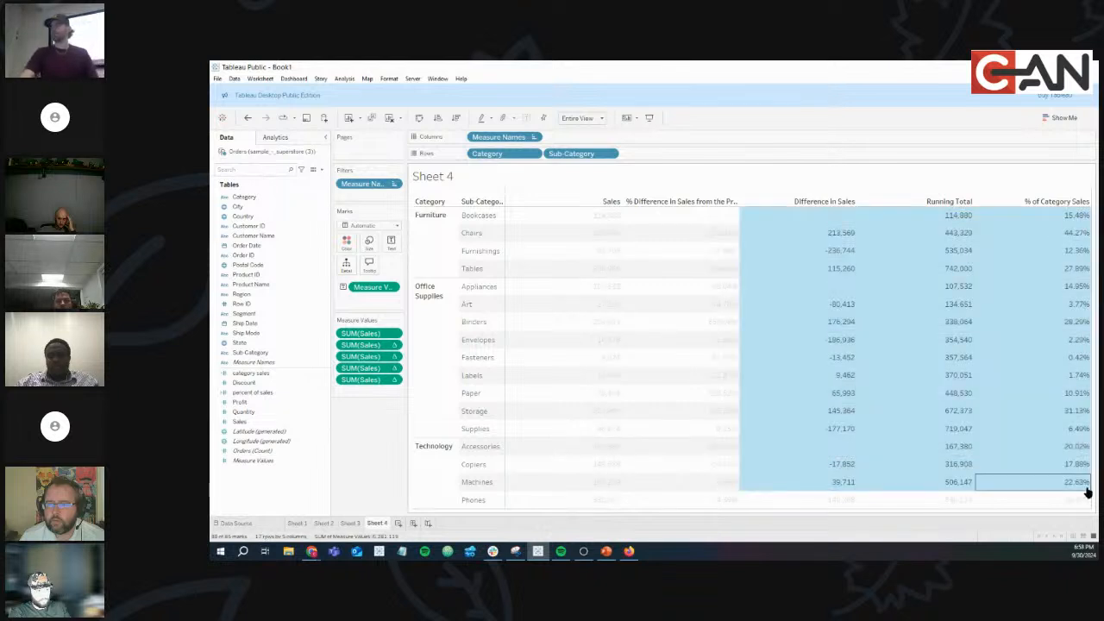
pyautogui.moveTo(687, 226); pyautogui.dragTo(716, 414)
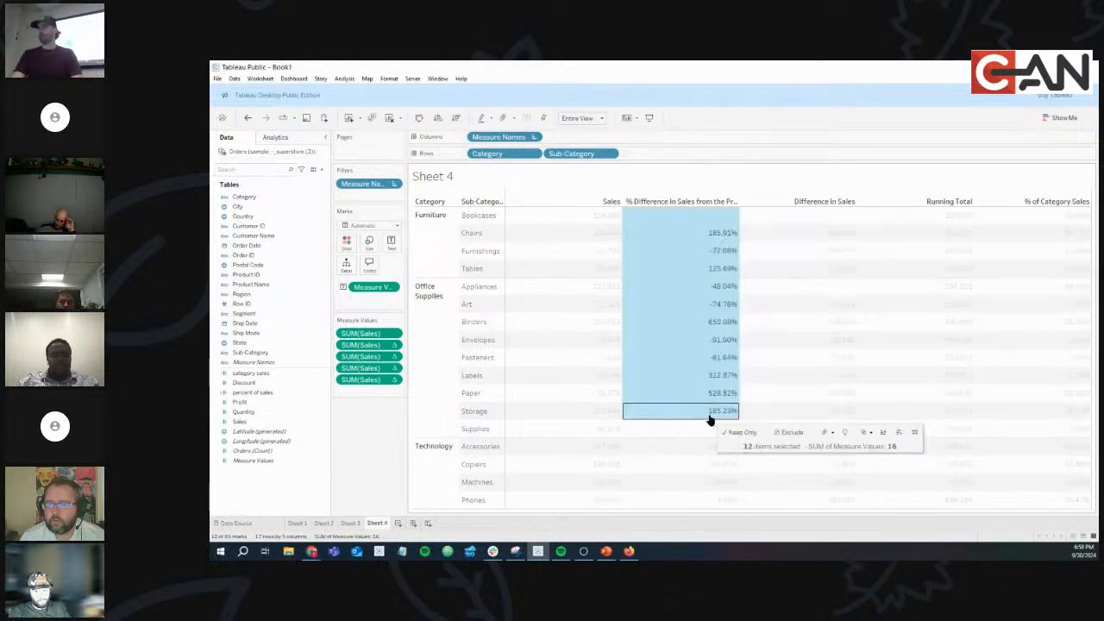
pyautogui.moveTo(593, 223); pyautogui.dragTo(608, 504)
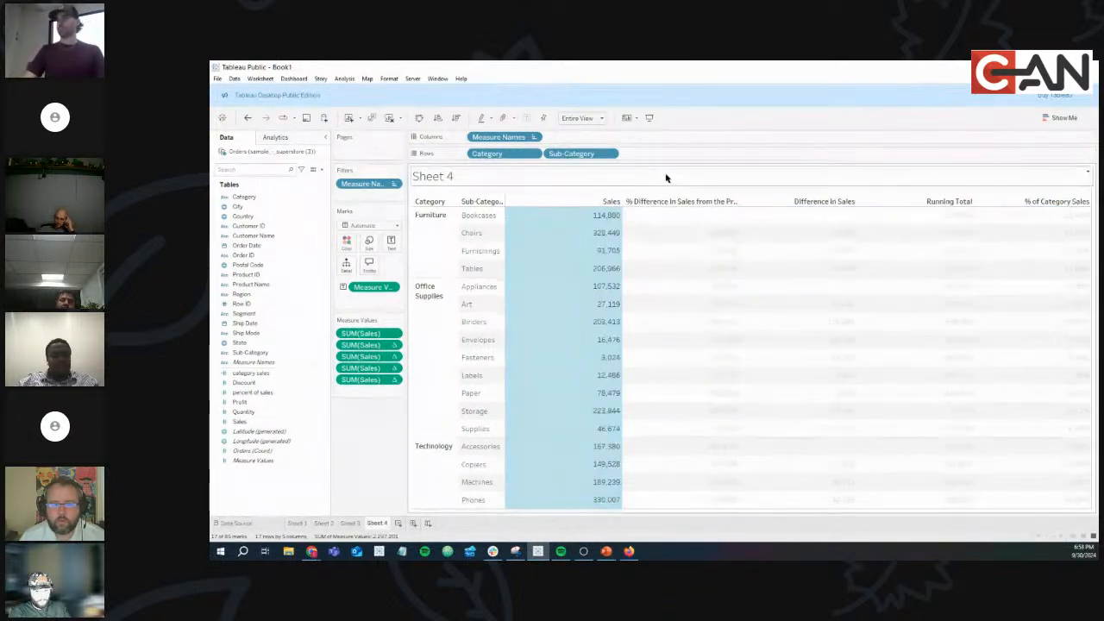
pyautogui.click(586, 216)
pyautogui.click(586, 216)
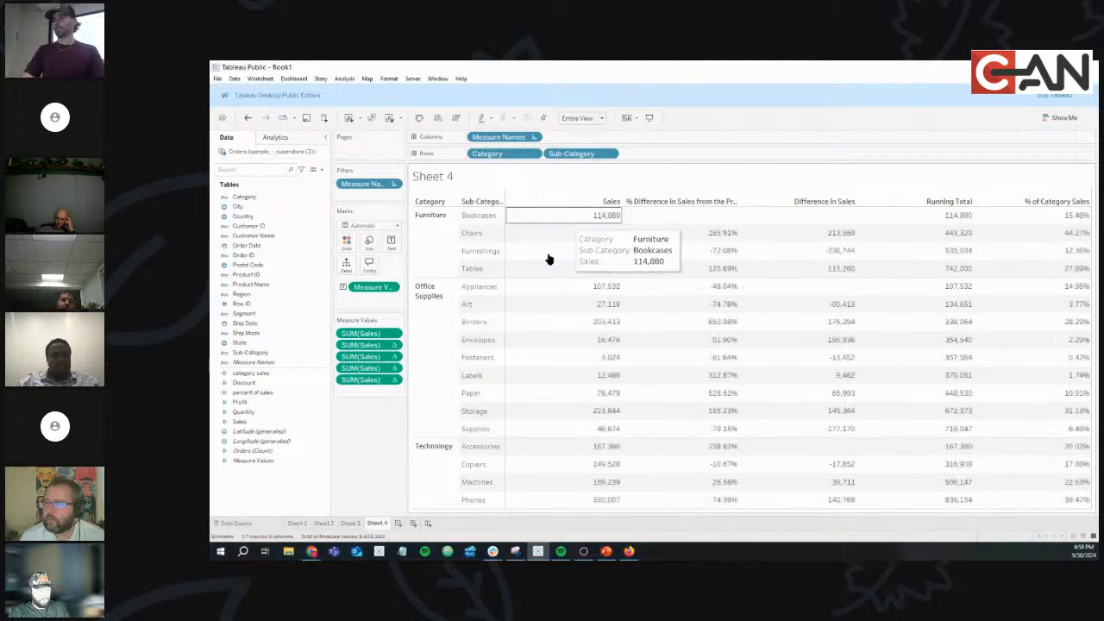
# Make the percent difference compute along Pane (Down) so it restarts within each category.
pyautogui.moveTo(709, 238)
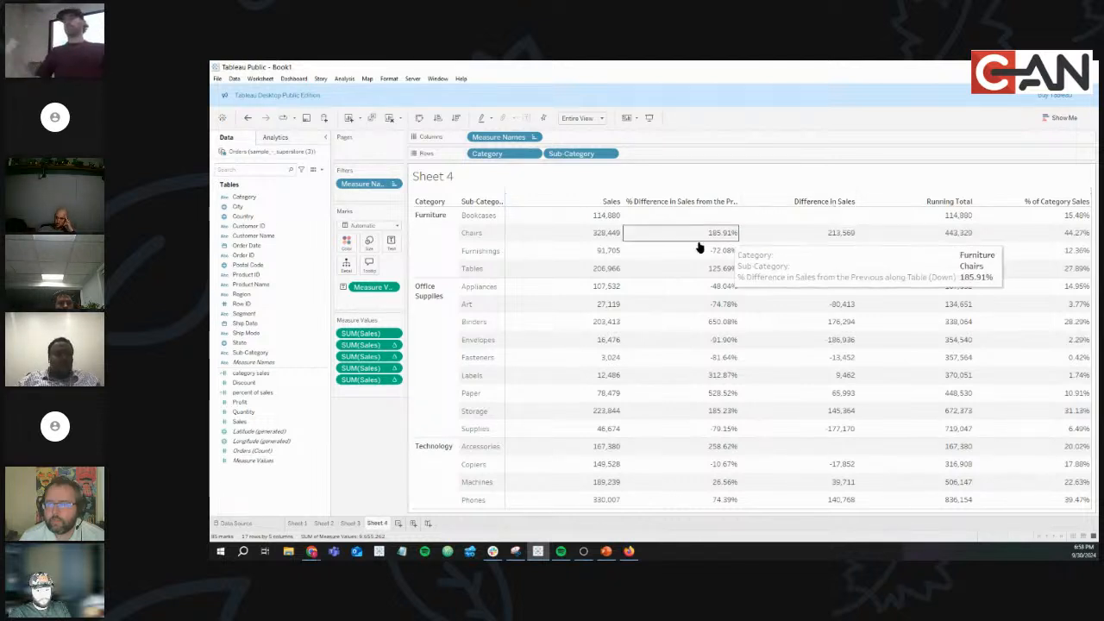
pyautogui.moveTo(604, 238)
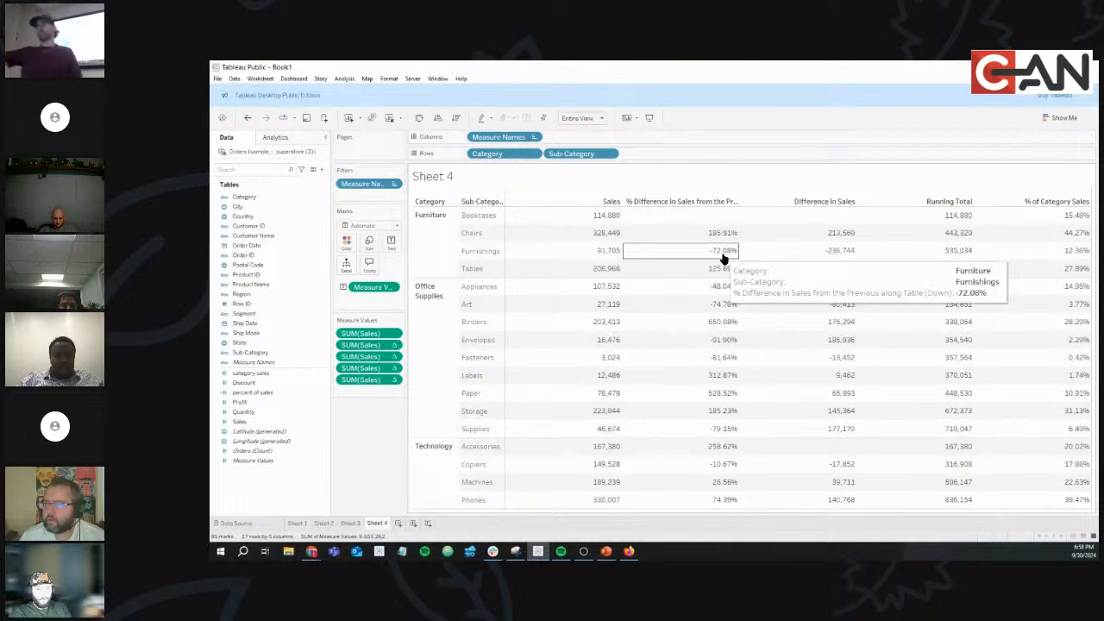
pyautogui.moveTo(684, 222)
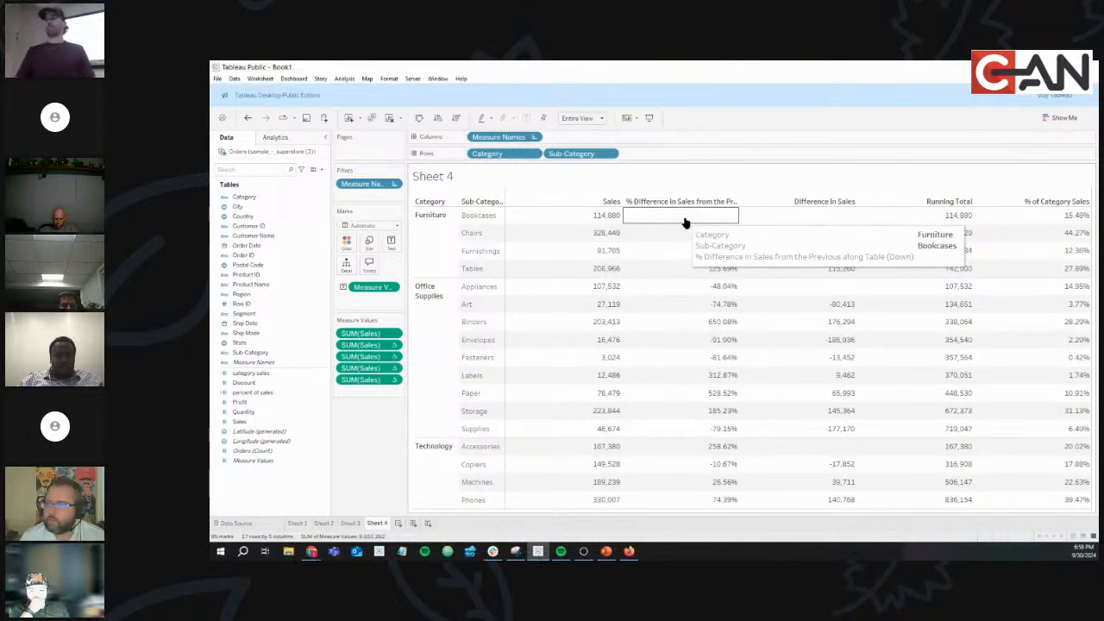
pyautogui.moveTo(716, 307)
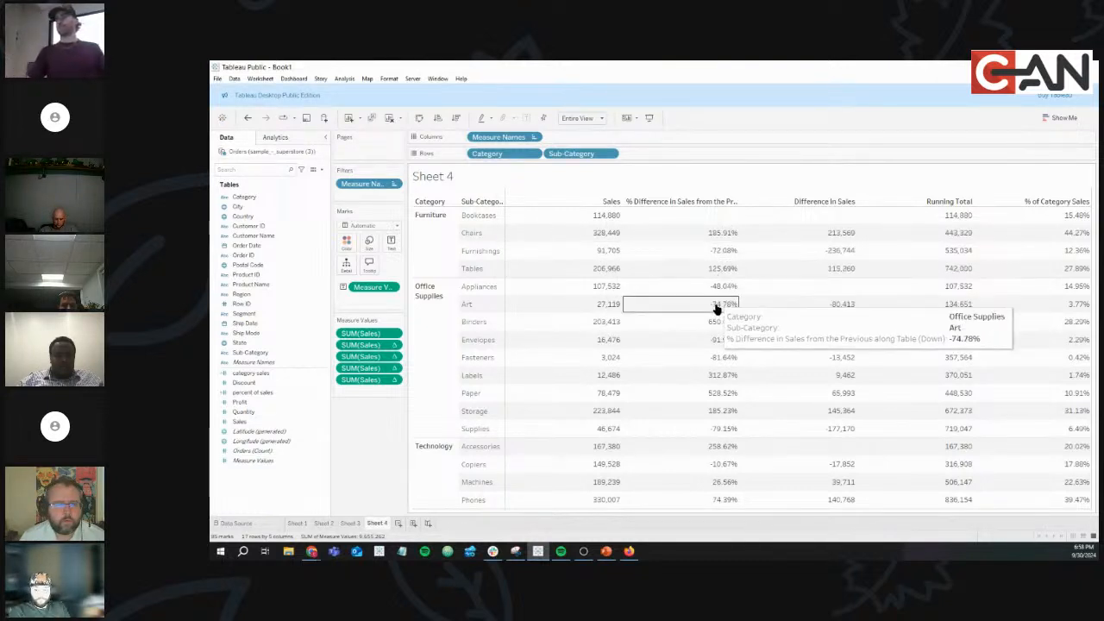
pyautogui.moveTo(712, 334)
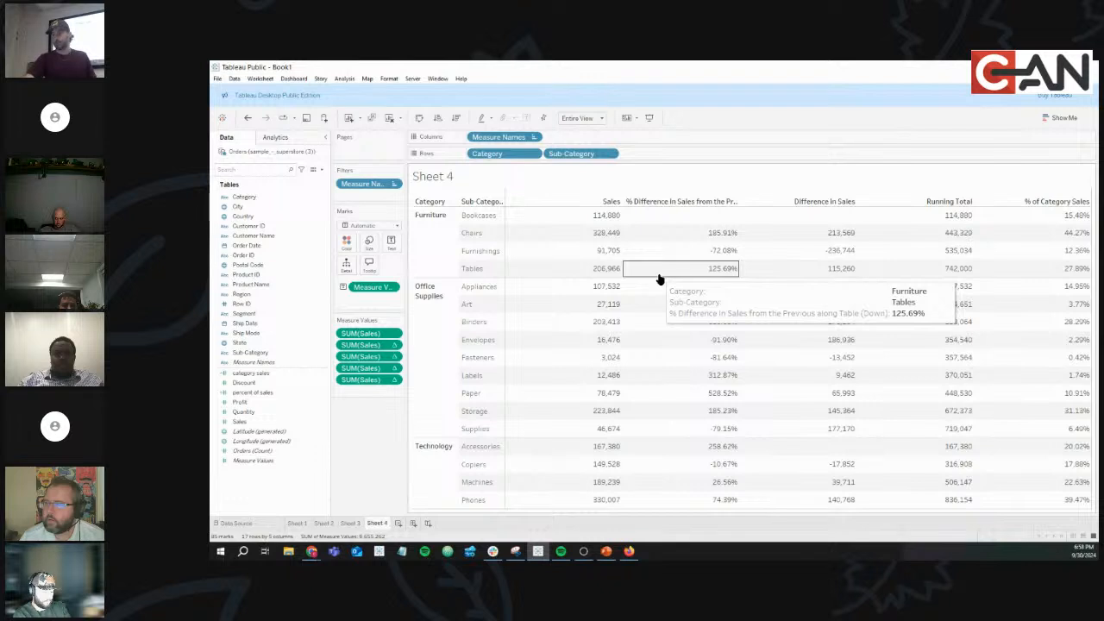
pyautogui.click(394, 346)
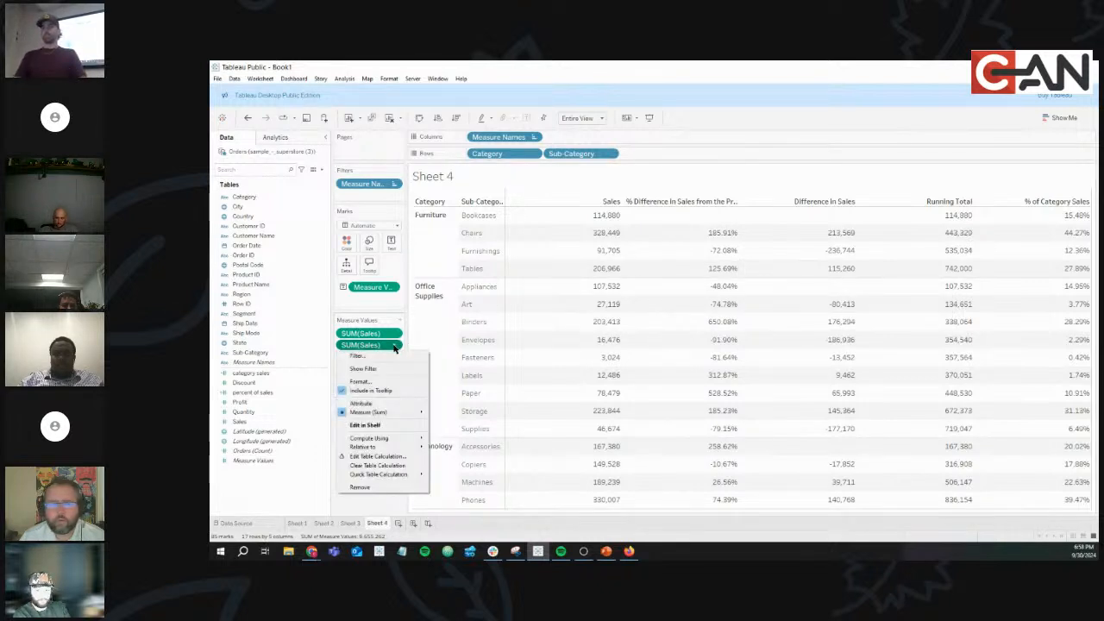
pyautogui.moveTo(405, 438)
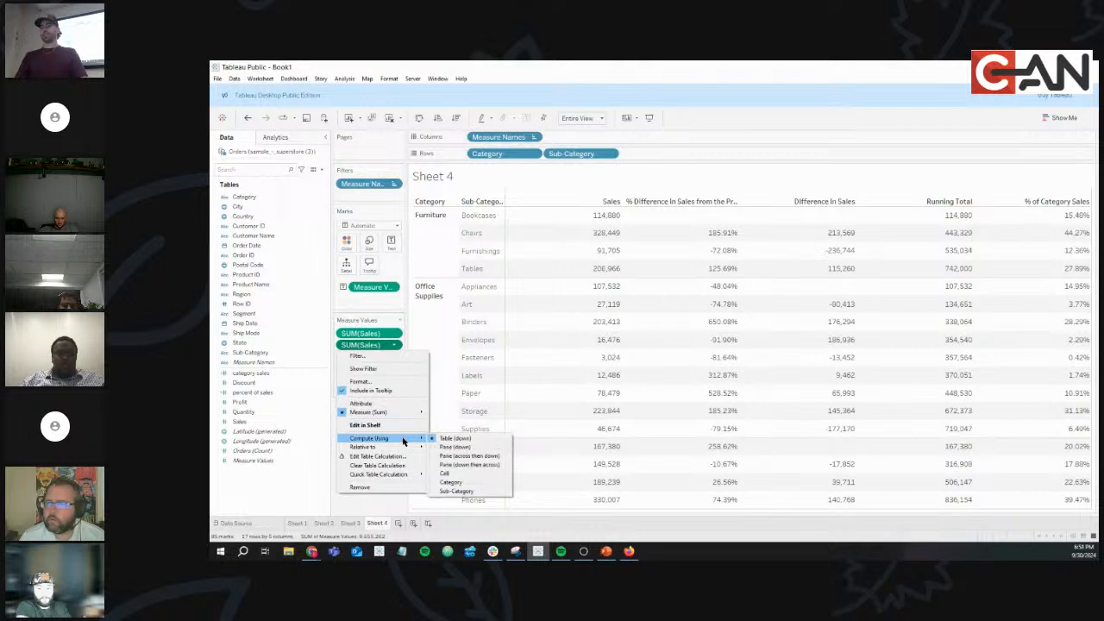
pyautogui.click(480, 447)
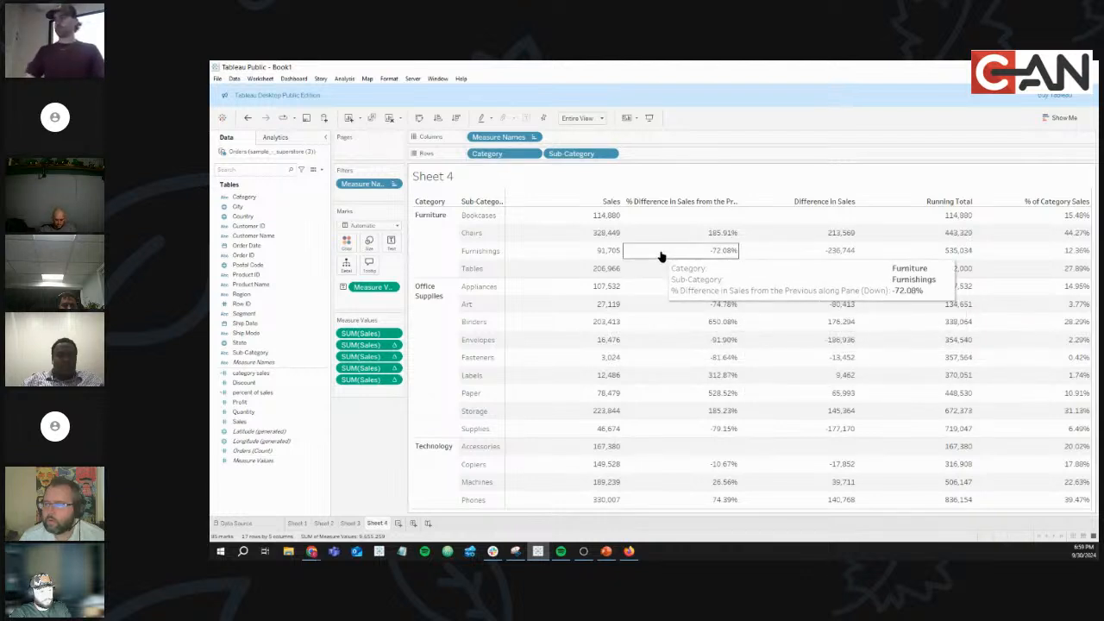
# Alias the percent-difference header as '% Difference in Sales', then check the quick table calcs slides.
pyautogui.click(664, 202)
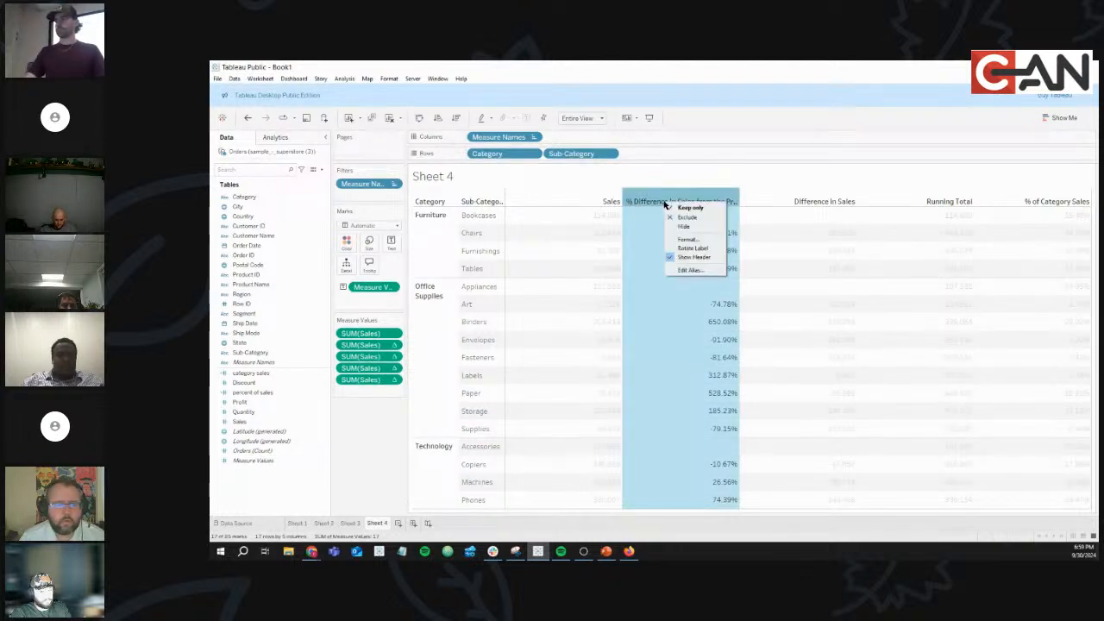
pyautogui.click(685, 271)
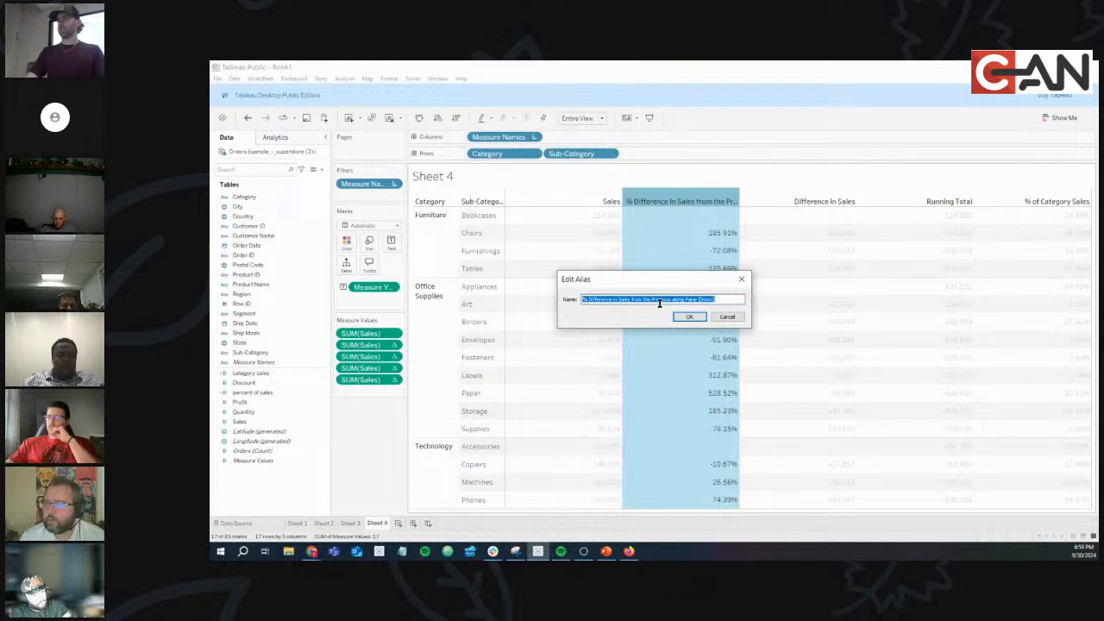
pyautogui.write('%')
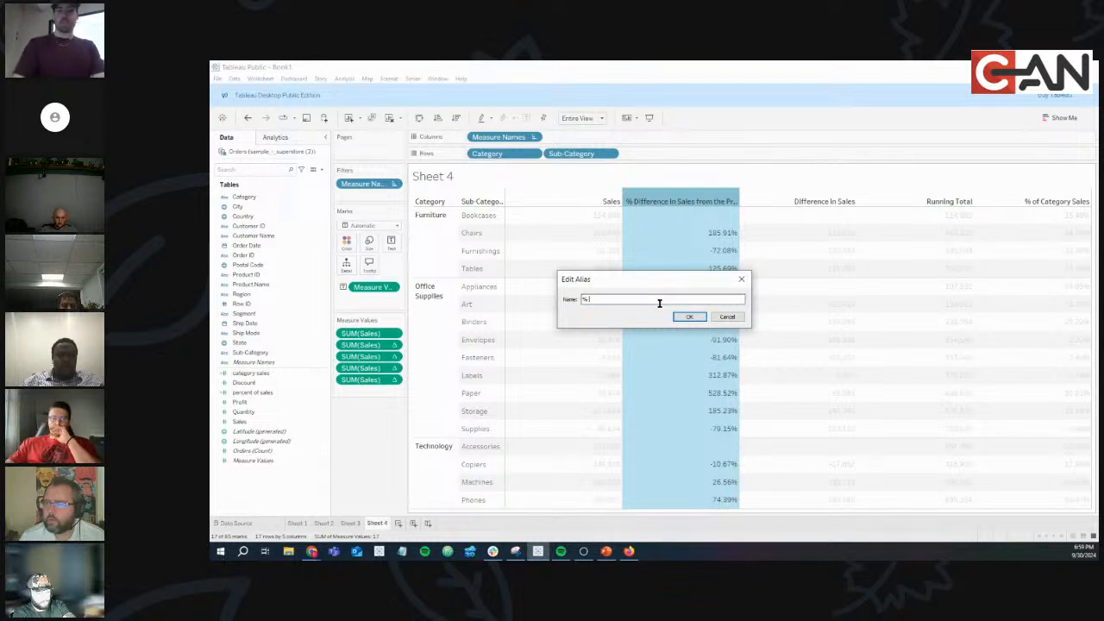
pyautogui.write(' Differn')
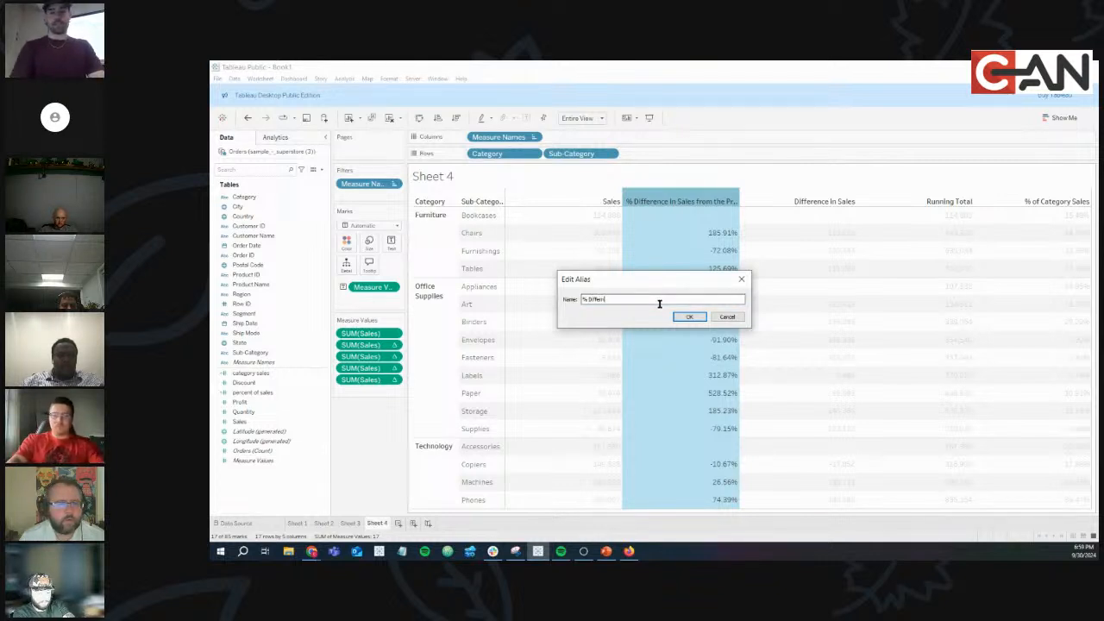
pyautogui.press('BackSpace')
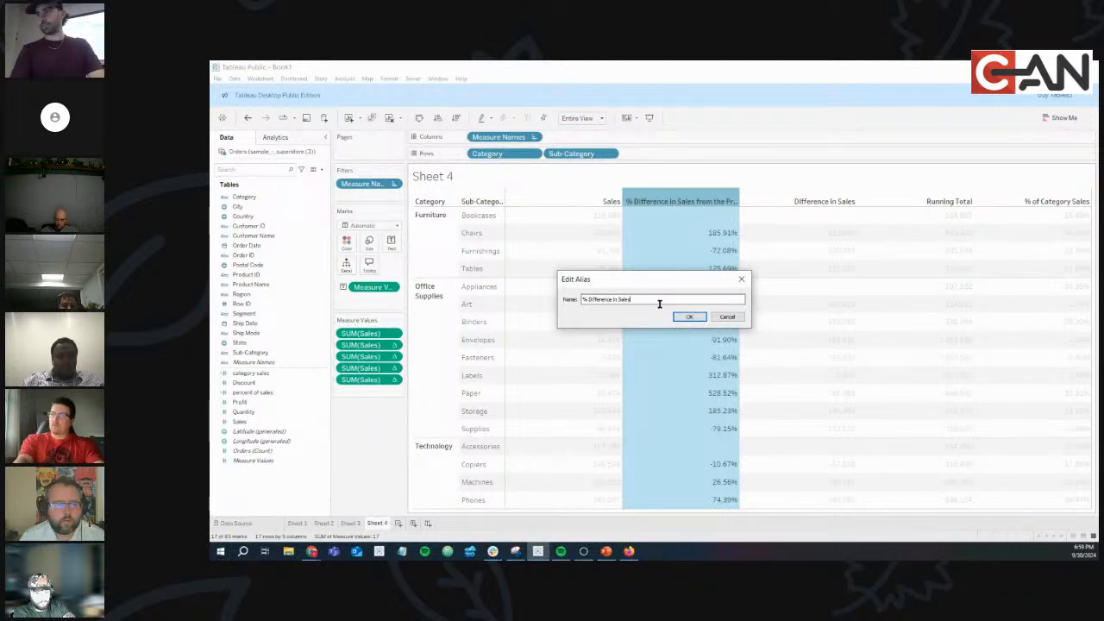
pyautogui.click(690, 317)
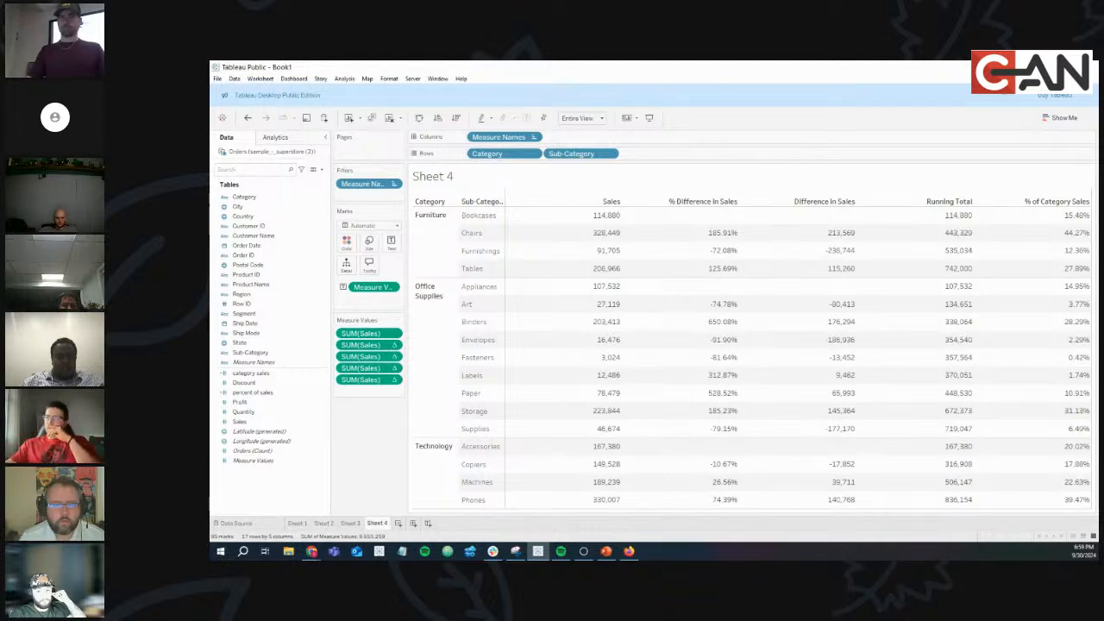
pyautogui.hotkey('alt', 'Tab')
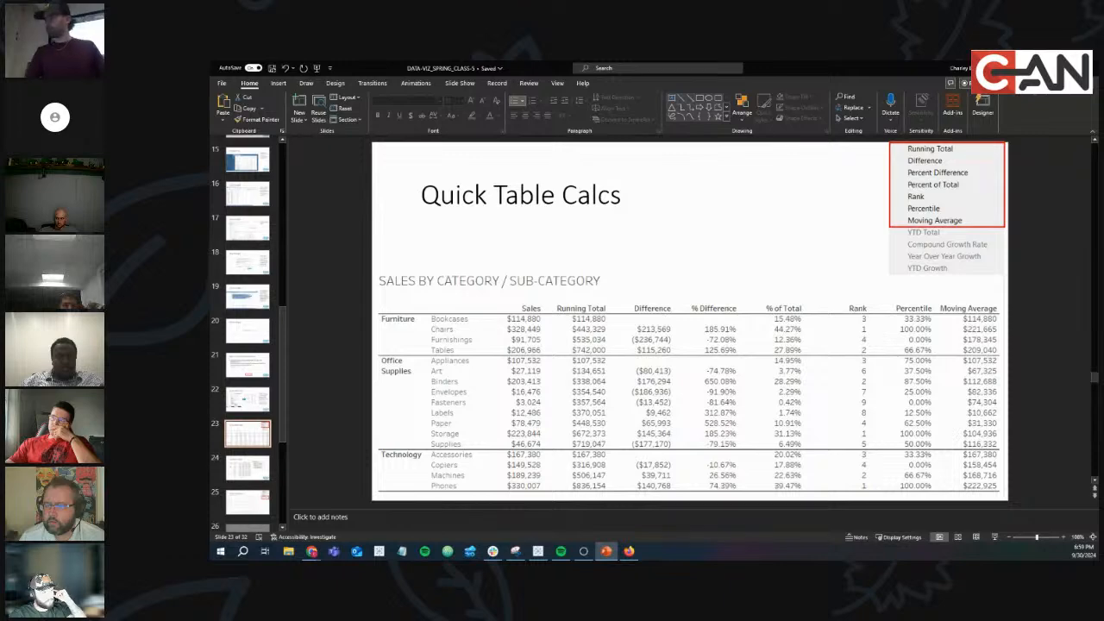
pyautogui.hotkey('alt', 'Tab')
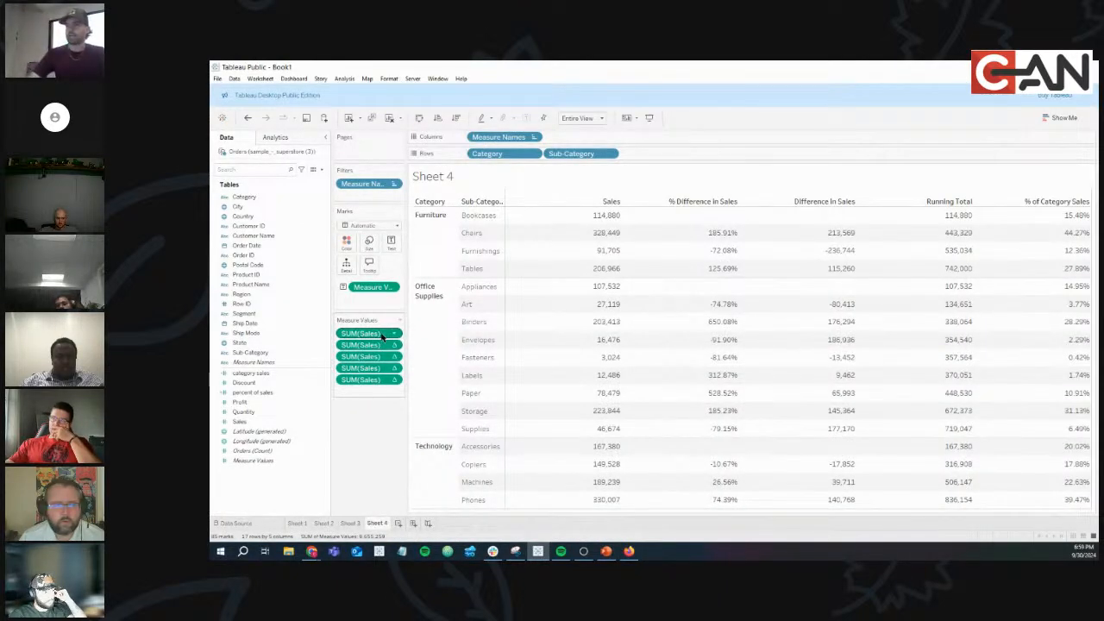
# Turn the first SUM(Sales) pill into a Rank quick table calculation.
pyautogui.click(393, 333)
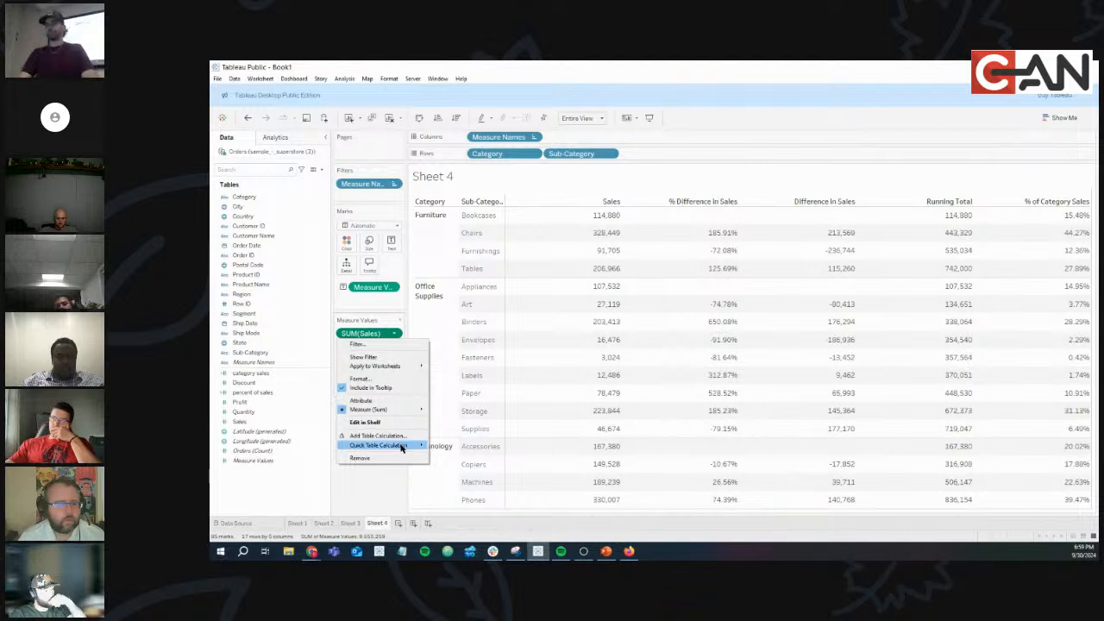
pyautogui.moveTo(401, 448)
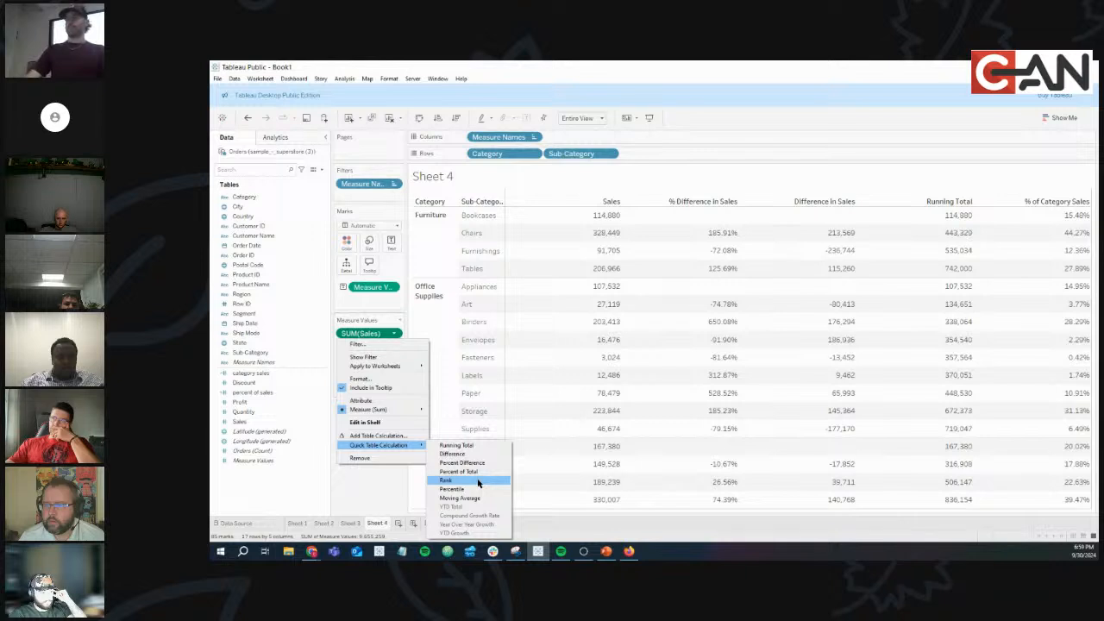
pyautogui.click(478, 483)
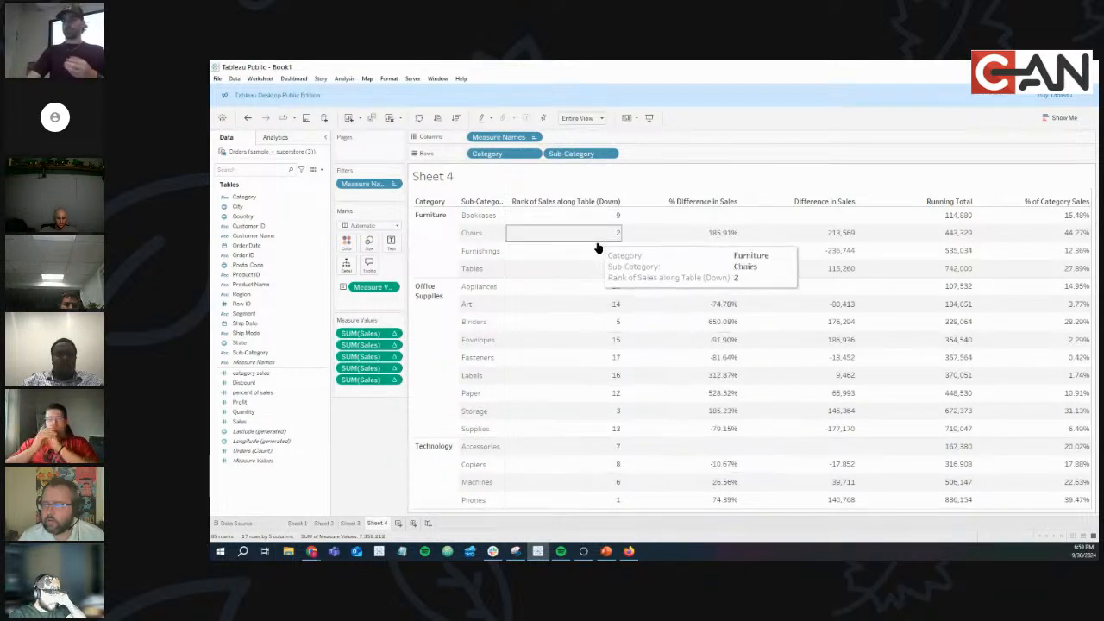
# Drop Sales onto Measure Values again to restore the plain Sales column and review its values.
pyautogui.moveTo(248, 422); pyautogui.dragTo(362, 331)
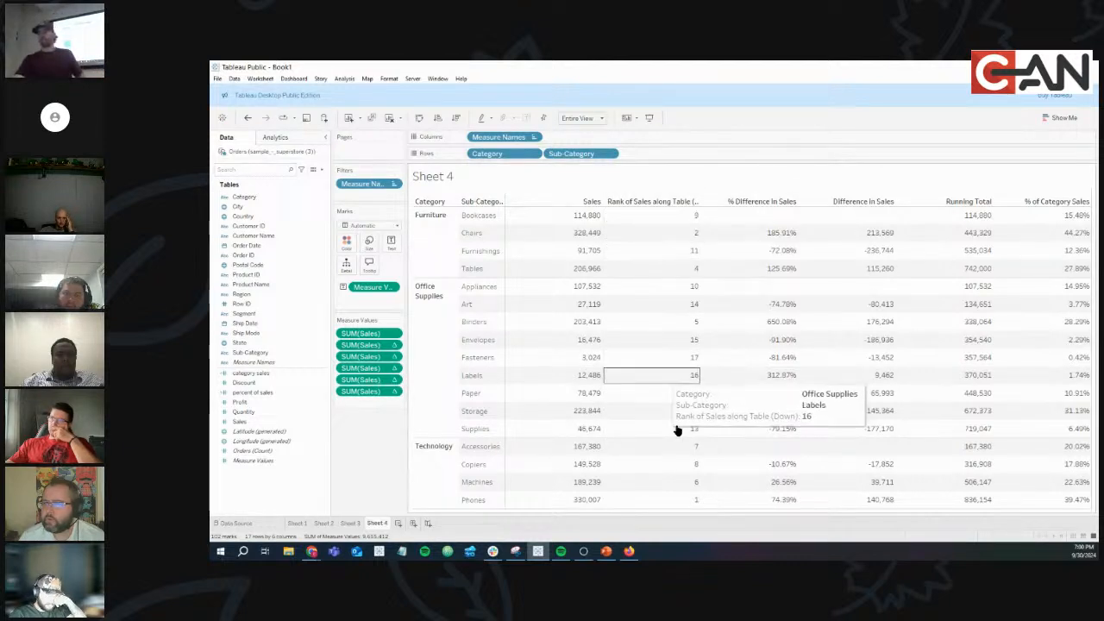
pyautogui.moveTo(681, 496)
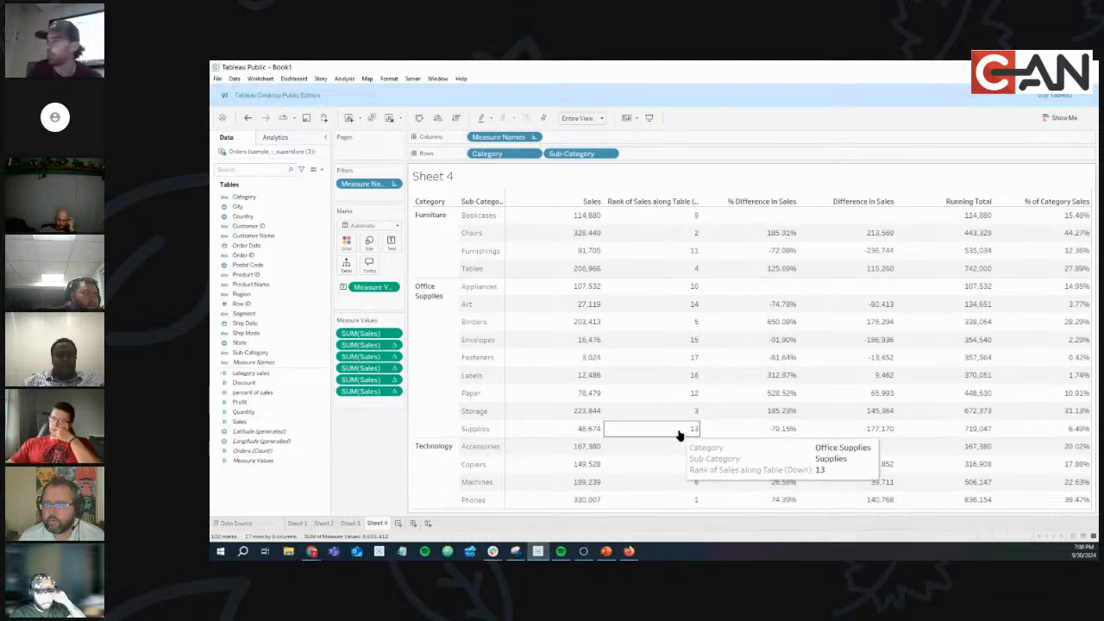
pyautogui.moveTo(680, 417)
pyautogui.moveTo(673, 360)
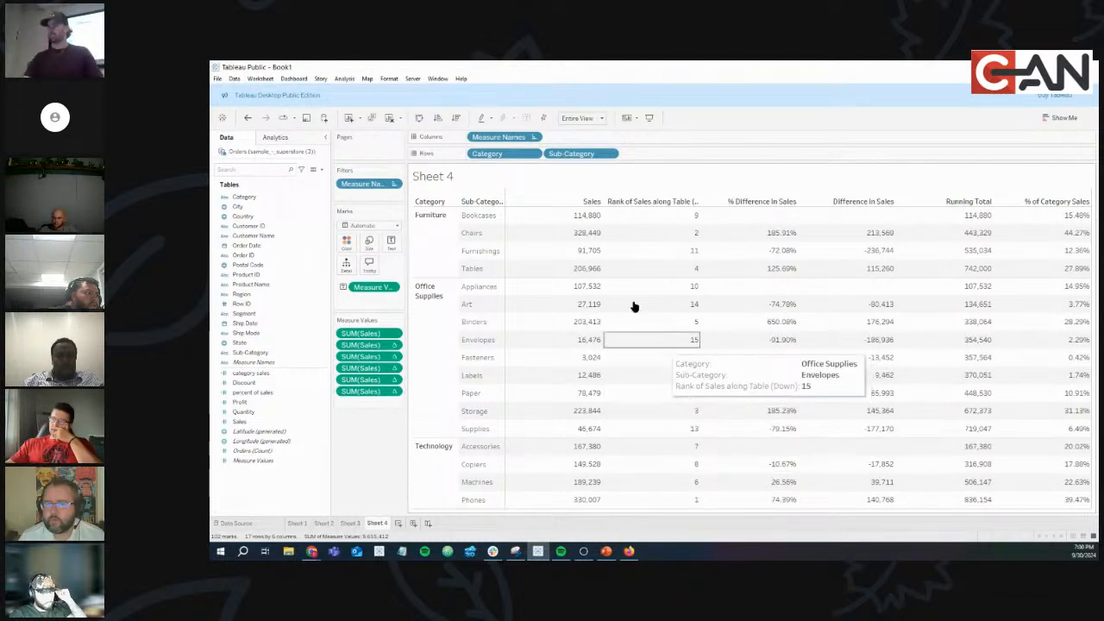
pyautogui.moveTo(483, 222); pyautogui.dragTo(495, 434)
pyautogui.moveTo(563, 215); pyautogui.dragTo(552, 516)
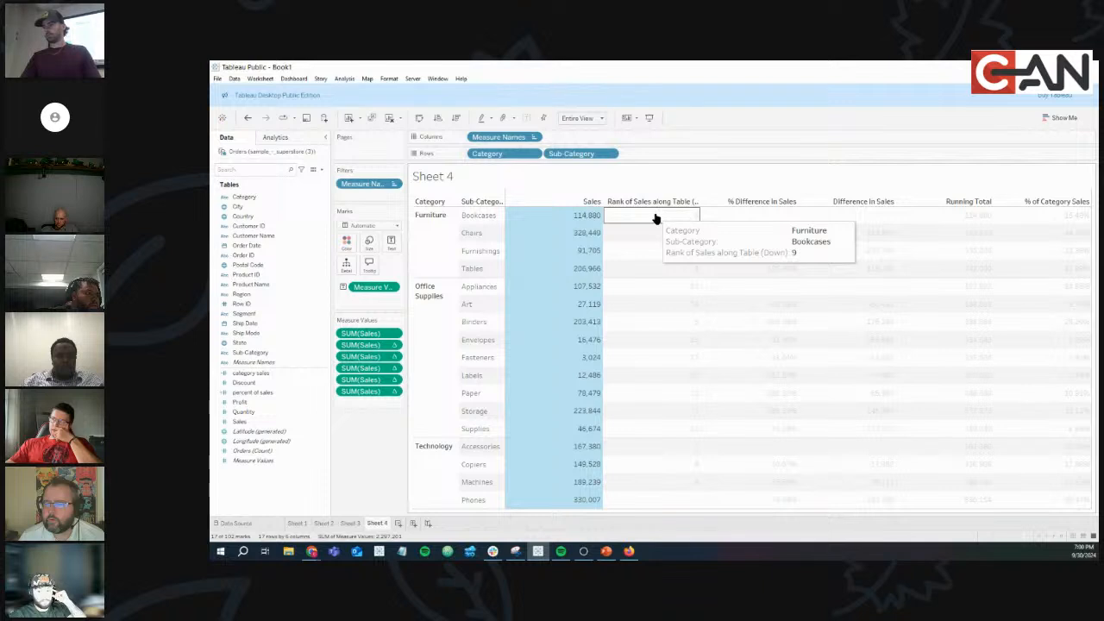
pyautogui.click(621, 223)
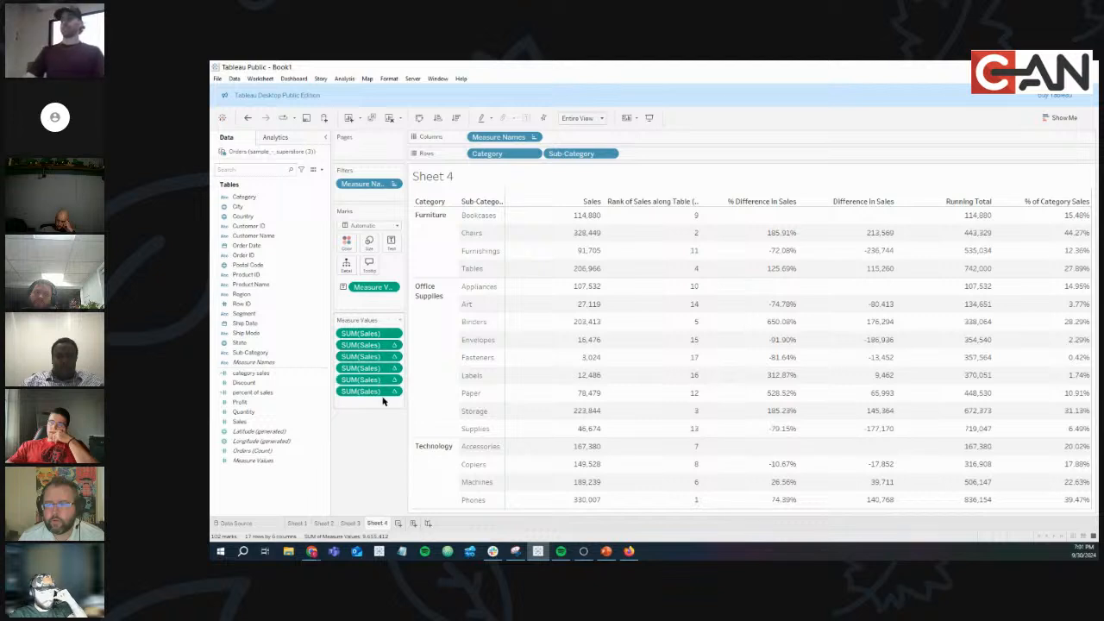
# Set the rank to compute along Pane (Down) so it restarts within each category.
pyautogui.click(394, 346)
pyautogui.moveTo(397, 438)
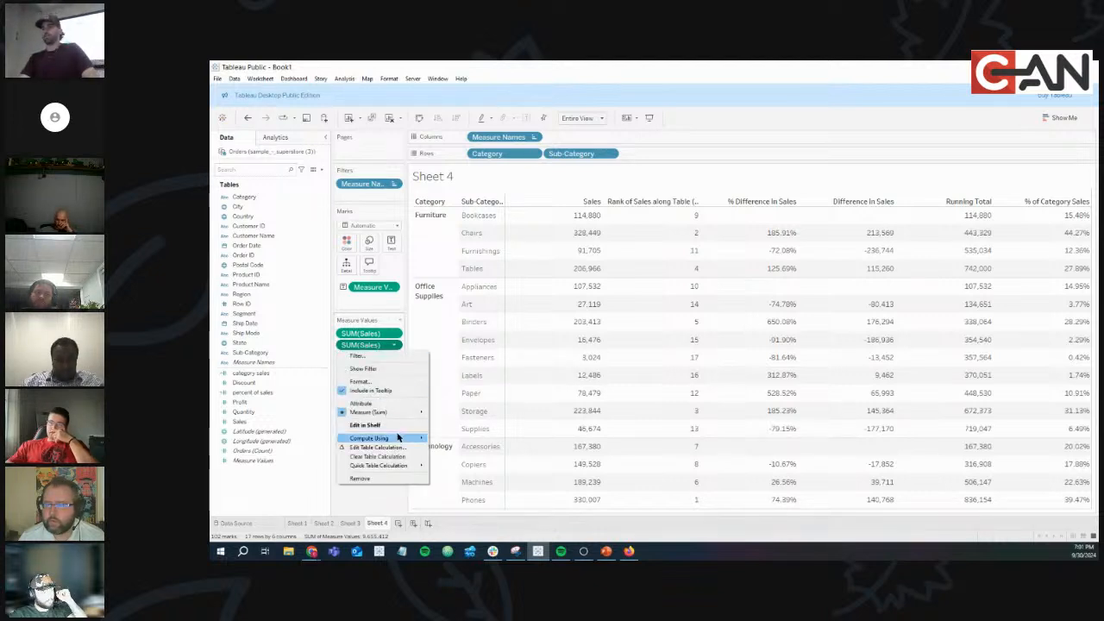
pyautogui.click(469, 450)
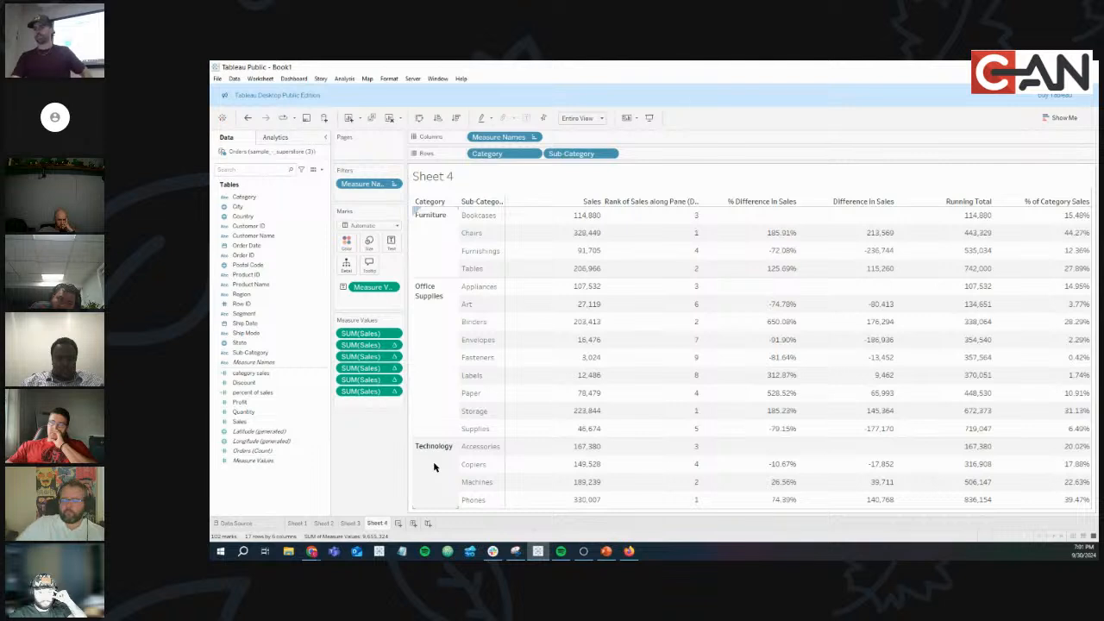
# Alias the rank column header as 'Category Rank'.
pyautogui.rightClick(657, 206)
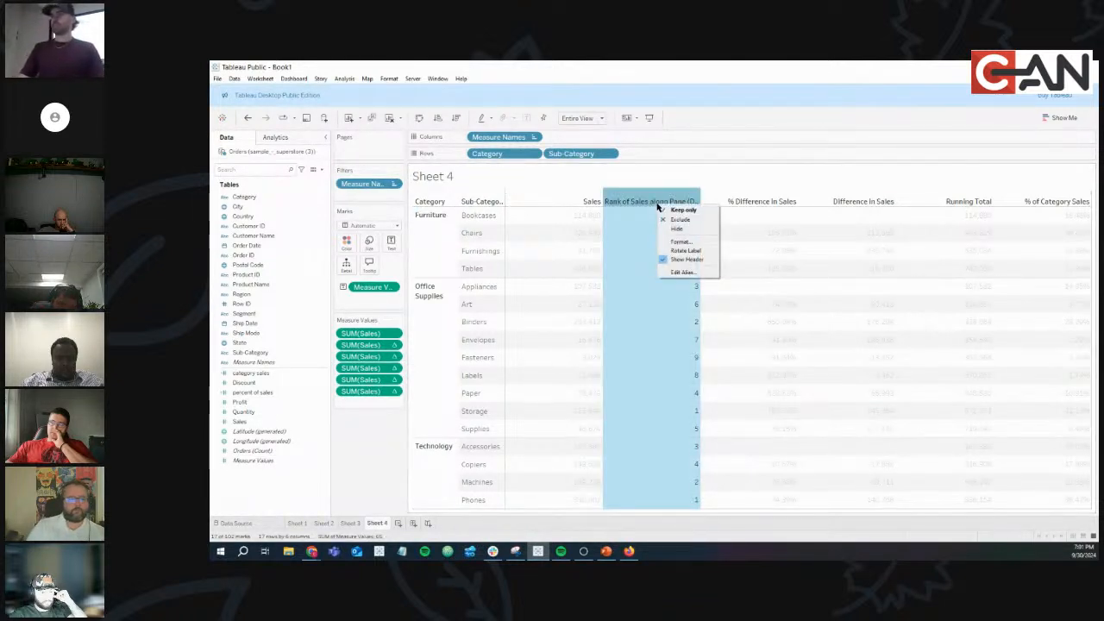
pyautogui.click(682, 272)
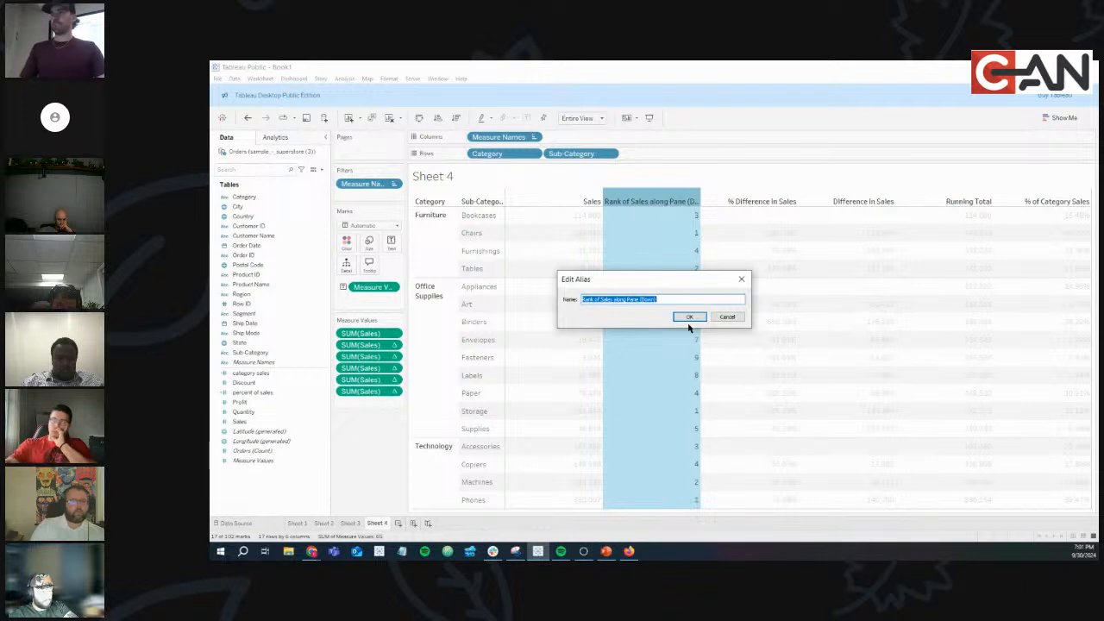
pyautogui.write('d')
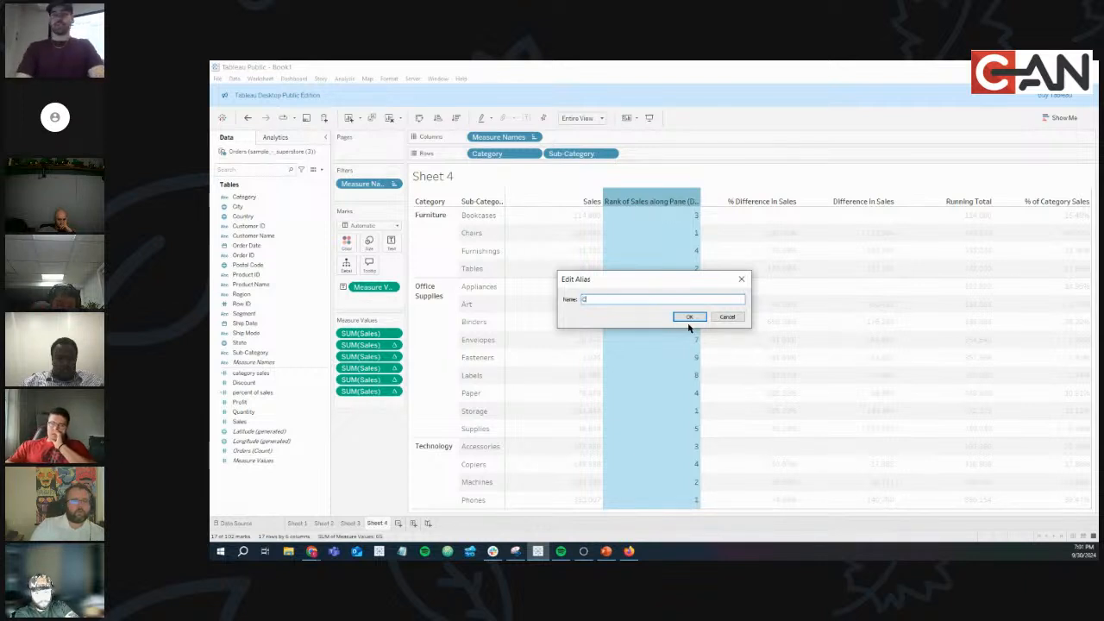
pyautogui.write('ategory Rank')
pyautogui.click(685, 318)
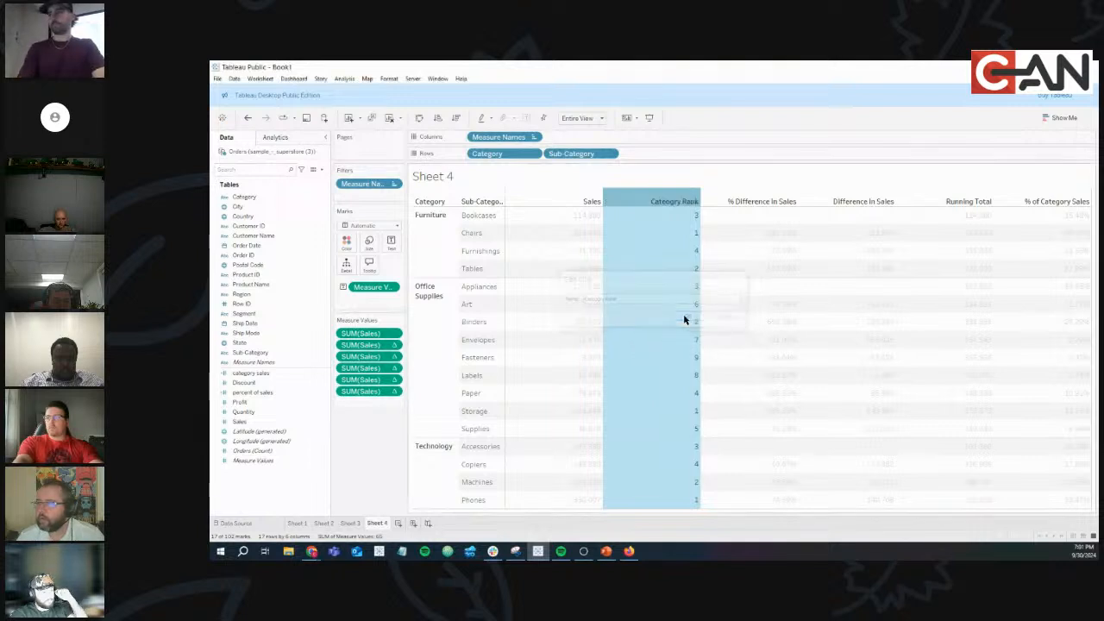
pyautogui.click(627, 201)
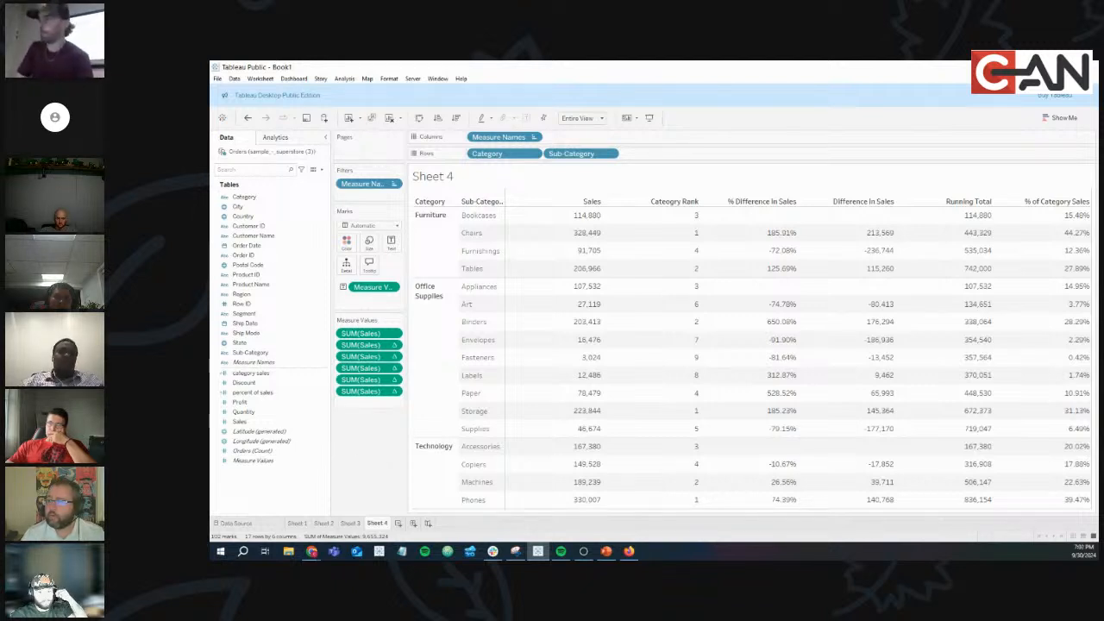
# Turn the first SUM(Sales) into a Percentile quick table calculation and add plain Sales back.
pyautogui.click(393, 335)
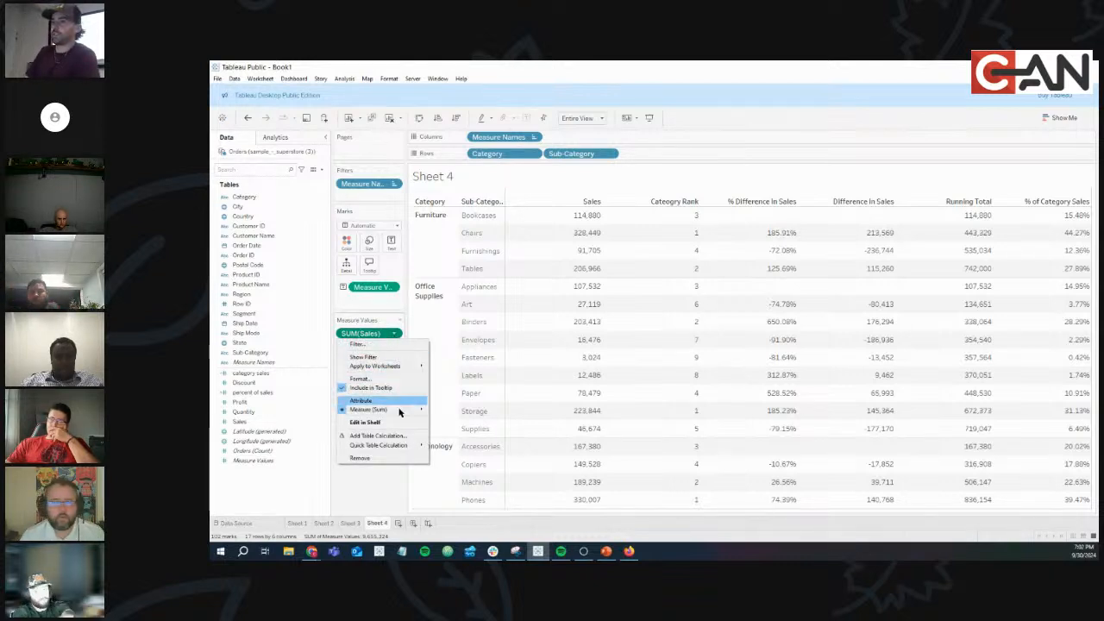
pyautogui.moveTo(400, 445)
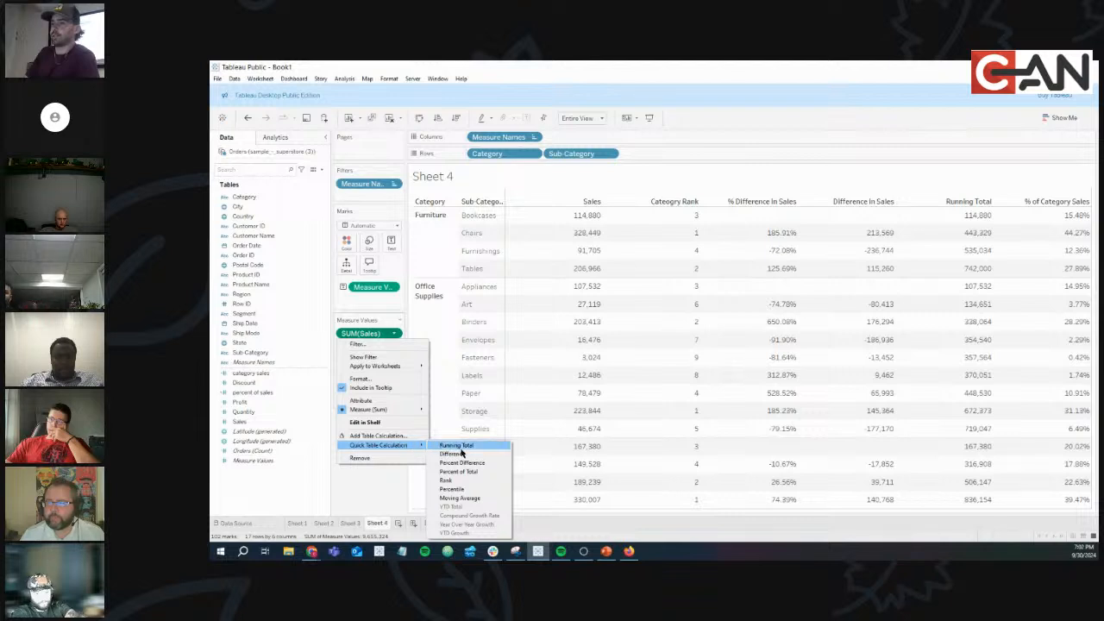
pyautogui.click(470, 490)
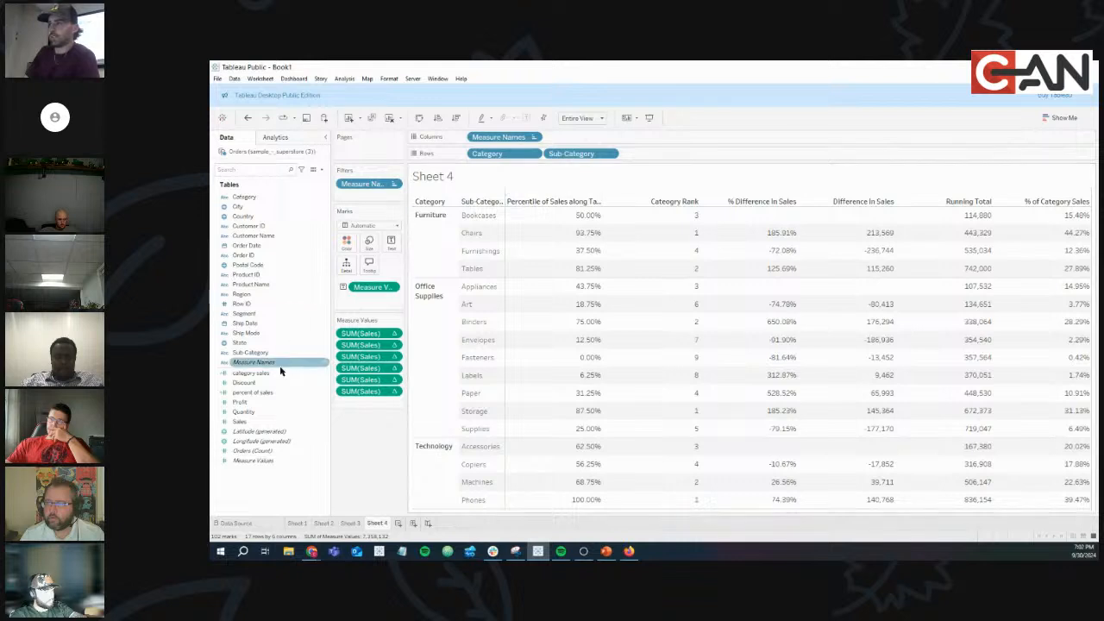
pyautogui.moveTo(252, 421); pyautogui.dragTo(360, 326)
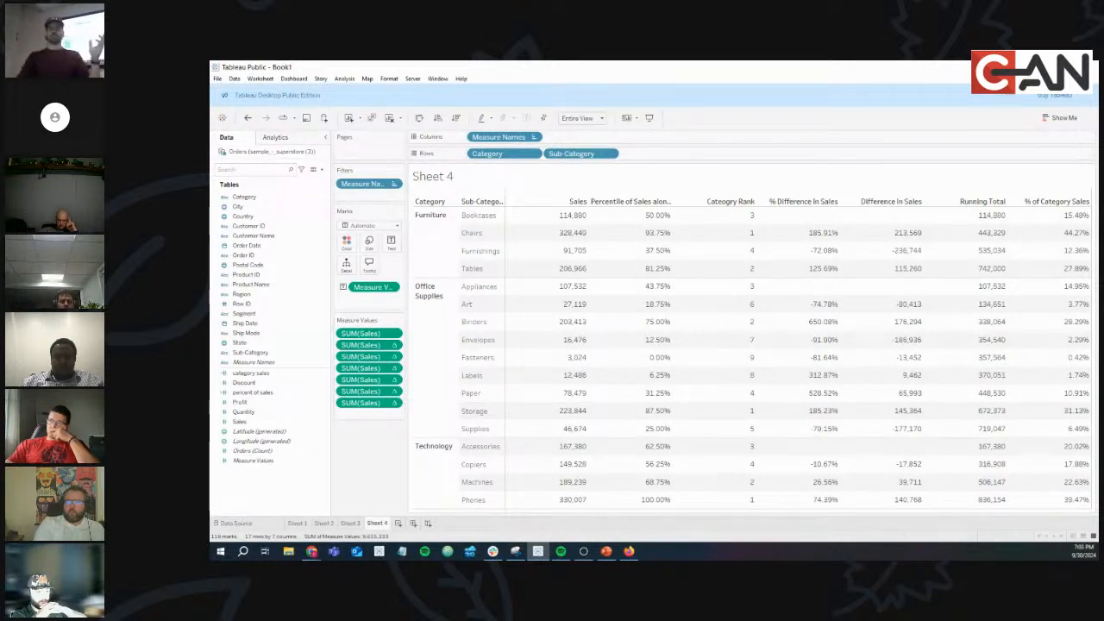
# Set the percentile to compute along Pane (Down) so it restarts within each category.
pyautogui.click(394, 346)
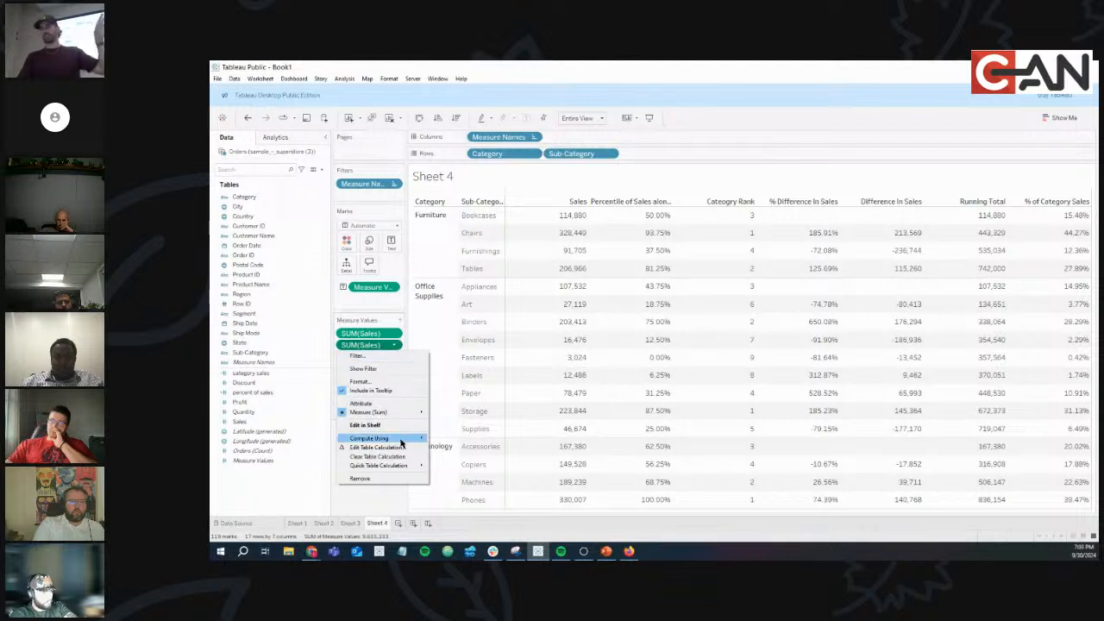
pyautogui.moveTo(400, 442)
pyautogui.click(455, 447)
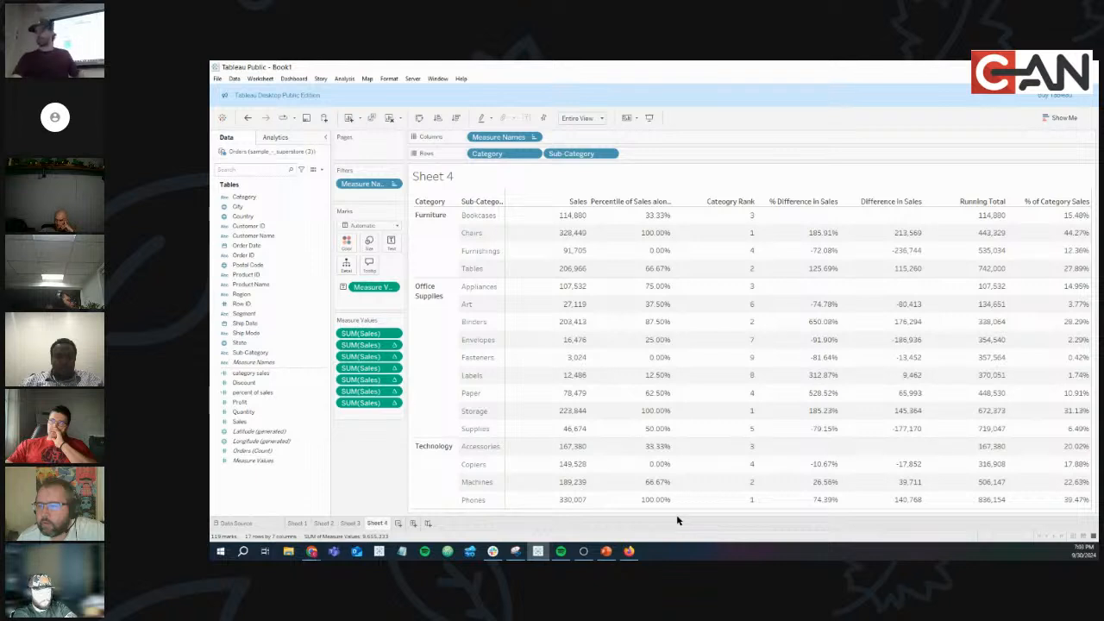
# Alias the percentile column header as 'Category Percentile'.
pyautogui.click(641, 204)
pyautogui.rightClick(641, 203)
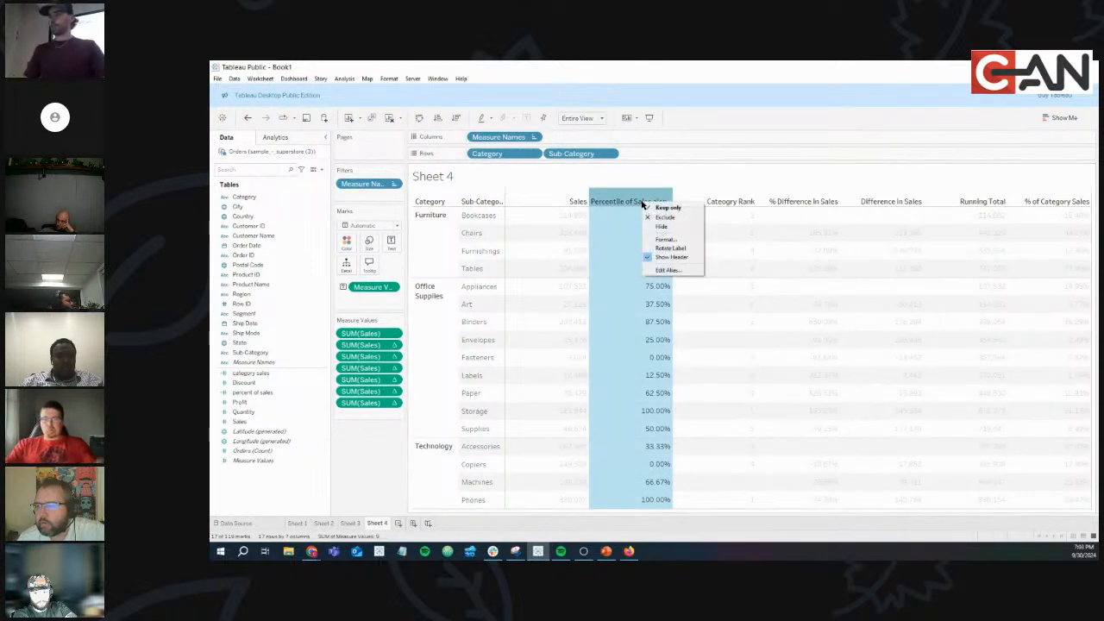
pyautogui.click(676, 272)
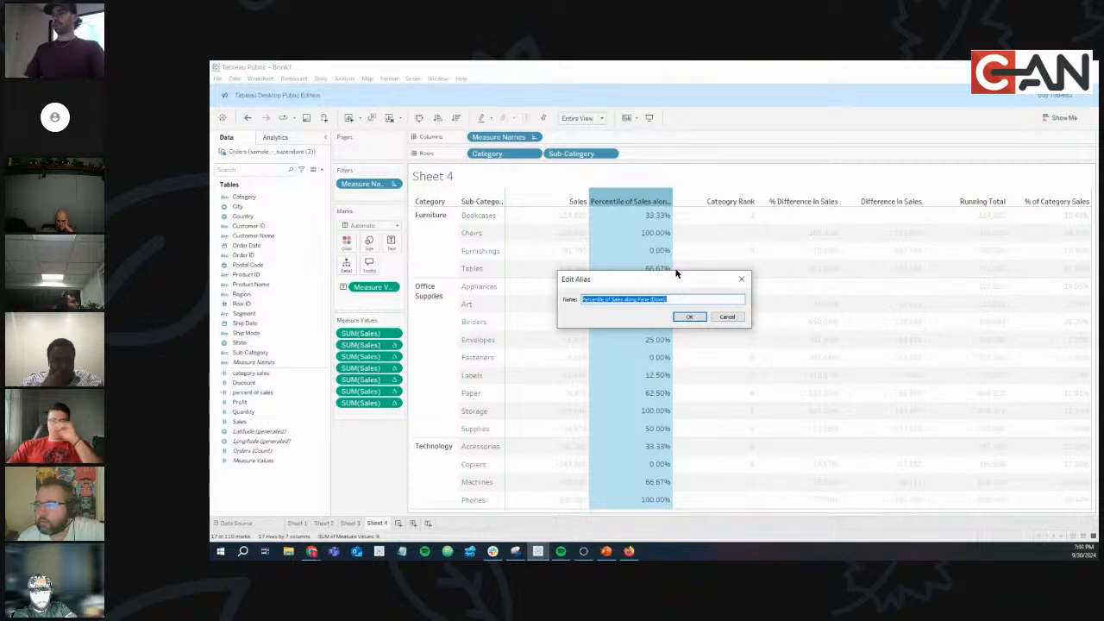
pyautogui.write('centile')
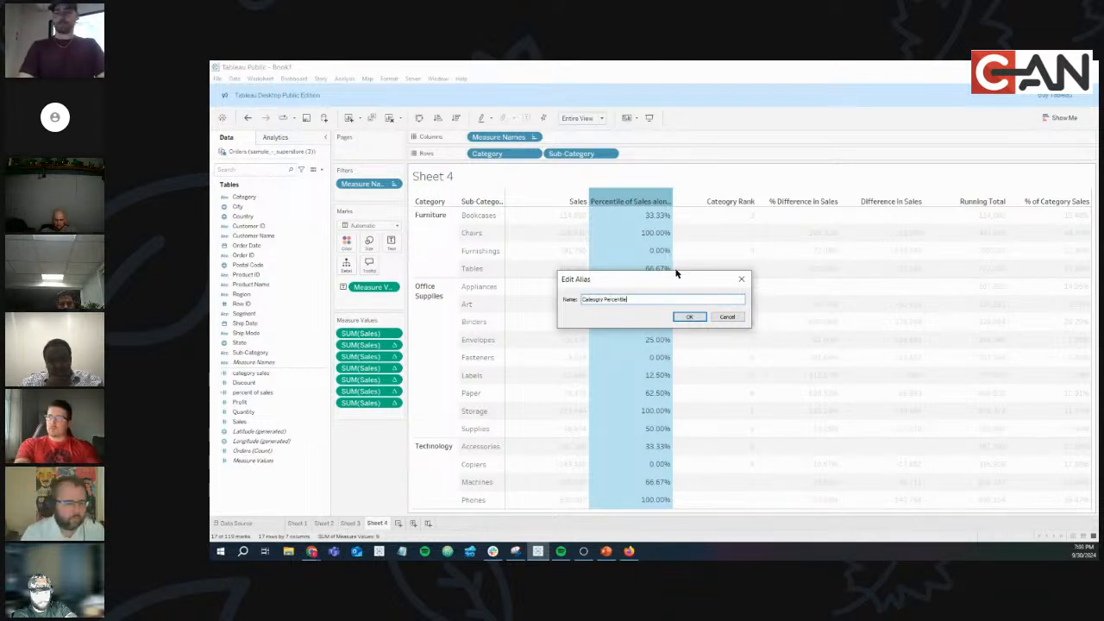
pyautogui.press('BackSpace')
pyautogui.press('BackSpace')
pyautogui.press('BackSpace')
pyautogui.press('BackSpace')
pyautogui.press('BackSpace')
pyautogui.press('BackSpace')
pyautogui.press('BackSpace')
pyautogui.press('BackSpace')
pyautogui.press('BackSpace')
pyautogui.press('BackSpace')
pyautogui.press('BackSpace')
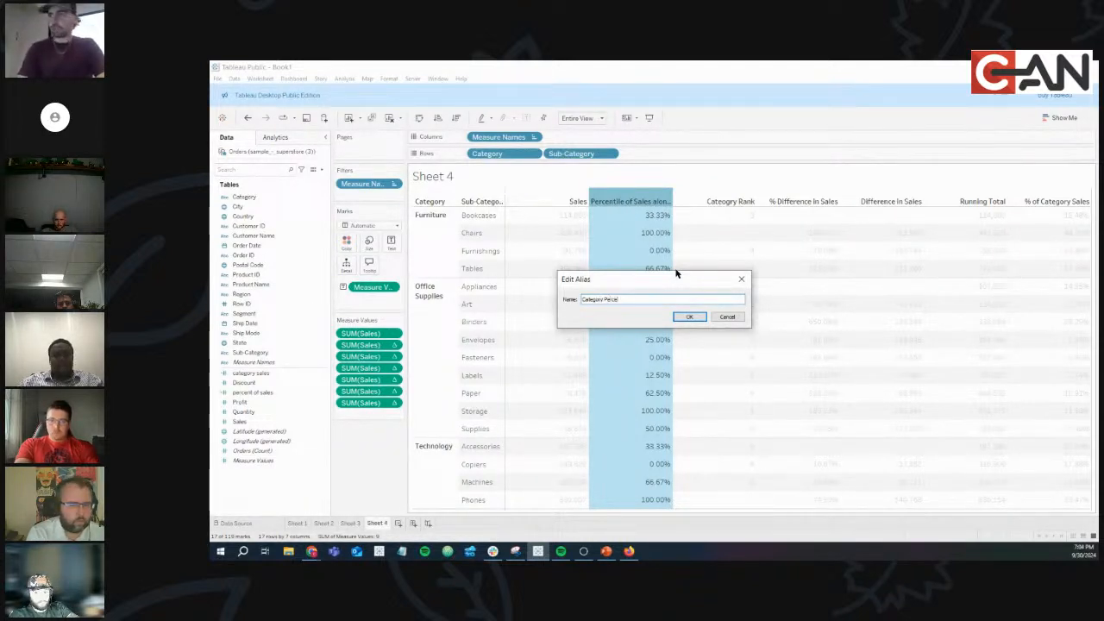
pyautogui.click(687, 318)
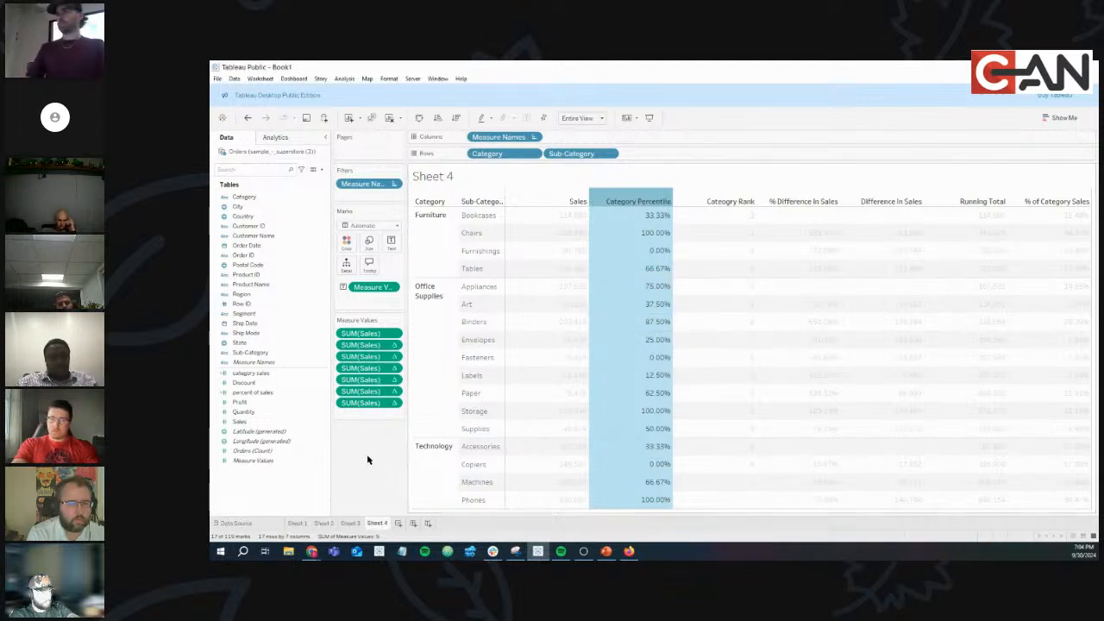
pyautogui.click(379, 435)
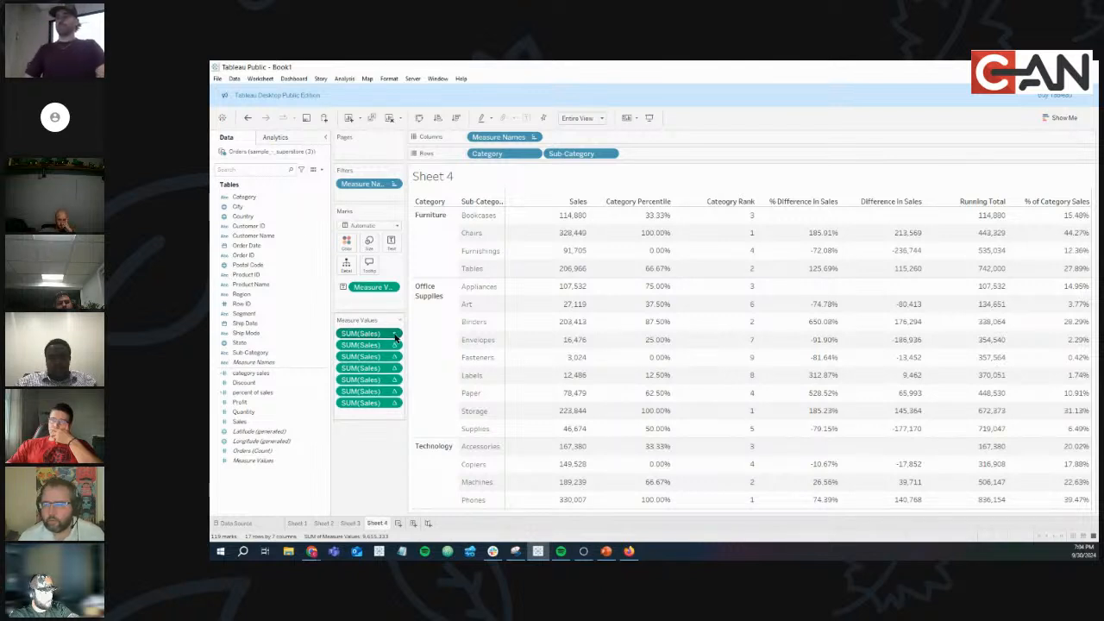
# Turn the first SUM(Sales) into a Moving Average and drop plain Sales back into Measure Values.
pyautogui.click(396, 335)
pyautogui.moveTo(401, 446)
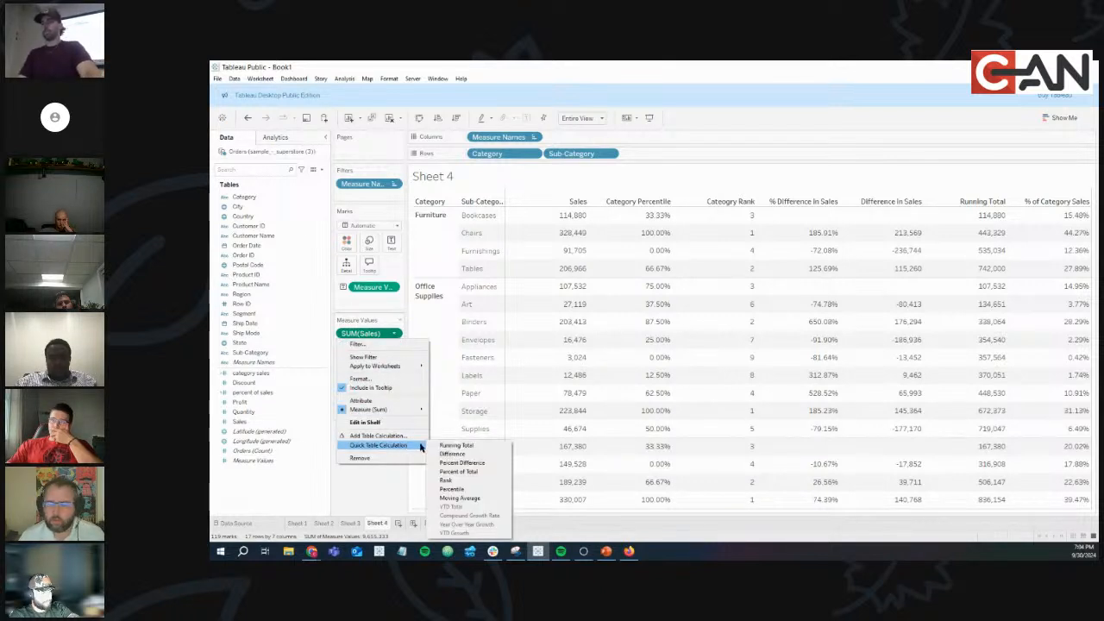
pyautogui.click(460, 499)
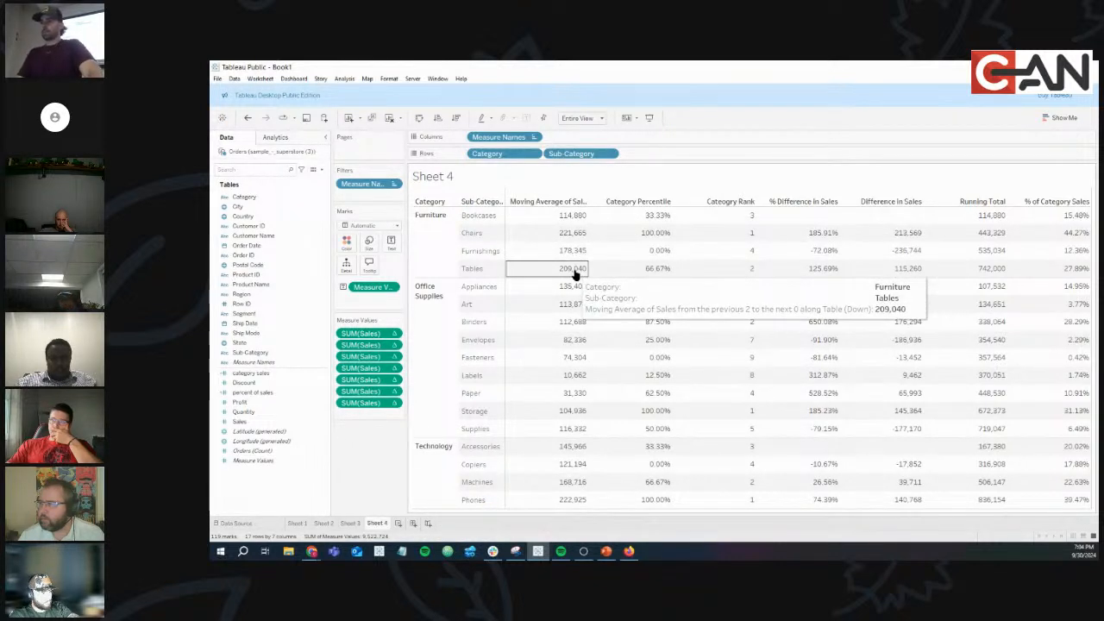
pyautogui.moveTo(256, 424); pyautogui.dragTo(364, 331)
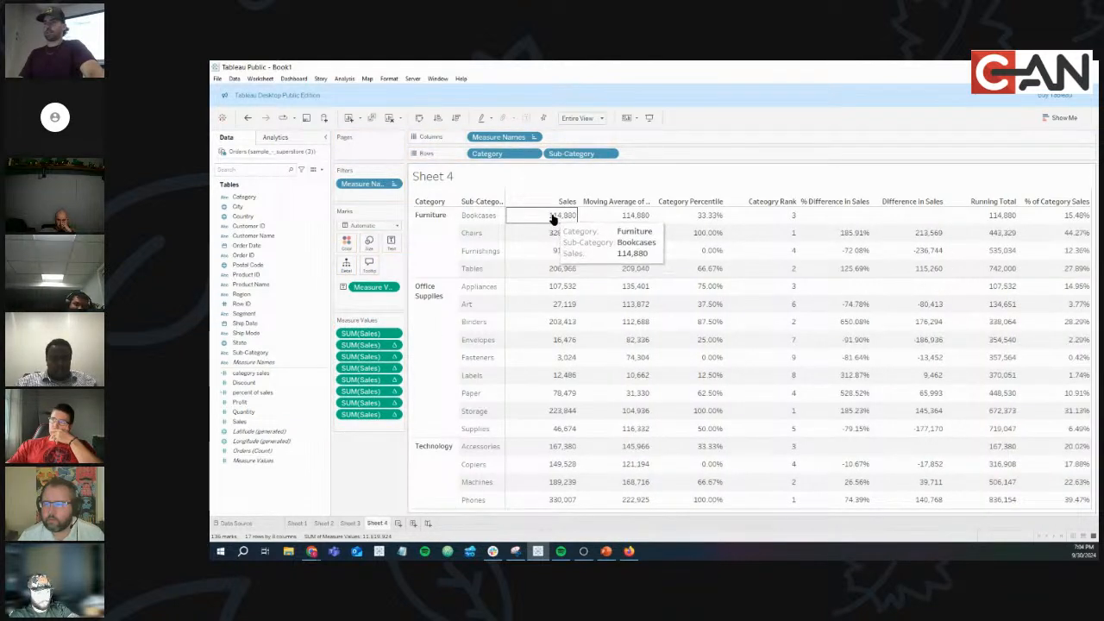
# Set the moving average to compute along Pane (Down), giving Chairs 221,665.
pyautogui.click(395, 346)
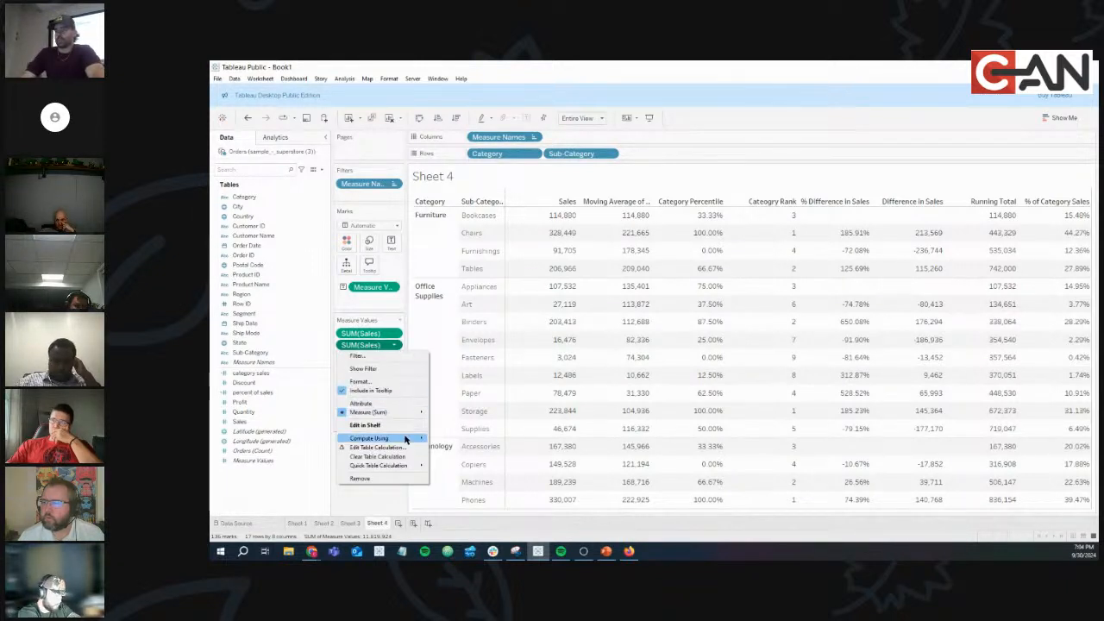
pyautogui.moveTo(402, 438)
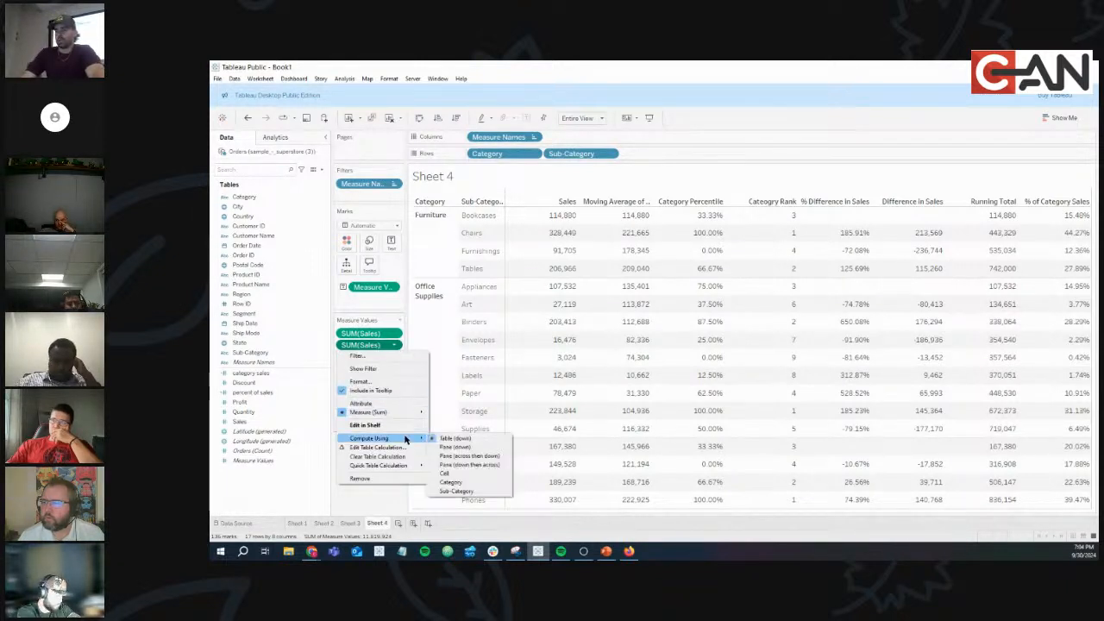
pyautogui.click(474, 448)
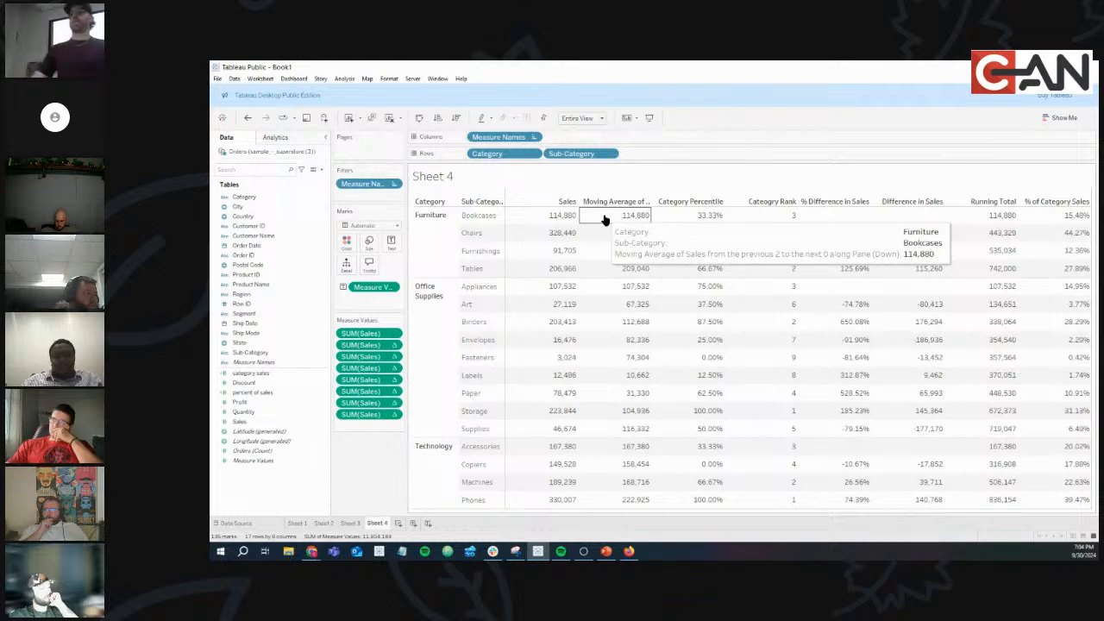
pyautogui.moveTo(566, 235); pyautogui.dragTo(564, 219)
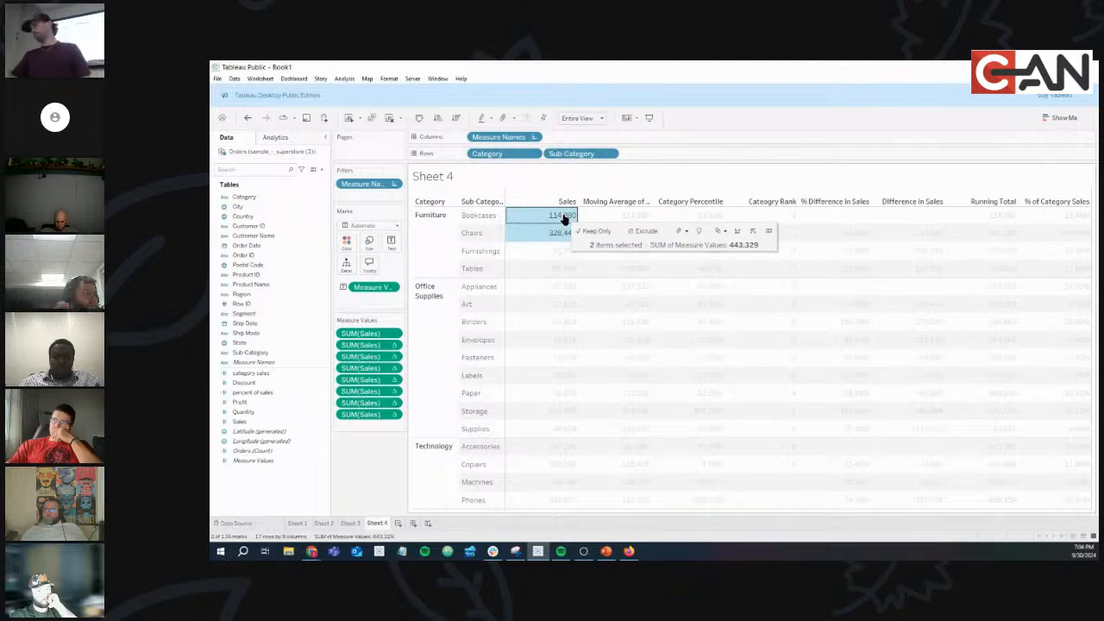
pyautogui.click(549, 235)
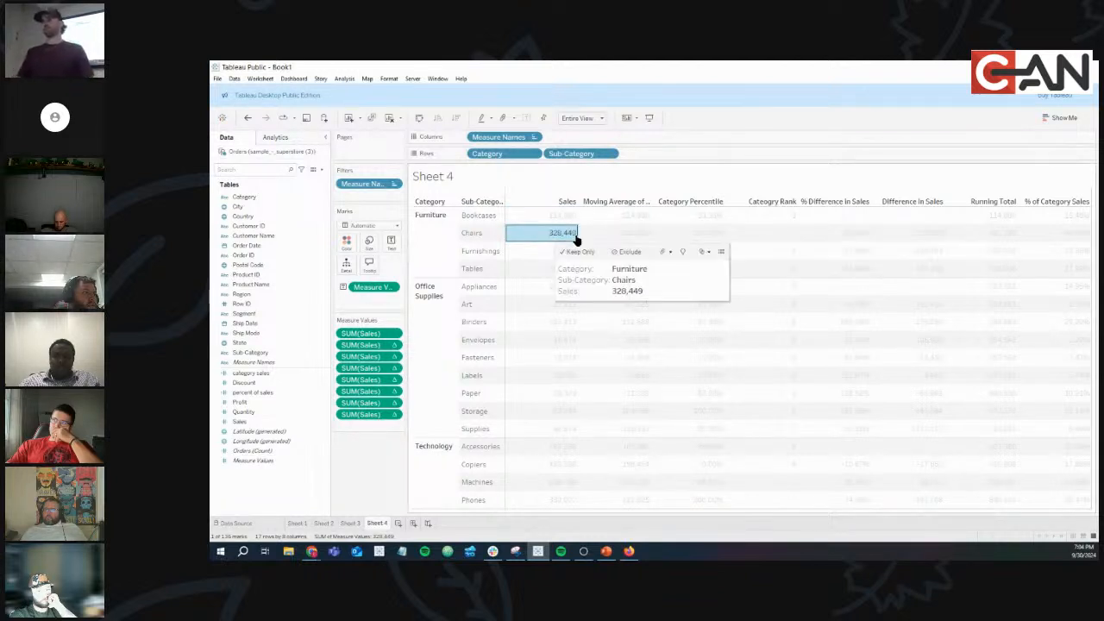
pyautogui.click(639, 234)
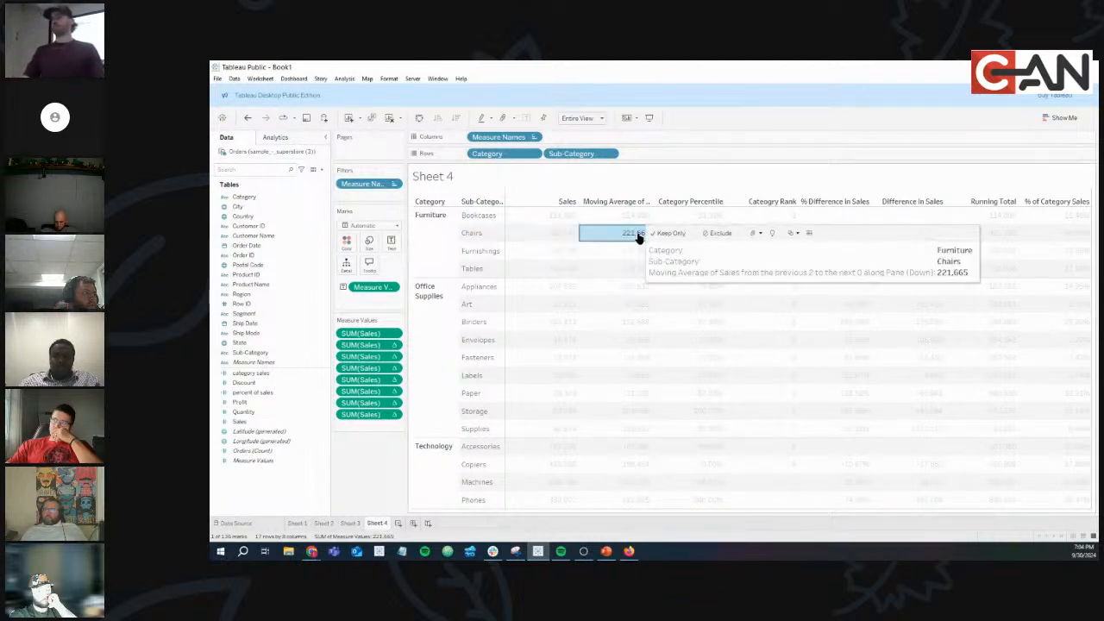
pyautogui.click(560, 256)
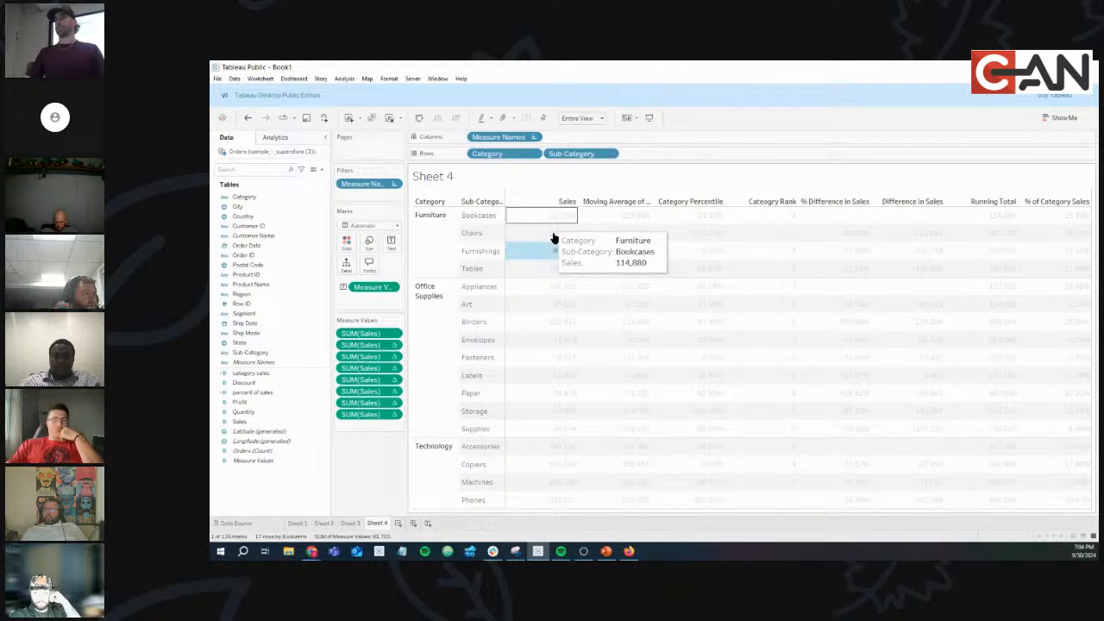
pyautogui.click(644, 254)
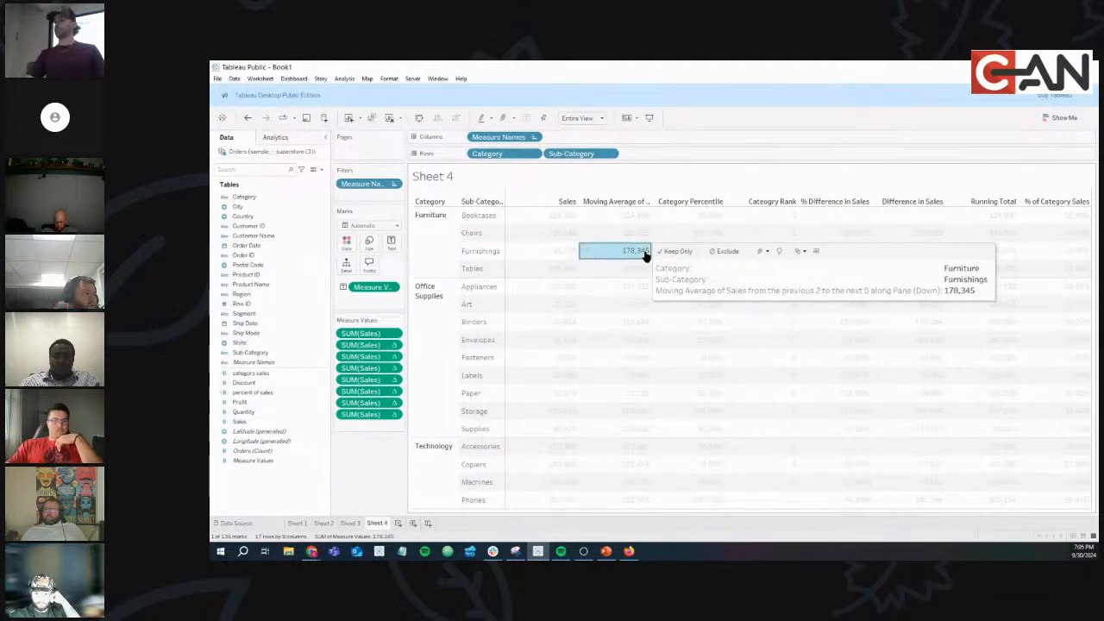
pyautogui.click(552, 268)
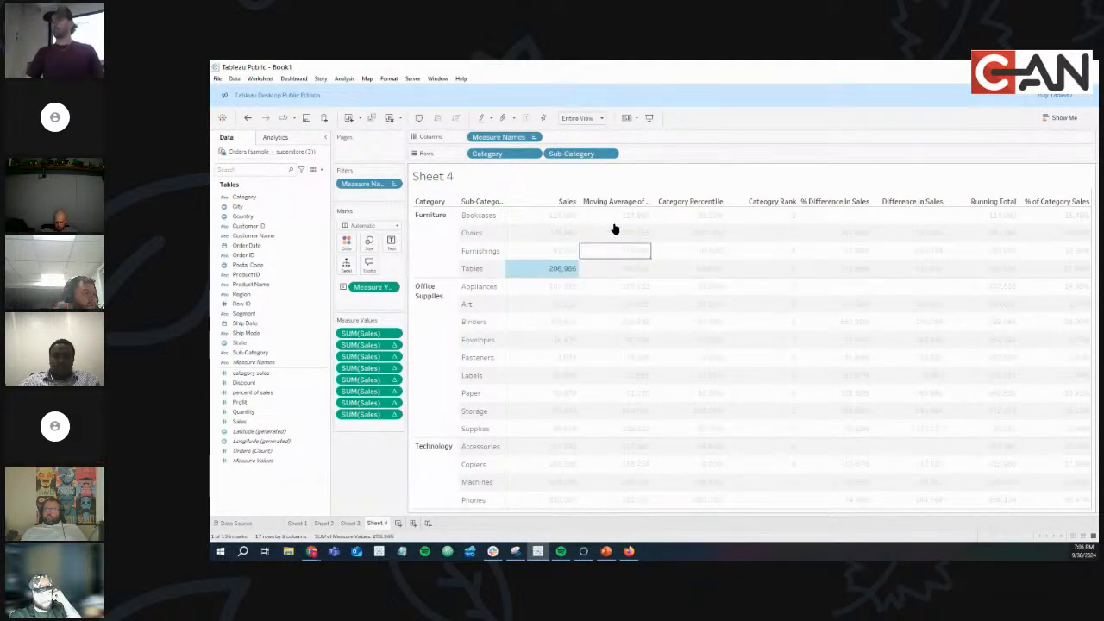
pyautogui.click(625, 270)
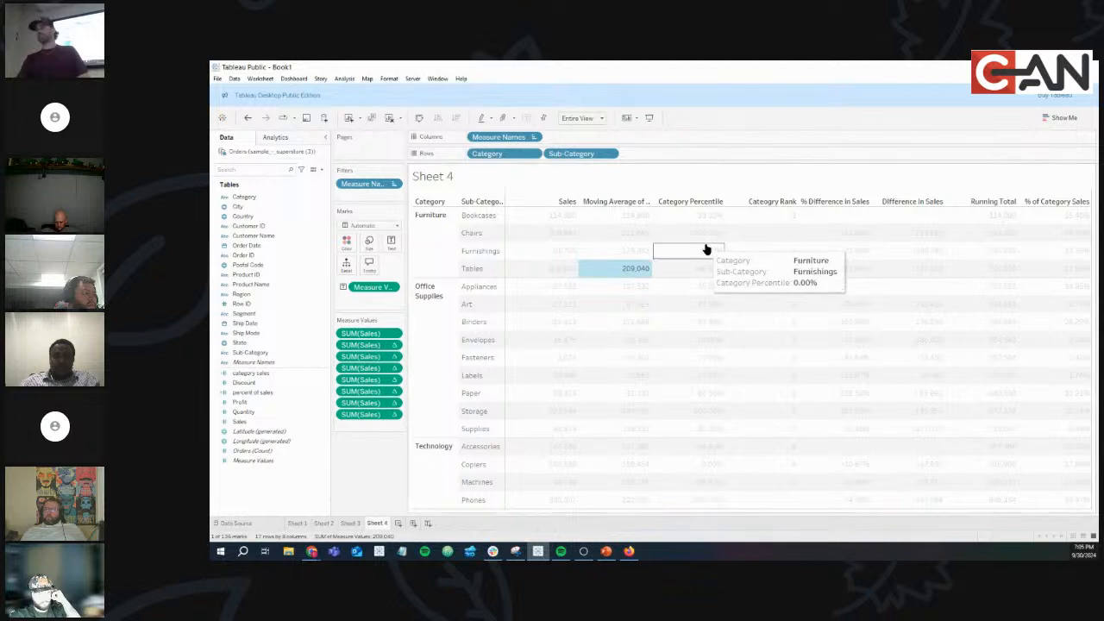
pyautogui.click(552, 289)
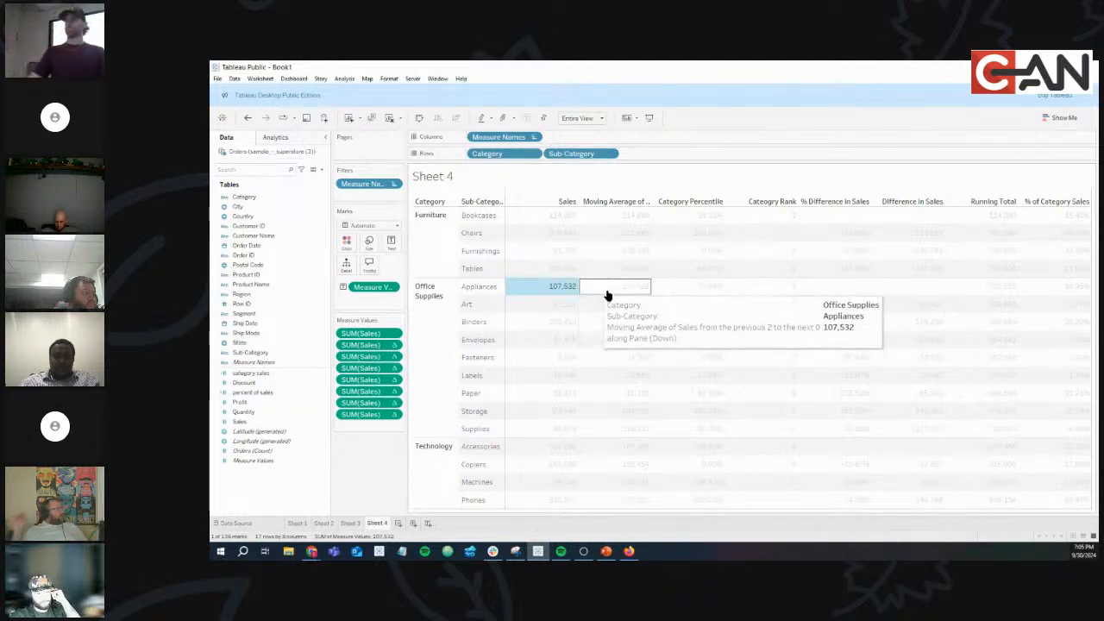
pyautogui.click(605, 203)
pyautogui.rightClick(605, 204)
pyautogui.click(629, 269)
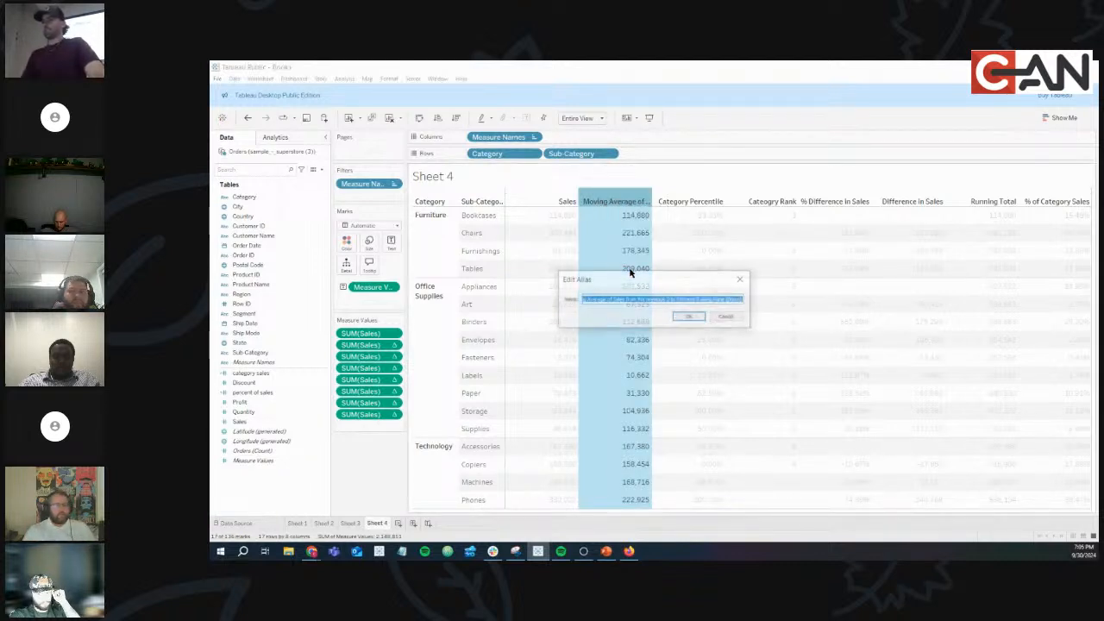
pyautogui.write('Mov')
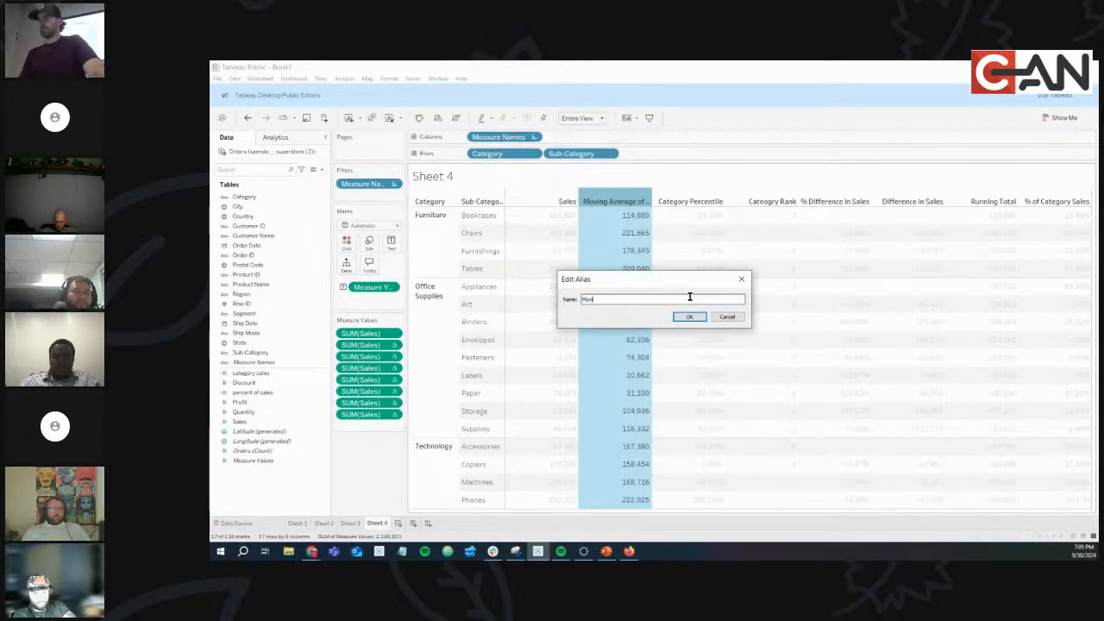
pyautogui.write('ing Average')
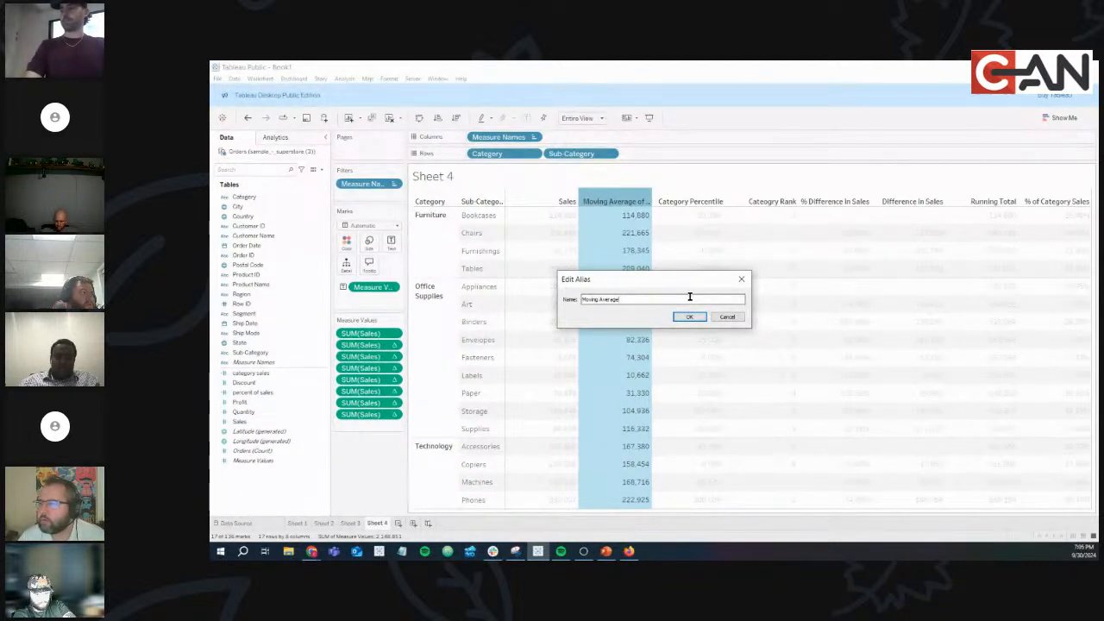
pyautogui.write('tegory Sales')
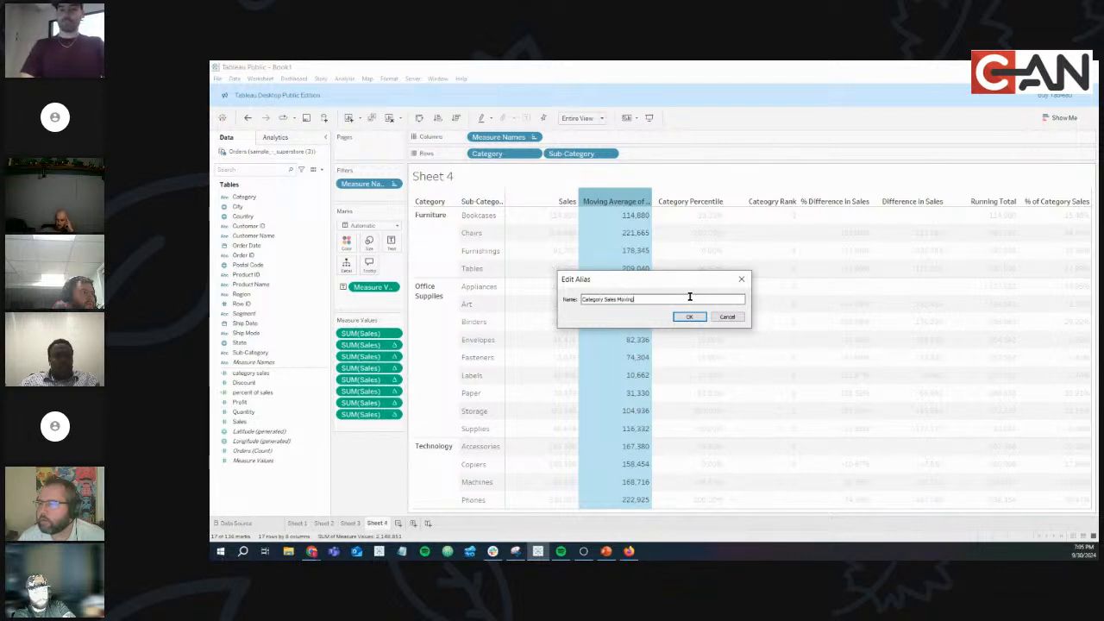
pyautogui.click(689, 316)
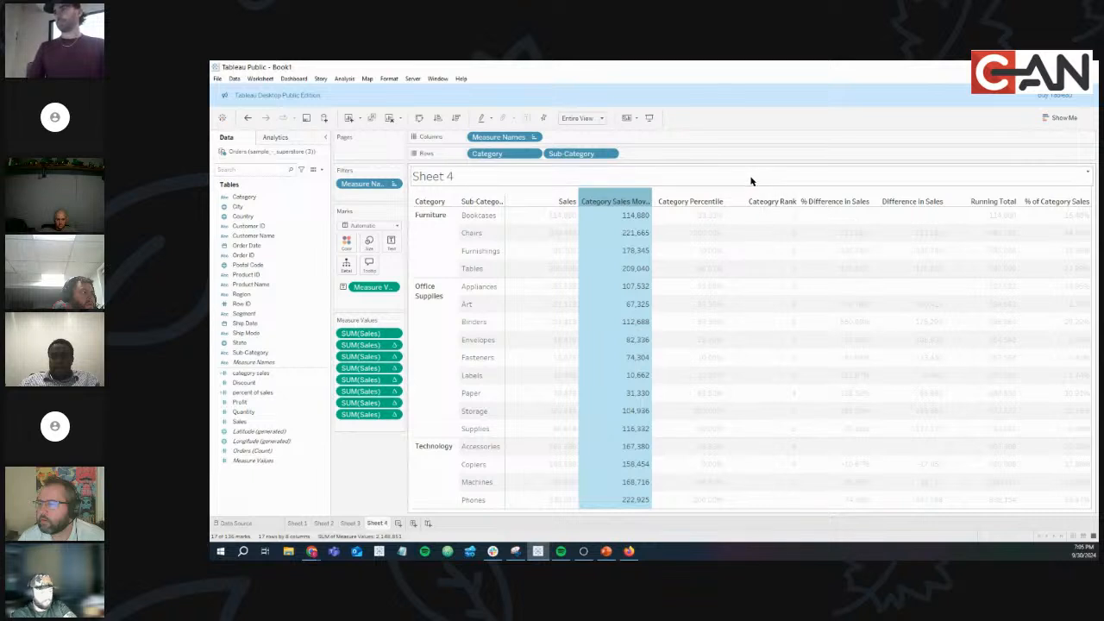
pyautogui.click(608, 203)
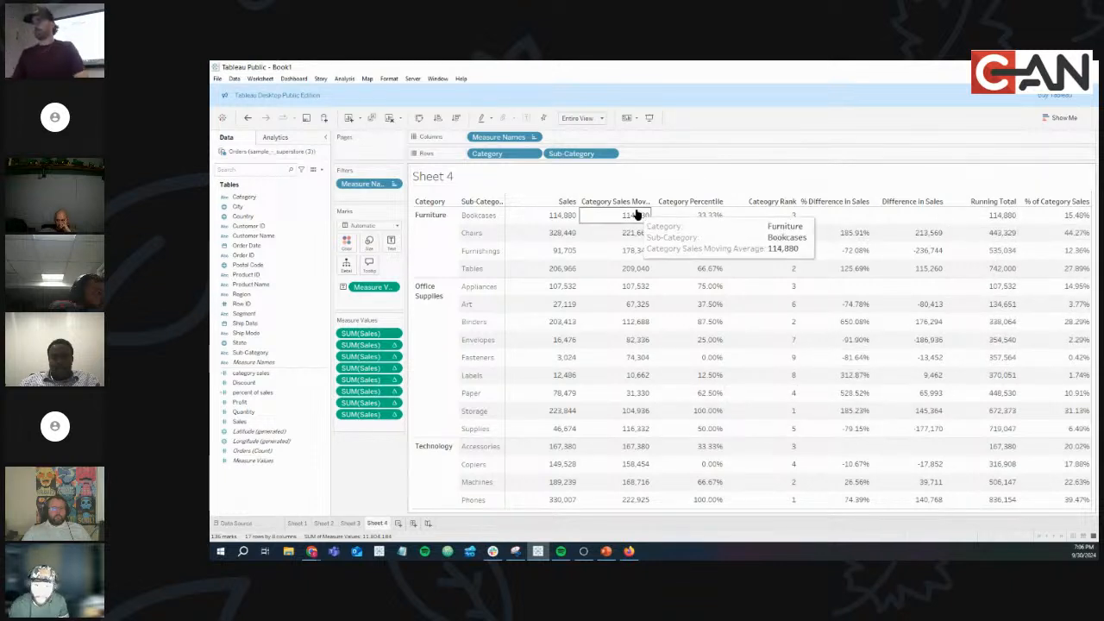
# On a new Sheet 5, plot SUM(Sales) as a line over continuous Month of Order Date.
pyautogui.click(398, 523)
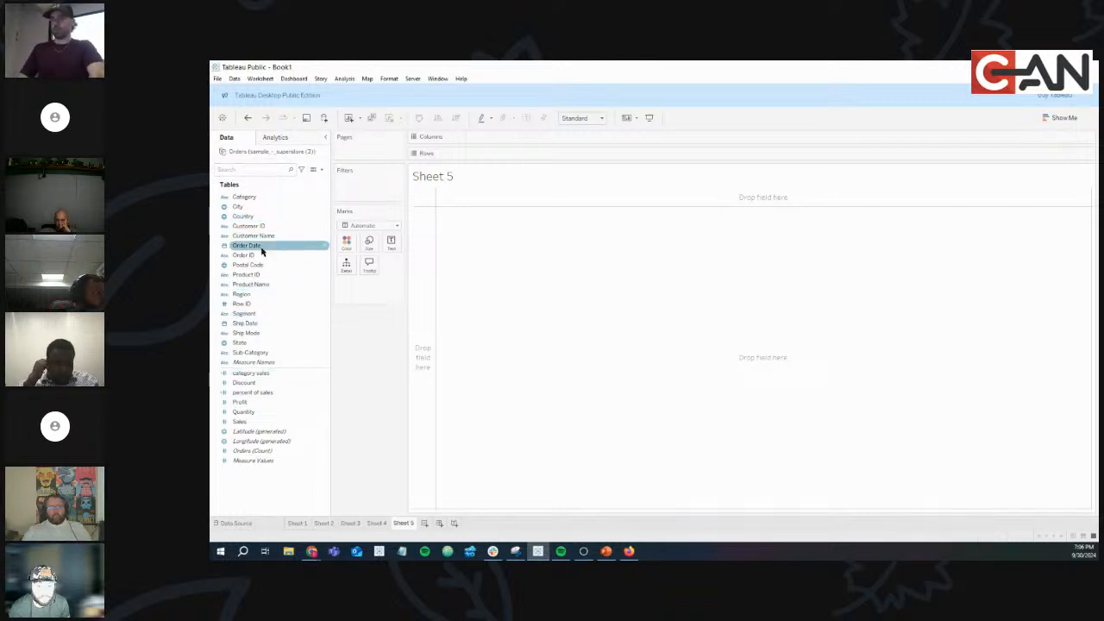
pyautogui.moveTo(259, 246); pyautogui.dragTo(513, 142)
pyautogui.click(535, 137)
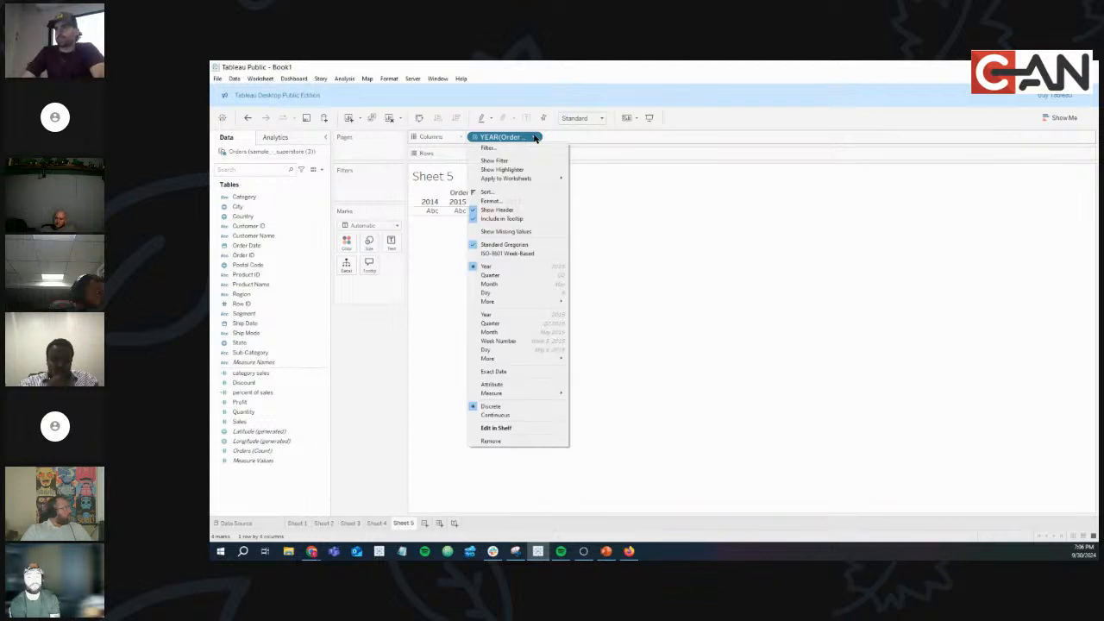
pyautogui.click(519, 332)
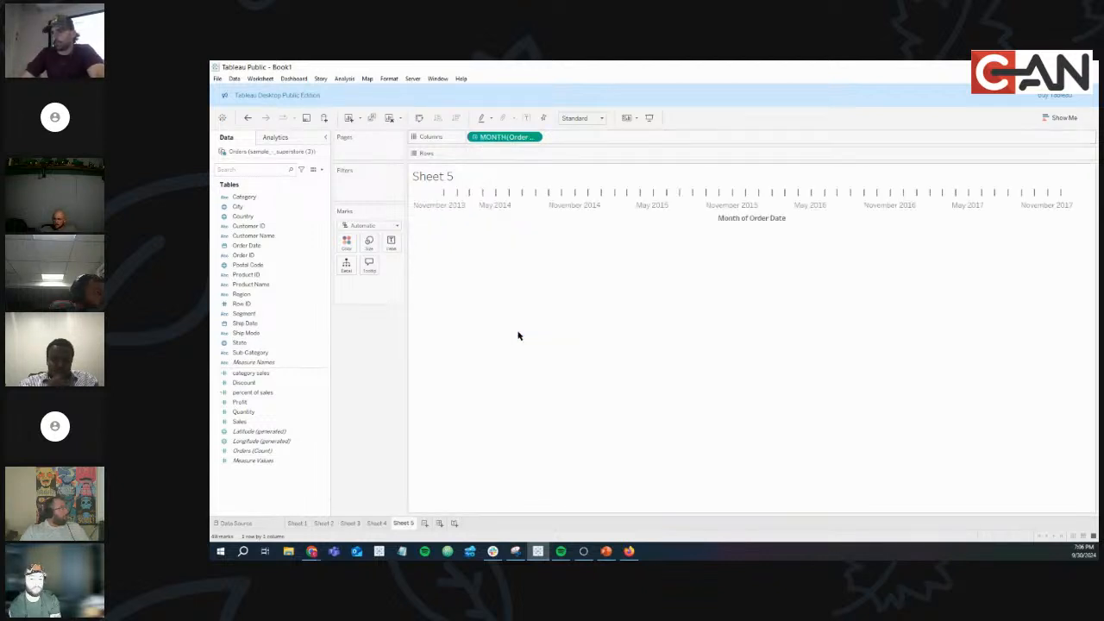
pyautogui.moveTo(254, 422); pyautogui.dragTo(503, 156)
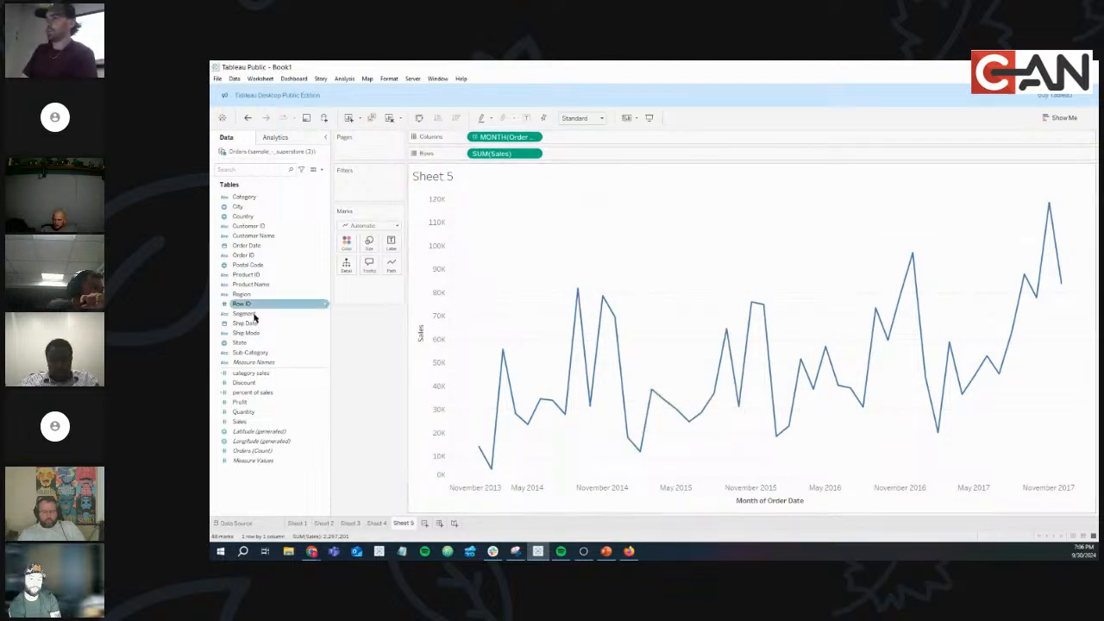
# Add a second Sales pane set to Running Total, then a third plain Sales pane on Rows.
pyautogui.click(254, 421)
pyautogui.moveTo(254, 421); pyautogui.dragTo(613, 156)
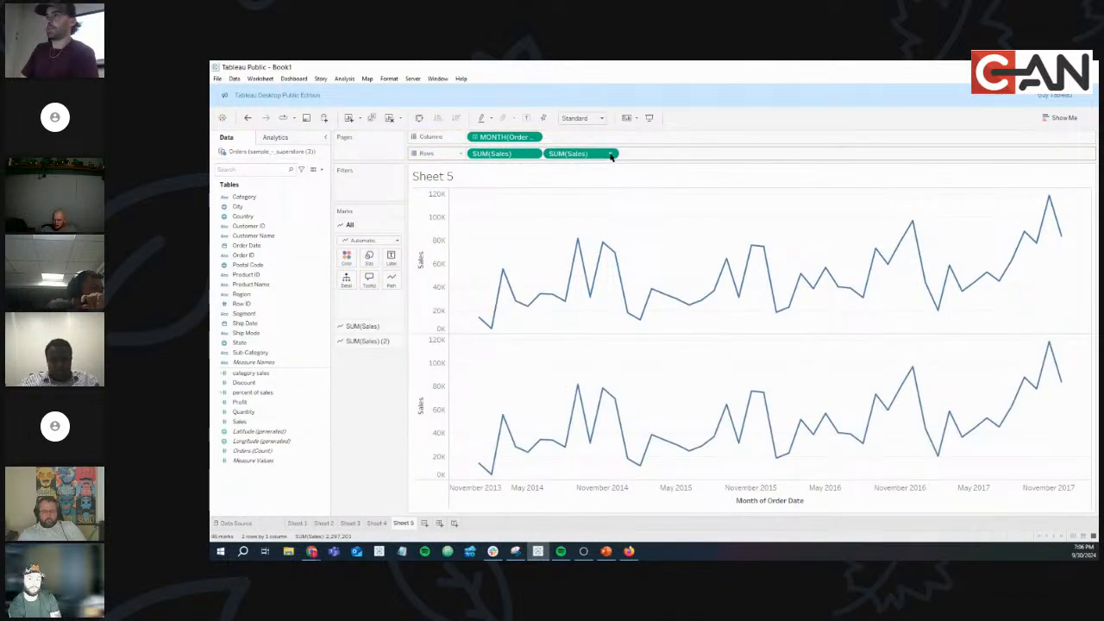
pyautogui.click(610, 155)
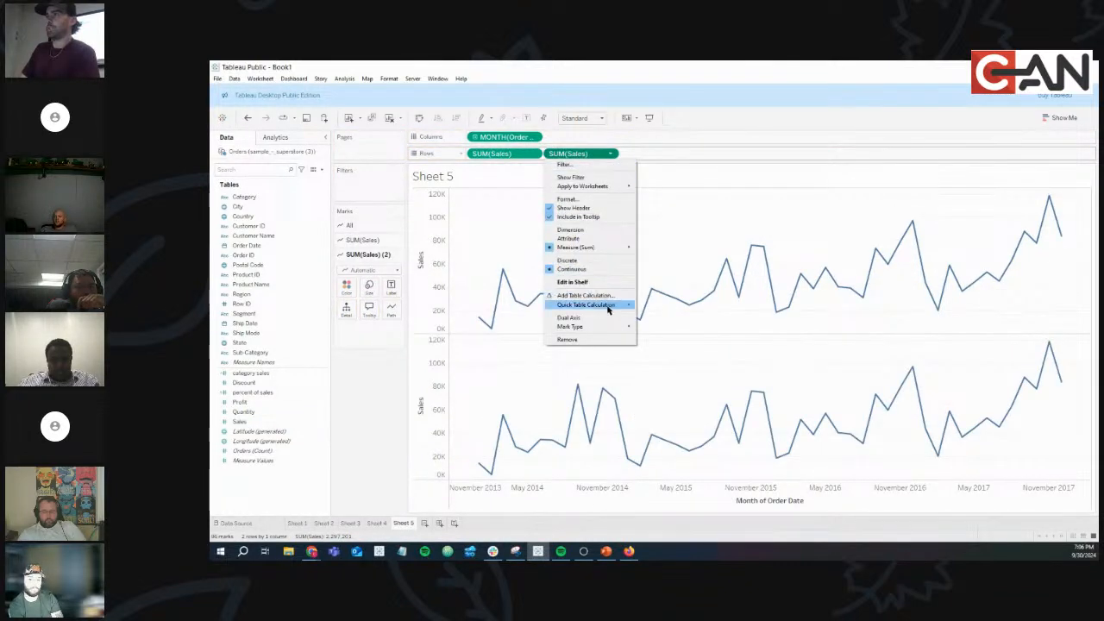
pyautogui.moveTo(608, 307)
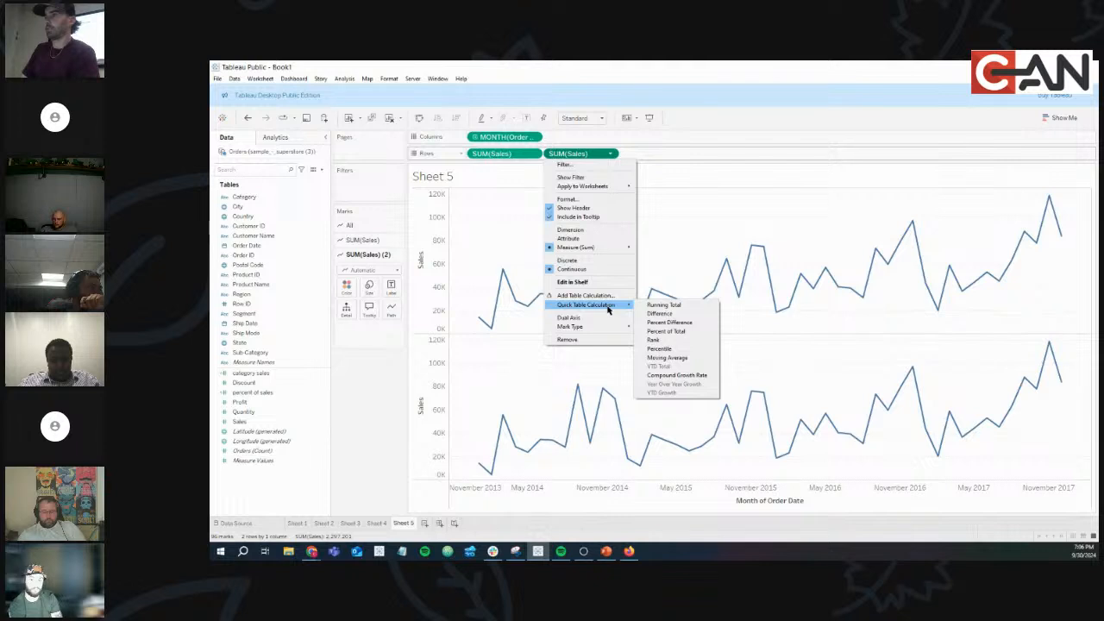
pyautogui.click(652, 307)
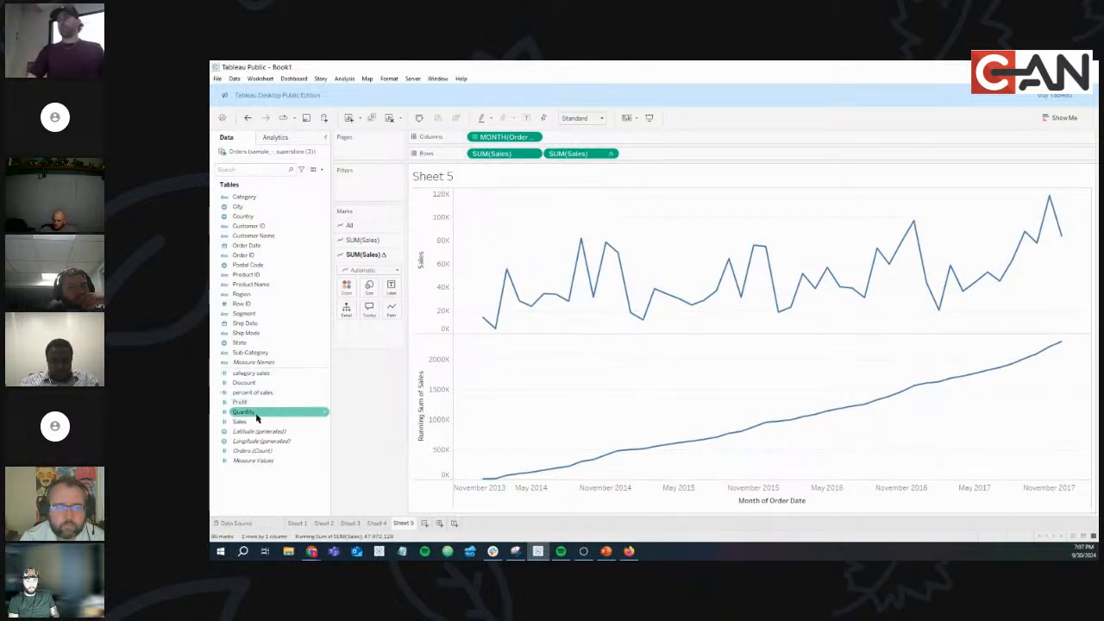
pyautogui.moveTo(249, 422); pyautogui.dragTo(677, 156)
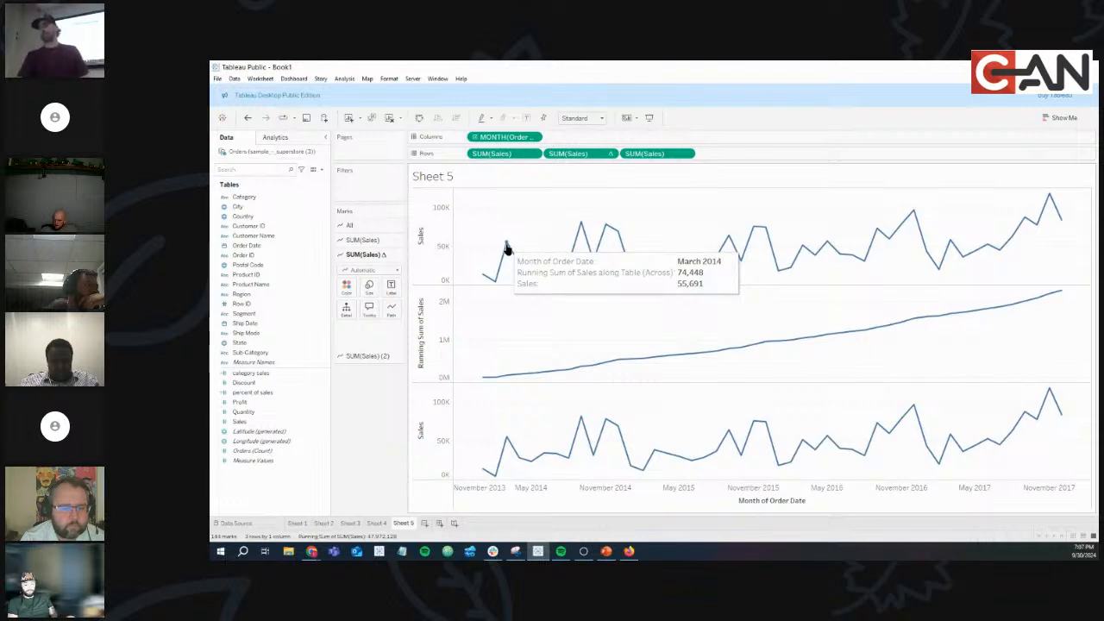
# Turn the third Sales pane into a Moving Average quick table calculation.
pyautogui.moveTo(497, 286)
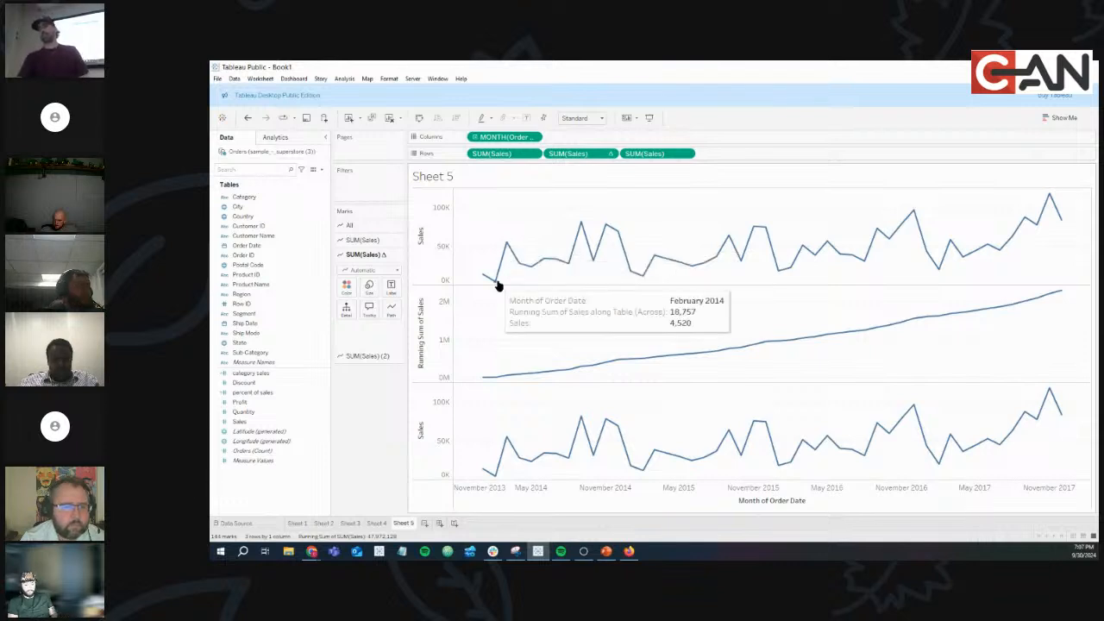
pyautogui.click(685, 154)
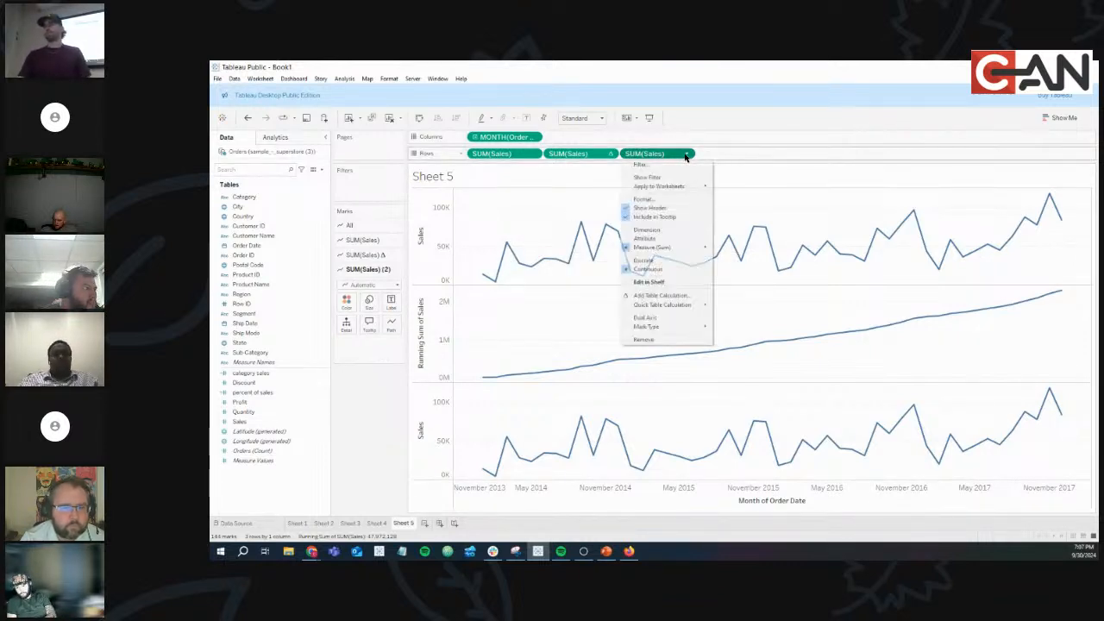
pyautogui.moveTo(690, 305)
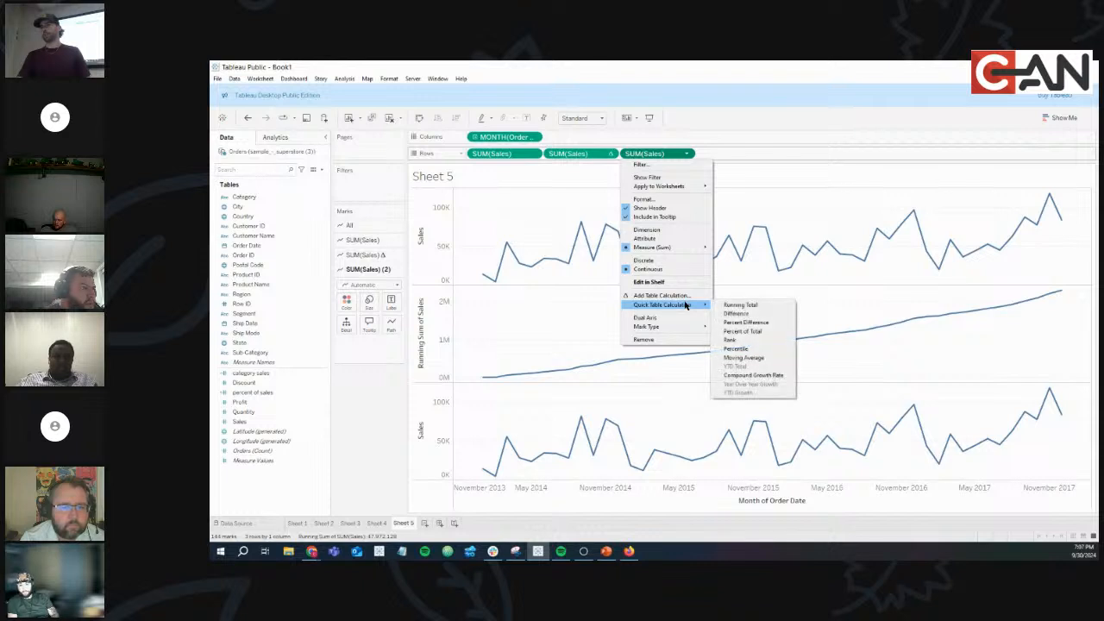
pyautogui.click(762, 356)
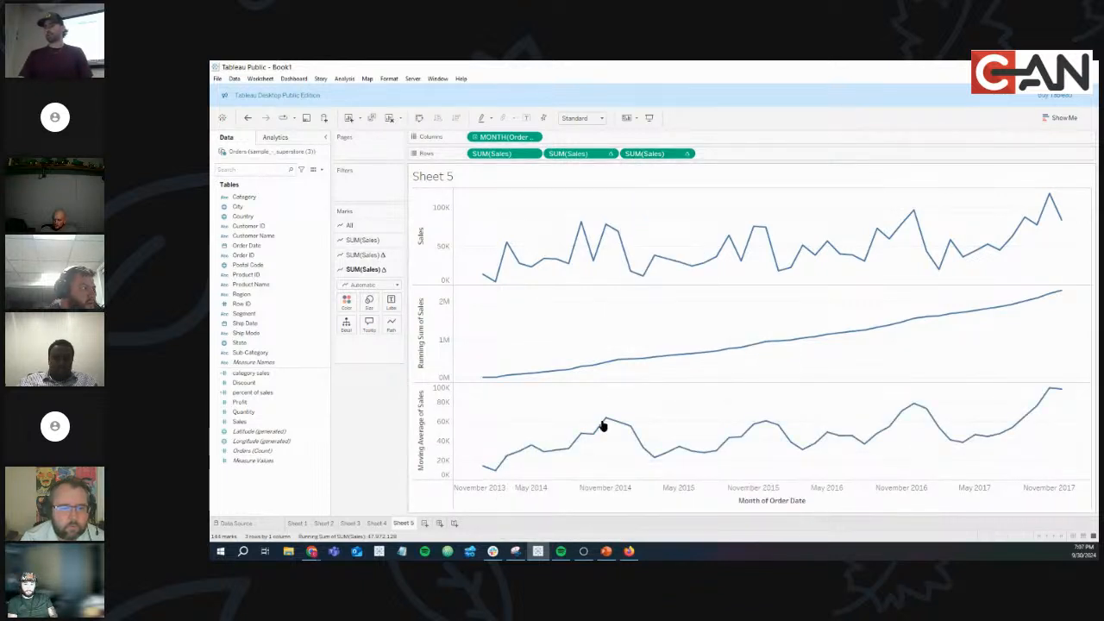
# Select and then clear a run of moving-average points, then return to the Quick Table Calcs slide.
pyautogui.moveTo(622, 428)
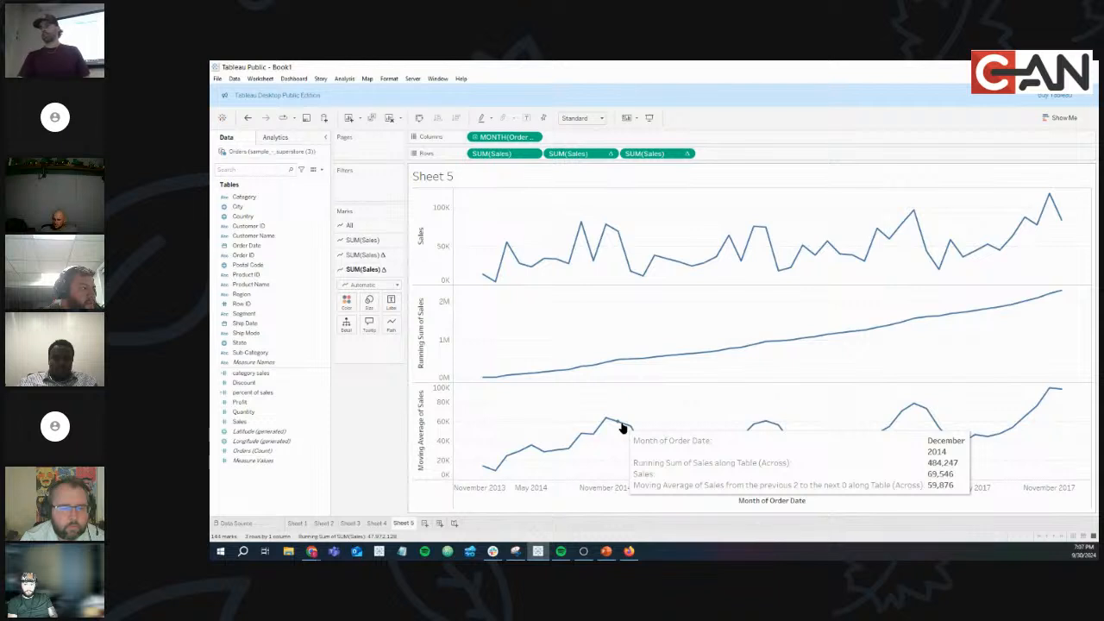
pyautogui.moveTo(721, 448)
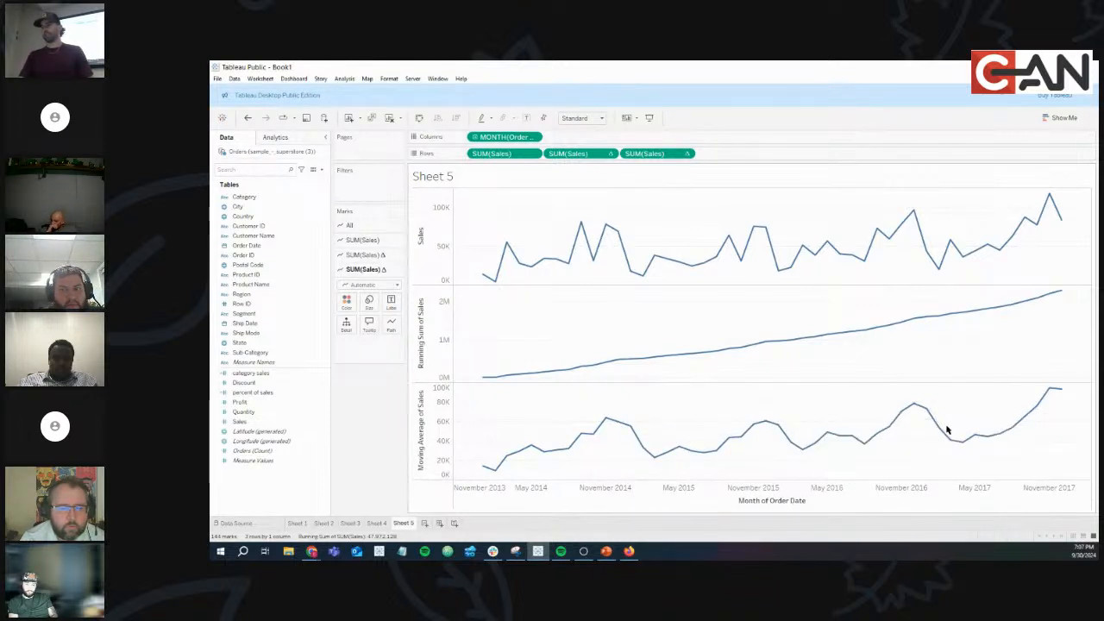
pyautogui.moveTo(1063, 393)
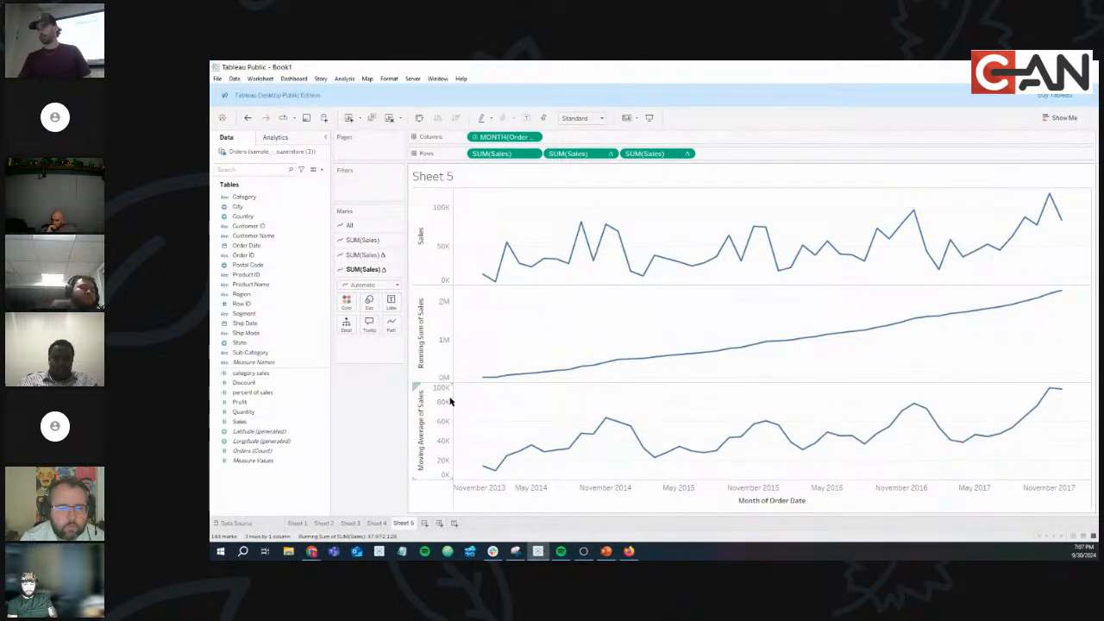
pyautogui.moveTo(472, 419); pyautogui.dragTo(1069, 454)
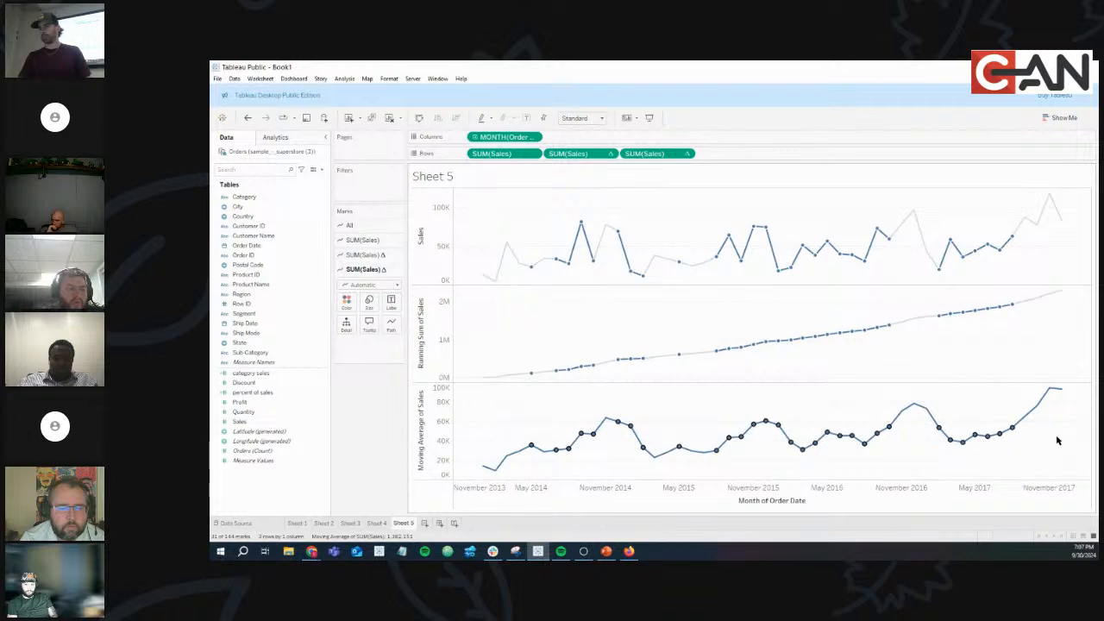
pyautogui.click(1052, 443)
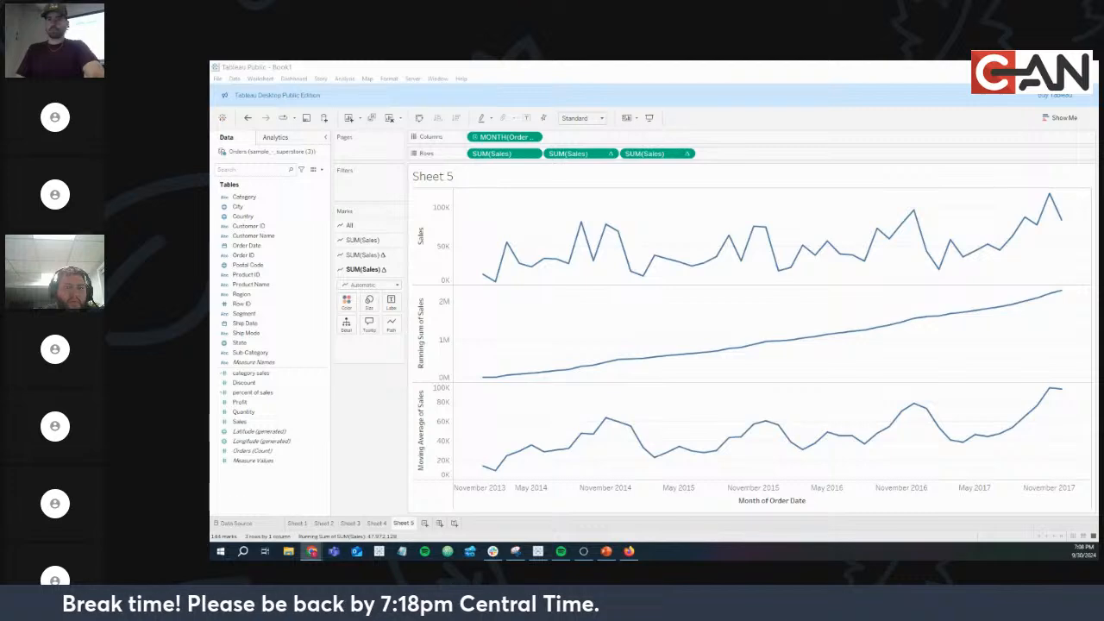
pyautogui.click(606, 551)
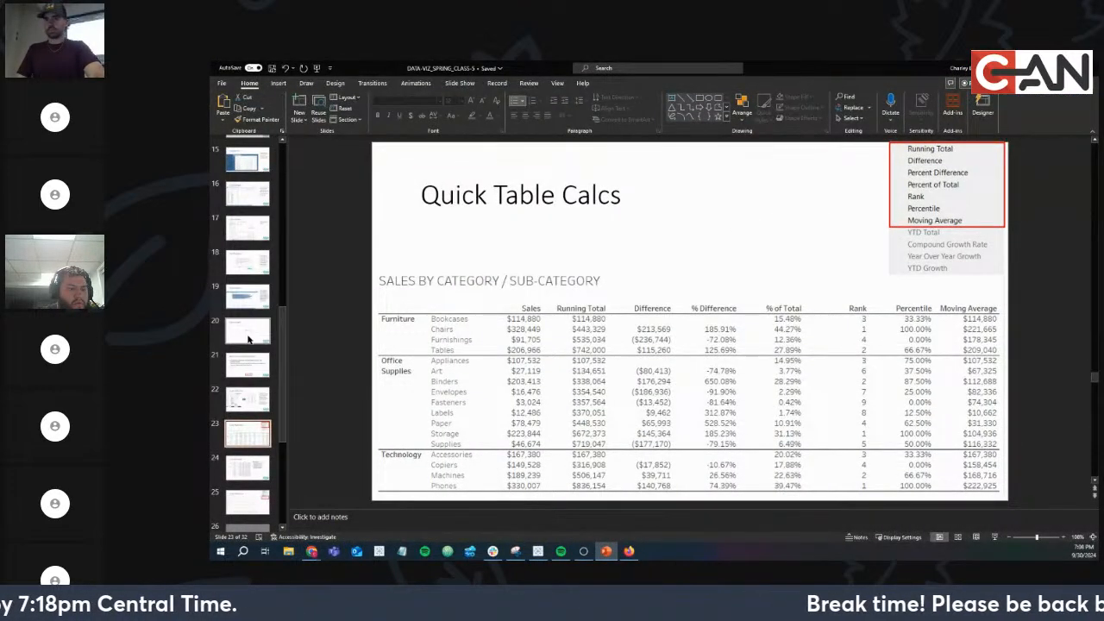
# Put the slides away, return to the Sheet 4 table, and launch File Explorer with Win+E.
pyautogui.moveTo(780, 72); pyautogui.dragTo(211, 233)
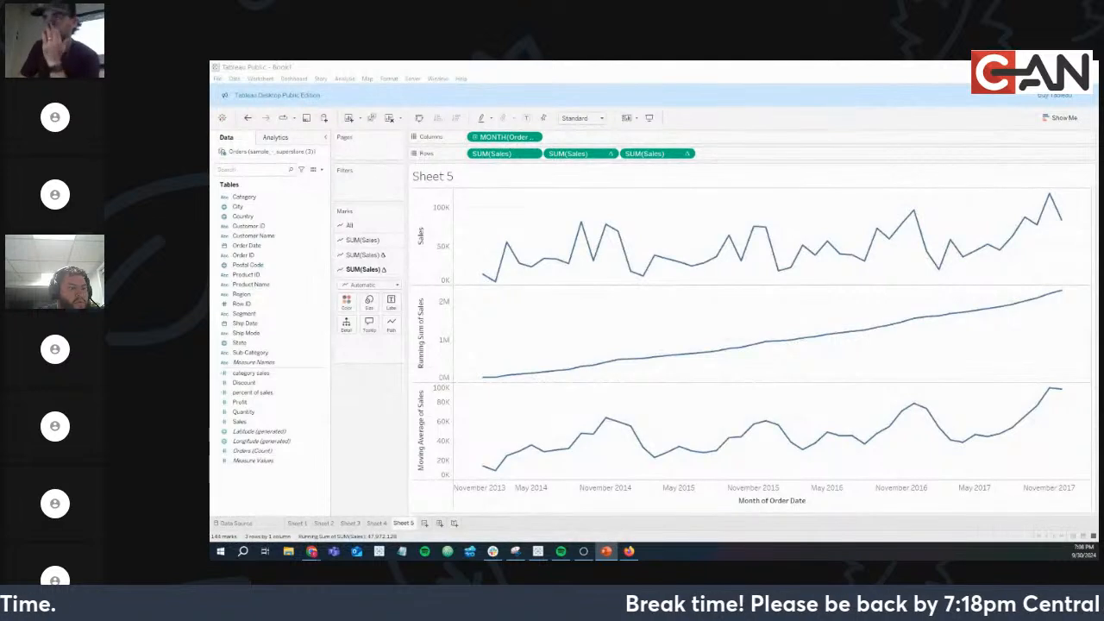
pyautogui.click(375, 523)
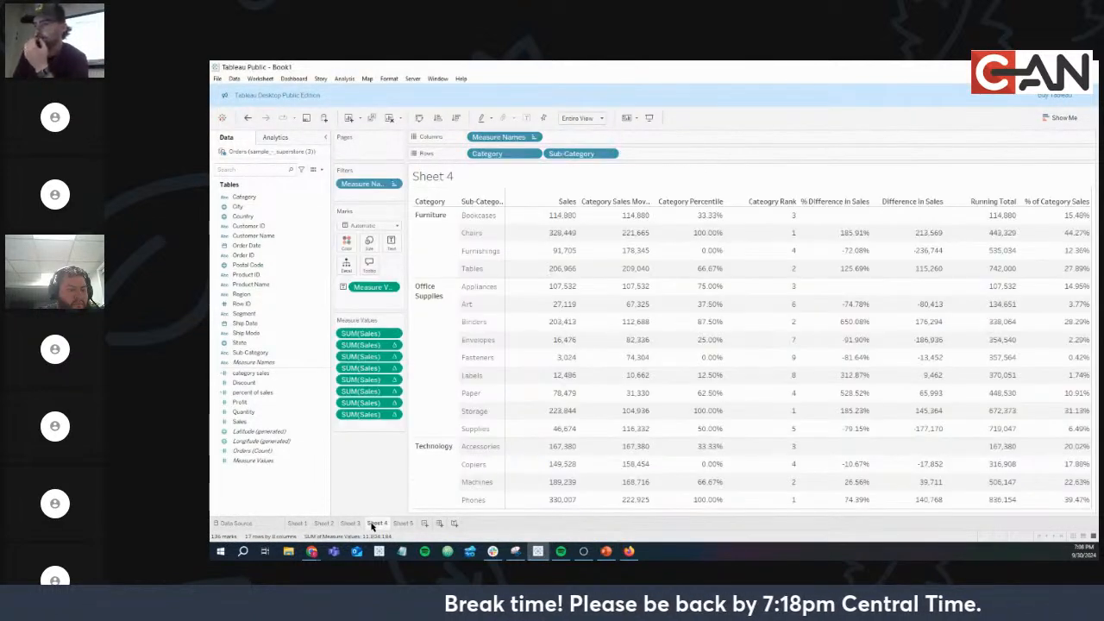
pyautogui.hotkey('alt', 'Tab')
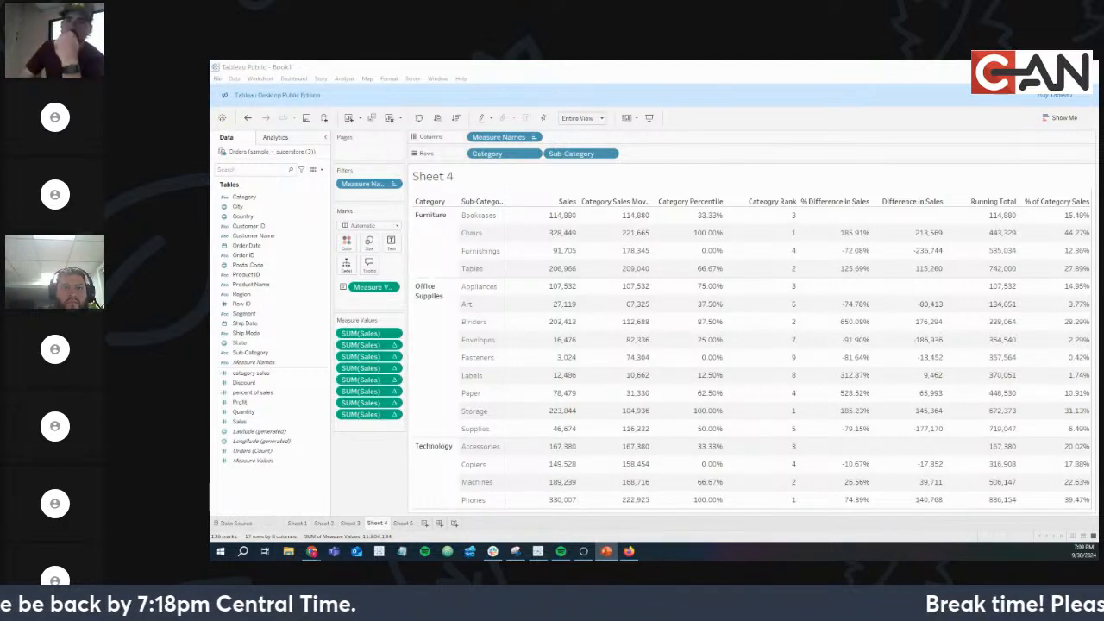
pyautogui.hotkey('alt', 'Tab')
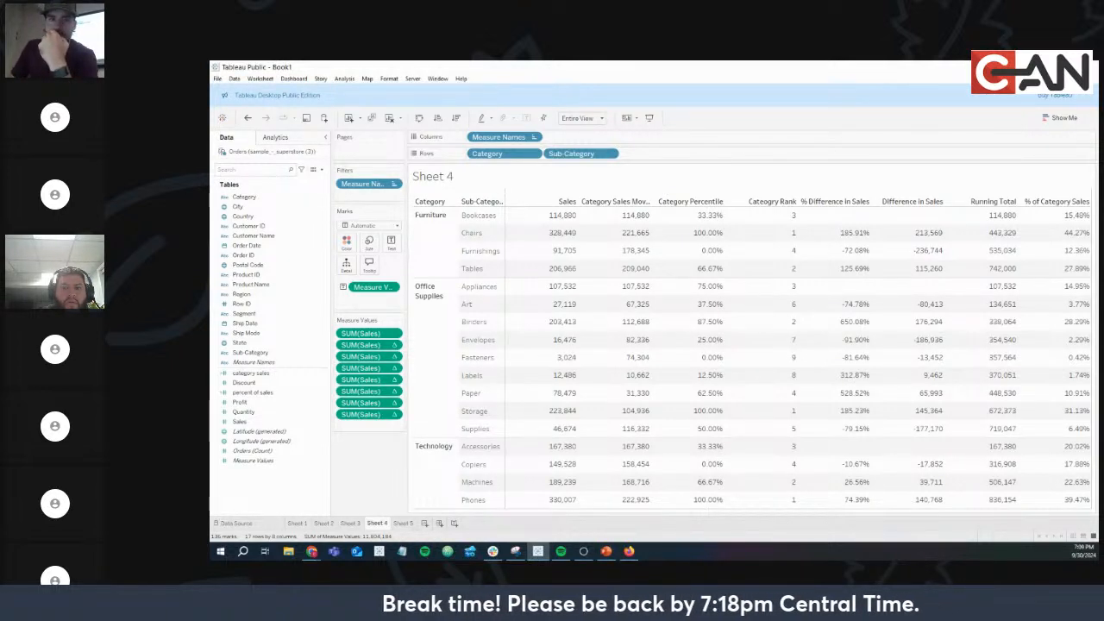
pyautogui.hotkey('alt', 'Tab')
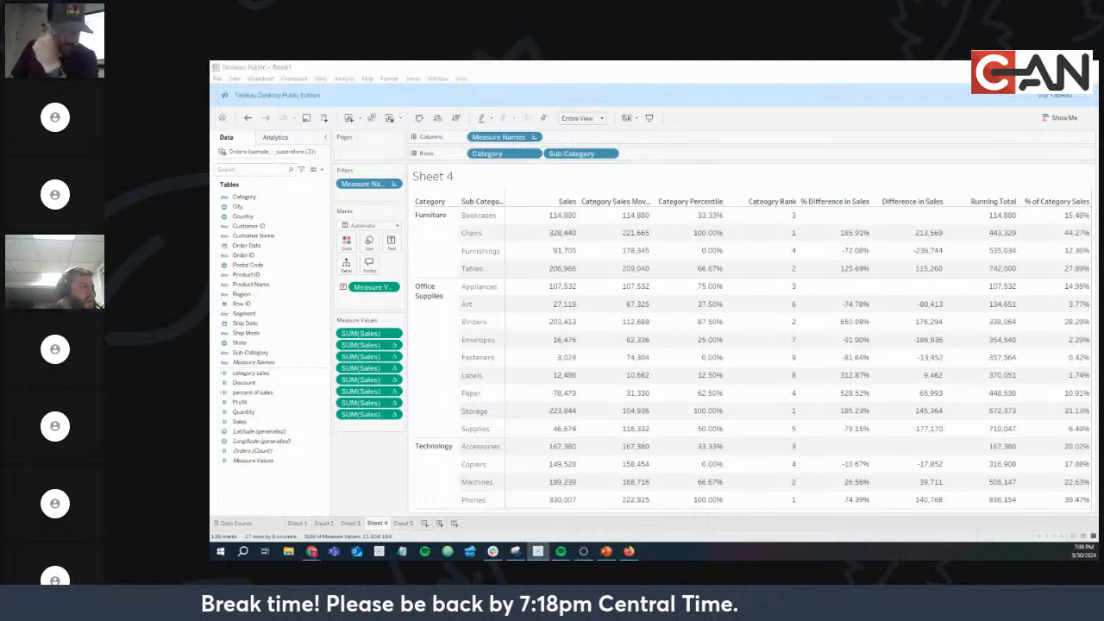
pyautogui.press('super+e')
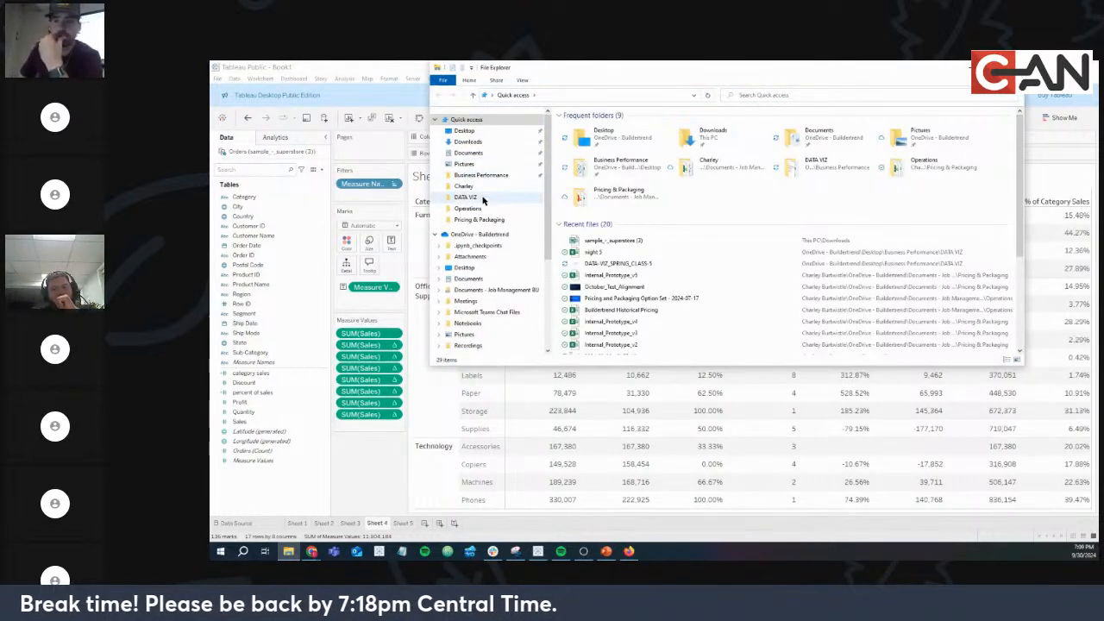
# Open the DATA VIZ folder and move the Explorer window aside to reveal Tableau.
pyautogui.click(470, 196)
pyautogui.moveTo(741, 73); pyautogui.dragTo(113, 71)
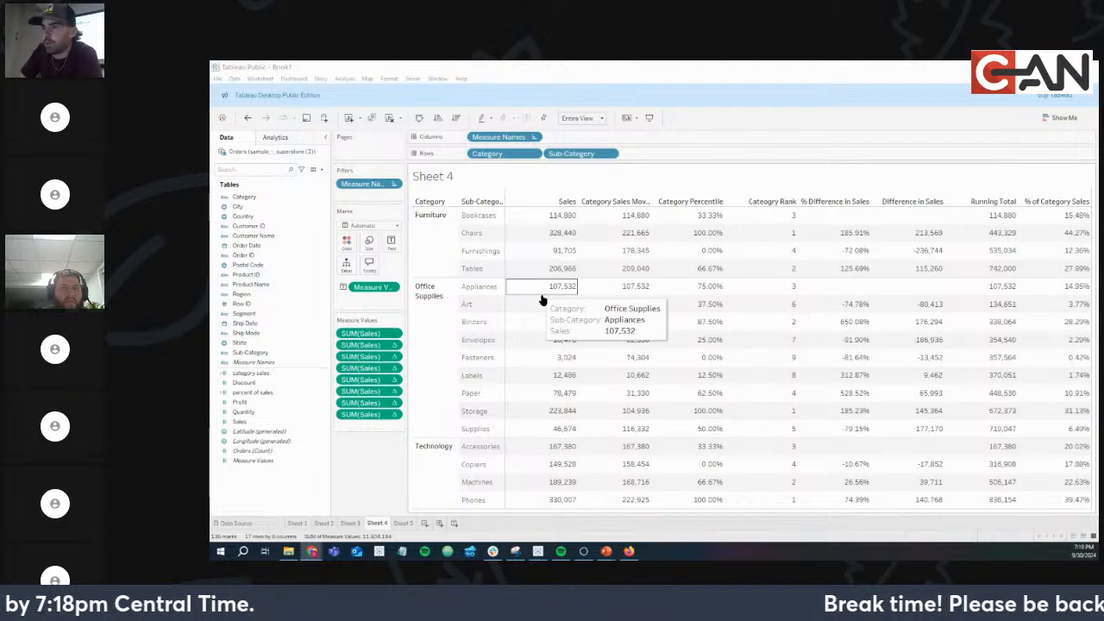
# Create a new sheet with Category and Sub-Category on Rows.
pyautogui.click(424, 524)
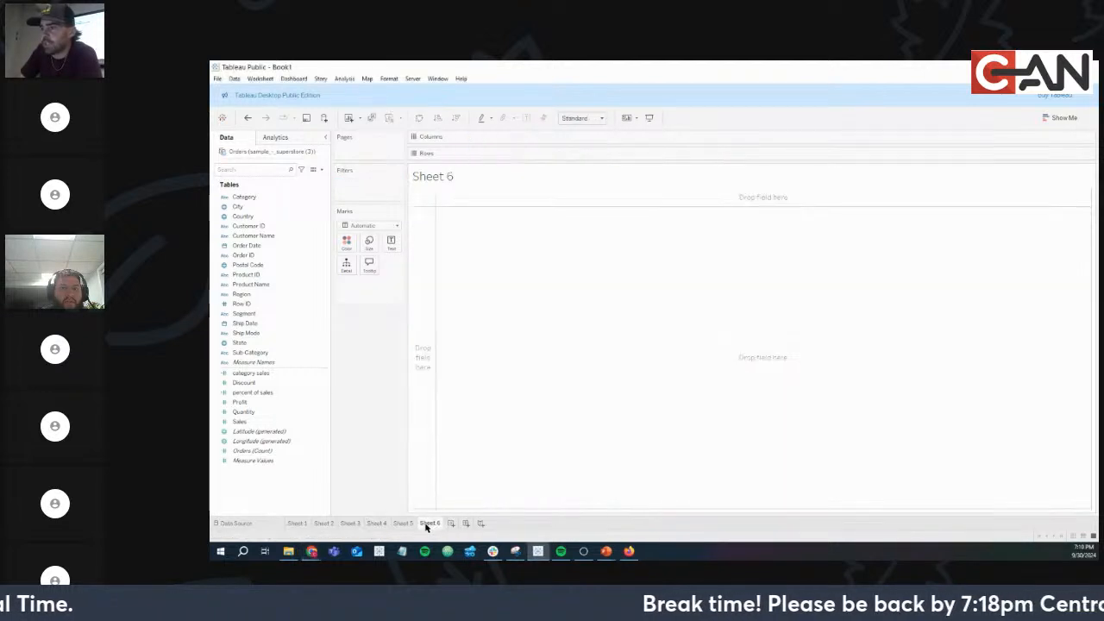
pyautogui.moveTo(250, 197); pyautogui.dragTo(462, 161)
pyautogui.moveTo(493, 159); pyautogui.dragTo(491, 156)
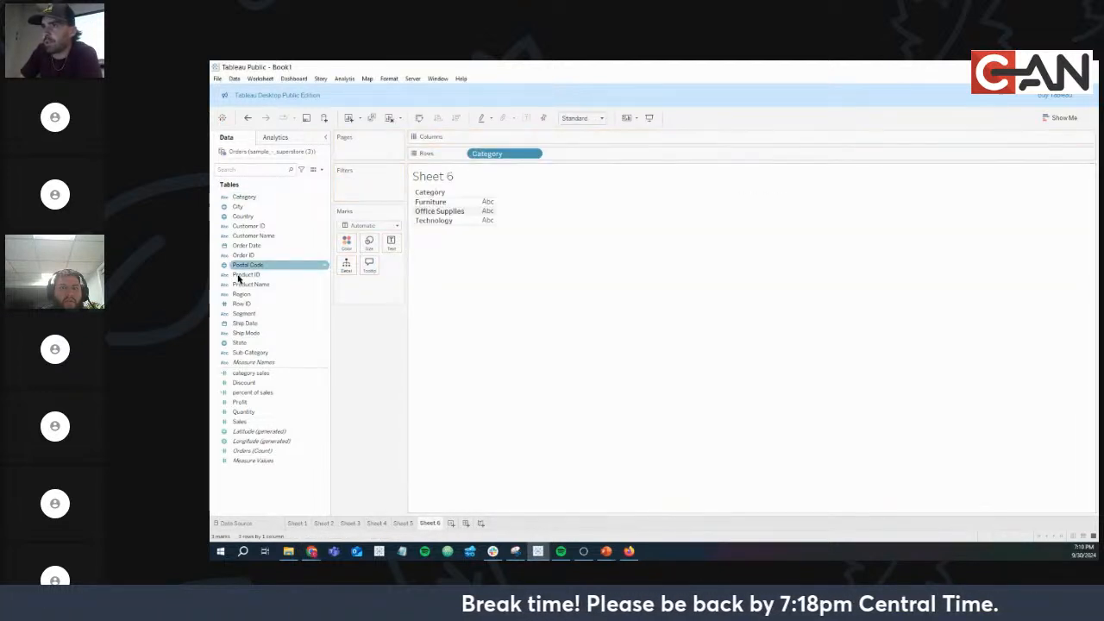
pyautogui.moveTo(256, 353); pyautogui.dragTo(596, 155)
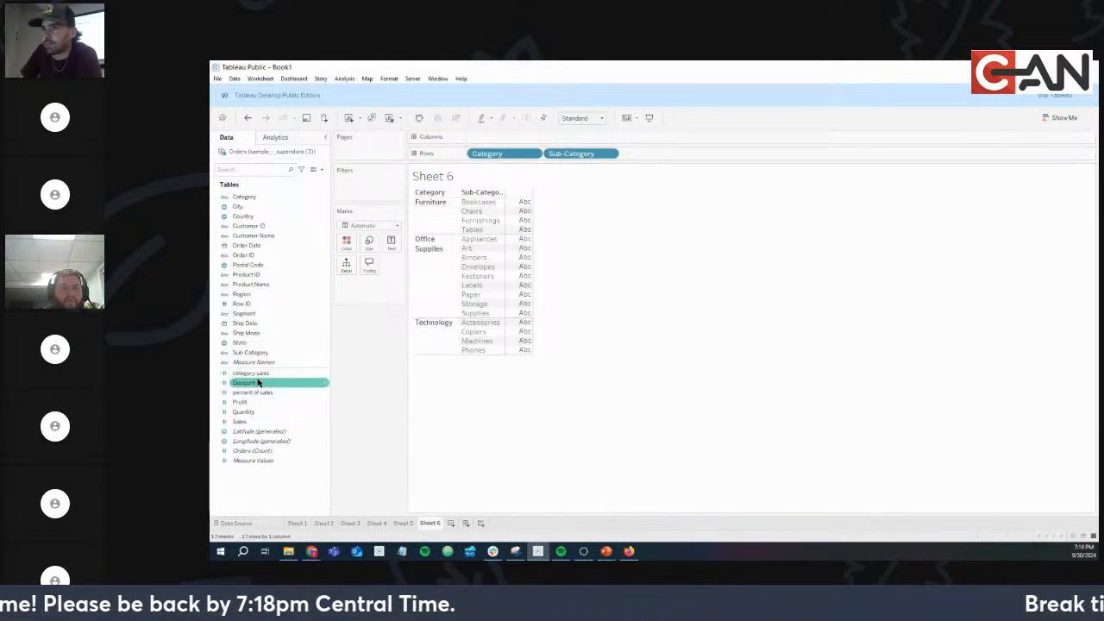
# Add Discount, Profit, Quantity and Sales to the Text mark of the table.
pyautogui.moveTo(259, 382); pyautogui.dragTo(388, 250)
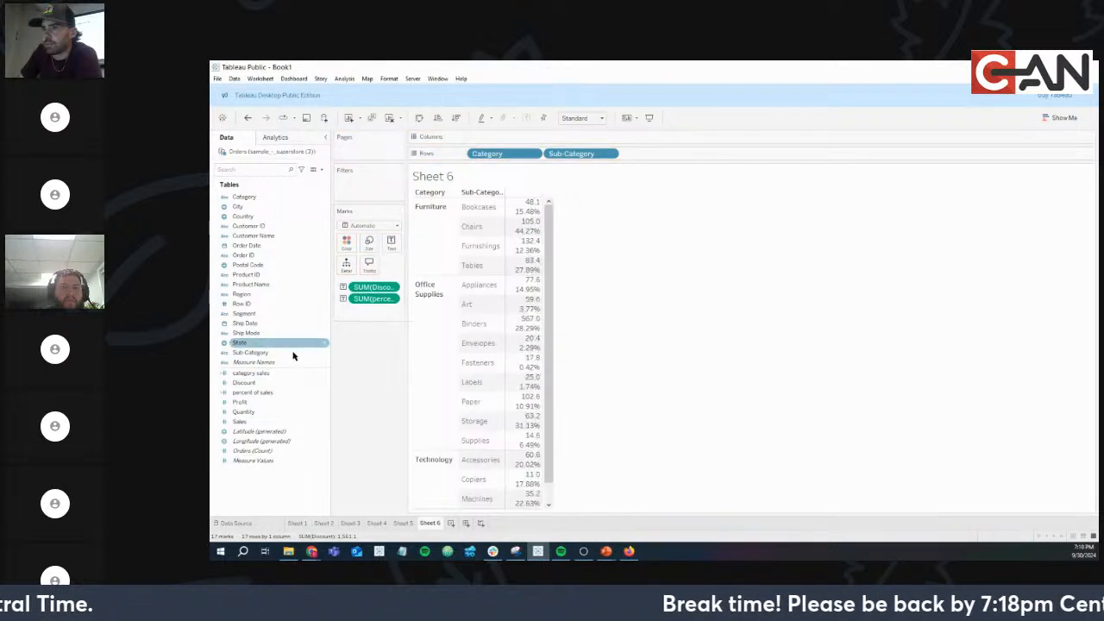
pyautogui.moveTo(262, 402); pyautogui.dragTo(393, 246)
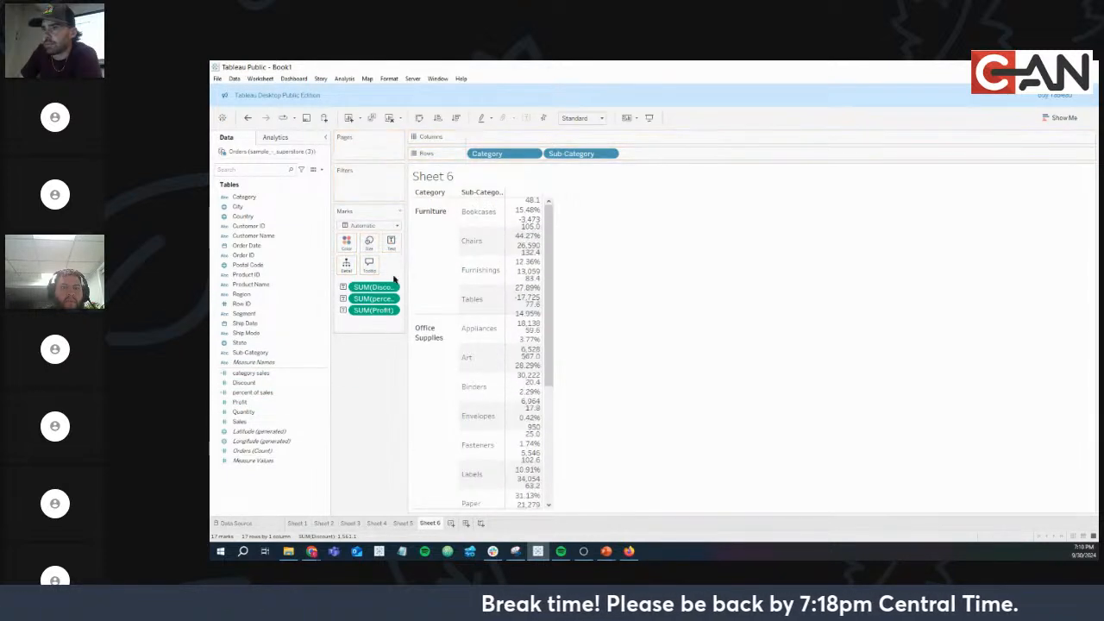
pyautogui.moveTo(264, 410); pyautogui.dragTo(390, 244)
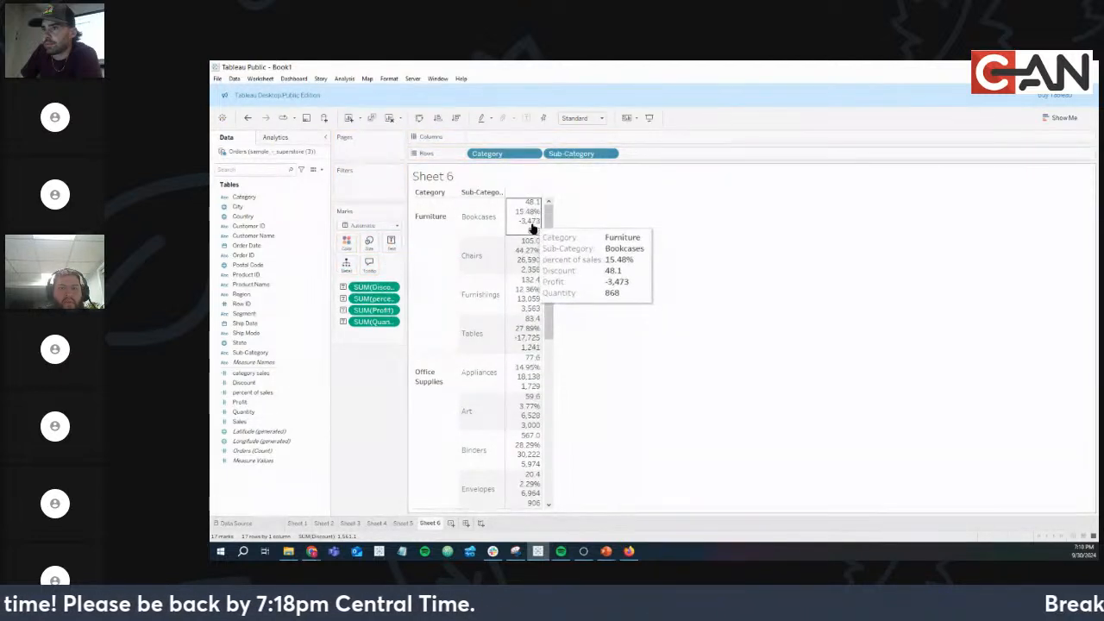
pyautogui.click(250, 422)
pyautogui.moveTo(250, 421); pyautogui.dragTo(390, 243)
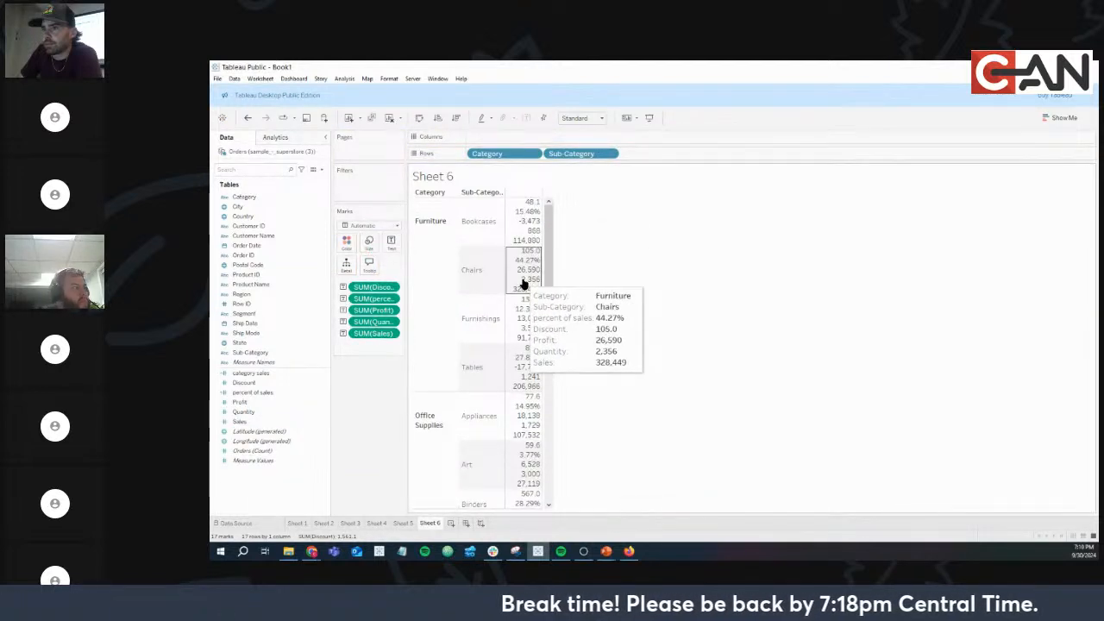
pyautogui.click(1059, 120)
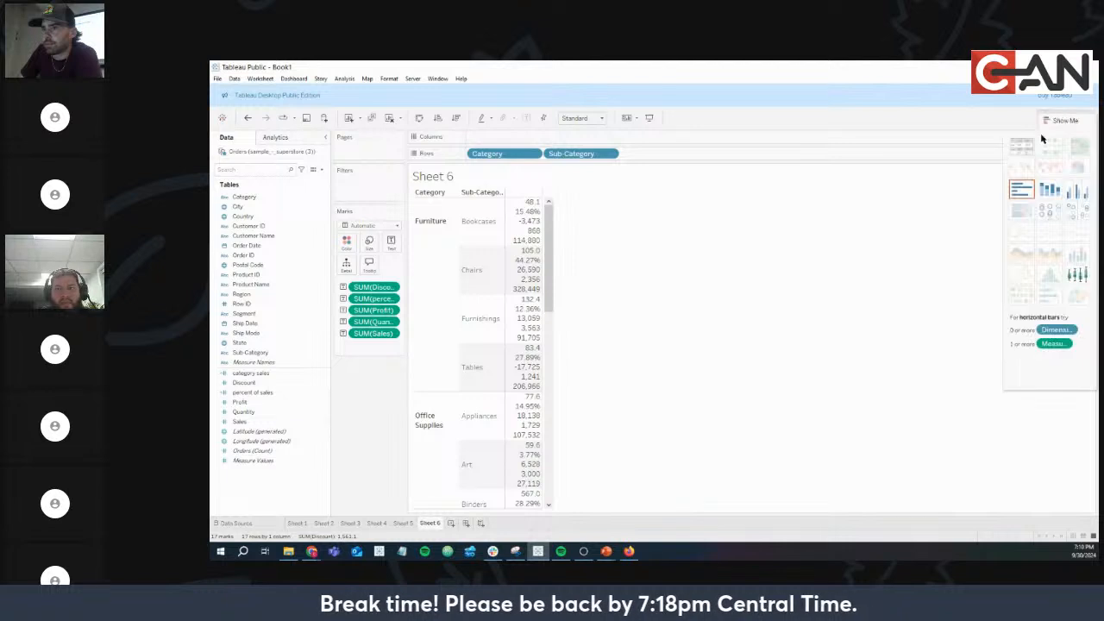
# Apply the Show Me text table so each measure gets its own column.
pyautogui.click(1022, 148)
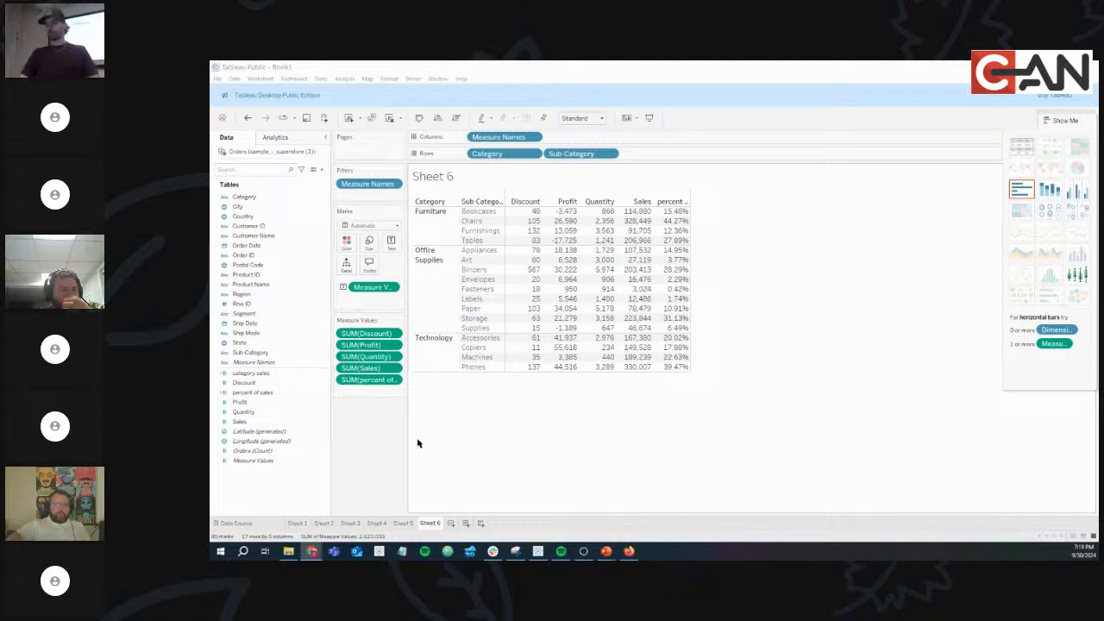
# Dismiss the Quantity pill menu unchanged and add a new blank Sheet 7.
pyautogui.click(395, 356)
pyautogui.moveTo(412, 470)
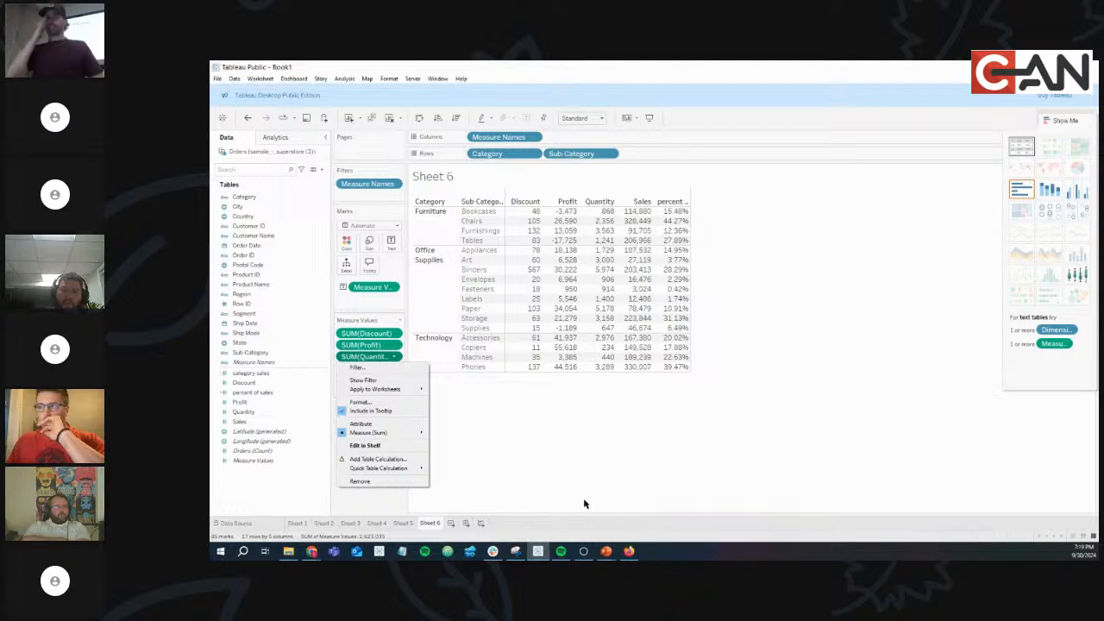
pyautogui.click(807, 447)
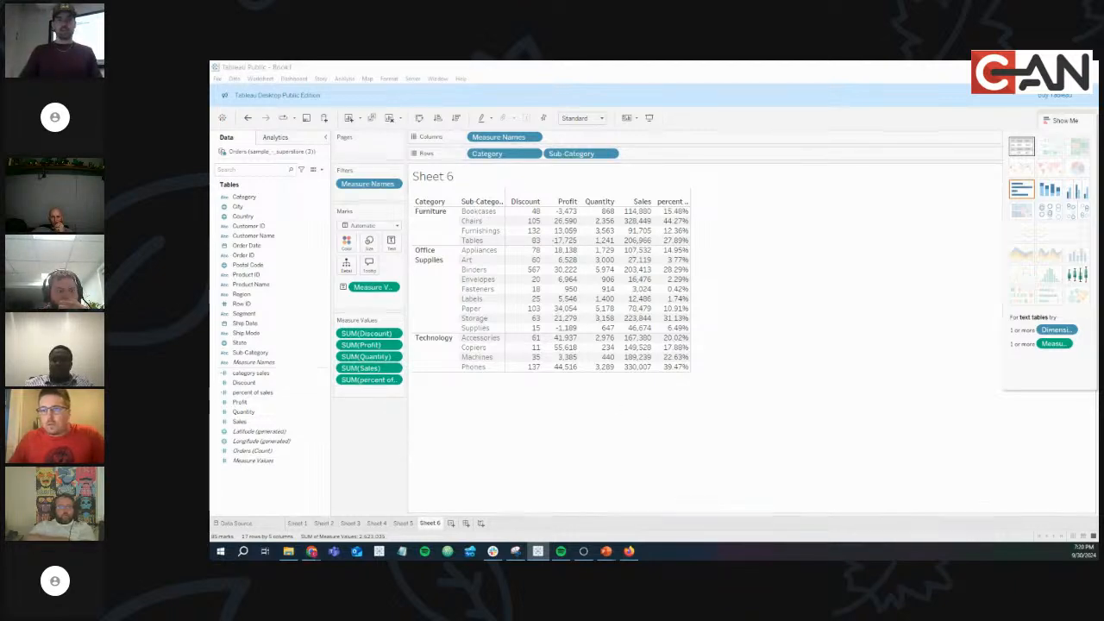
pyautogui.hotkey('alt', 'Tab')
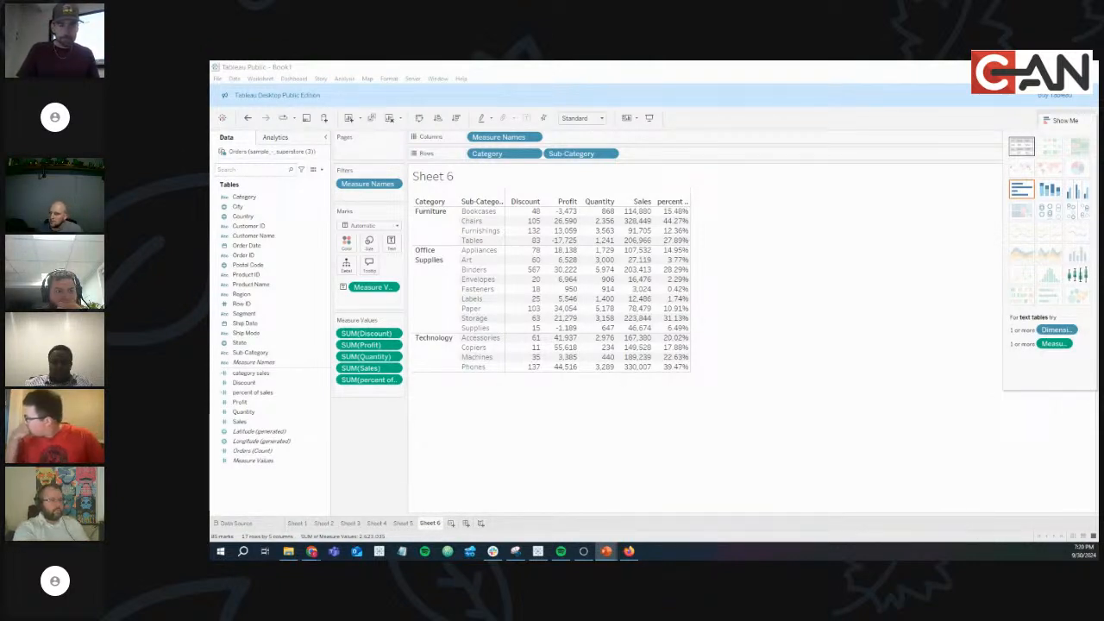
pyautogui.hotkey('alt', 'Tab')
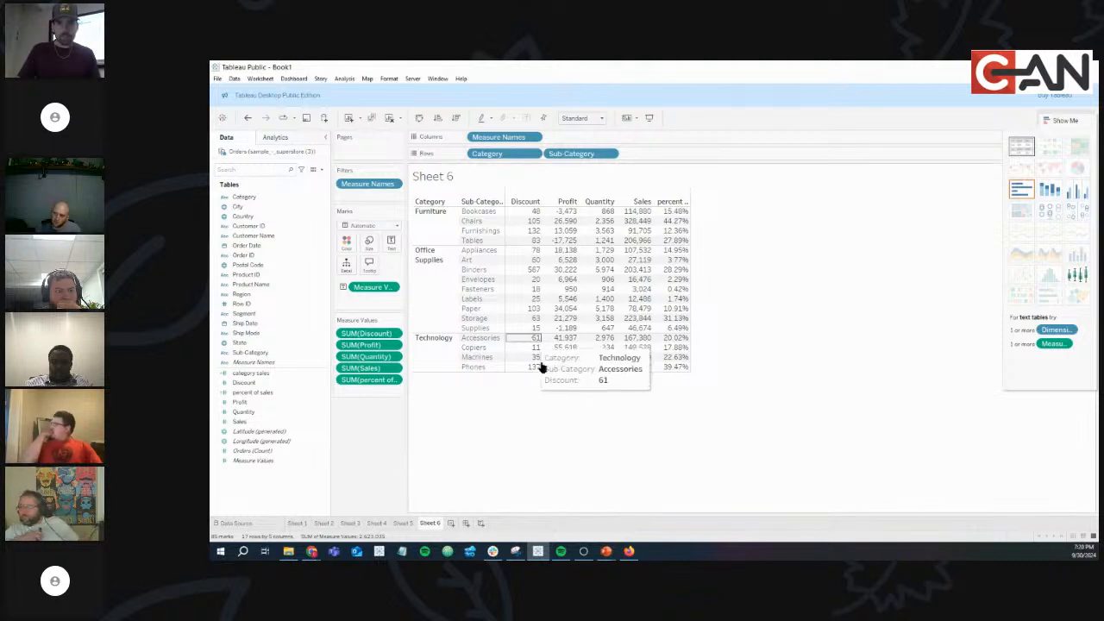
pyautogui.click(449, 524)
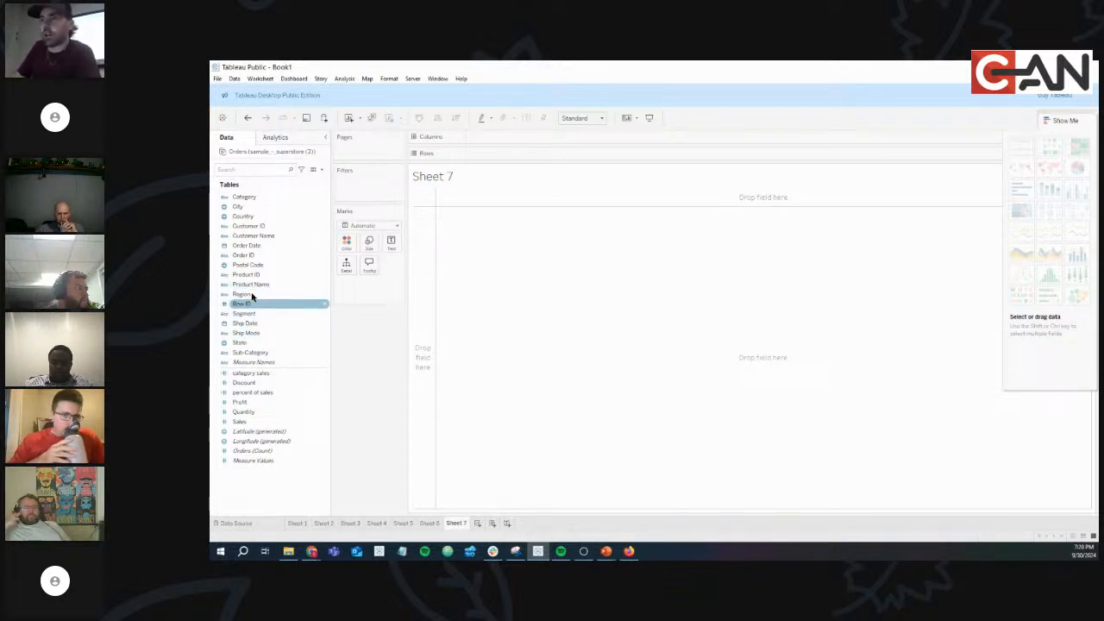
# Put YEAR and MONTH of Order Date on Columns, switching the second level from Quarter.
pyautogui.moveTo(255, 246); pyautogui.dragTo(318, 228)
pyautogui.moveTo(512, 146); pyautogui.dragTo(510, 144)
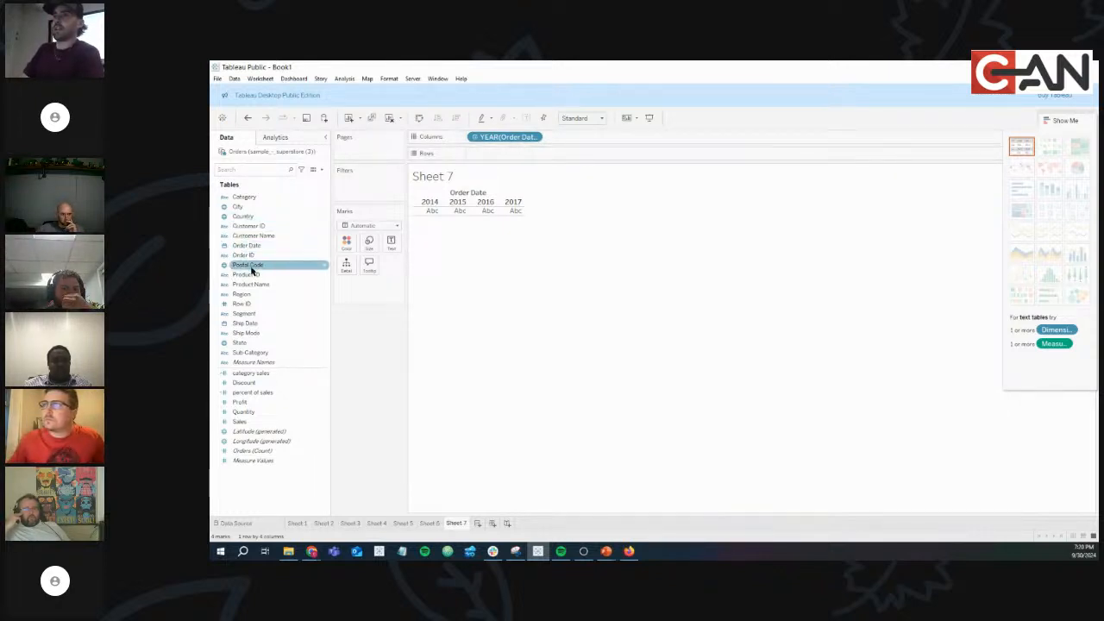
pyautogui.moveTo(253, 244); pyautogui.dragTo(595, 142)
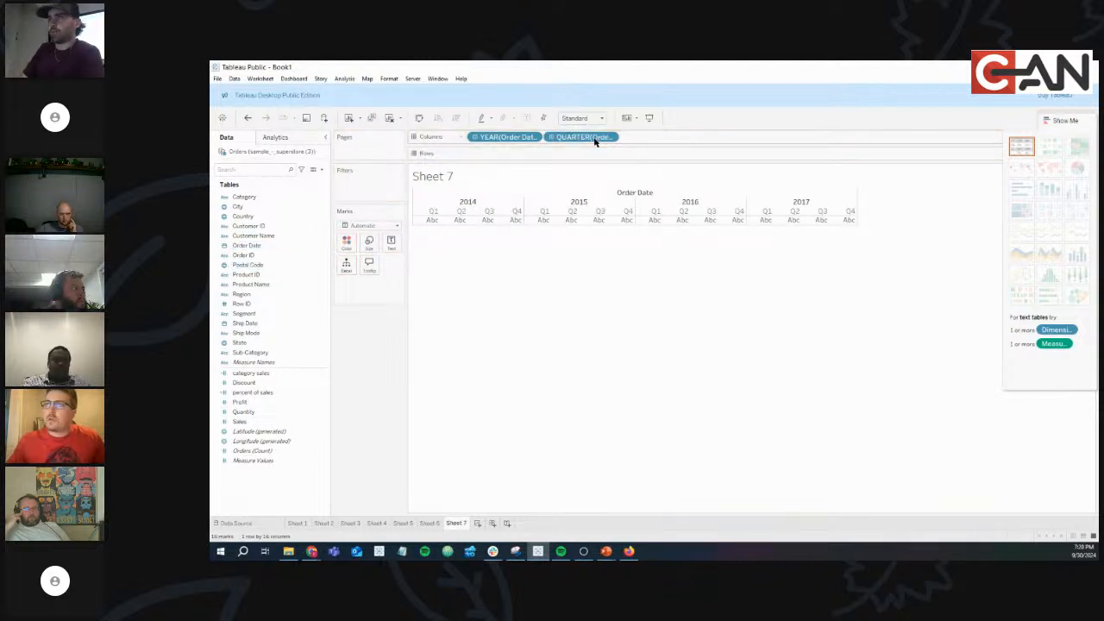
pyautogui.click(612, 138)
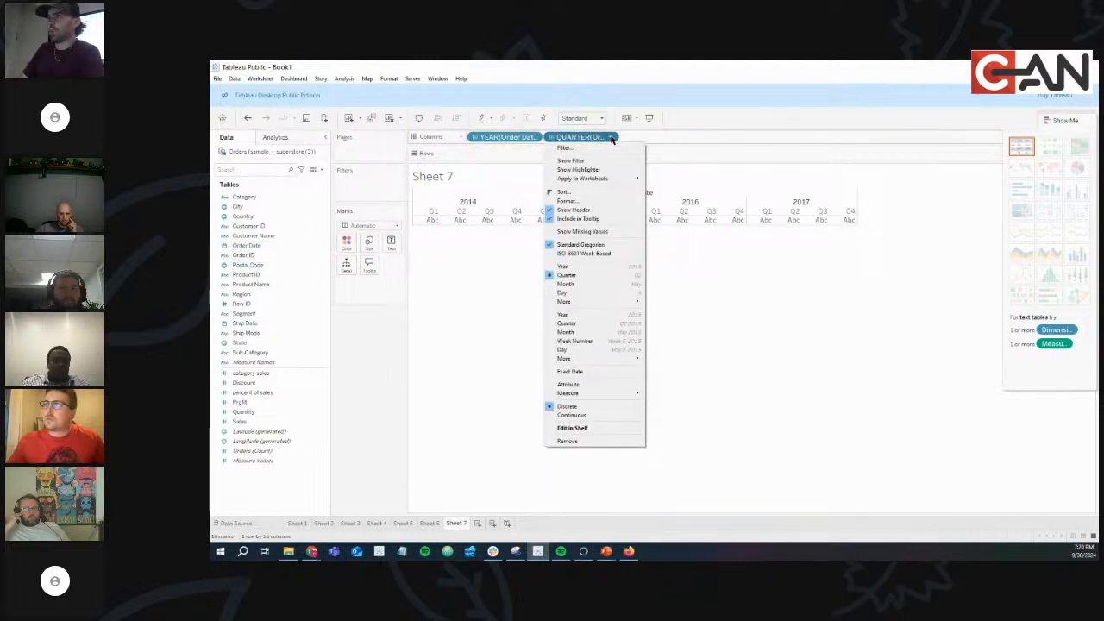
pyautogui.click(607, 284)
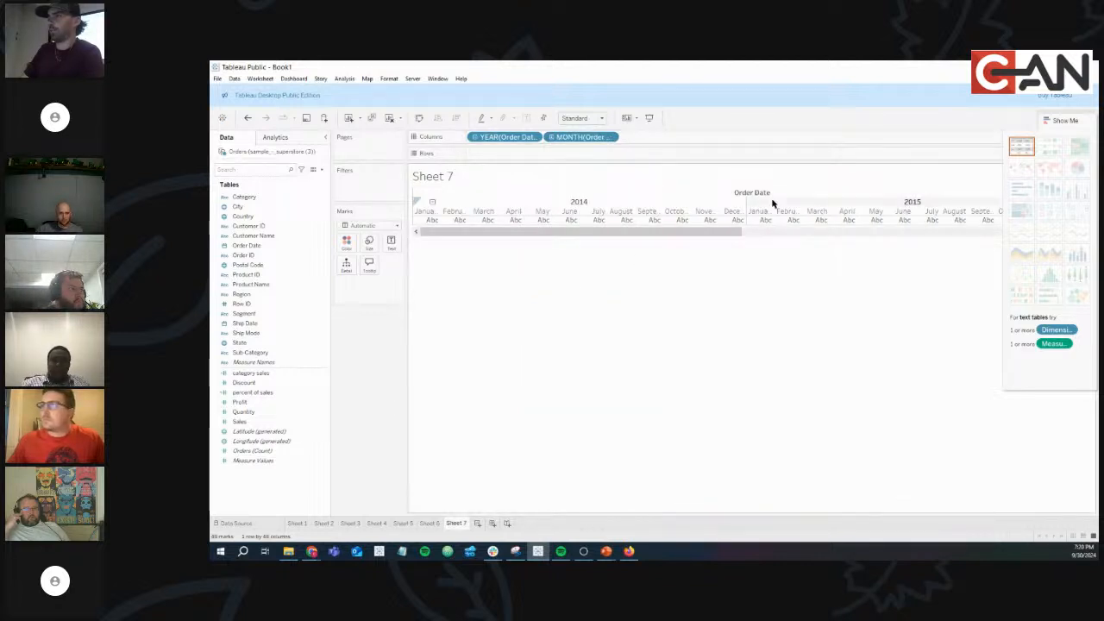
# Hide Show Me and add SUM(Sales) to Rows as a monthly line.
pyautogui.click(1061, 118)
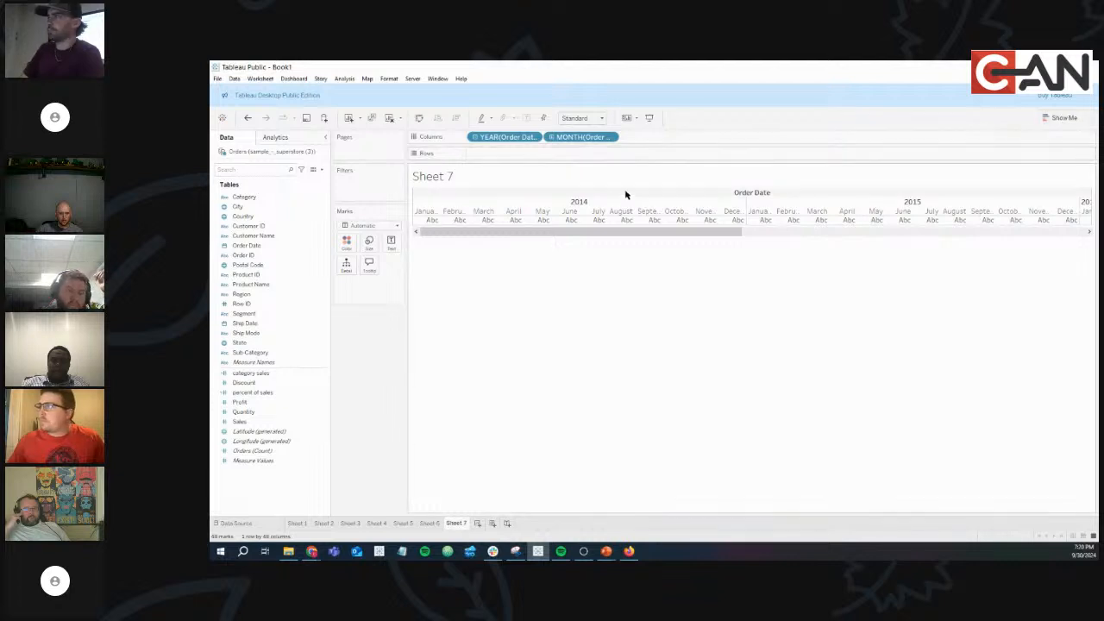
pyautogui.moveTo(702, 231); pyautogui.dragTo(517, 231)
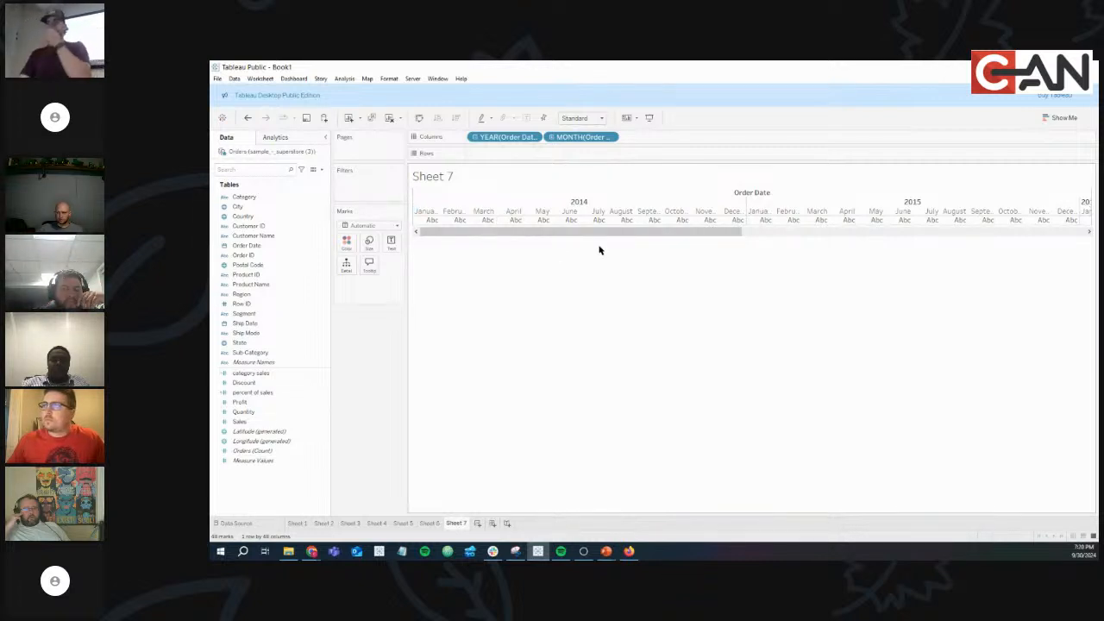
pyautogui.moveTo(259, 422); pyautogui.dragTo(515, 153)
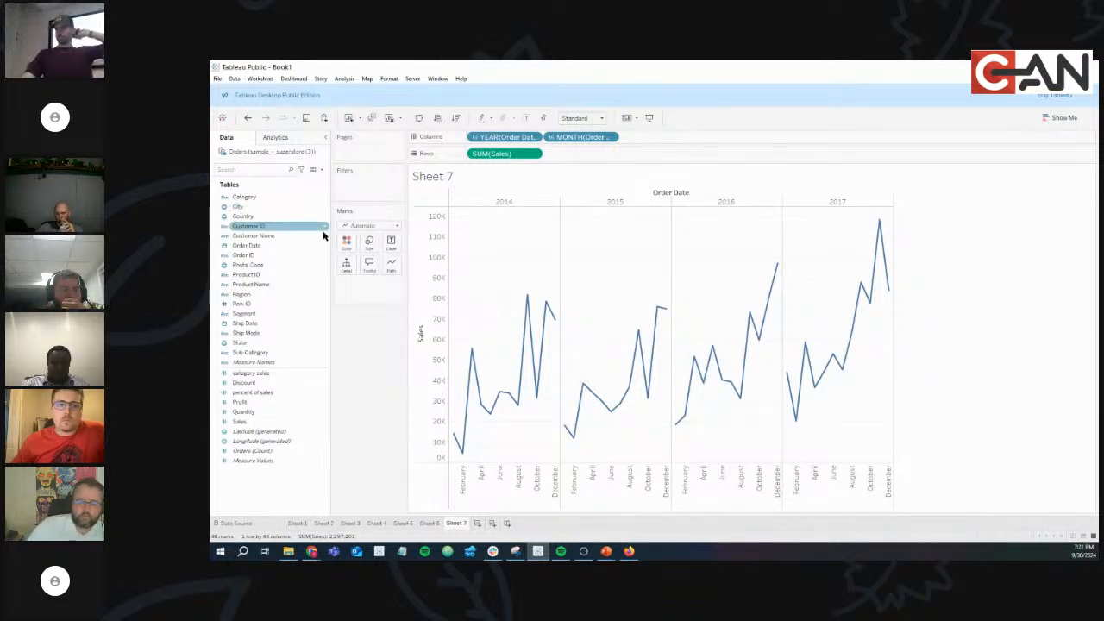
# Drag the Tableau window aside to show the ODSA - Fall 2024 - Night 5 dashboard in the browser.
pyautogui.click(314, 374)
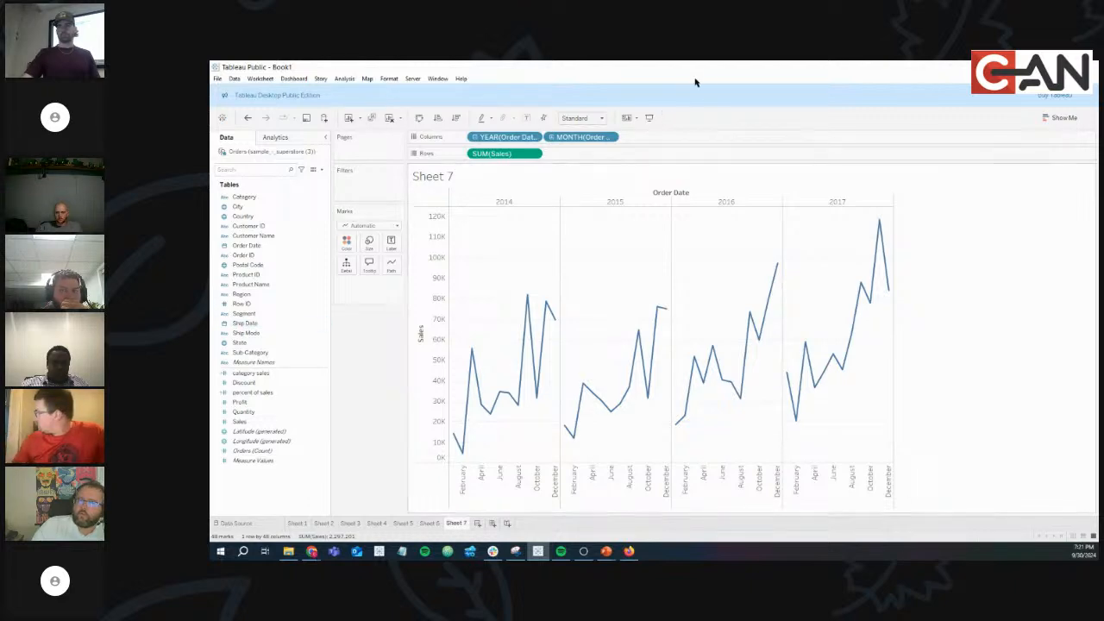
pyautogui.moveTo(726, 69); pyautogui.dragTo(209, 191)
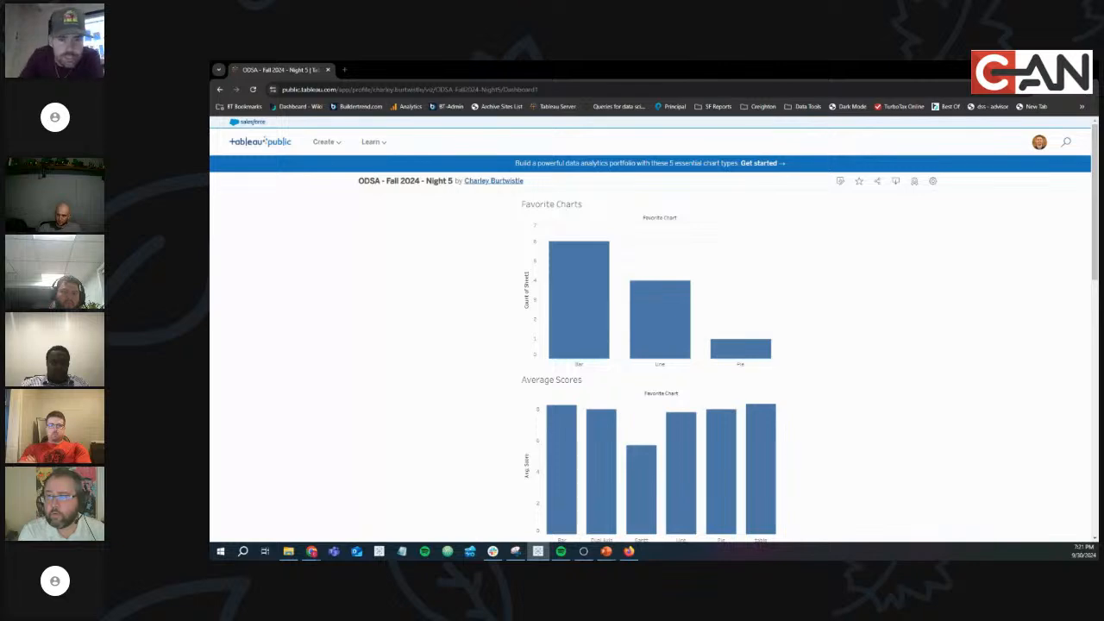
# Snap the Tableau window back to full screen on the Sheet 7 monthly Sales chart.
pyautogui.moveTo(210, 112); pyautogui.dragTo(463, 61)
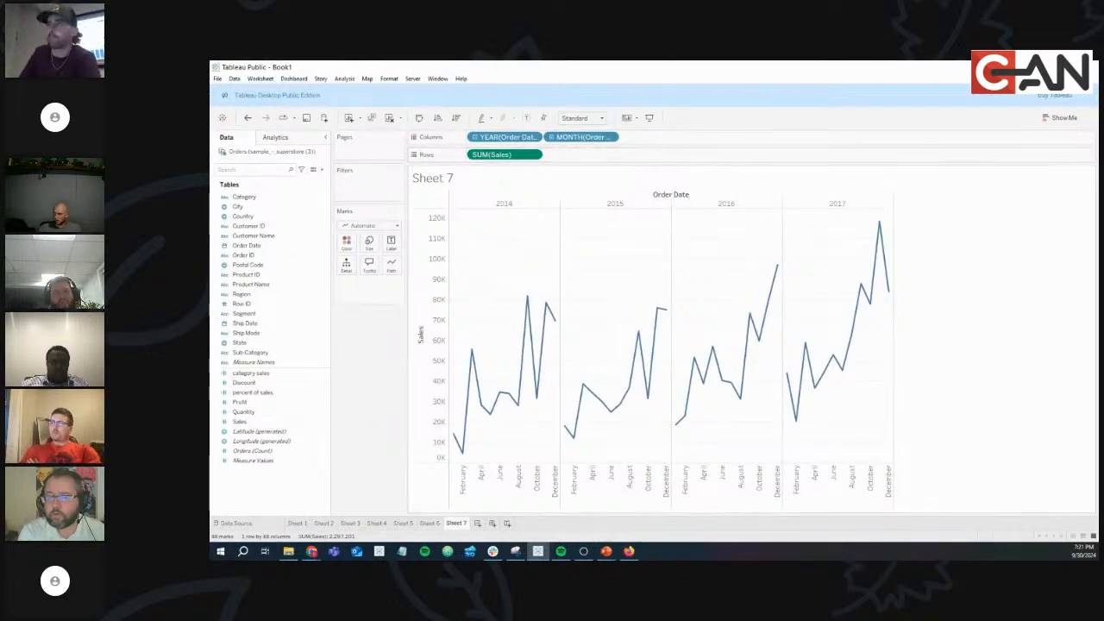
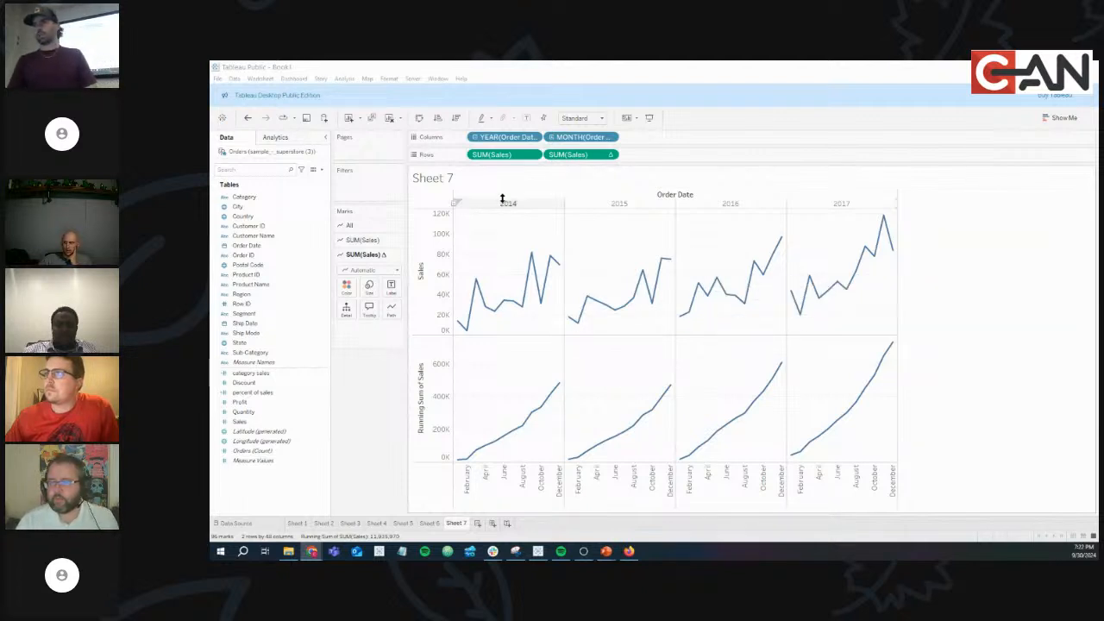
# Add a second SUM(Sales) row and apply the YTD Total quick table calculation.
pyautogui.moveTo(247, 421); pyautogui.dragTo(573, 157)
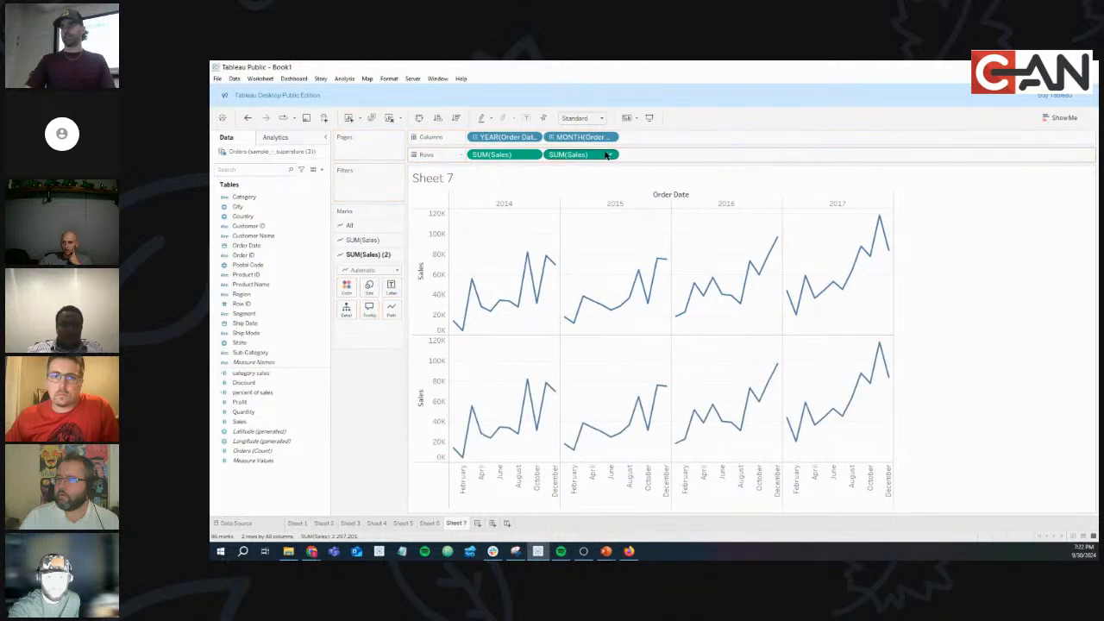
pyautogui.click(611, 156)
pyautogui.moveTo(600, 311)
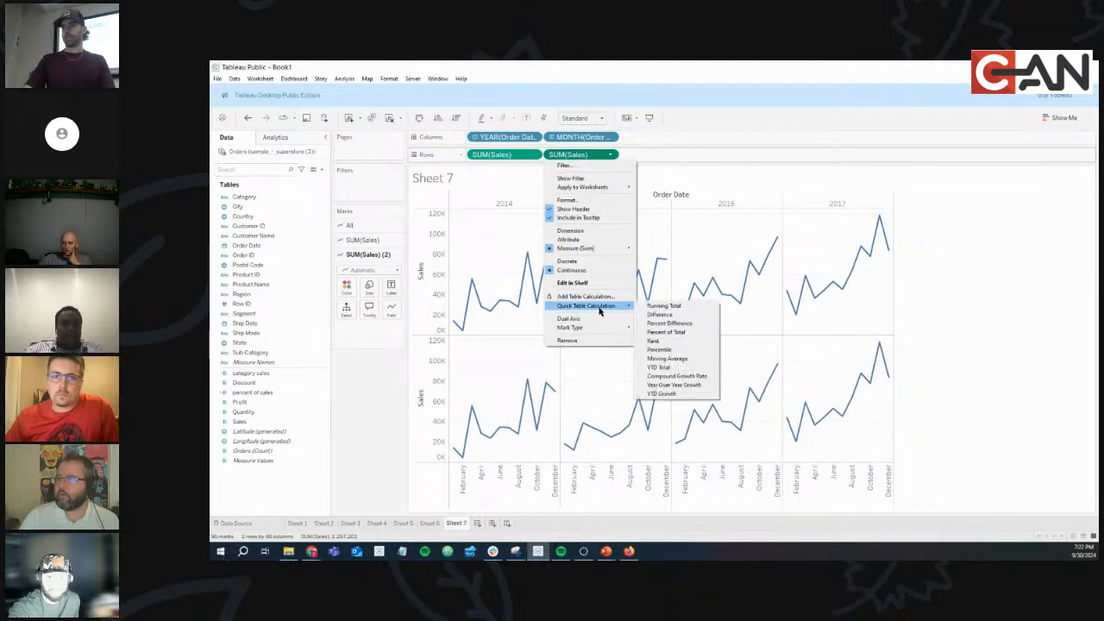
pyautogui.click(660, 367)
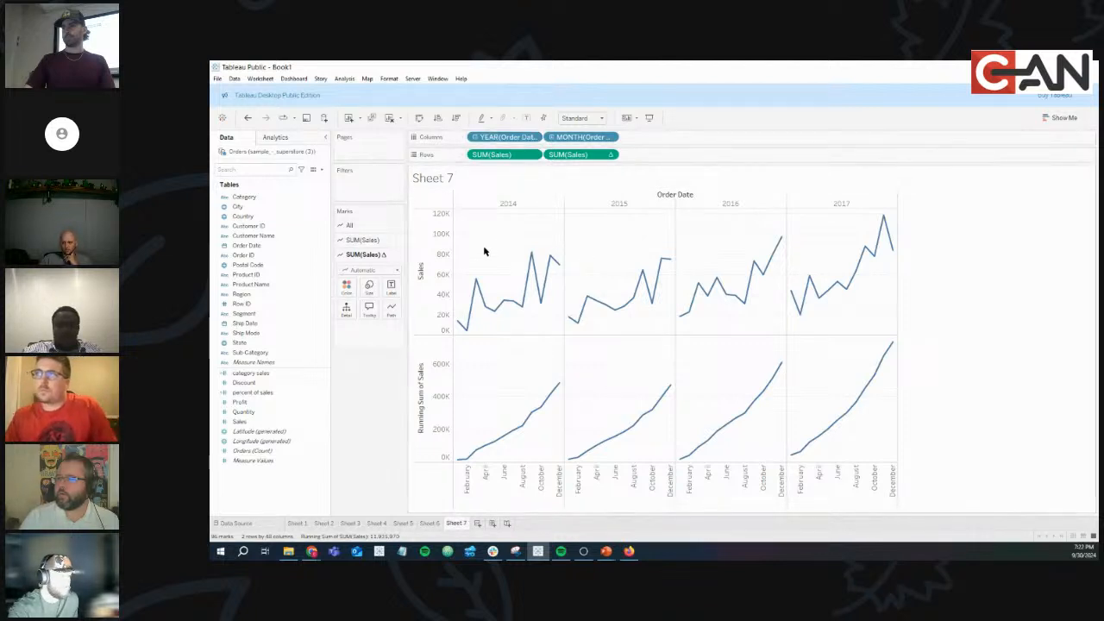
# Check Sheet 6's percent-of-sales pill options, then return to Sheet 7 with Show Me open.
pyautogui.click(429, 522)
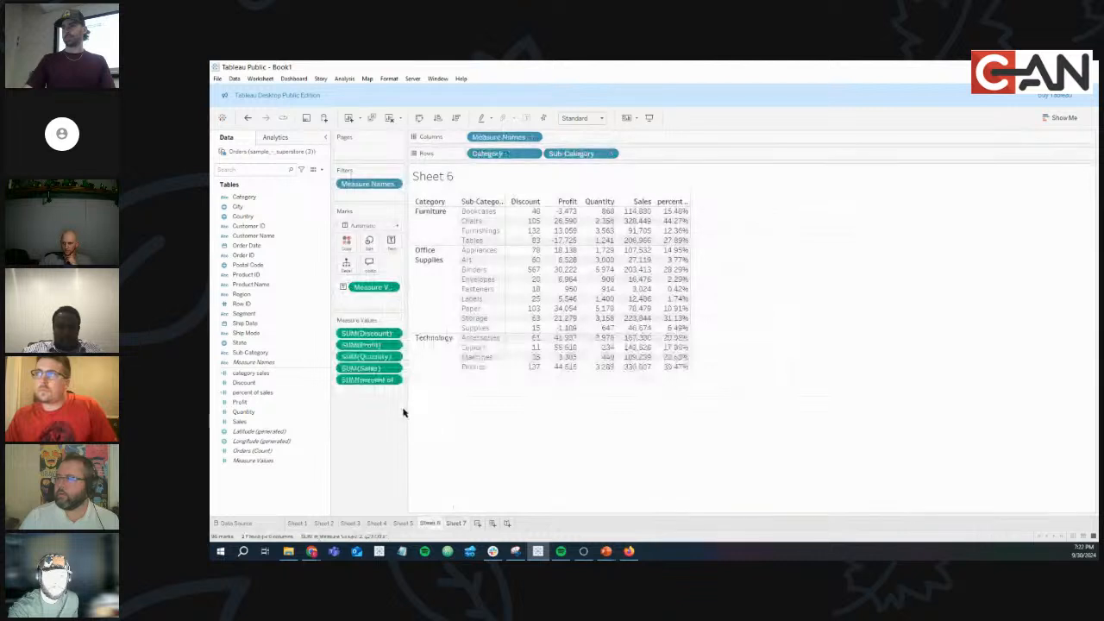
pyautogui.click(394, 382)
pyautogui.moveTo(408, 493)
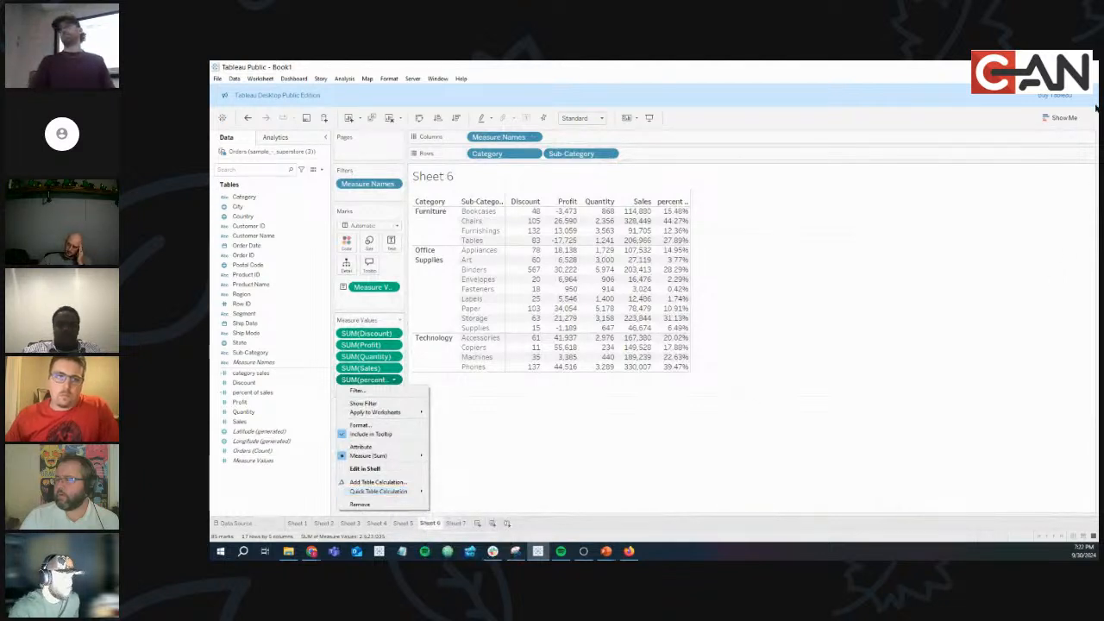
pyautogui.click(1063, 116)
pyautogui.click(1063, 116)
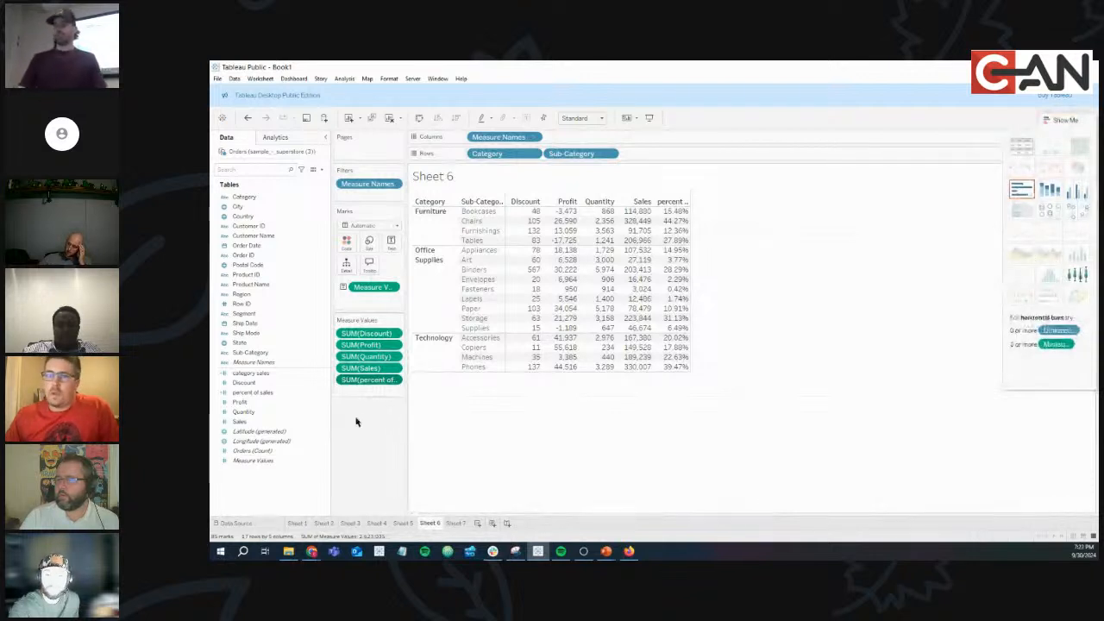
pyautogui.click(456, 524)
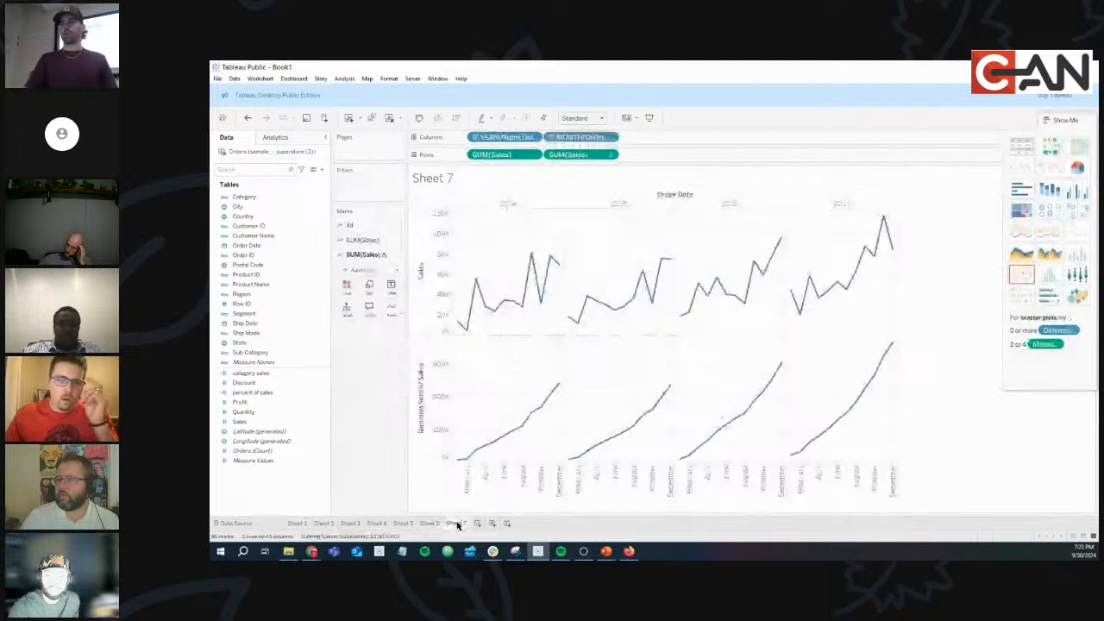
# Review the second Sales row's calculation options, leaving them unchanged.
pyautogui.click(611, 155)
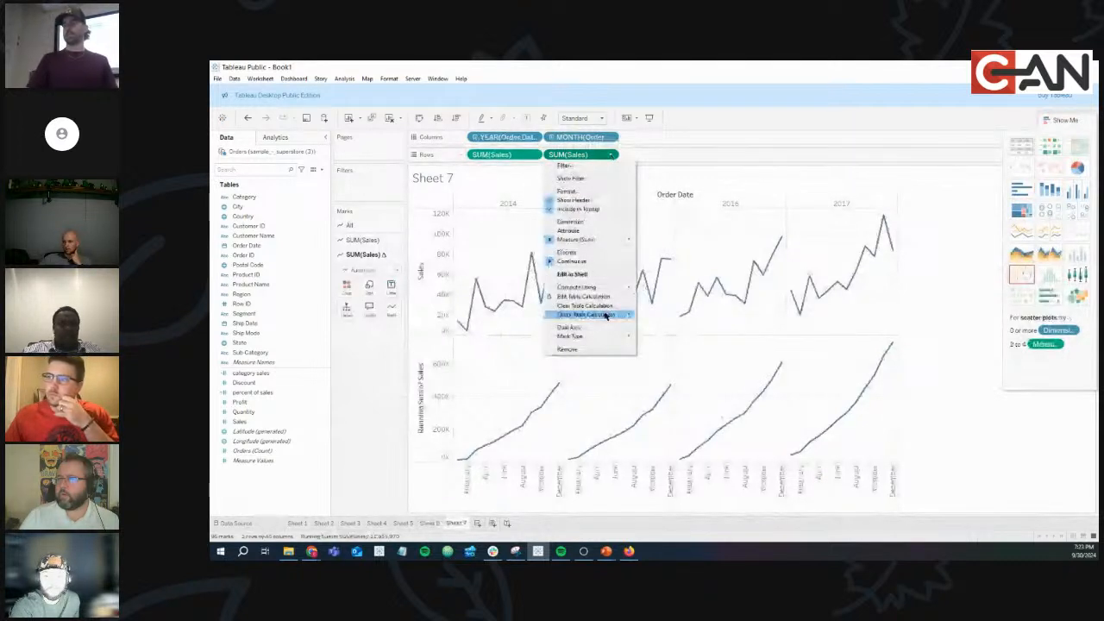
pyautogui.click(505, 386)
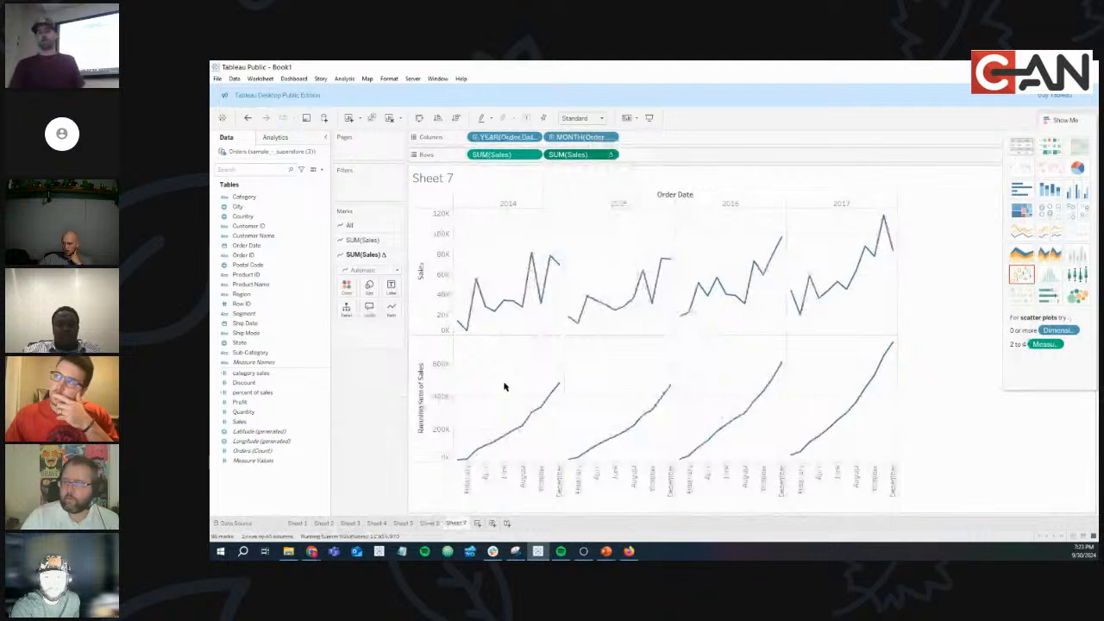
pyautogui.moveTo(477, 462)
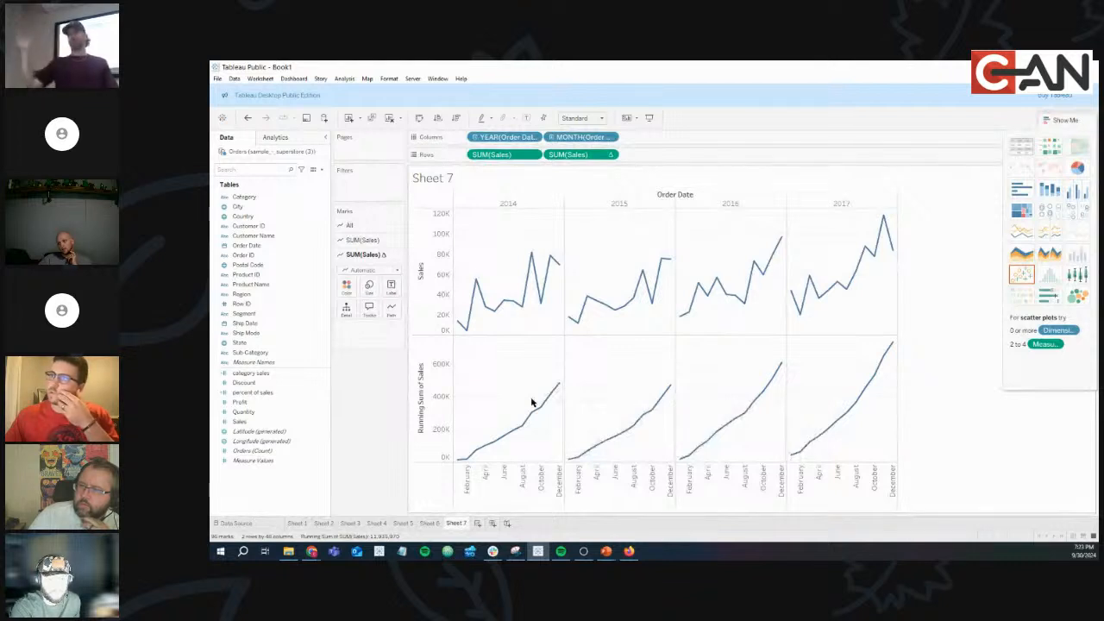
# Add a third SUM(Sales) row as a Running Total of Sales.
pyautogui.click(279, 418)
pyautogui.moveTo(279, 418); pyautogui.dragTo(700, 157)
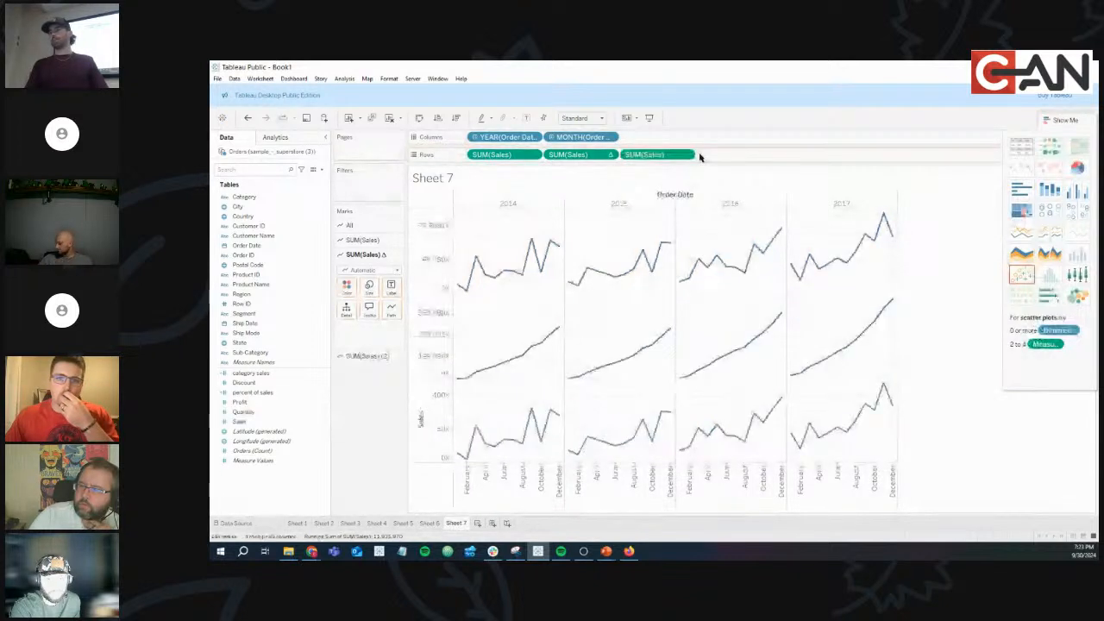
pyautogui.click(687, 155)
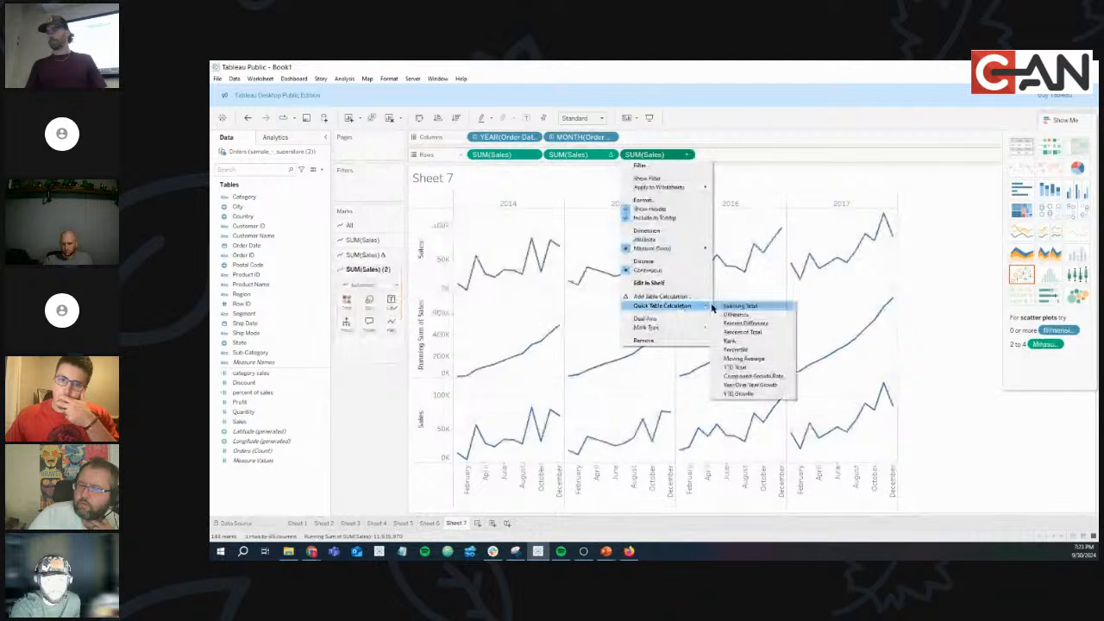
pyautogui.click(739, 306)
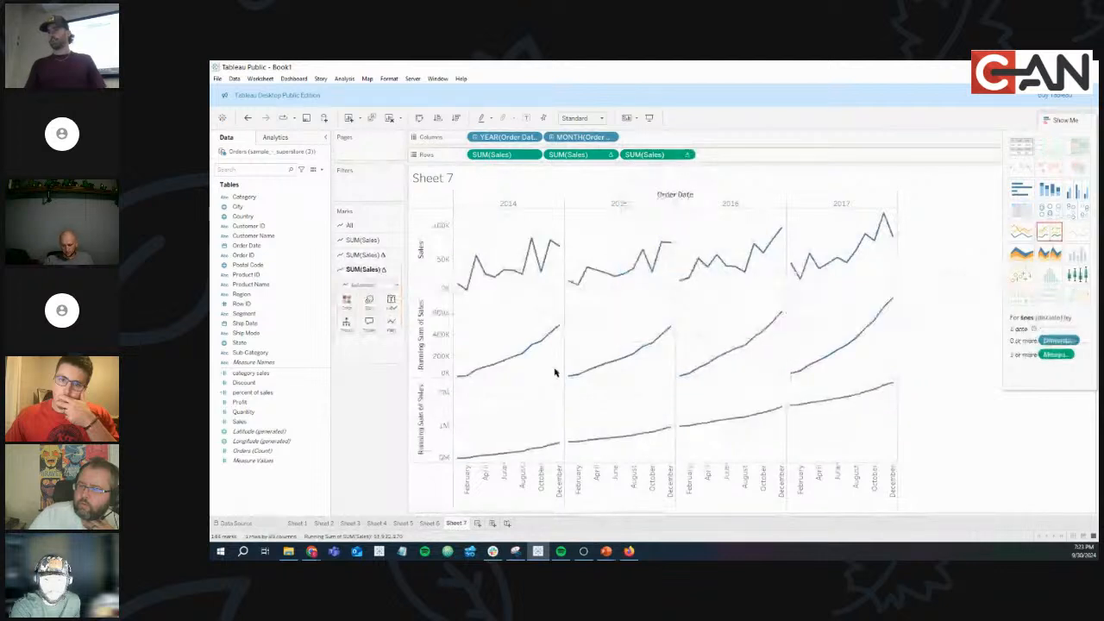
pyautogui.moveTo(522, 461)
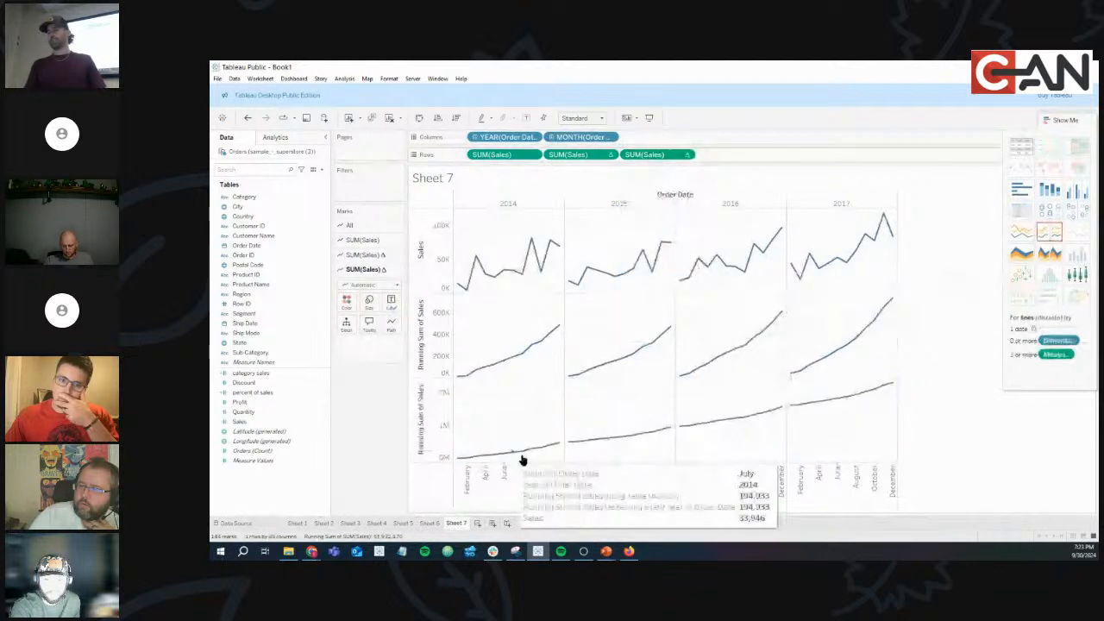
# Try a different Compute Using for the third row, then remove it from Rows.
pyautogui.click(687, 155)
pyautogui.moveTo(681, 287)
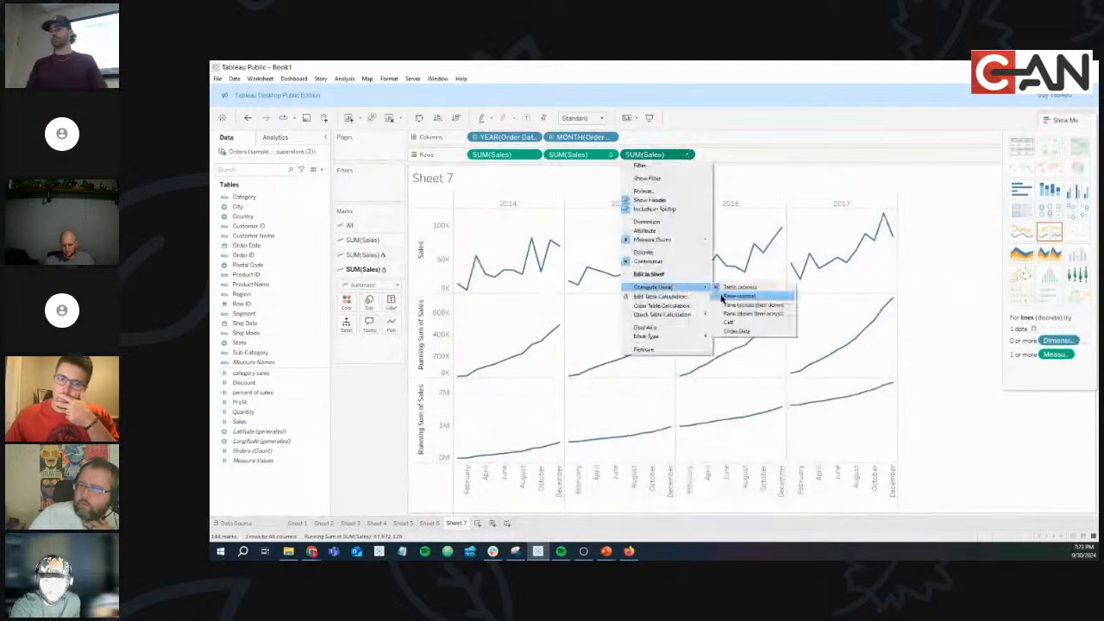
pyautogui.click(720, 299)
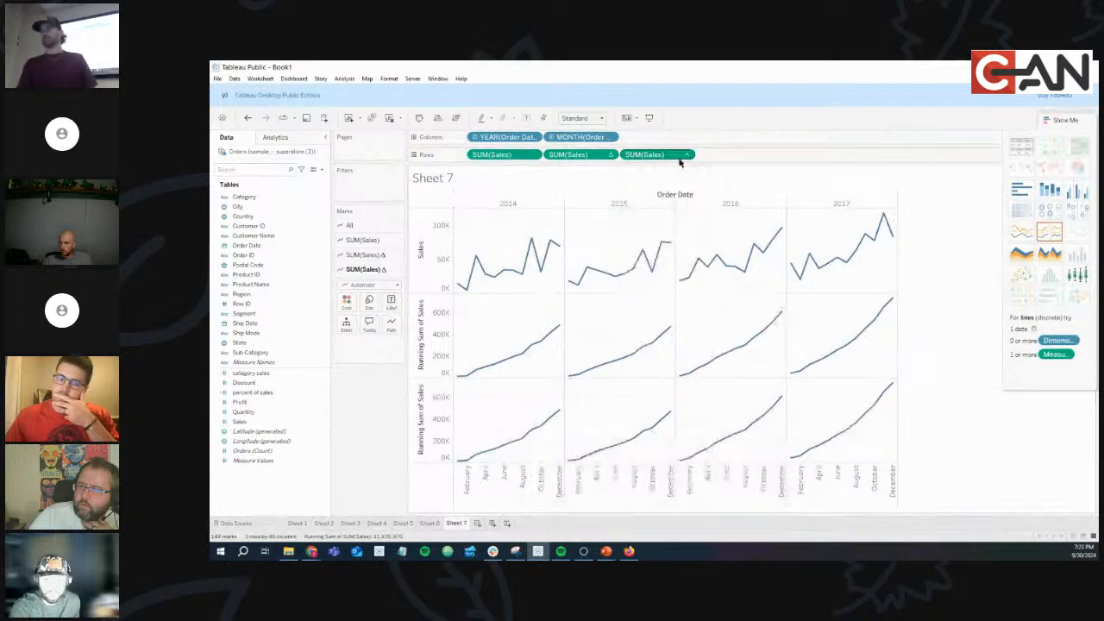
pyautogui.moveTo(674, 155); pyautogui.dragTo(382, 411)
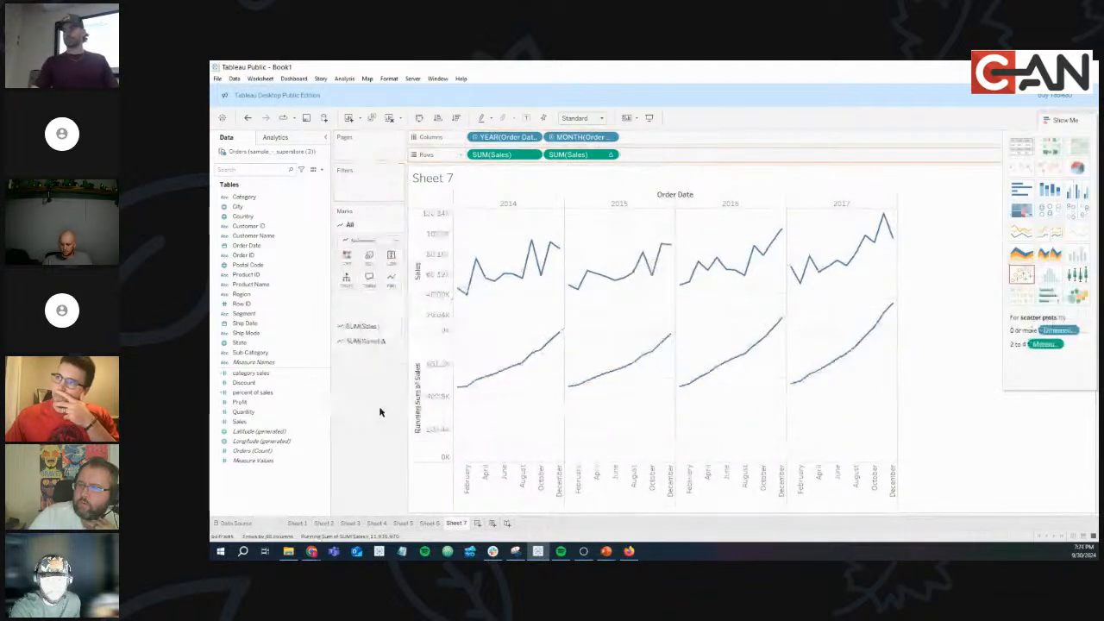
# Recheck the second row's options unchanged and hide the Show Me panel.
pyautogui.click(611, 155)
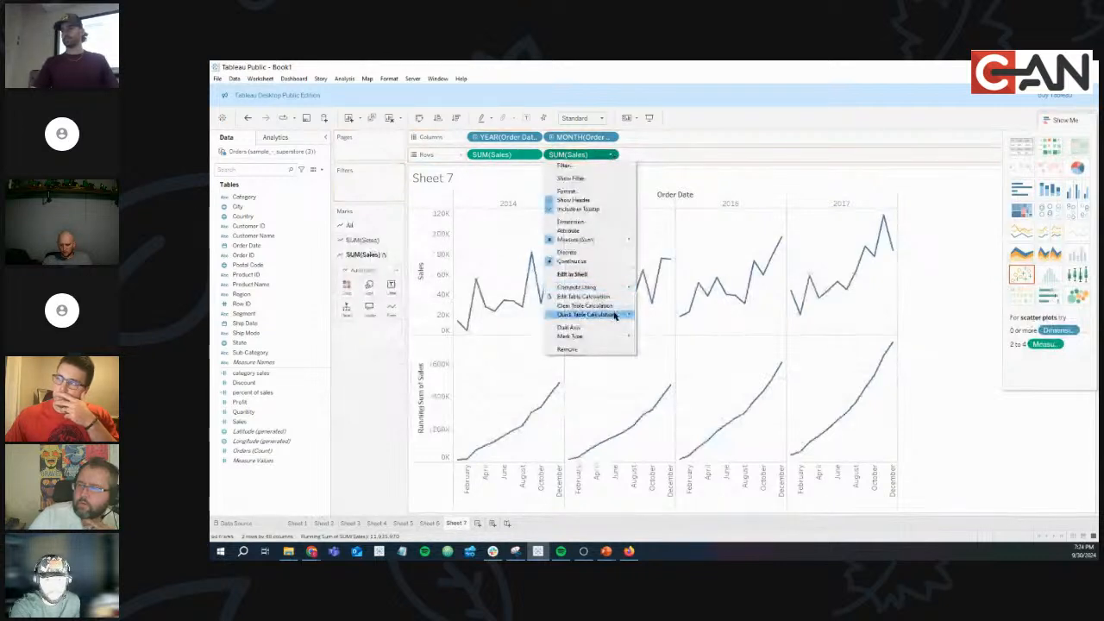
pyautogui.click(959, 333)
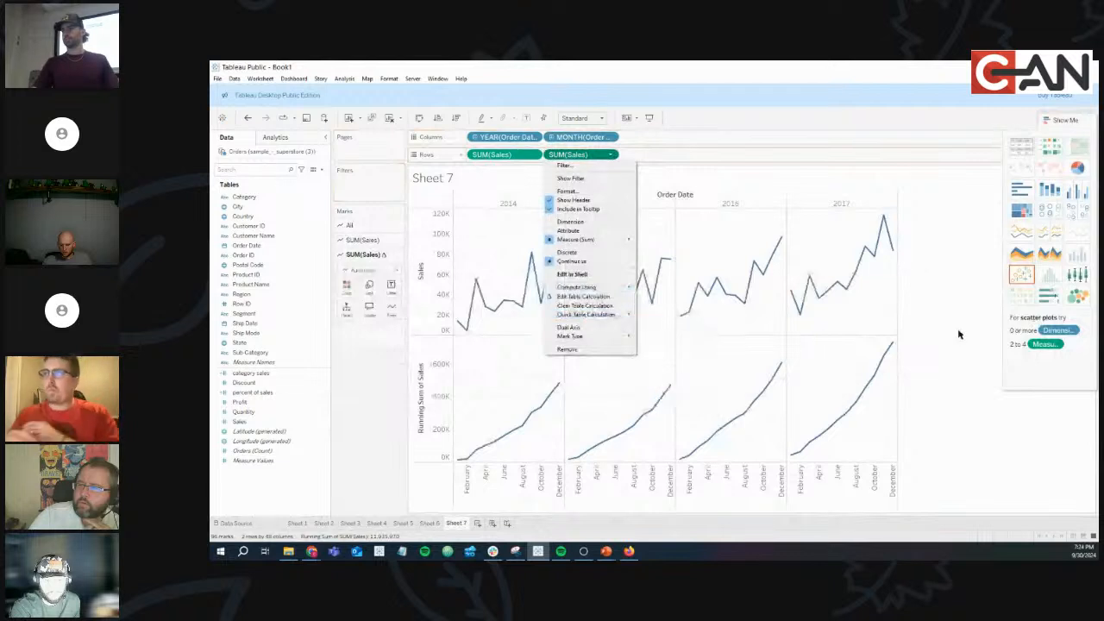
pyautogui.click(1061, 120)
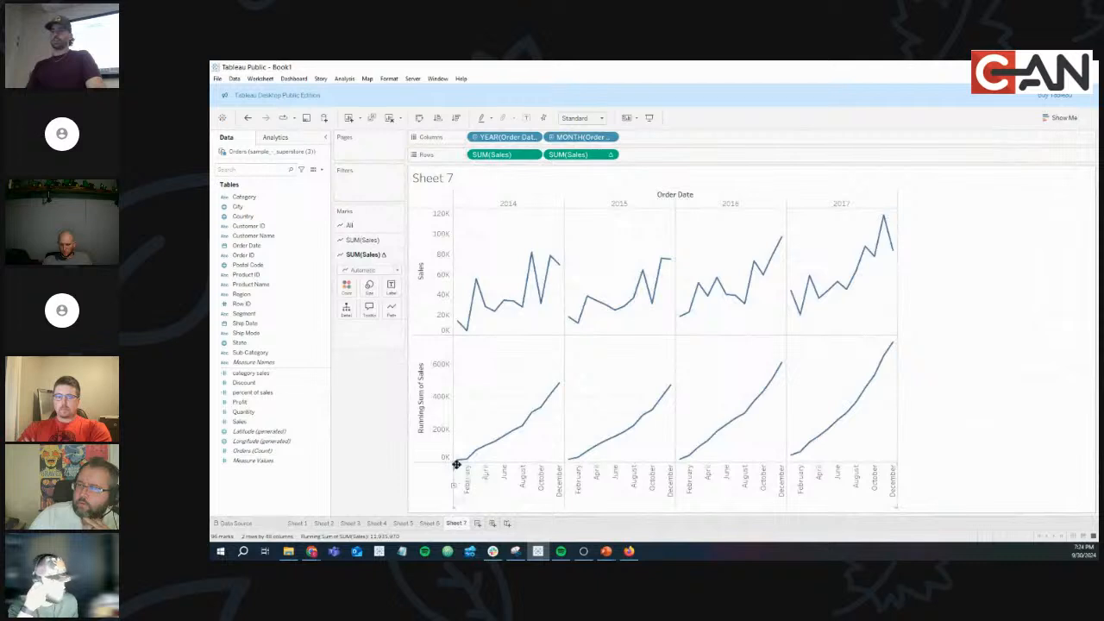
# Fit the sheet to Entire View and add a third Sales row.
pyautogui.click(601, 119)
pyautogui.click(576, 152)
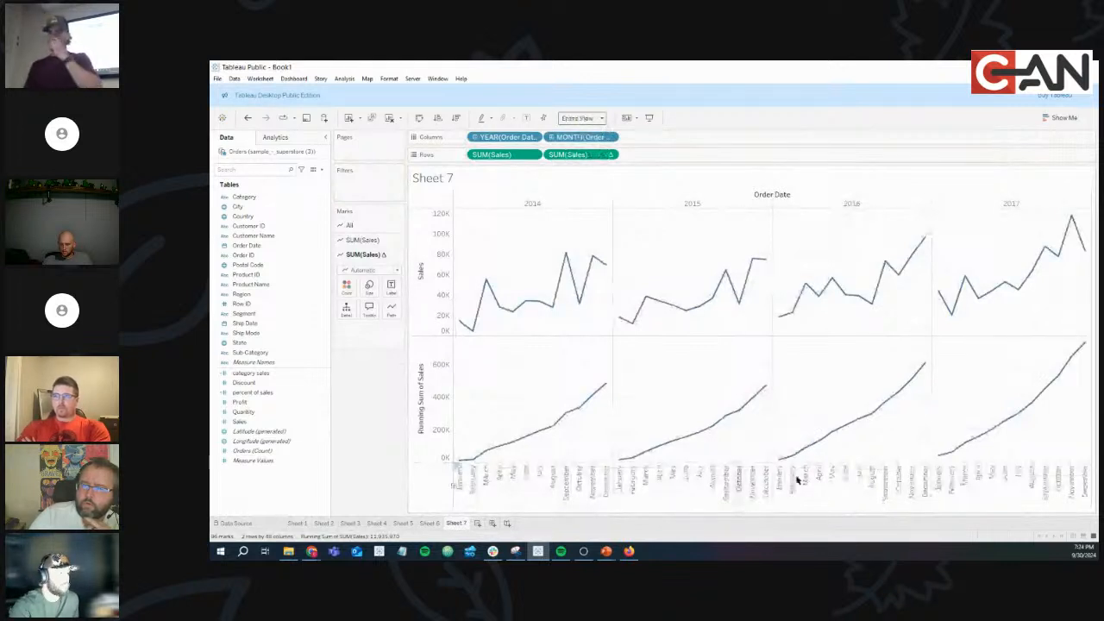
pyautogui.click(248, 421)
pyautogui.moveTo(248, 421); pyautogui.dragTo(678, 156)
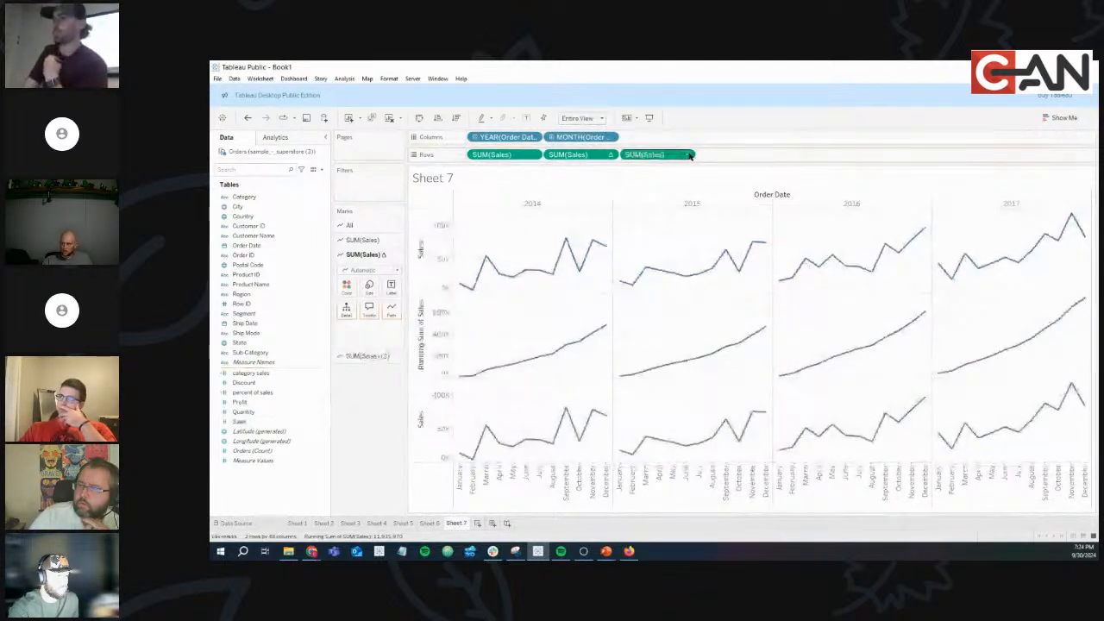
# Turn the third Sales row into Year Over Year Growth.
pyautogui.click(686, 154)
pyautogui.moveTo(684, 308)
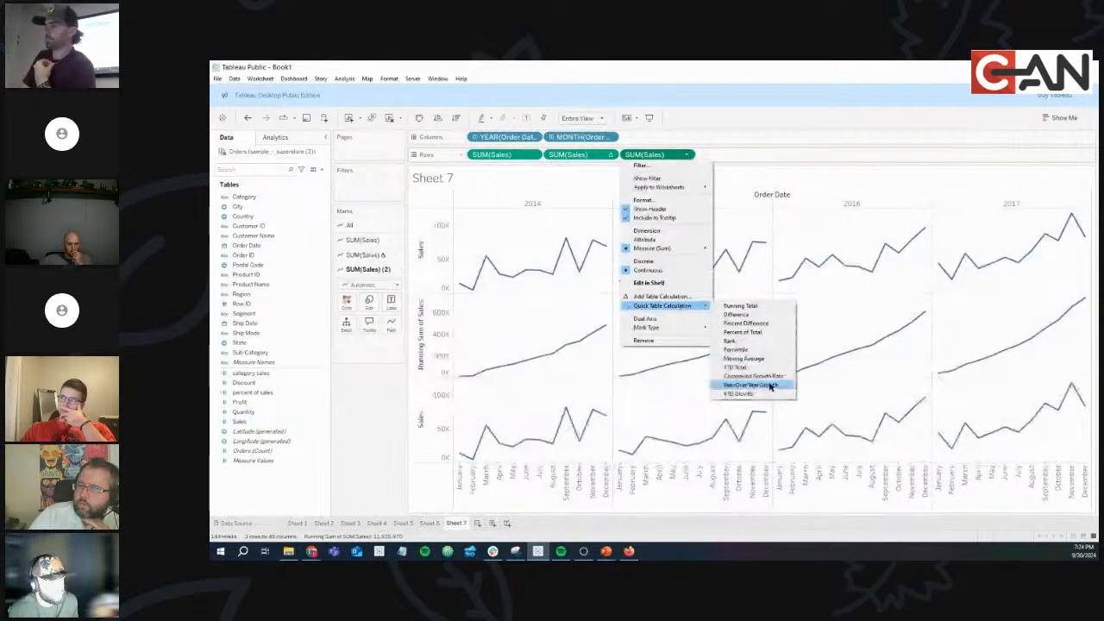
pyautogui.click(771, 385)
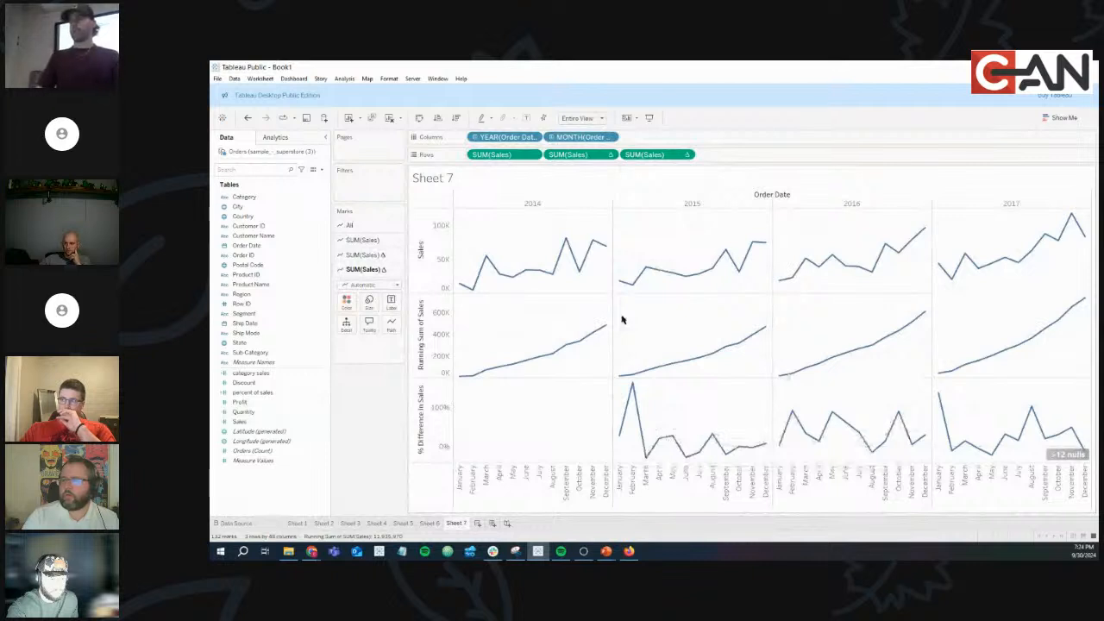
pyautogui.moveTo(617, 286)
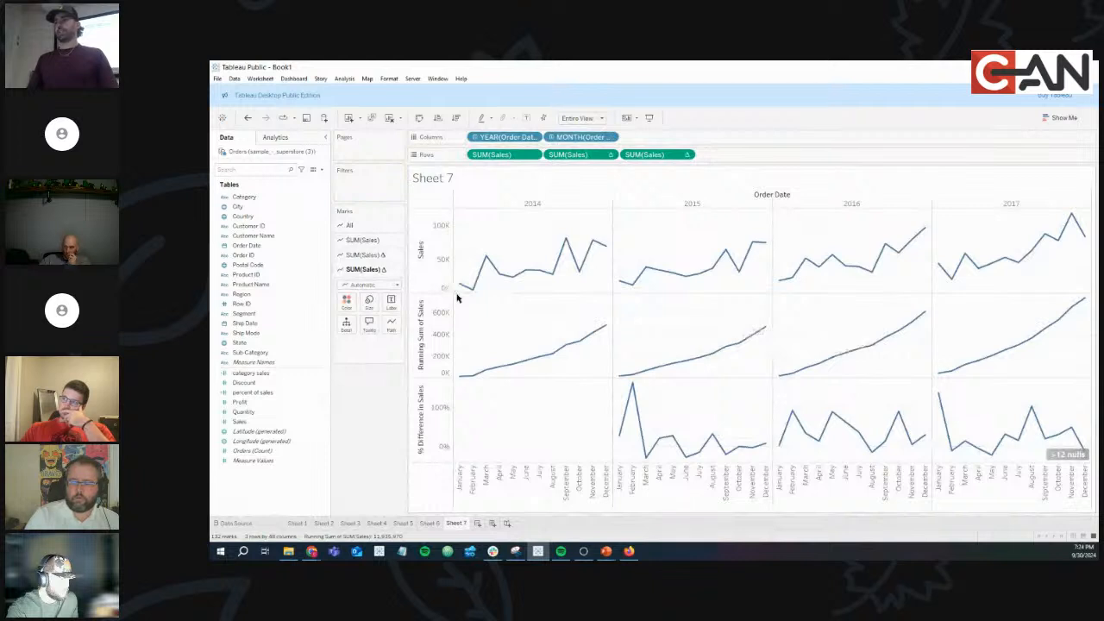
pyautogui.moveTo(459, 293)
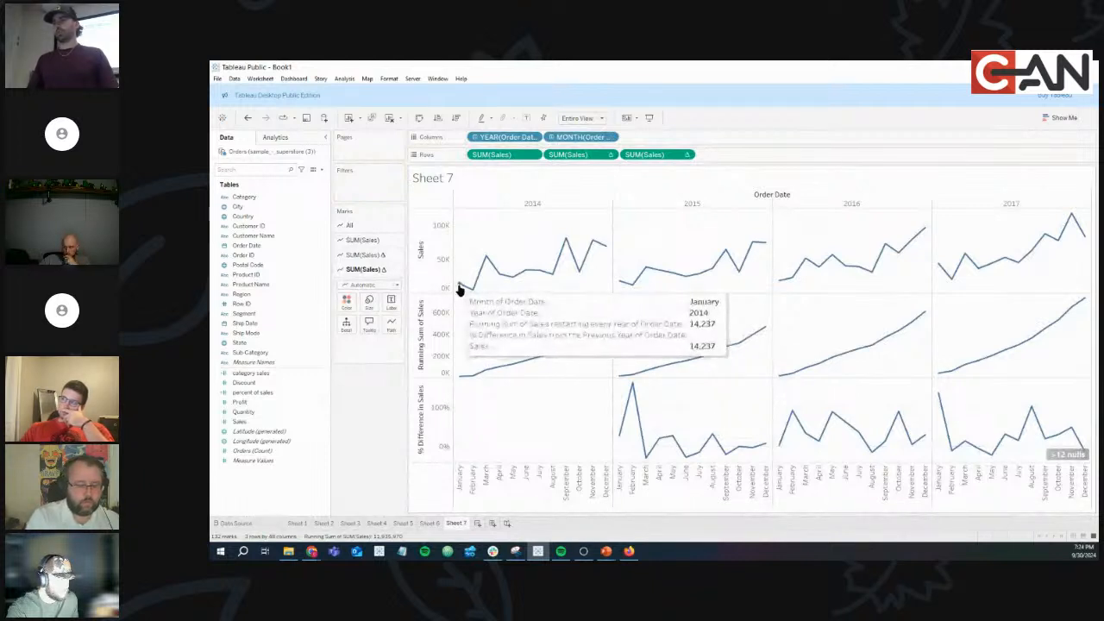
pyautogui.moveTo(672, 283)
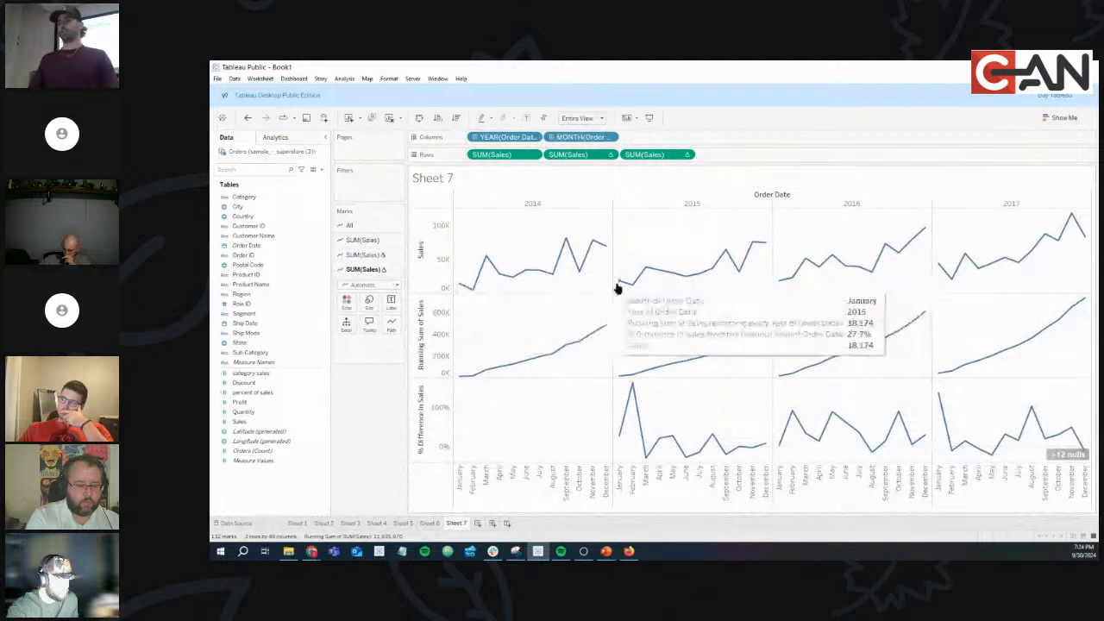
pyautogui.moveTo(625, 414)
pyautogui.moveTo(623, 434)
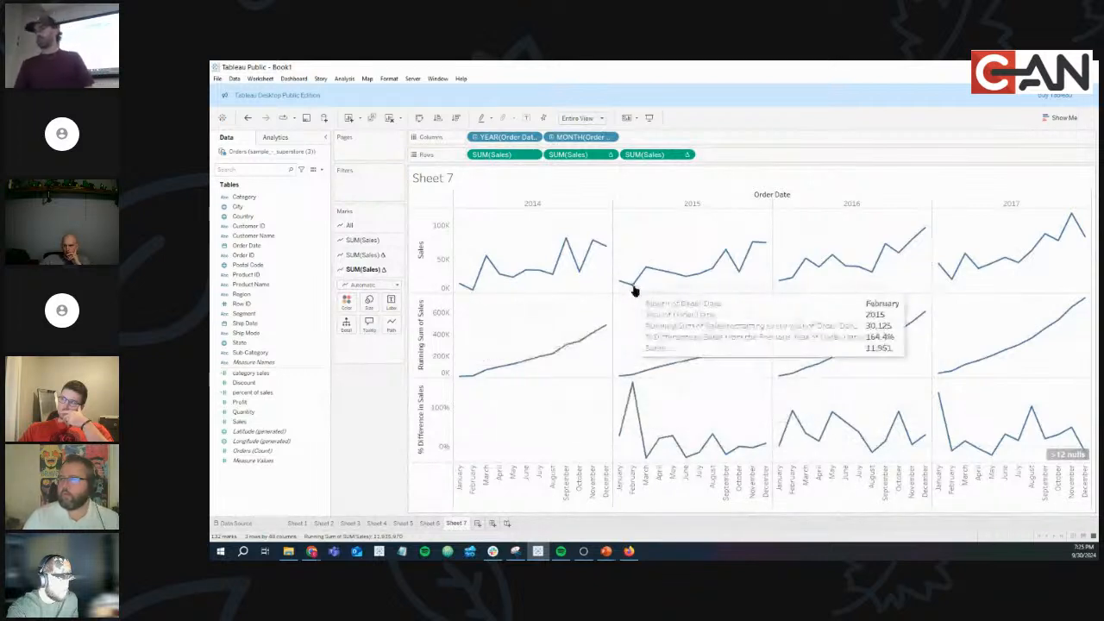
pyautogui.moveTo(634, 389)
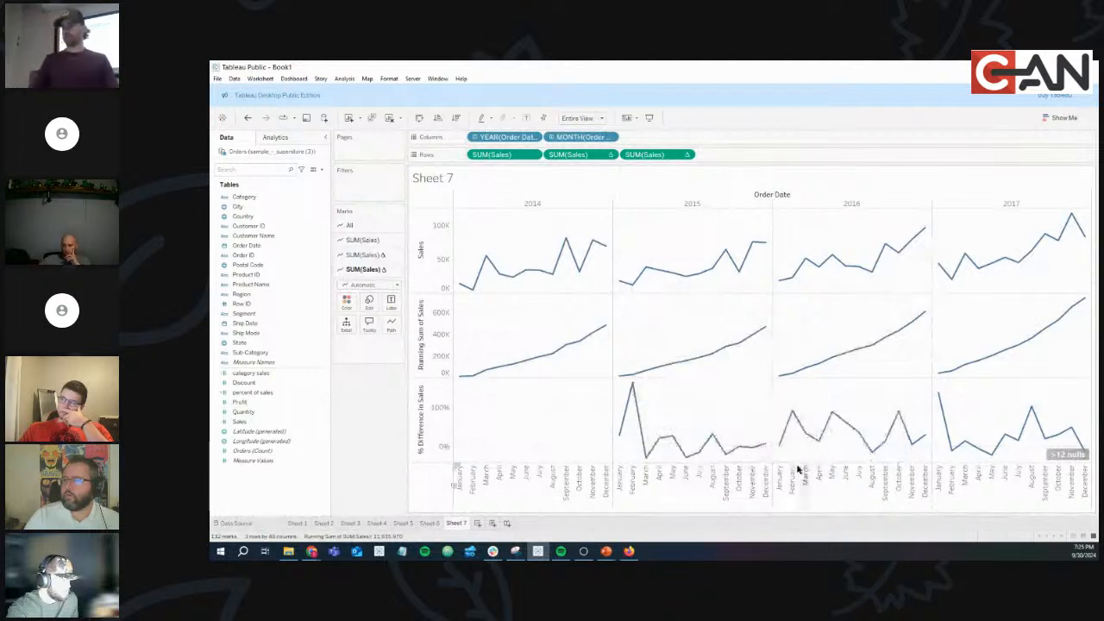
pyautogui.moveTo(485, 270)
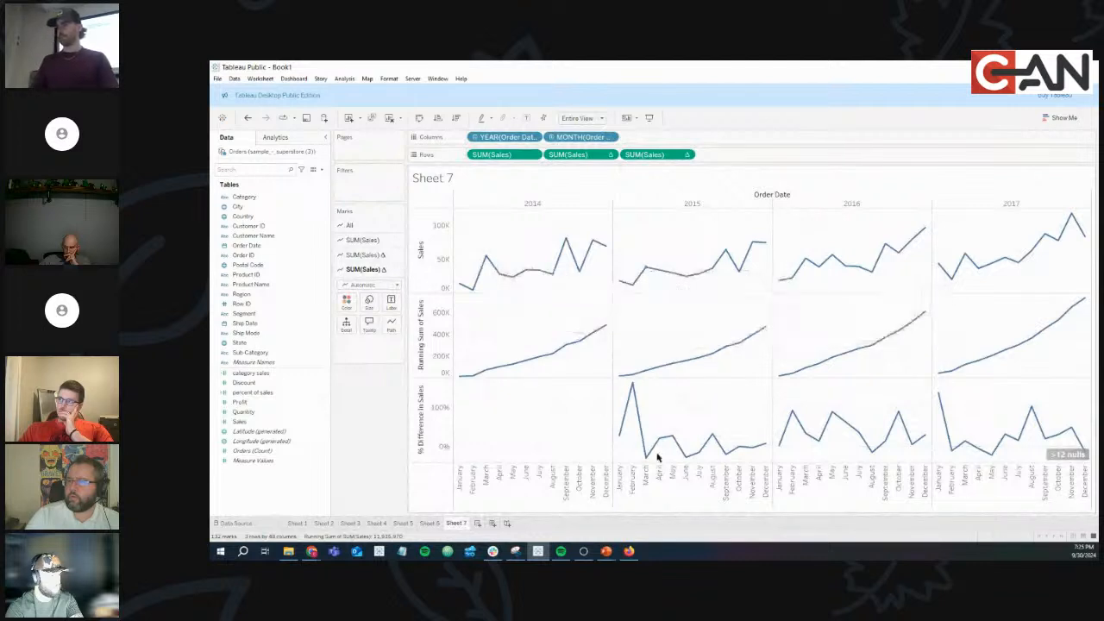
pyautogui.moveTo(645, 461)
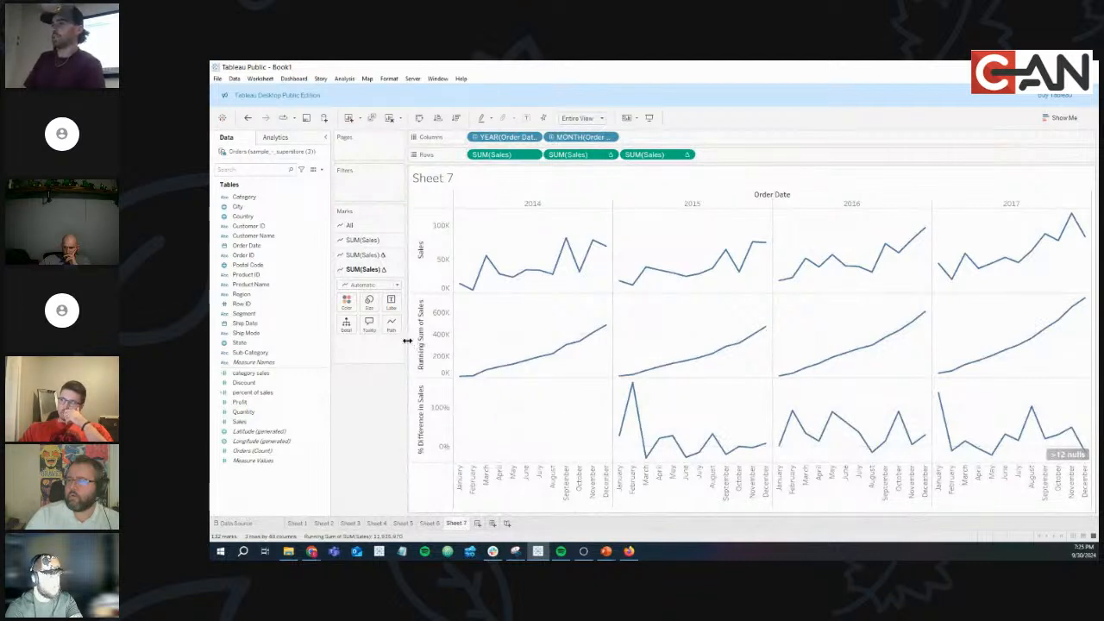
pyautogui.click(688, 154)
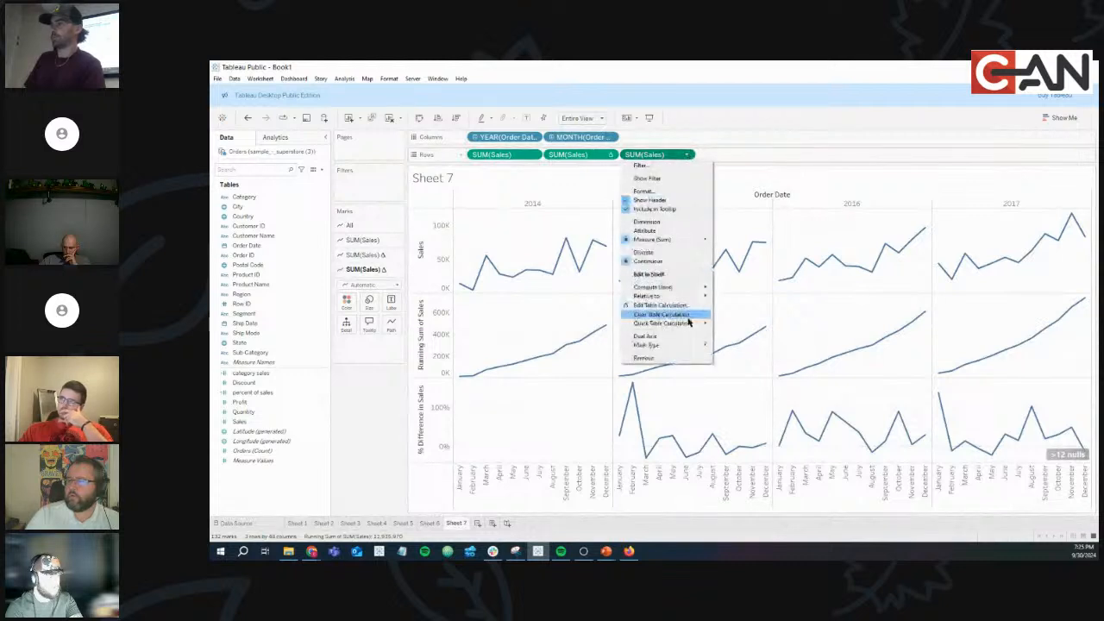
pyautogui.moveTo(690, 323)
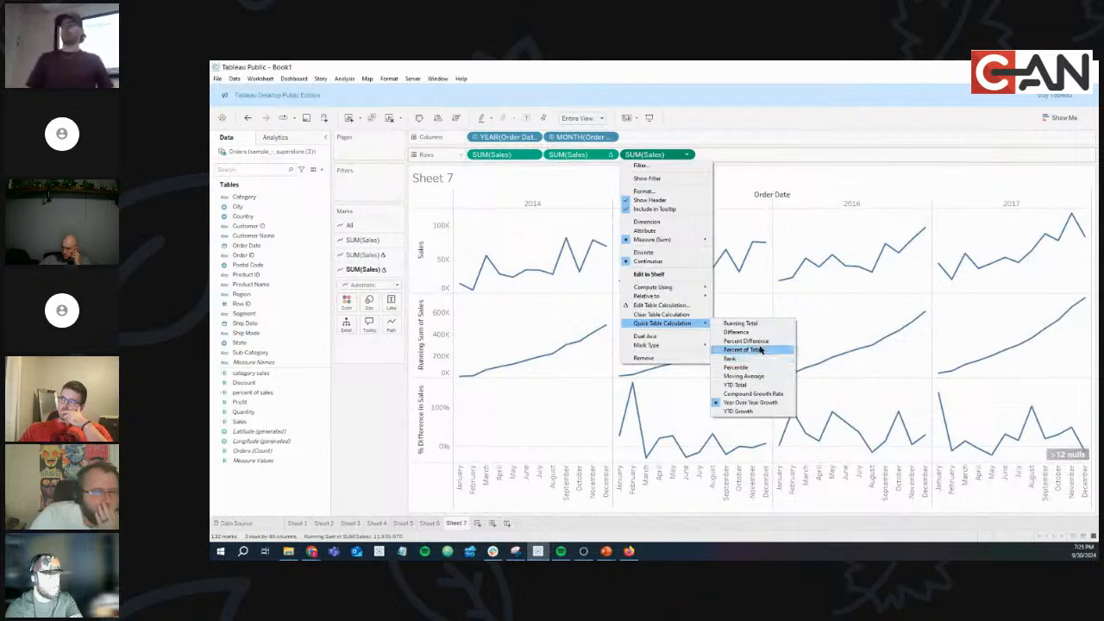
pyautogui.click(537, 349)
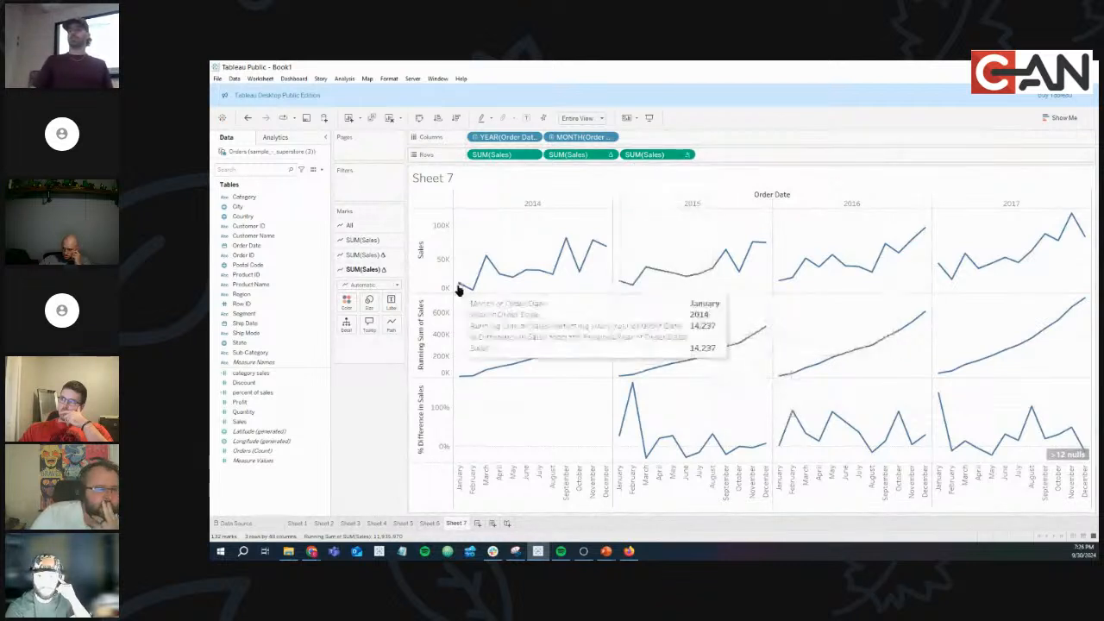
pyautogui.moveTo(624, 439)
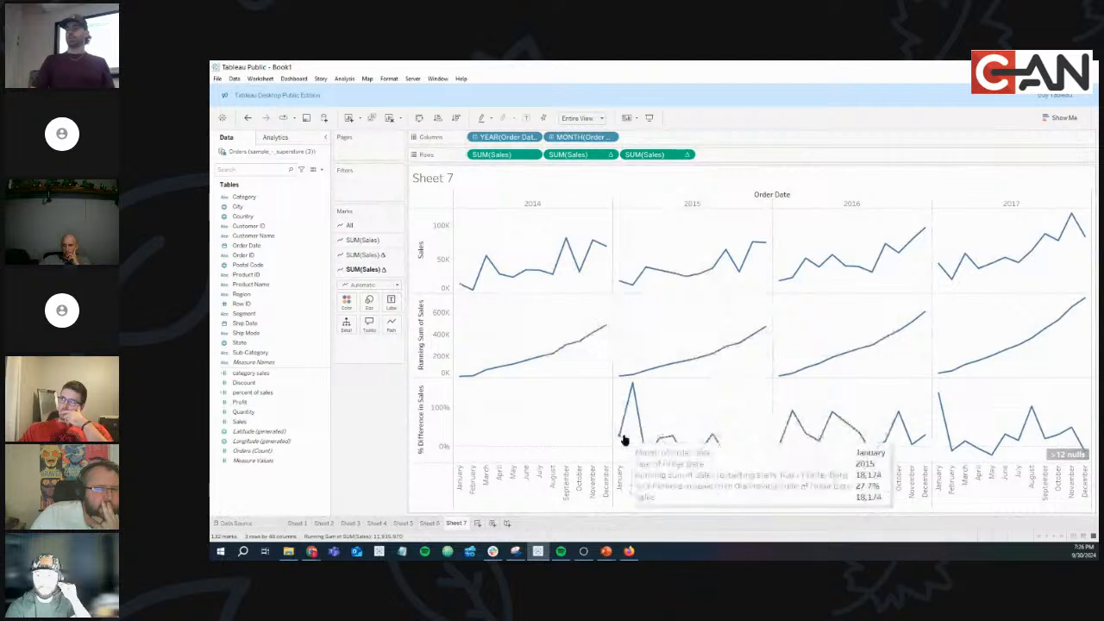
pyautogui.click(687, 156)
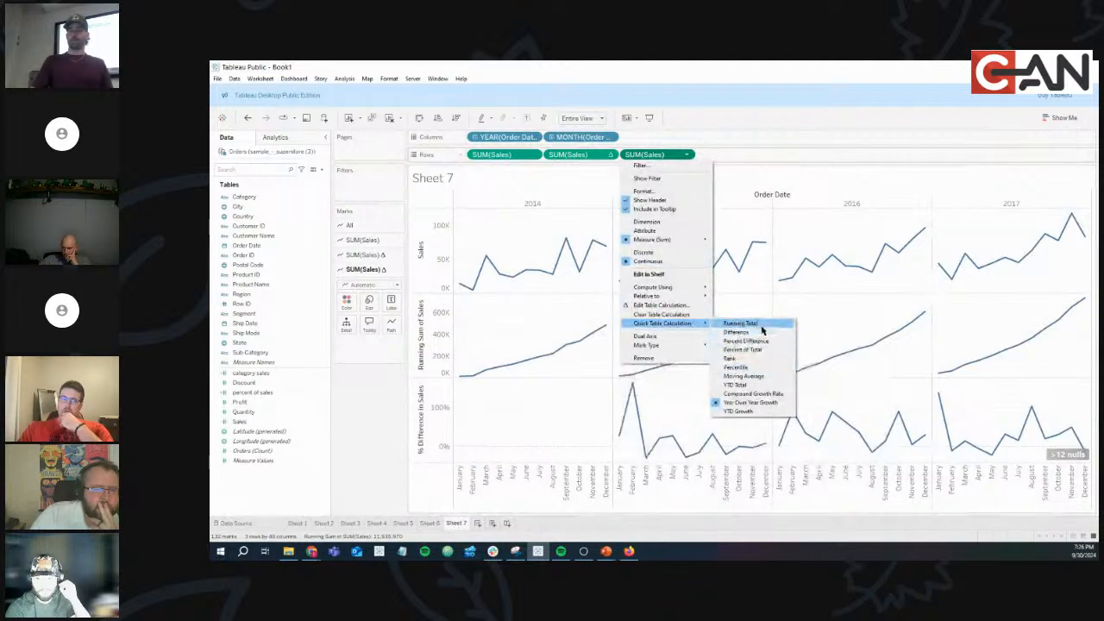
pyautogui.click(265, 420)
pyautogui.moveTo(621, 433)
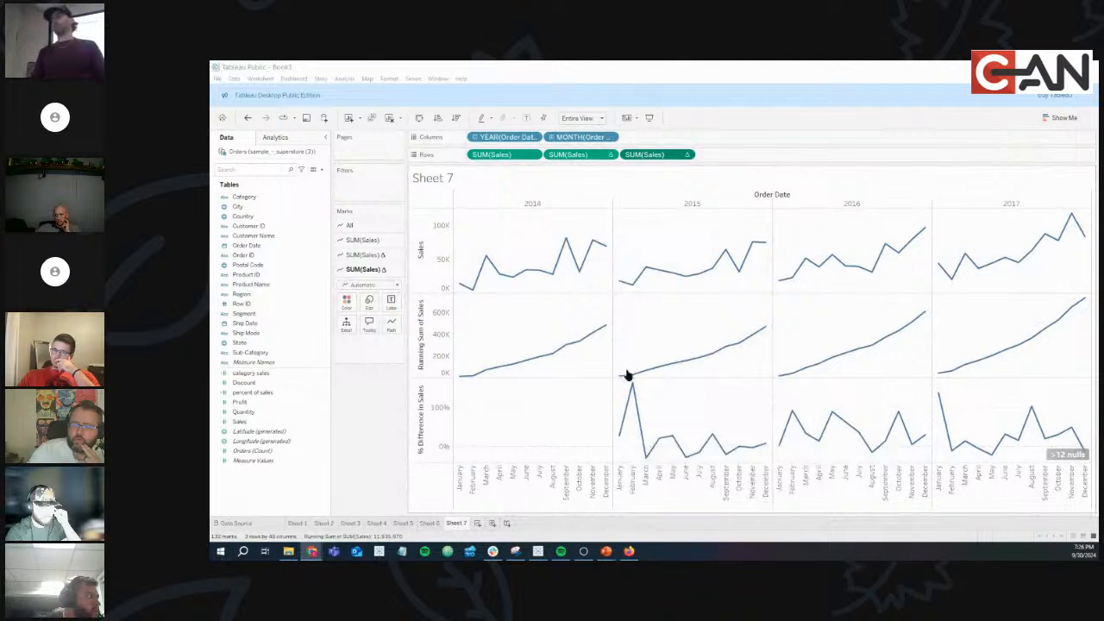
pyautogui.moveTo(626, 377)
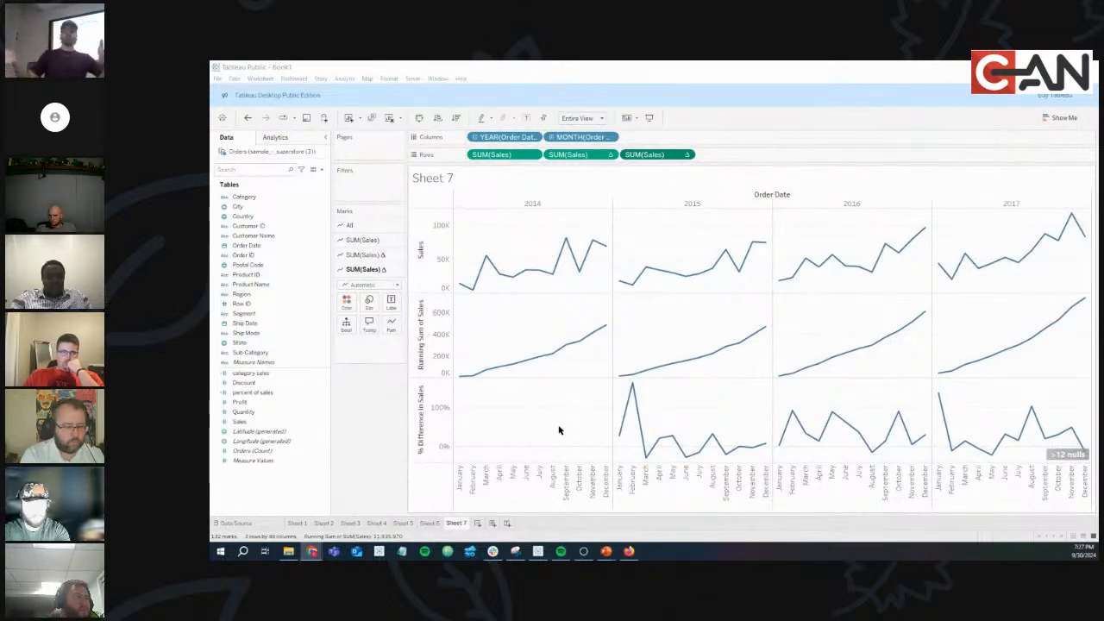
pyautogui.moveTo(617, 443)
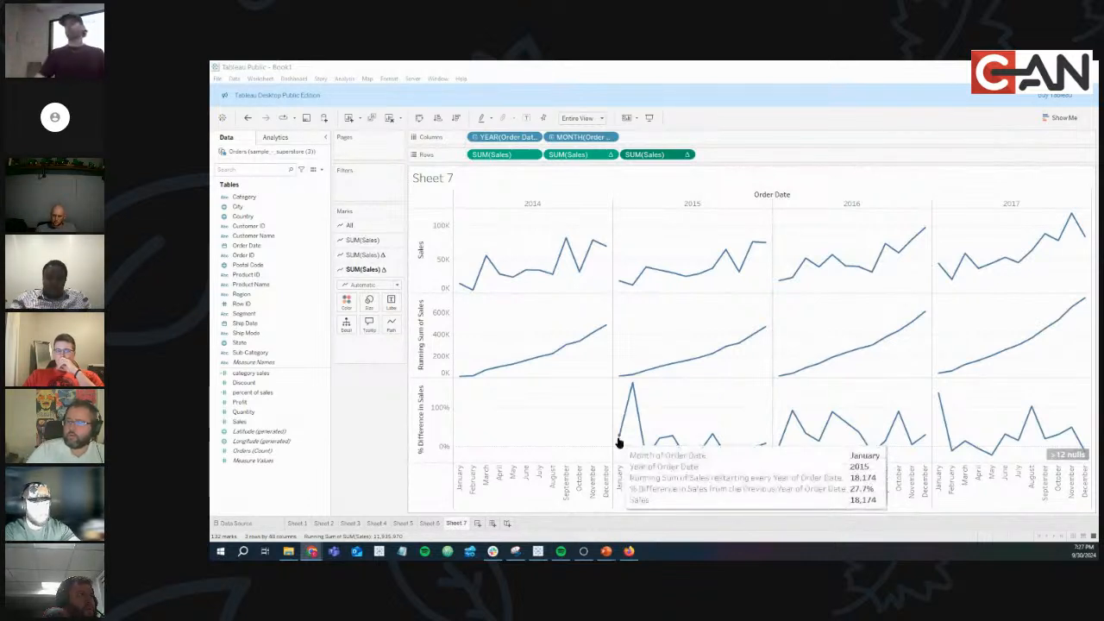
pyautogui.click(687, 155)
pyautogui.moveTo(687, 324)
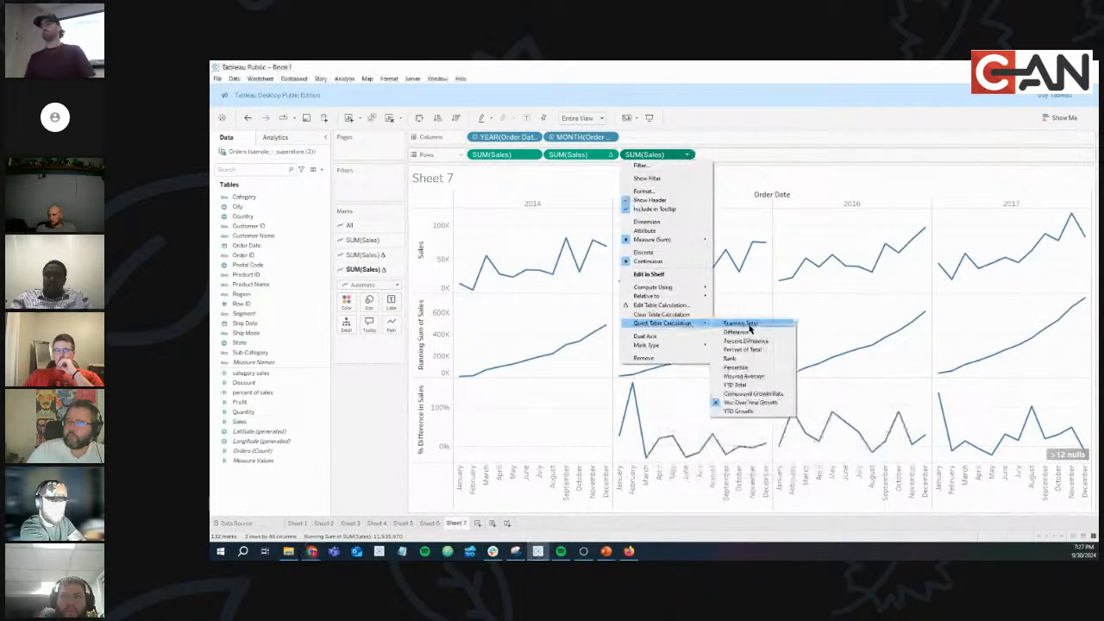
pyautogui.click(748, 404)
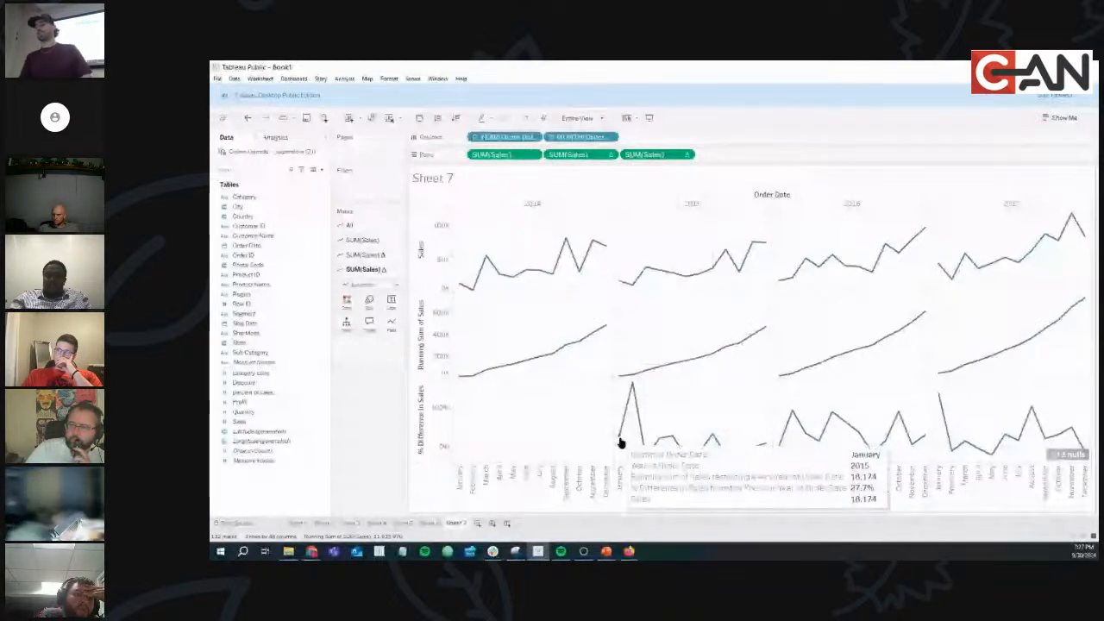
pyautogui.moveTo(670, 365)
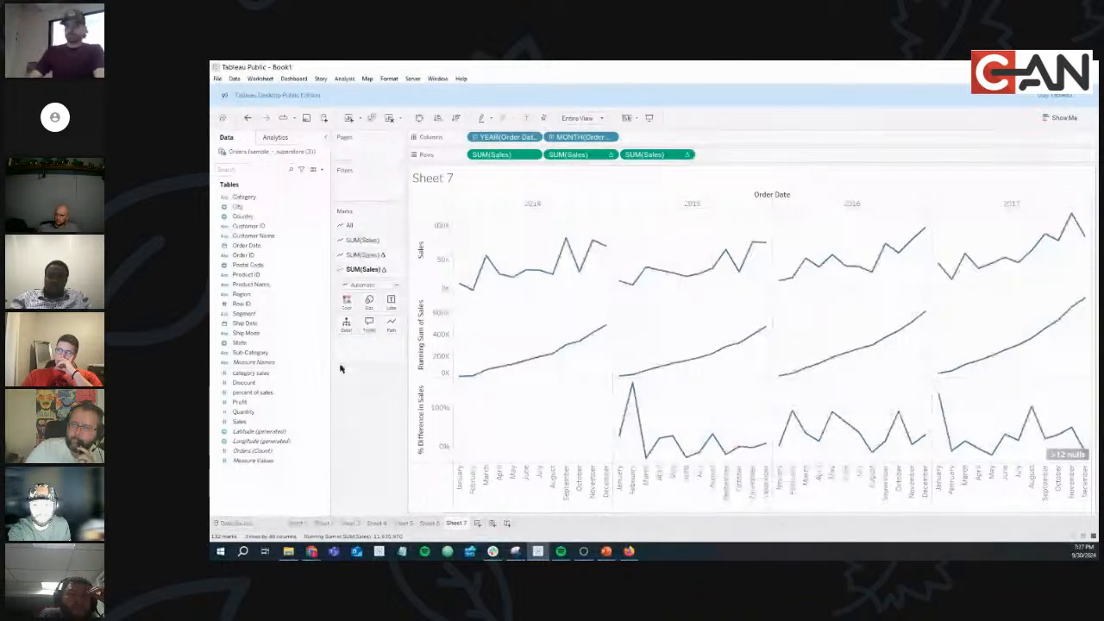
pyautogui.click(285, 392)
# Drop Sales onto Rows as a fourth row and apply the YTD Growth quick table calculation.
pyautogui.click(248, 421)
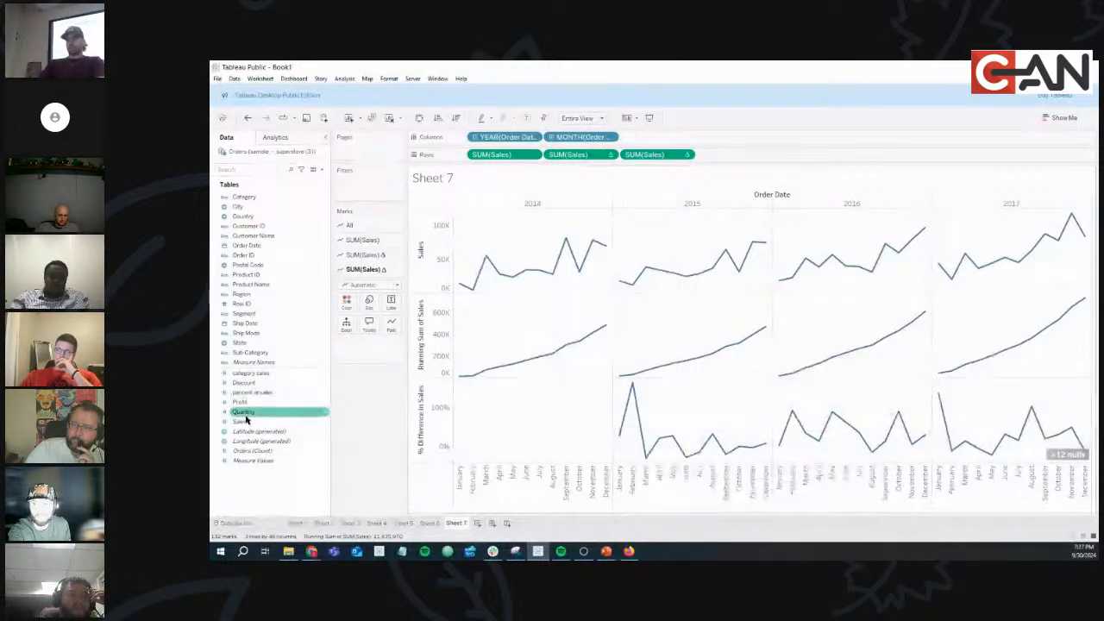
pyautogui.moveTo(247, 421); pyautogui.dragTo(727, 154)
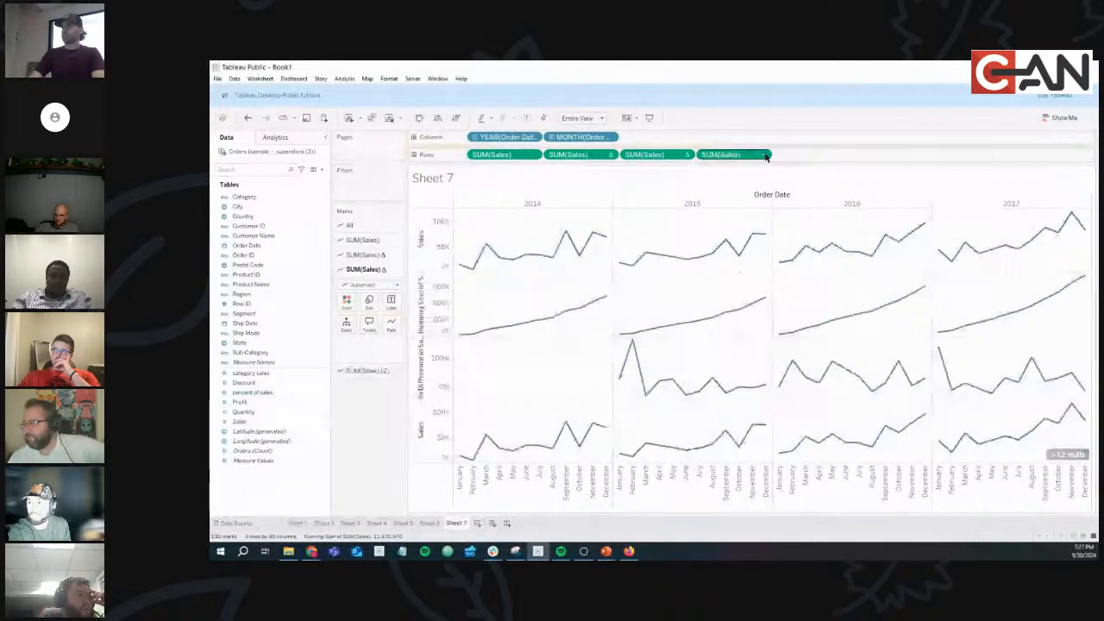
pyautogui.click(764, 155)
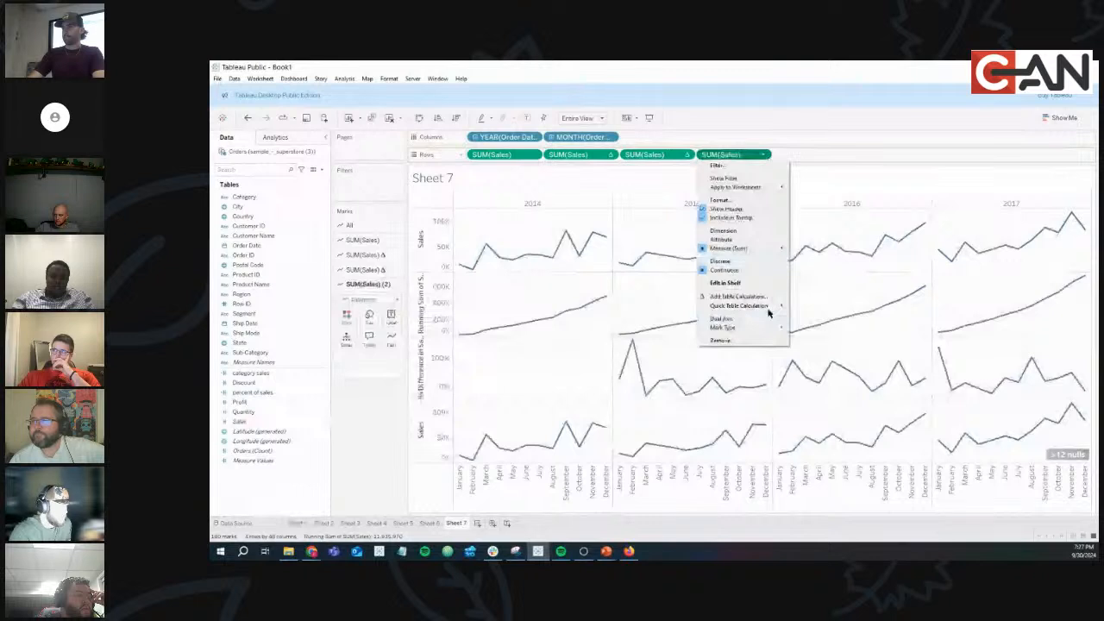
pyautogui.moveTo(768, 309)
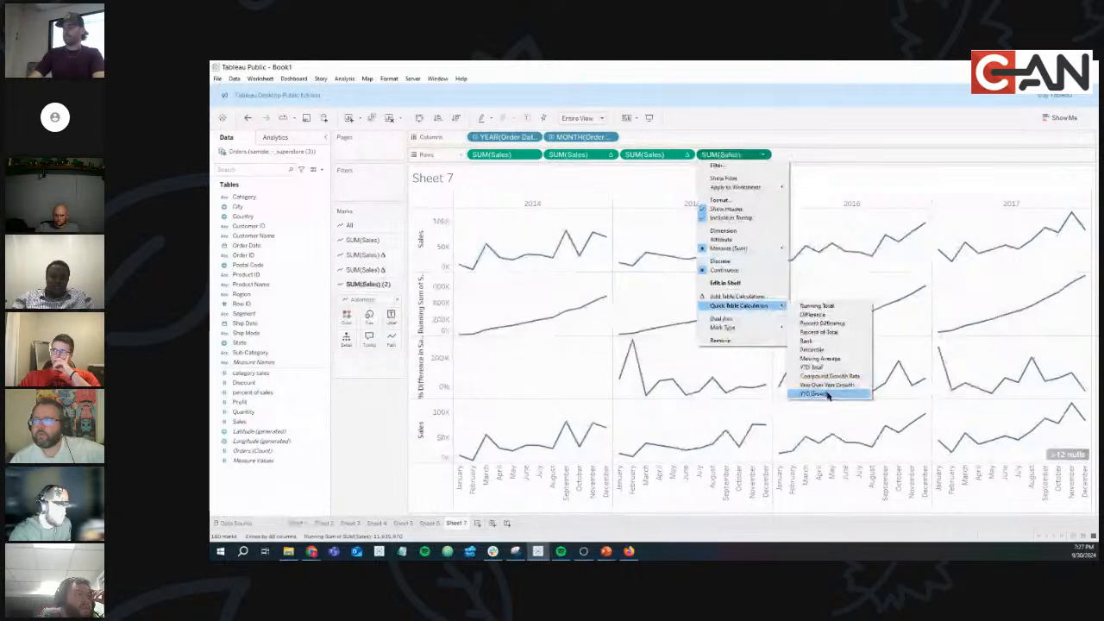
pyautogui.click(828, 389)
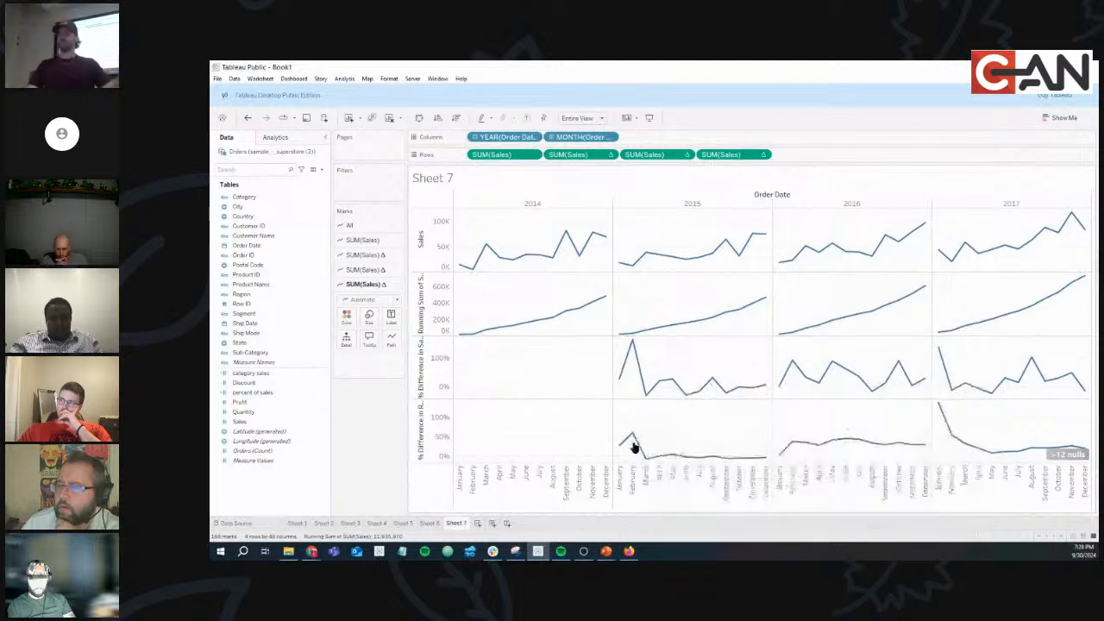
pyautogui.moveTo(630, 344)
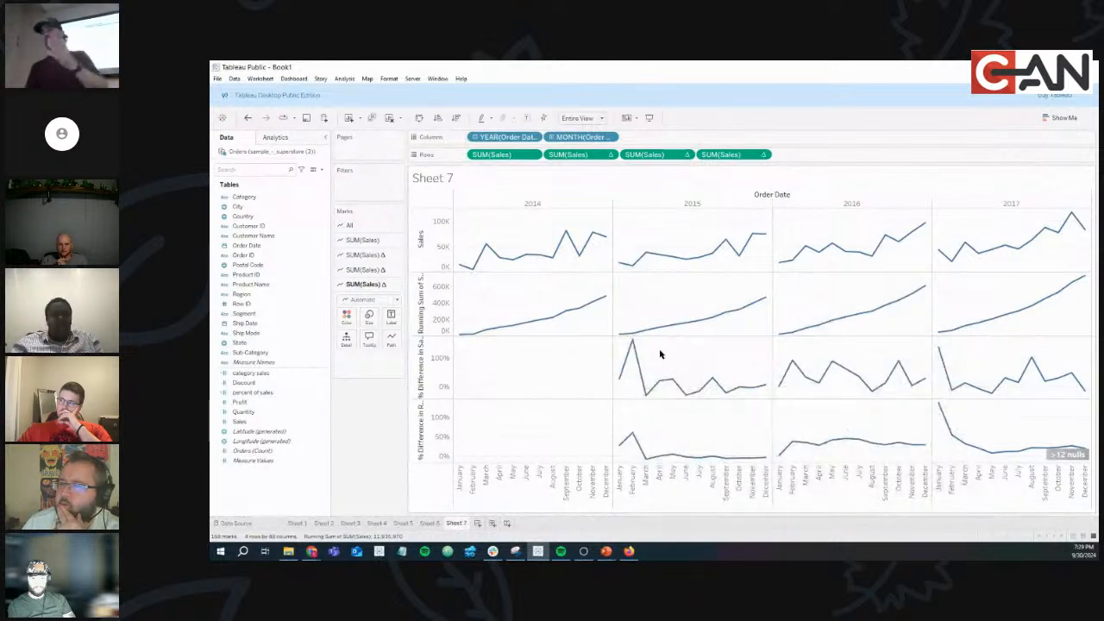
pyautogui.moveTo(661, 333)
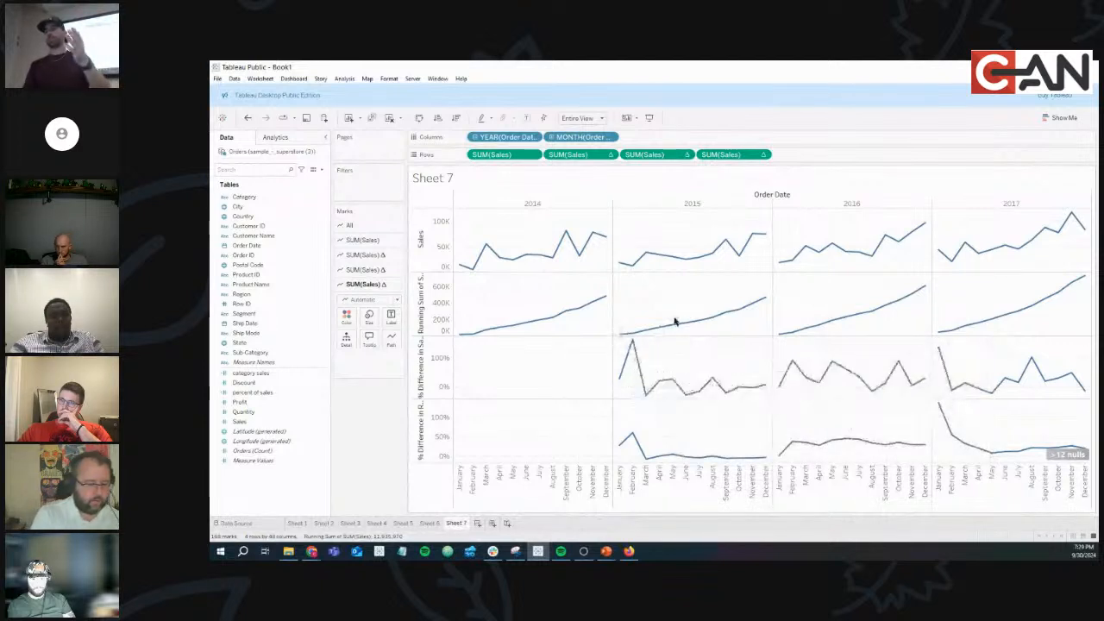
pyautogui.moveTo(645, 261)
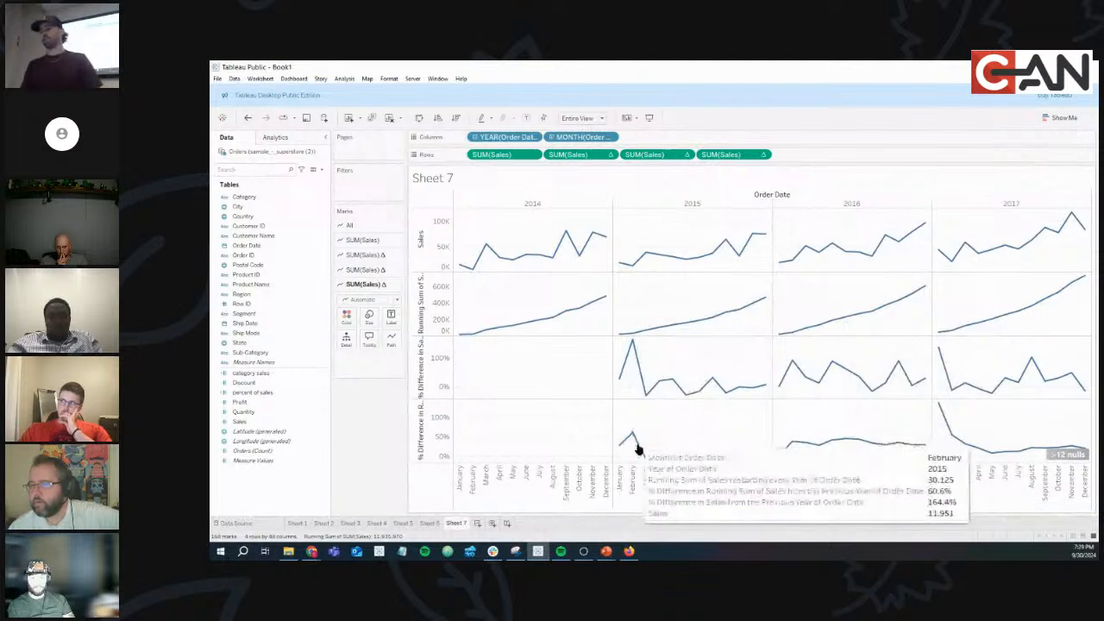
pyautogui.moveTo(724, 463)
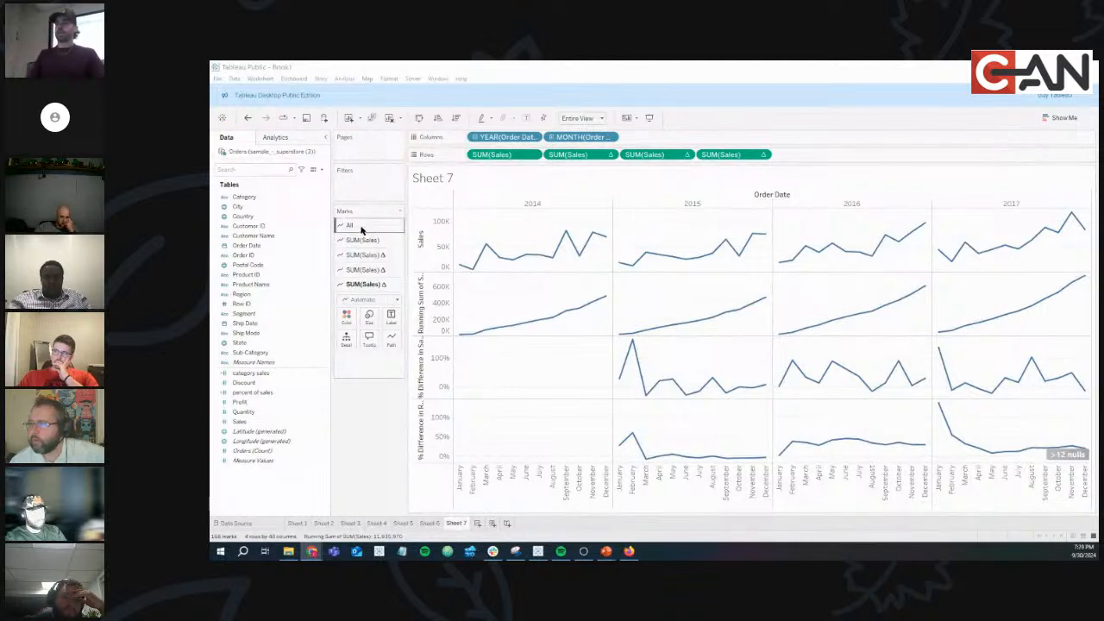
# Step through the All and per-row SUM(Sales) Marks cards, ending on the monthly Sales row.
pyautogui.click(361, 227)
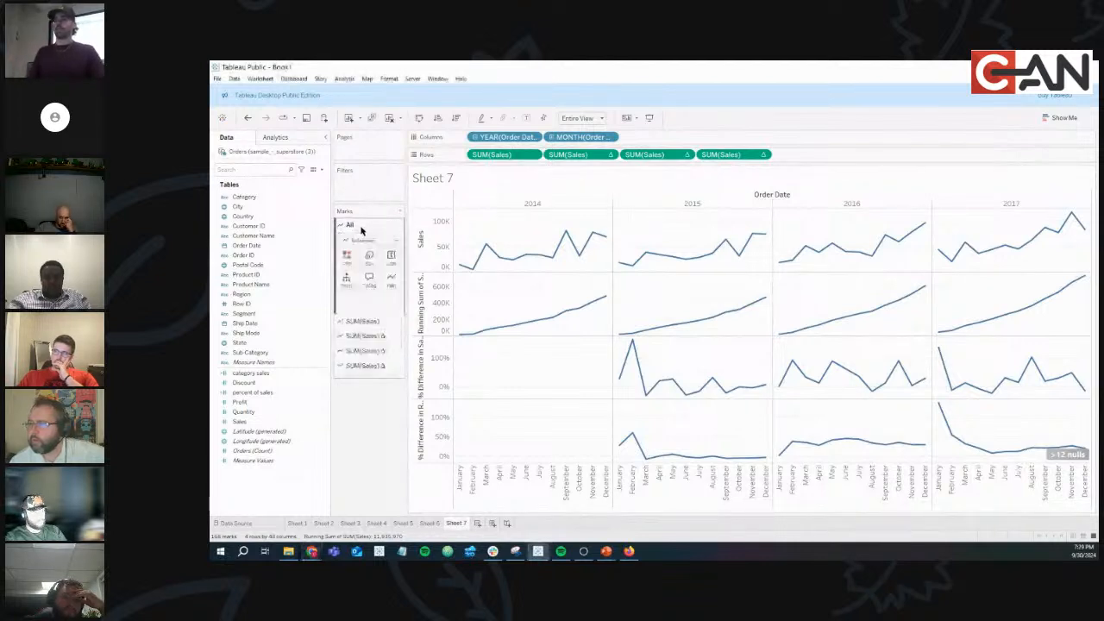
pyautogui.click(372, 328)
pyautogui.click(377, 341)
pyautogui.click(377, 355)
pyautogui.click(377, 370)
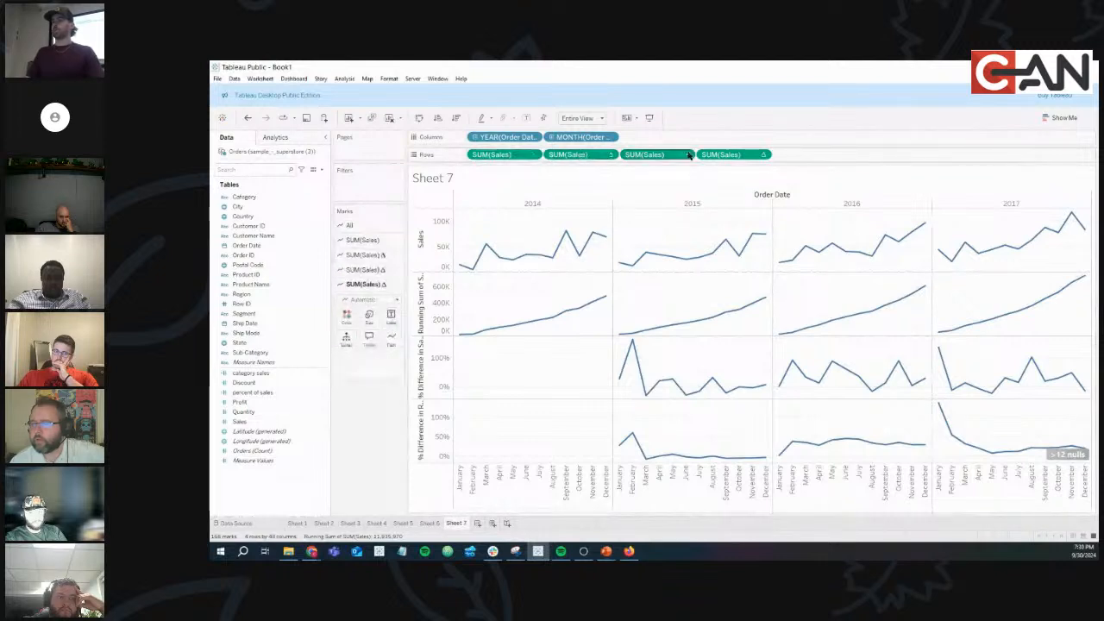
pyautogui.click(364, 228)
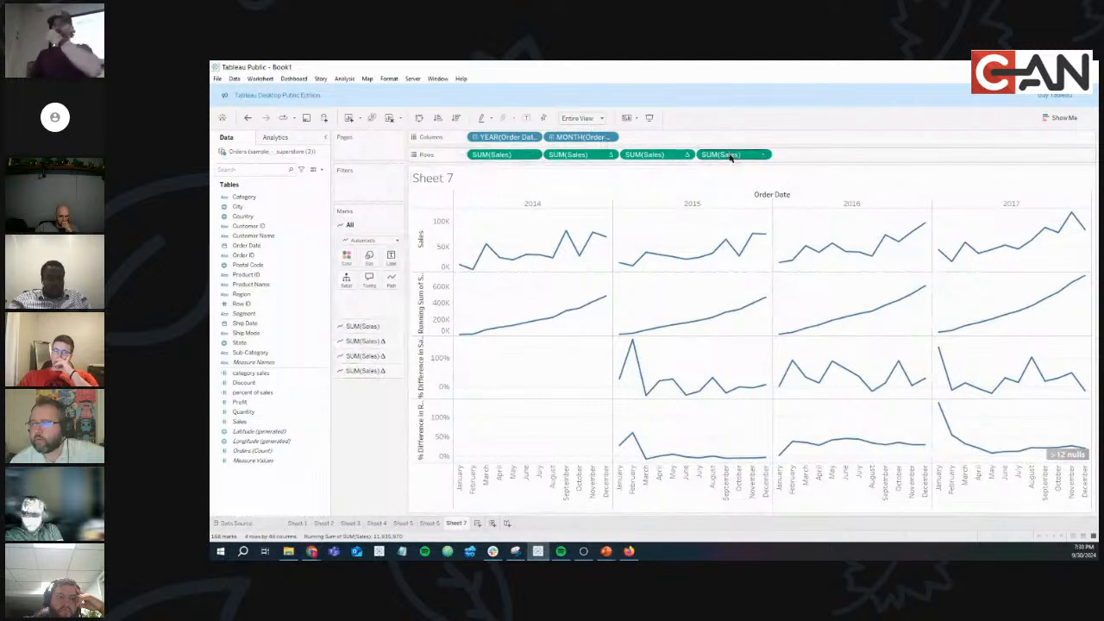
pyautogui.click(361, 326)
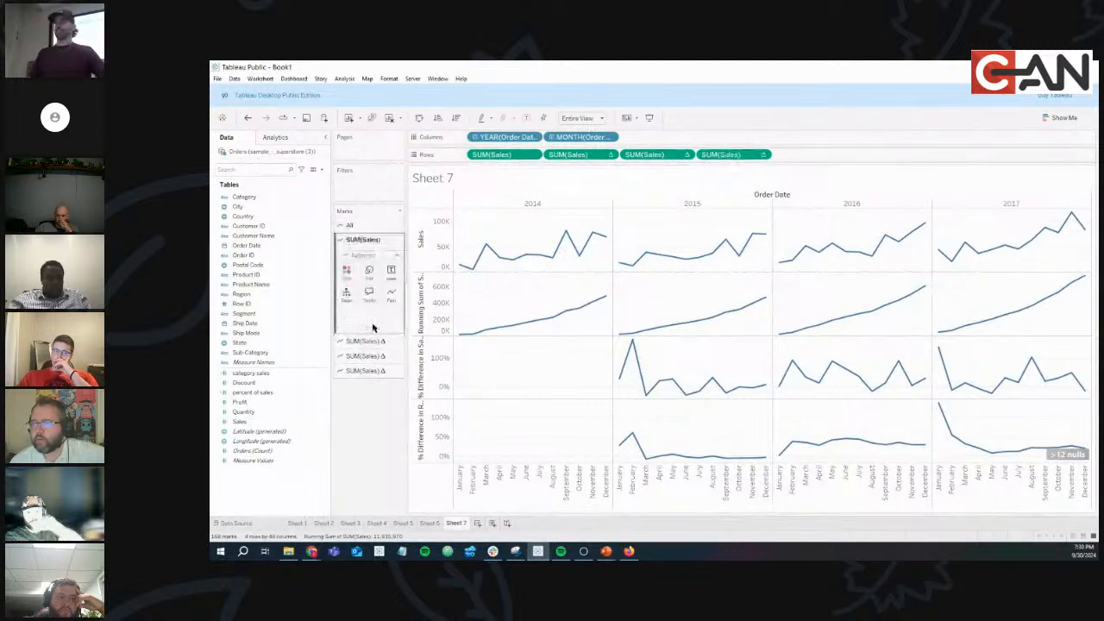
# Color the monthly Sales line black and the running-sum line orange.
pyautogui.click(349, 272)
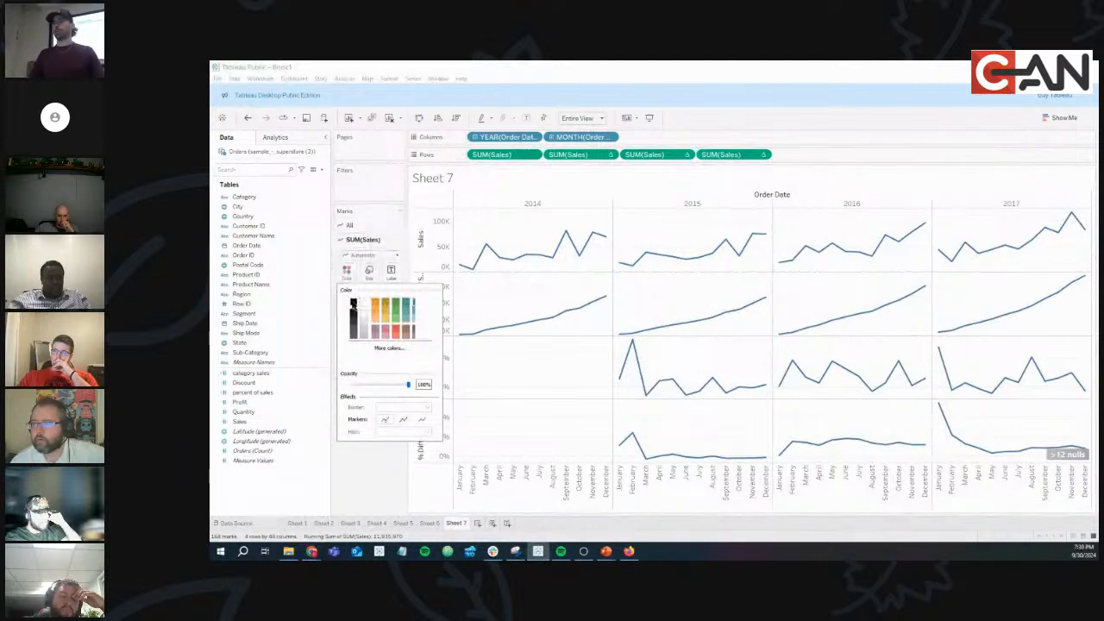
pyautogui.click(352, 303)
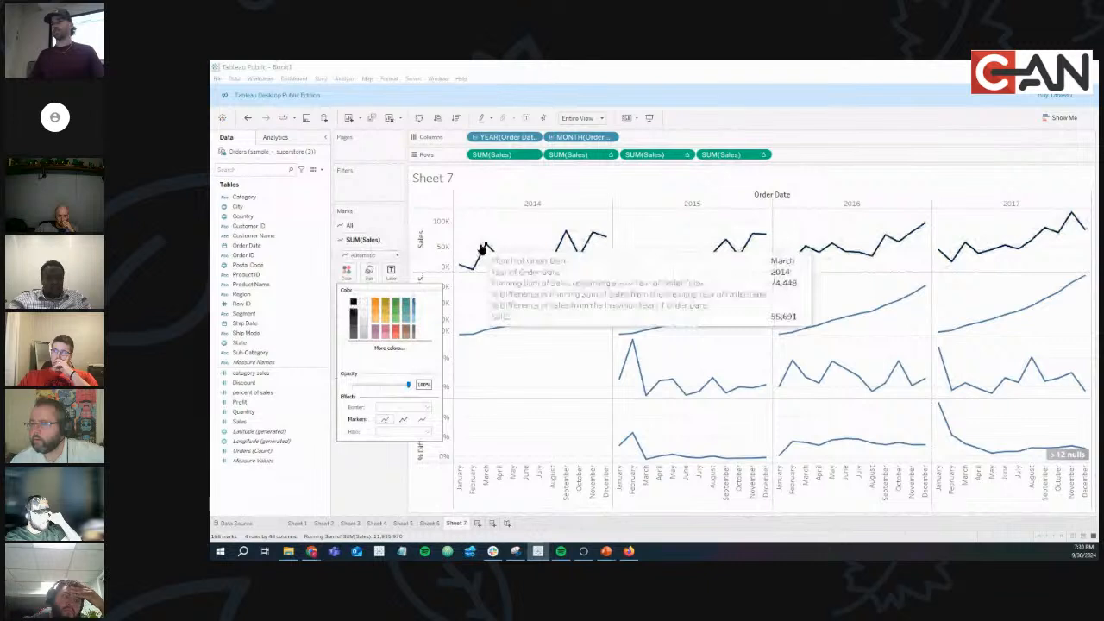
pyautogui.click(353, 477)
pyautogui.click(362, 341)
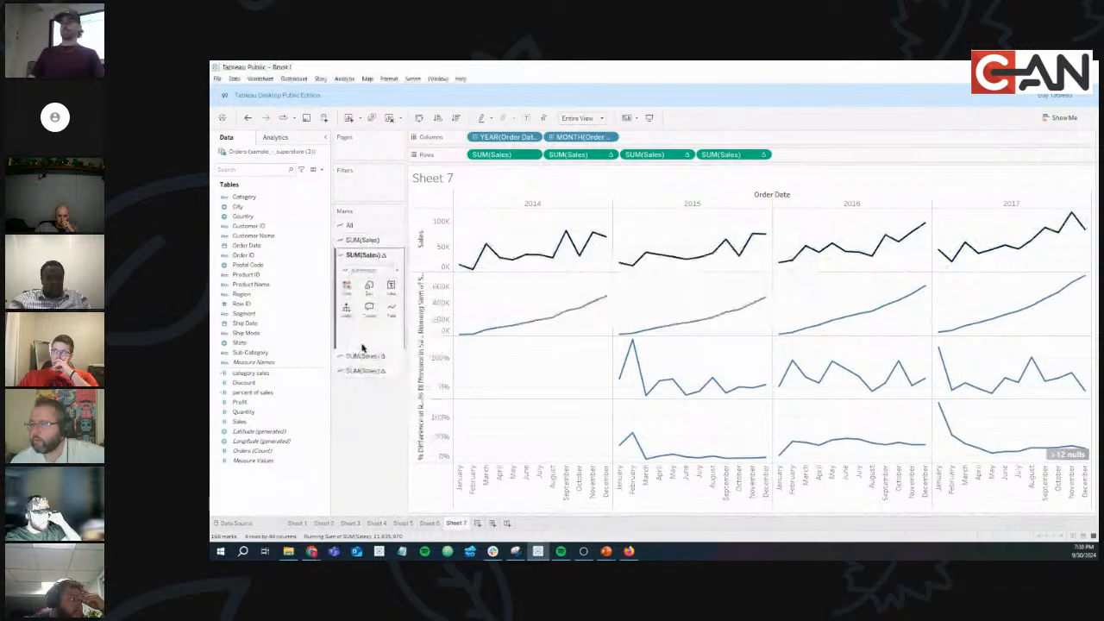
pyautogui.click(349, 290)
pyautogui.click(377, 317)
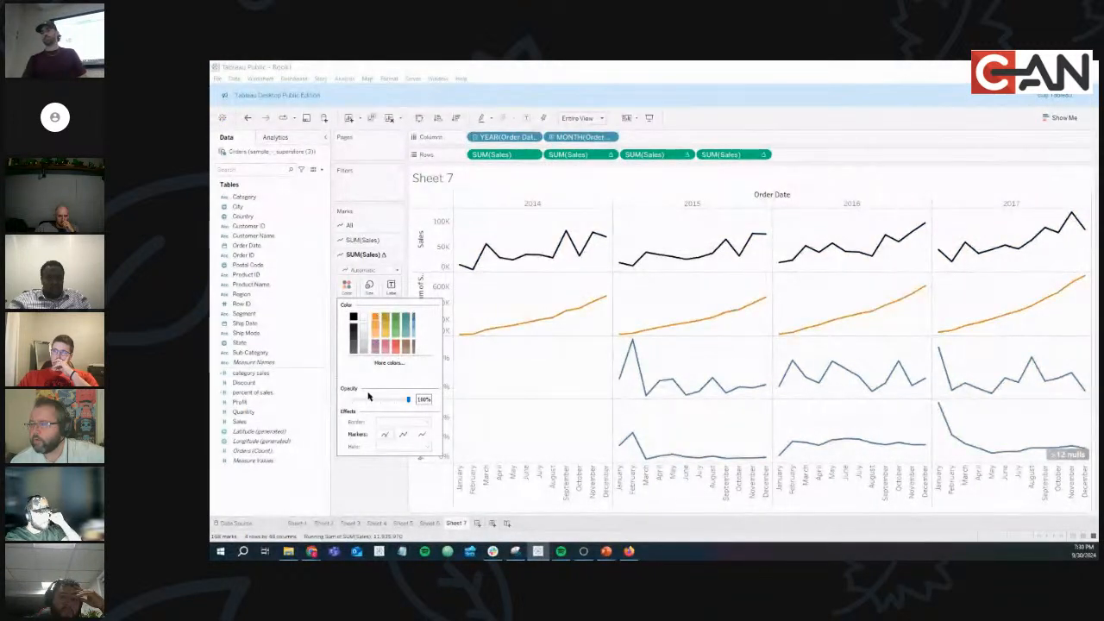
pyautogui.click(374, 490)
# Color the third-row line purple and the bottom YTD growth line red.
pyautogui.click(362, 356)
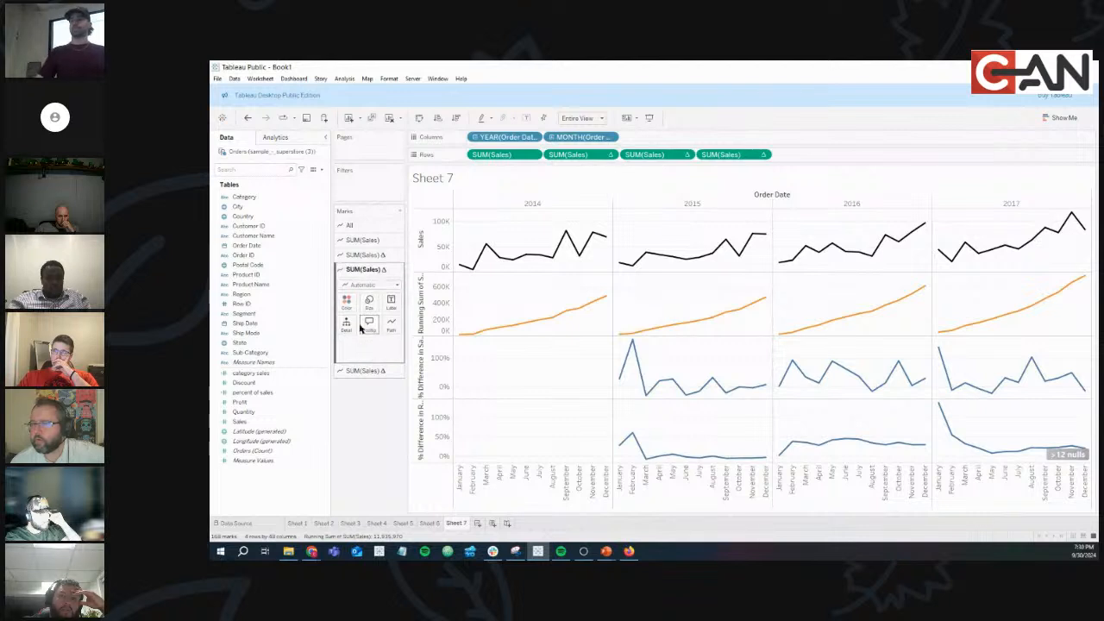
pyautogui.click(346, 299)
pyautogui.click(376, 359)
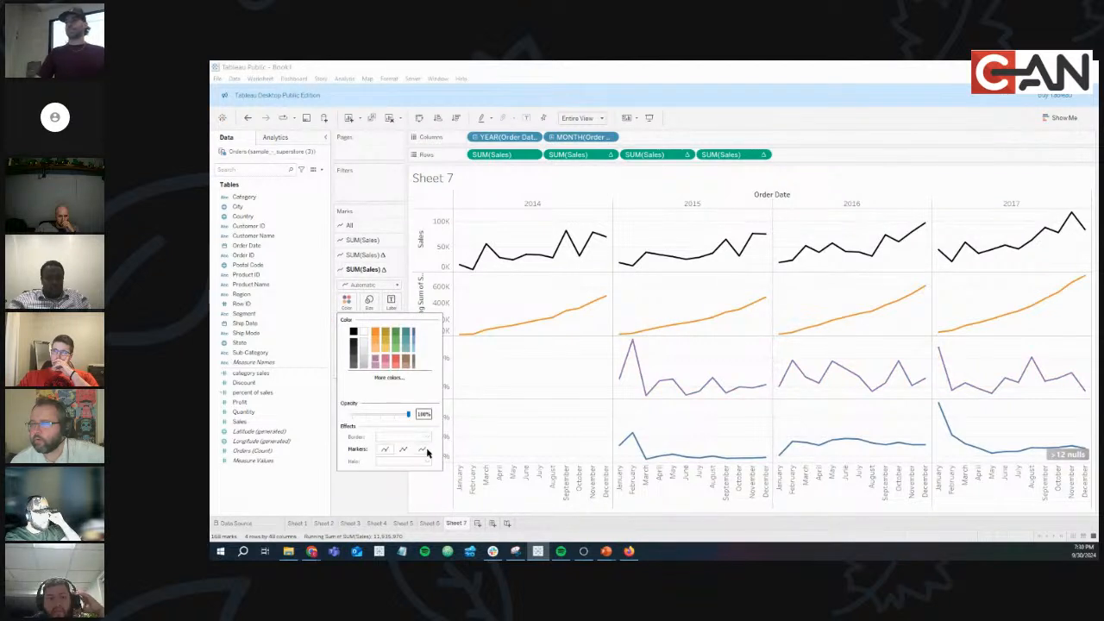
pyautogui.click(385, 506)
pyautogui.click(356, 373)
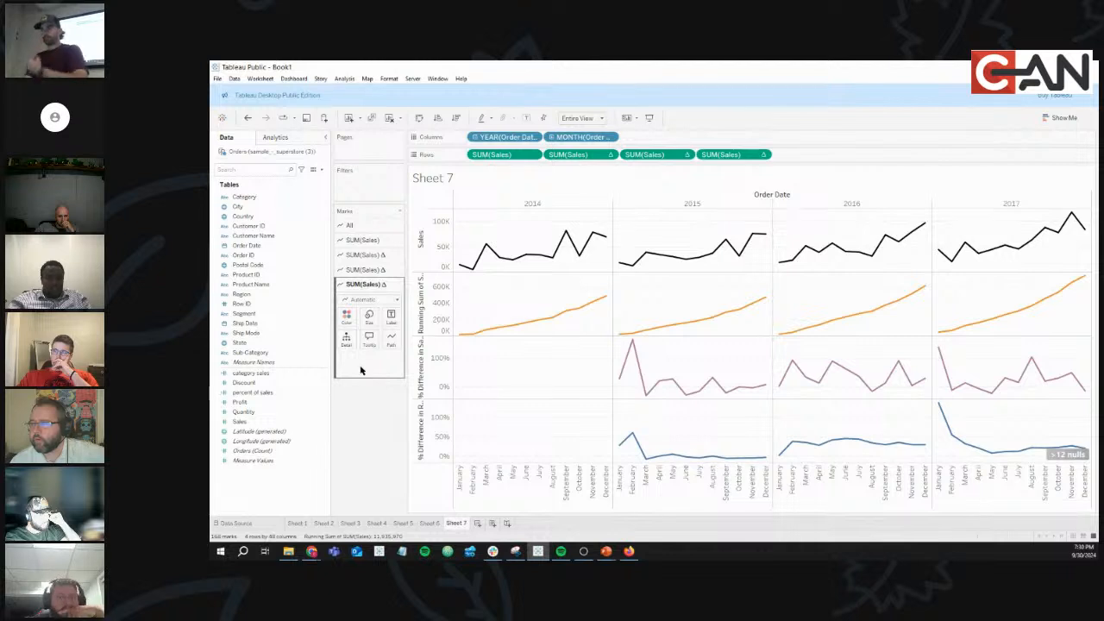
pyautogui.click(346, 318)
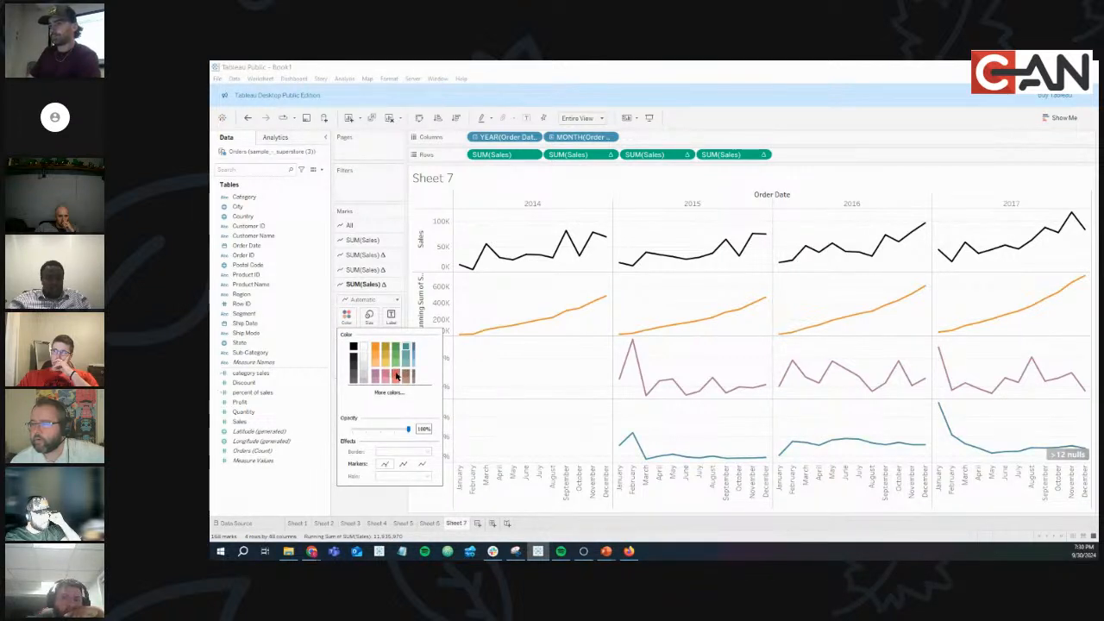
pyautogui.click(375, 496)
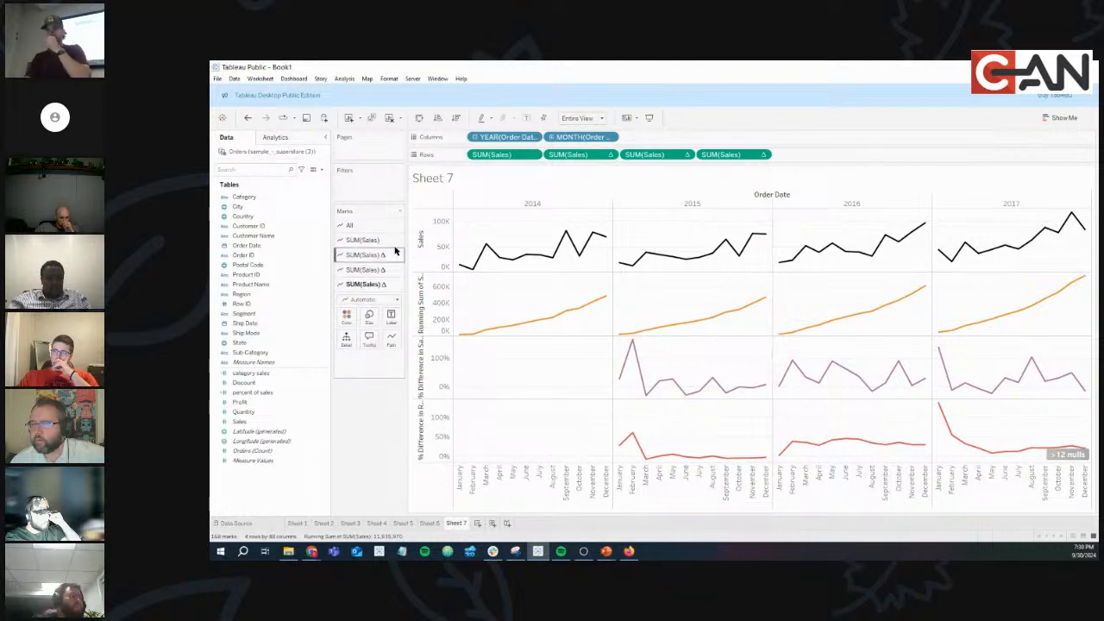
pyautogui.moveTo(487, 245)
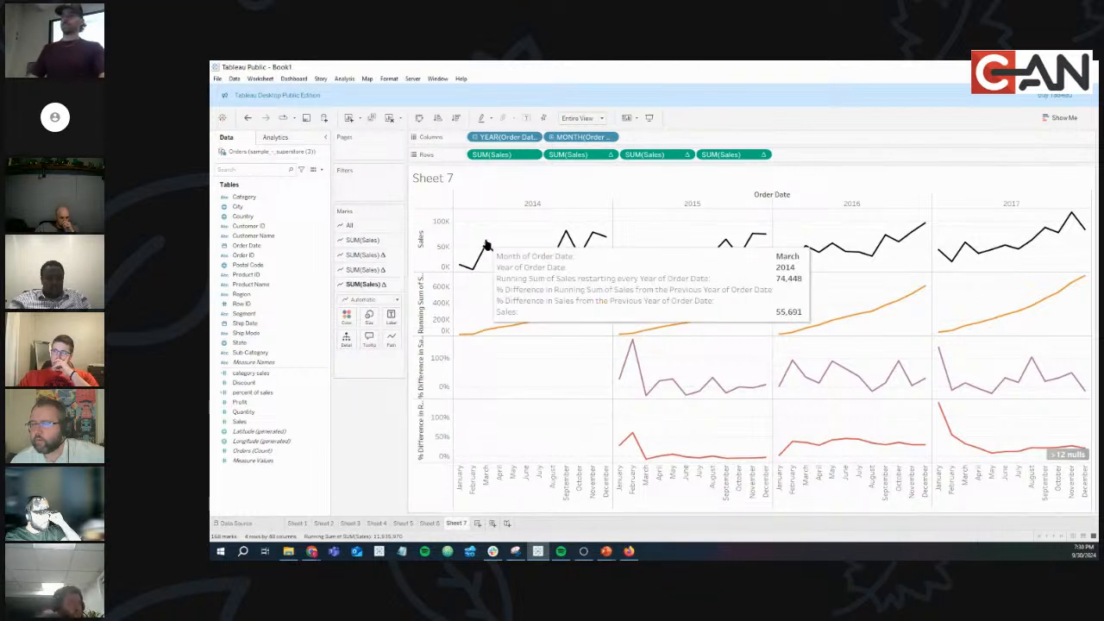
# Retitle the second-row axis 'Running Sum'.
pyautogui.doubleClick(426, 302)
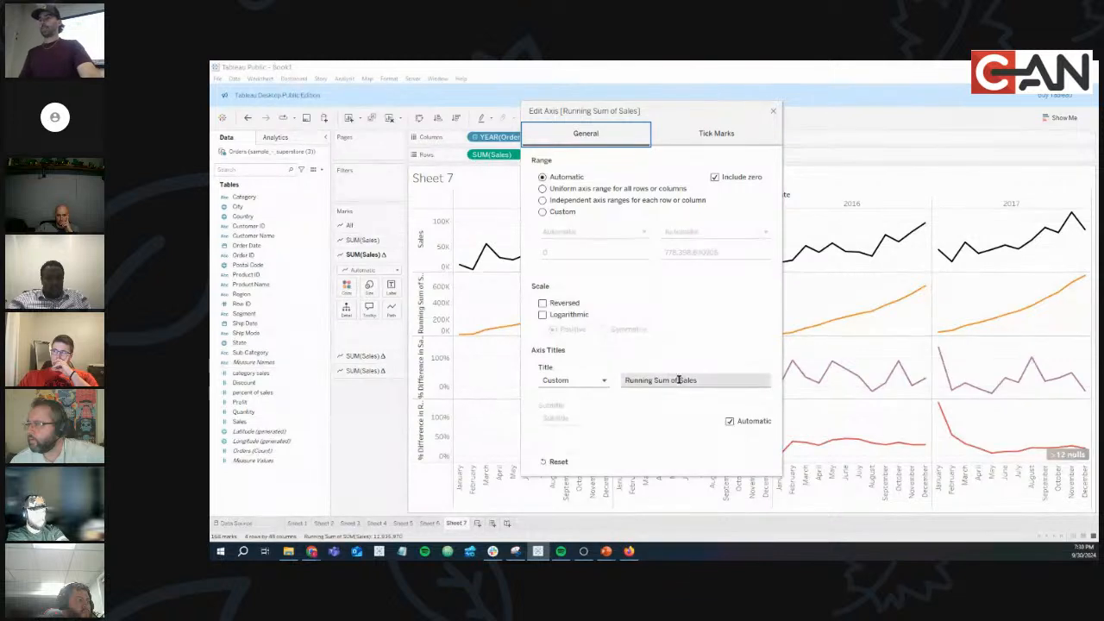
pyautogui.click(723, 381)
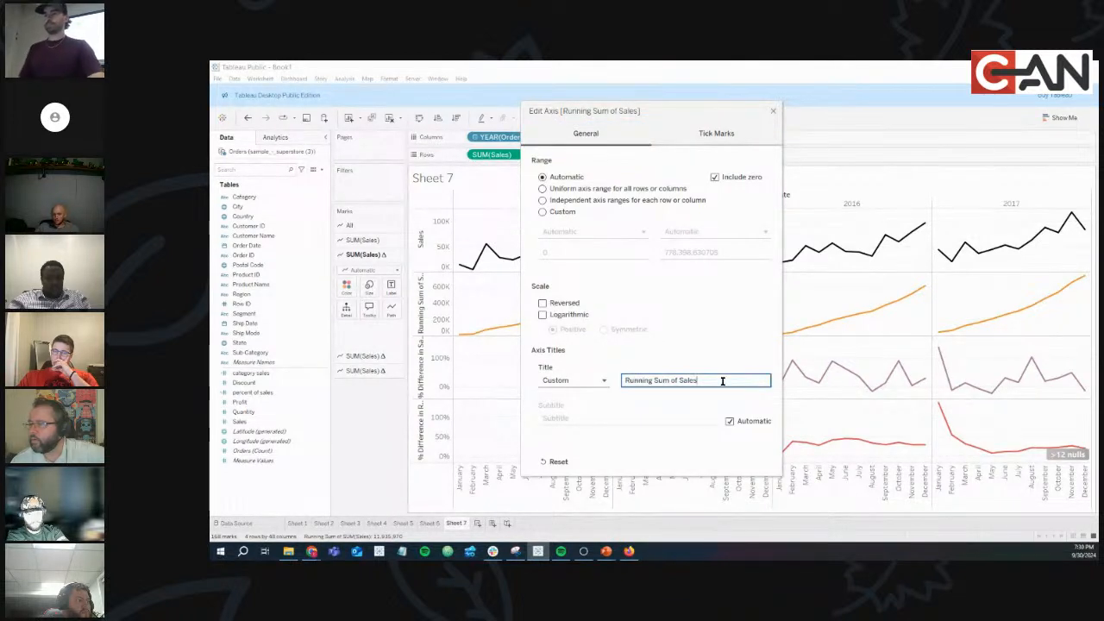
pyautogui.moveTo(723, 381); pyautogui.dragTo(653, 383)
pyautogui.write('S')
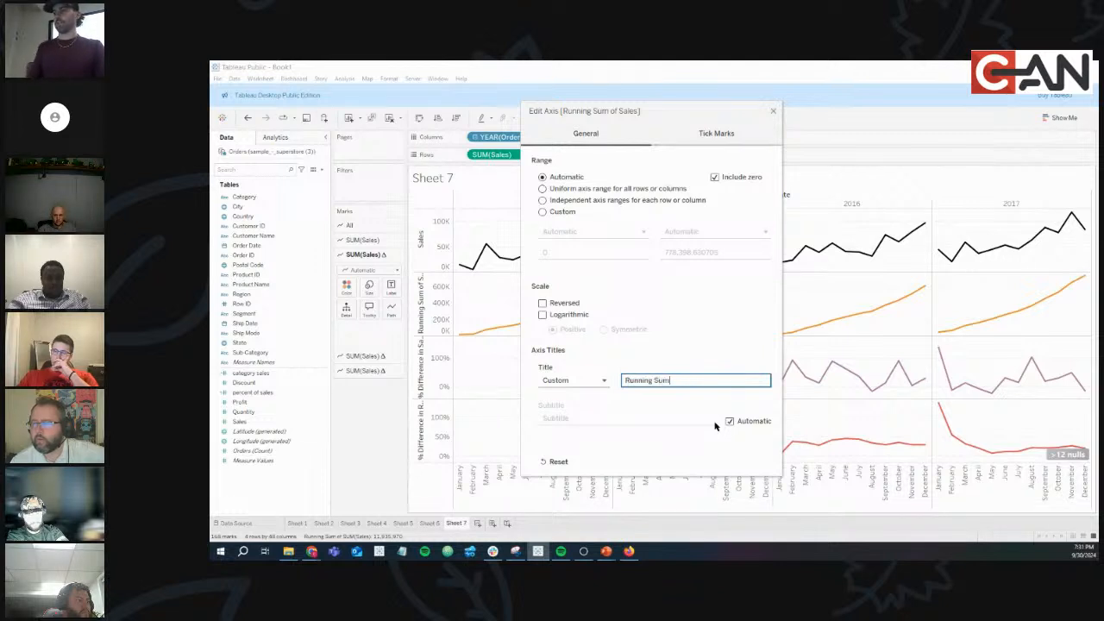
pyautogui.click(772, 111)
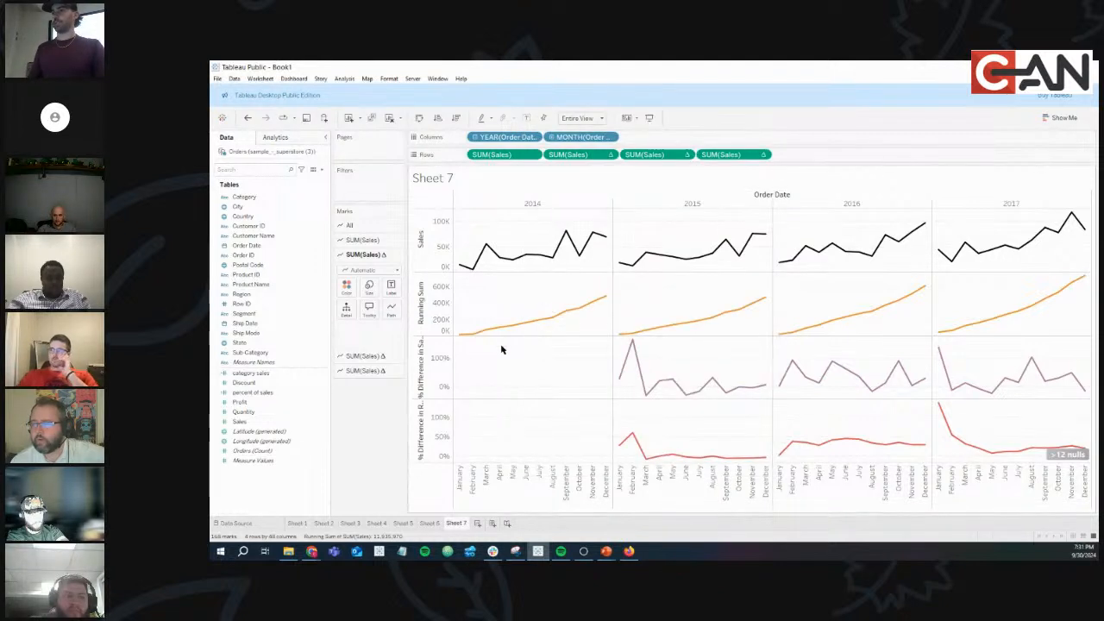
# Retitle the third-row % Difference axis 'YoY Growth'.
pyautogui.doubleClick(431, 365)
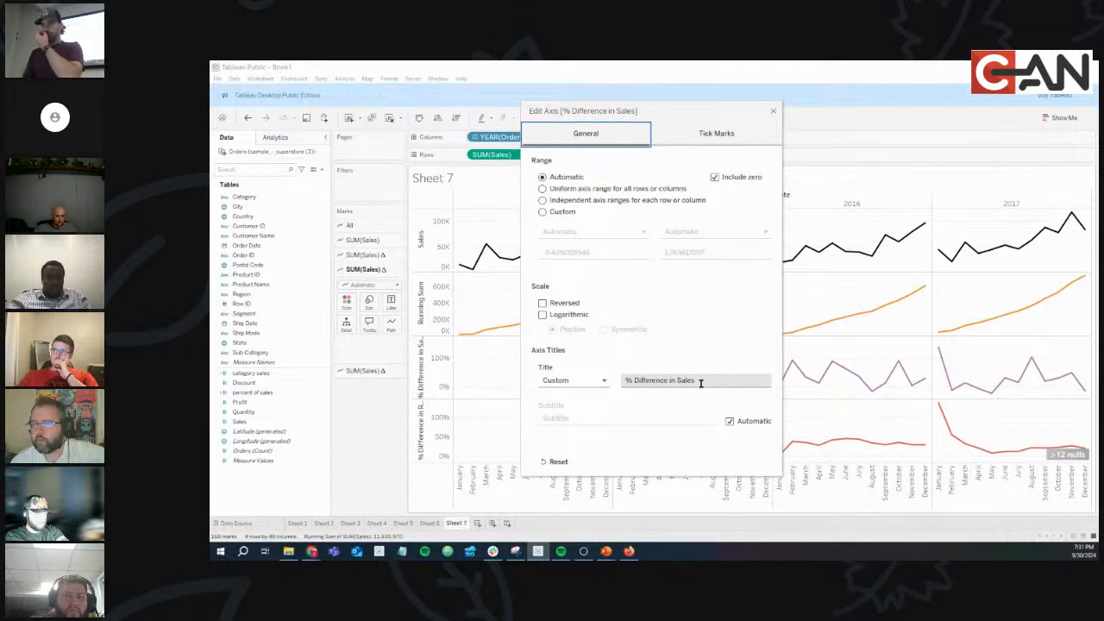
pyautogui.click(709, 380)
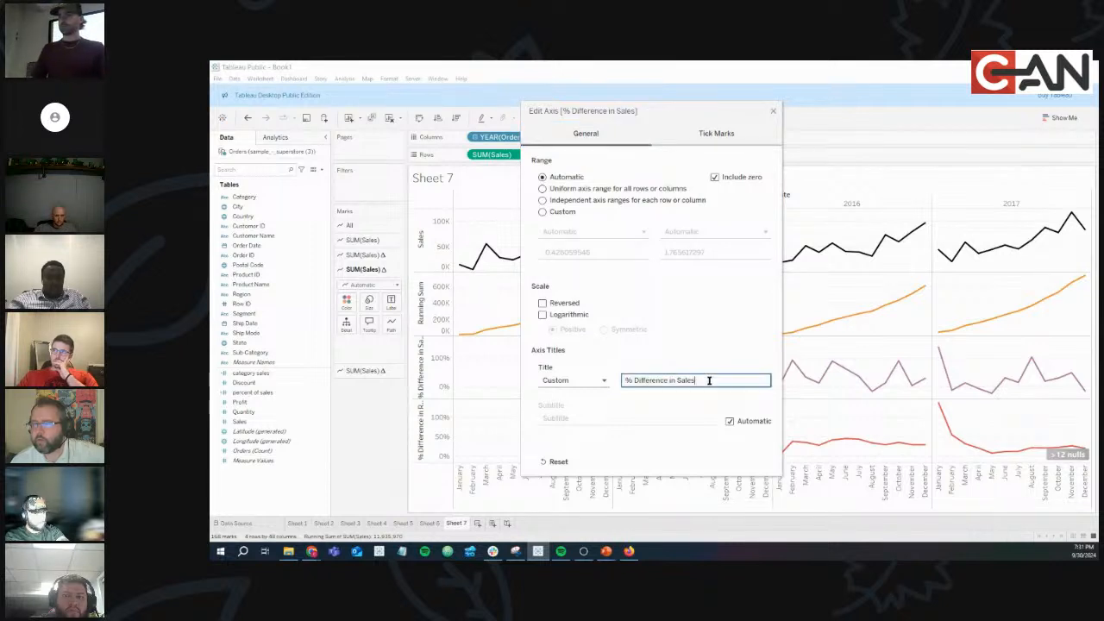
pyautogui.moveTo(714, 381); pyautogui.dragTo(633, 393)
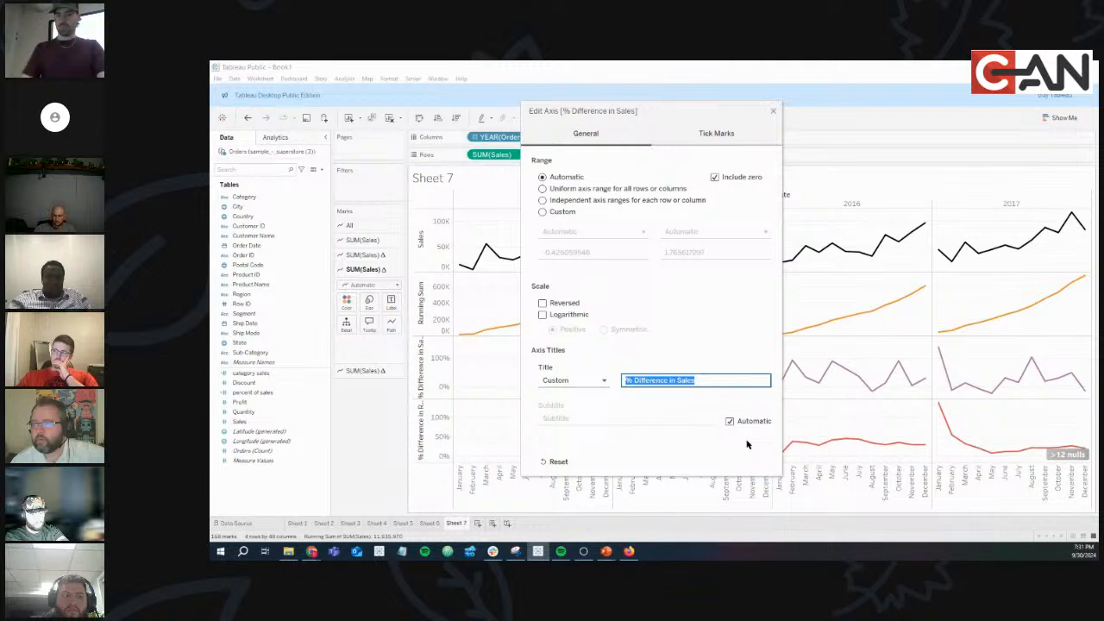
pyautogui.write('YoY Growth')
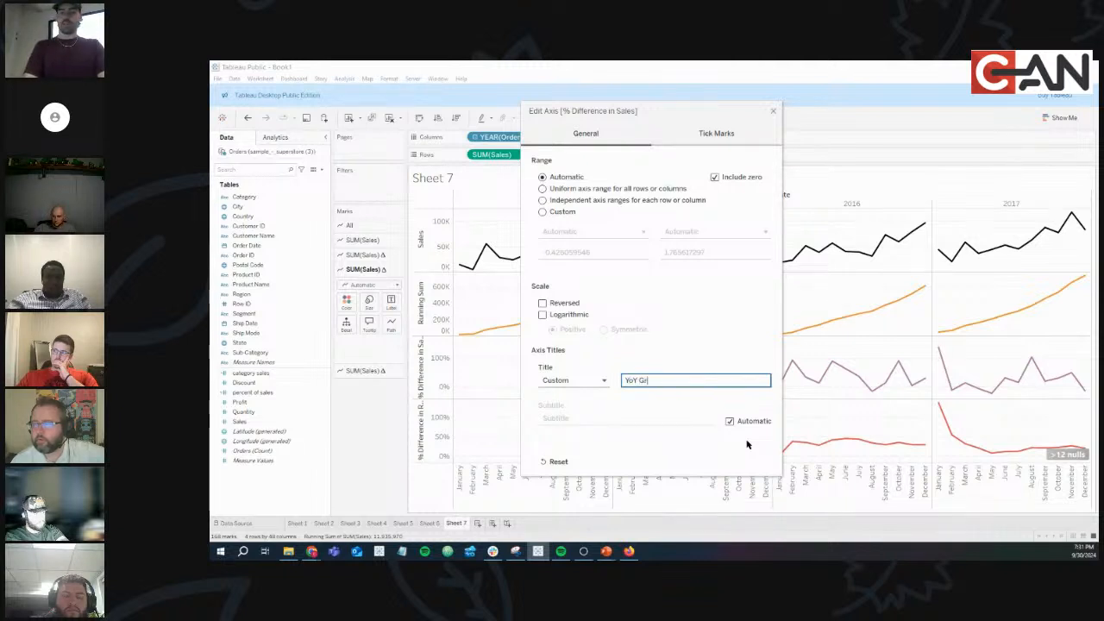
pyautogui.click(773, 110)
# Retitle the bottom axis 'YTD Growth'.
pyautogui.doubleClick(433, 442)
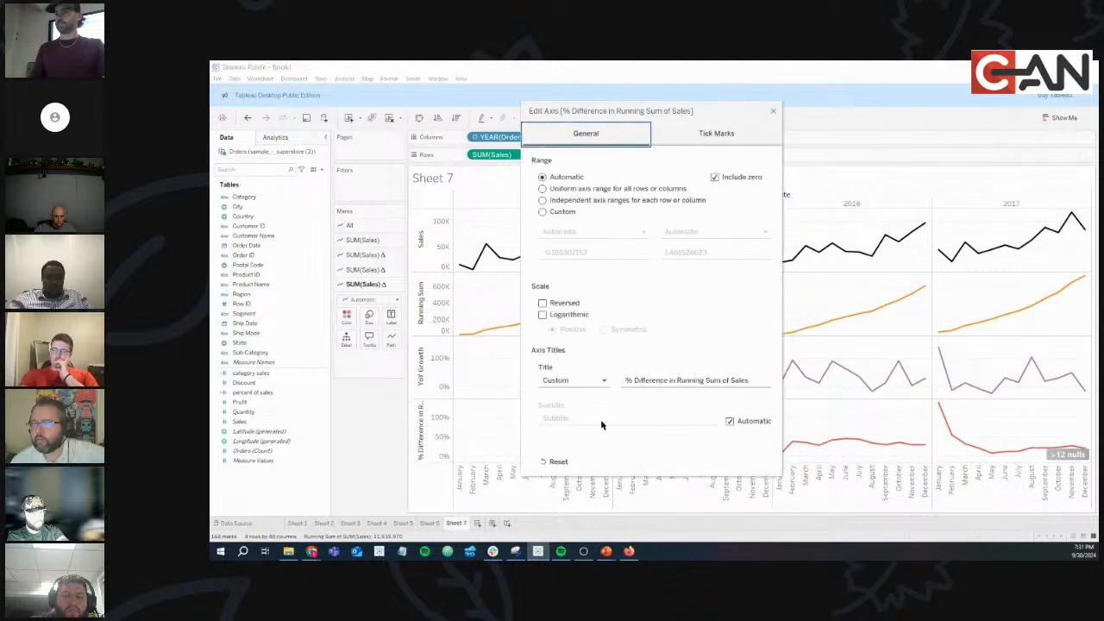
pyautogui.doubleClick(692, 380)
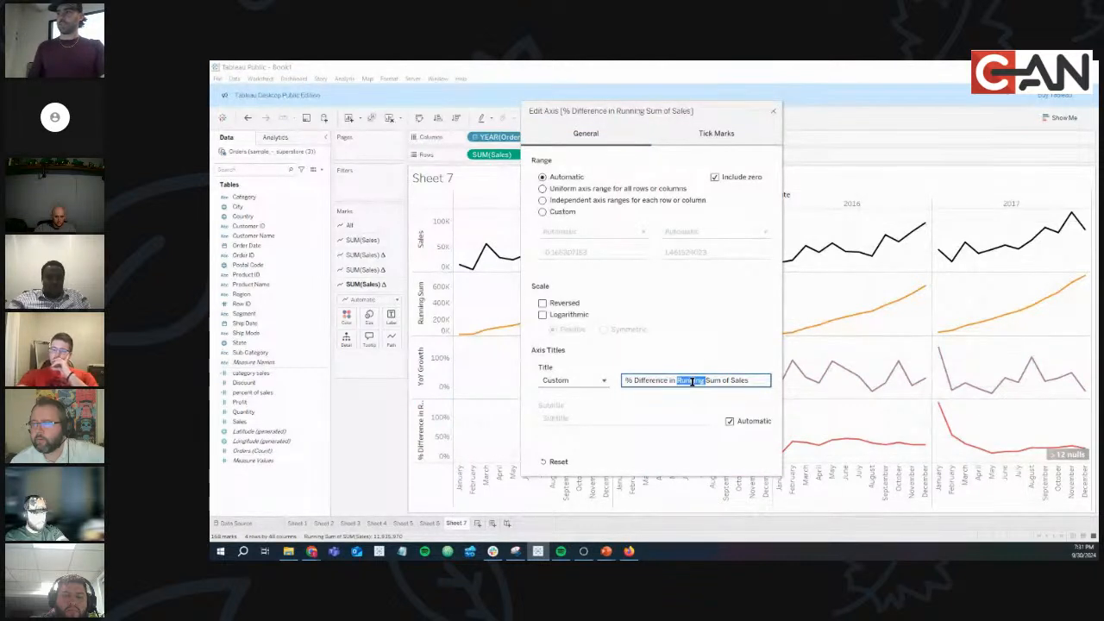
pyautogui.hotkey('ctrl', 'a')
pyautogui.write('YTD')
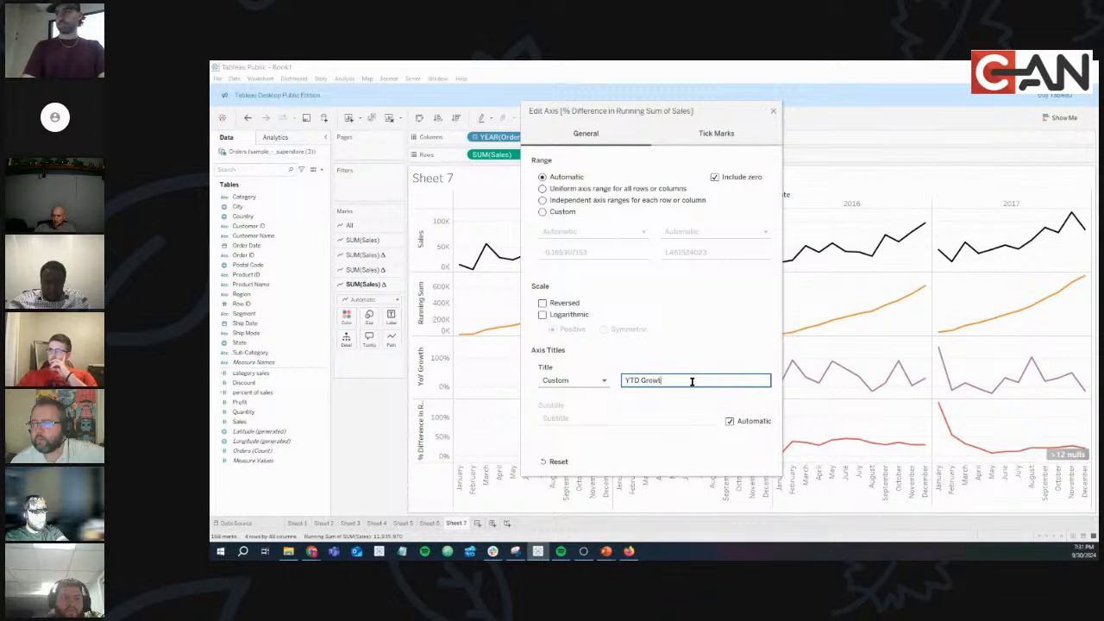
pyautogui.click(773, 112)
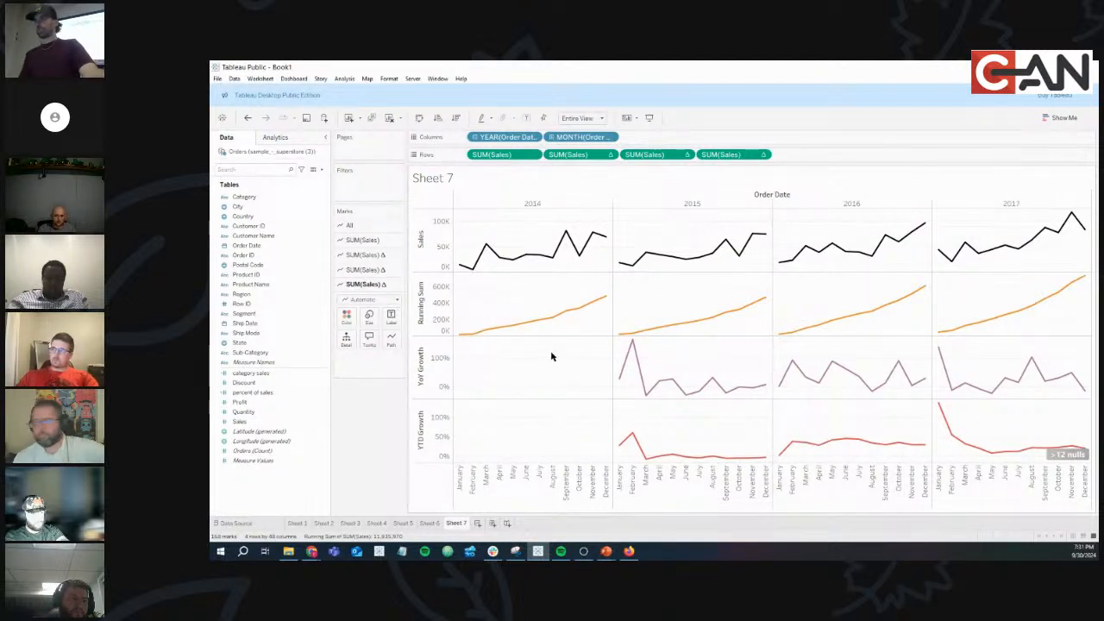
# Hide the Order Date header label and format month headers as abbreviated names (Jan, Feb, Mar).
pyautogui.rightClick(761, 198)
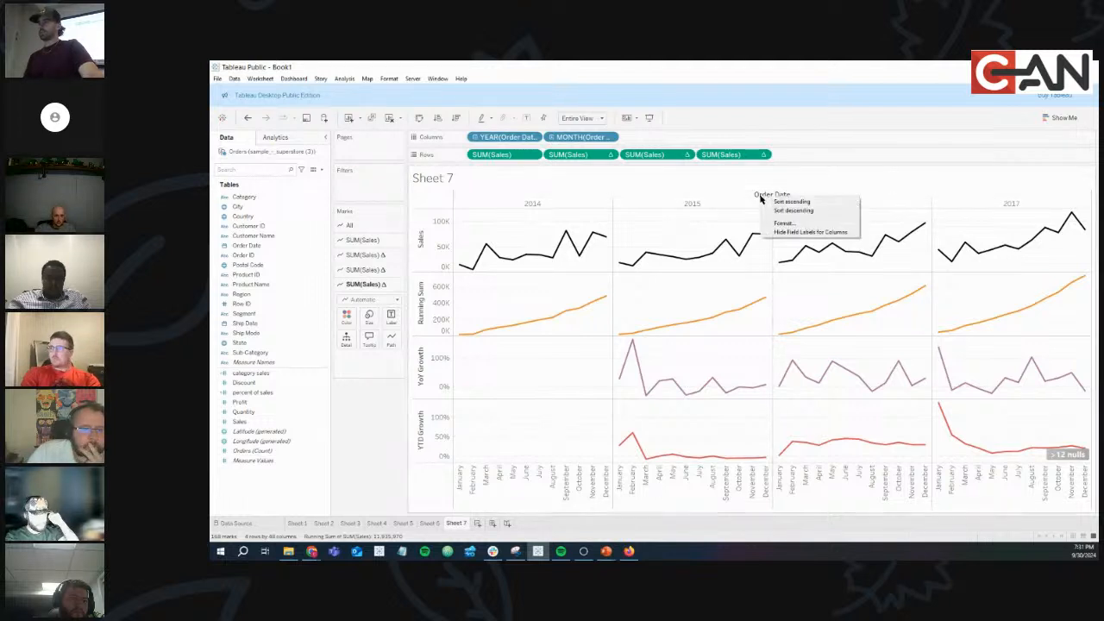
pyautogui.click(798, 234)
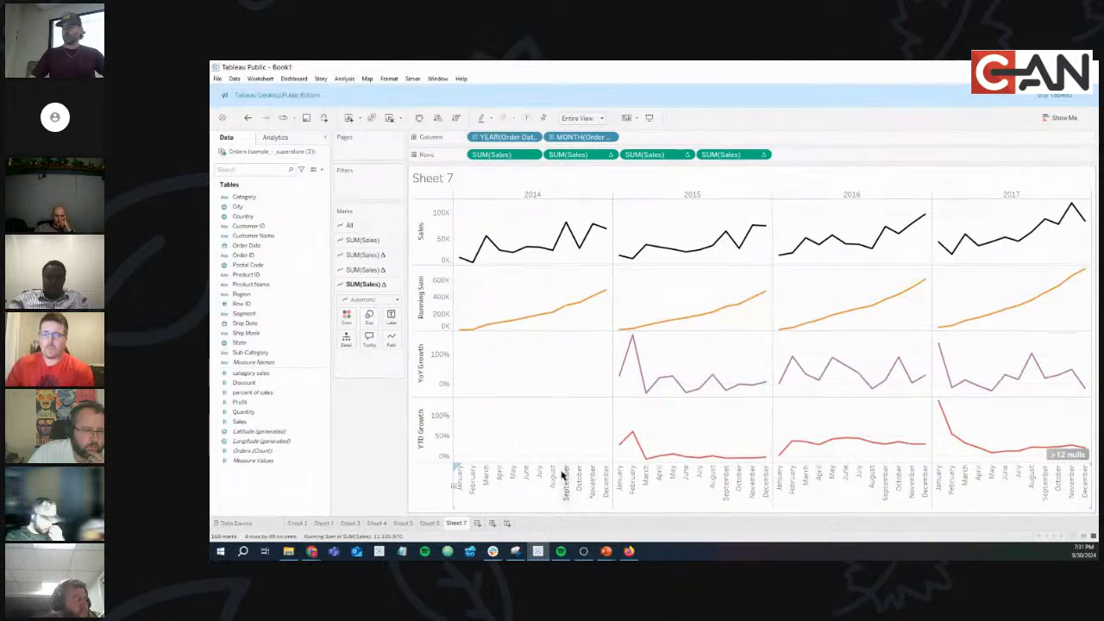
pyautogui.click(565, 482)
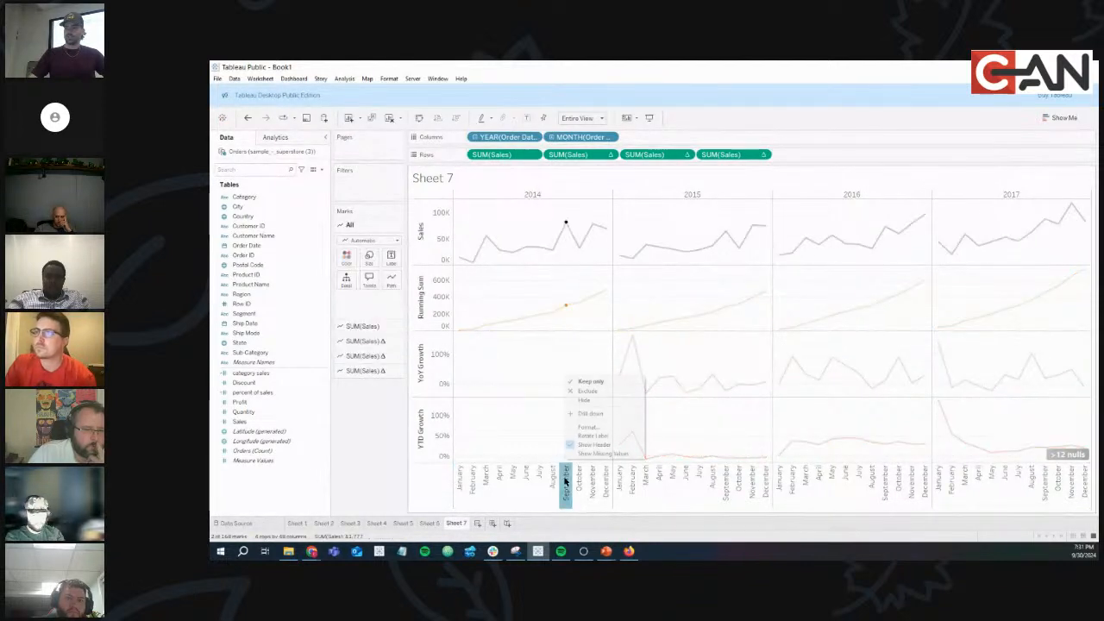
pyautogui.click(581, 433)
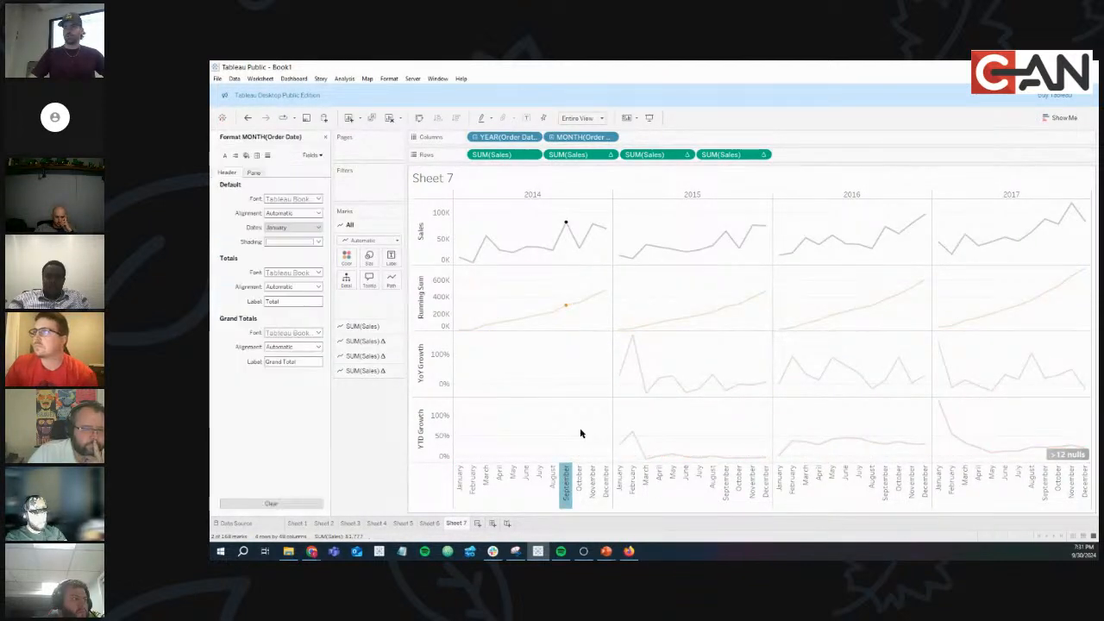
pyautogui.click(284, 227)
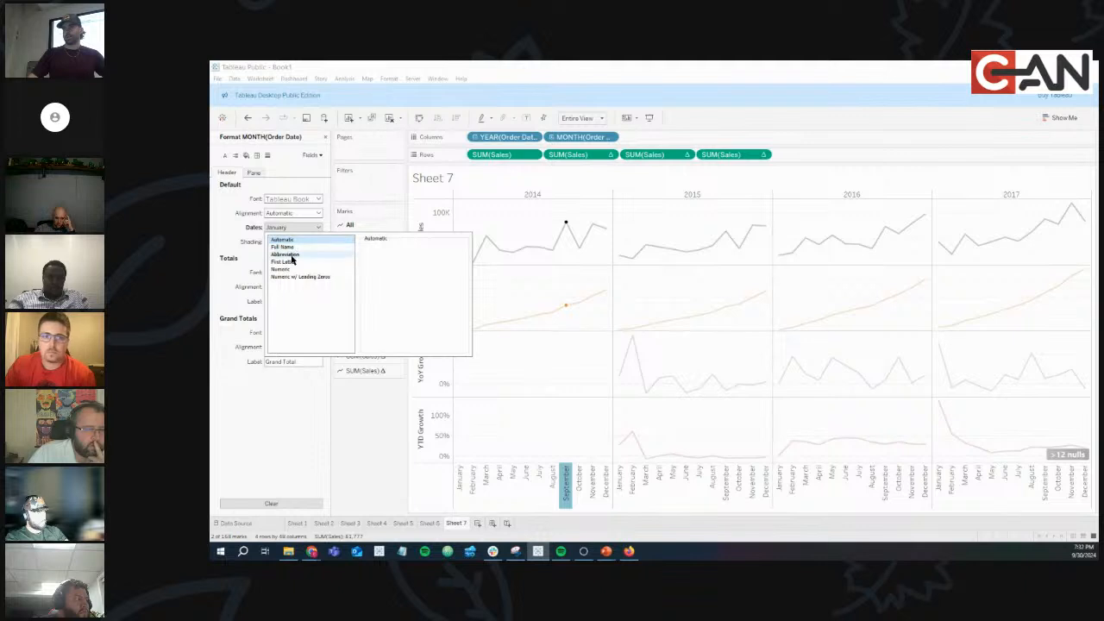
pyautogui.click(291, 255)
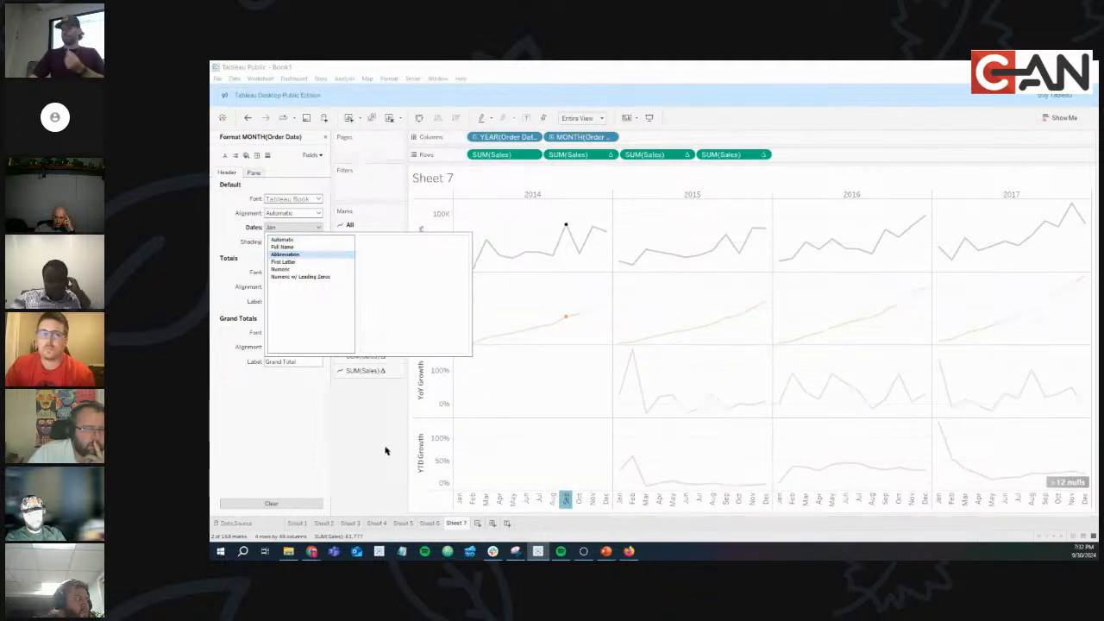
pyautogui.click(387, 451)
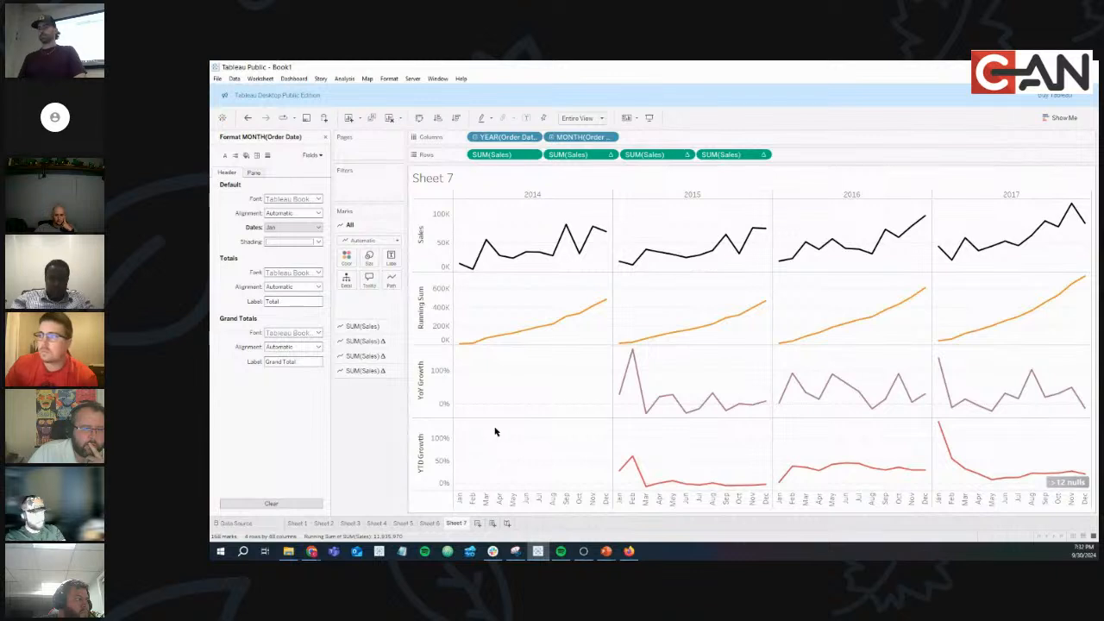
# Try rotating the month header labels, keeping month names abbreviated, and select the Running Sum Marks card.
pyautogui.rightClick(528, 503)
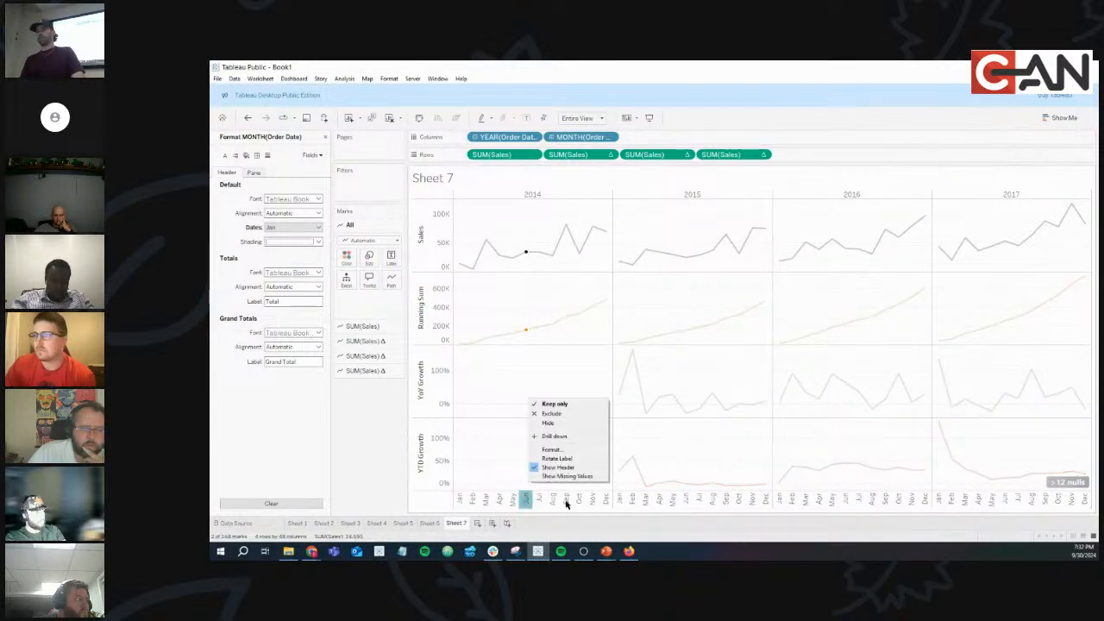
pyautogui.rightClick(592, 502)
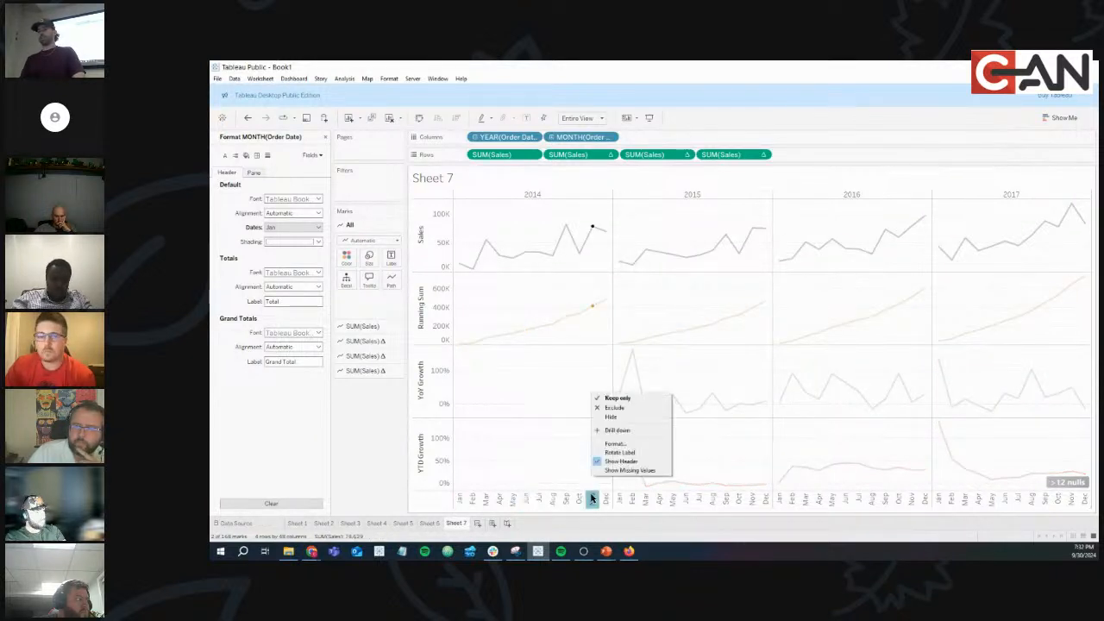
pyautogui.click(619, 452)
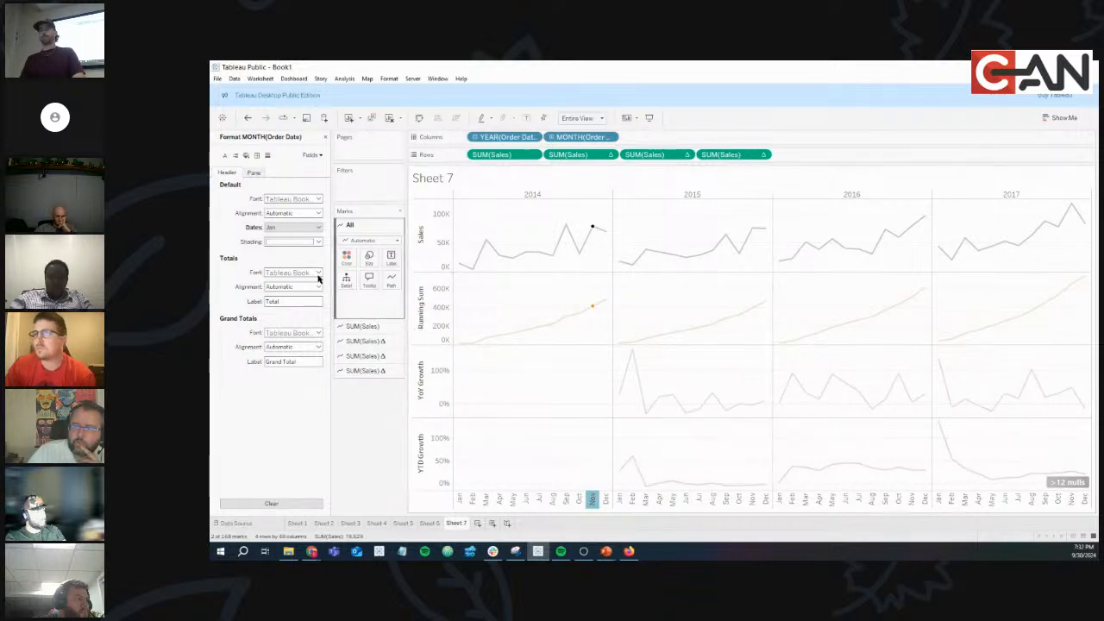
pyautogui.click(288, 228)
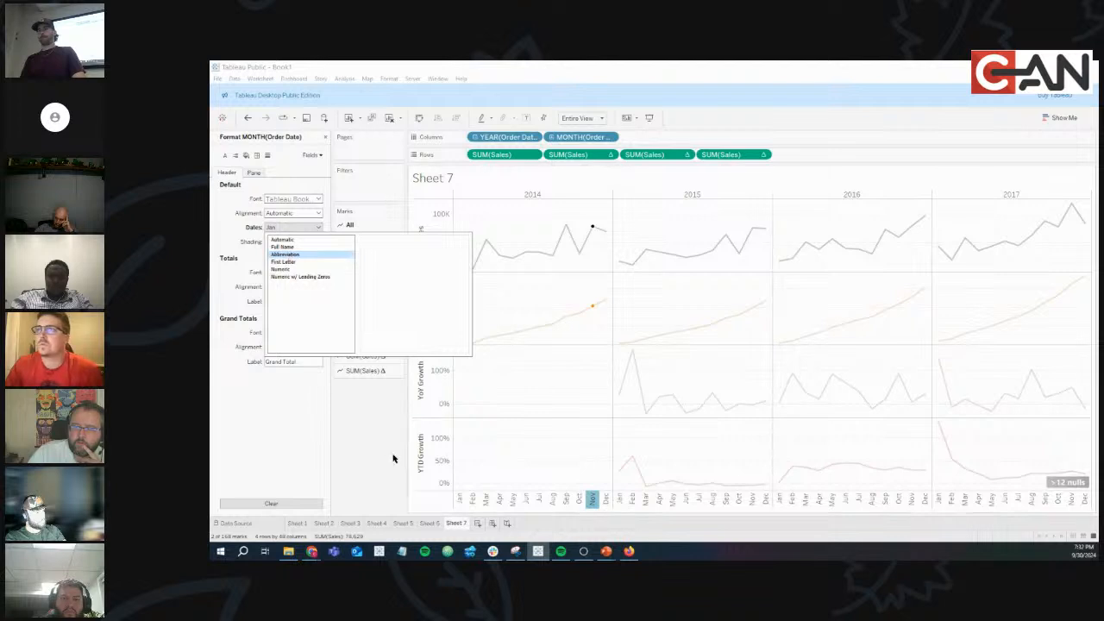
pyautogui.click(288, 256)
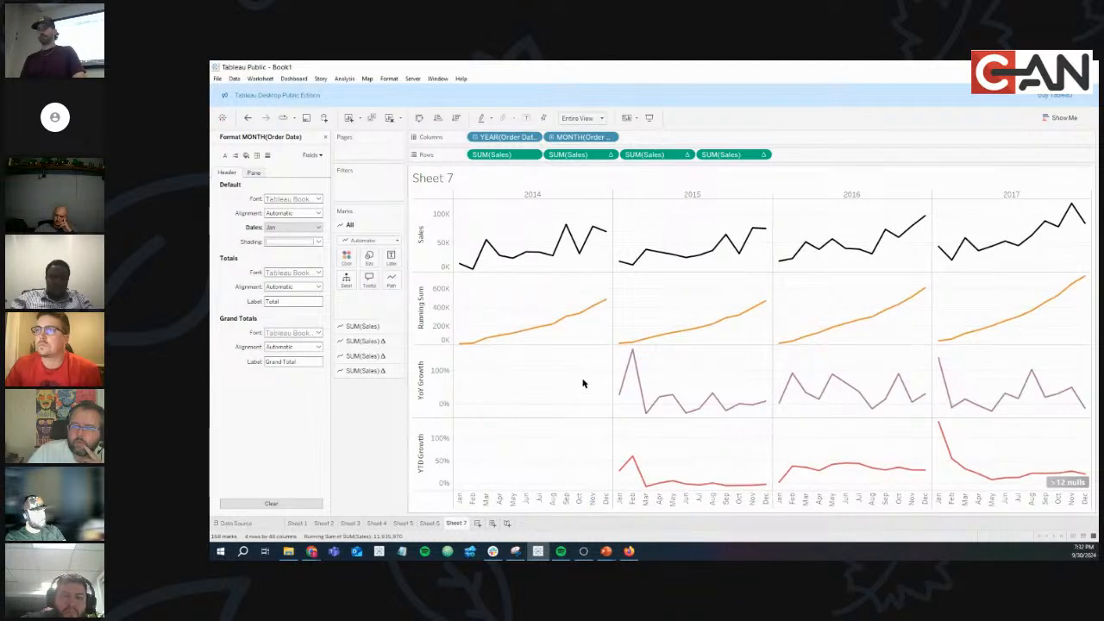
pyautogui.click(358, 342)
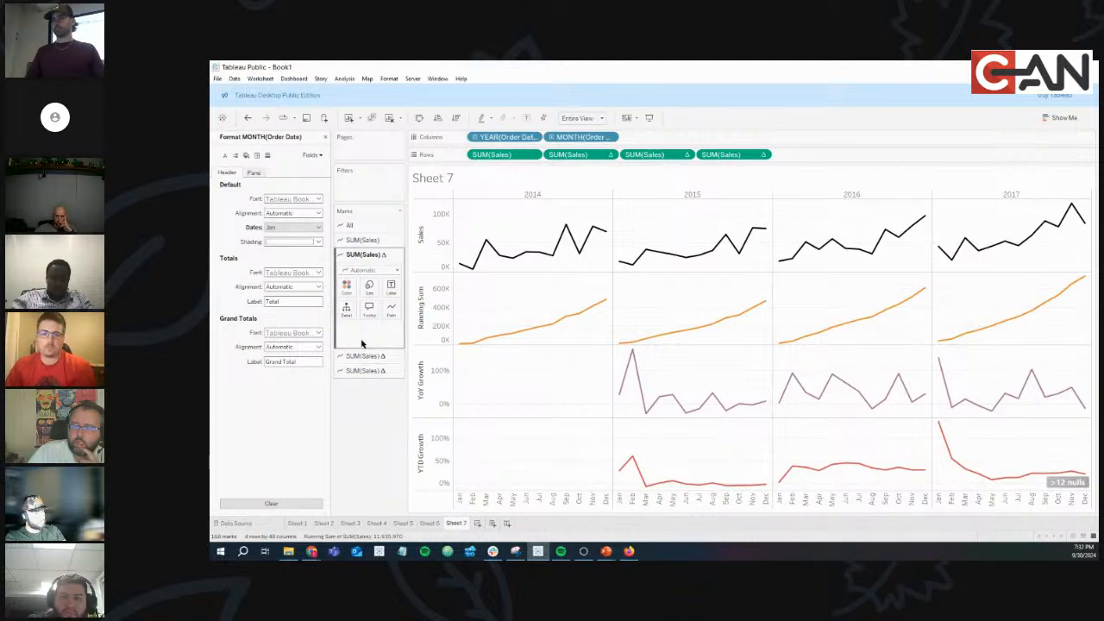
# Change the Running Sum mark type from Automatic to Area for a filled orange chart.
pyautogui.click(369, 270)
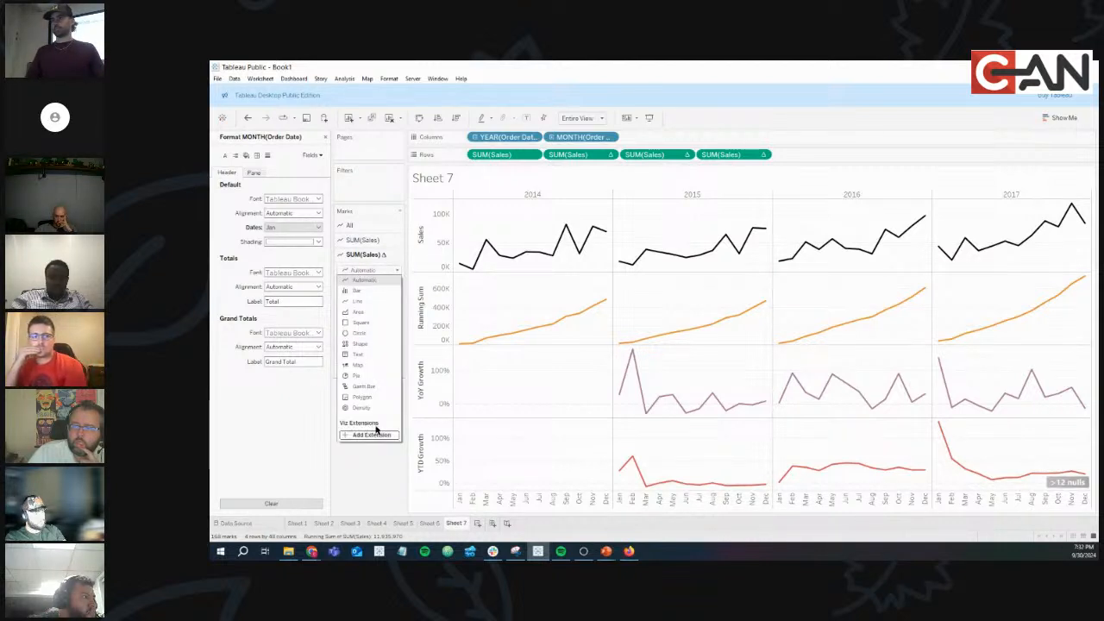
pyautogui.click(361, 477)
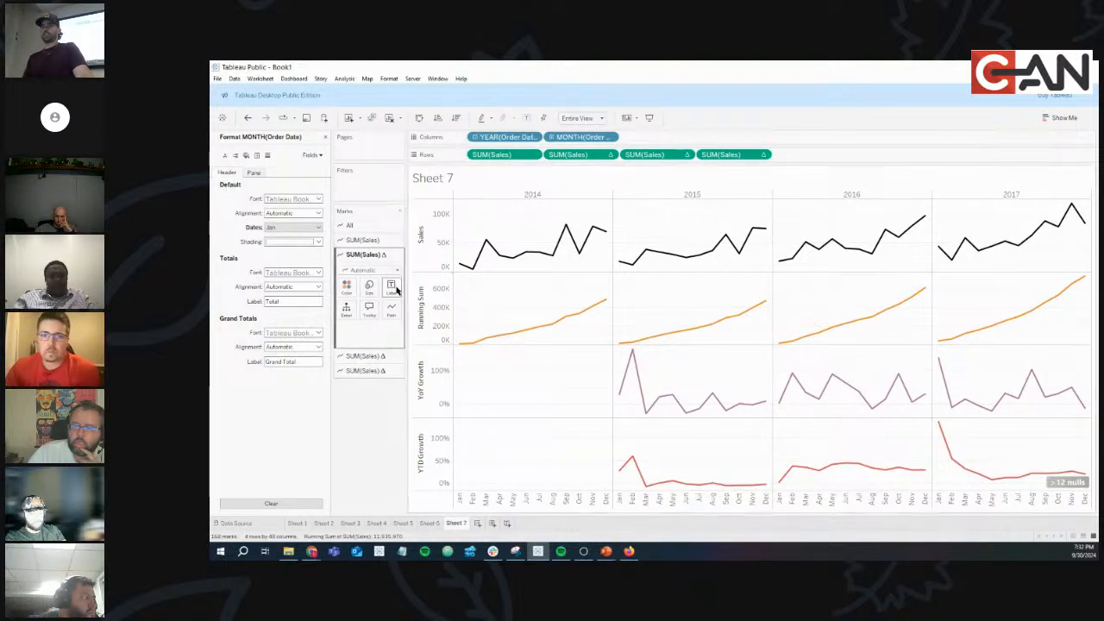
pyautogui.click(366, 273)
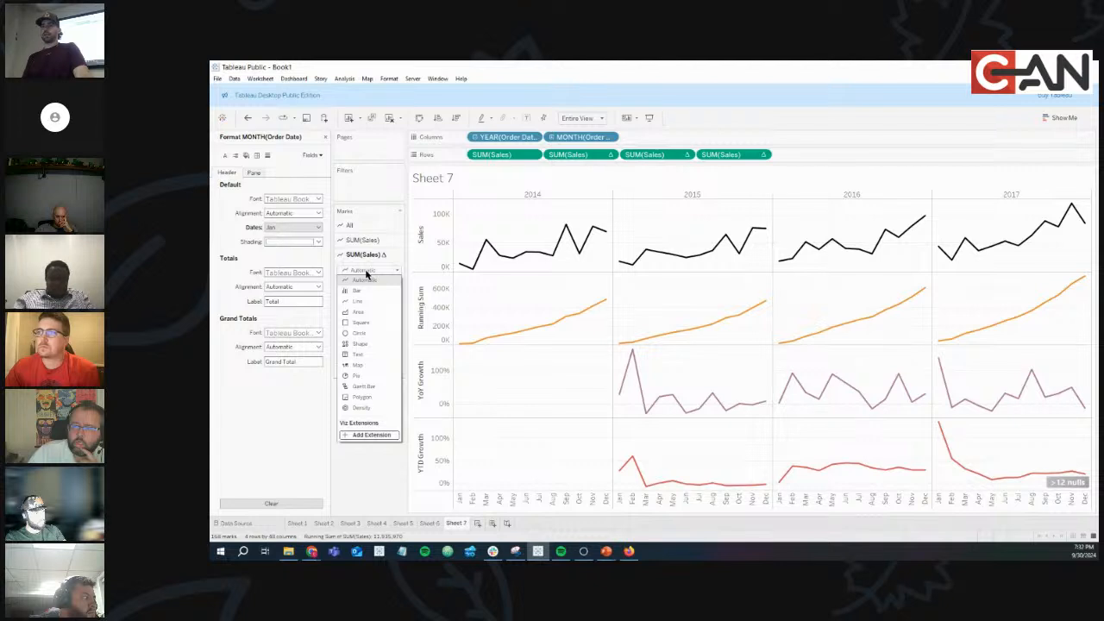
pyautogui.click(363, 312)
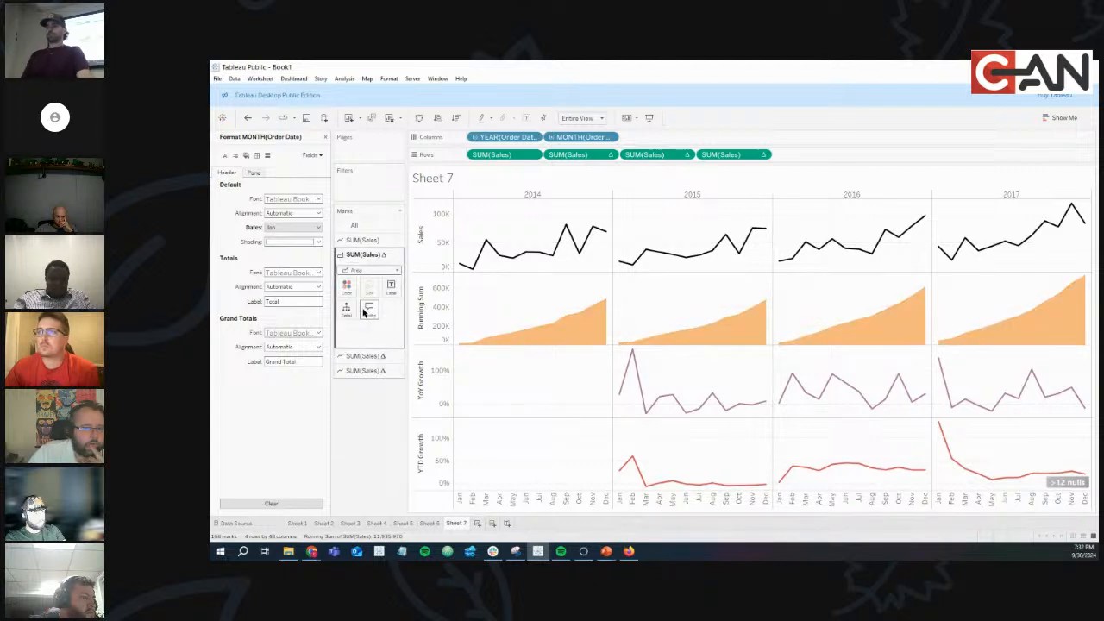
pyautogui.moveTo(557, 335)
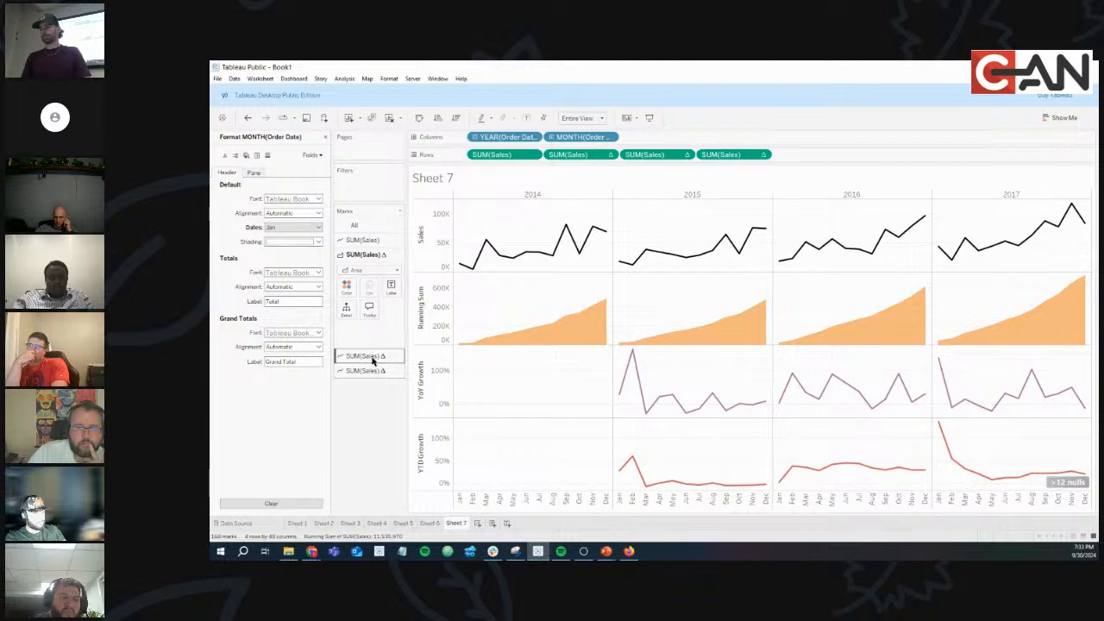
pyautogui.click(372, 358)
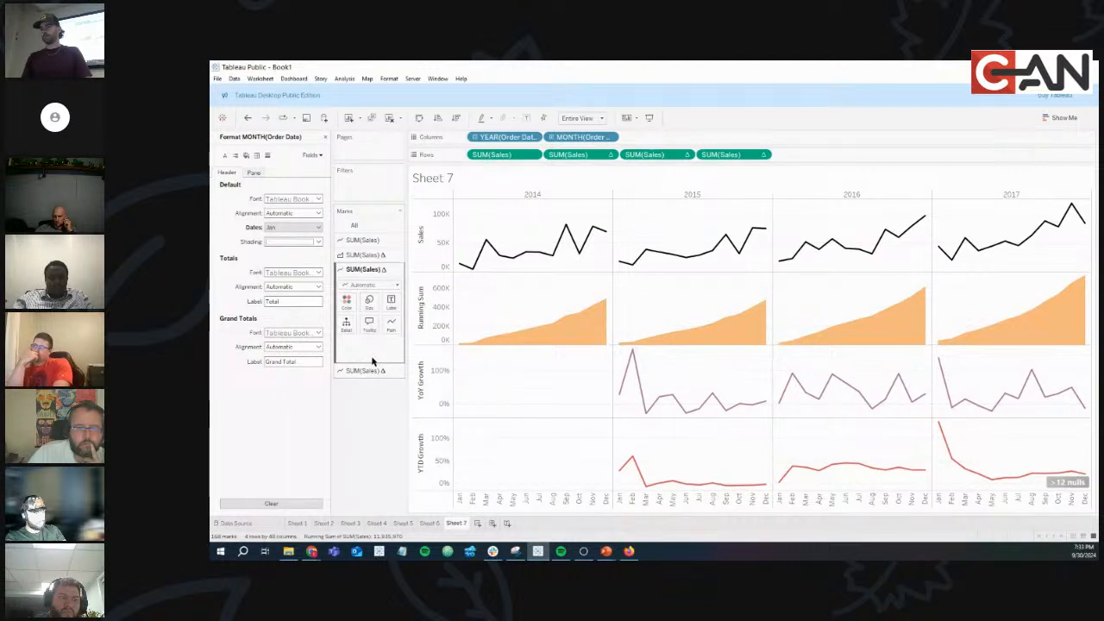
pyautogui.click(371, 285)
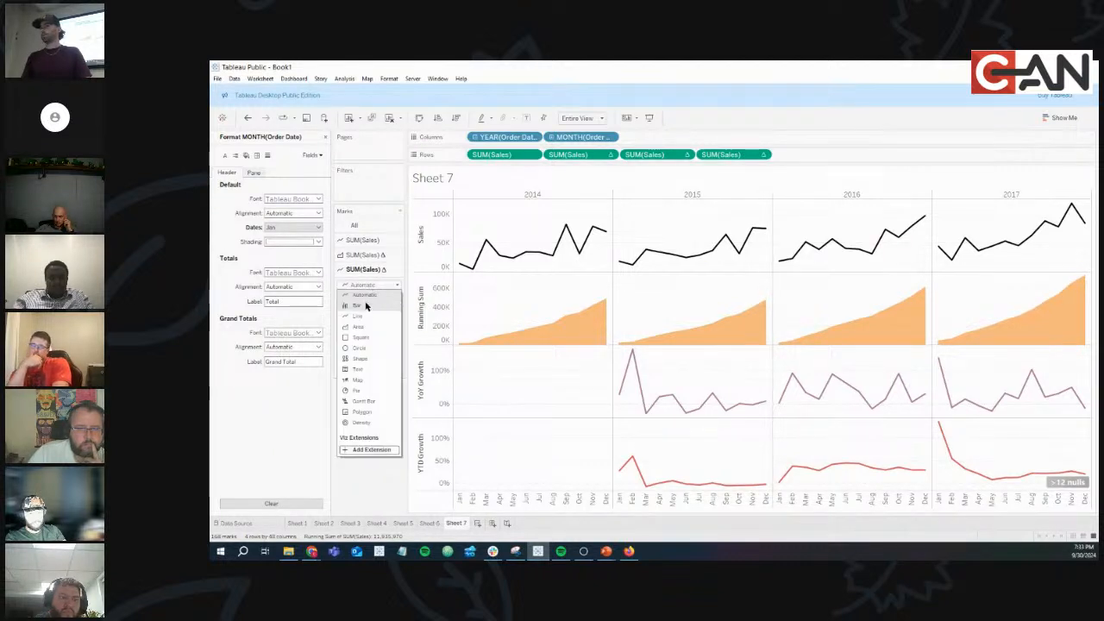
# Switch the YoY Growth marks to bars.
pyautogui.click(365, 309)
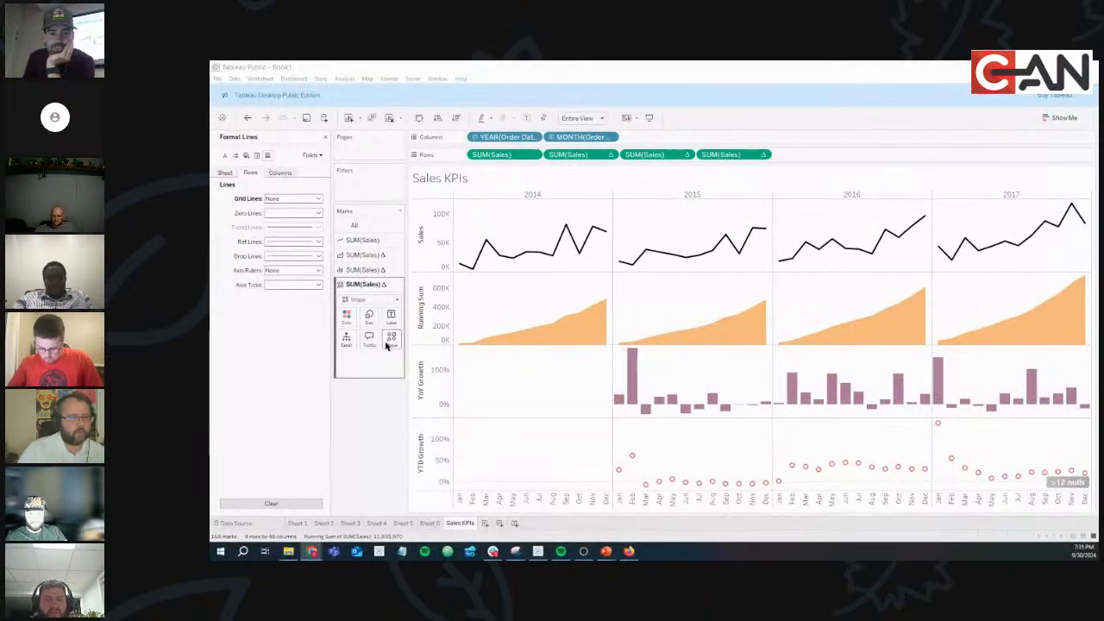
pyautogui.click(374, 257)
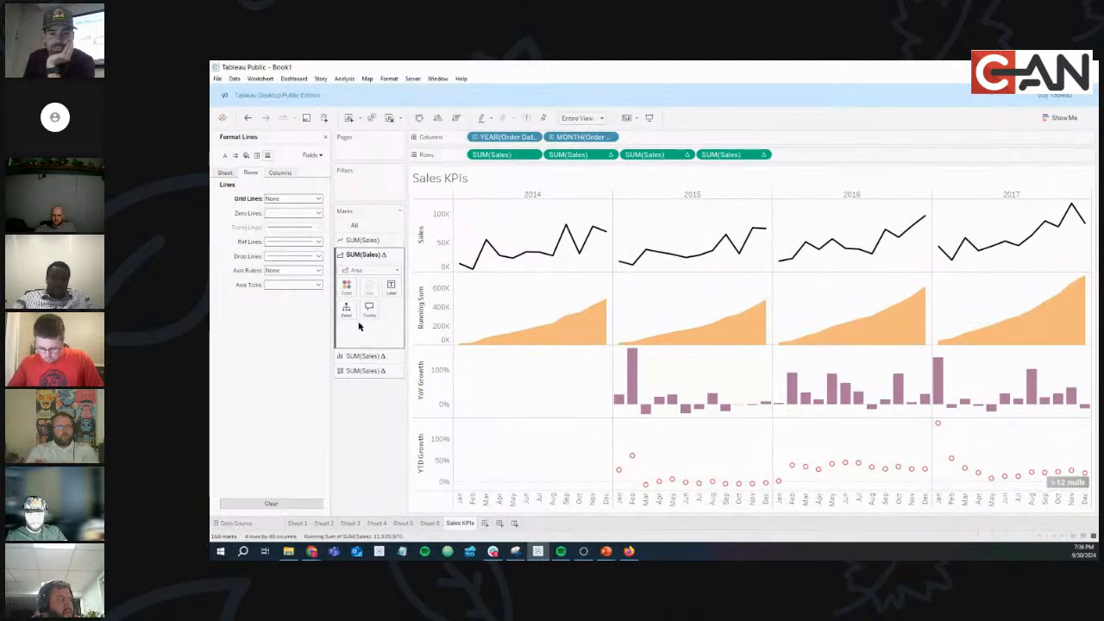
pyautogui.click(366, 356)
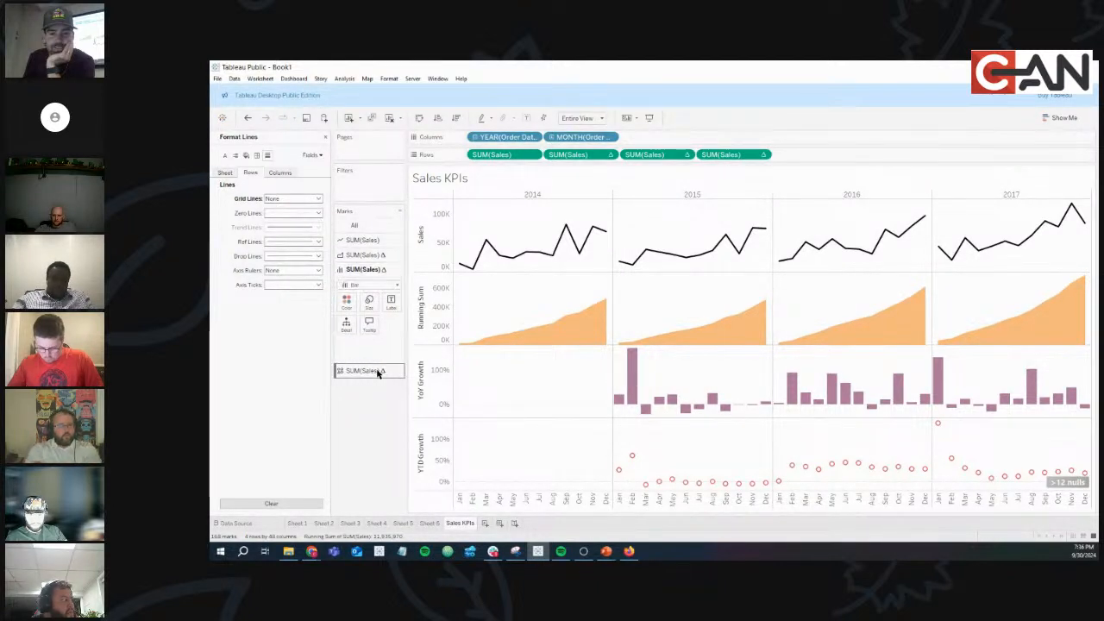
pyautogui.click(377, 370)
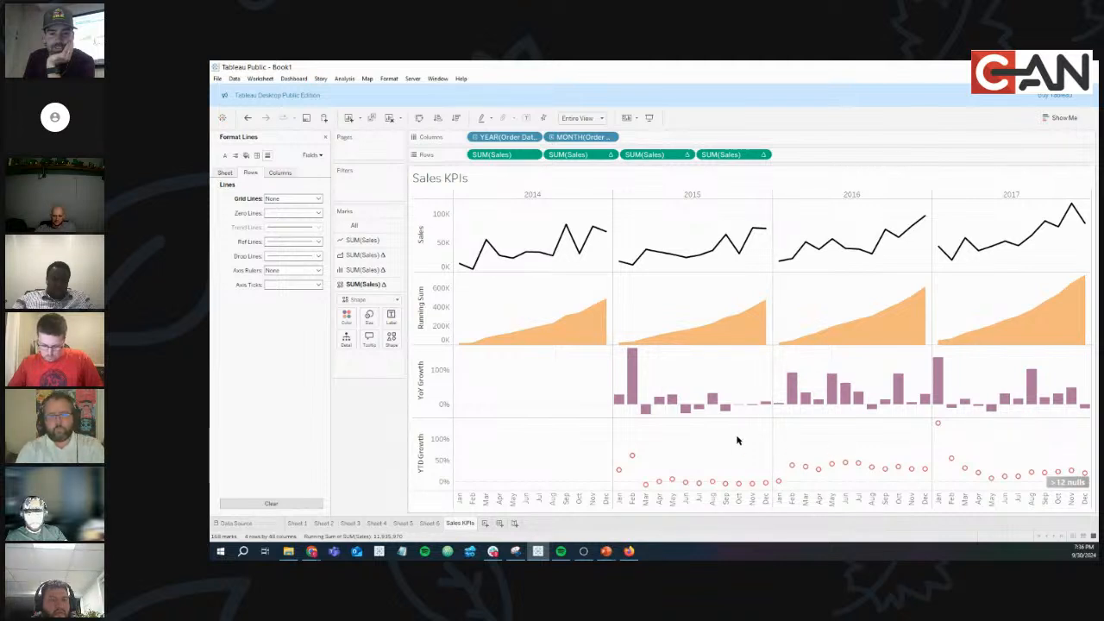
pyautogui.rightClick(494, 289)
pyautogui.click(535, 318)
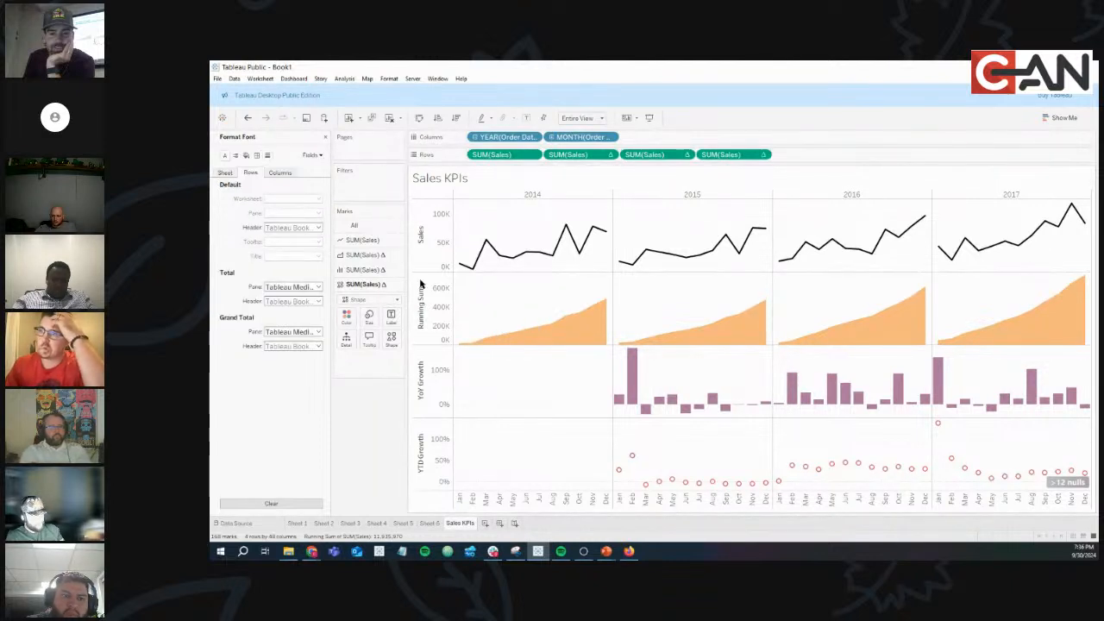
pyautogui.click(268, 156)
pyautogui.click(251, 173)
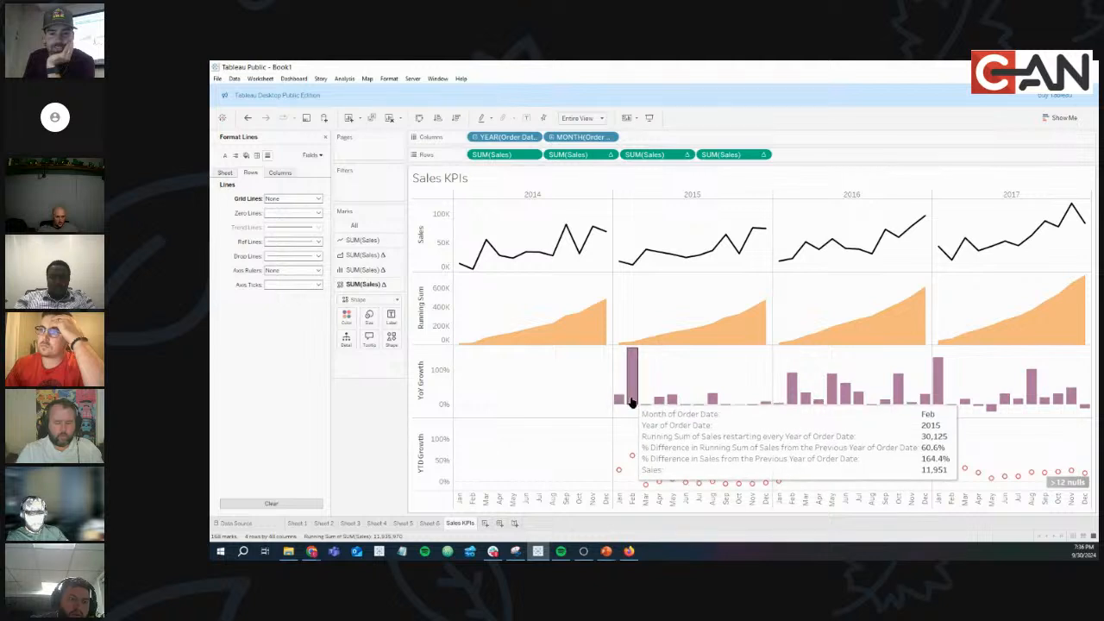
pyautogui.moveTo(622, 269)
pyautogui.moveTo(619, 400)
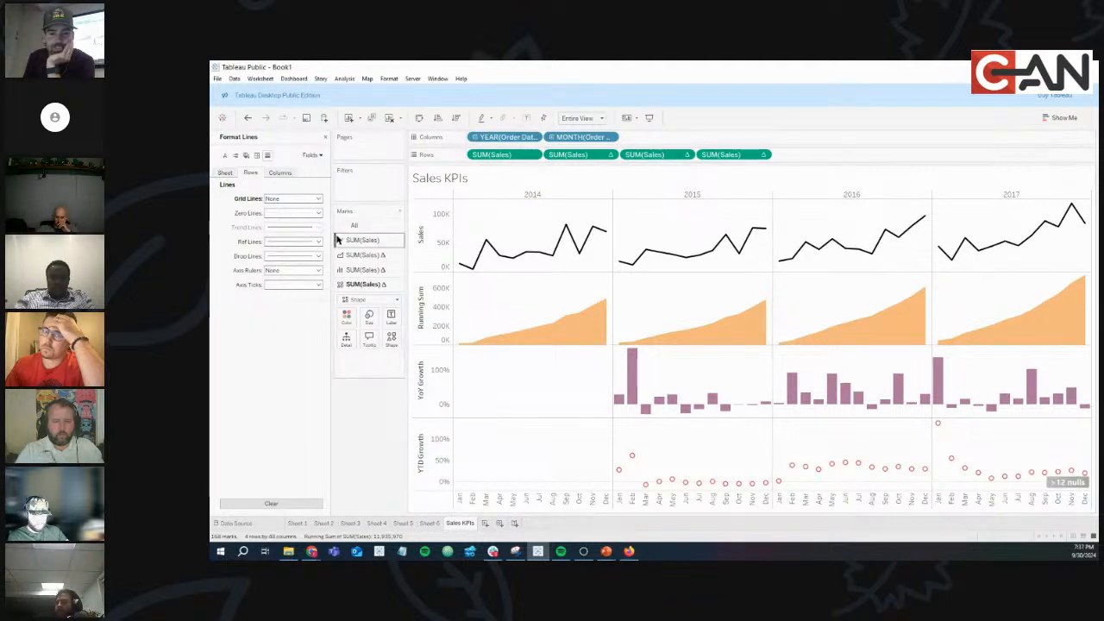
# Add SUM(Sales) as the Label on the monthly Sales line's Marks card, then view Sales KPIs in presentation mode.
pyautogui.click(362, 239)
pyautogui.moveTo(495, 156); pyautogui.dragTo(392, 276)
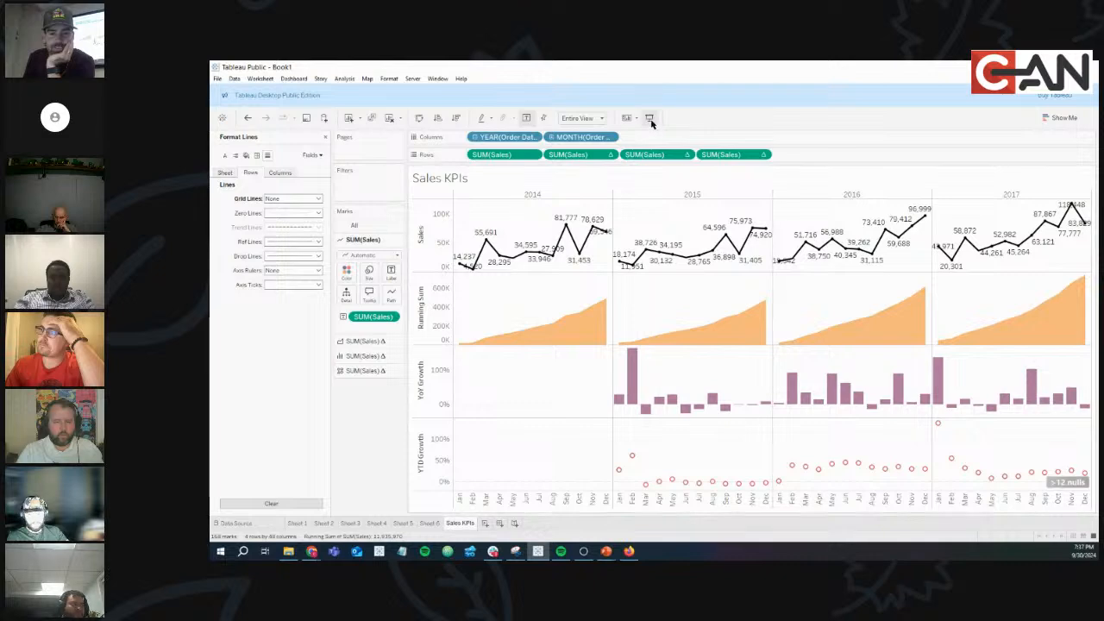
pyautogui.click(648, 117)
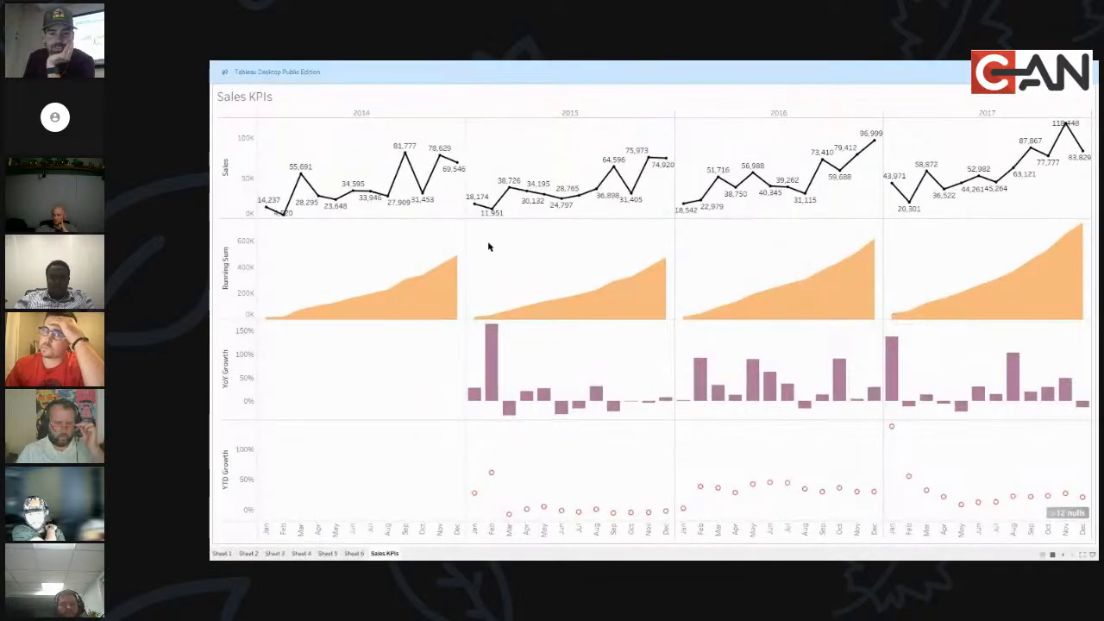
pyautogui.moveTo(471, 210)
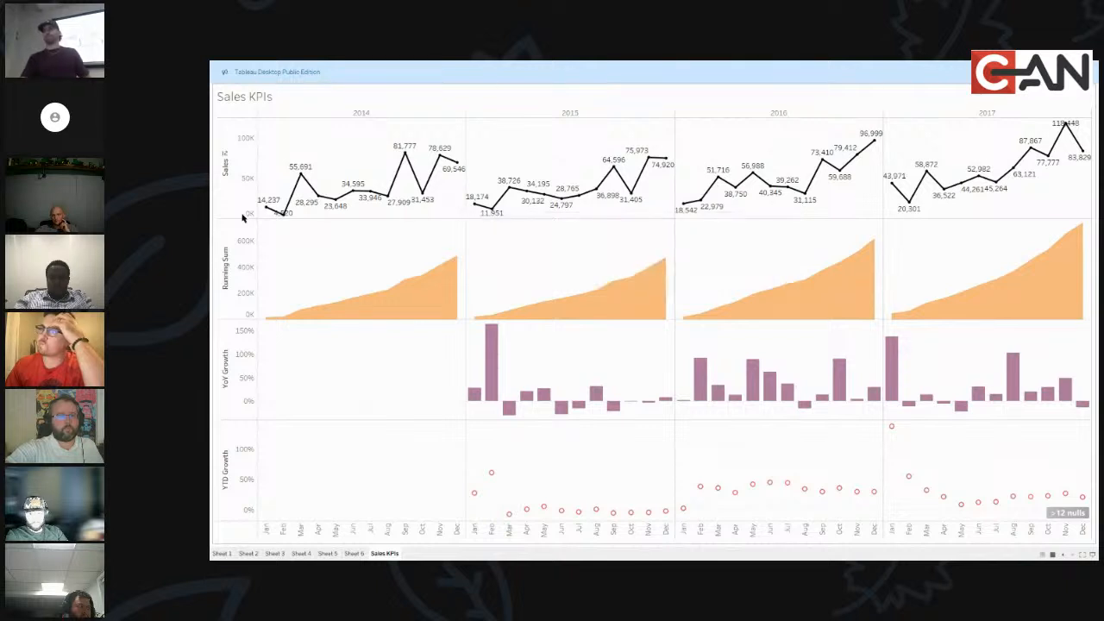
pyautogui.moveTo(263, 211)
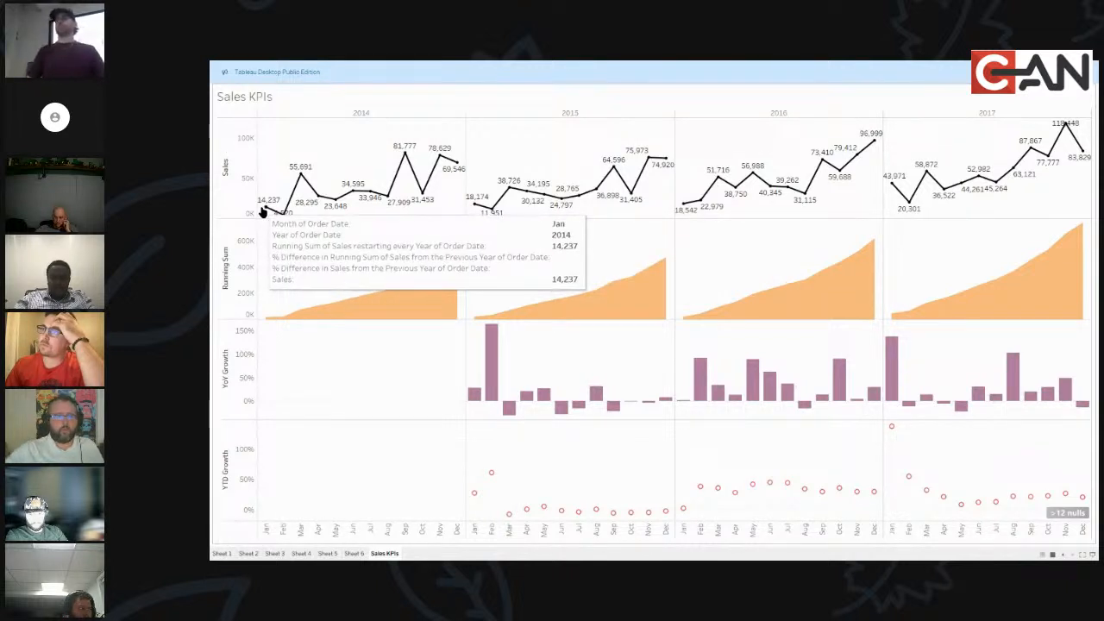
pyautogui.moveTo(550, 306)
pyautogui.moveTo(476, 397)
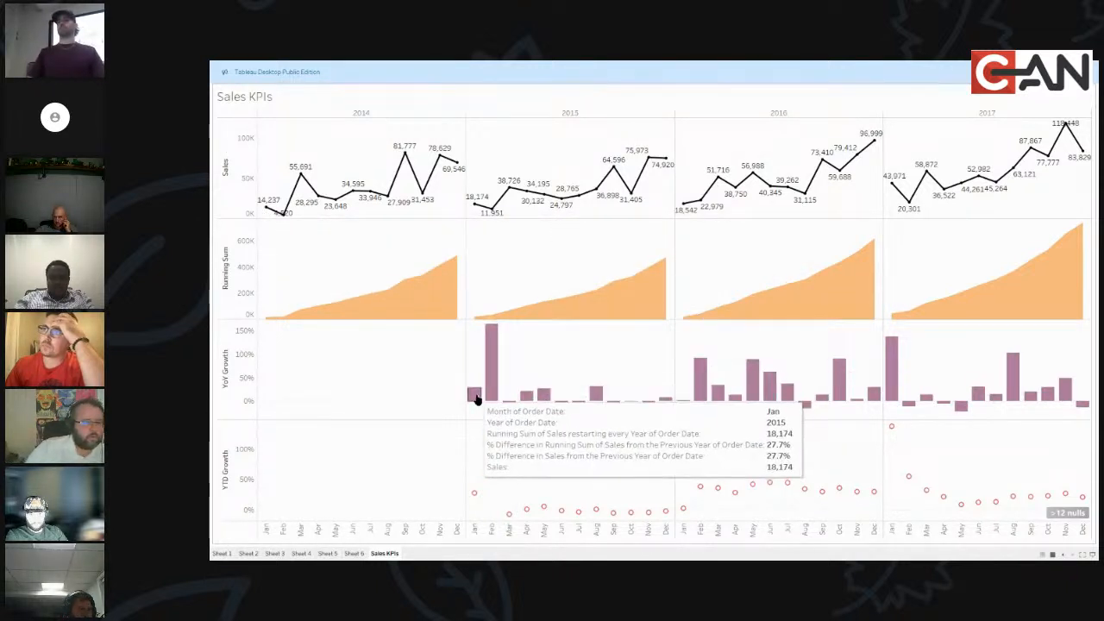
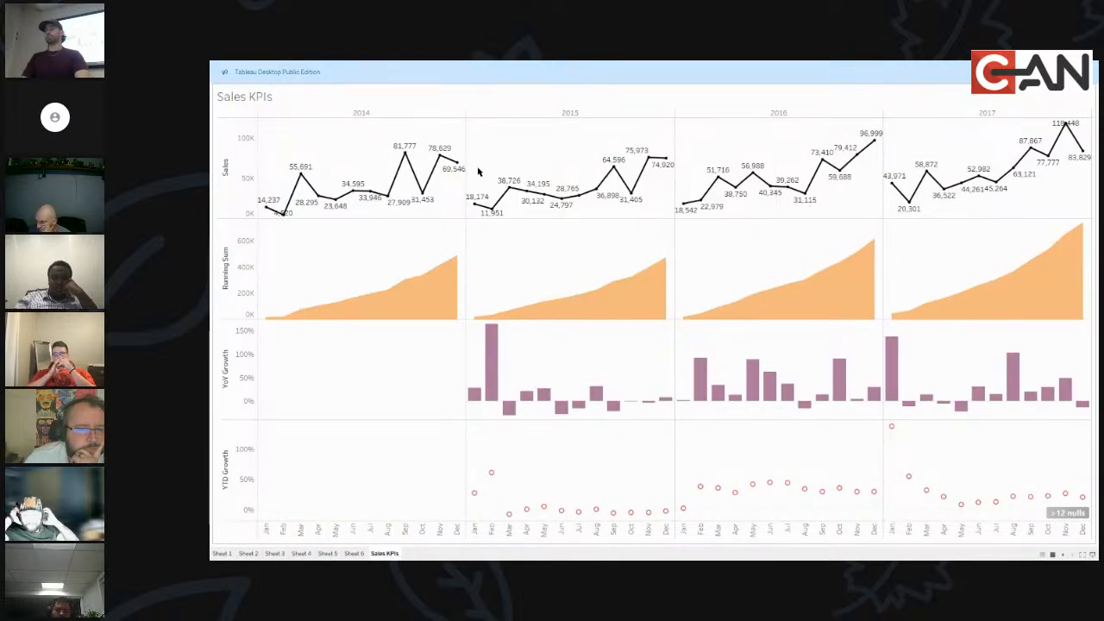
# Inspect the 2015 monthly marks and the Sep 2015 running-sum mark, clear the selection, and exit presentation mode.
pyautogui.moveTo(619, 285)
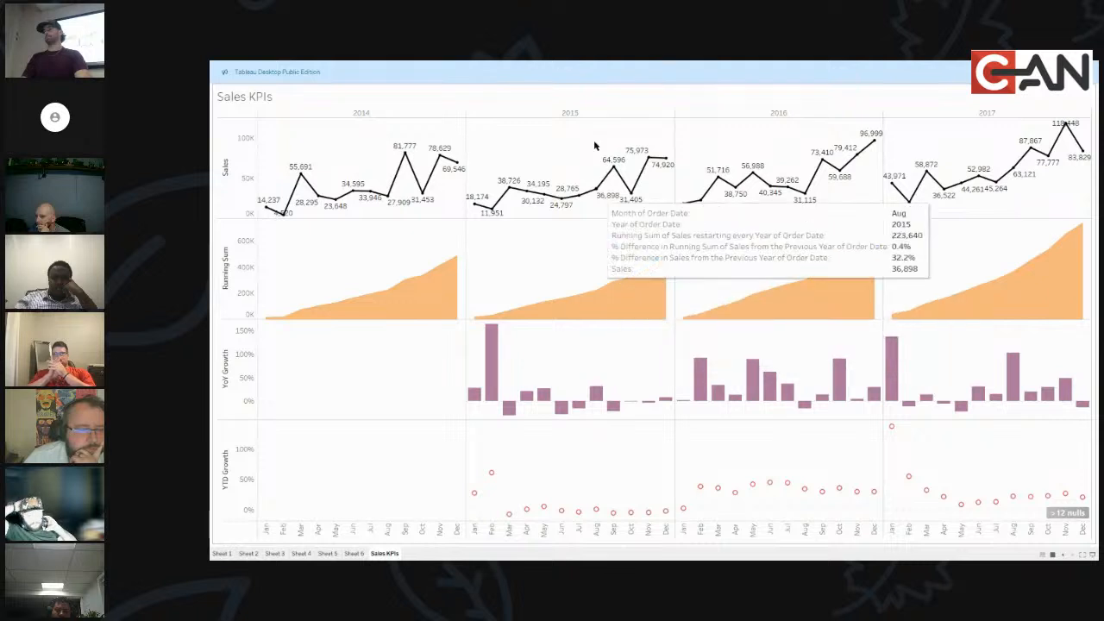
pyautogui.moveTo(606, 152); pyautogui.dragTo(474, 234)
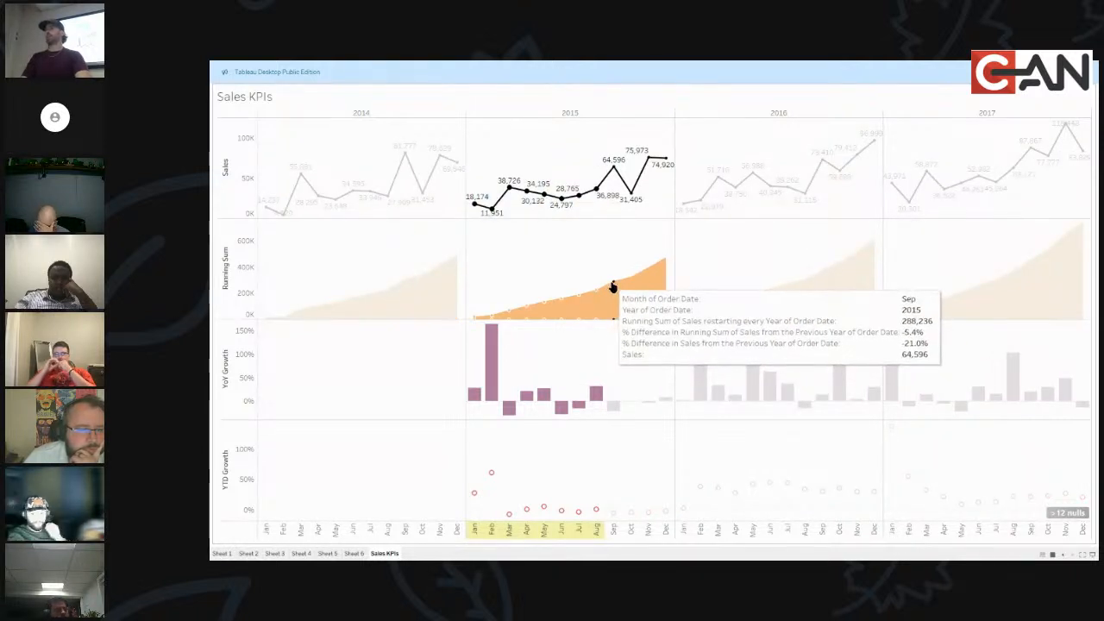
pyautogui.click(613, 286)
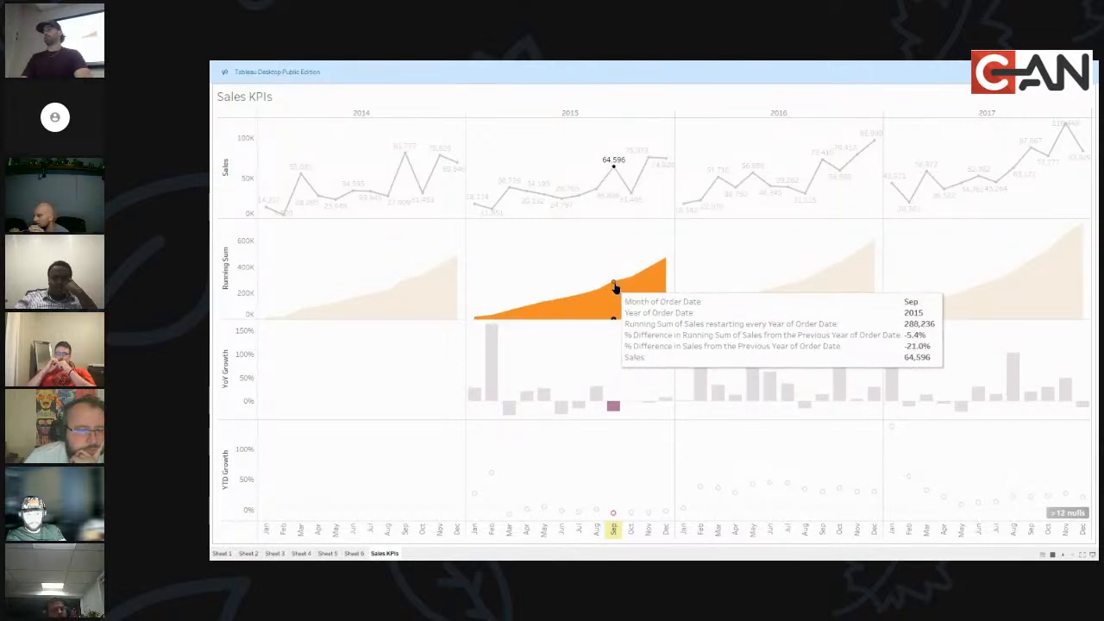
pyautogui.moveTo(615, 287)
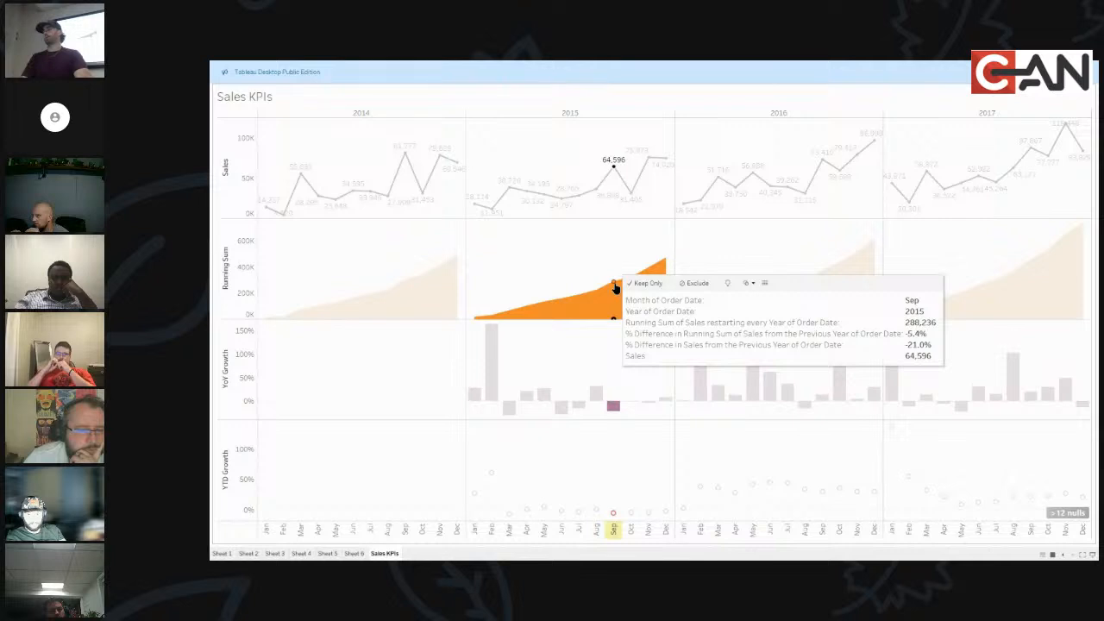
pyautogui.click(584, 267)
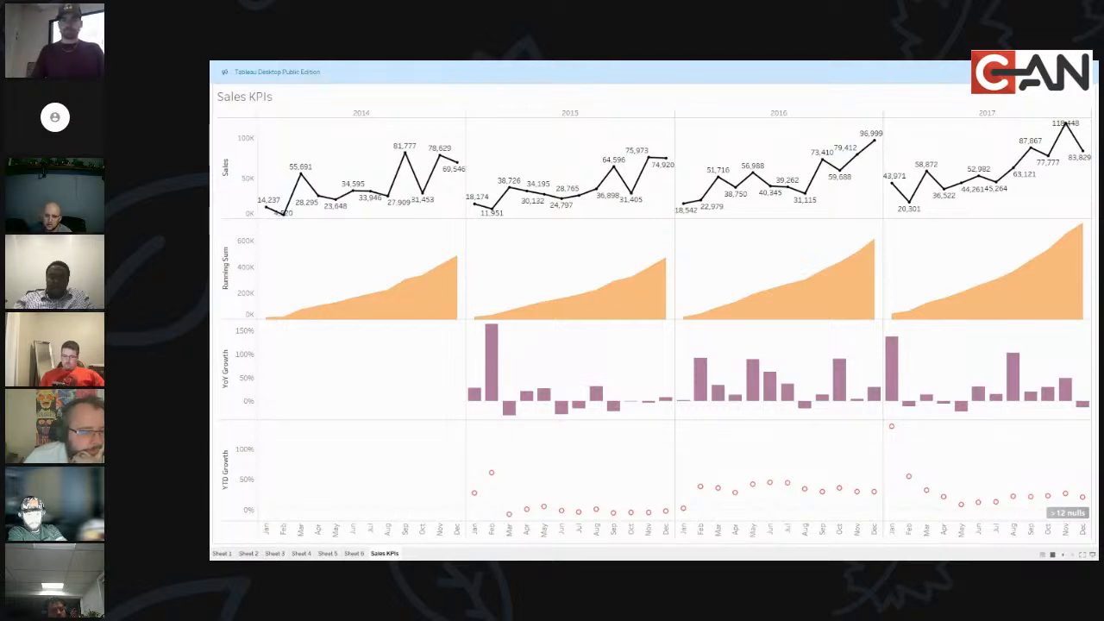
pyautogui.press('Escape')
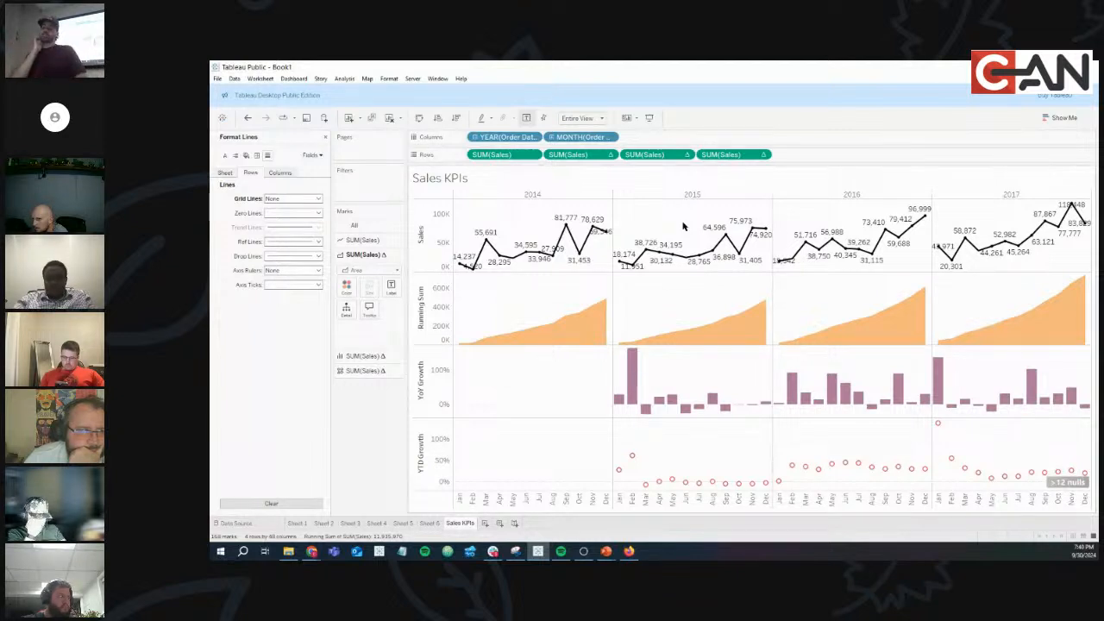
# Go to the ODSA - FALL 2024 - Night #5 Google Sheet and add a blank Sheet2.
pyautogui.moveTo(585, 344)
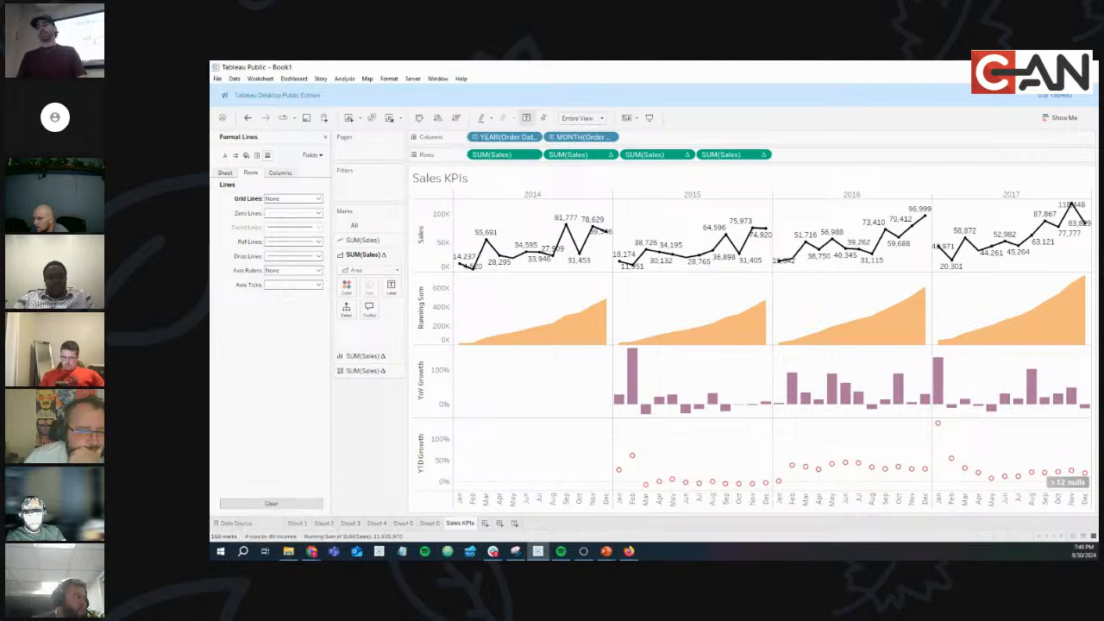
pyautogui.click(628, 551)
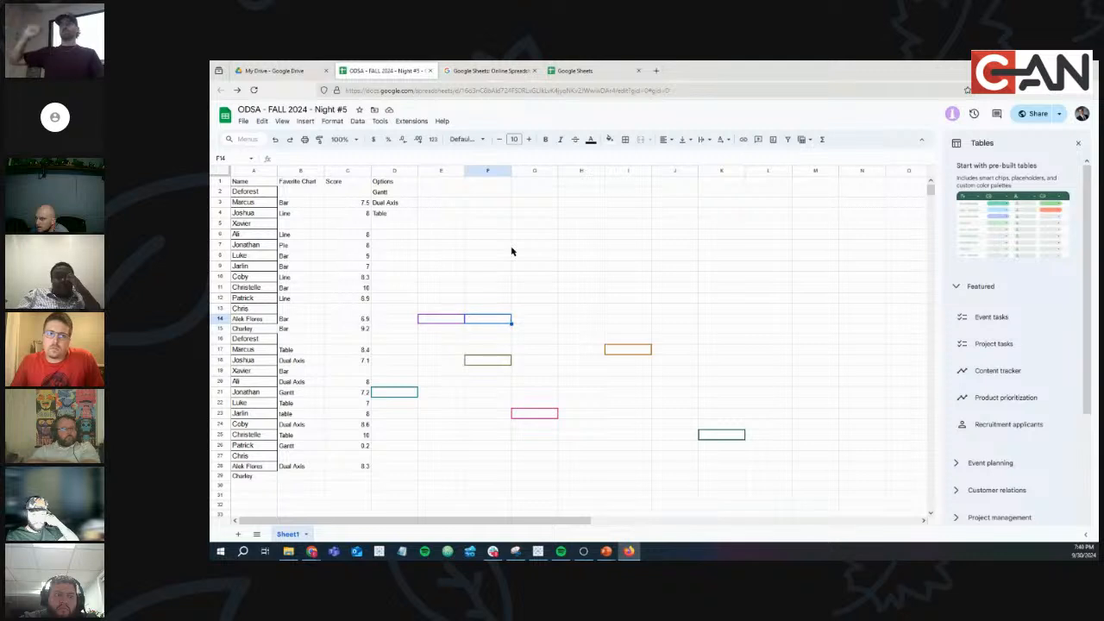
pyautogui.click(239, 535)
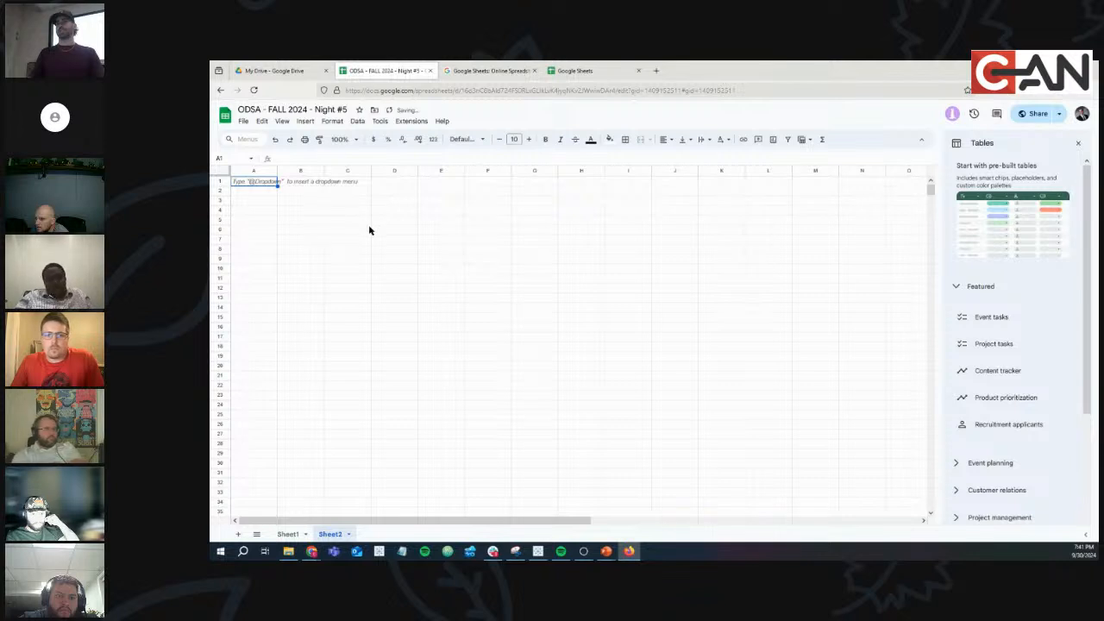
# Type the three people's names across cells A1:C1.
pyautogui.write('CN')
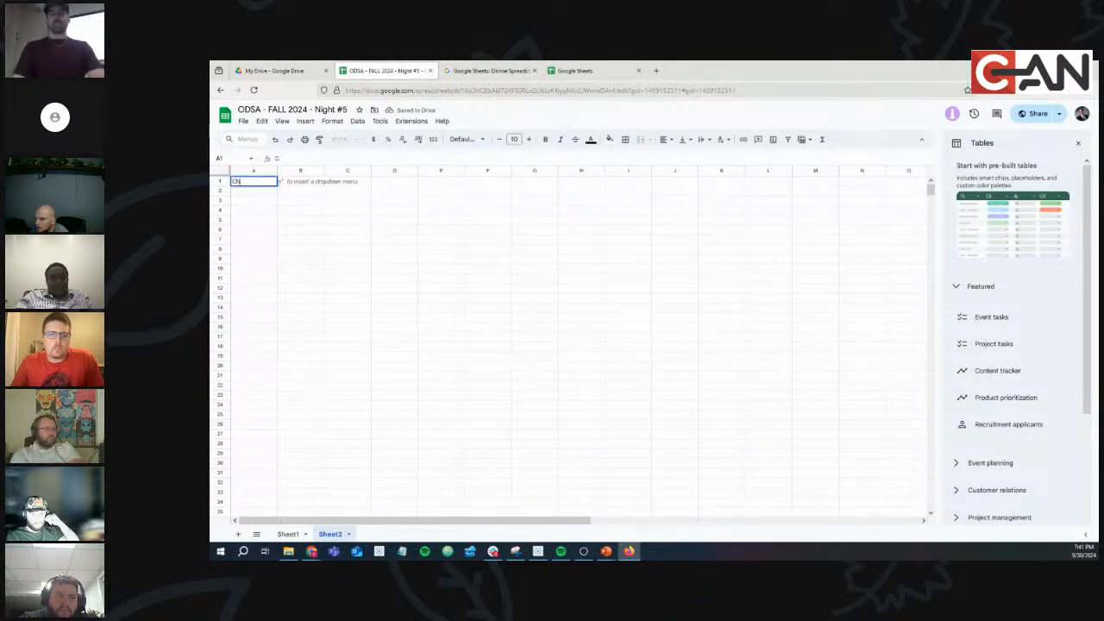
pyautogui.write('arley')
pyautogui.press('Tab')
pyautogui.write('Au')
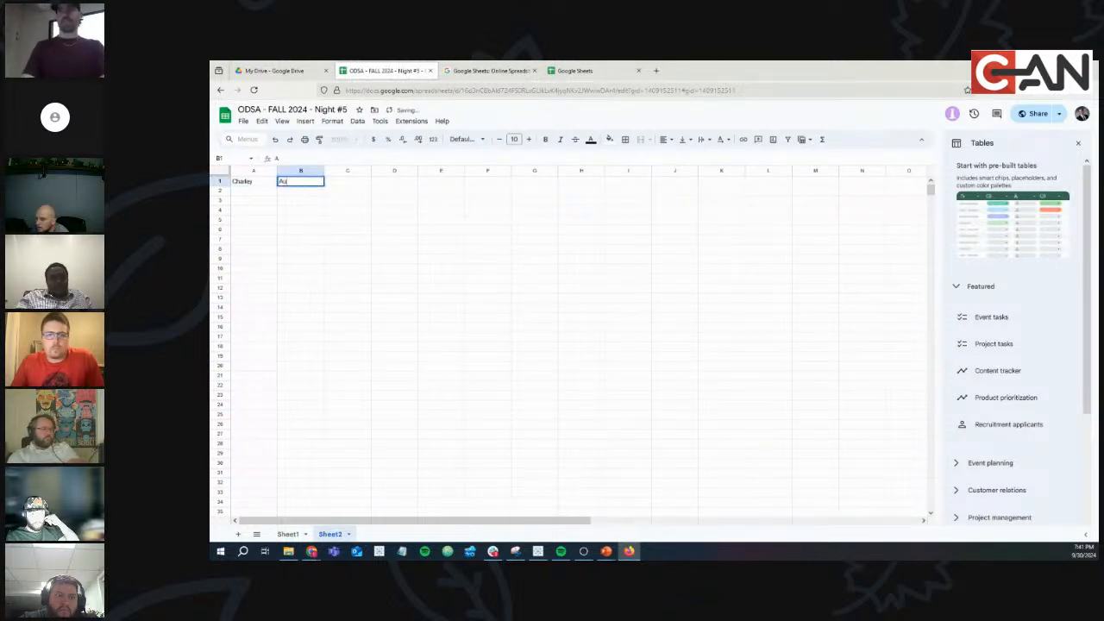
pyautogui.press('Tab')
pyautogui.write('b')
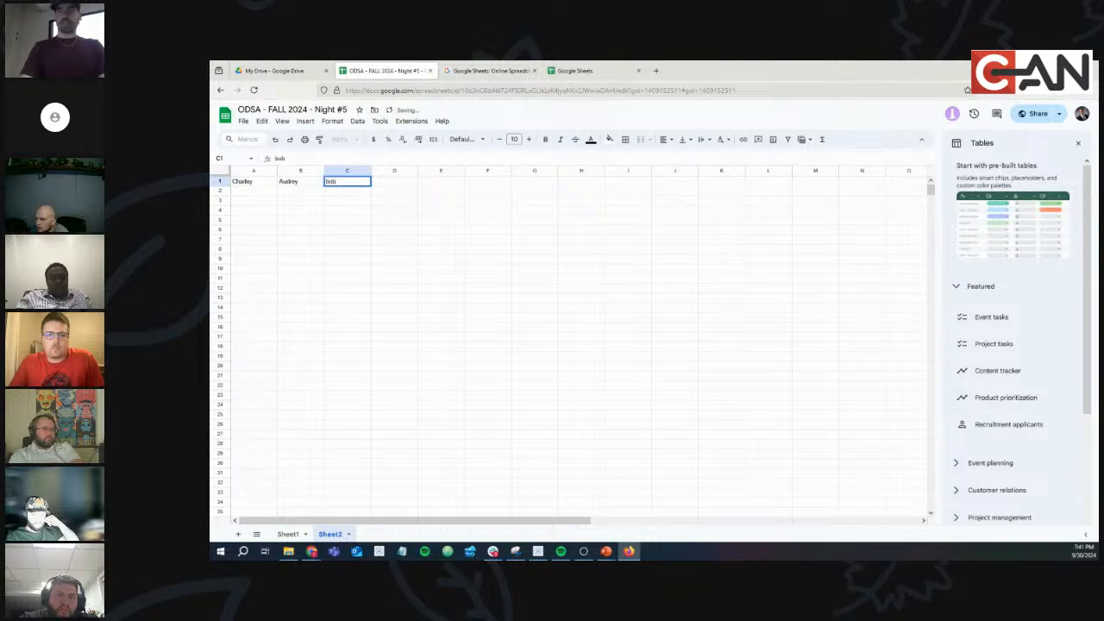
pyautogui.write('ob')
pyautogui.press('Return')
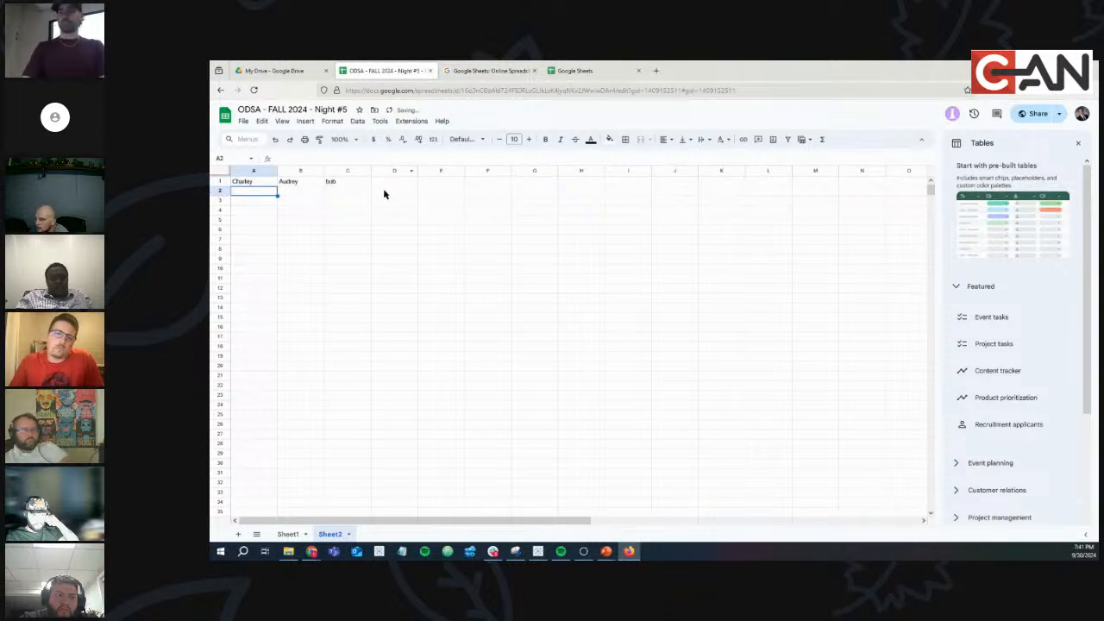
# Label D2 'favorite chart' and enter pie, line and bar as favorite charts in row 2.
pyautogui.click(383, 192)
pyautogui.write('favorite chart')
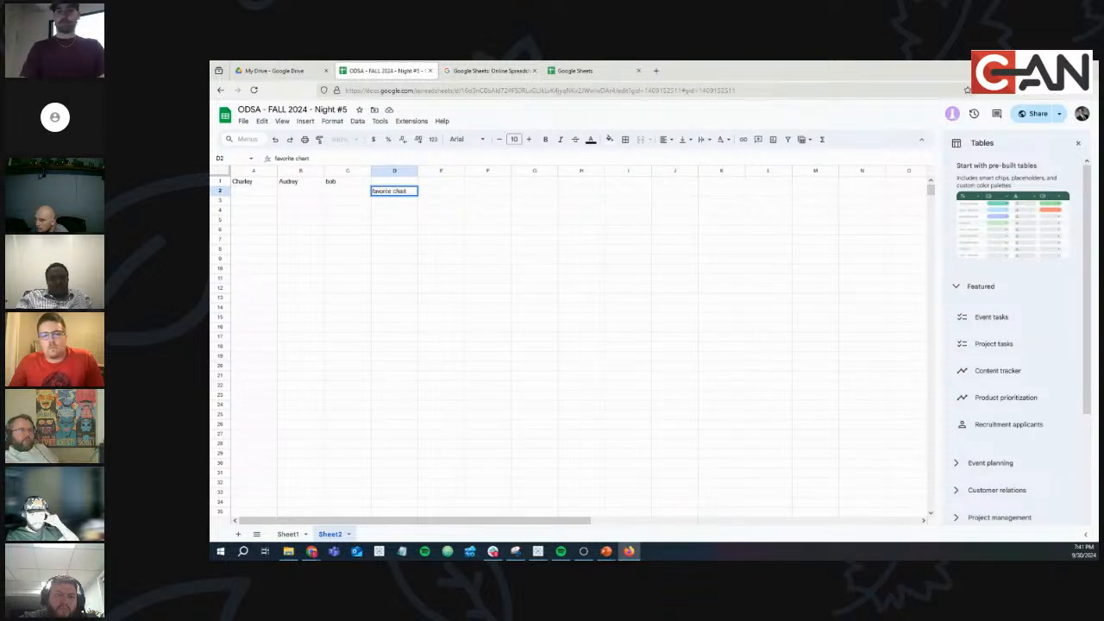
pyautogui.press('Return')
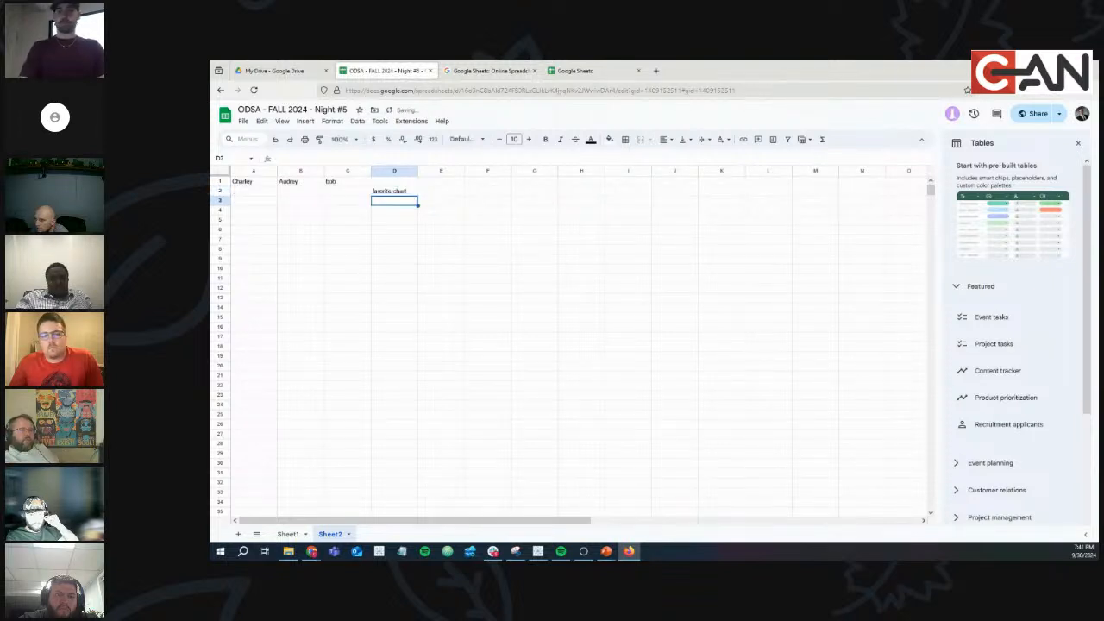
pyautogui.press('Left')
pyautogui.press('Up')
pyautogui.write('bar')
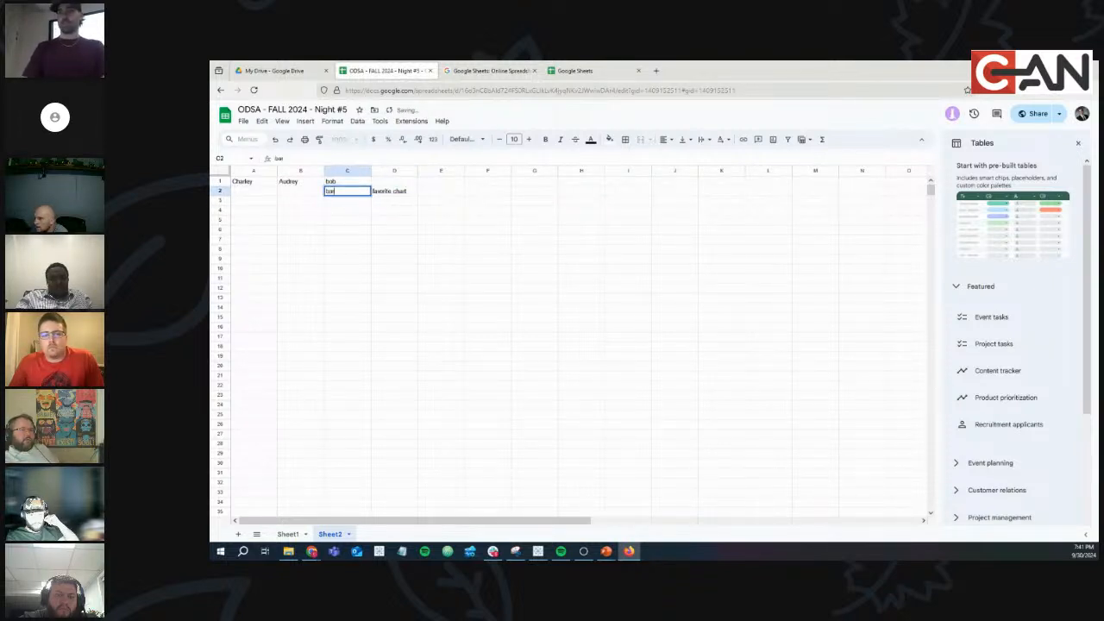
pyautogui.press('Return')
pyautogui.press('Left')
pyautogui.press('Up')
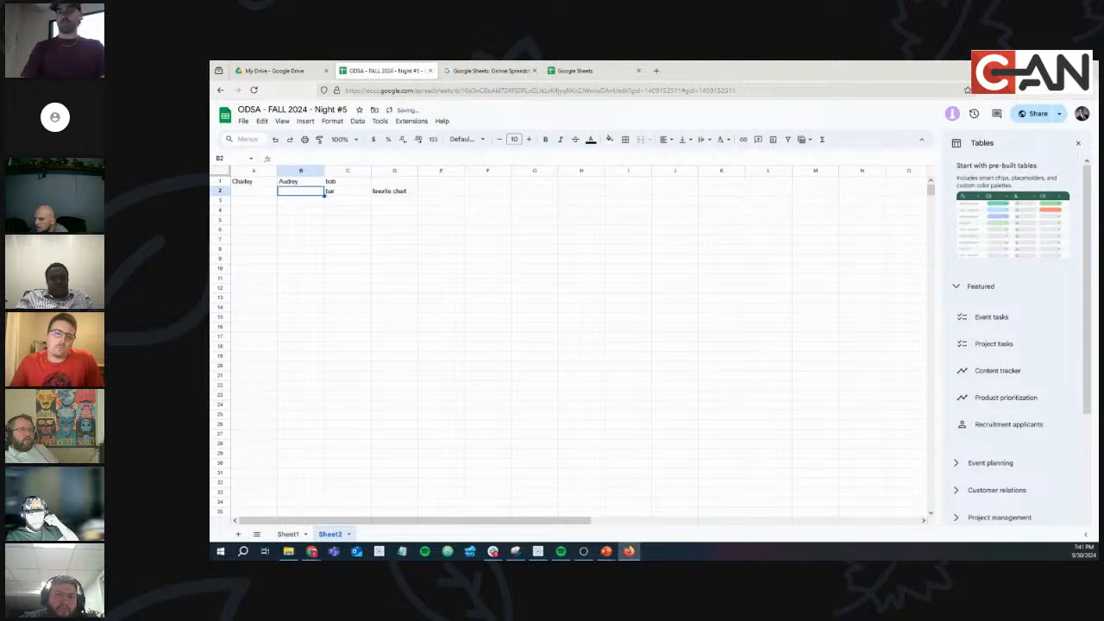
pyautogui.press('Return')
pyautogui.write('line')
pyautogui.press('Return')
pyautogui.press('Left')
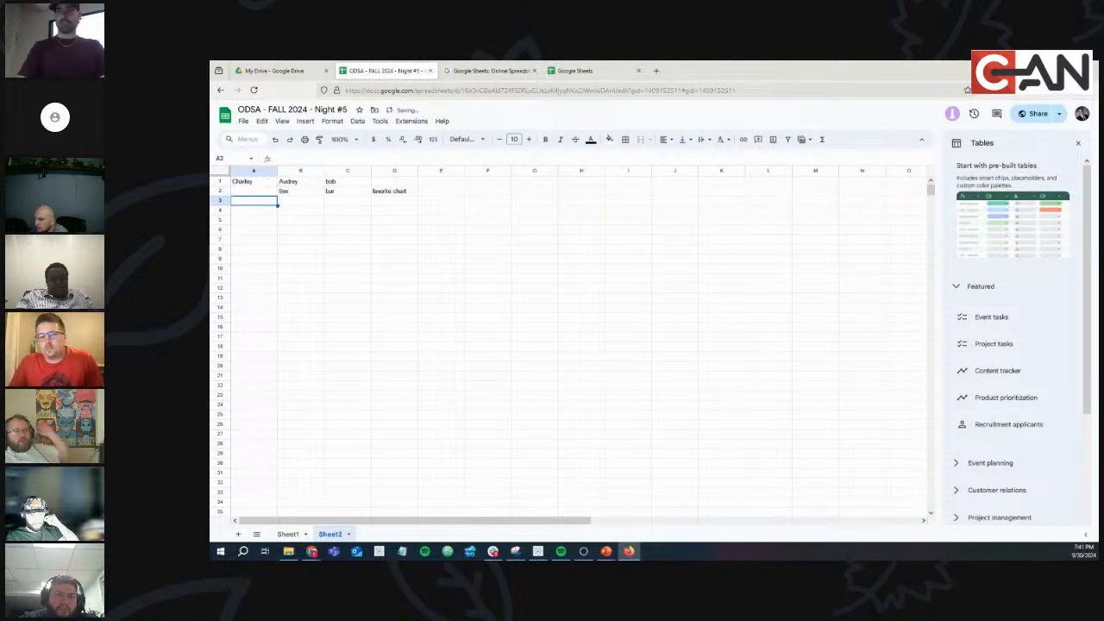
pyautogui.press('Up')
pyautogui.write('avorite')
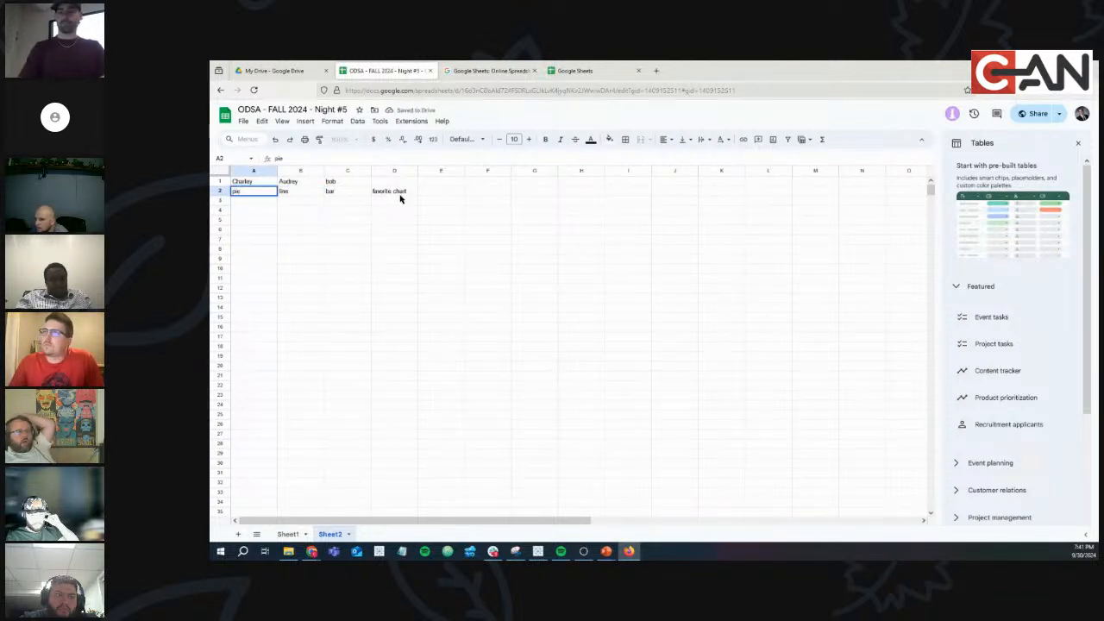
pyautogui.click(399, 201)
# Label D3 'ranks' and enter scores 44, 33 and 12 in row 3.
pyautogui.write('ranks')
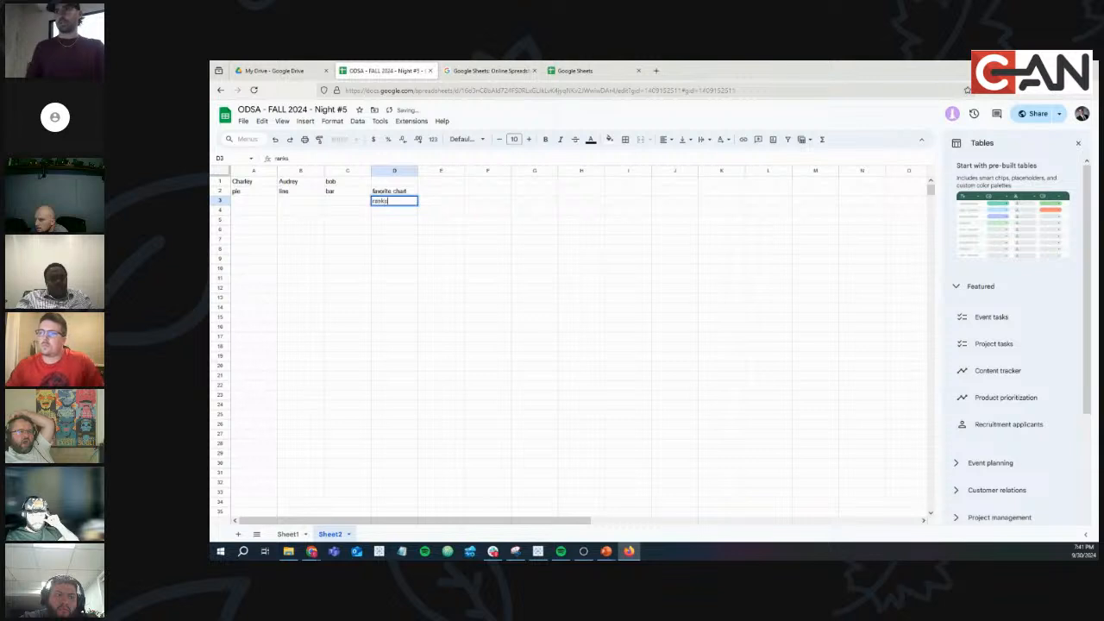
pyautogui.press('Left')
pyautogui.write('12')
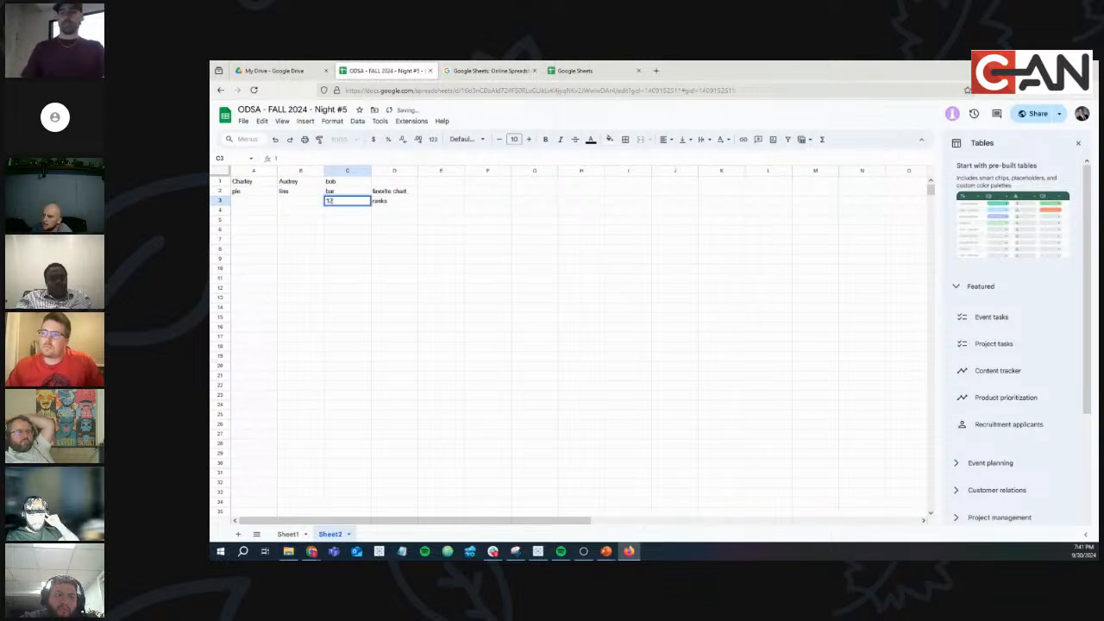
pyautogui.press('Left')
pyautogui.write('33')
pyautogui.press('Left')
pyautogui.write('44')
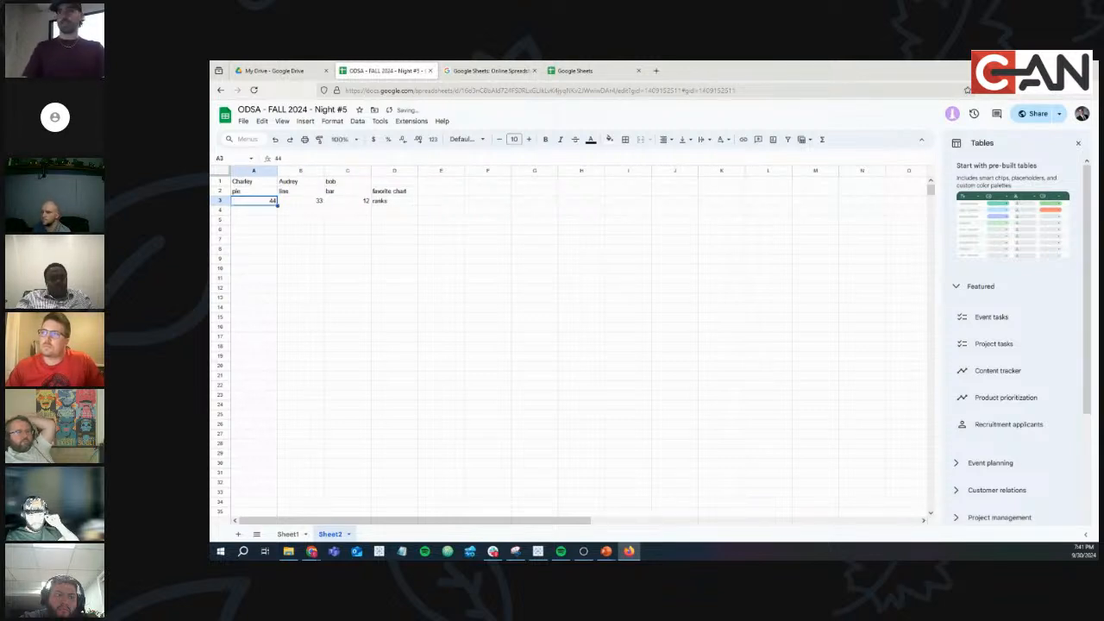
pyautogui.press('Down')
pyautogui.press('Down')
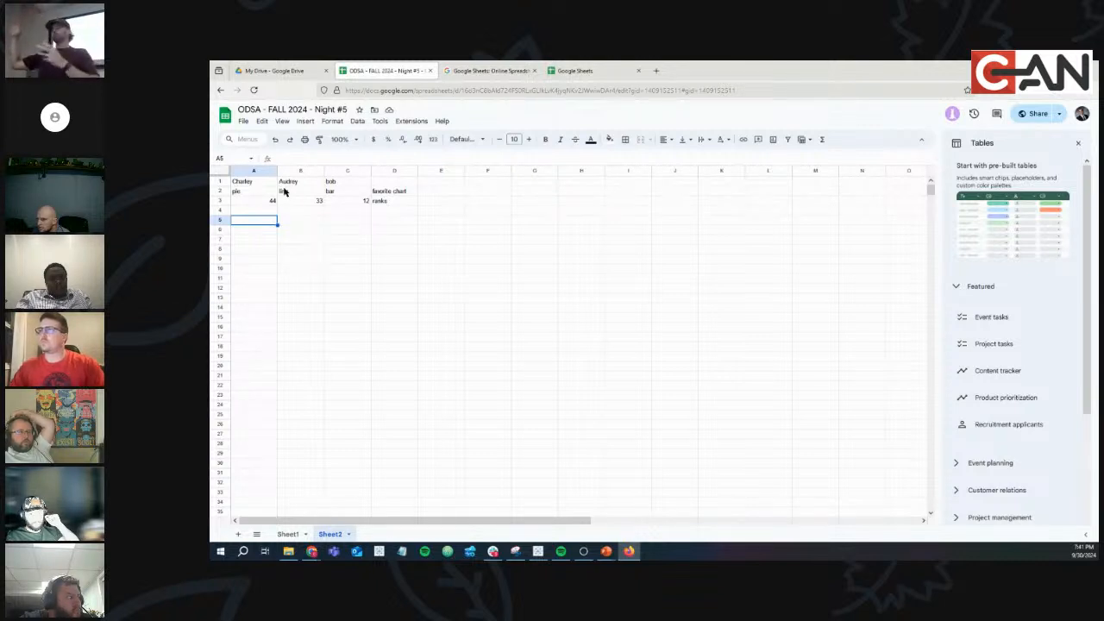
pyautogui.click(250, 185)
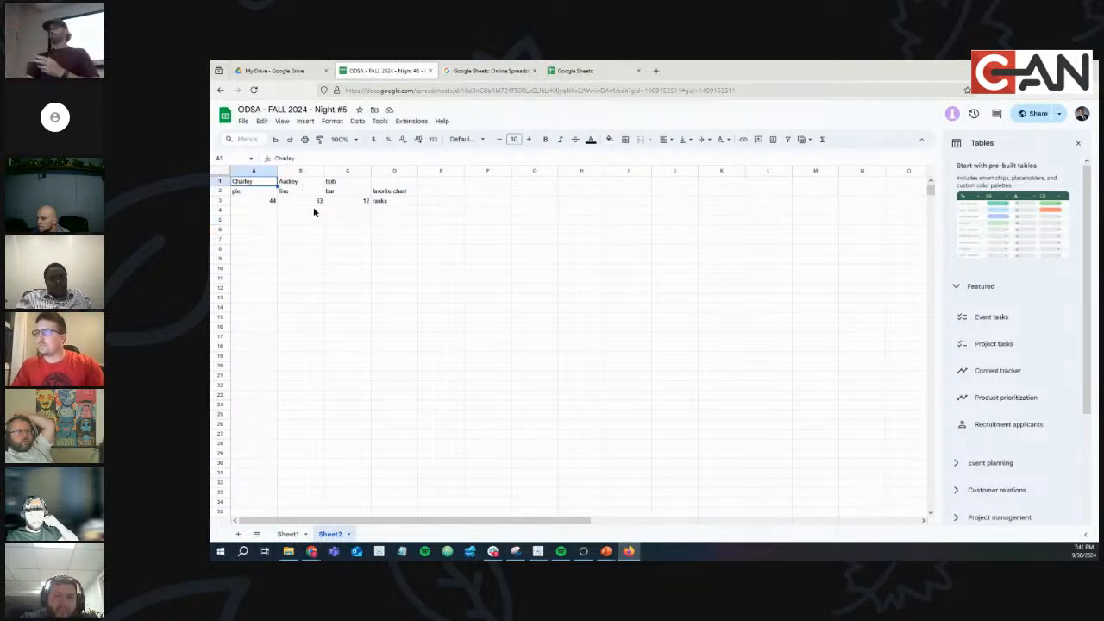
pyautogui.click(339, 185)
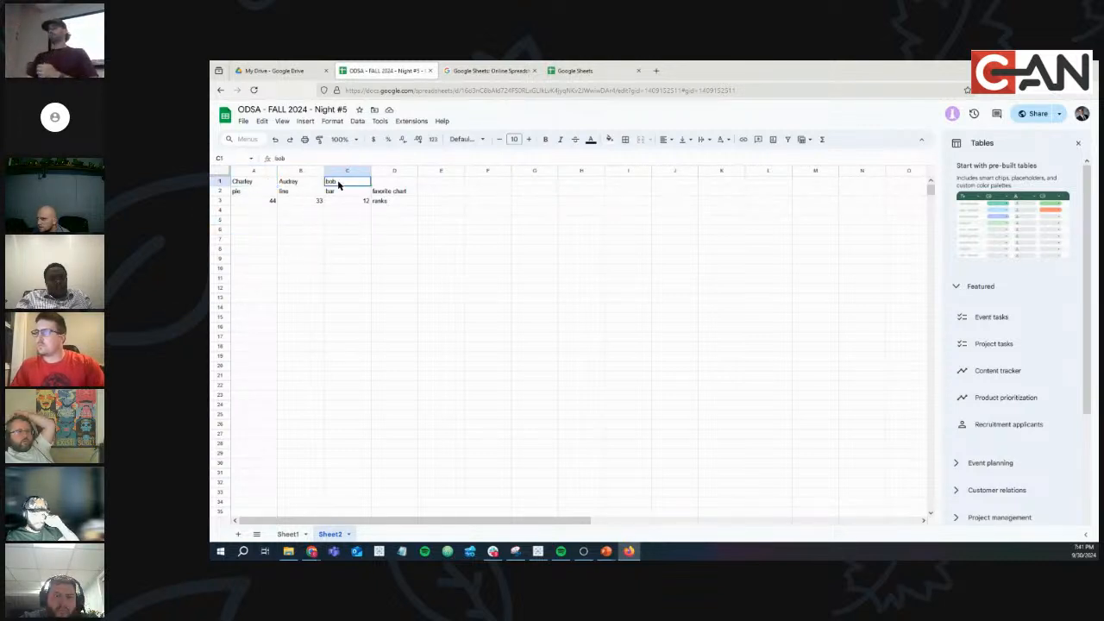
pyautogui.click(242, 182)
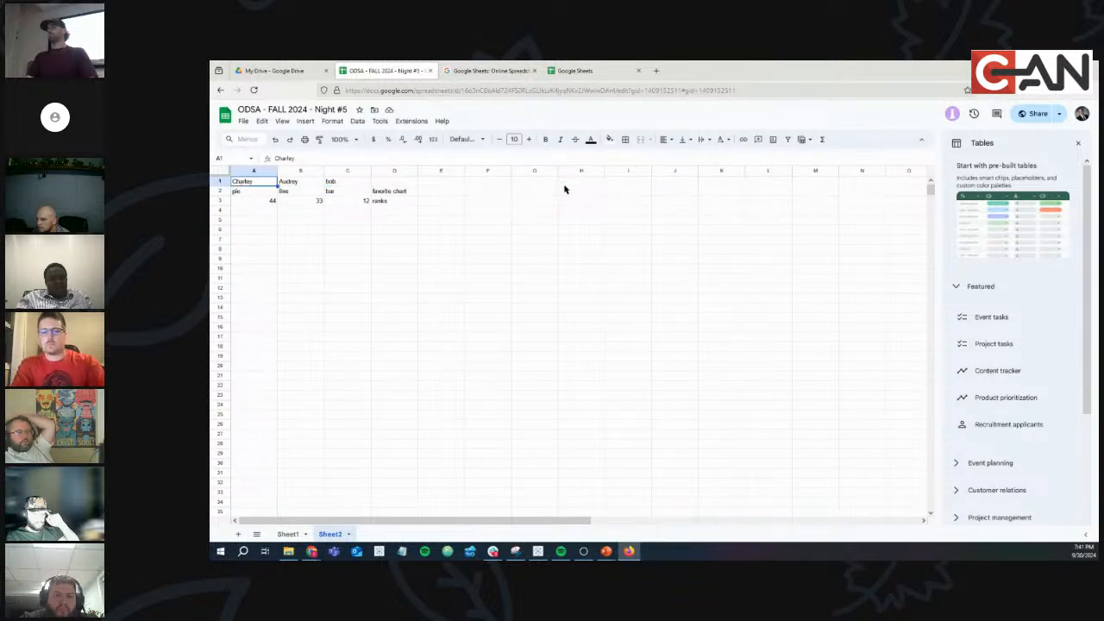
# Select the entries under the first name, then switch to the Tableau Public window.
pyautogui.moveTo(257, 193); pyautogui.dragTo(252, 210)
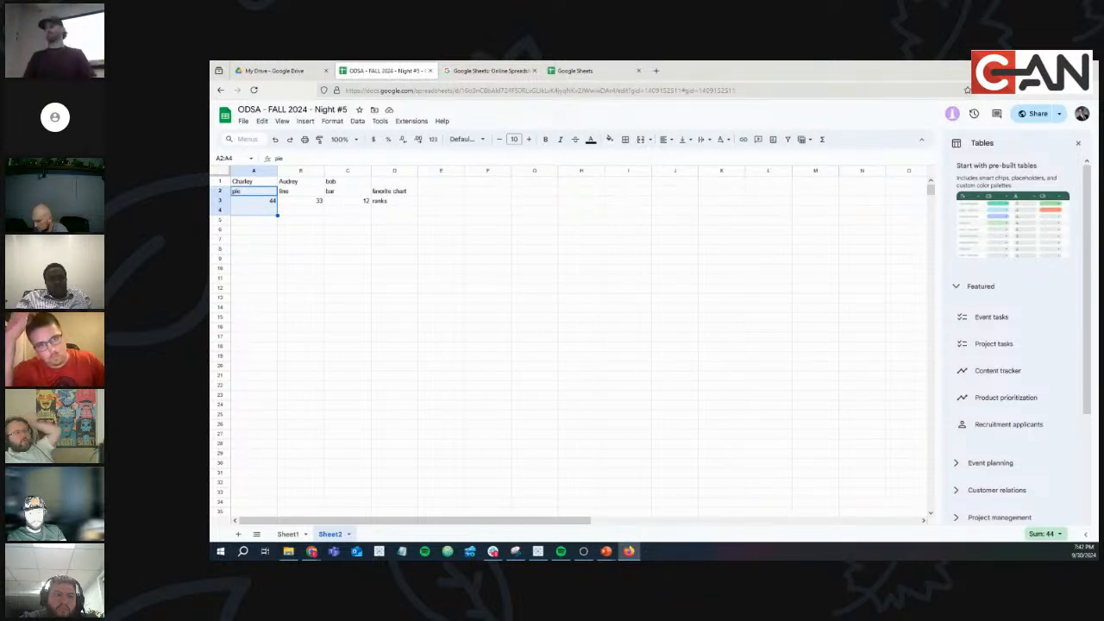
pyautogui.hotkey('alt', 'Tab')
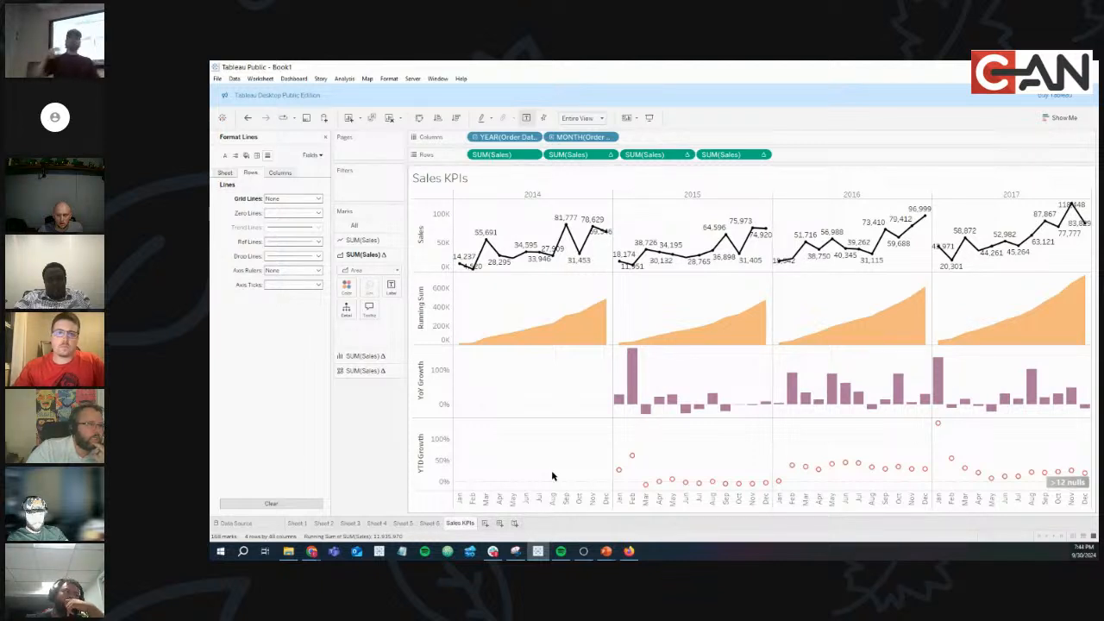
# Close Tableau's Format Lines pane and return to the Google Sheets spreadsheet.
pyautogui.click(325, 136)
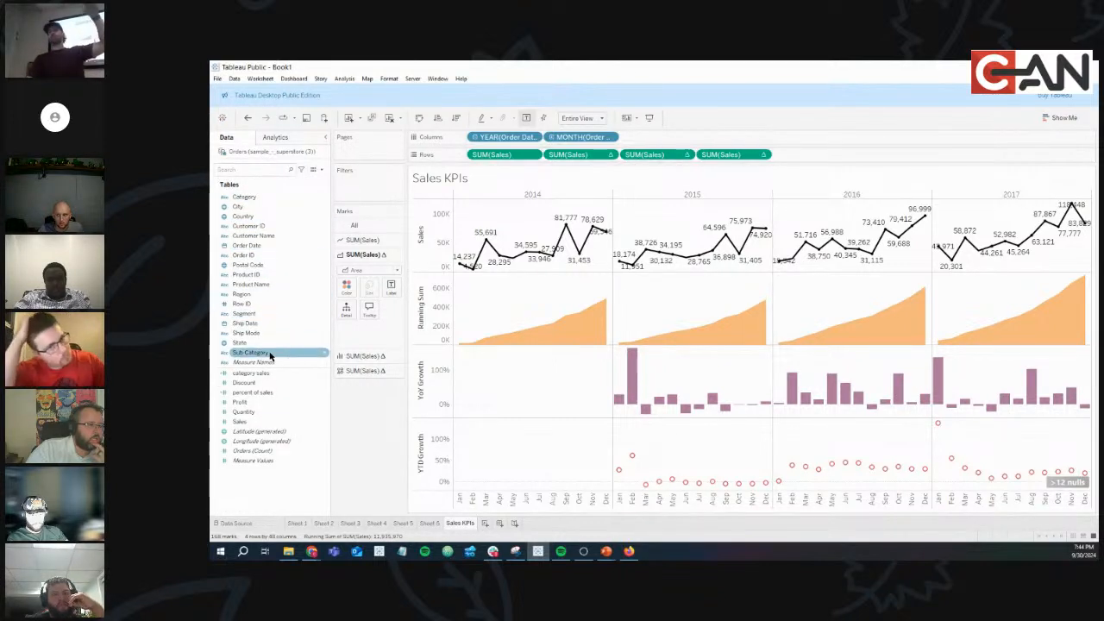
pyautogui.moveTo(310, 553)
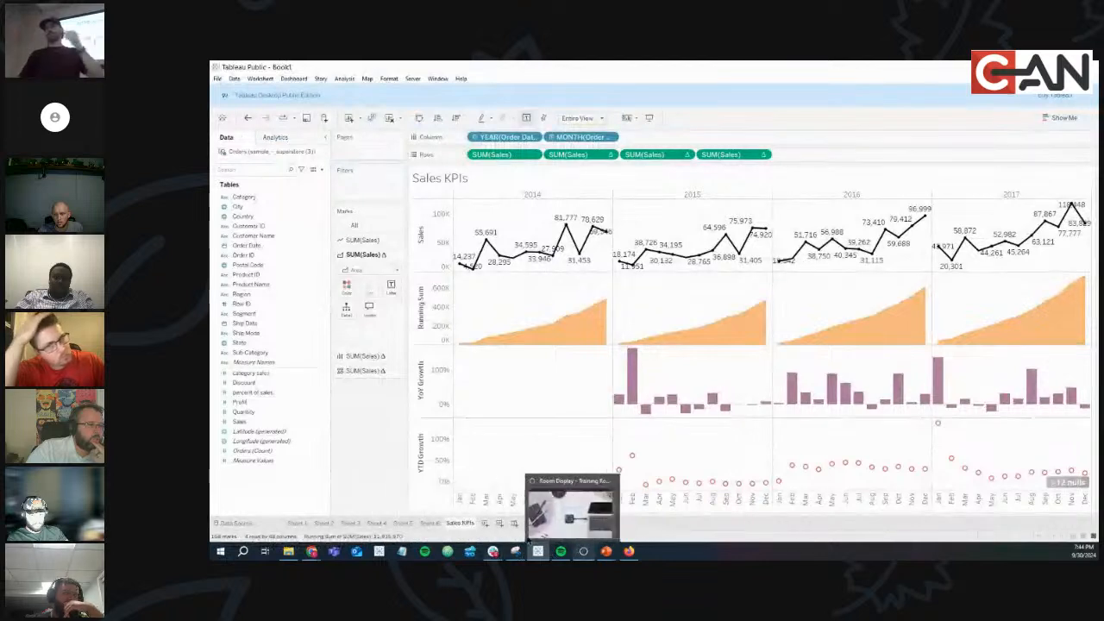
pyautogui.moveTo(496, 554)
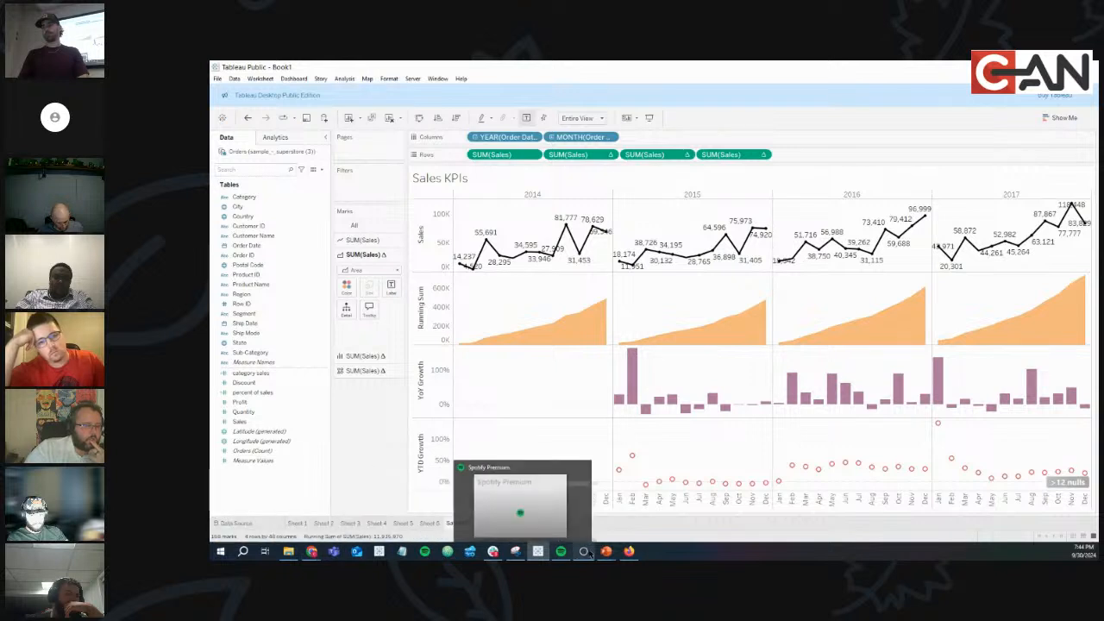
pyautogui.click(629, 553)
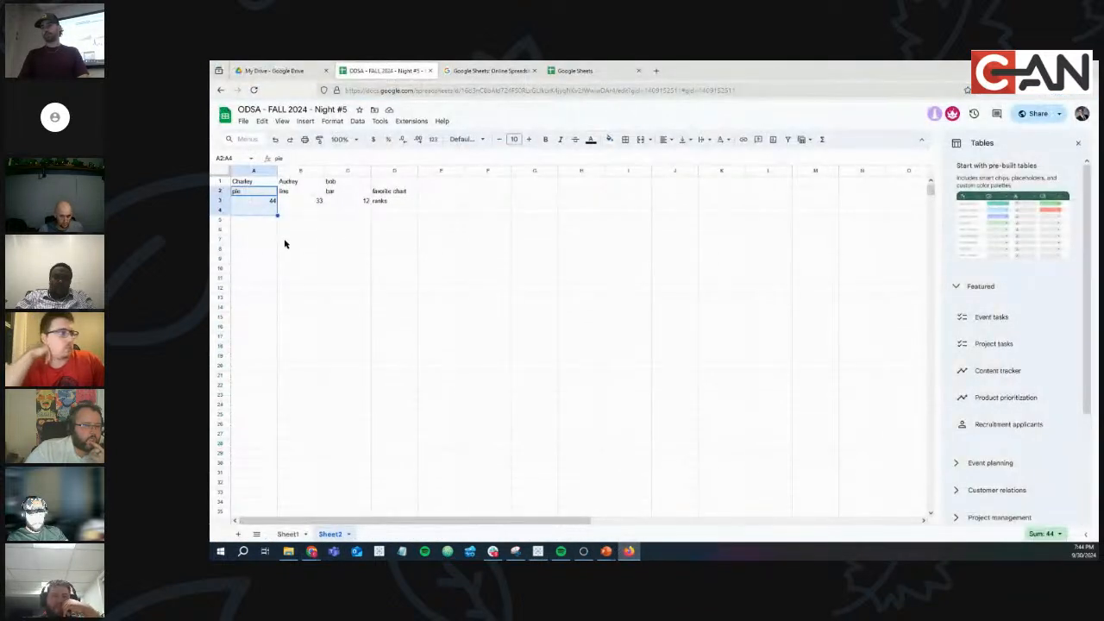
# Review the table by selecting the row 1 names and column A entries, then start a Windows search.
pyautogui.click(348, 270)
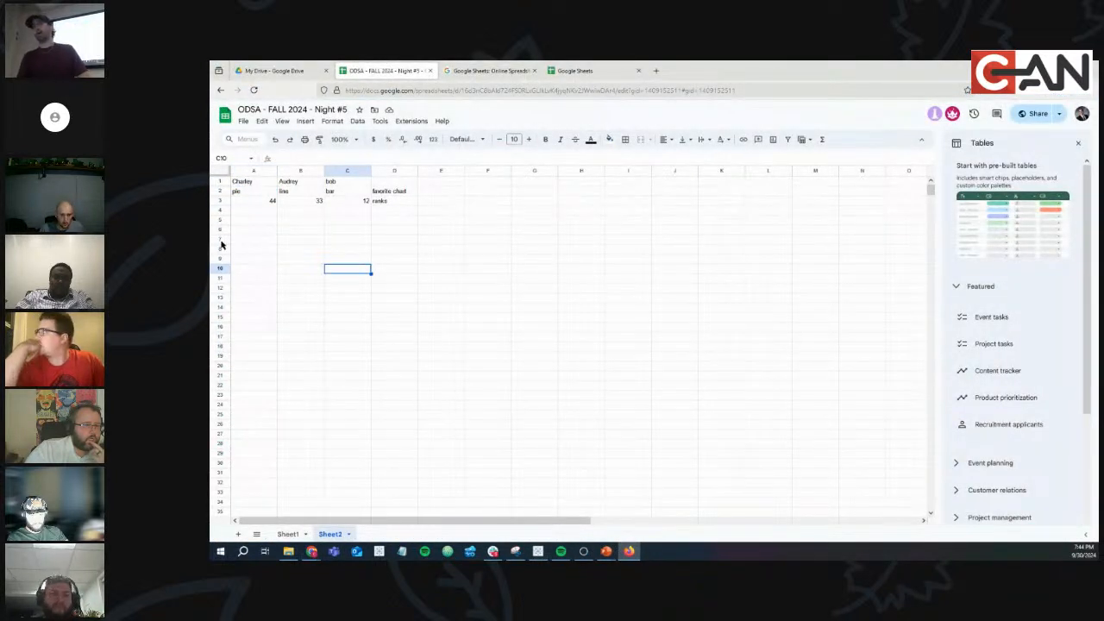
pyautogui.click(246, 182)
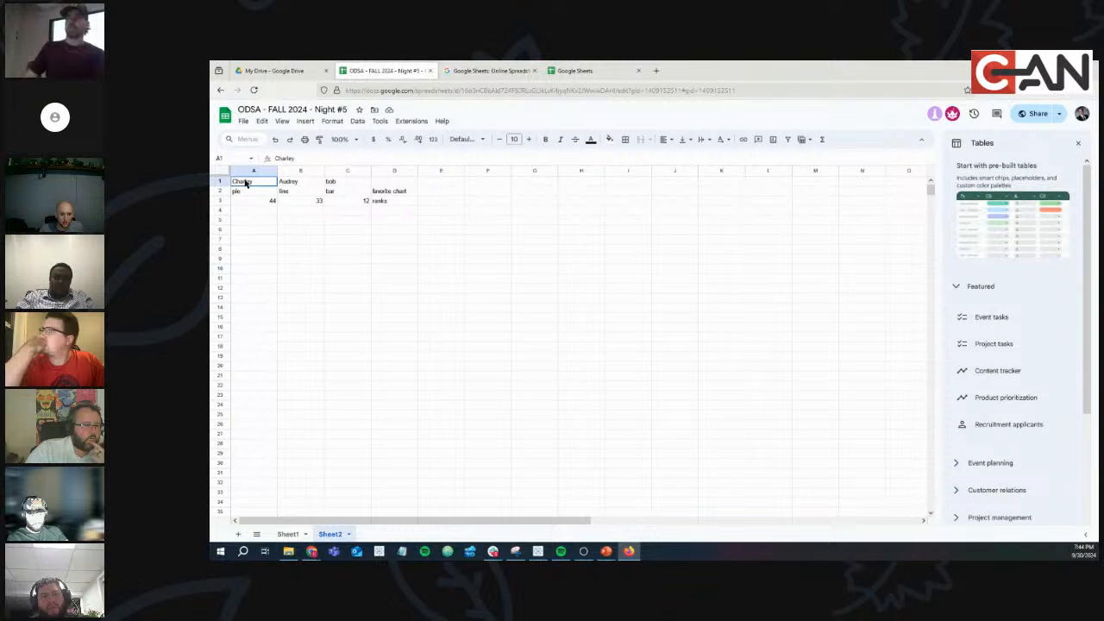
pyautogui.moveTo(246, 182); pyautogui.dragTo(345, 183)
pyautogui.moveTo(255, 191); pyautogui.dragTo(248, 295)
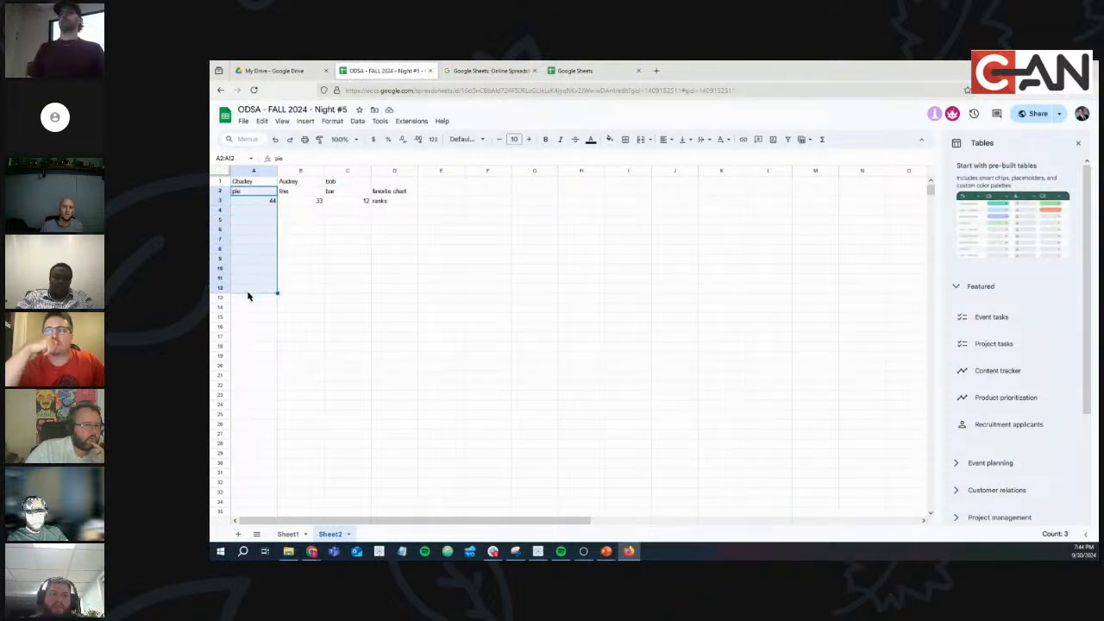
pyautogui.click(267, 242)
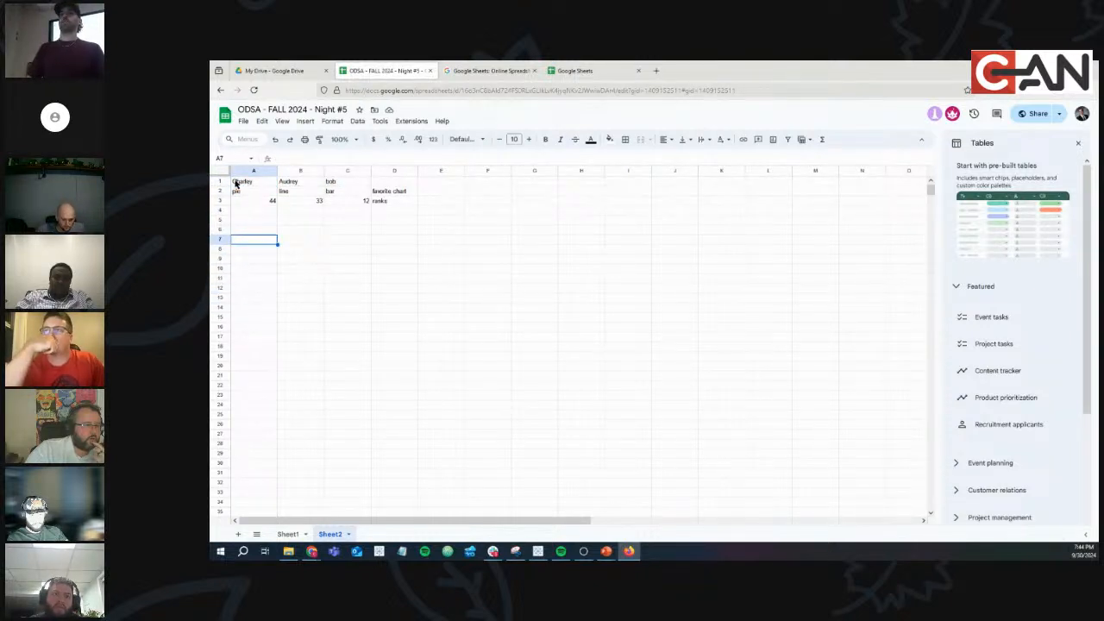
pyautogui.moveTo(236, 183); pyautogui.dragTo(634, 183)
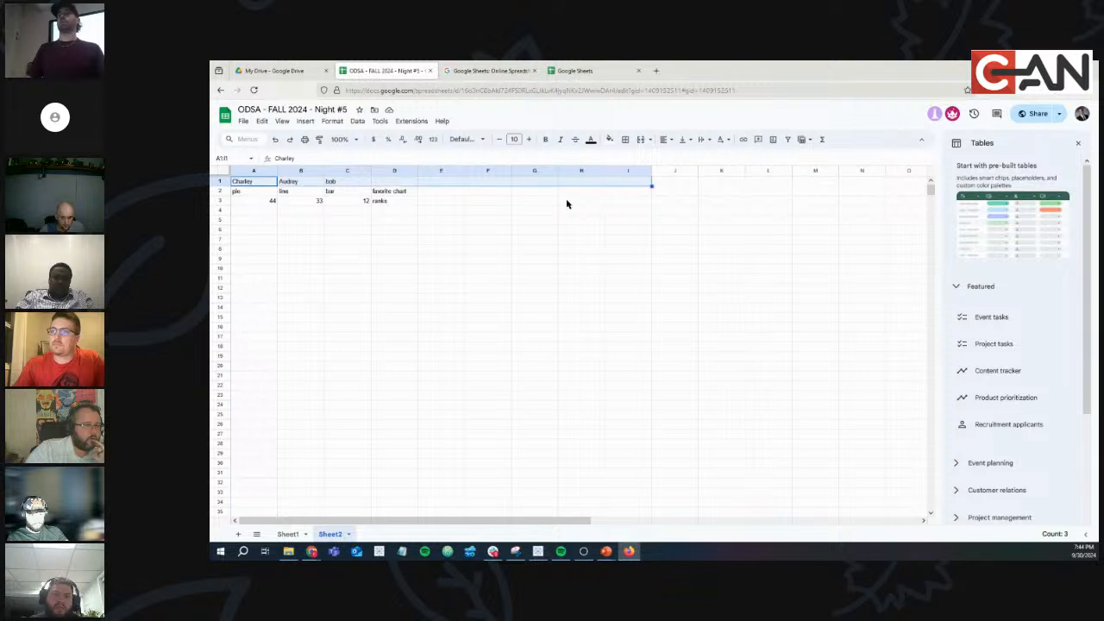
pyautogui.click(313, 273)
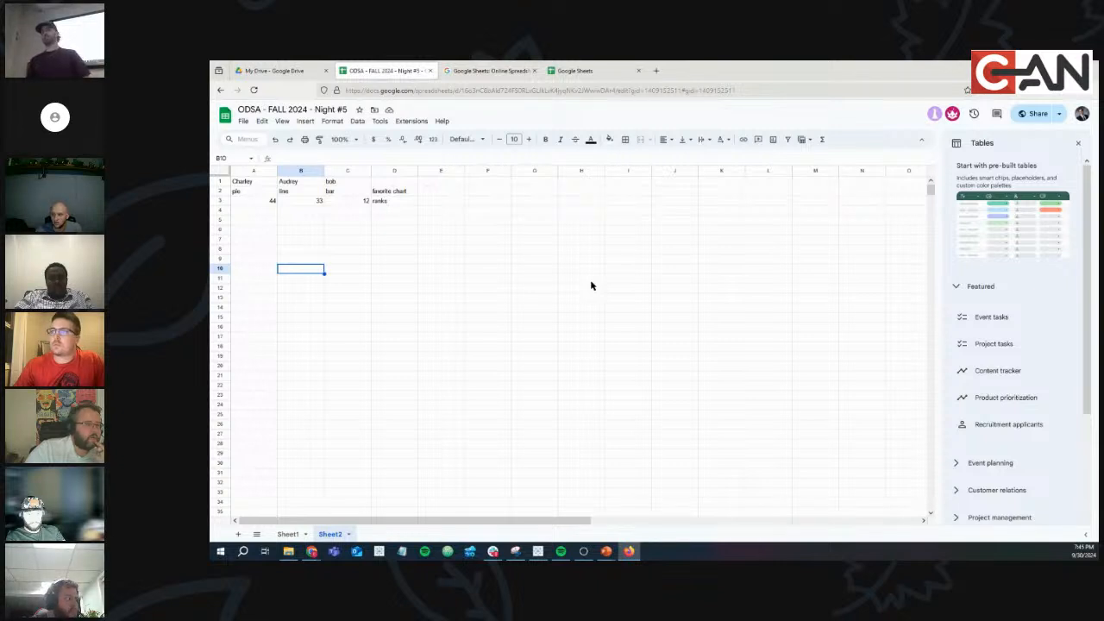
pyautogui.click(493, 306)
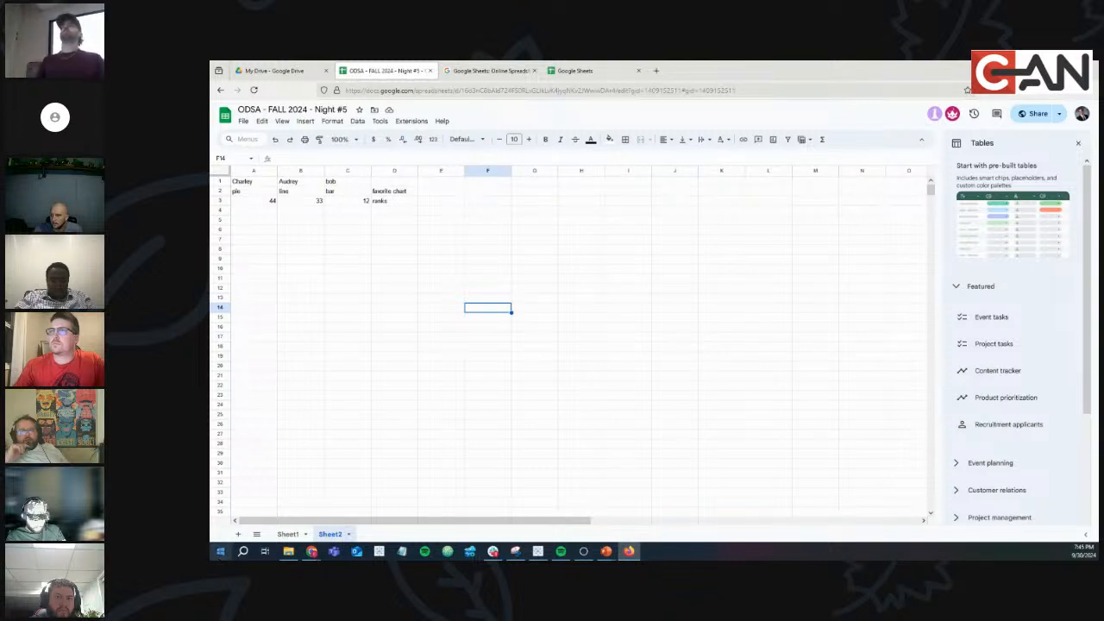
pyautogui.click(220, 551)
# Launch Excel with a blank workbook and enter headers name, chart, score in A1:C1.
pyautogui.write('ex')
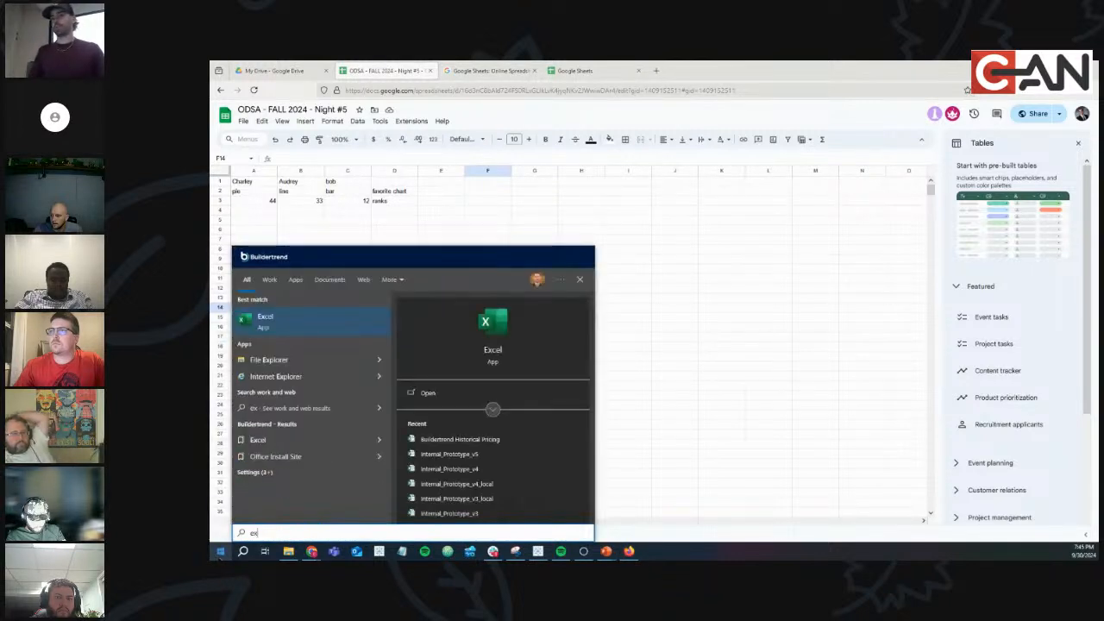
pyautogui.press('Return')
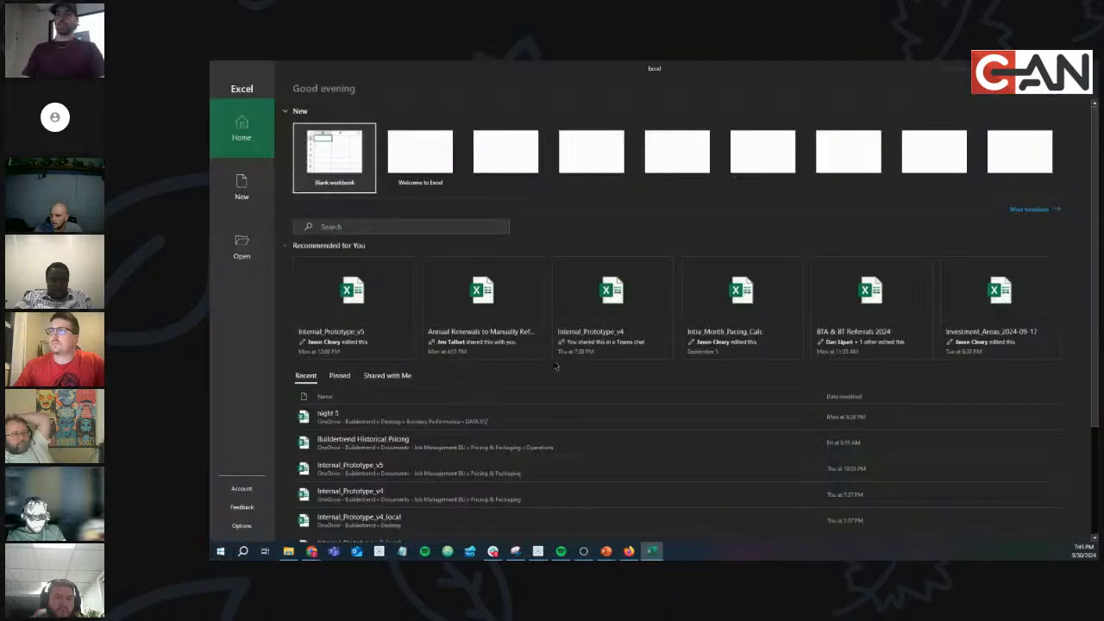
pyautogui.click(357, 159)
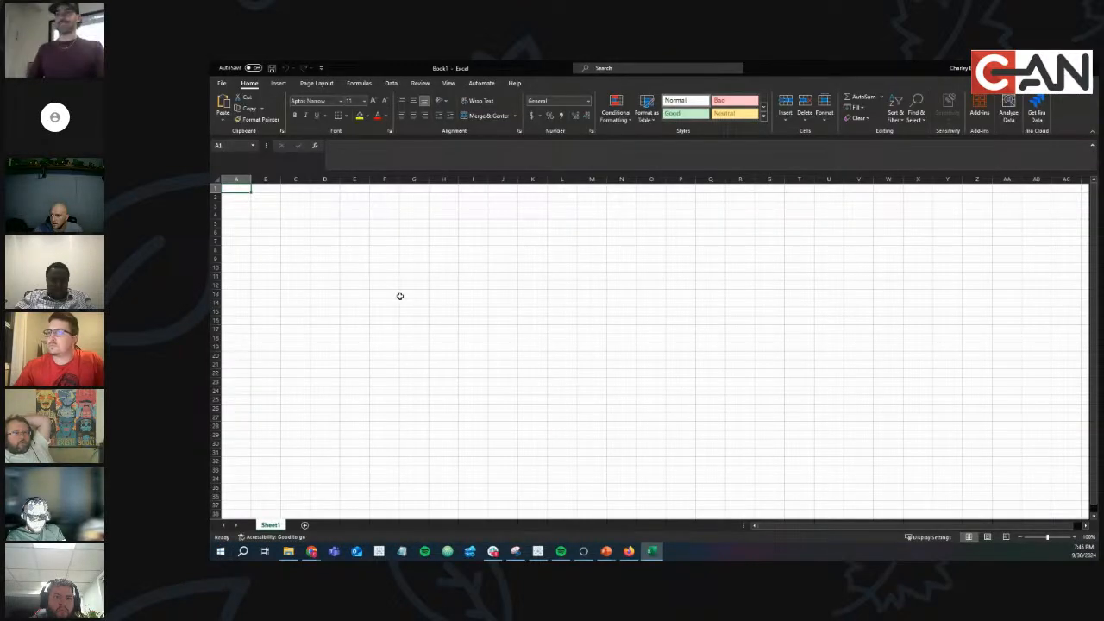
pyautogui.write('name')
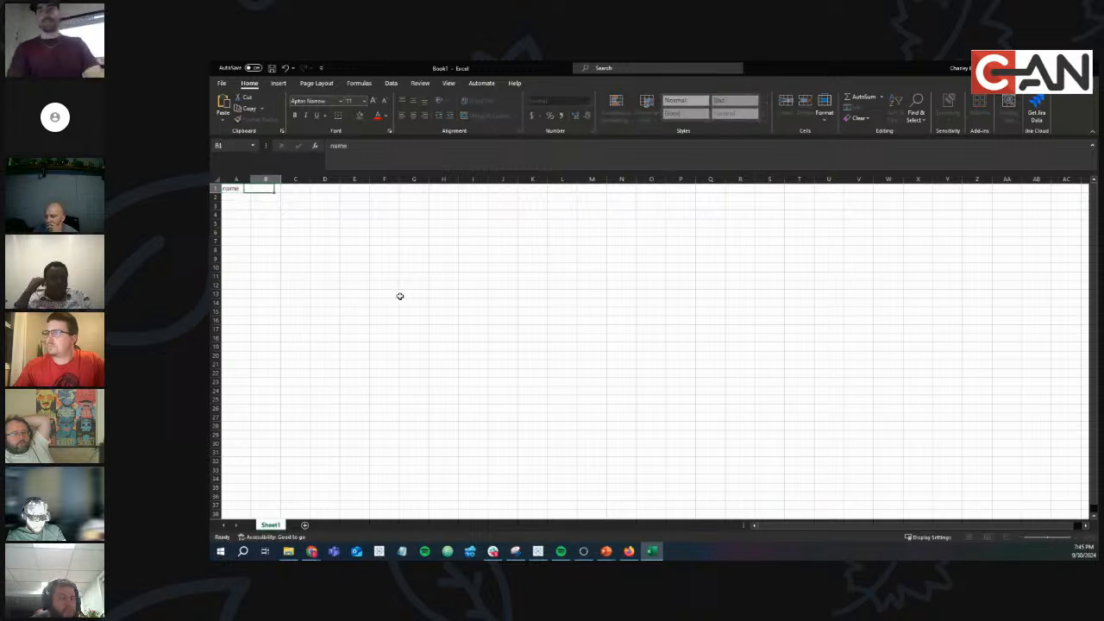
pyautogui.press('Tab')
pyautogui.write('cabrt')
pyautogui.press('Tab')
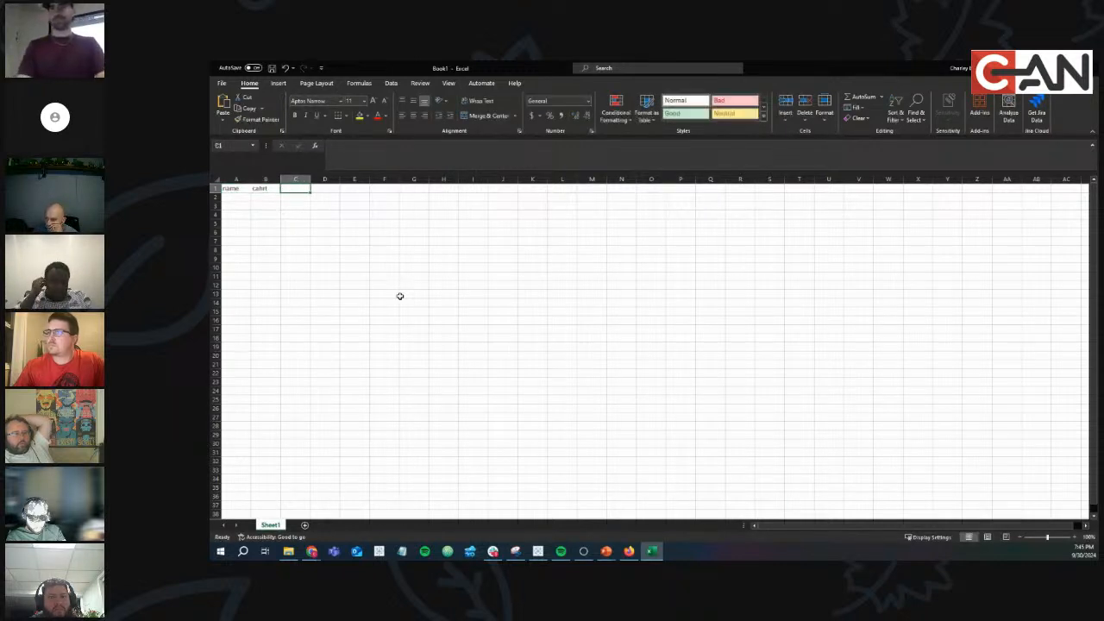
pyautogui.press('Left')
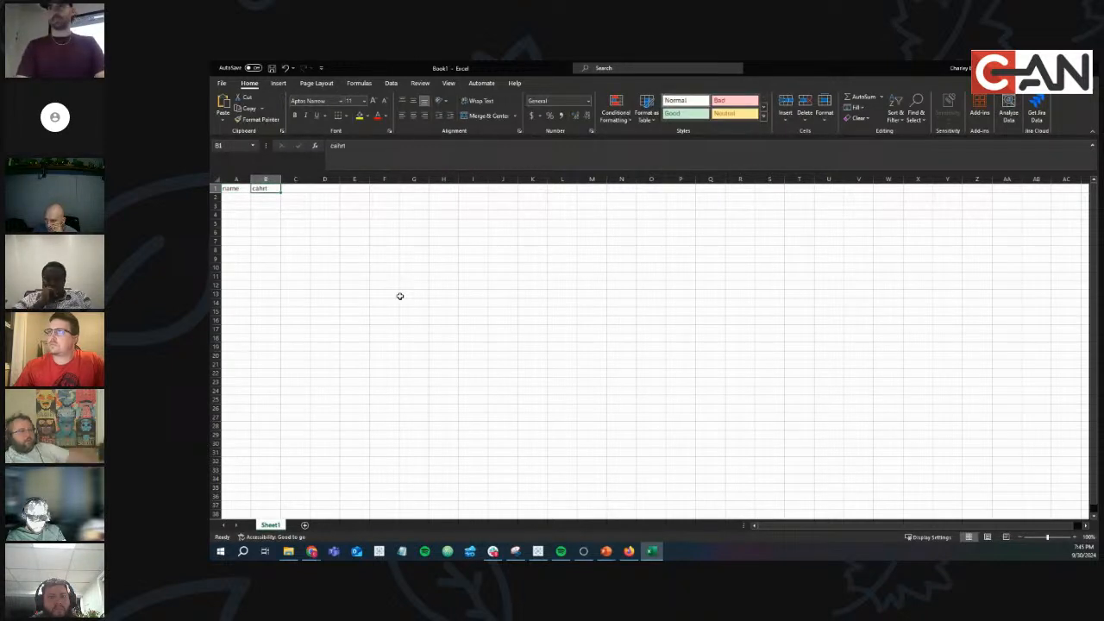
pyautogui.write('chart')
pyautogui.press('Tab')
pyautogui.write('s')
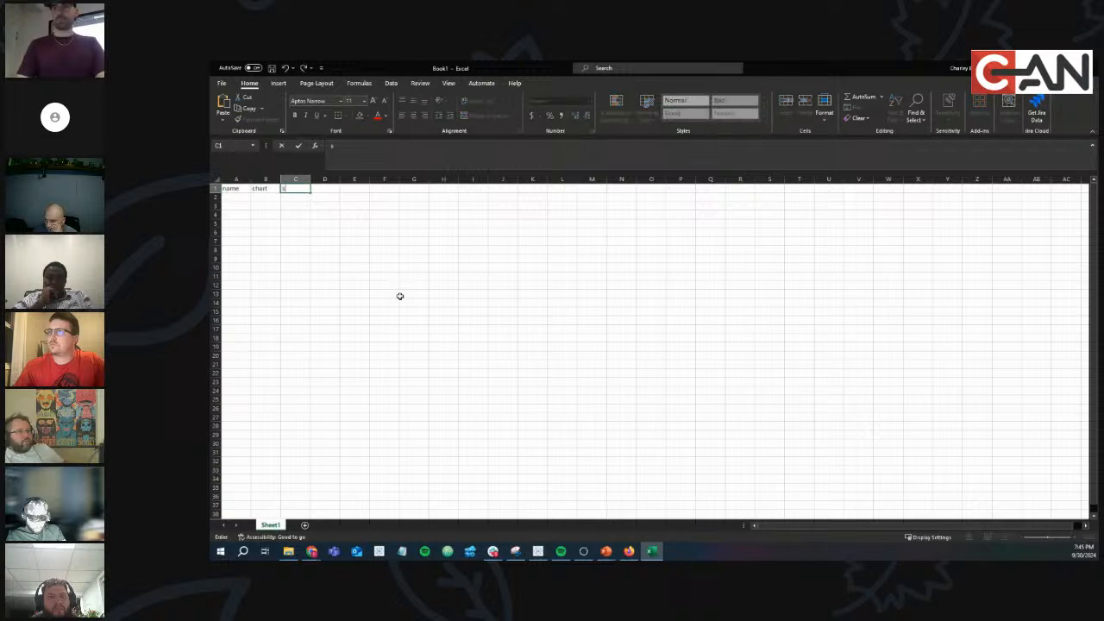
pyautogui.click(231, 197)
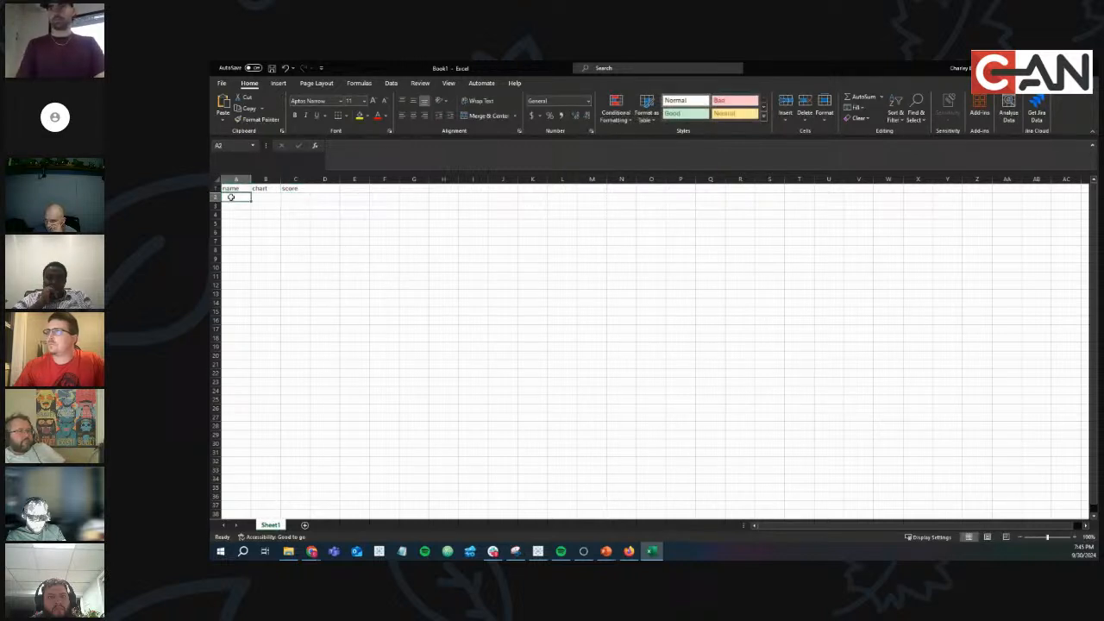
# Fill column A below the header with 'asdf' placeholders and copy the name column A1:A6.
pyautogui.write('asdf')
pyautogui.press('Return')
pyautogui.write('asdf')
pyautogui.press('Return')
pyautogui.write('asdf')
pyautogui.press('Return')
pyautogui.write('asdf asdf')
pyautogui.press('Return')
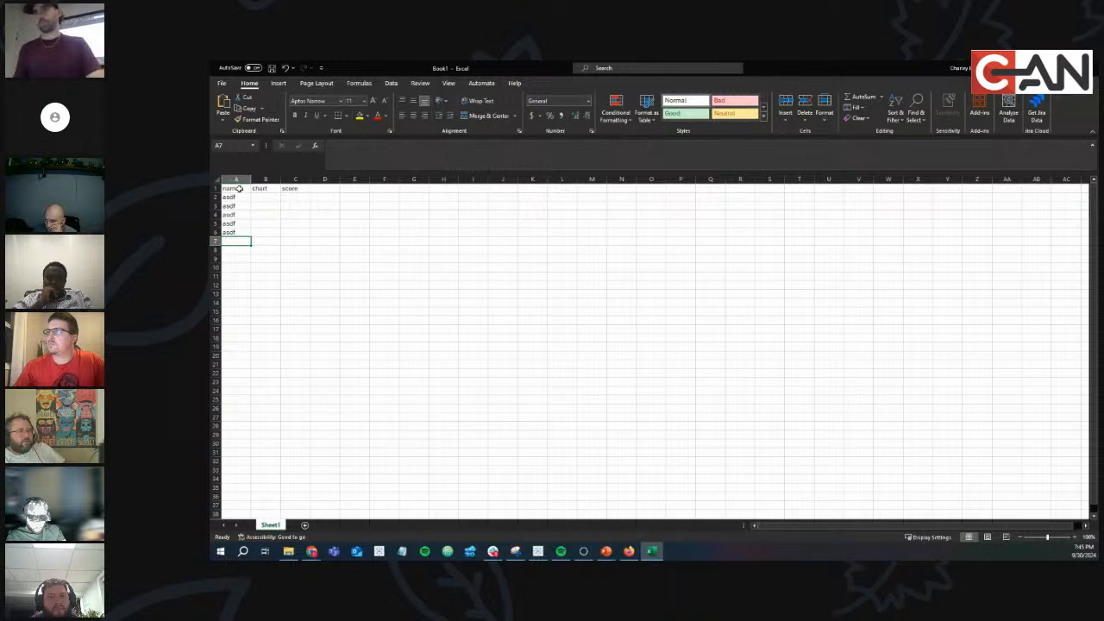
pyautogui.click(239, 188)
pyautogui.moveTo(239, 188); pyautogui.dragTo(234, 232)
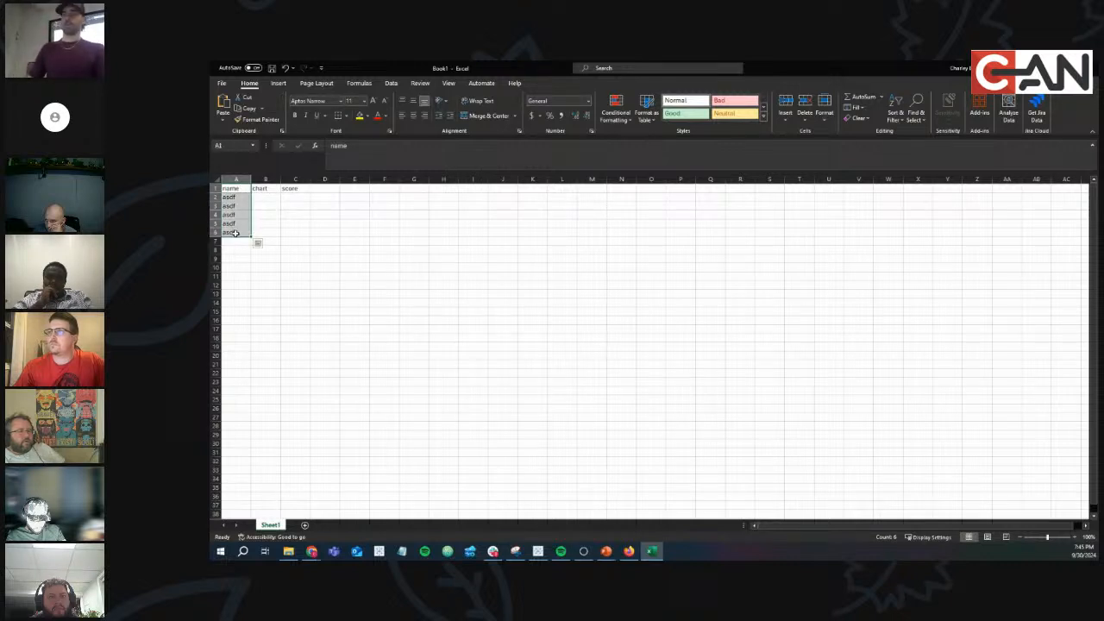
pyautogui.hotkey('ctrl', 'c')
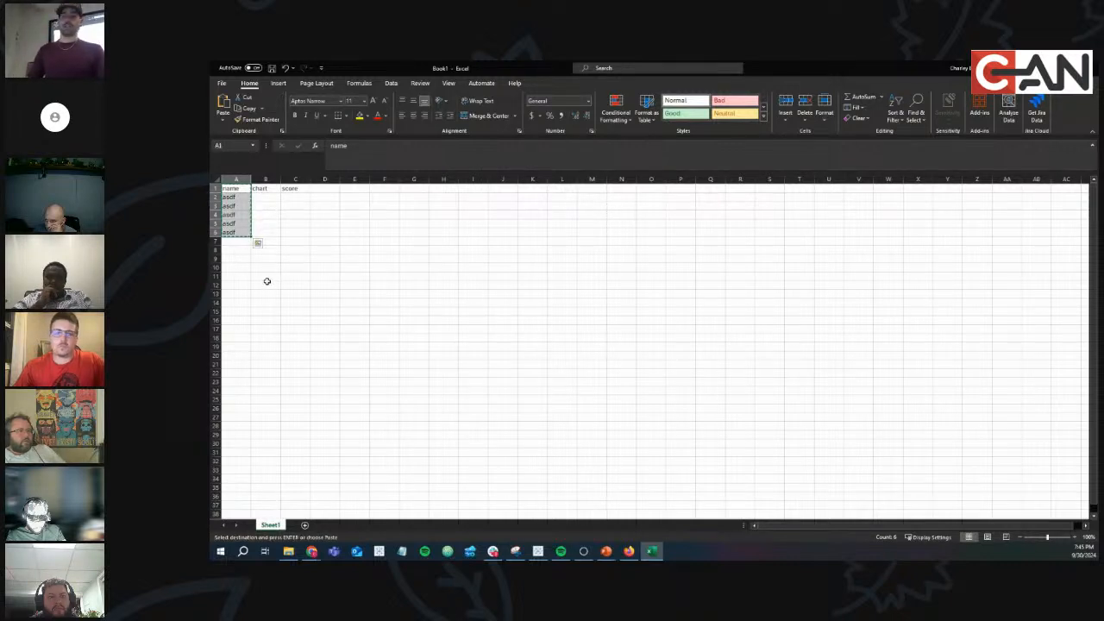
# Paste the copied name column transposed across row 11, starting at B11.
pyautogui.click(261, 275)
pyautogui.rightClick(261, 275)
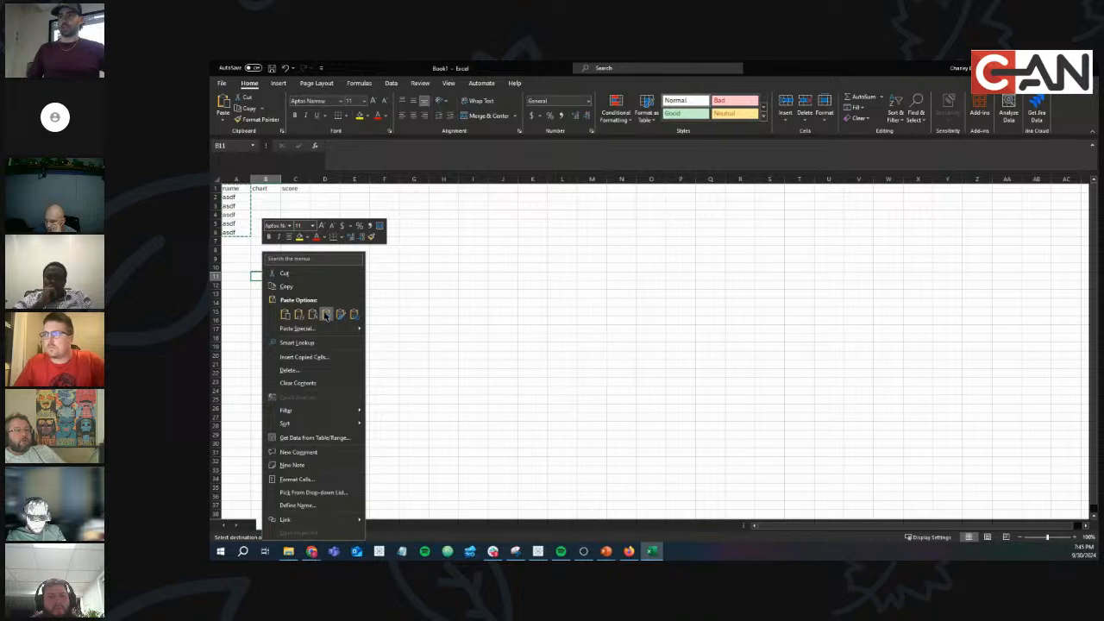
pyautogui.click(339, 313)
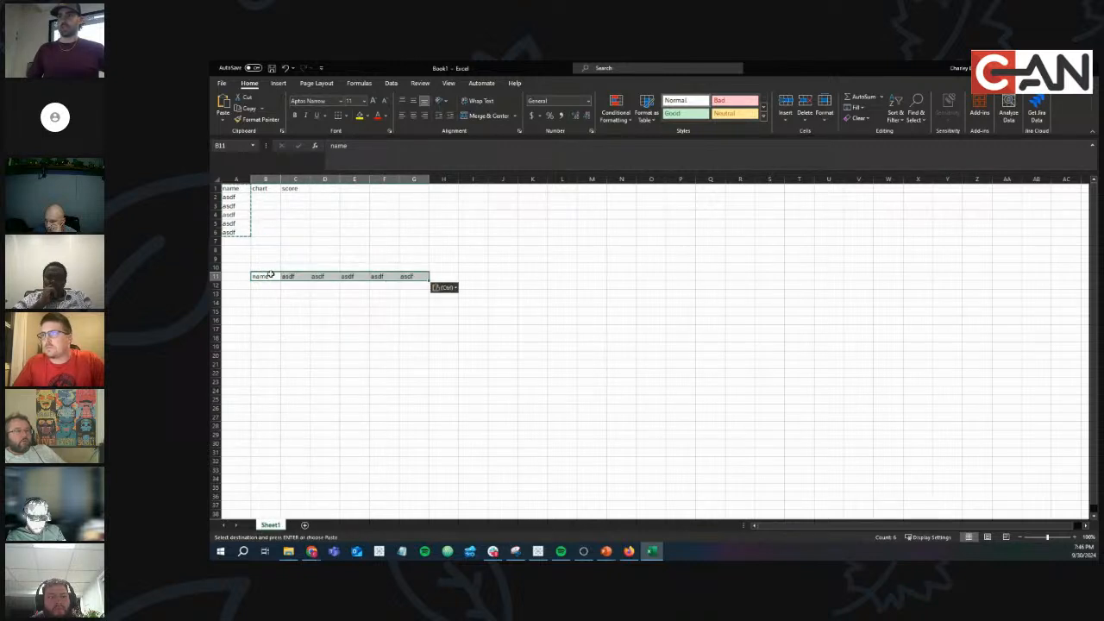
# Enter chart types pie, line, bar, asdf, asdf down column B.
pyautogui.click(270, 196)
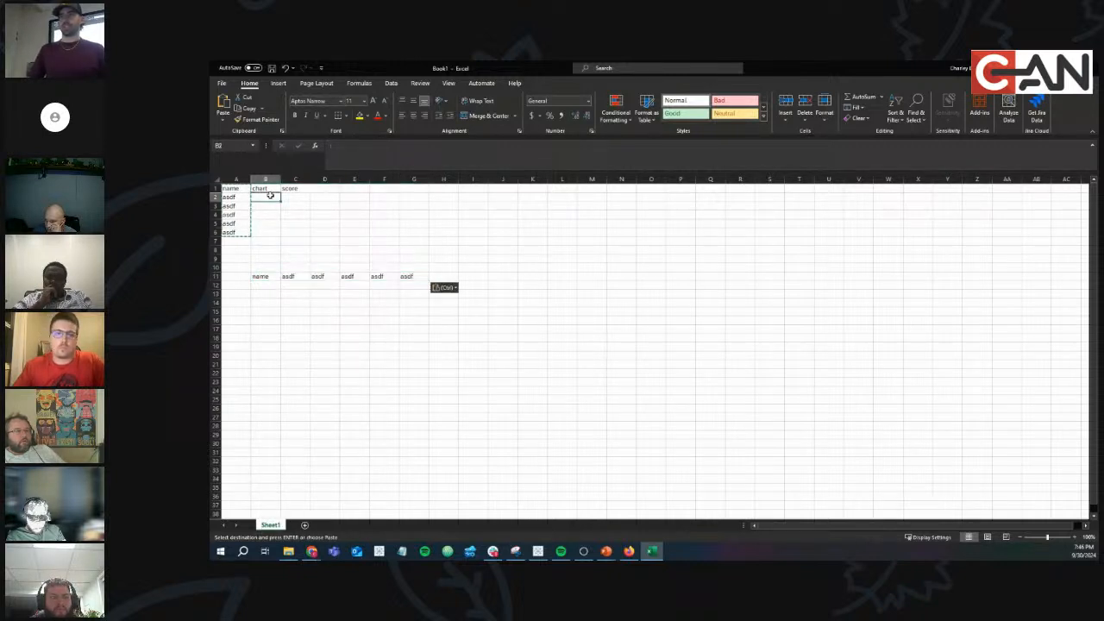
pyautogui.write('pie')
pyautogui.press('Return')
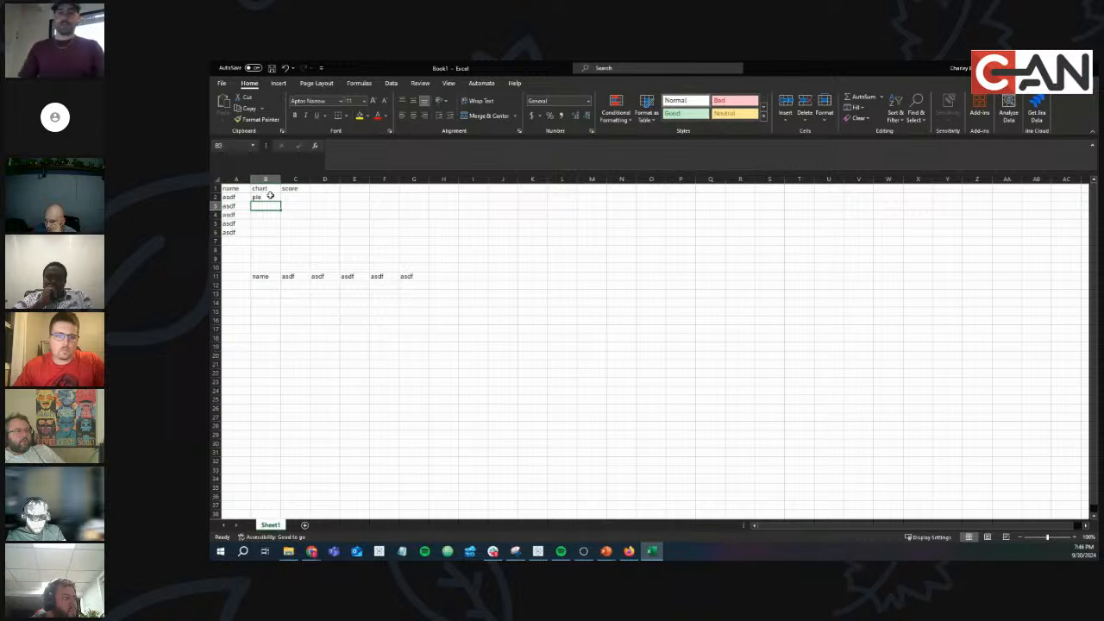
pyautogui.write('line')
pyautogui.press('Return')
pyautogui.write('bar')
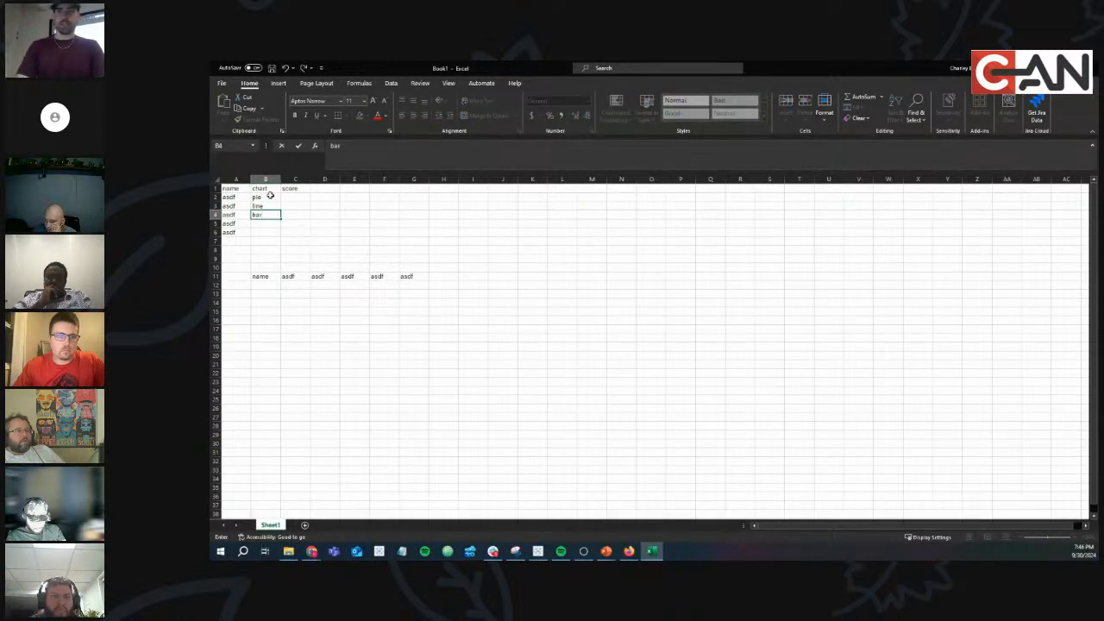
pyautogui.press('Return')
pyautogui.write('asdf')
pyautogui.press('Return')
pyautogui.write('asdf')
pyautogui.press('Tab')
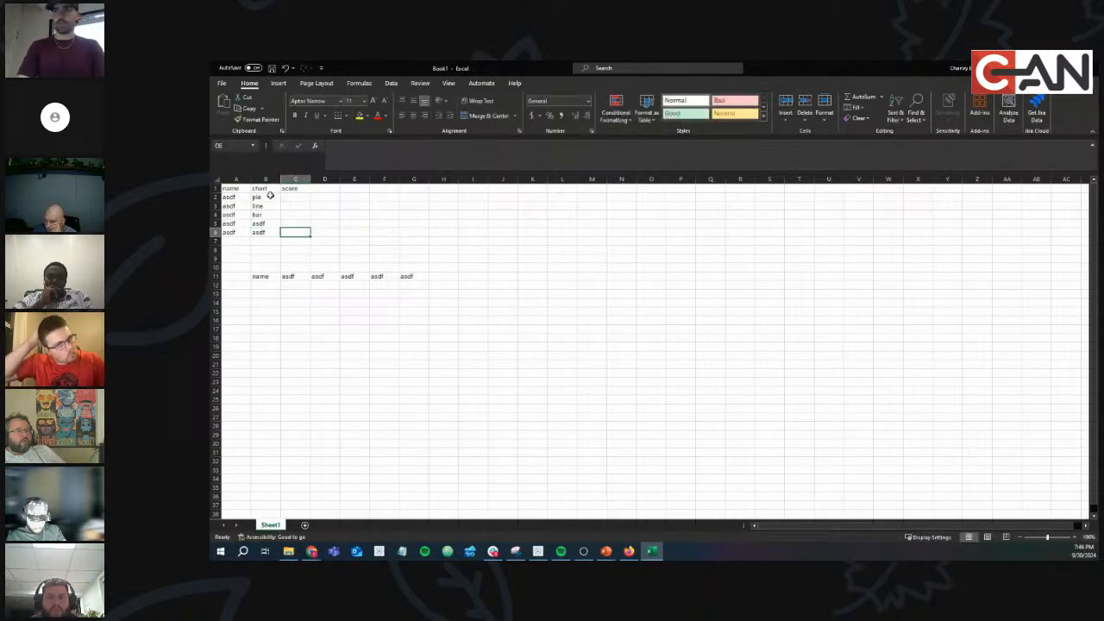
# Enter the scores 1, 2, 3, 4 and 45 down column C.
pyautogui.press('Up')
pyautogui.press('Up')
pyautogui.press('Up')
pyautogui.press('Up')
pyautogui.write('1')
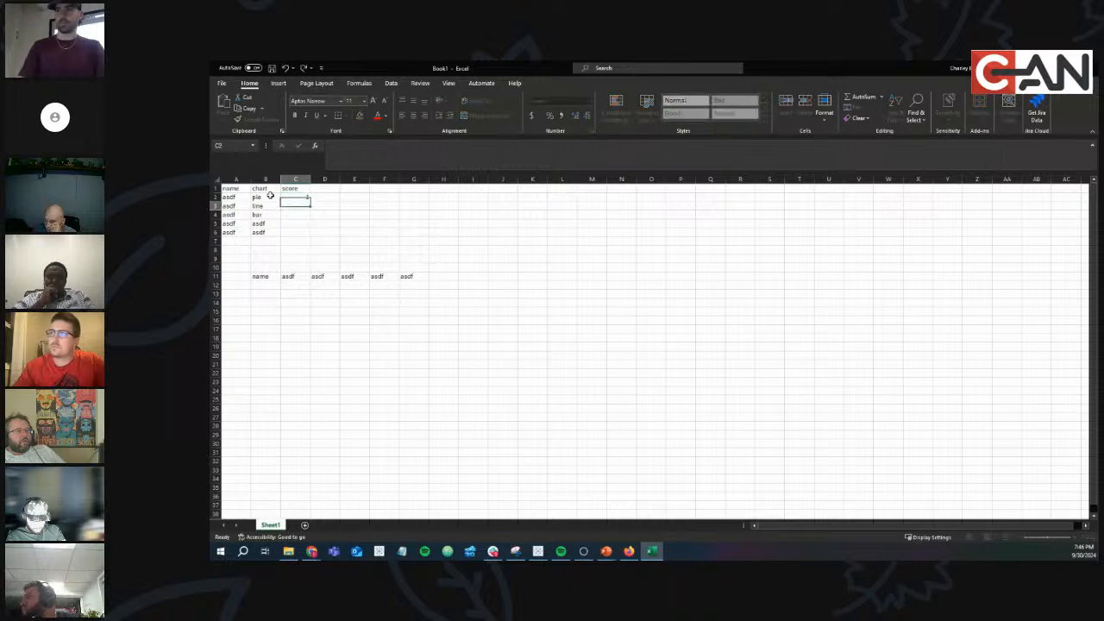
pyautogui.press('Return')
pyautogui.write('2')
pyautogui.press('Return')
pyautogui.write('3')
pyautogui.press('Return')
pyautogui.write('4')
pyautogui.press('Return')
pyautogui.write('45')
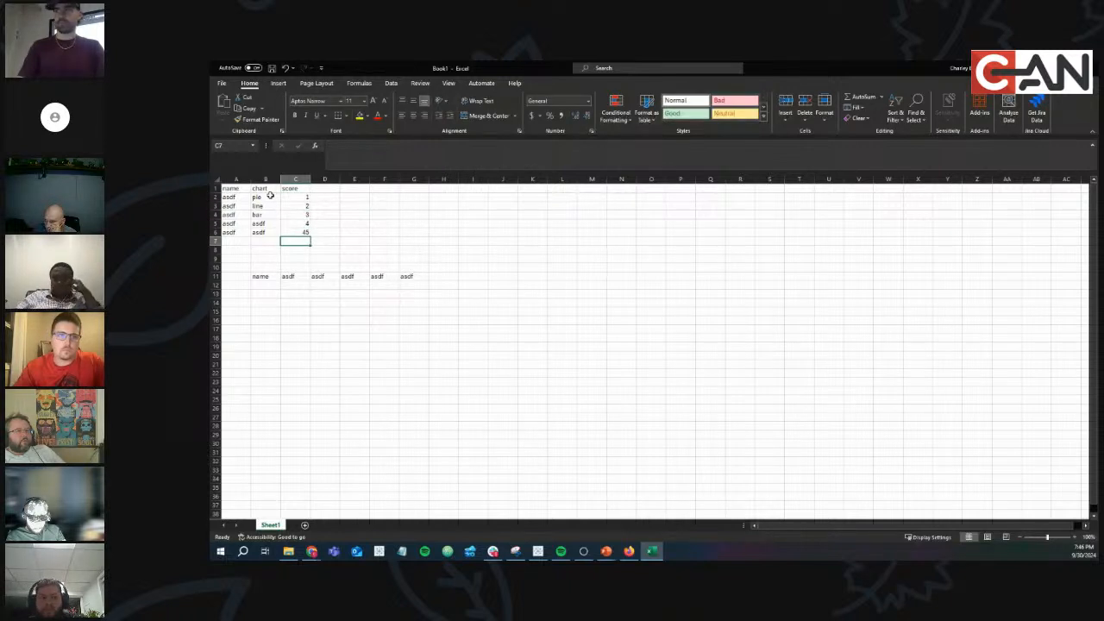
# Copy the A1:C6 table and paste it transposed at C14 into rows 14–16, then close the workbook.
pyautogui.moveTo(230, 188); pyautogui.dragTo(302, 235)
pyautogui.hotkey('ctrl', 'c')
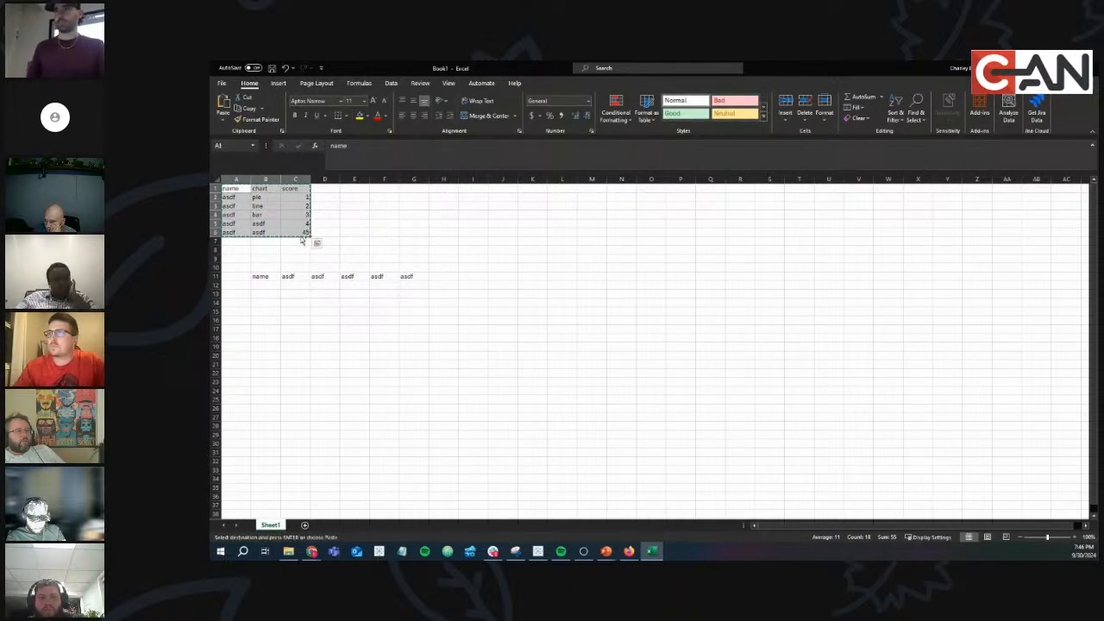
pyautogui.rightClick(299, 302)
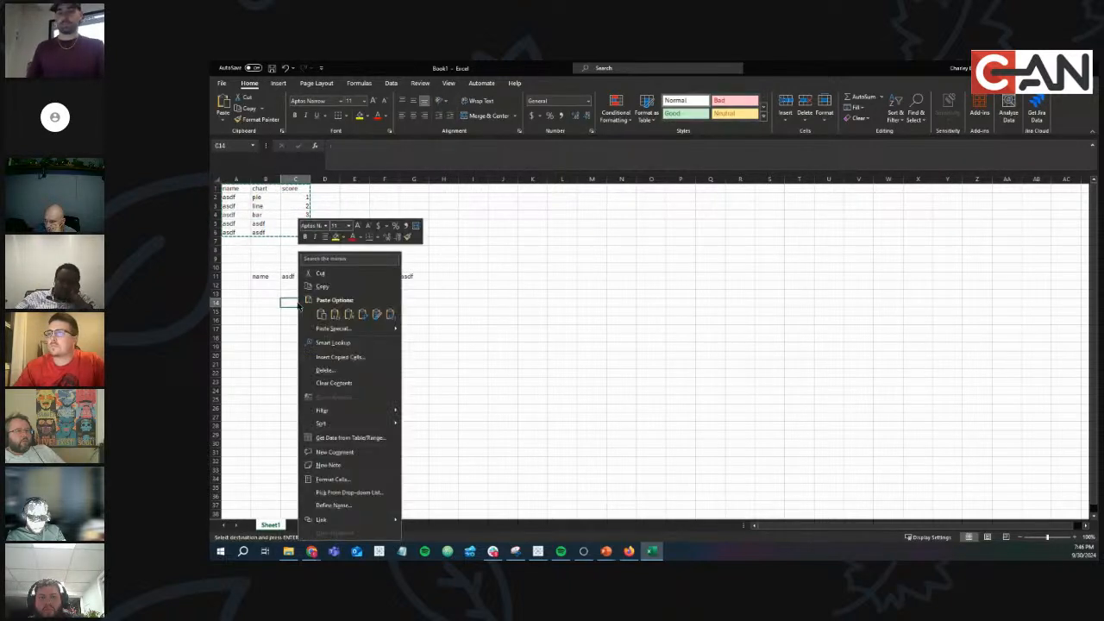
pyautogui.click(362, 315)
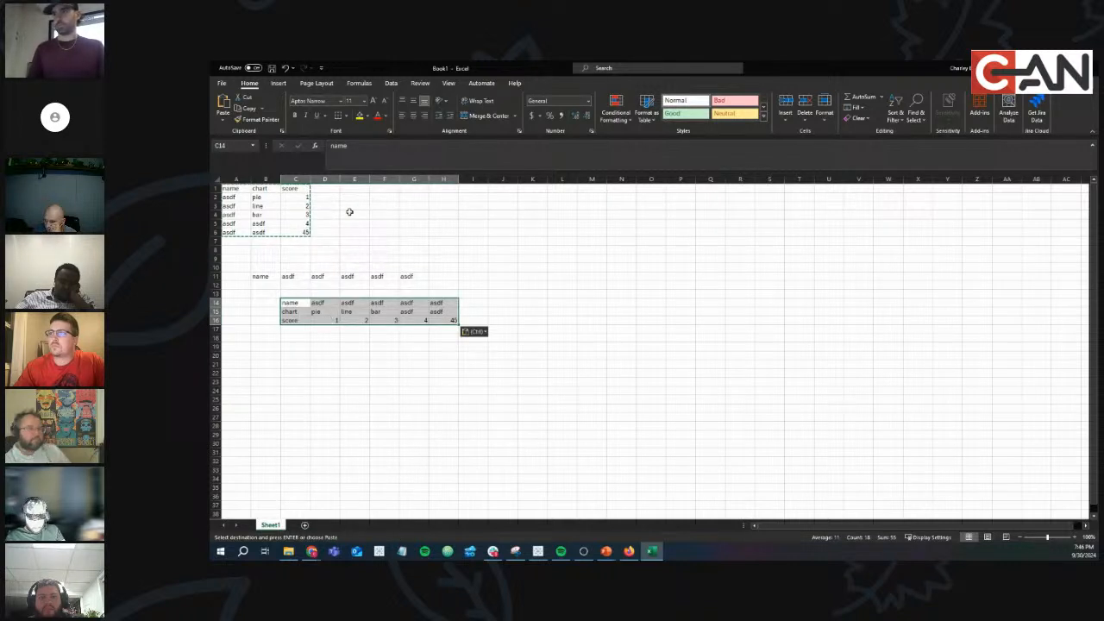
pyautogui.moveTo(226, 188); pyautogui.dragTo(335, 240)
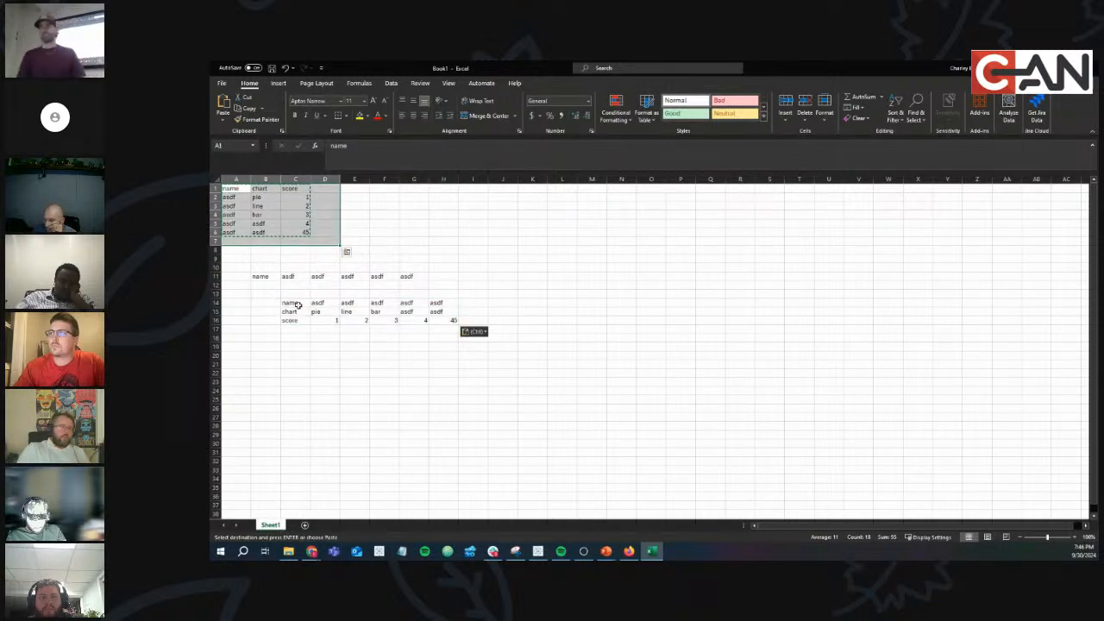
pyautogui.rightClick(295, 363)
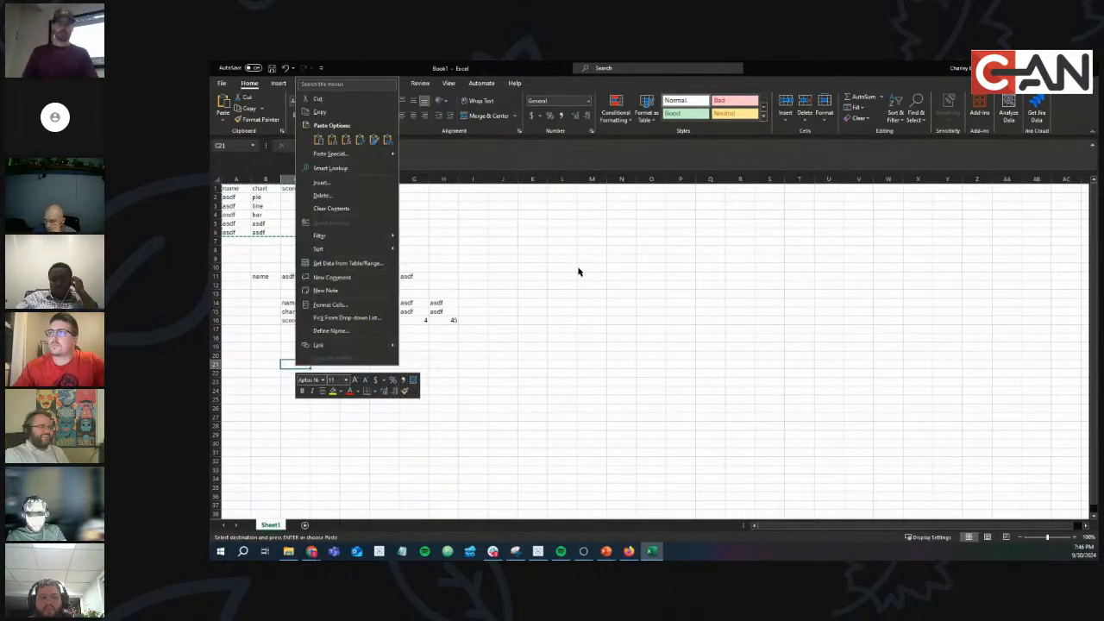
pyautogui.press('Escape')
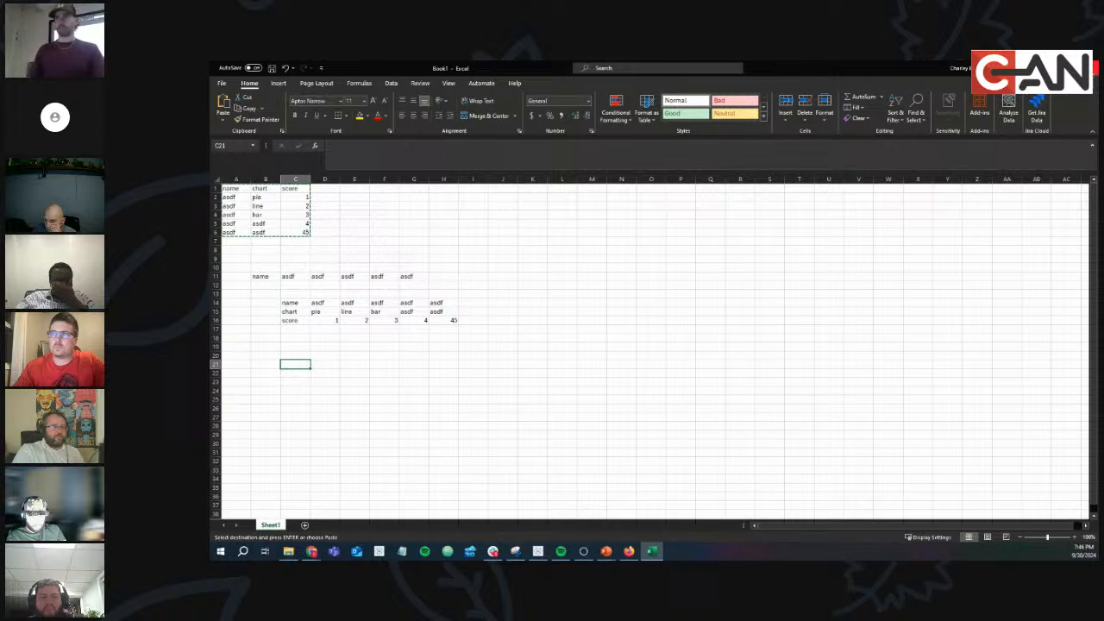
pyautogui.click(1095, 67)
# Discard Book1 without saving, bring the Tableau Public browser page forward, and open a new tab.
pyautogui.click(680, 413)
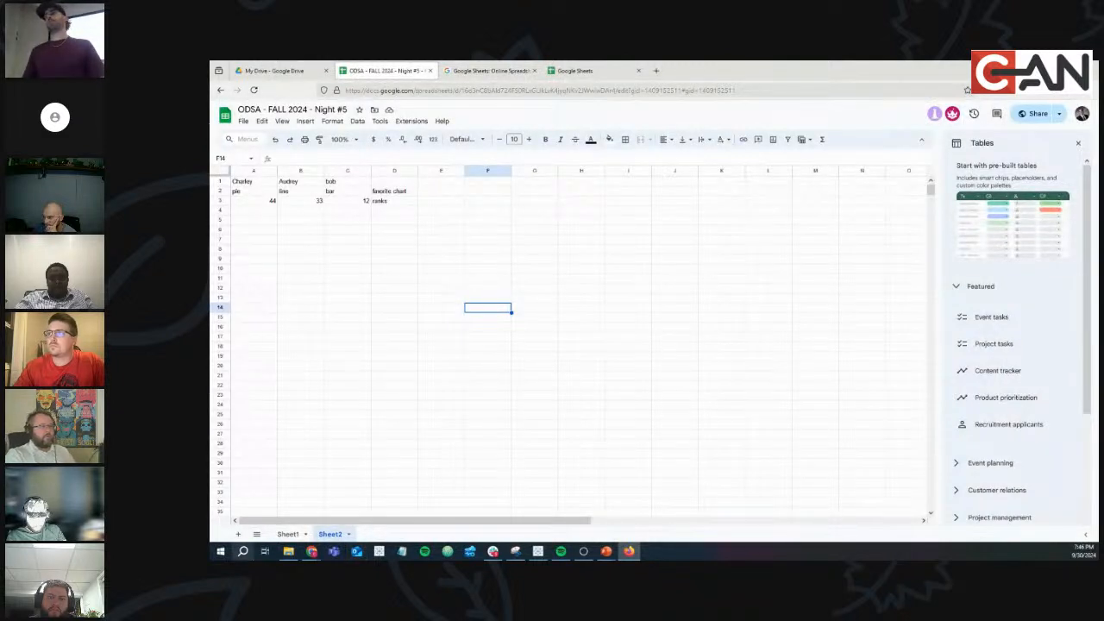
pyautogui.click(537, 551)
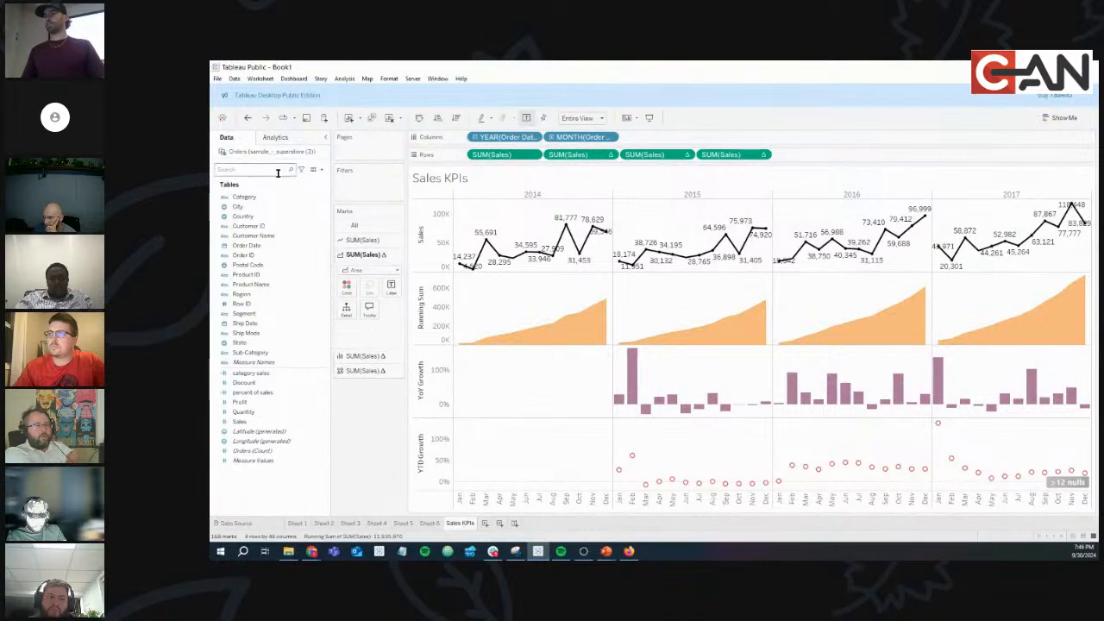
pyautogui.click(311, 551)
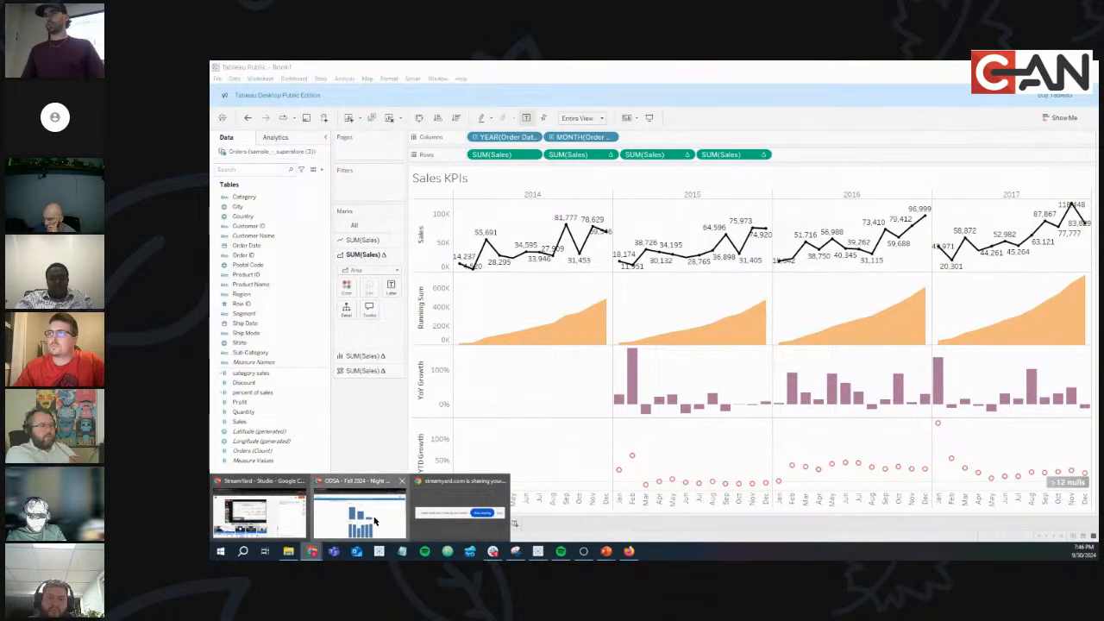
pyautogui.click(376, 520)
pyautogui.click(345, 69)
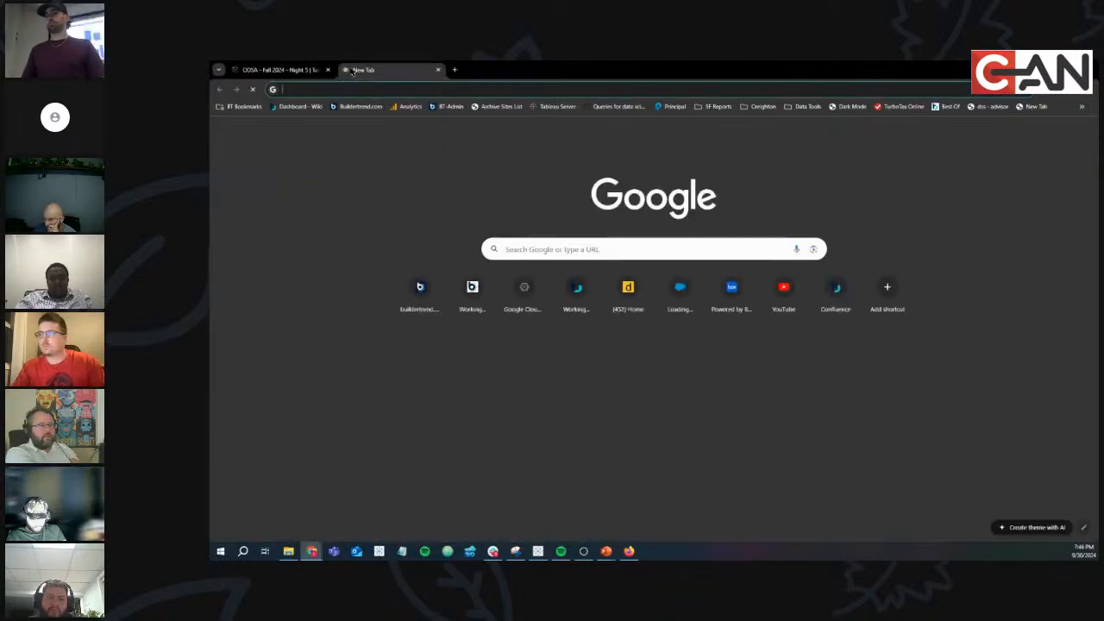
# Close the new tab and dismiss the lost-connection banner on the ODSA - Fall 2024 - Night 5 dashboard.
pyautogui.write('does')
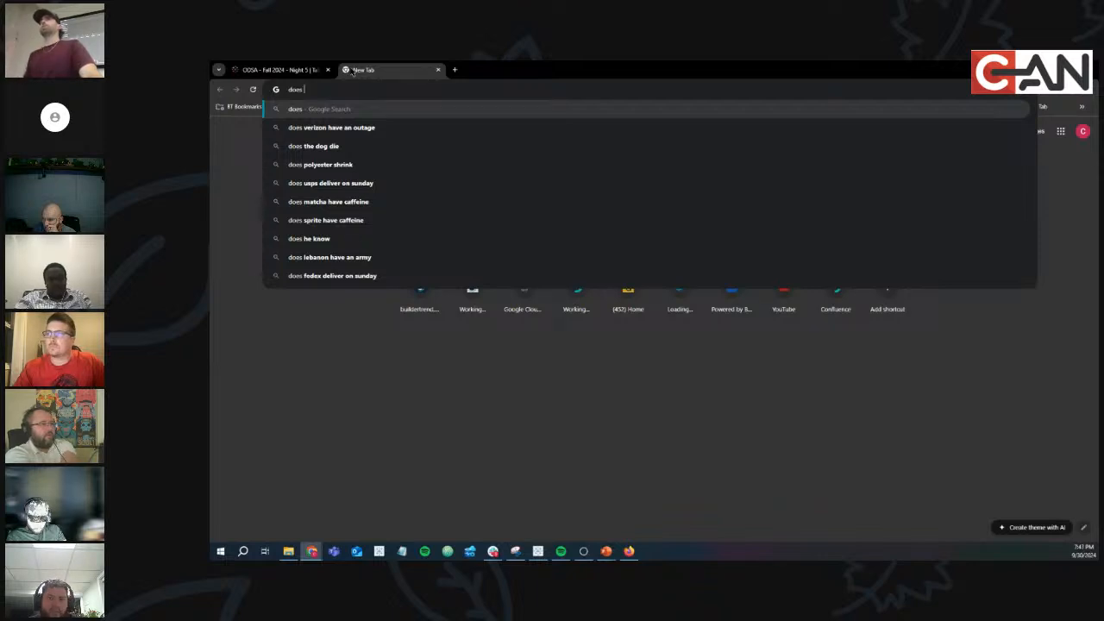
pyautogui.click(438, 70)
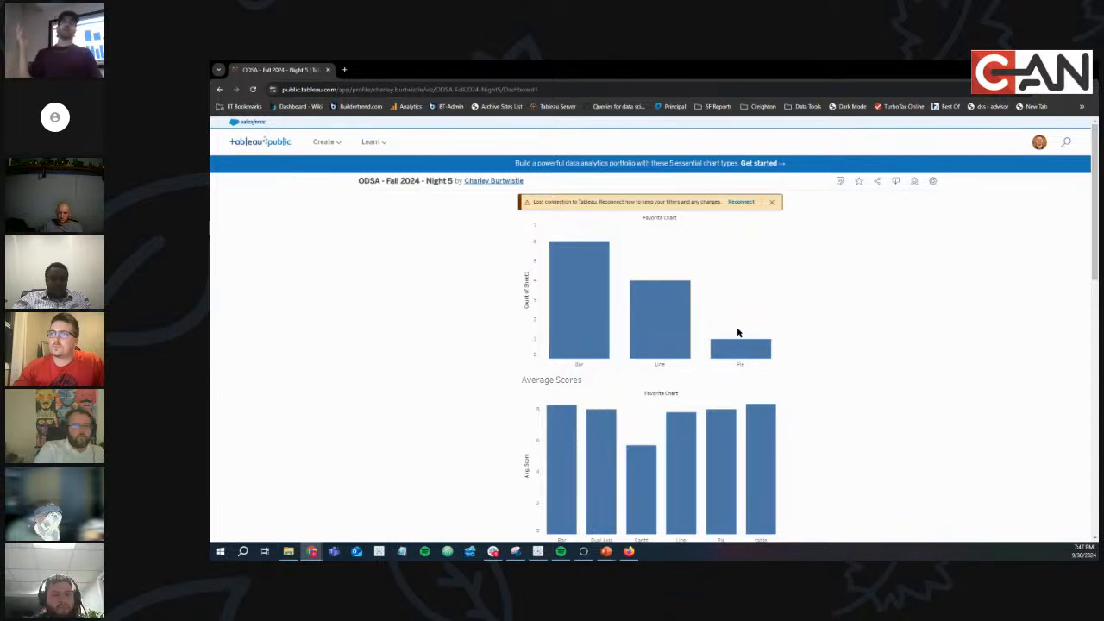
pyautogui.click(772, 203)
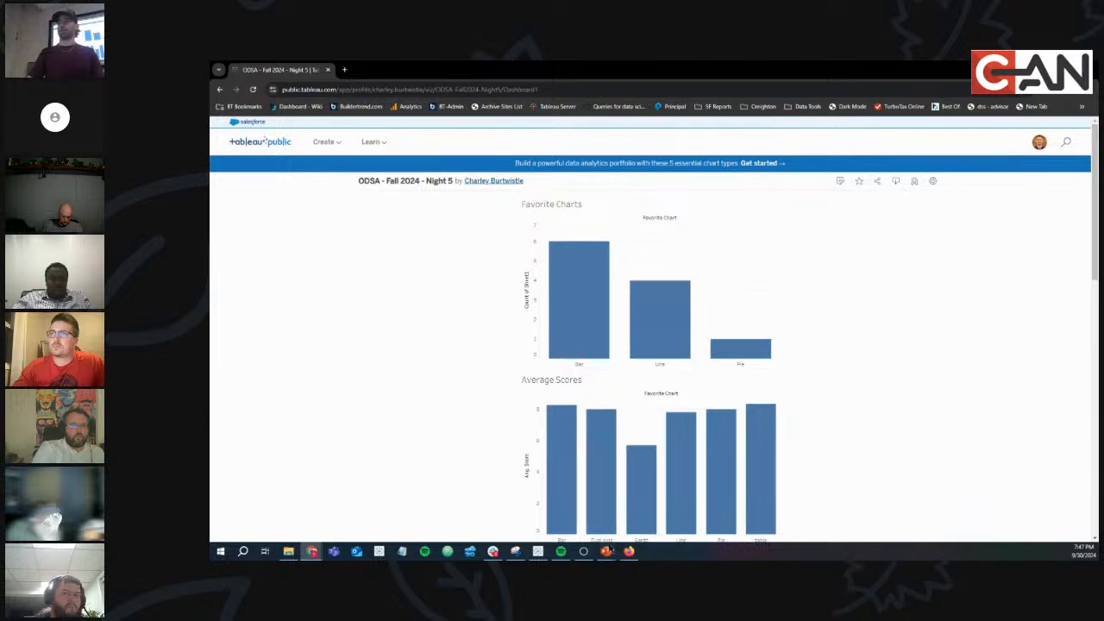
pyautogui.moveTo(607, 552)
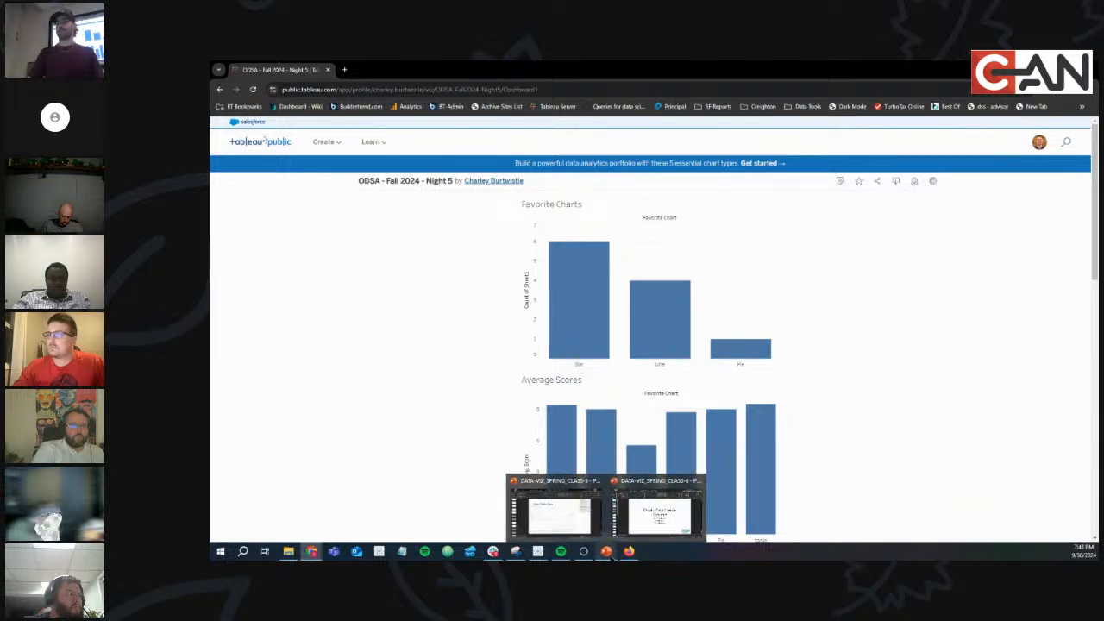
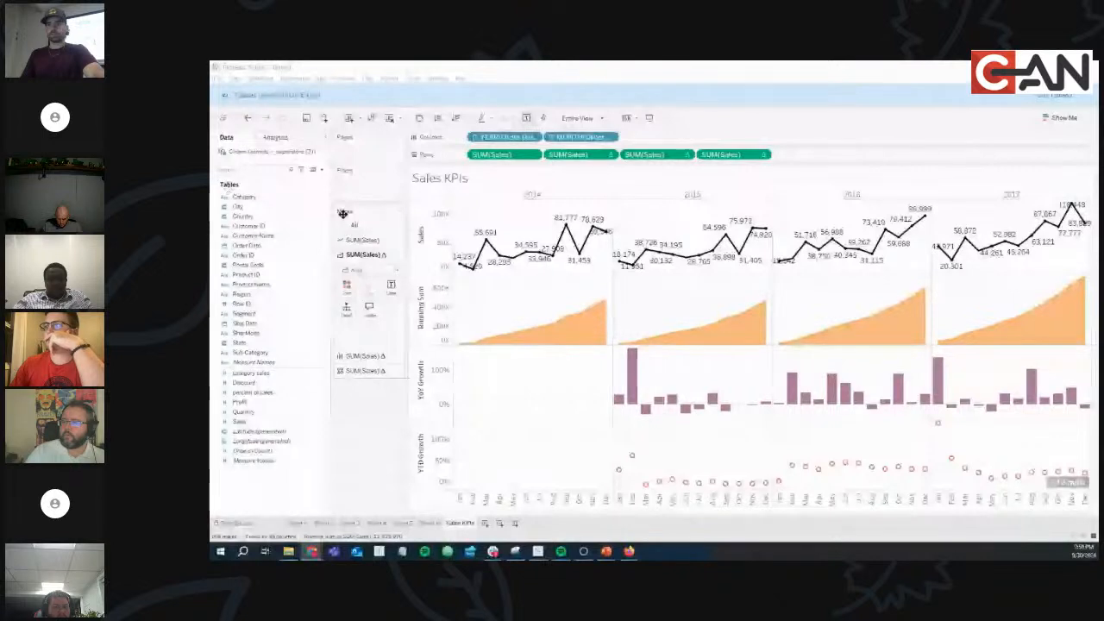
# Open the Data pane menu that offers options for adding new fields.
pyautogui.click(320, 173)
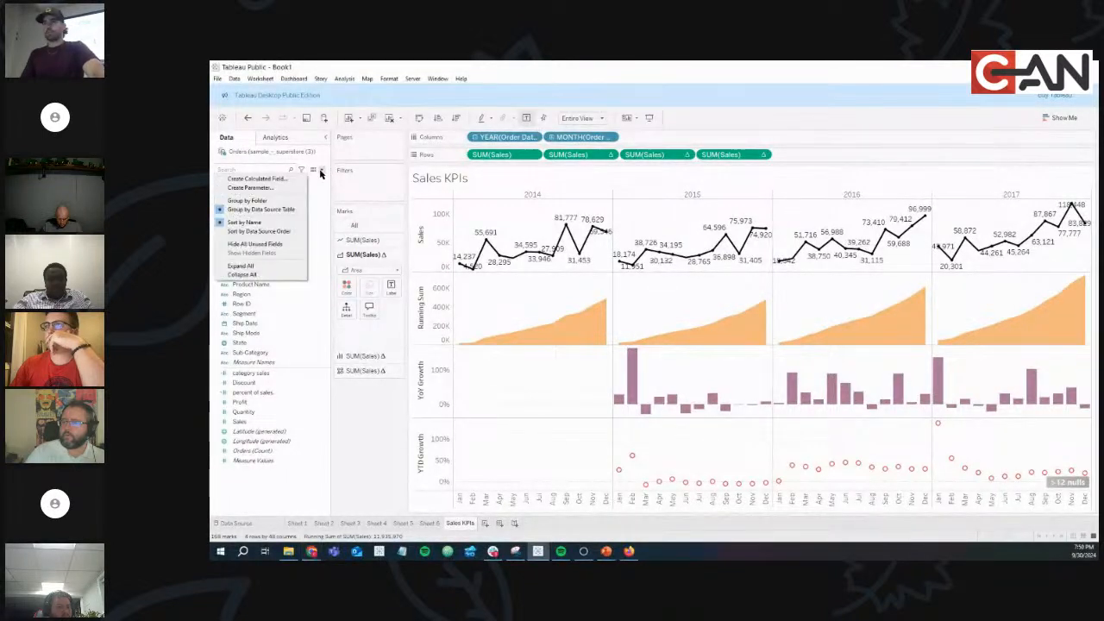
# Create a calculated field 'Last Months Sales' with formula LOOKUP(SUM([Sales]), -1).
pyautogui.click(258, 178)
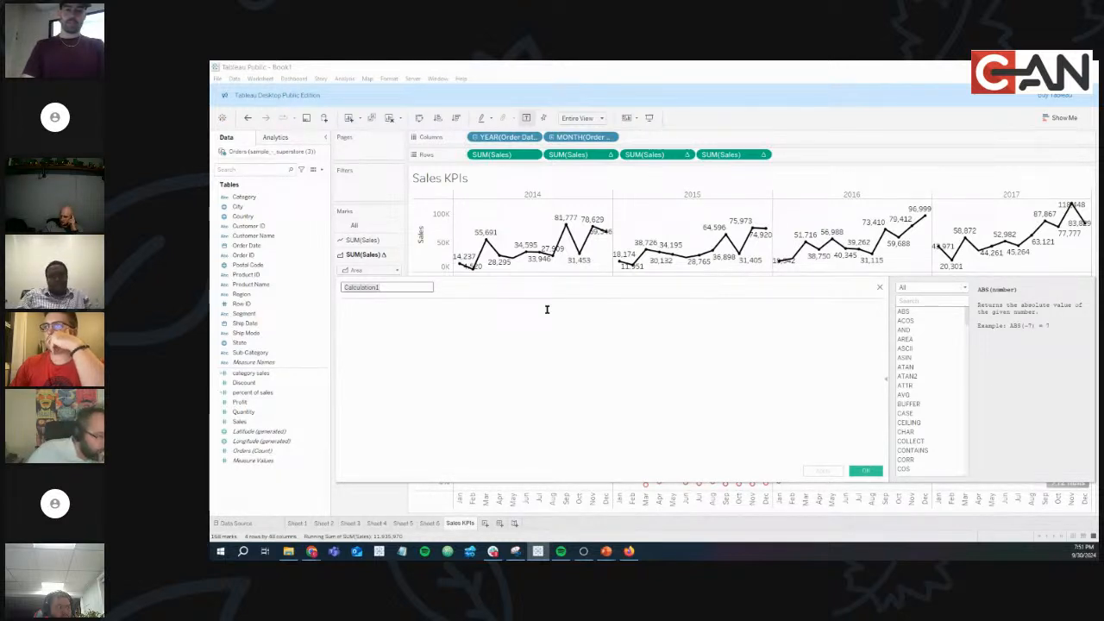
pyautogui.write('Las')
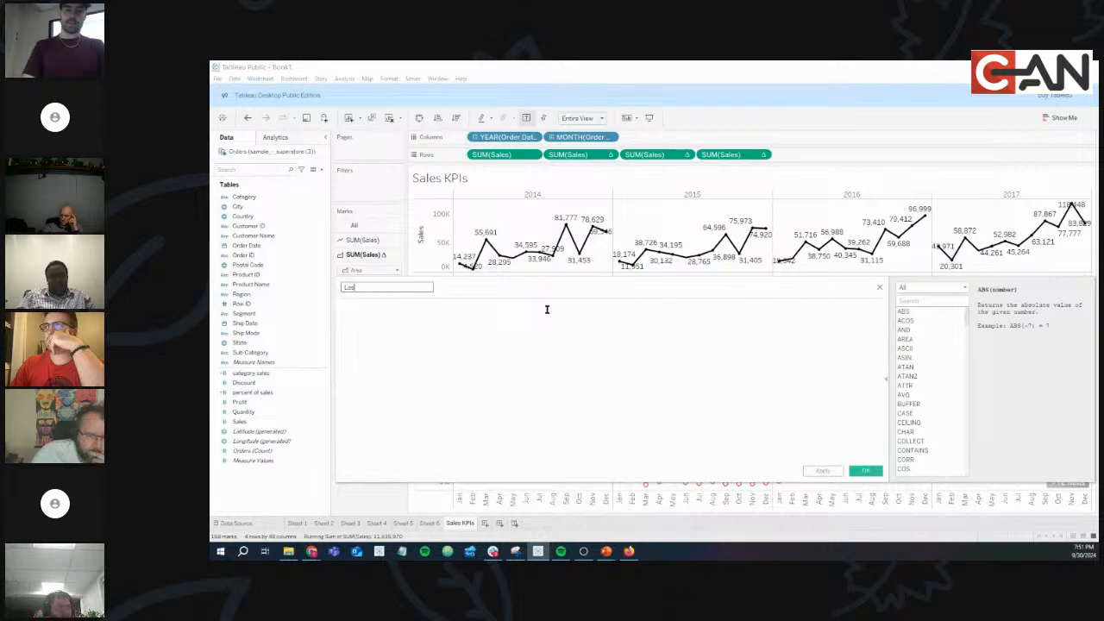
pyautogui.write('t Months')
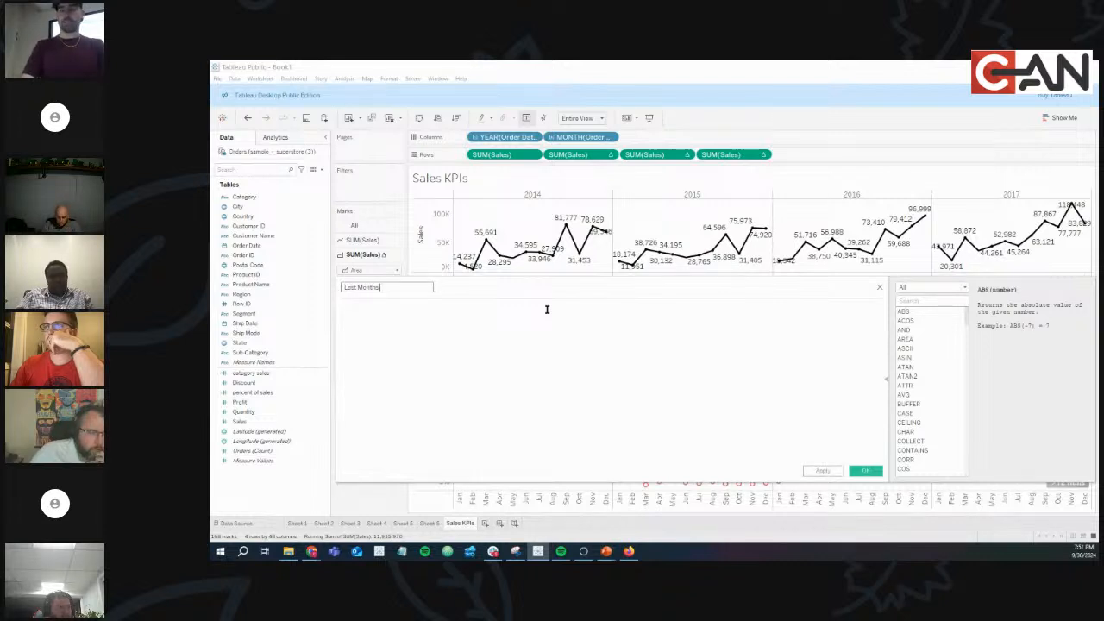
pyautogui.write(' Sales')
pyautogui.click(547, 308)
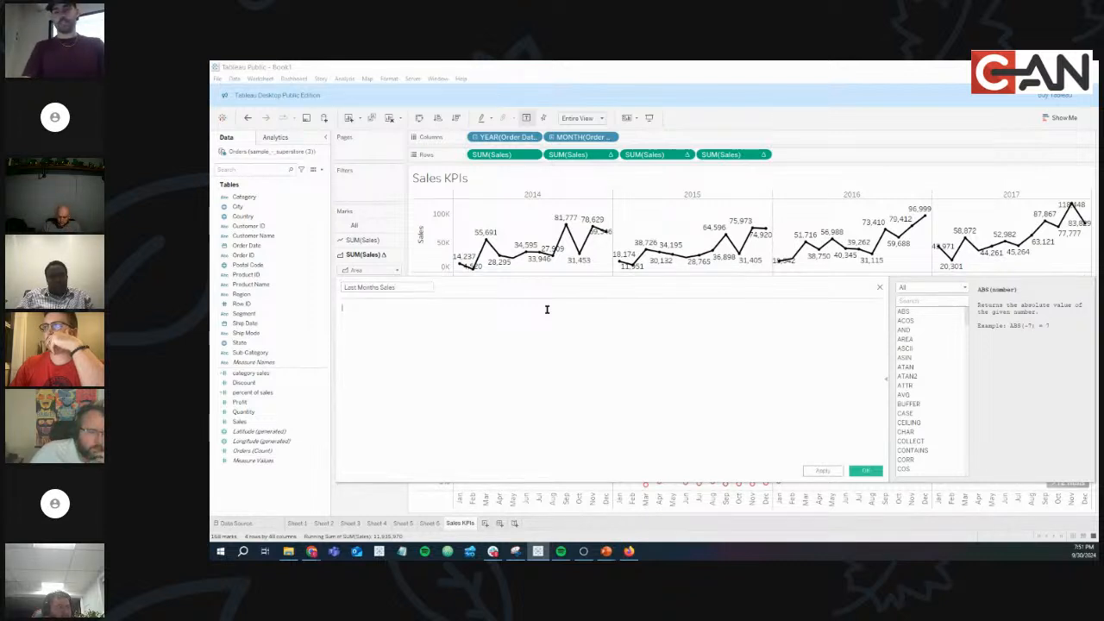
pyautogui.write('loo')
pyautogui.press('Return')
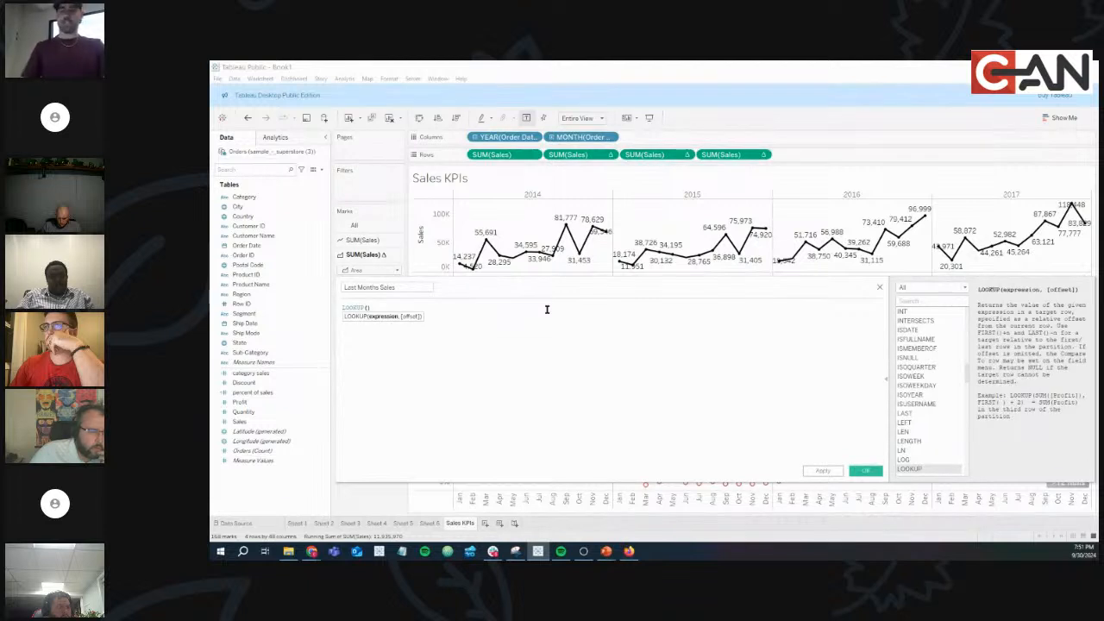
pyautogui.write('sum')
pyautogui.press('Return')
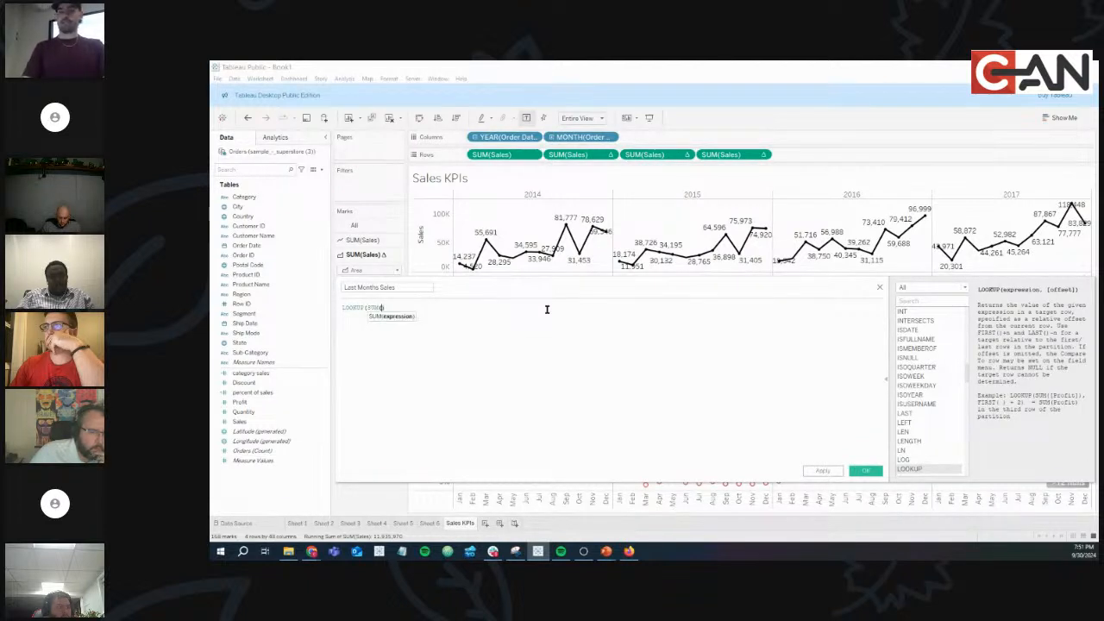
pyautogui.write('sal')
pyautogui.press('Return')
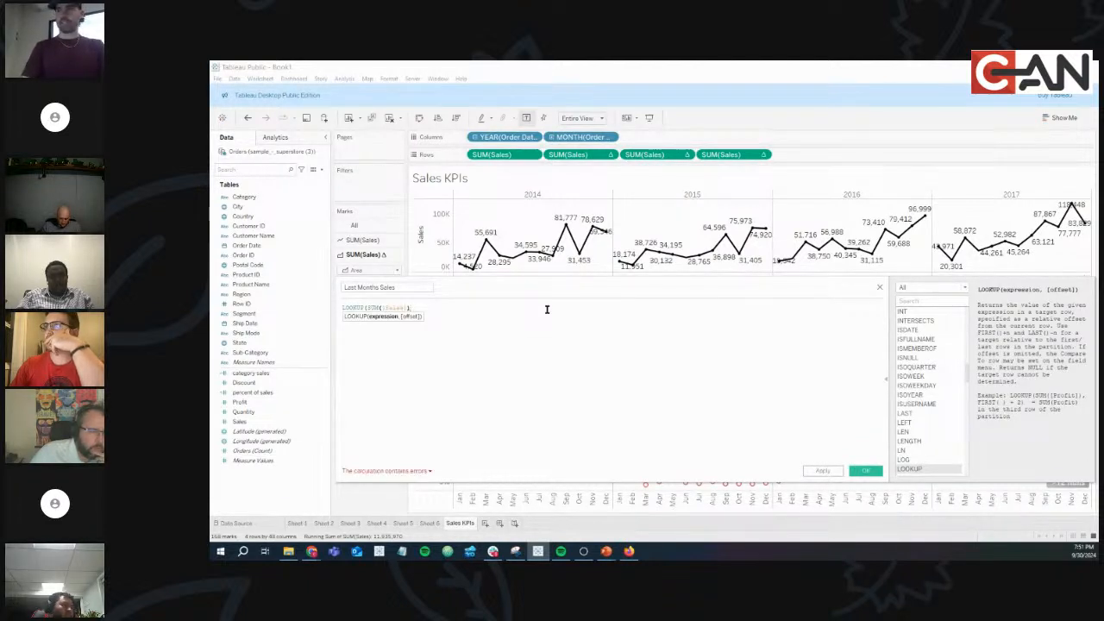
pyautogui.write(', ')
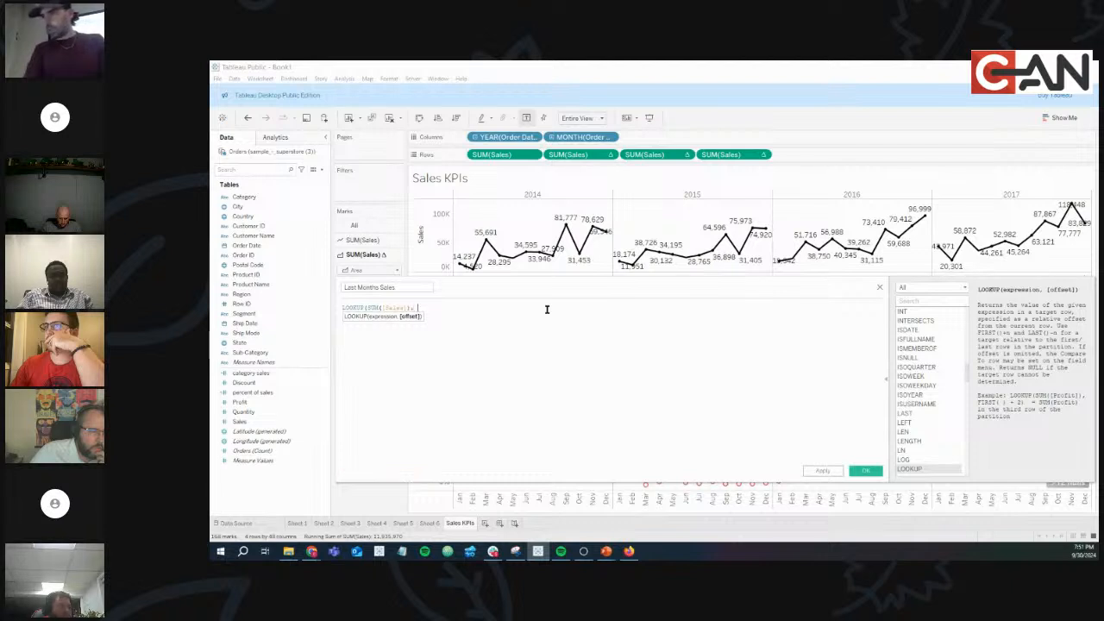
pyautogui.write('-1)')
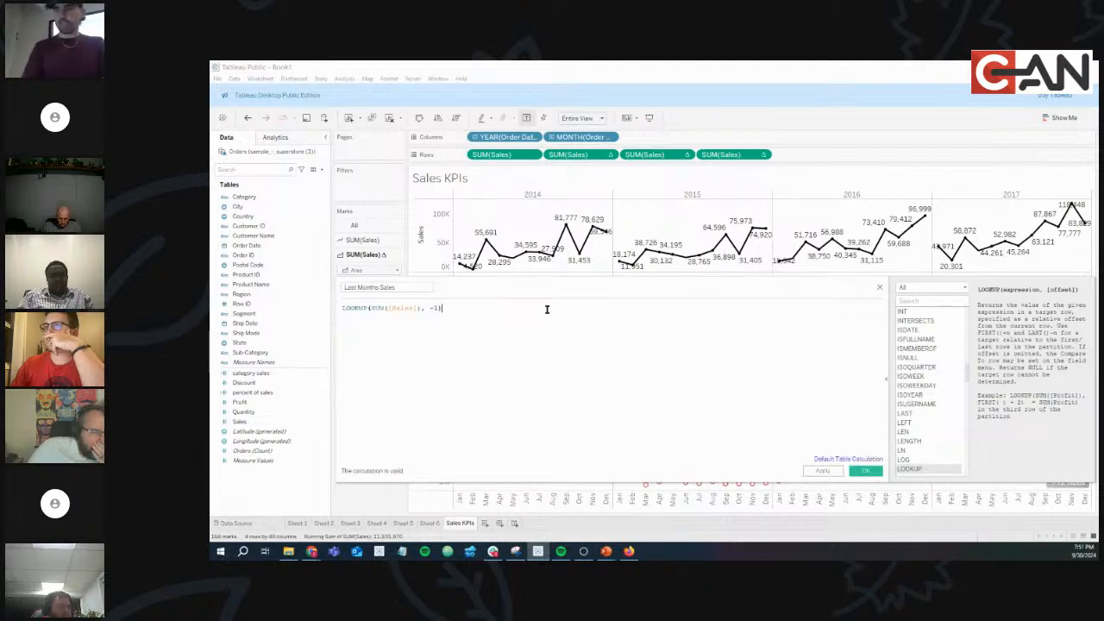
# Review the field's Default Table Calculation settings and leave them unchanged.
pyautogui.scroll(2, 547, 309)
pyautogui.scroll(3, 546, 311)
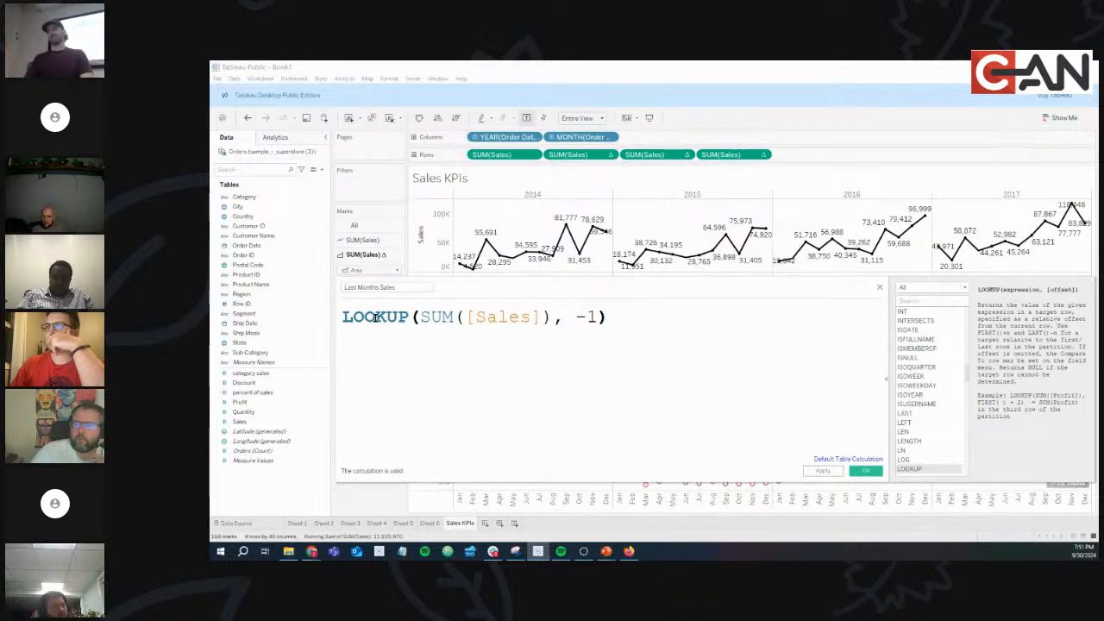
pyautogui.click(846, 459)
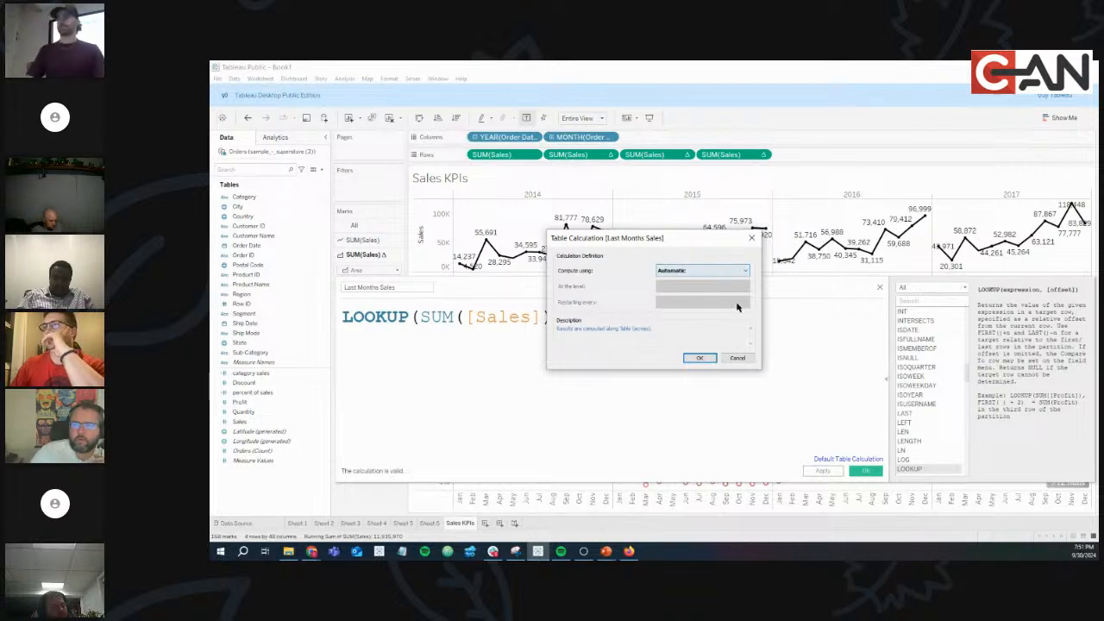
pyautogui.click(737, 358)
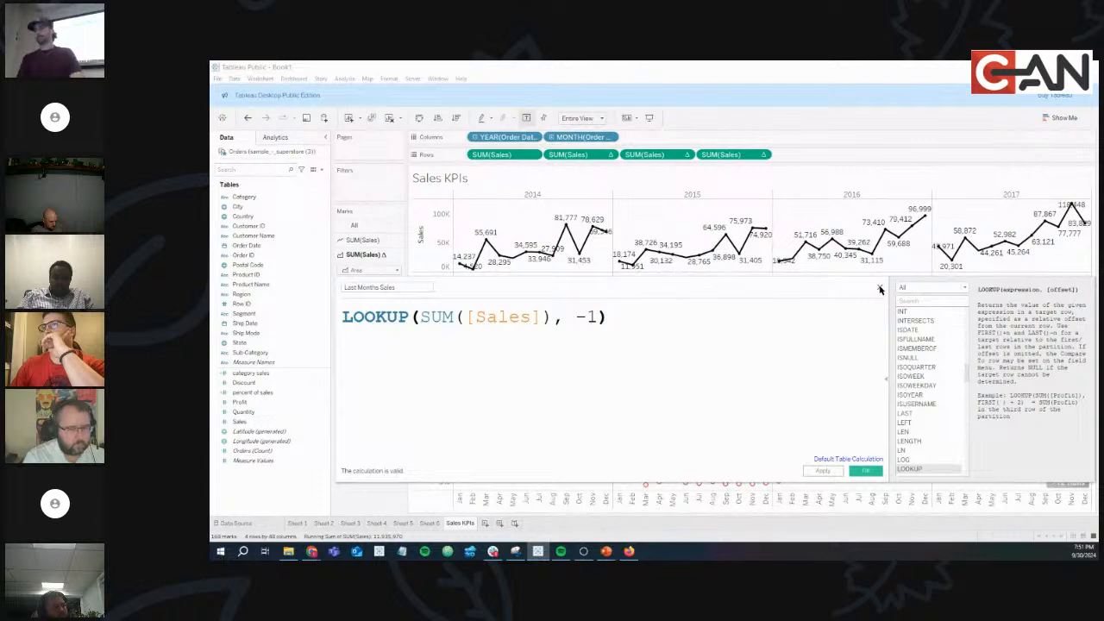
# Close the calculation editor, glance at PowerPoint and Chrome, then show the Analytics pane.
pyautogui.click(880, 288)
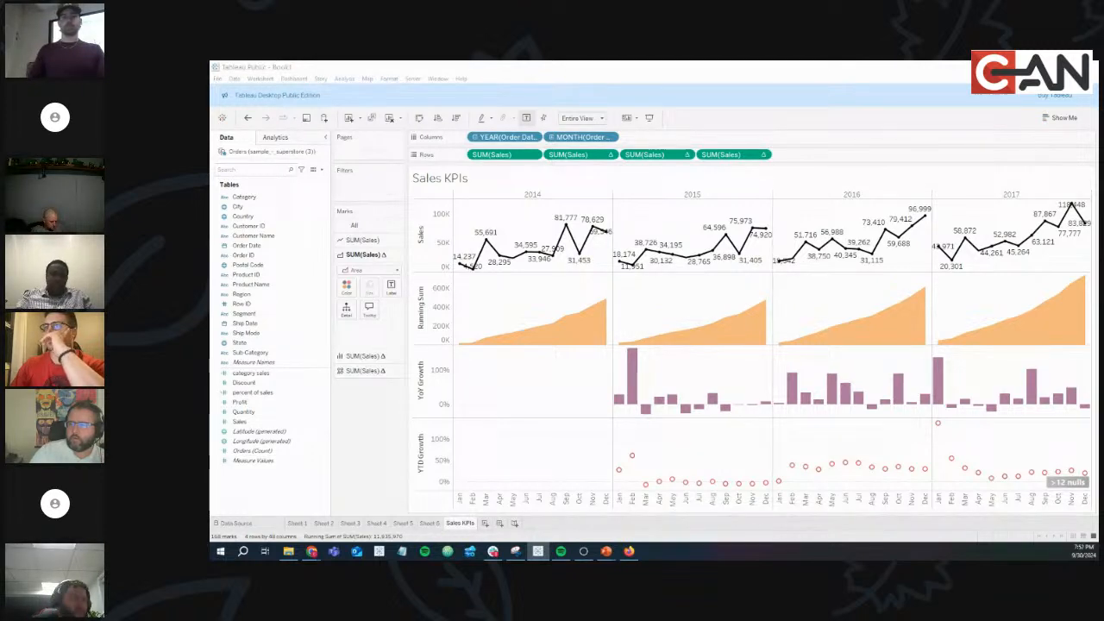
pyautogui.hotkey('alt', 'Tab')
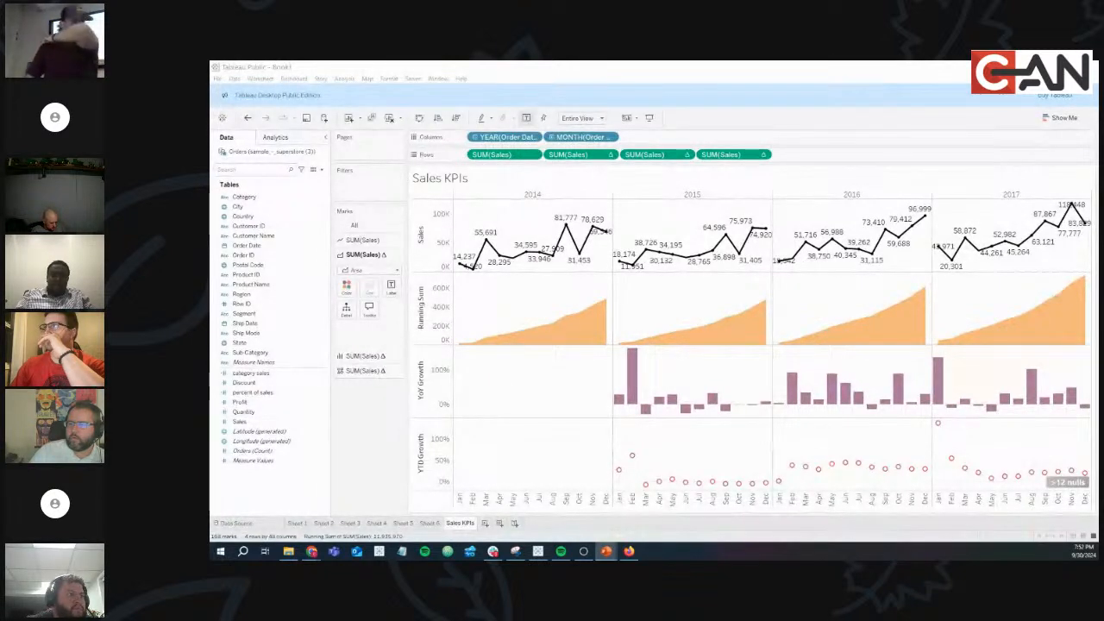
pyautogui.hotkey('alt', 'Tab')
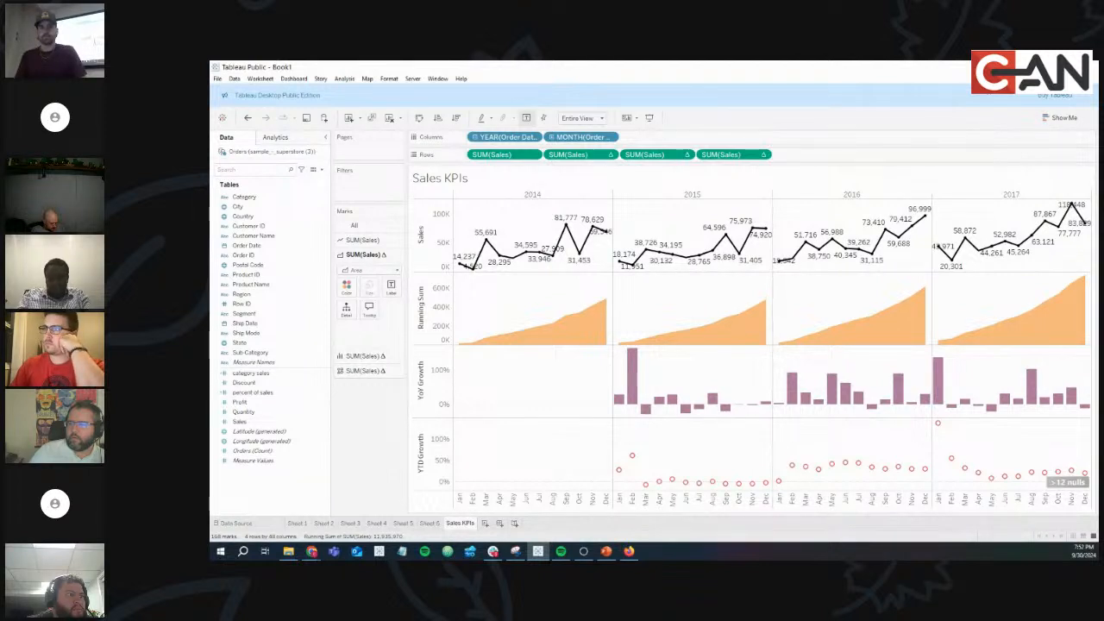
pyautogui.hotkey('alt', 'Tab')
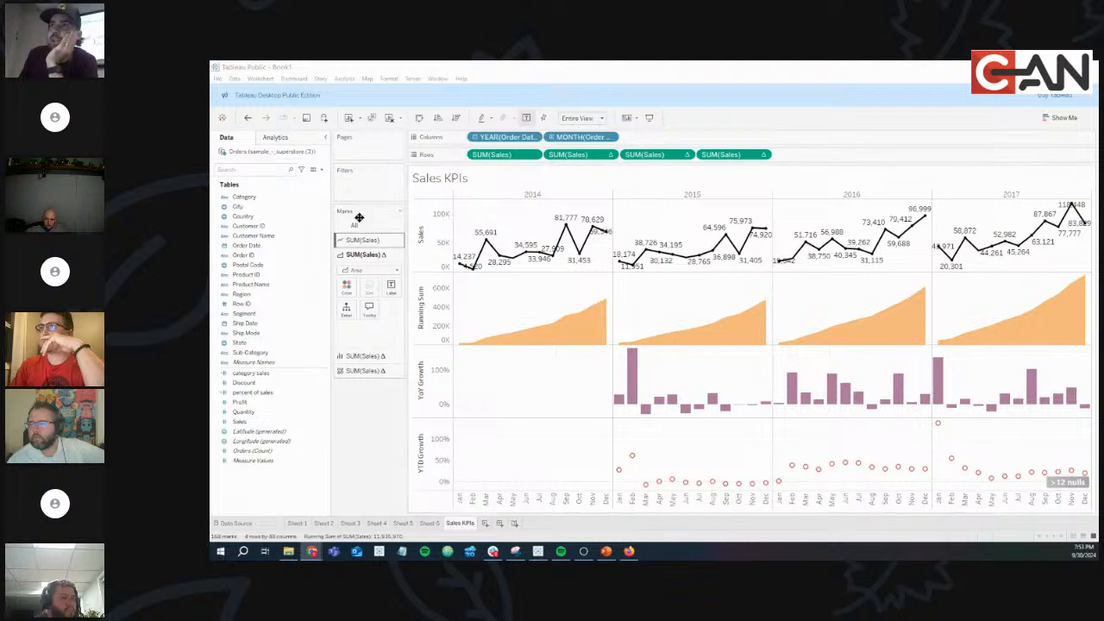
pyautogui.click(291, 138)
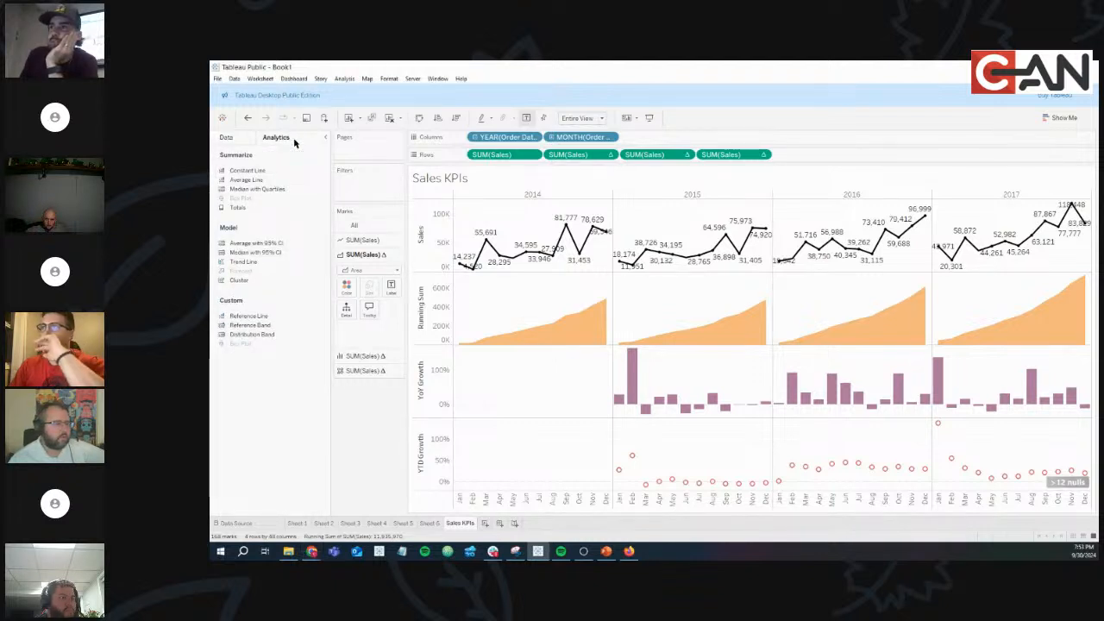